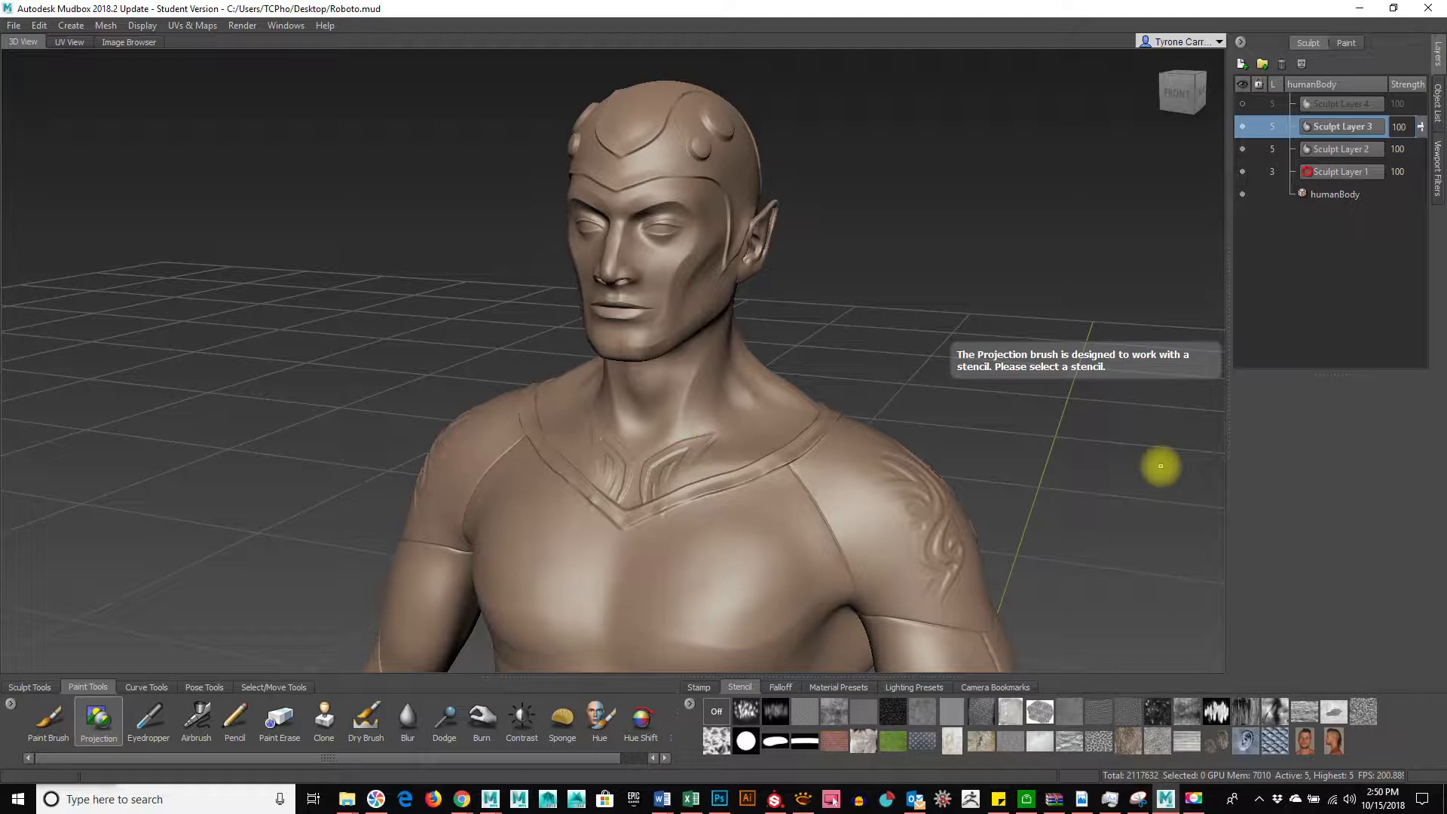
Lower the humanBody mesh to subdivision level 0 and raise it to level 1 to compare its coarse forms
key("Page_Down")
key("Page_Down")
key("Page_Down")
key("Page_Down")
key("Page_Down")
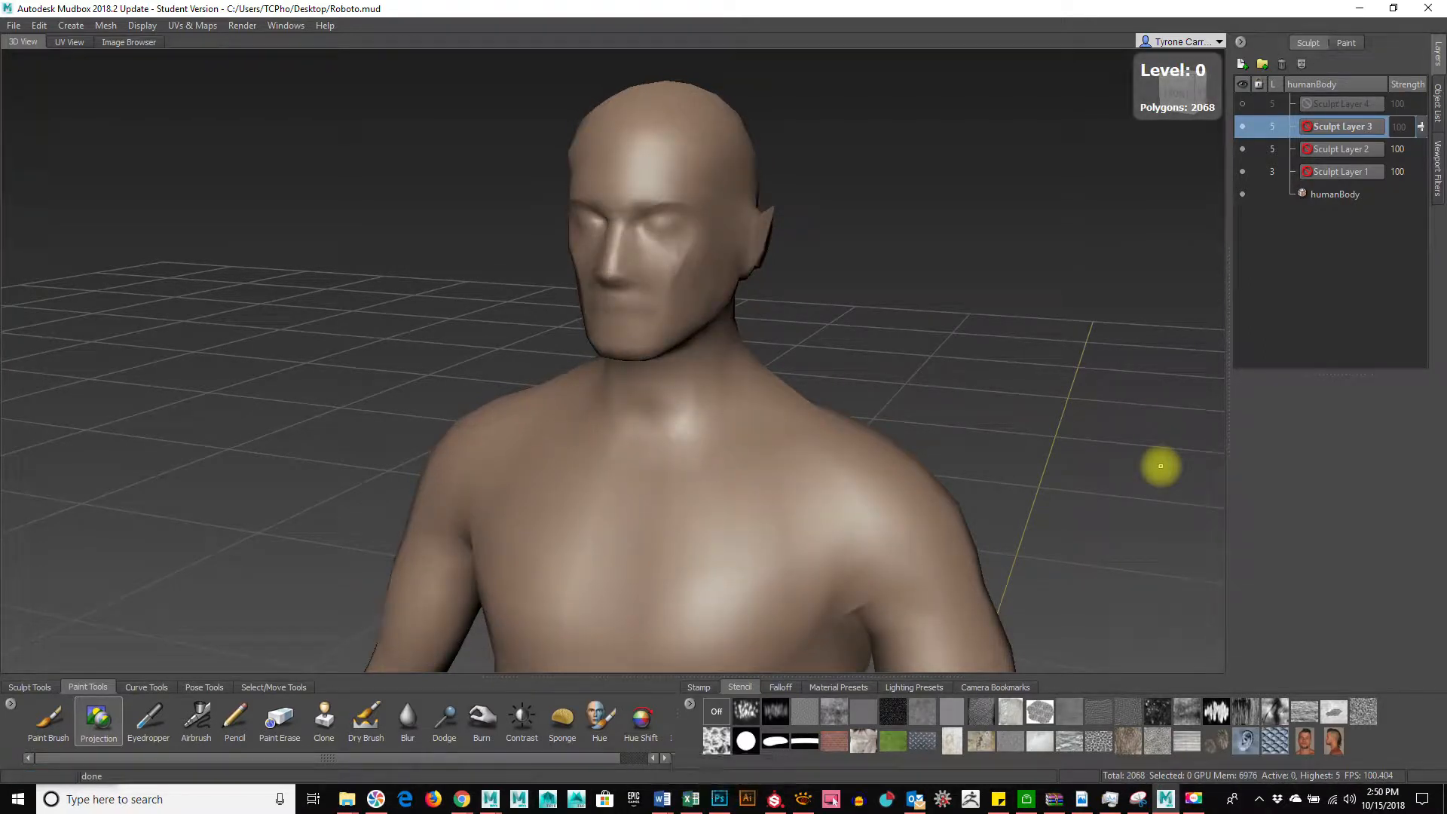
key("Page_Up")
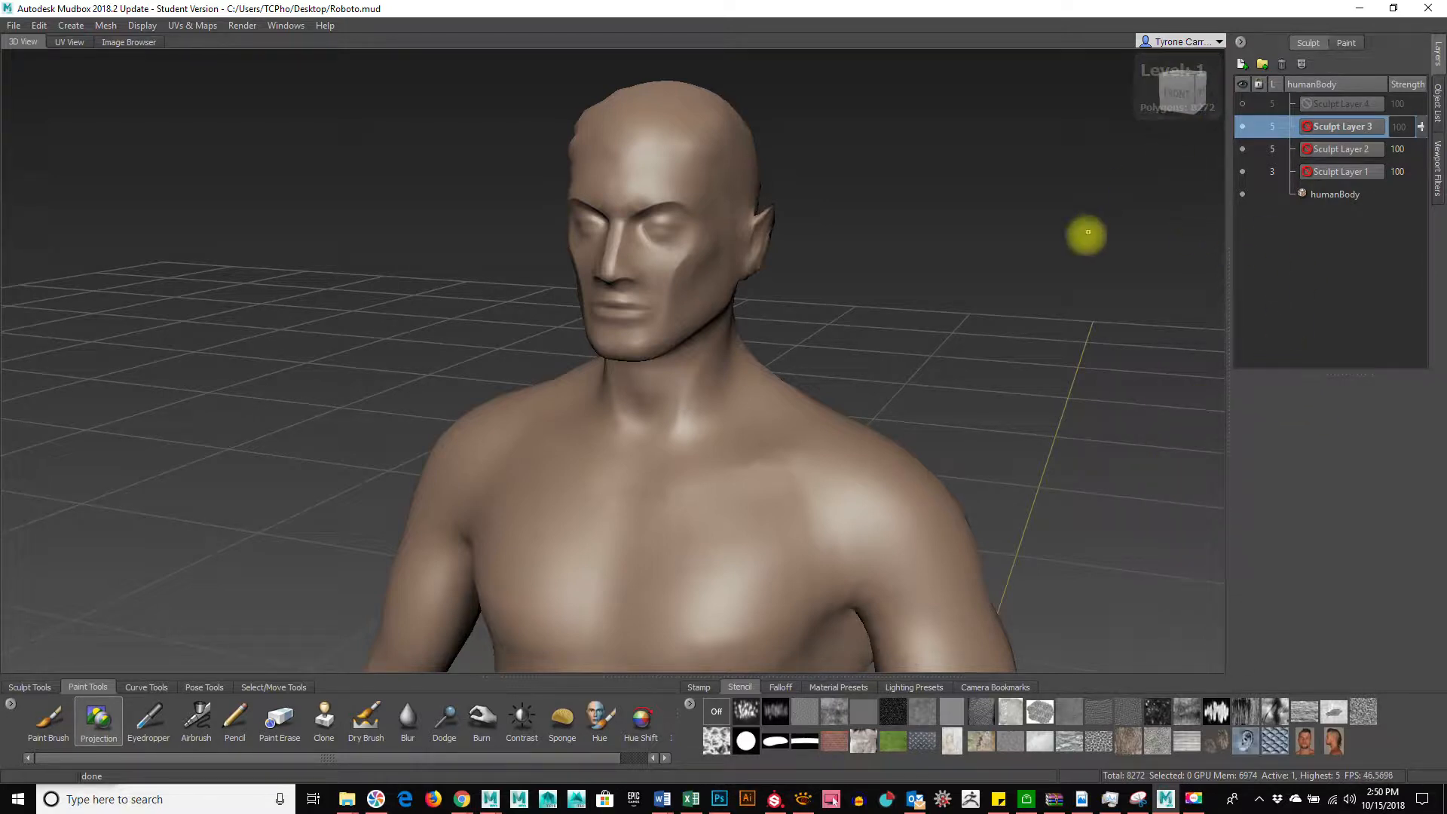
left_click(894, 381)
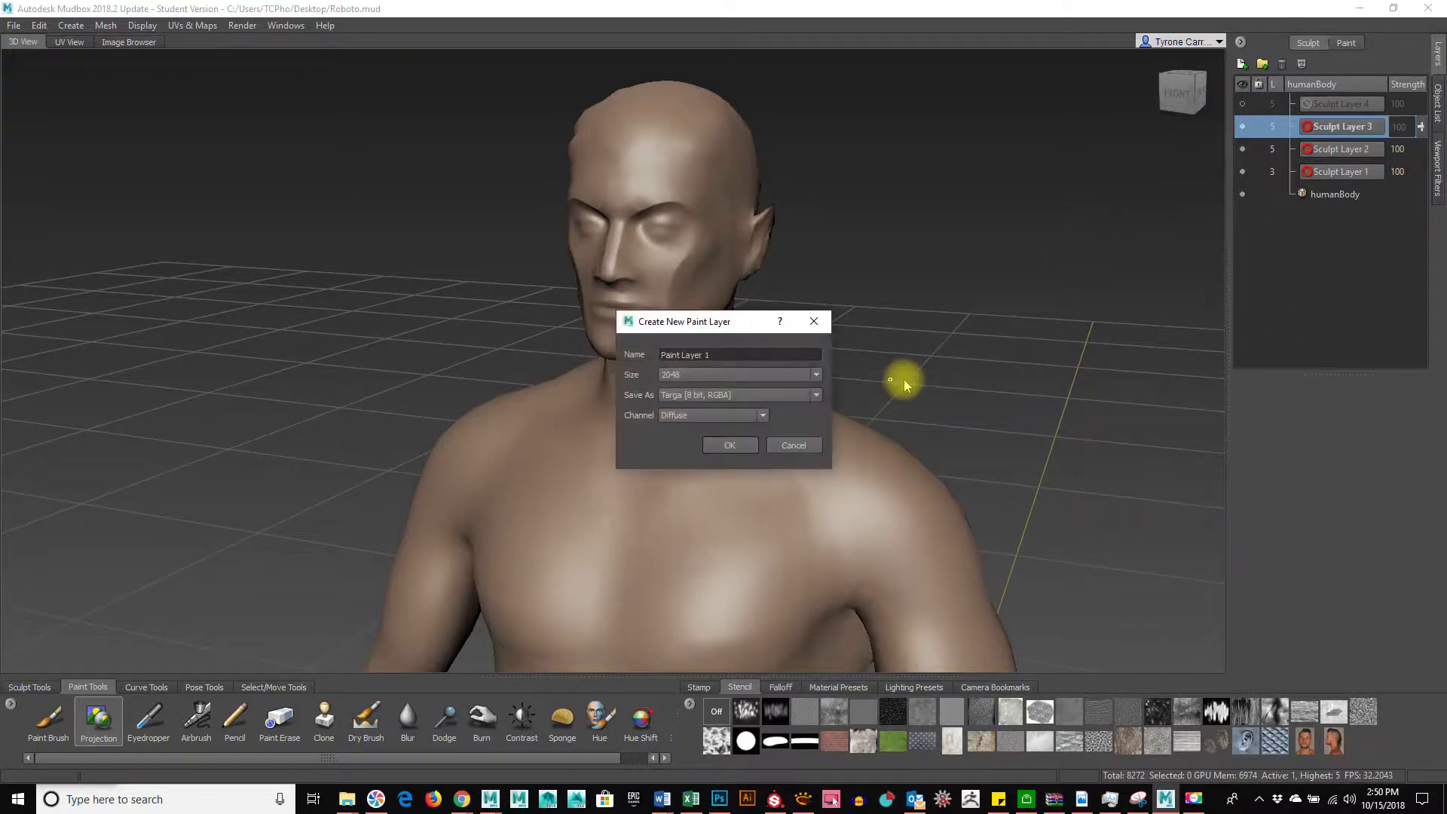
left_click(811, 448)
Raise the humanBody mesh from its coarse level to its highest subdivision level, level 5
mouse_move(898, 465)
left_mouse_down("alt")
mouse_move(859, 472)
mouse_move(1154, 468)
mouse_move(724, 465)
mouse_move(943, 508)
mouse_move(440, 505)
mouse_move(902, 481)
mouse_move(1047, 504)
mouse_move(882, 501)
mouse_move(901, 478)
left_mouse_up("alt")
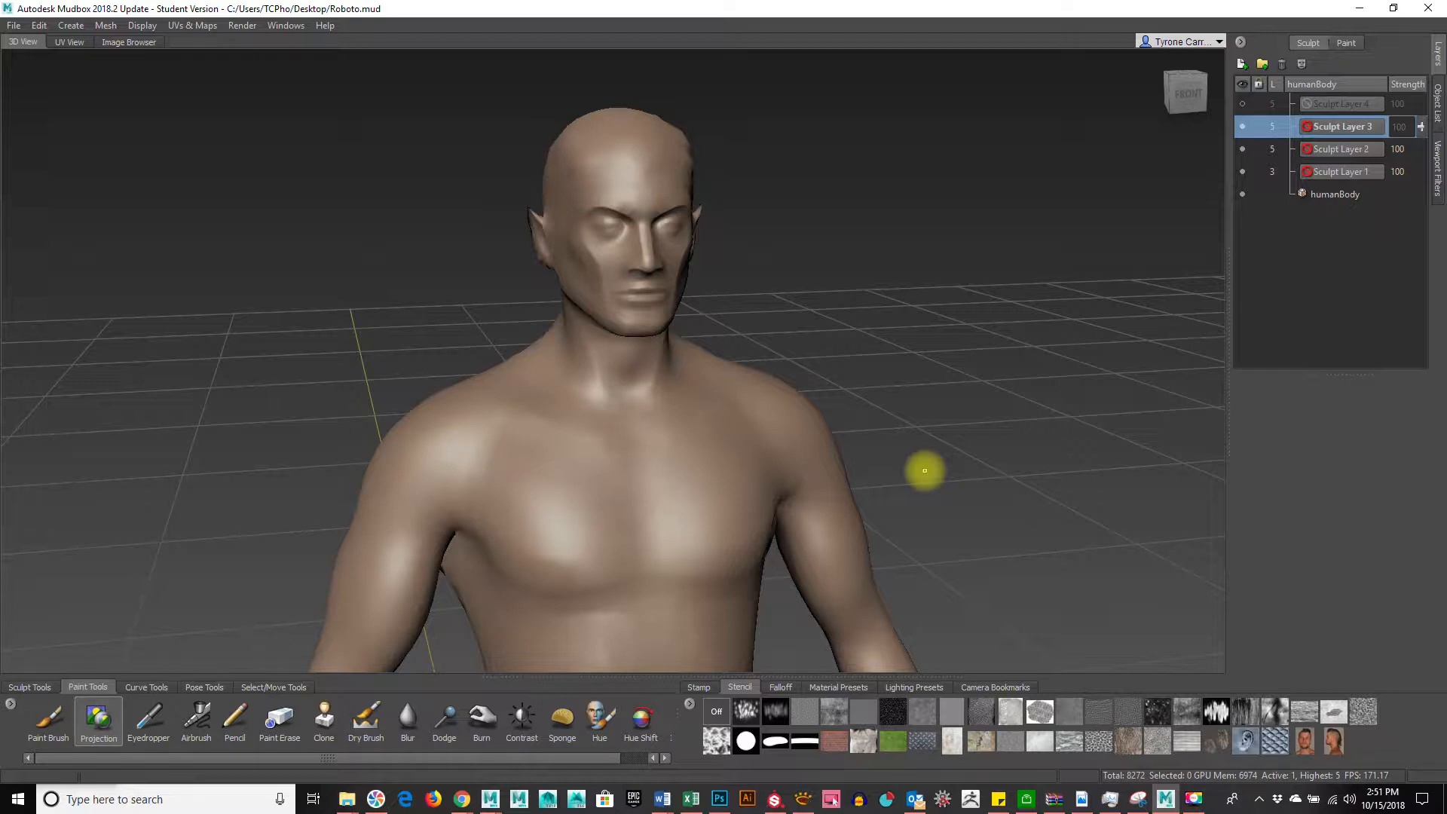
left_click_drag(927, 429, 826, 436, "alt")
key("Page_Up")
key("Page_Up")
key("Page_Up")
key("Page_Up")
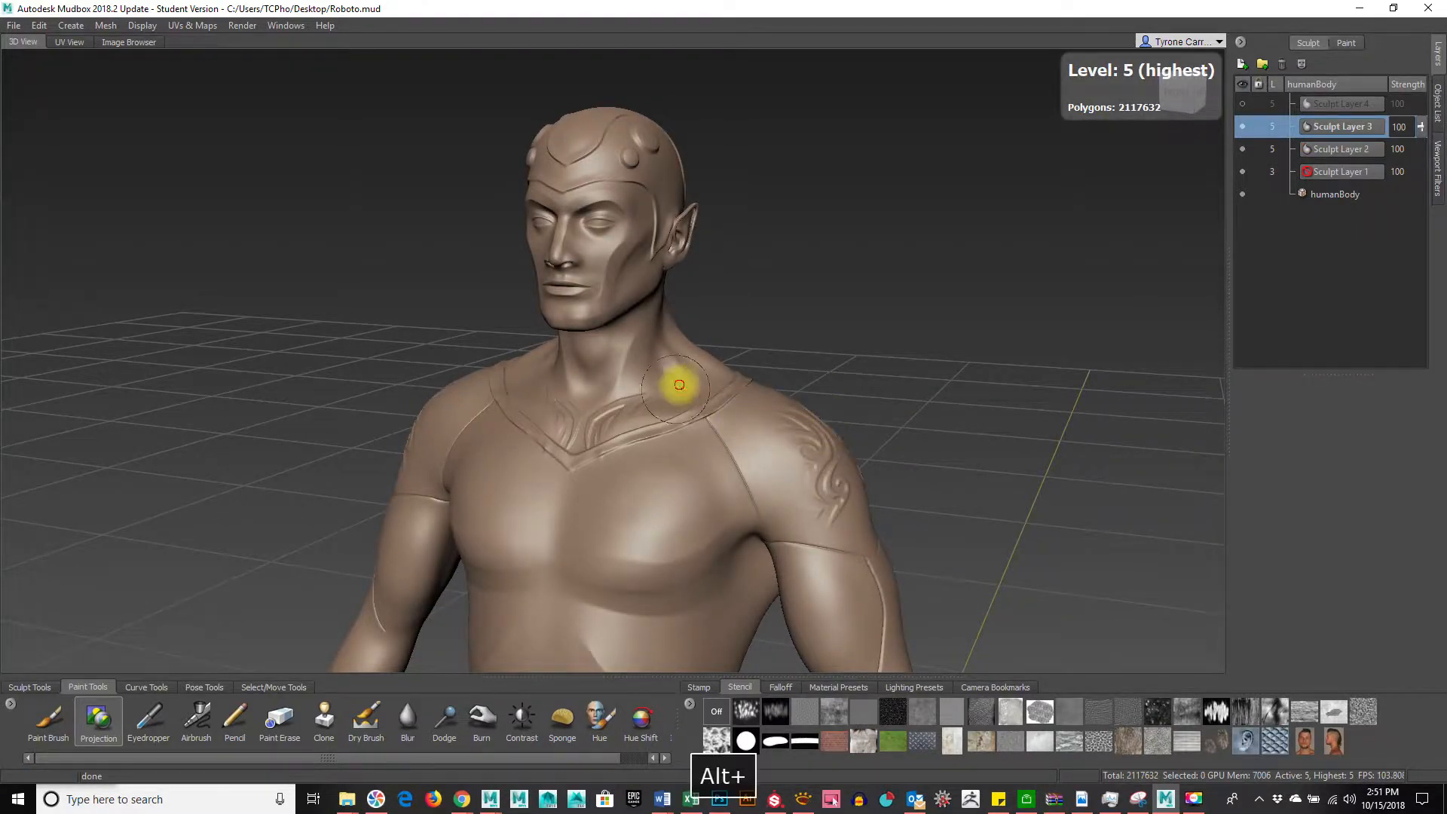
Examine the wireframe density and sculpted detail of the face and helmet up close at the highest level
left_click_drag(679, 385, 827, 387, "alt")
right_click_drag(829, 387, 1018, 355, "alt")
middle_click_drag(804, 362, 814, 495, "alt")
left_click_drag(815, 494, 869, 485, "alt")
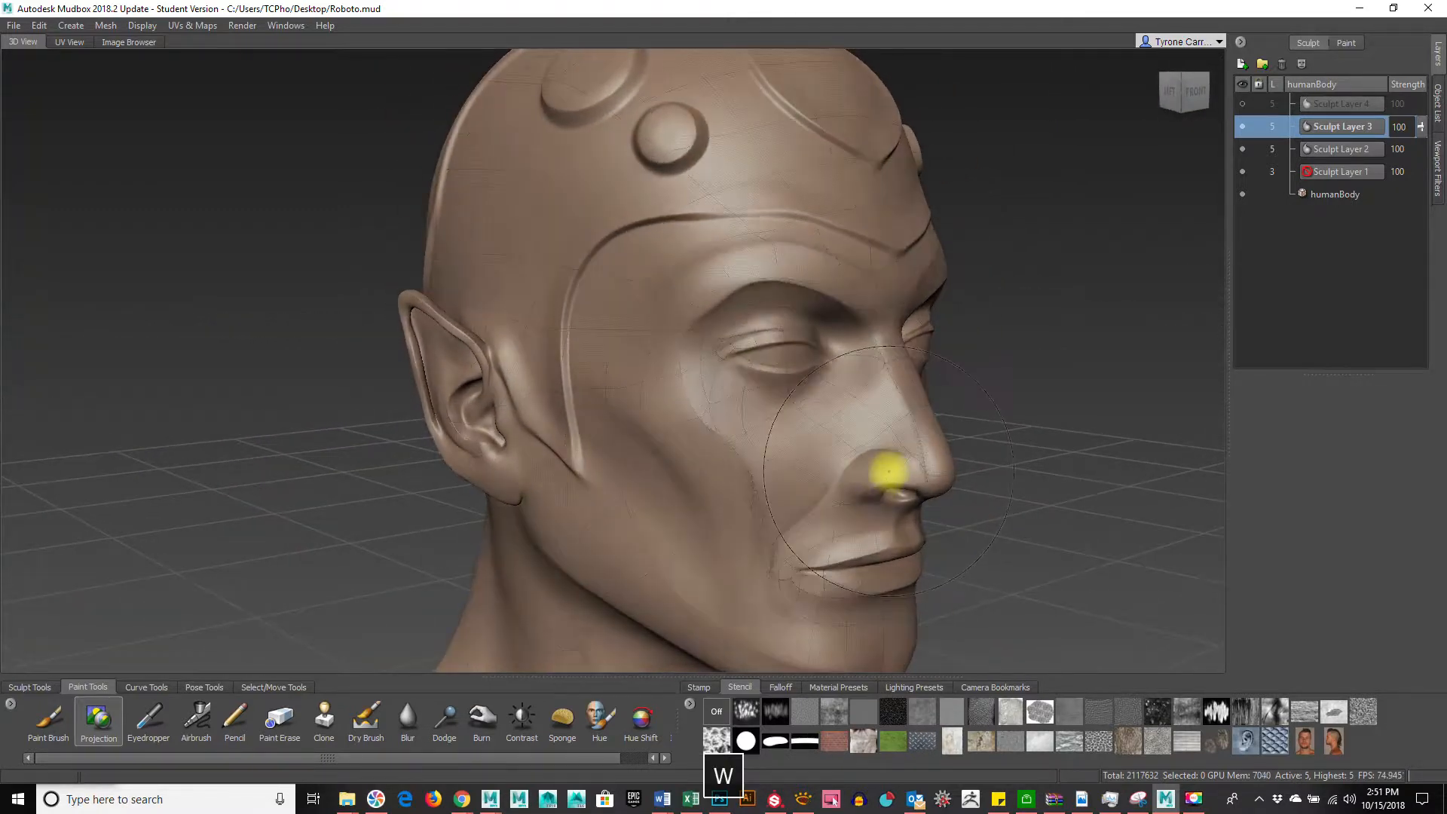
right_click_drag(711, 485, 1097, 483, "alt")
mouse_move(602, 437)
right_mouse_down("alt")
mouse_move(746, 436)
mouse_move(433, 478)
mouse_move(658, 493)
right_mouse_up("alt")
left_click_drag(658, 493, 595, 485, "alt")
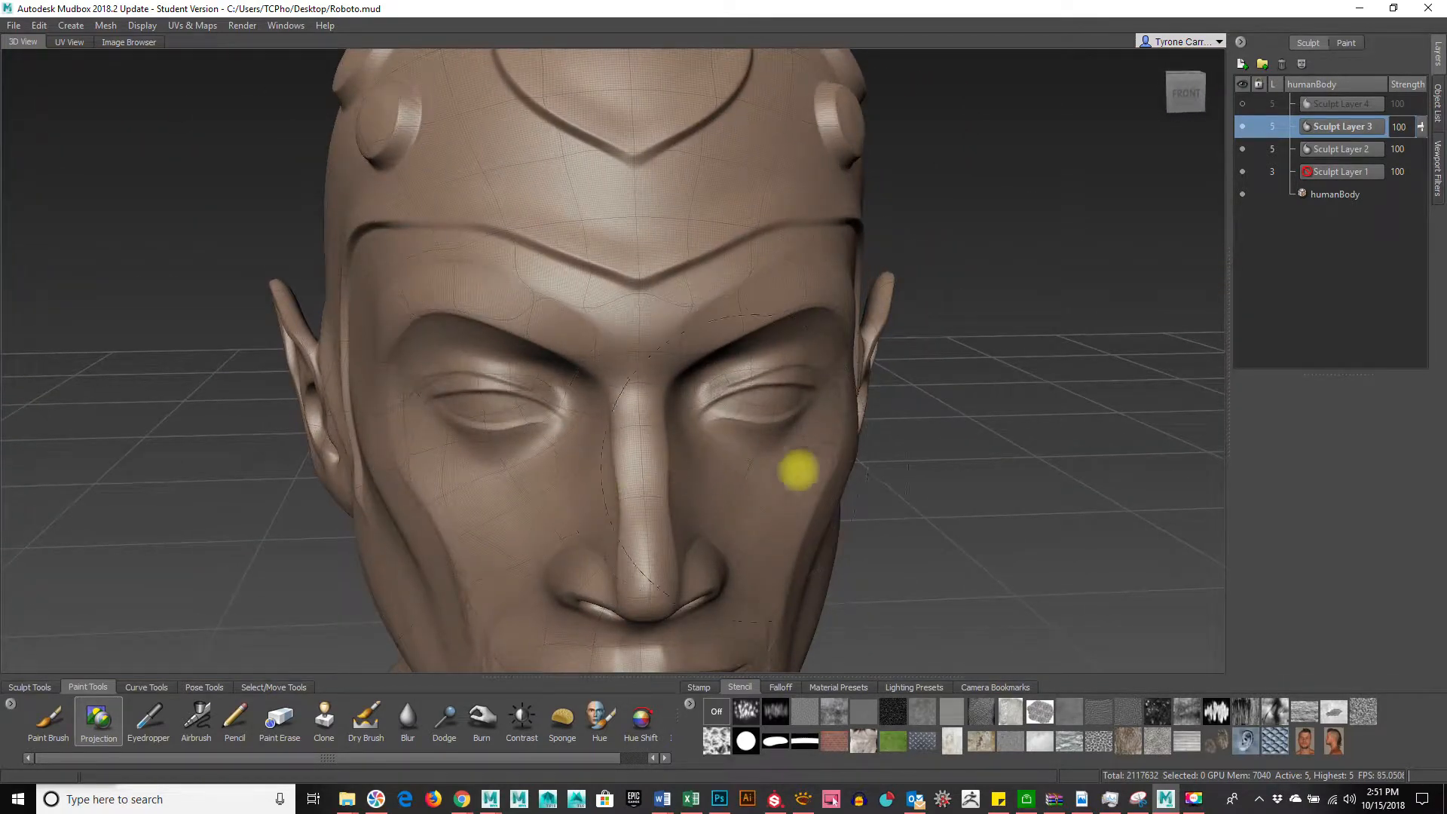
right_click_drag(872, 490, 655, 476, "alt")
left_click_drag(655, 477, 753, 462, "alt")
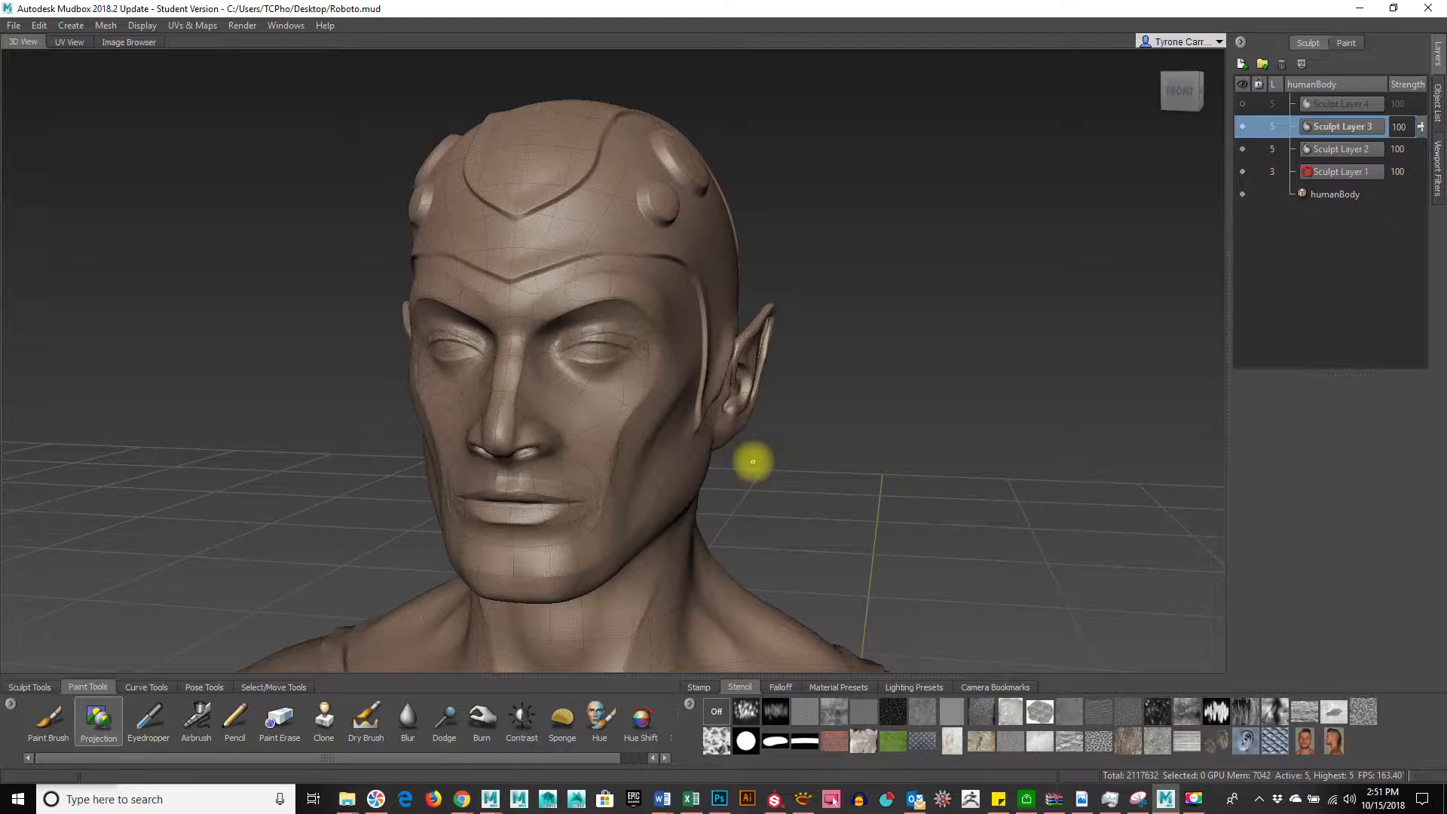
Examine the mesh on the chest, collar ornament and shoulder from several angles
left_click_drag(781, 374, 738, 400, "alt")
left_click_drag(824, 327, 1009, 421, "alt")
right_click_drag(1009, 421, 699, 441, "alt")
middle_click_drag(791, 620, 740, 433, "alt")
right_click_drag(739, 433, 717, 449, "alt")
middle_click_drag(717, 450, 730, 490, "alt")
left_click_drag(731, 491, 798, 487, "alt")
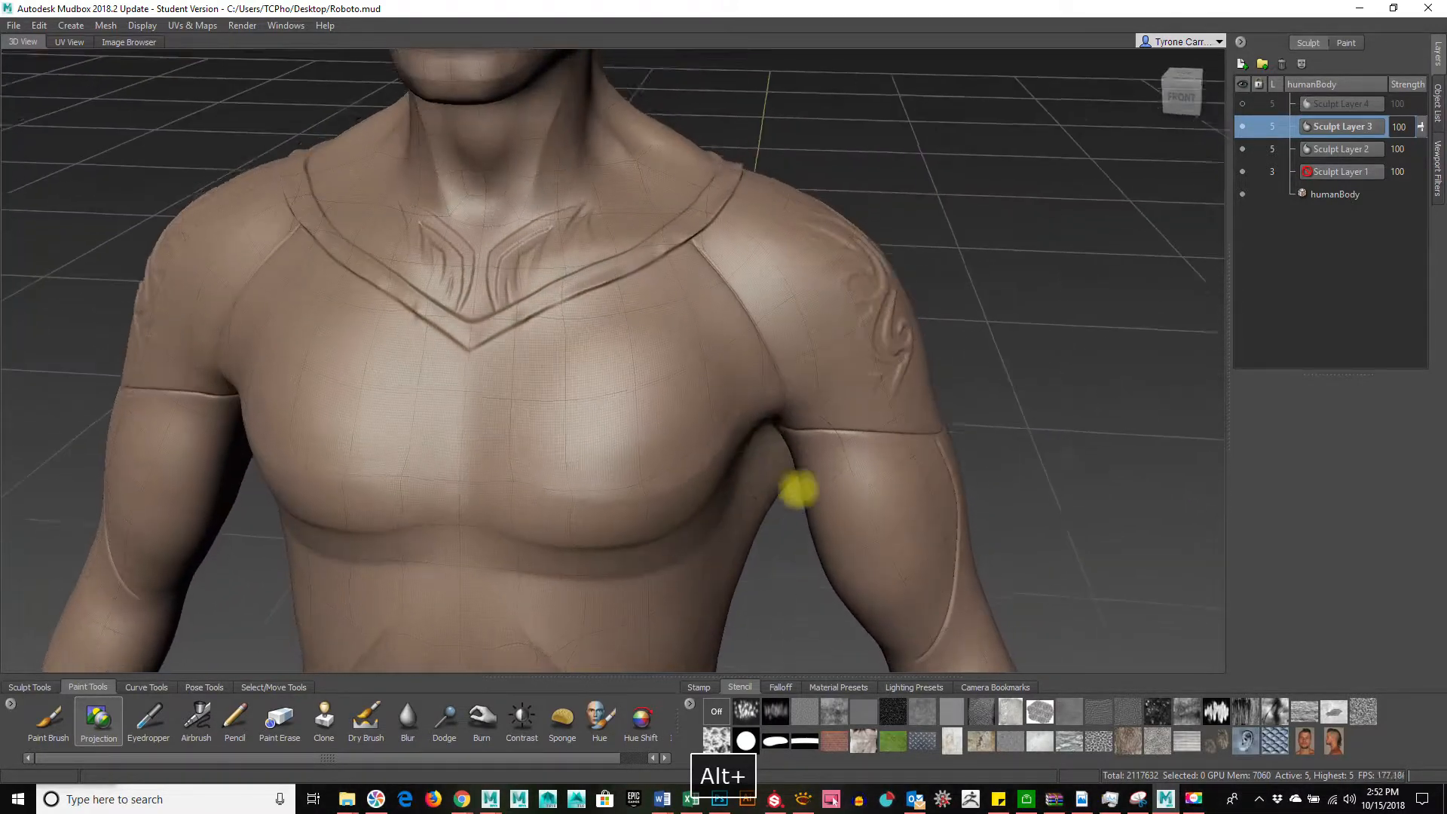
middle_click_drag(724, 301, 805, 510, "alt")
left_click_drag(805, 510, 734, 469, "alt")
right_click_drag(734, 470, 717, 491, "alt")
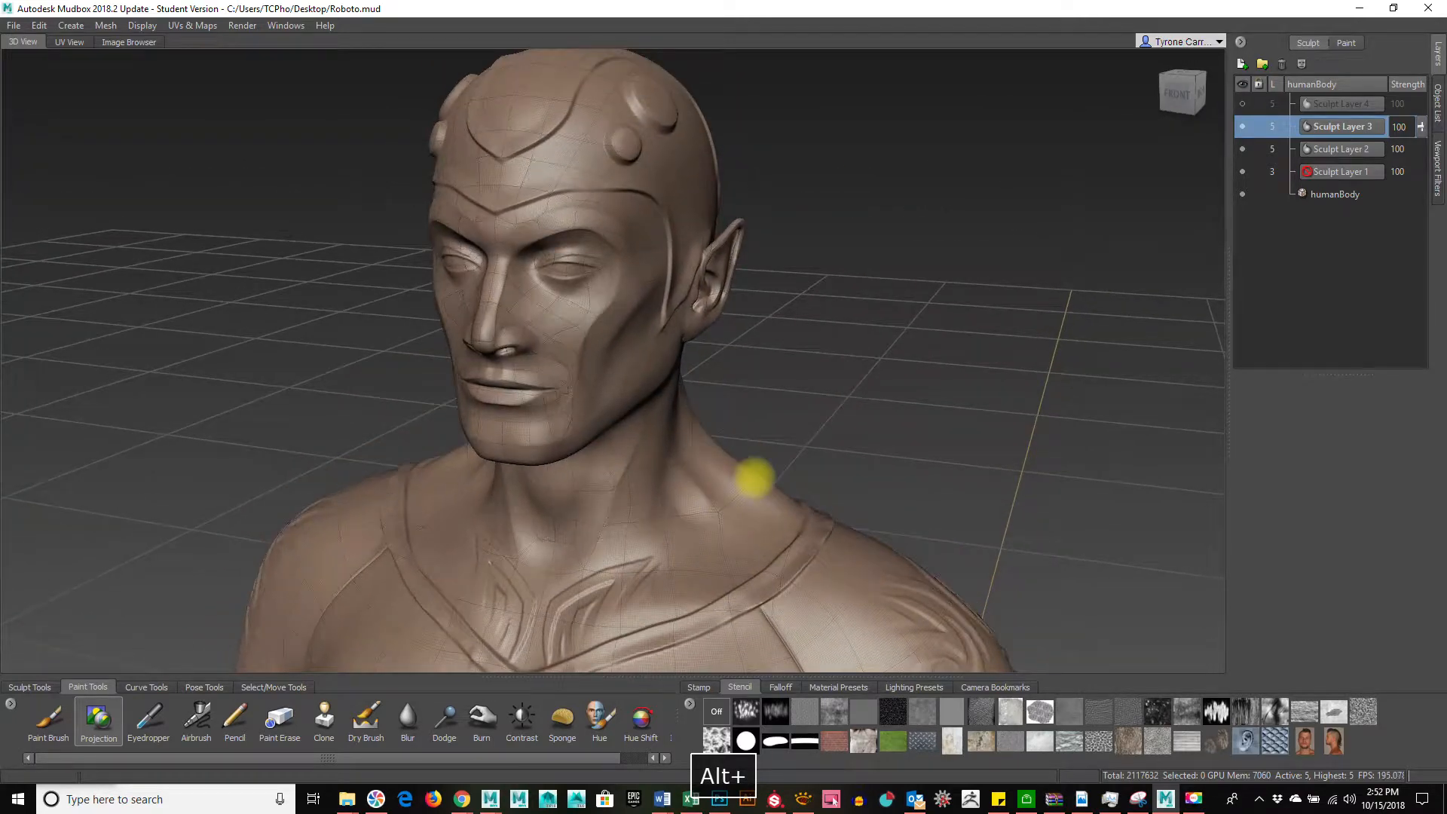
Hide the wireframe and examine the smooth head and shoulders from the front and at an angle
key("w")
left_click_drag(947, 424, 956, 411, "alt")
right_click_drag(956, 411, 723, 407, "alt")
left_click_drag(723, 407, 744, 387, "alt")
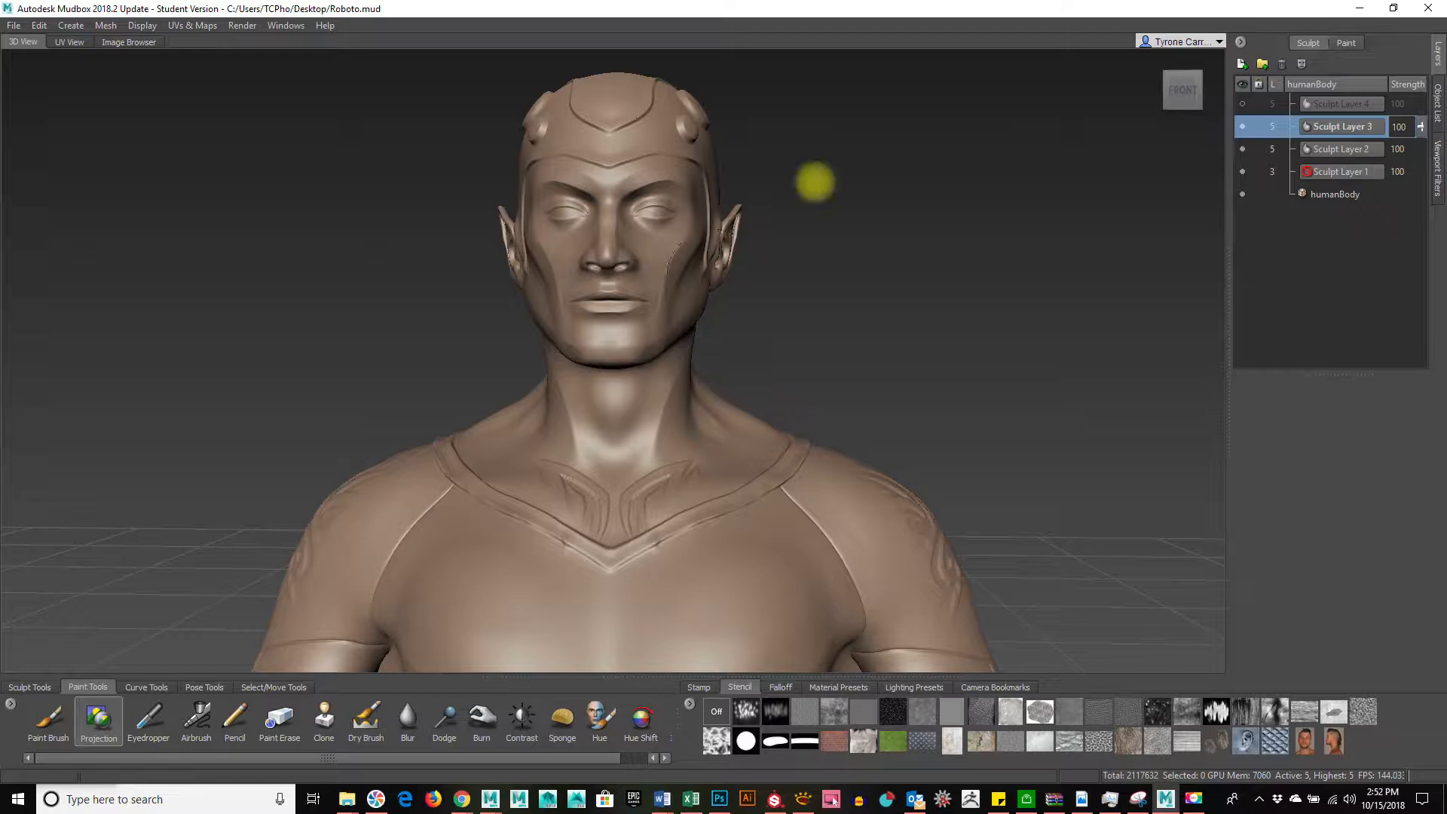
left_click_drag(753, 329, 782, 349, "alt")
right_click_drag(781, 349, 872, 355, "alt")
left_click_drag(872, 355, 866, 349, "alt")
middle_click_drag(908, 323, 846, 365, "alt")
left_click_drag(847, 365, 852, 365, "alt")
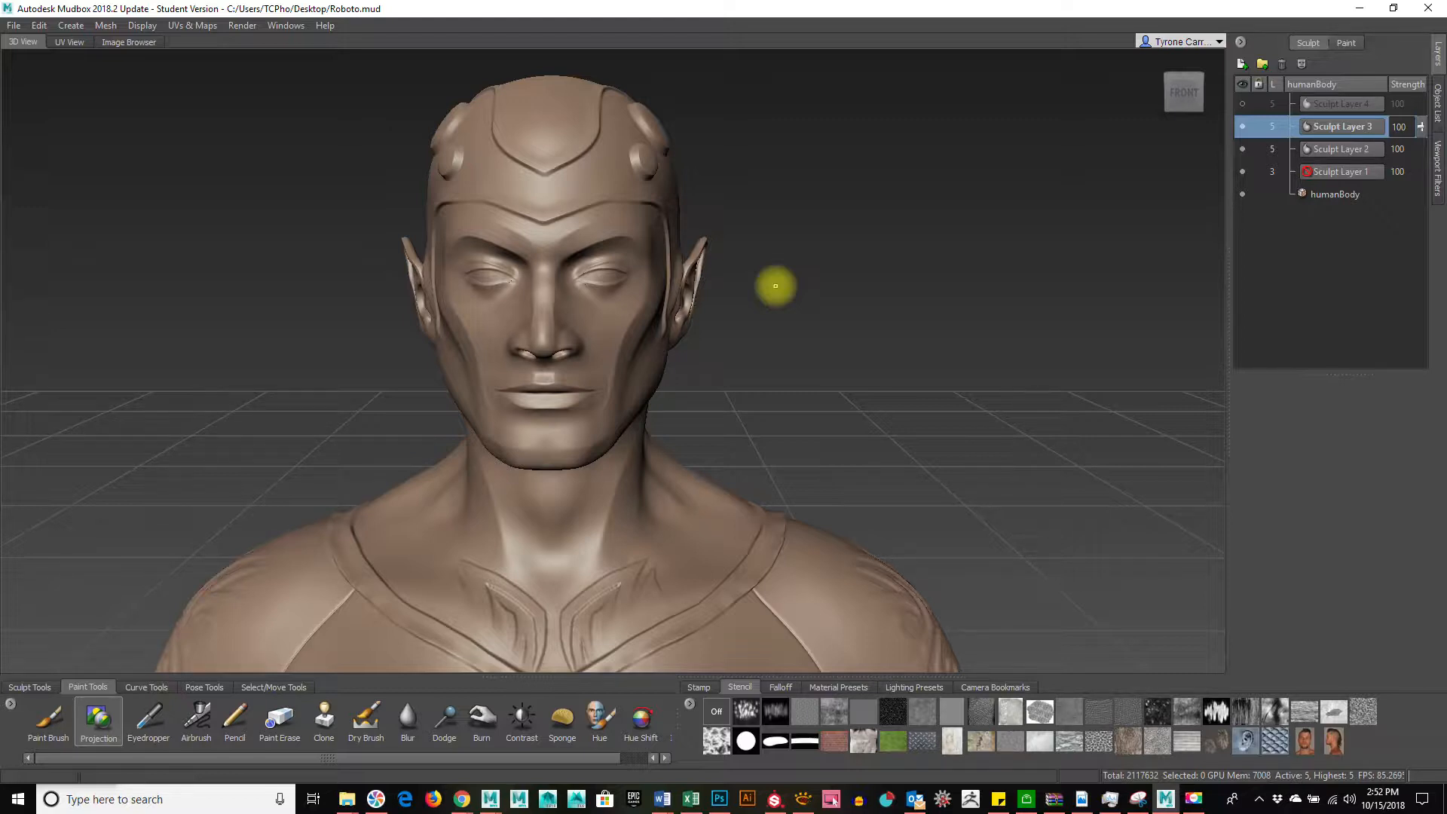
left_click_drag(908, 333, 804, 392, "alt")
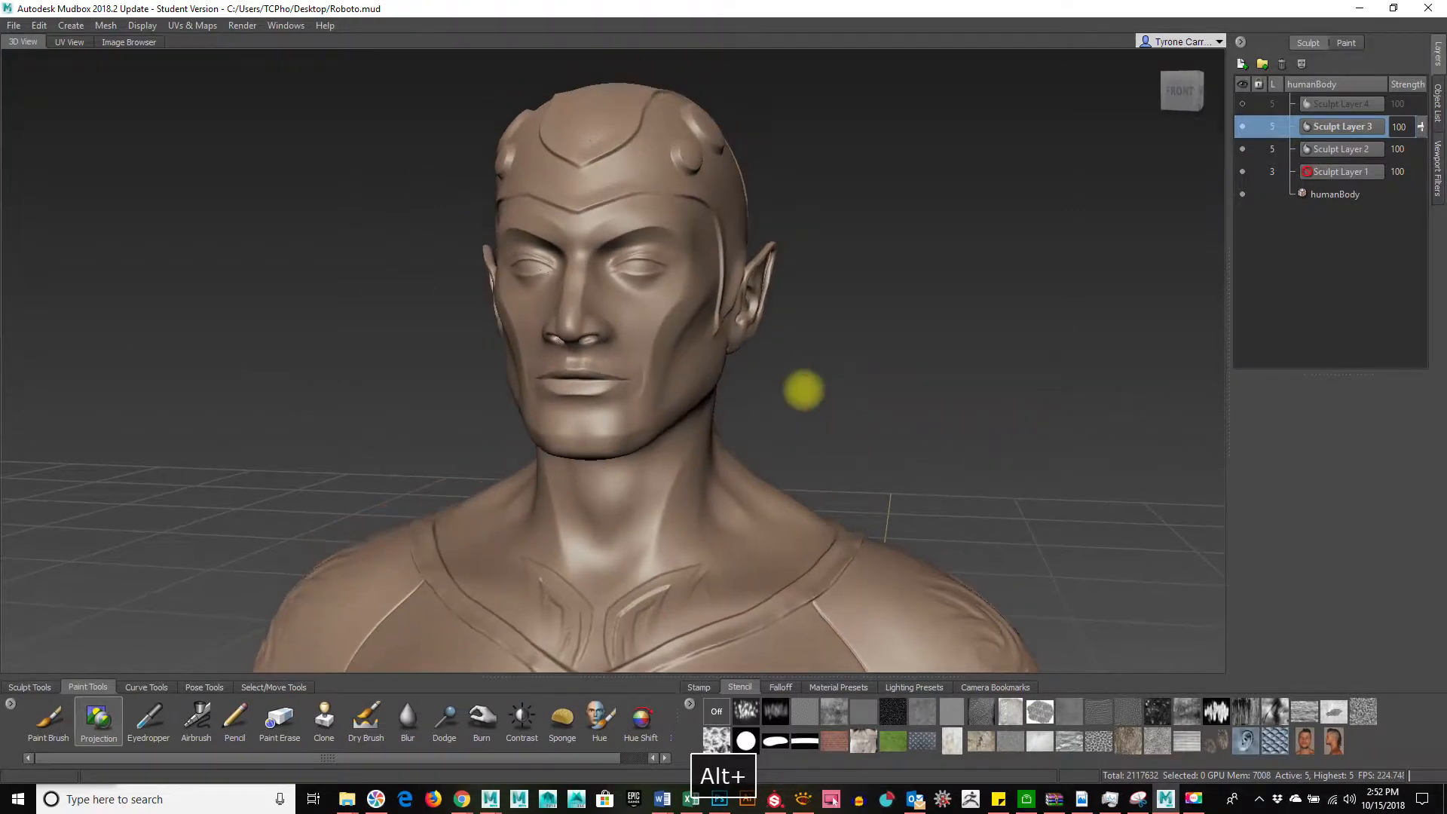
Step the mesh down through its lower subdivision levels and back up to level 5 to compare detail
key("Page_Down")
key("Page_Down")
key("Page_Down")
key("Page_Down")
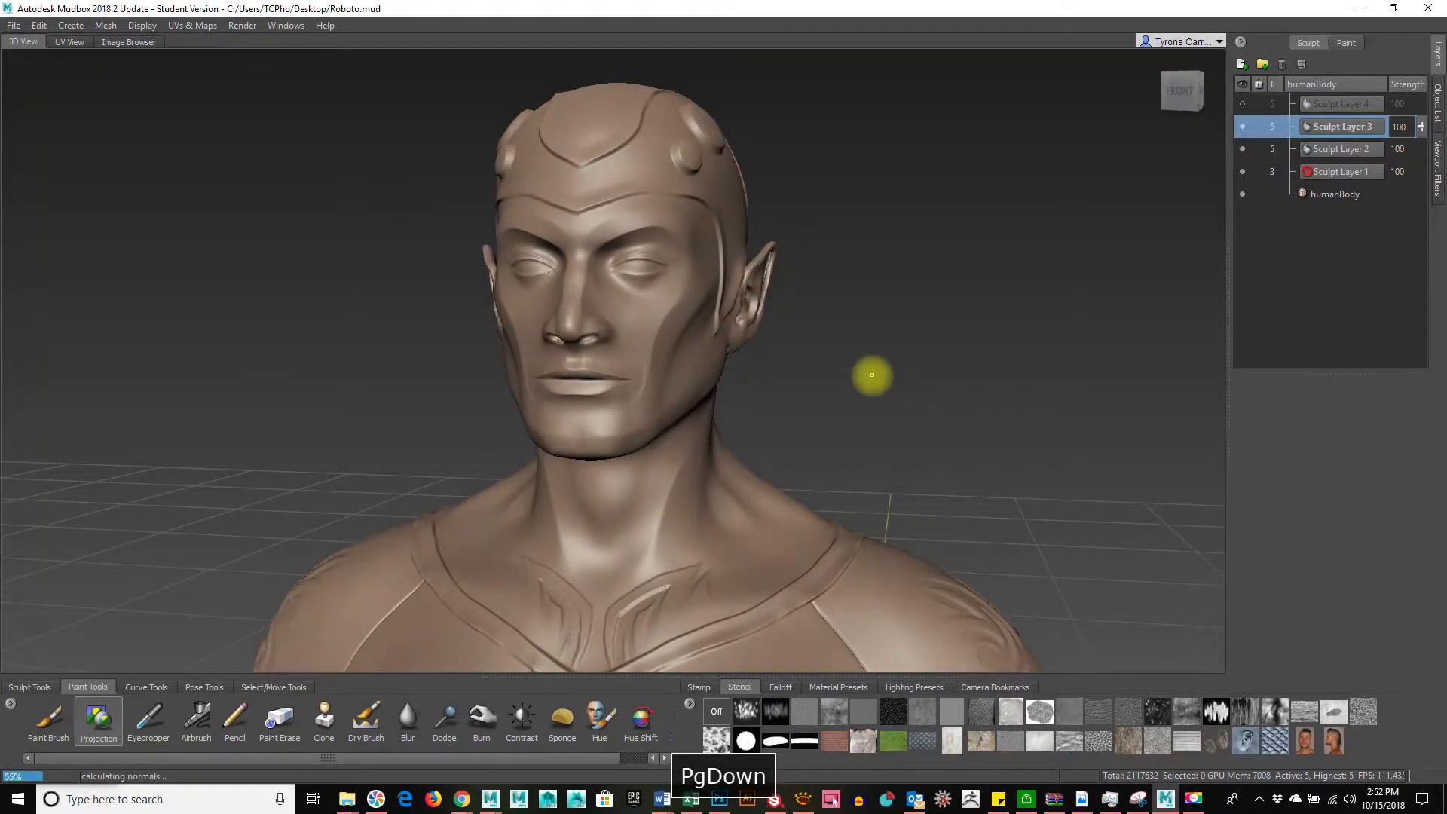
key("Page_Up")
key("Page_Up")
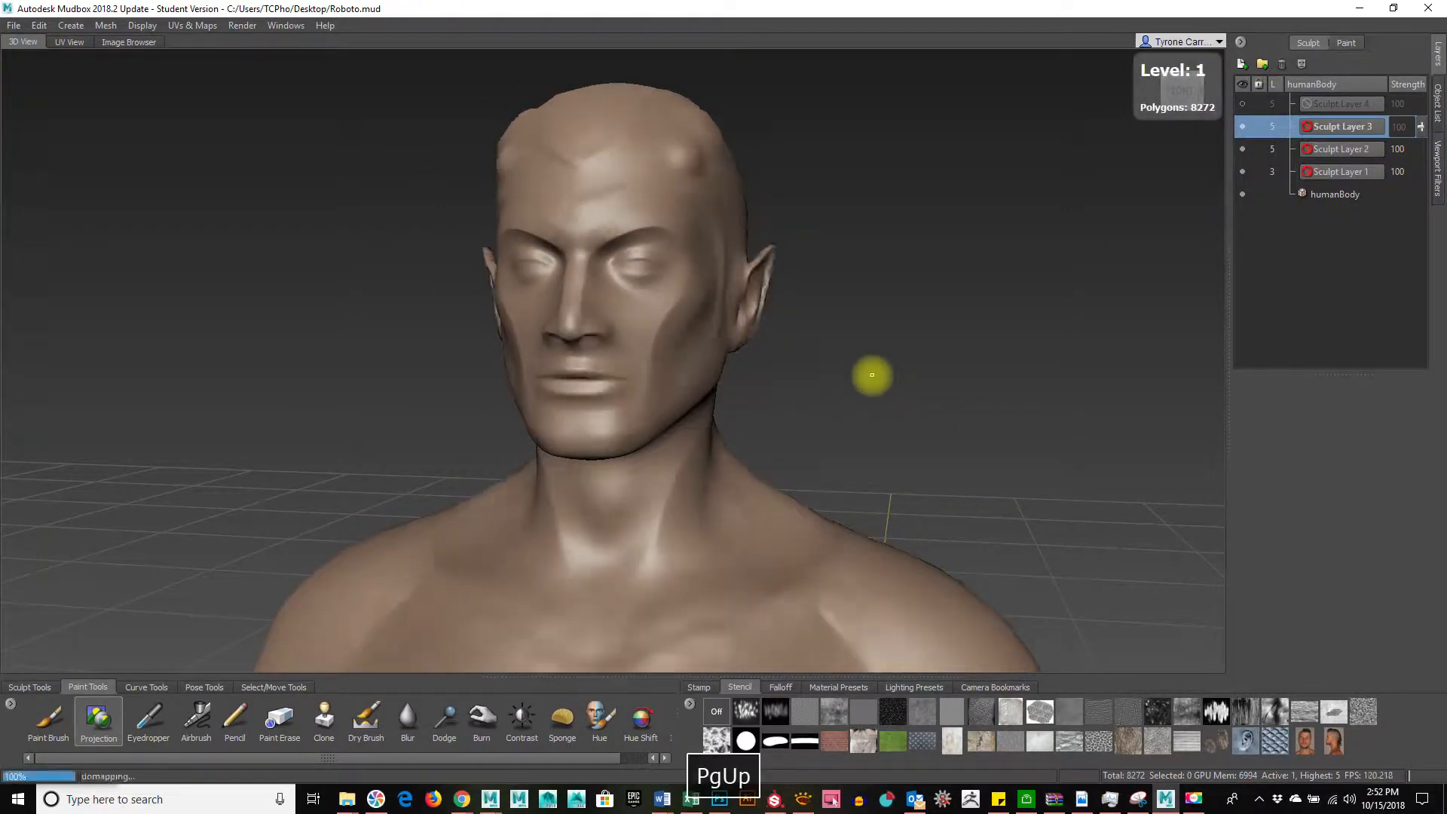
key("Page_Up")
key("Page_Up")
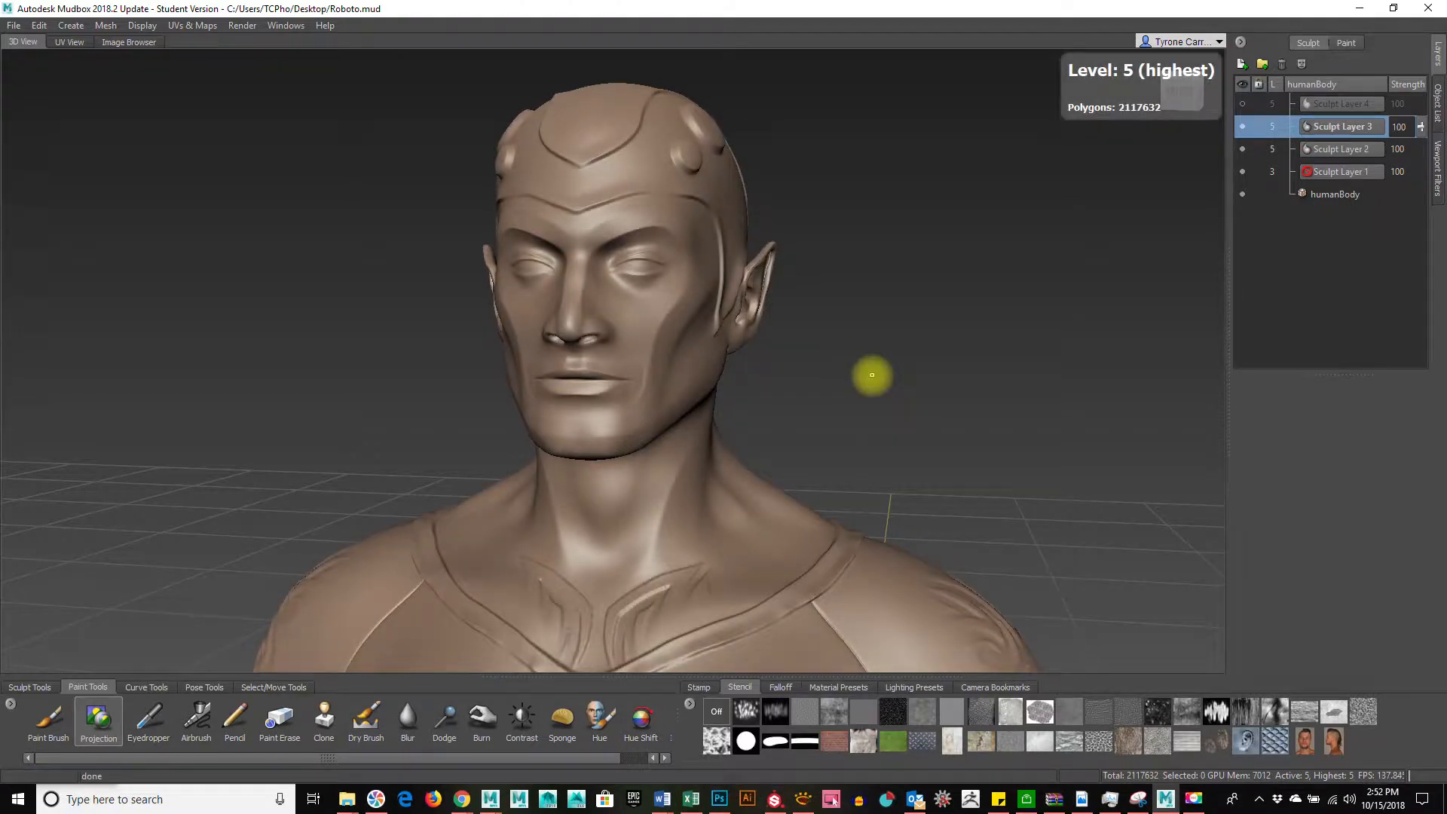
Lower the mesh to subdivision level 1 and examine the simplified head from an angle
key("Page_Down")
key("Page_Down")
key("Page_Down")
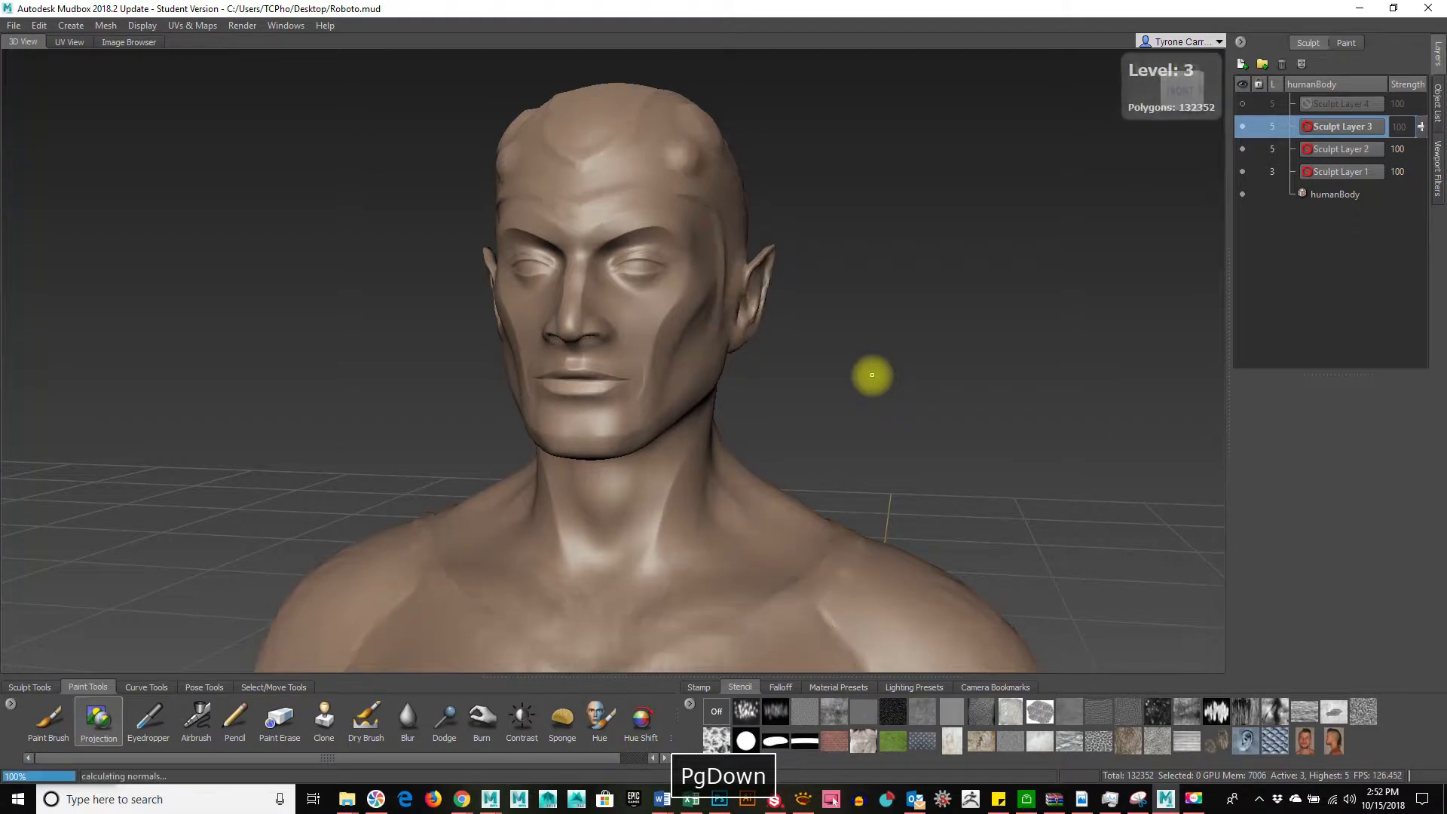
key("Page_Down")
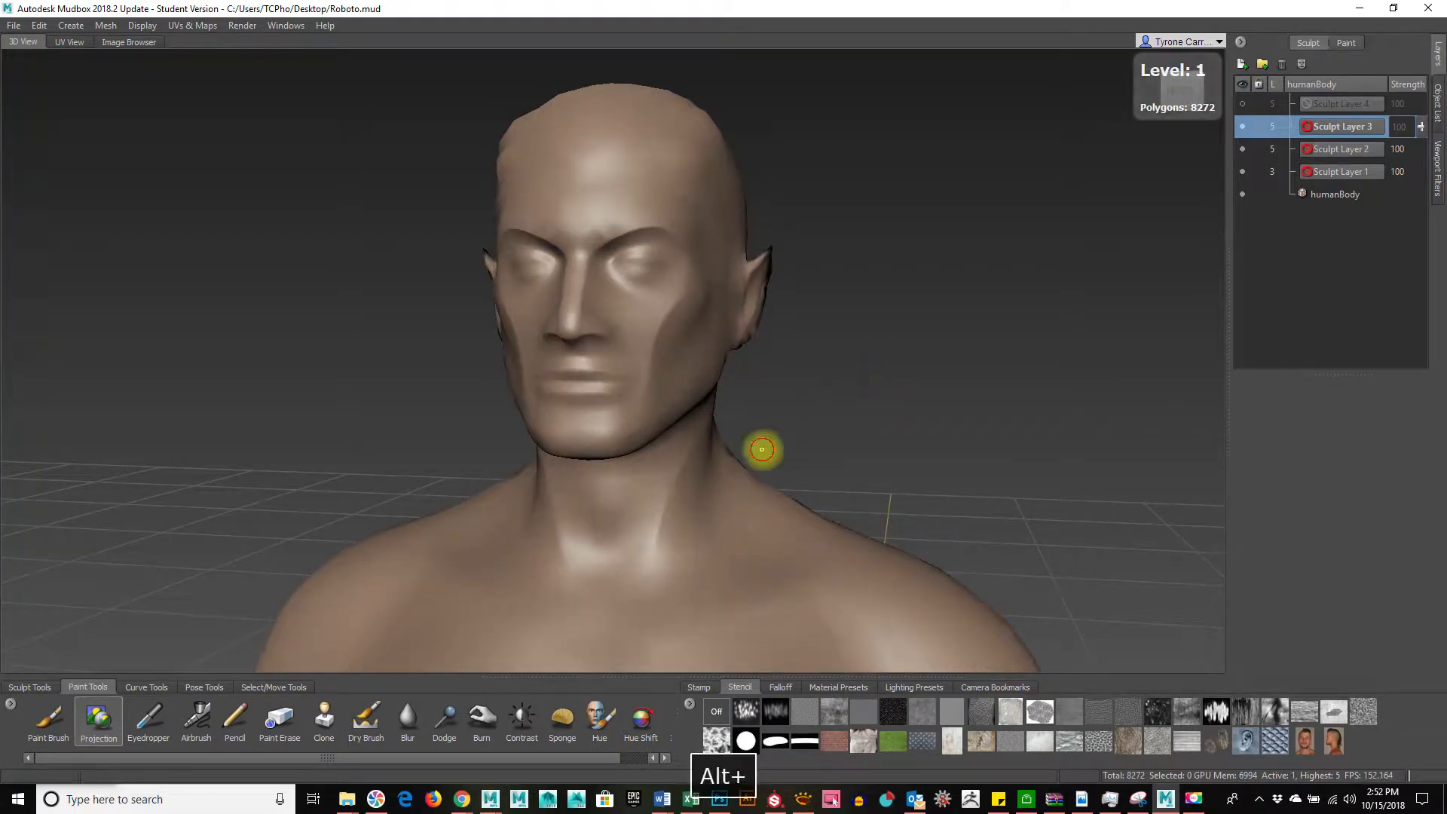
left_click_drag(762, 446, 706, 453, "alt")
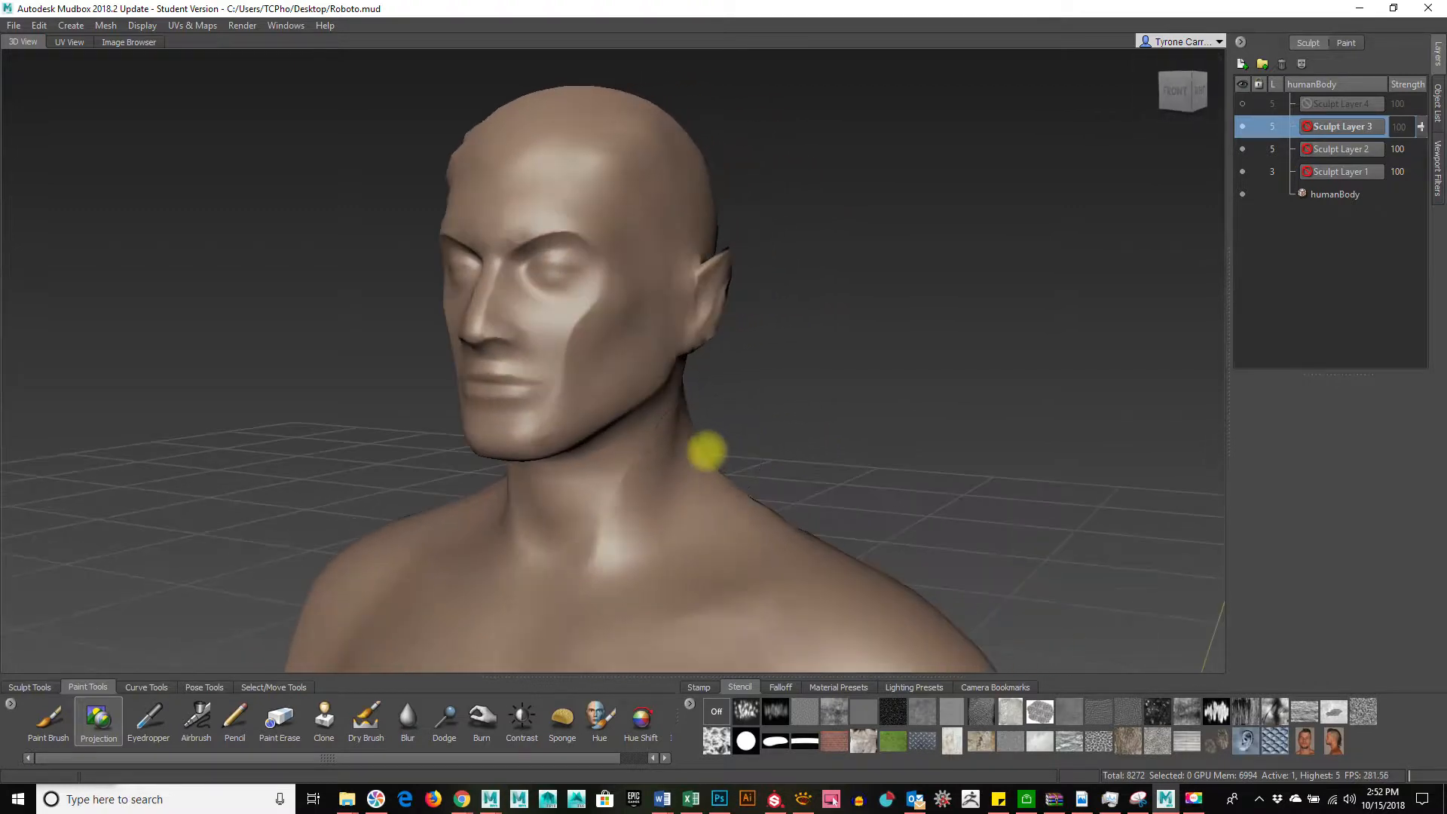
Switch the mesh repeatedly between subdivision levels 0 and 1 to compare the silhouettes
key("Page_Up")
key("Page_Down")
key("Page_Down")
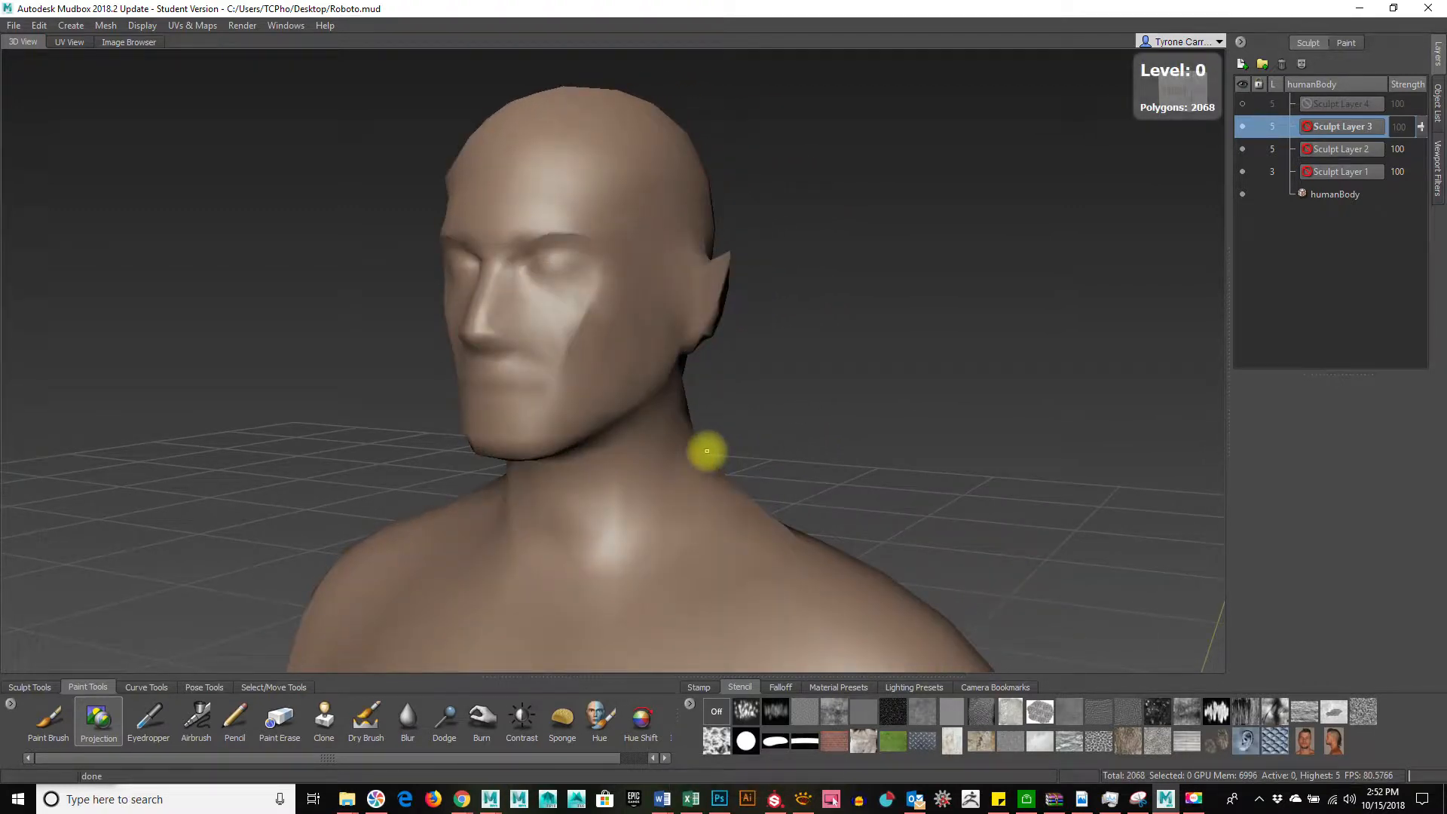
key("Page_Up")
key("Page_Down")
key("Page_Up")
key("Page_Down")
Raise the mesh through its subdivision levels, compare levels 4 and 5, and leave it at level 4
key("Page_Up")
key("Page_Up")
key("Page_Up")
key("Page_Up")
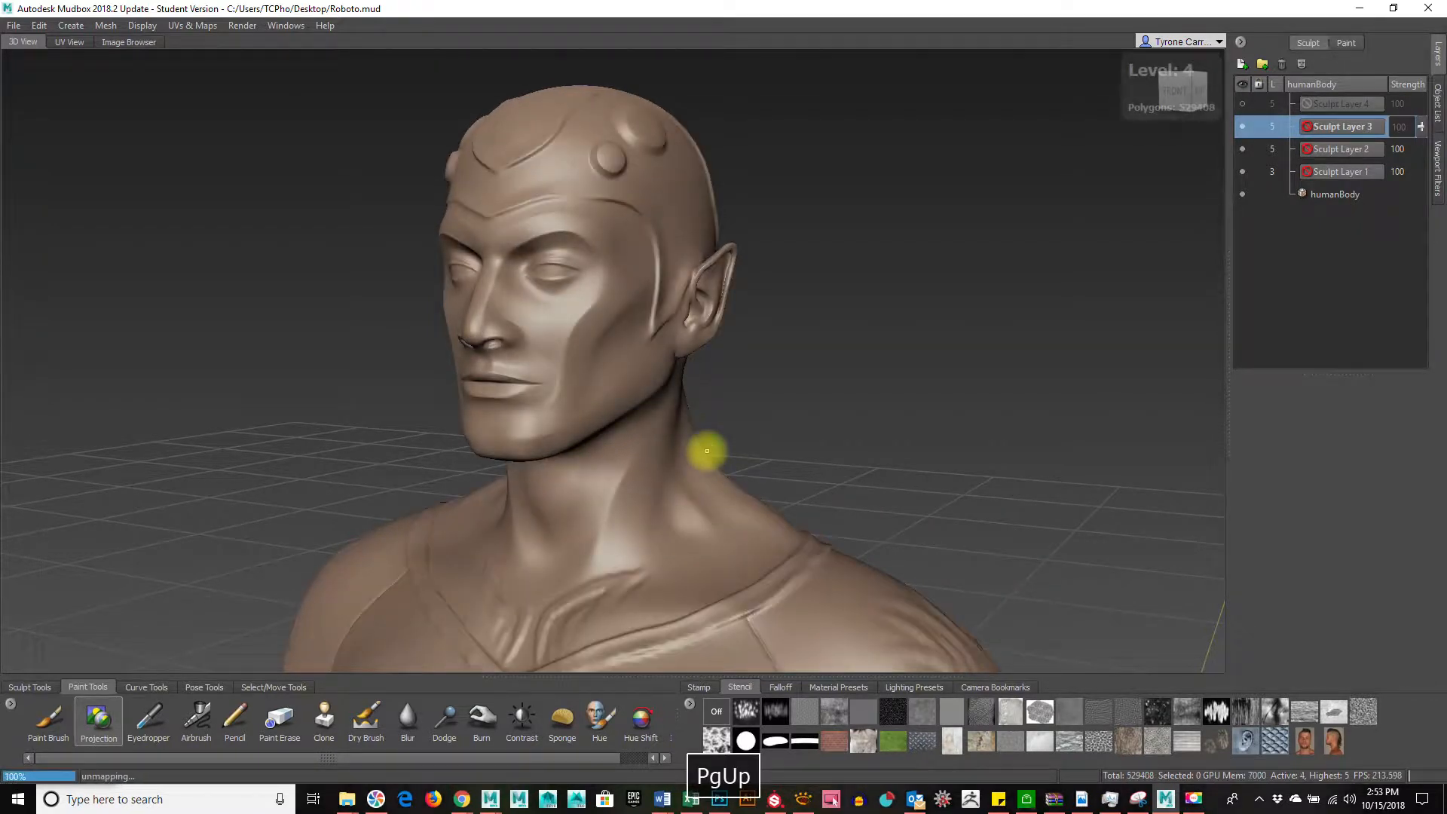
key("Page_Up")
key("Page_Down")
key("Page_Up")
key("Page_Down")
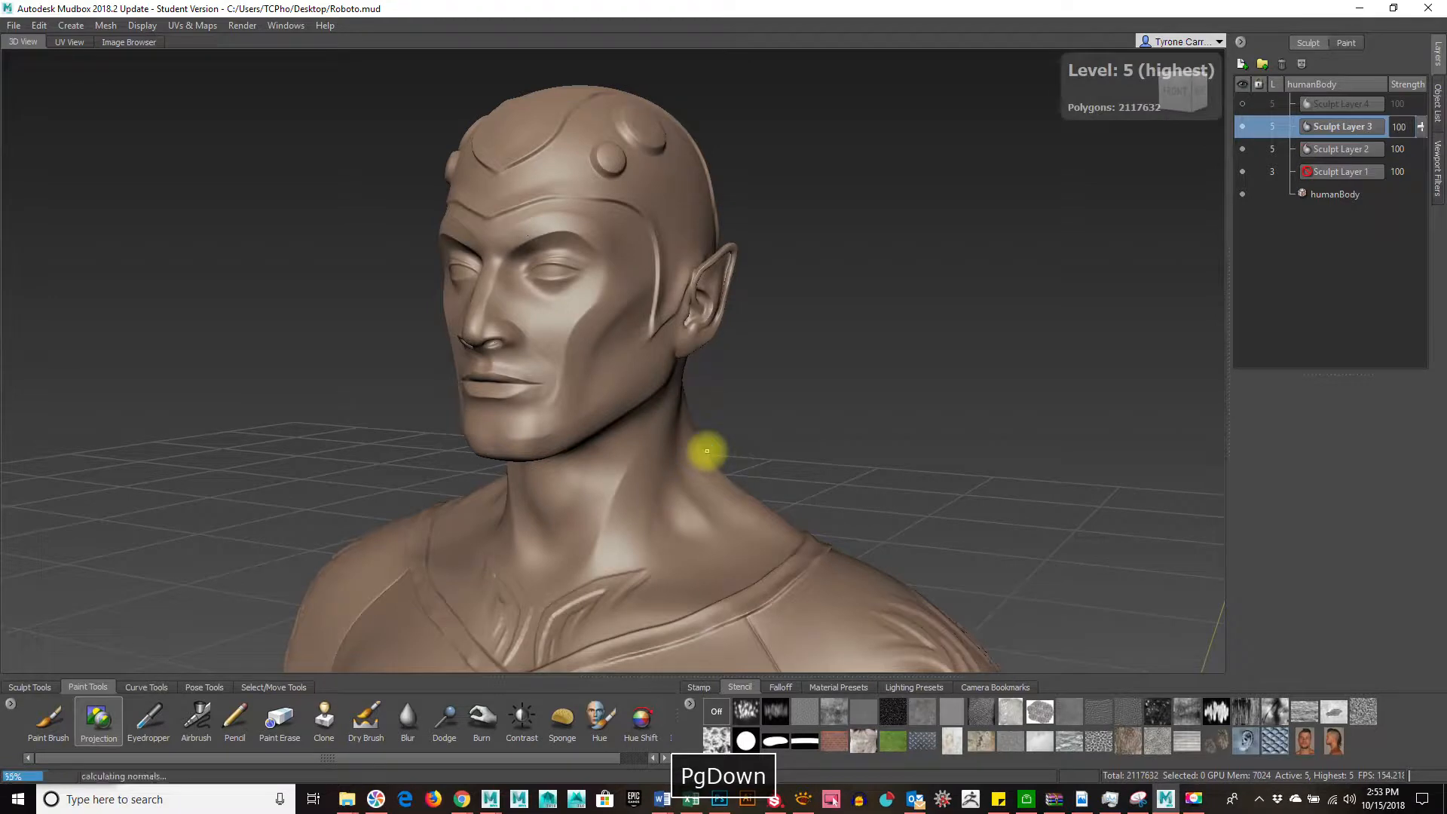
Create a new texture map extraction operation and choose Normal Map as the map to generate
left_click_drag(882, 375, 931, 336, "alt")
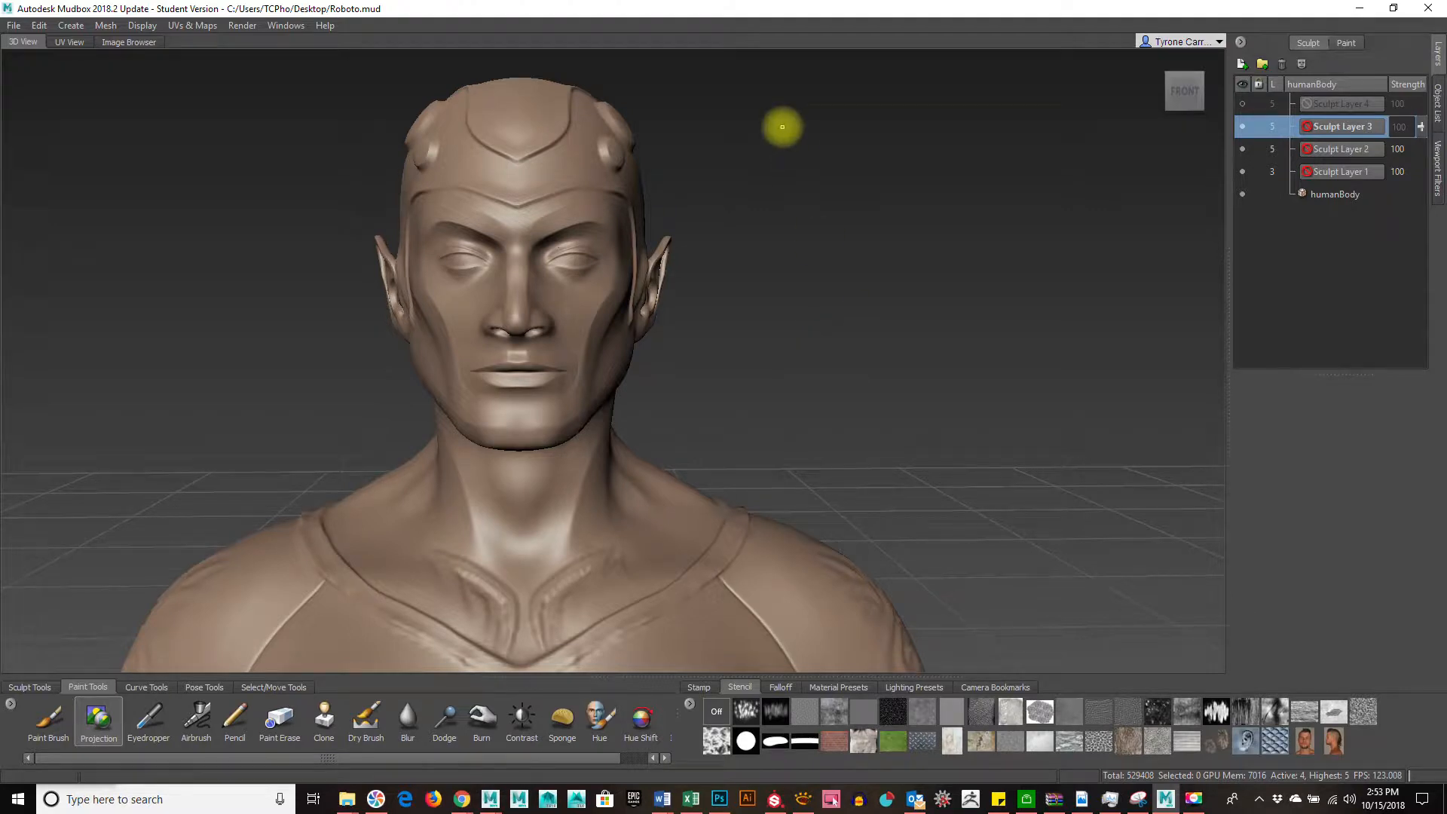
left_click_drag(708, 281, 947, 330, "alt")
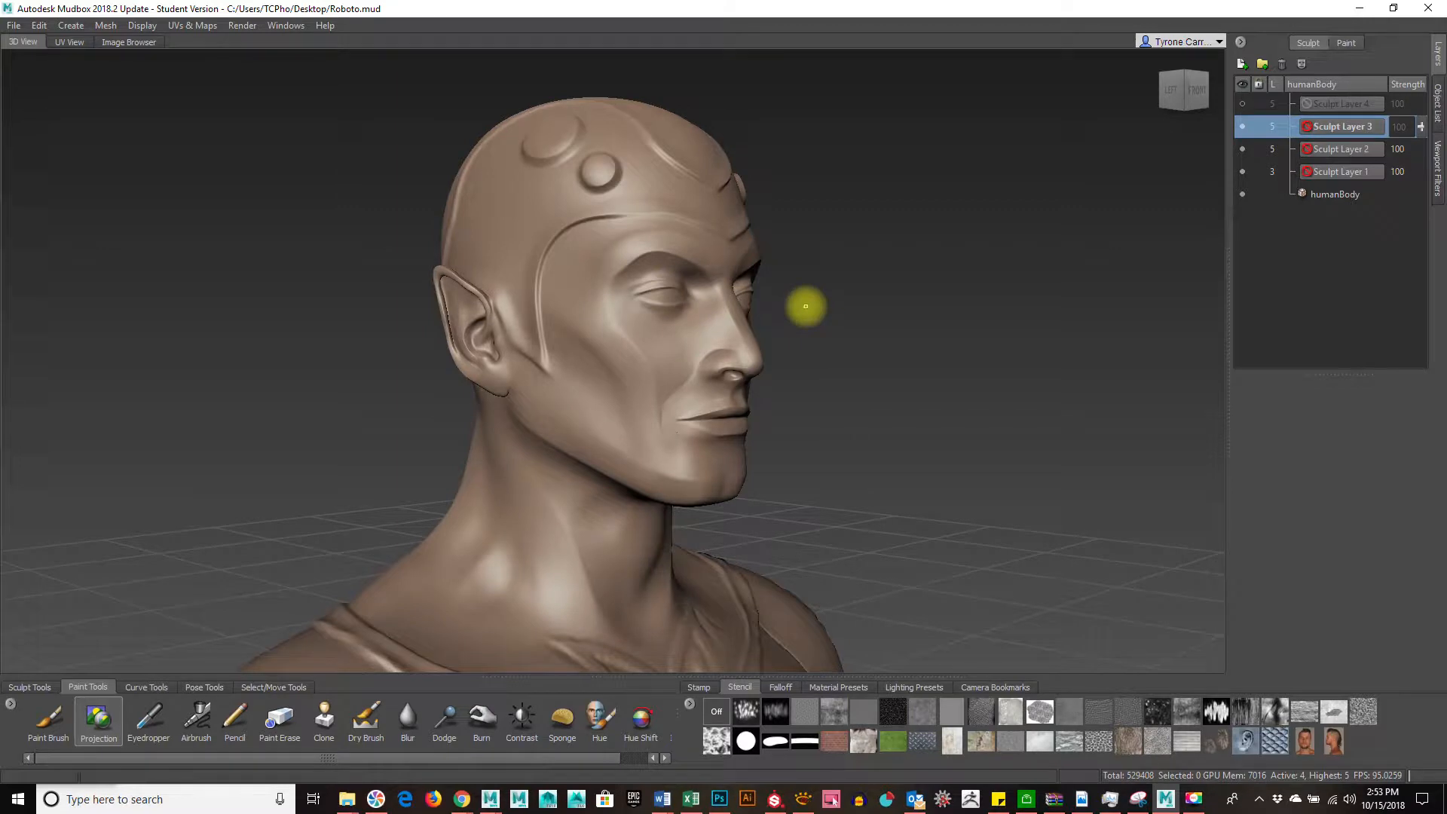
left_click_drag(806, 306, 860, 398, "alt")
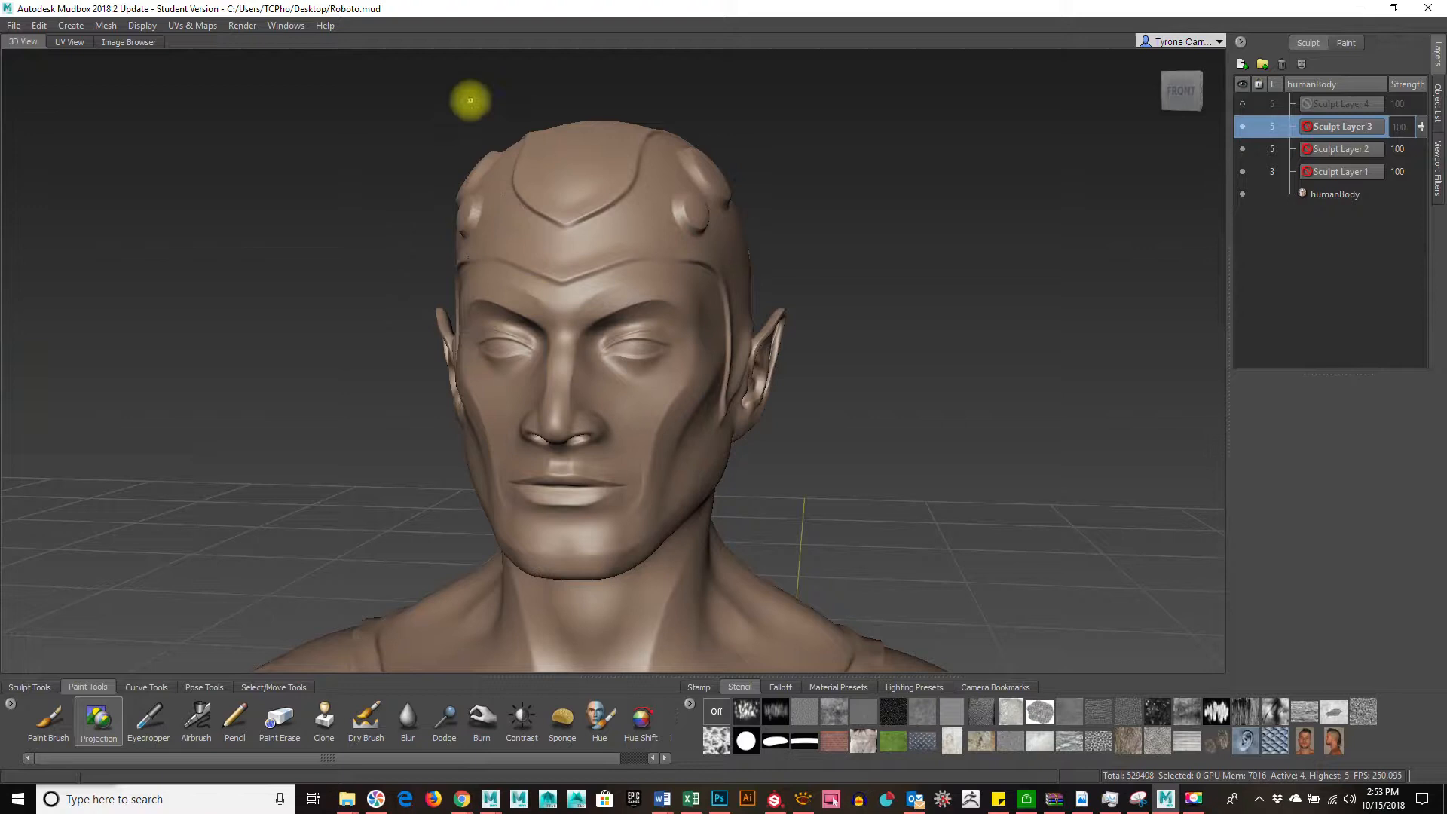
left_click(198, 25)
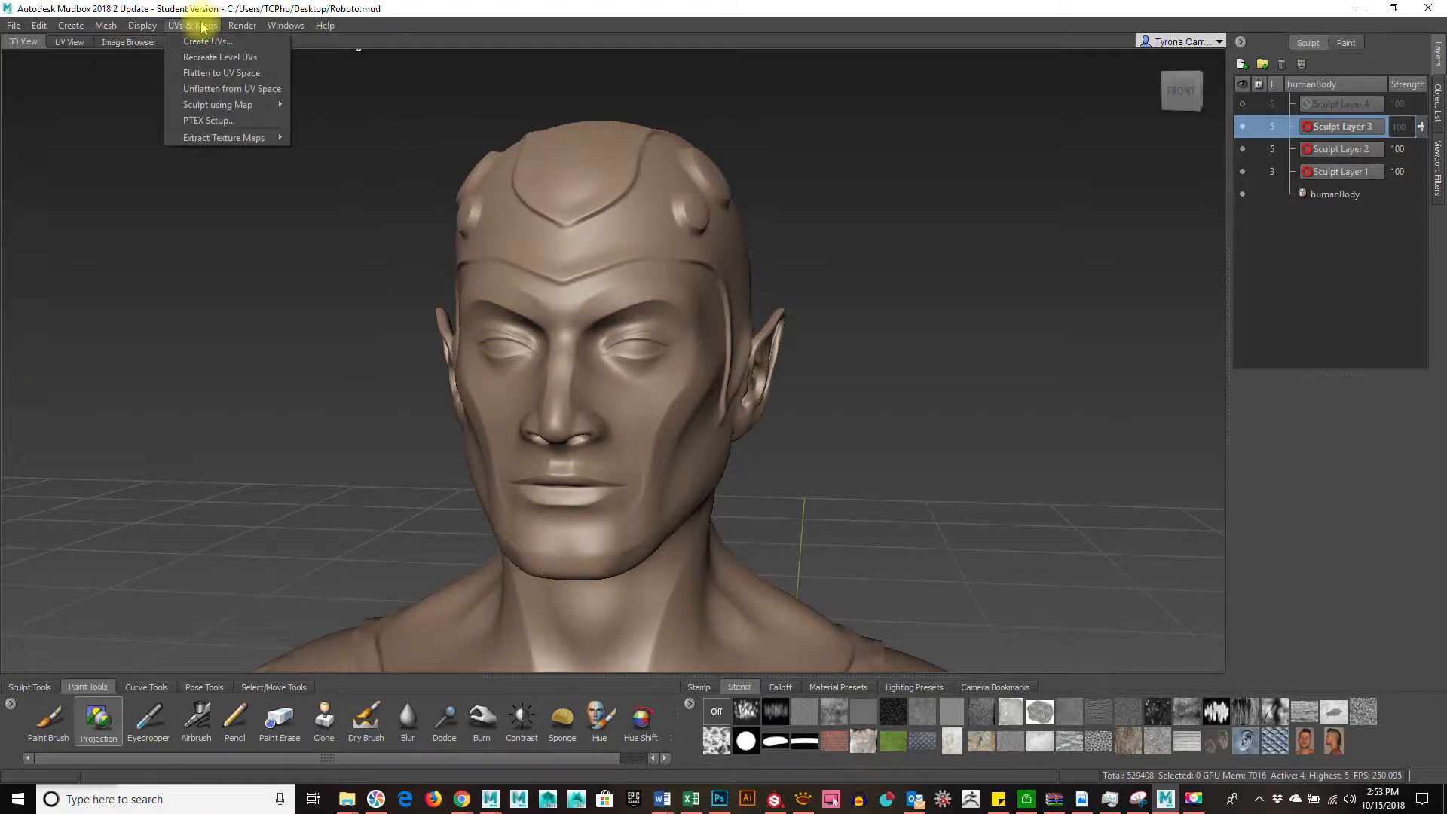
mouse_move(233, 138)
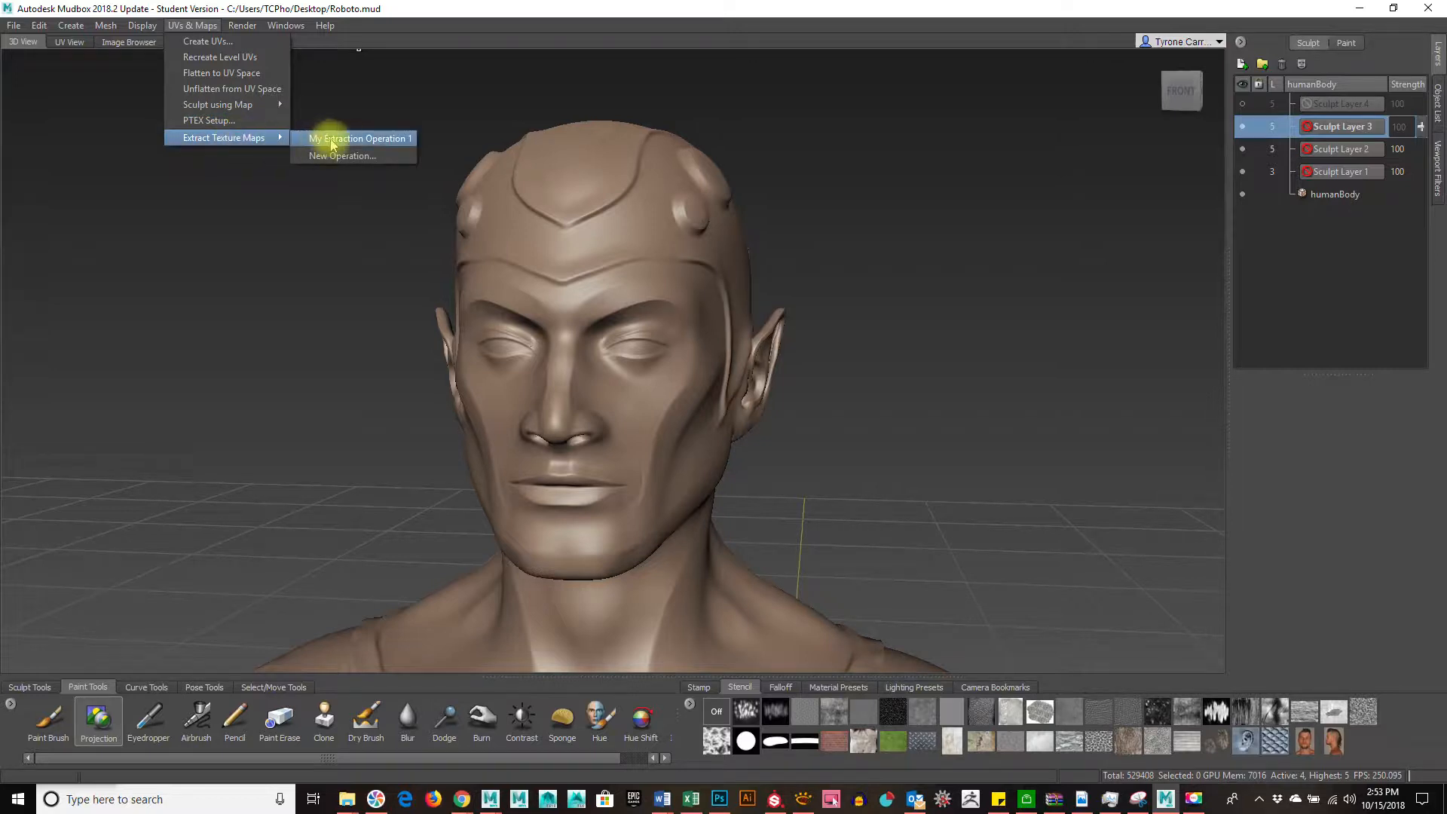
left_click(351, 161)
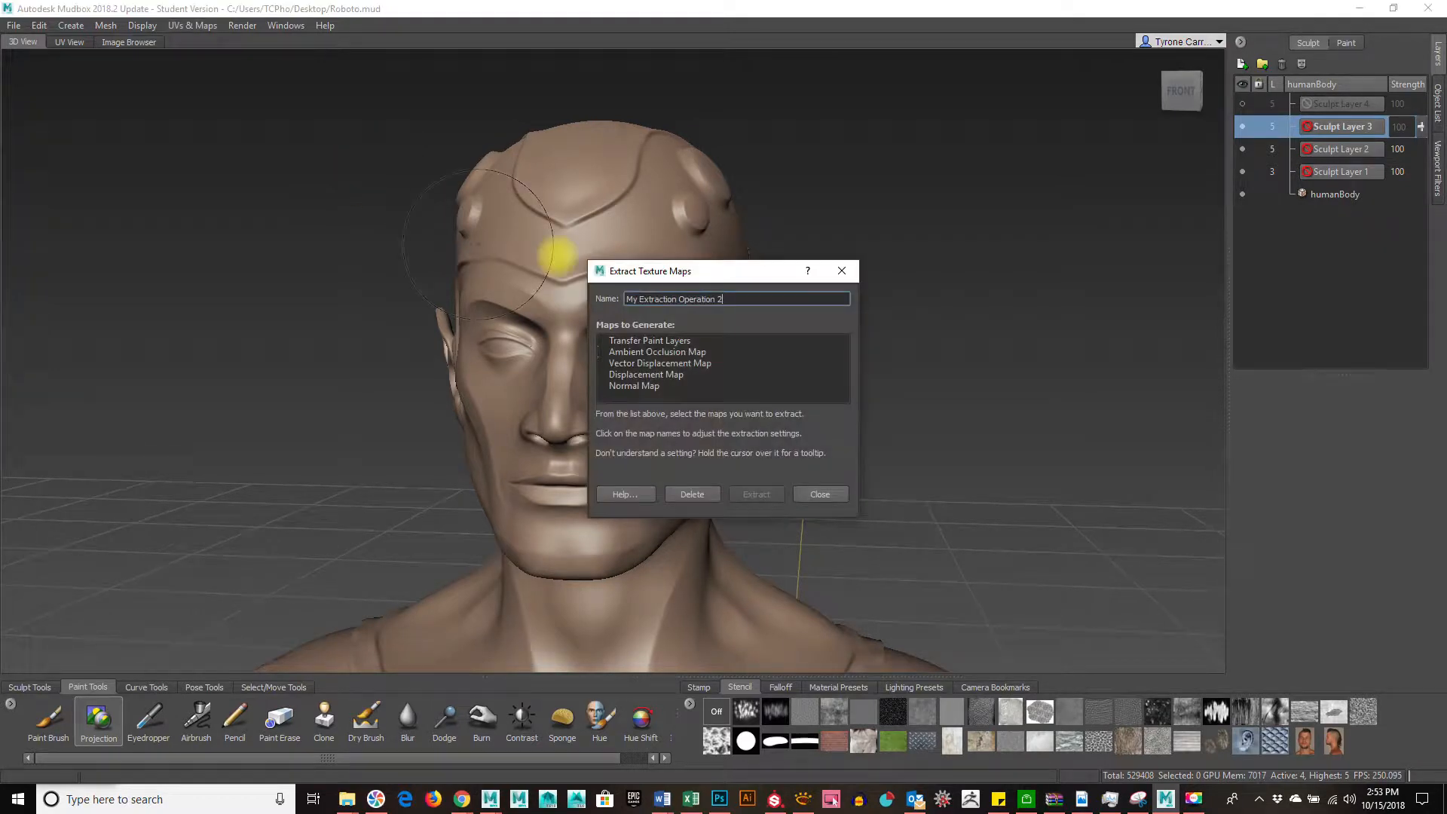
left_click_drag(686, 277, 855, 156)
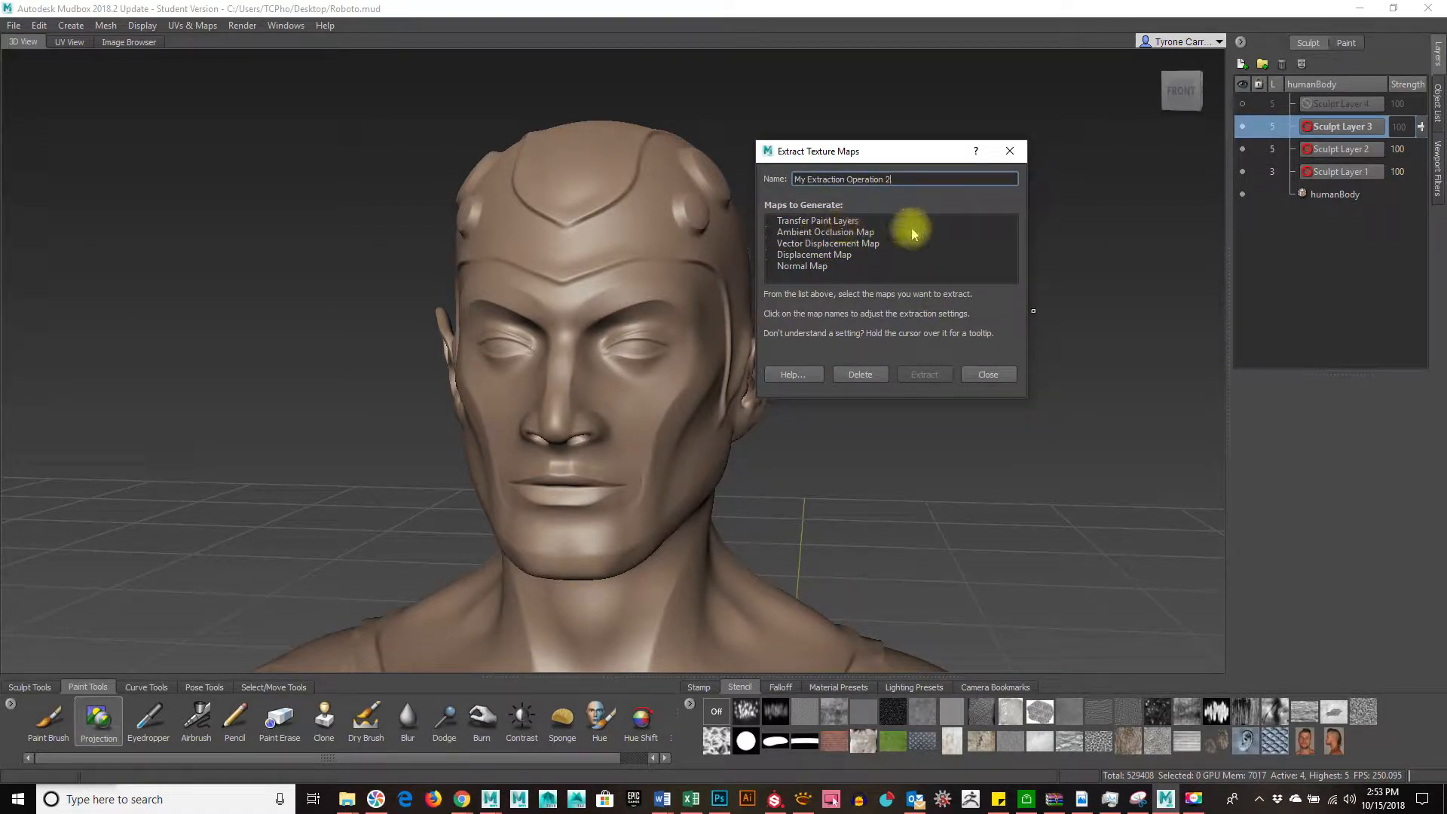
mouse_move(815, 231)
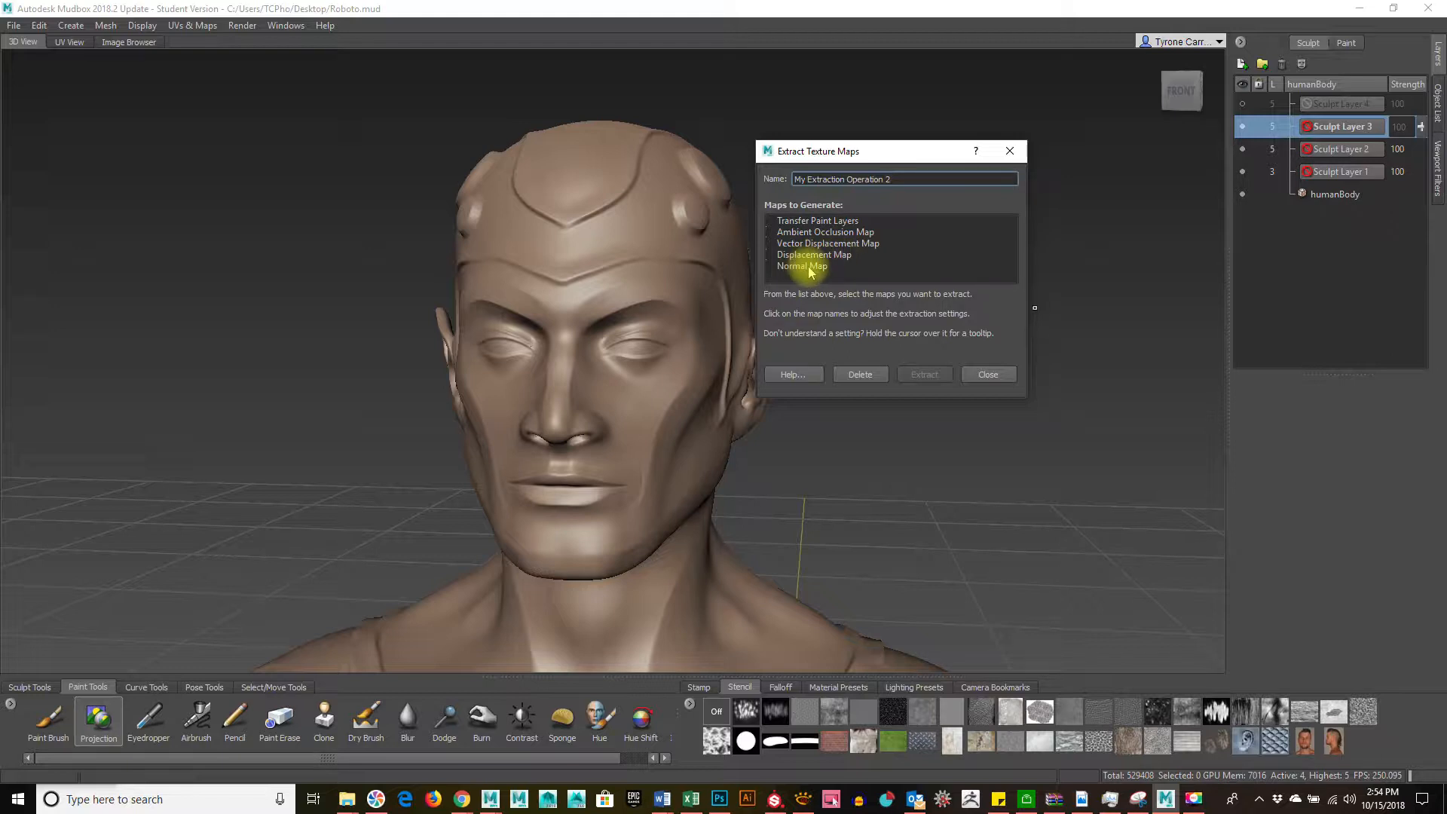
mouse_move(808, 271)
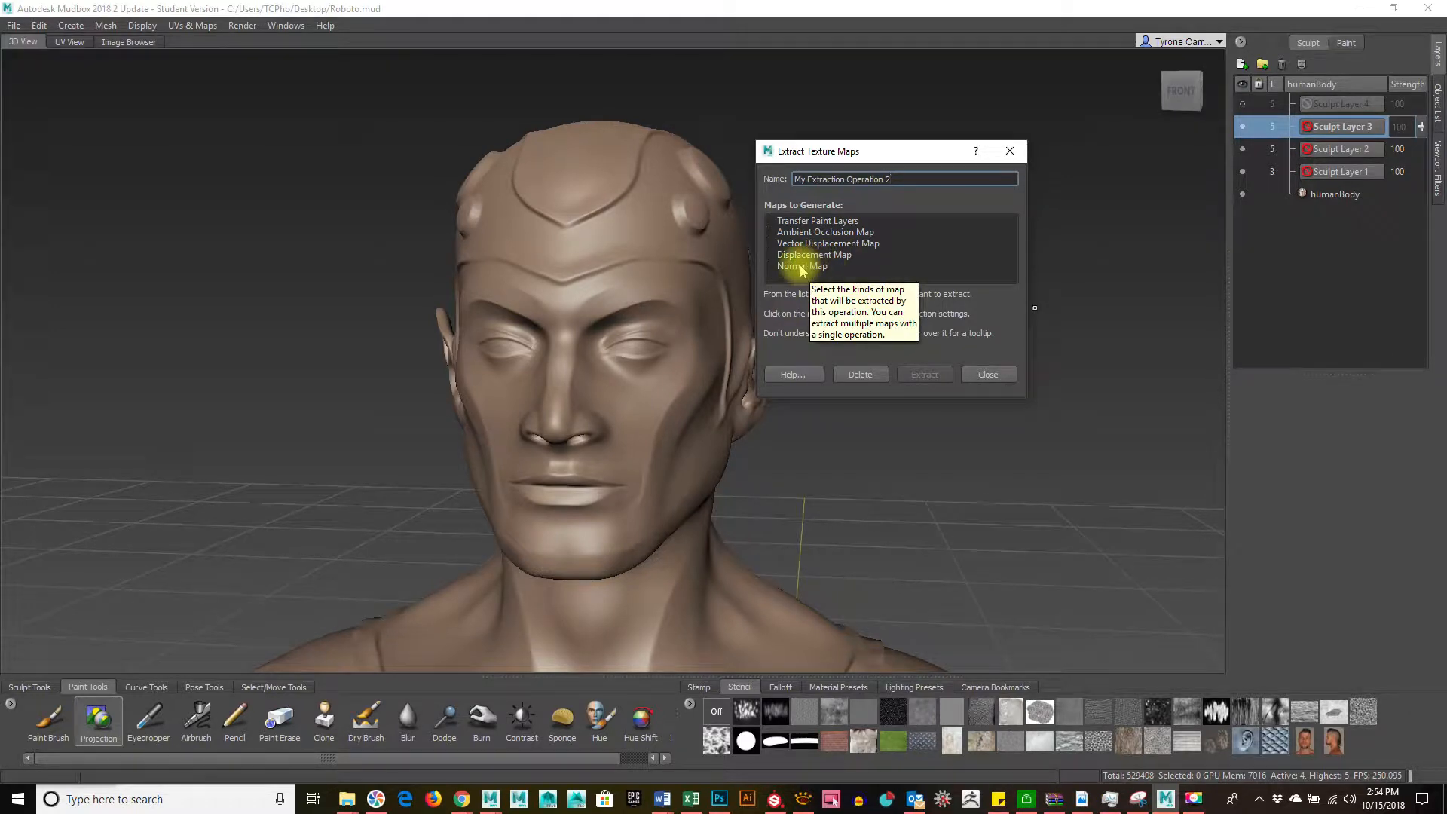
left_click(802, 268)
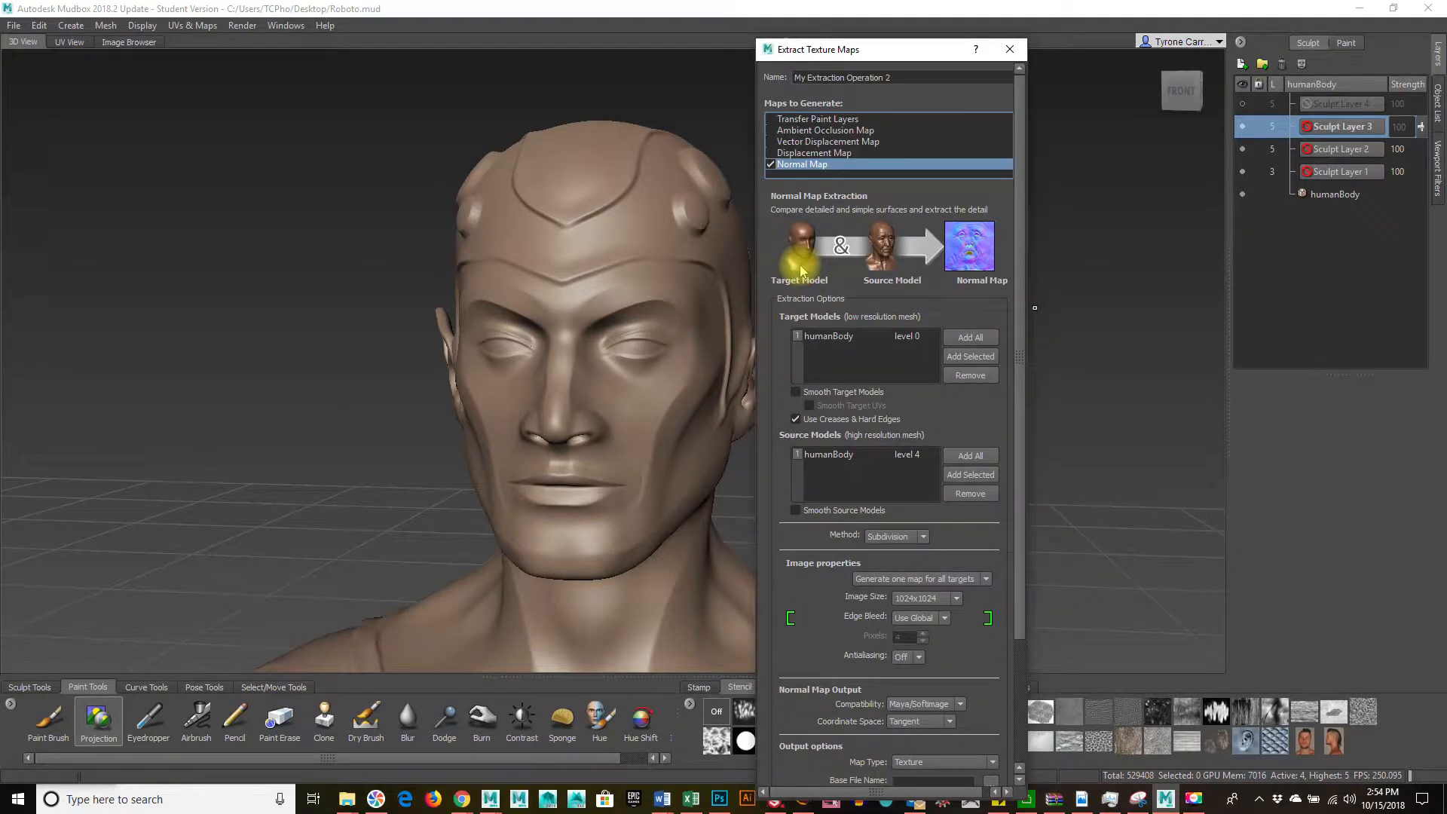
Set the humanBody target model to level 0 and the humanBody source model to level 5 for the extraction
left_click(914, 336)
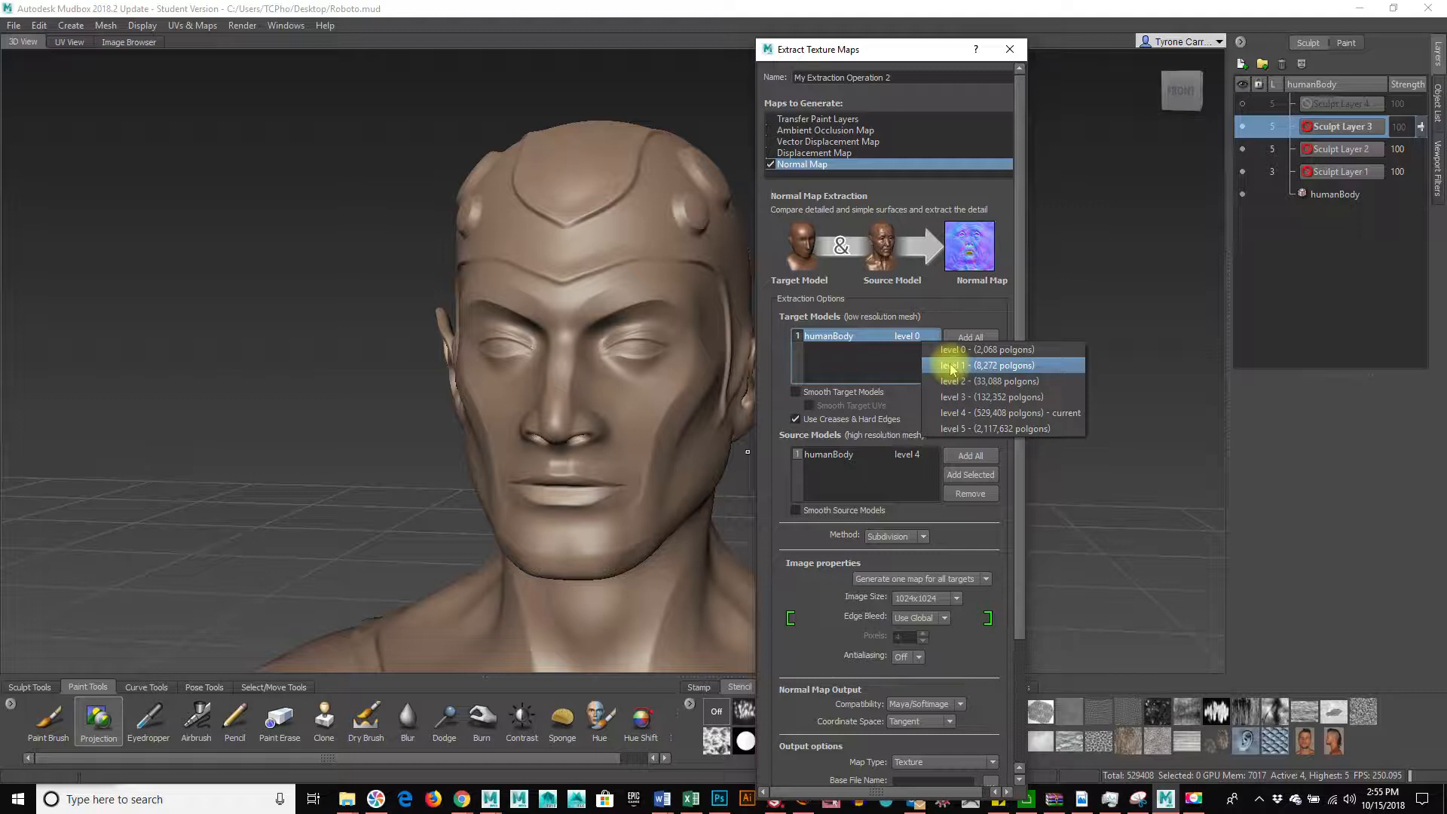
left_click(896, 363)
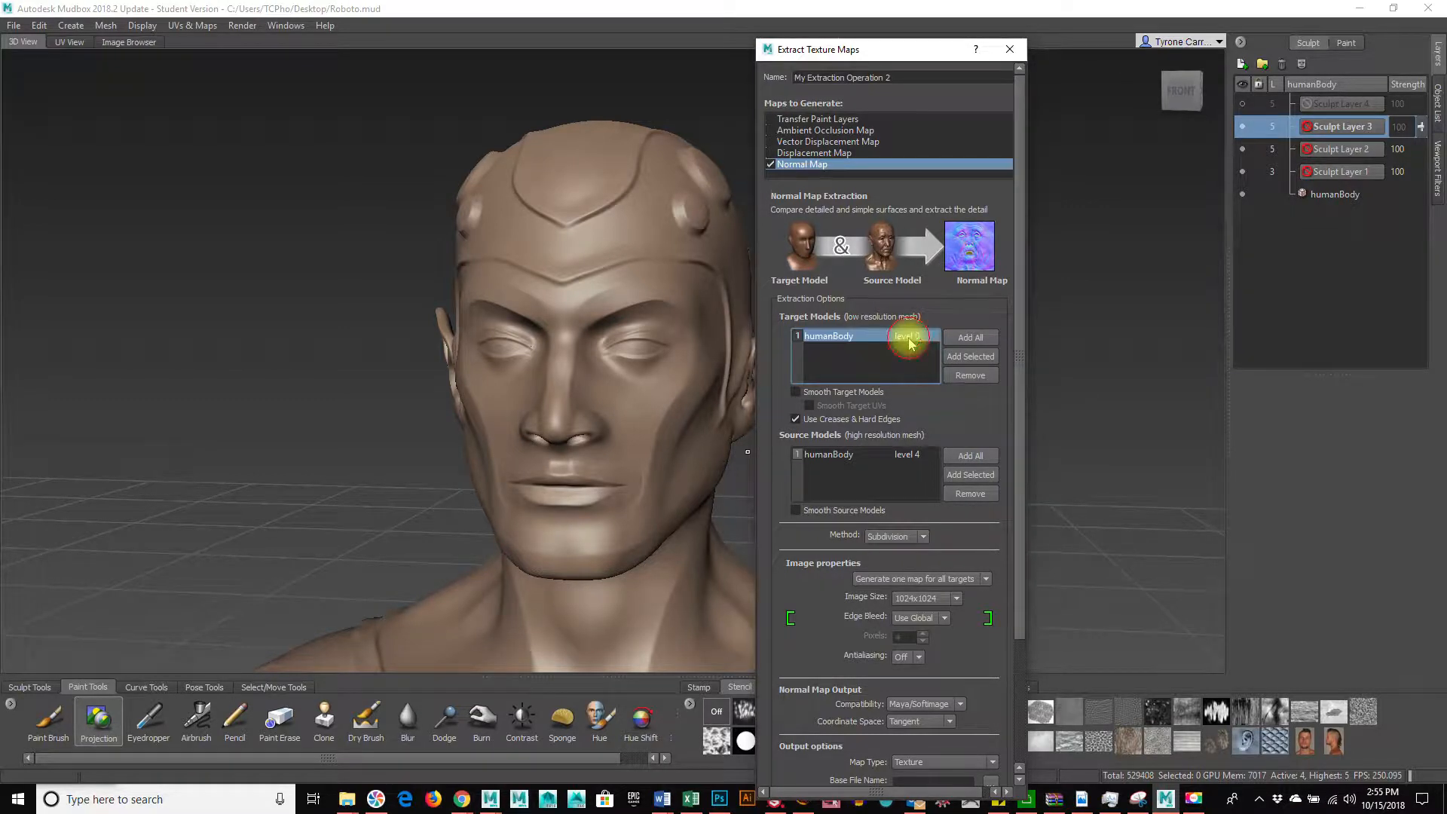
left_click(912, 336)
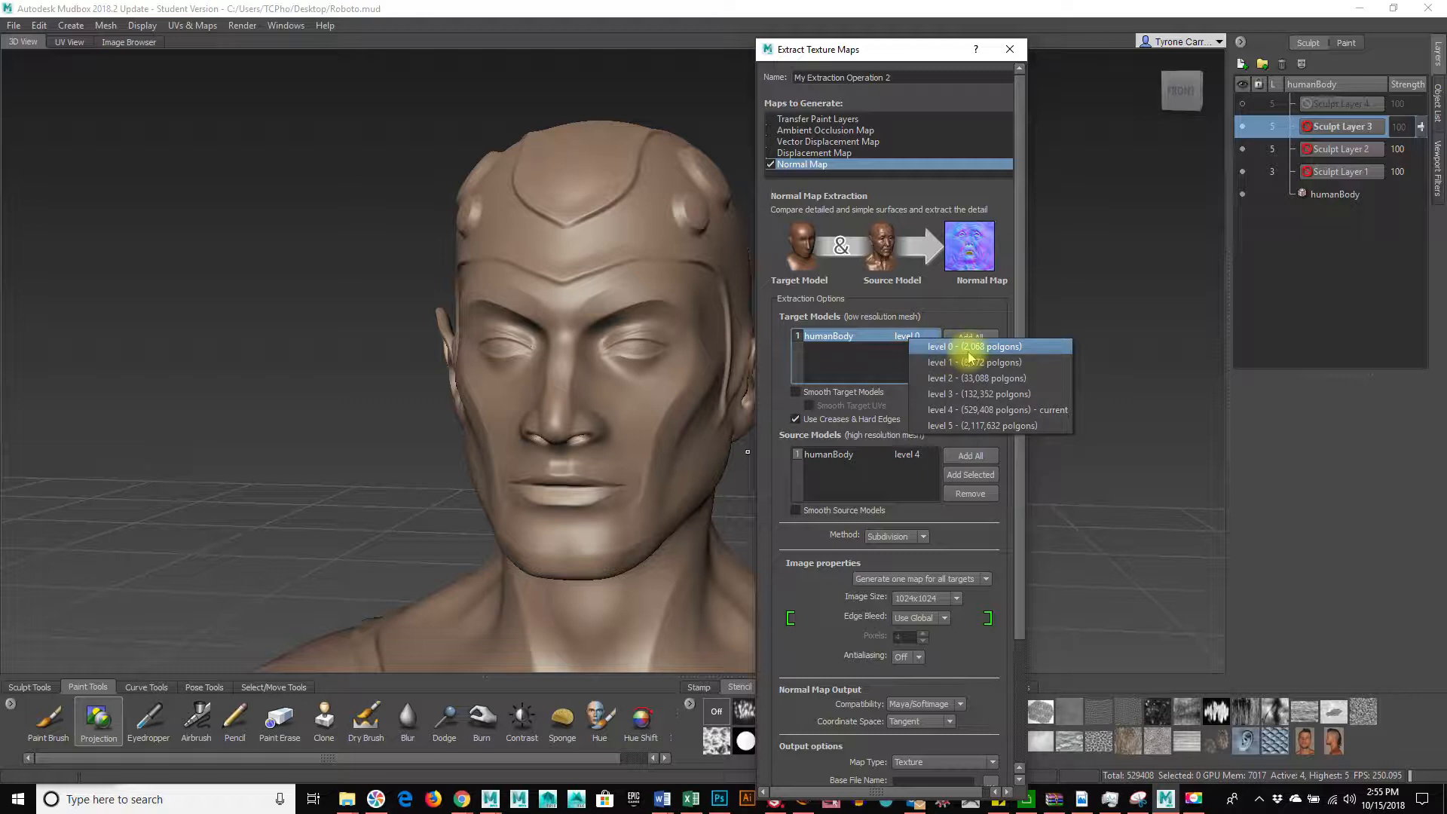
left_click(968, 349)
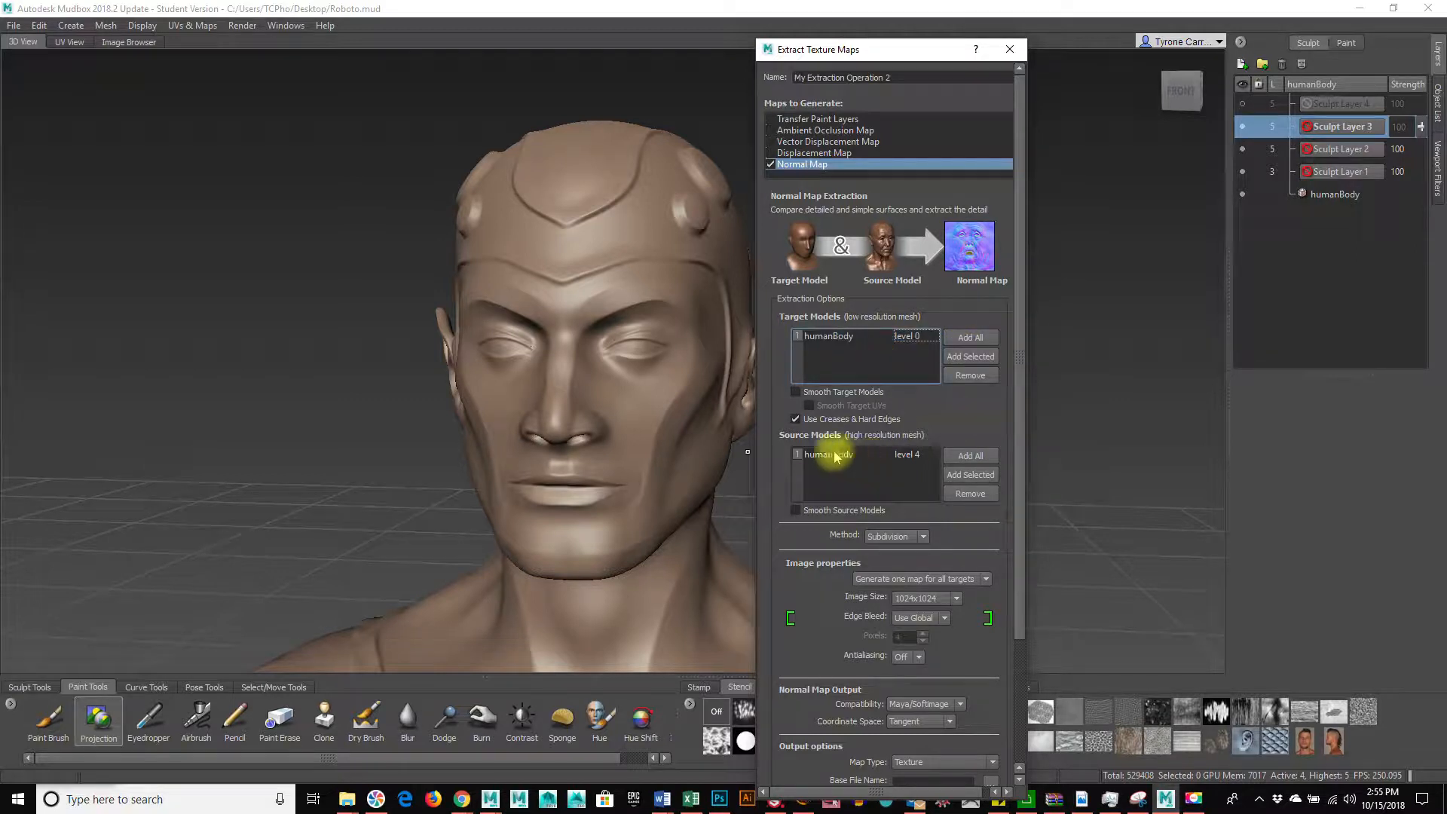
left_click(908, 455)
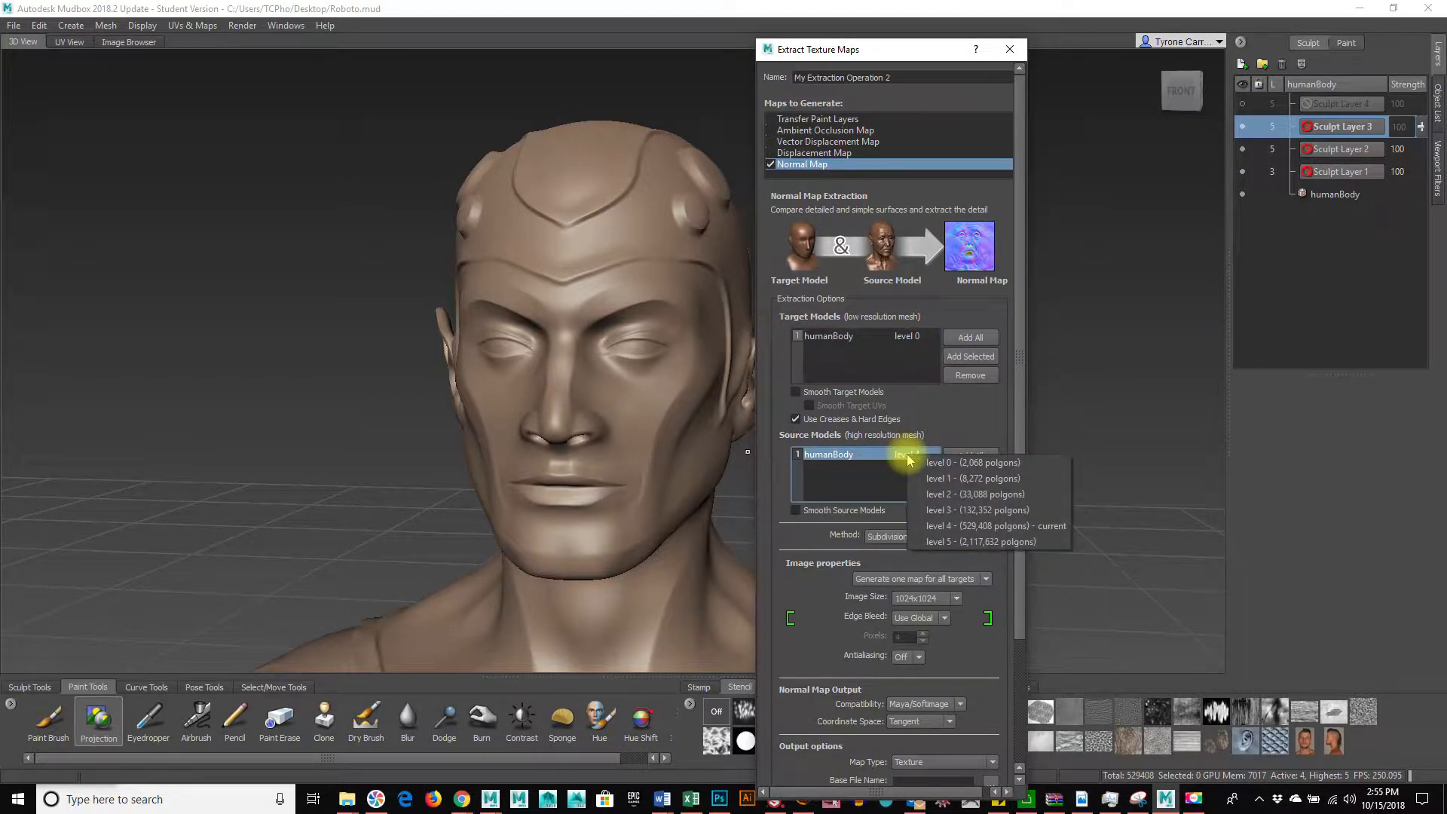
left_click(963, 543)
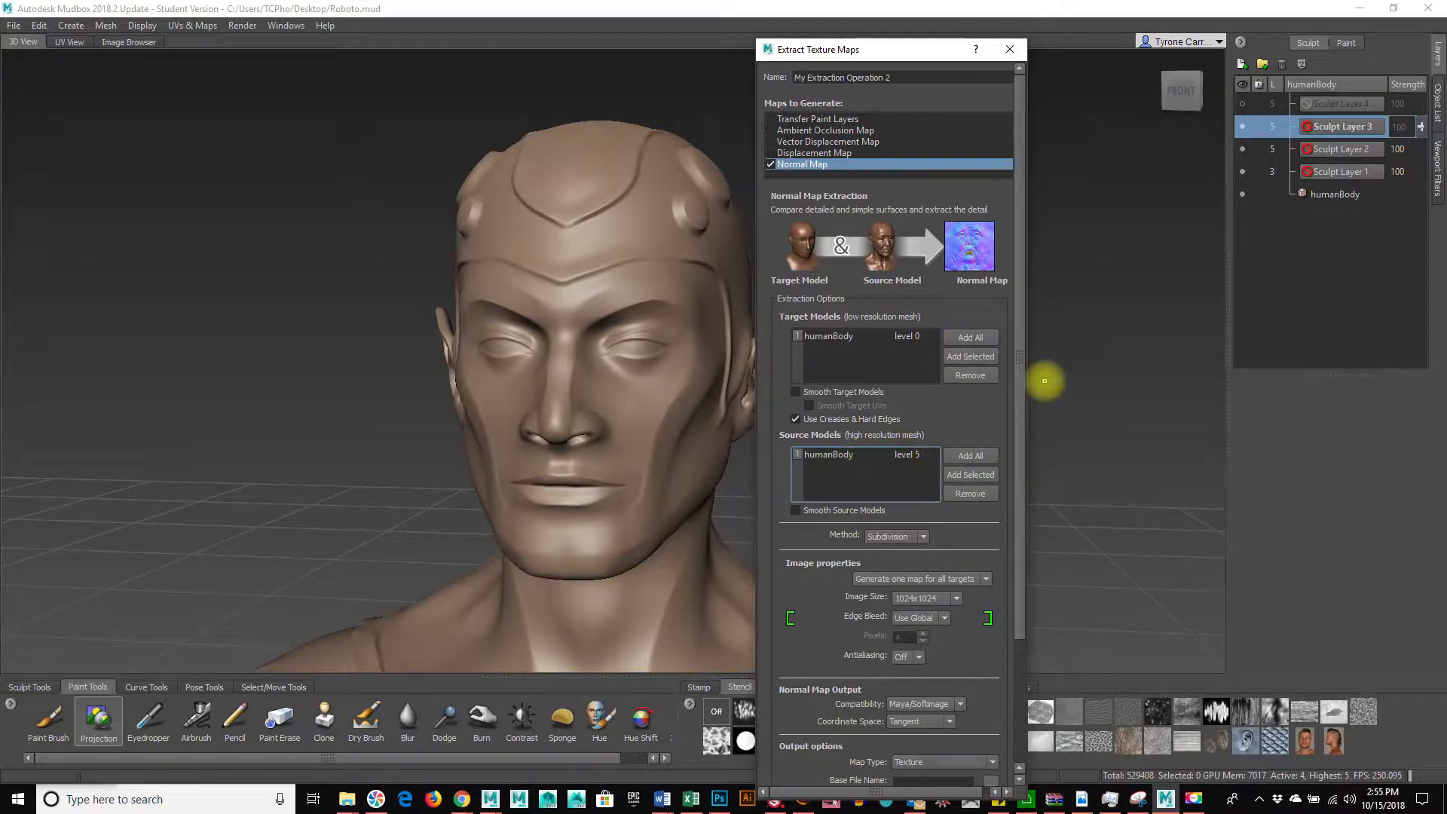
left_click(924, 337)
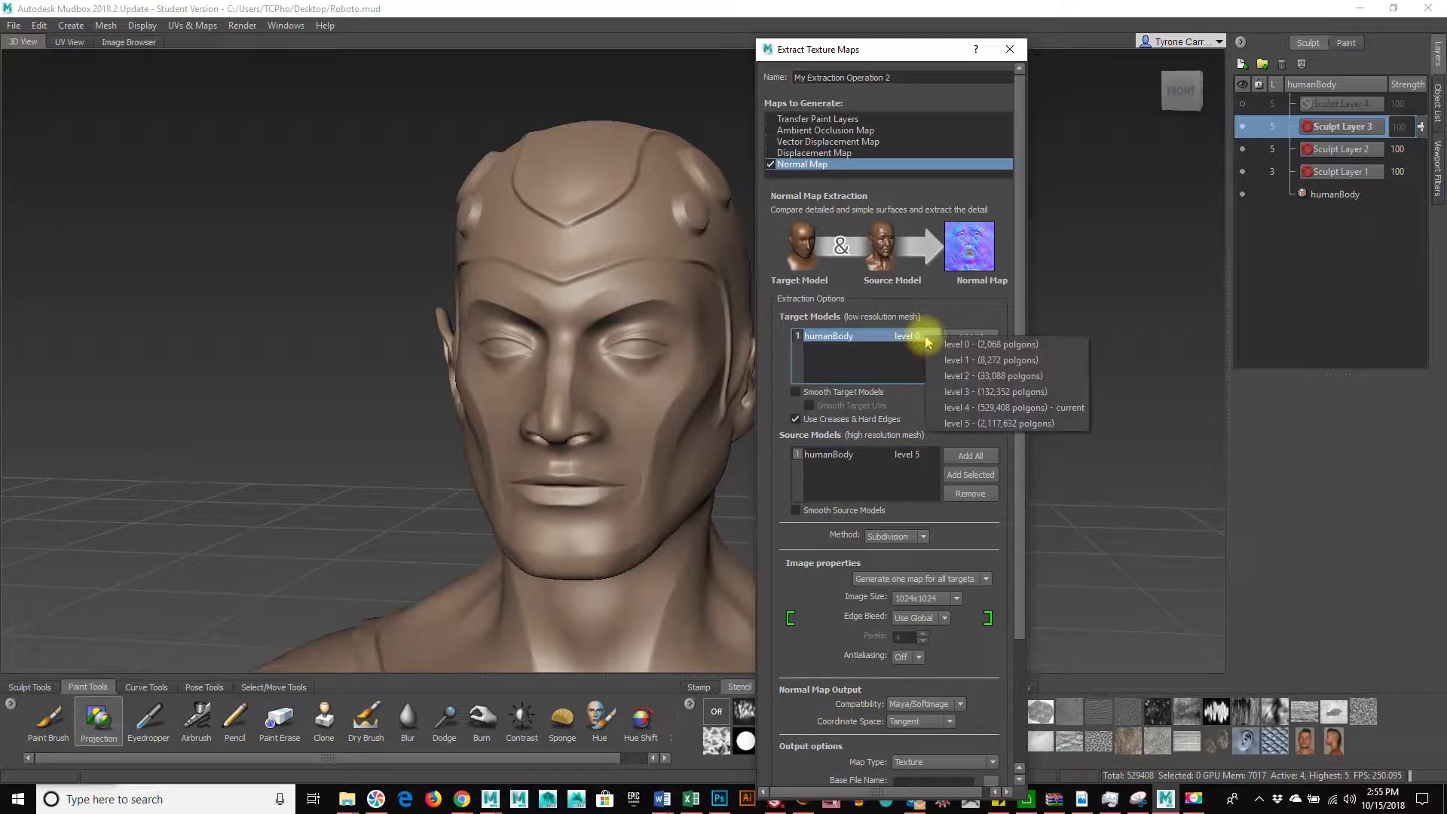
left_click(946, 344)
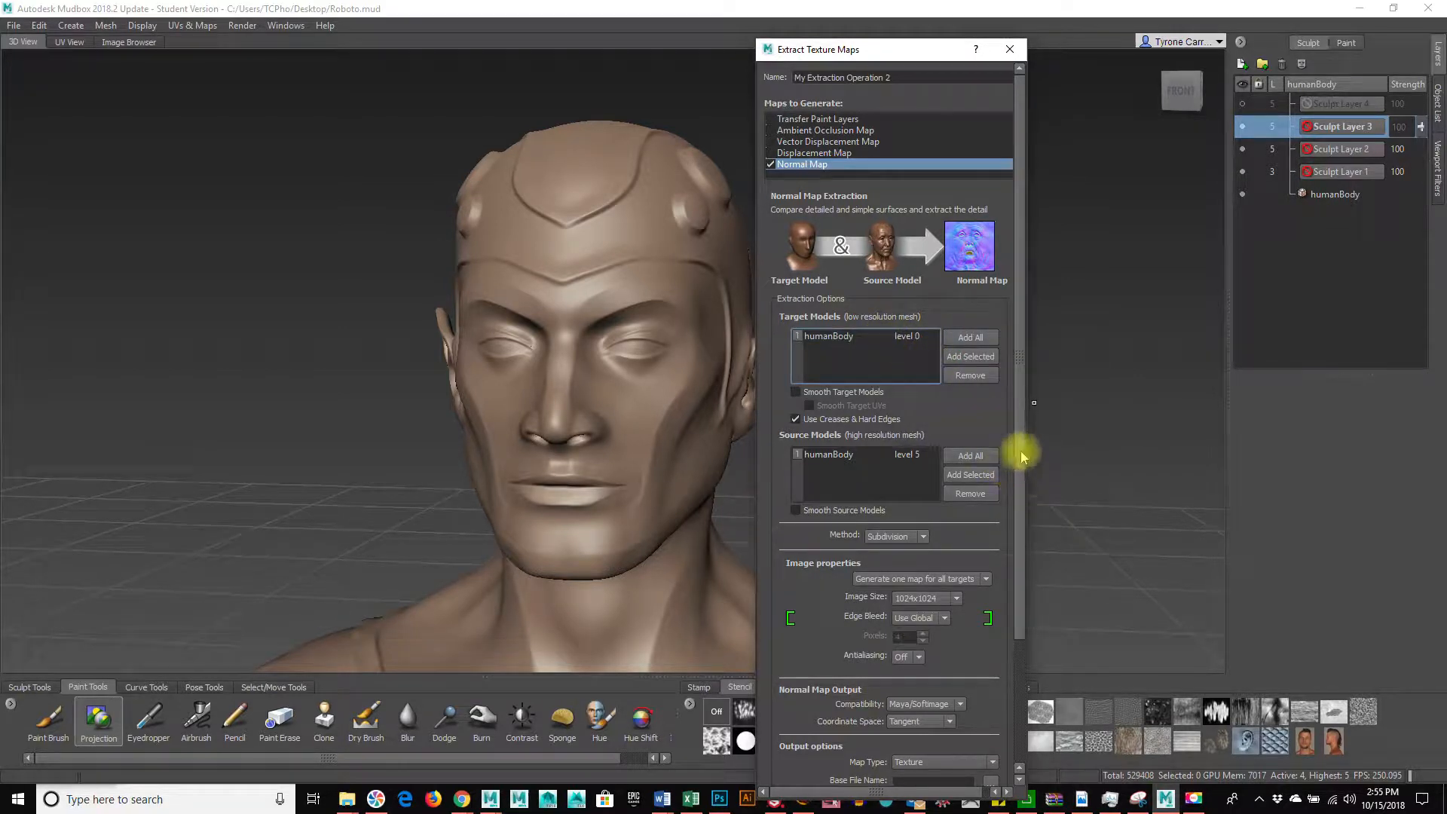
Keep the Subdivision extraction method and set the map's image size to 2048x2048
left_click_drag(1020, 456, 1027, 600)
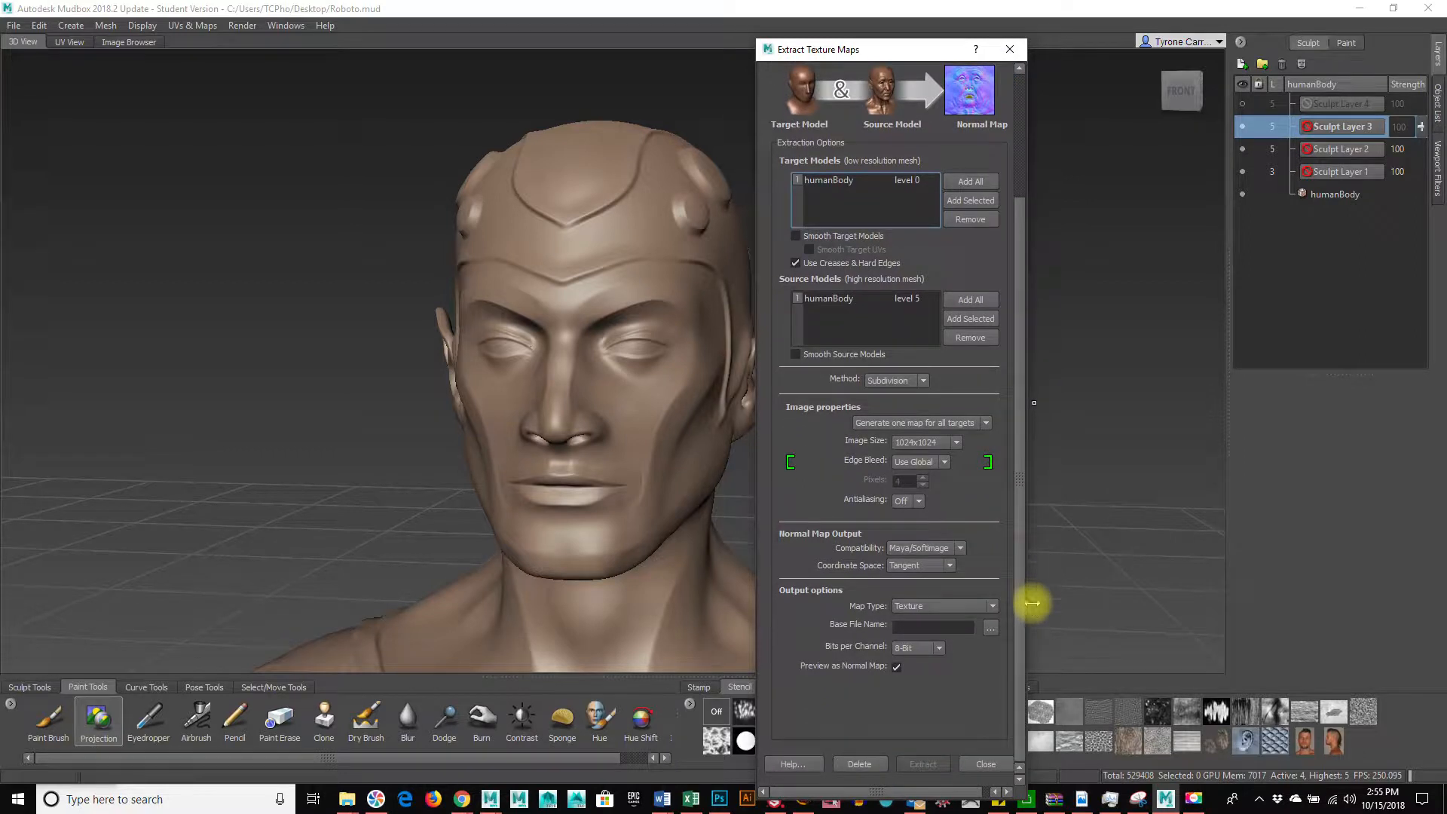
left_click(918, 382)
left_click(919, 381)
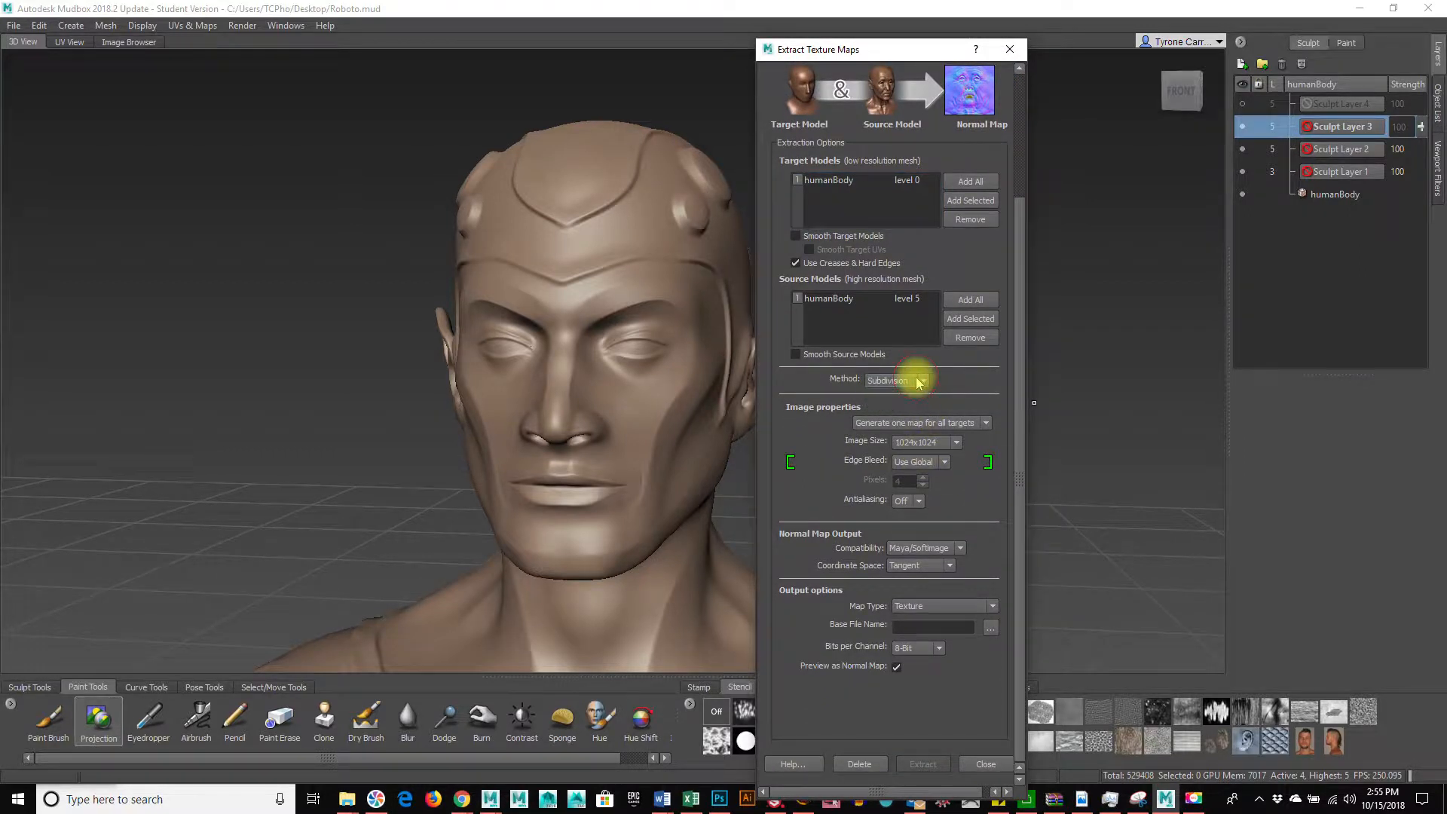
left_click(932, 443)
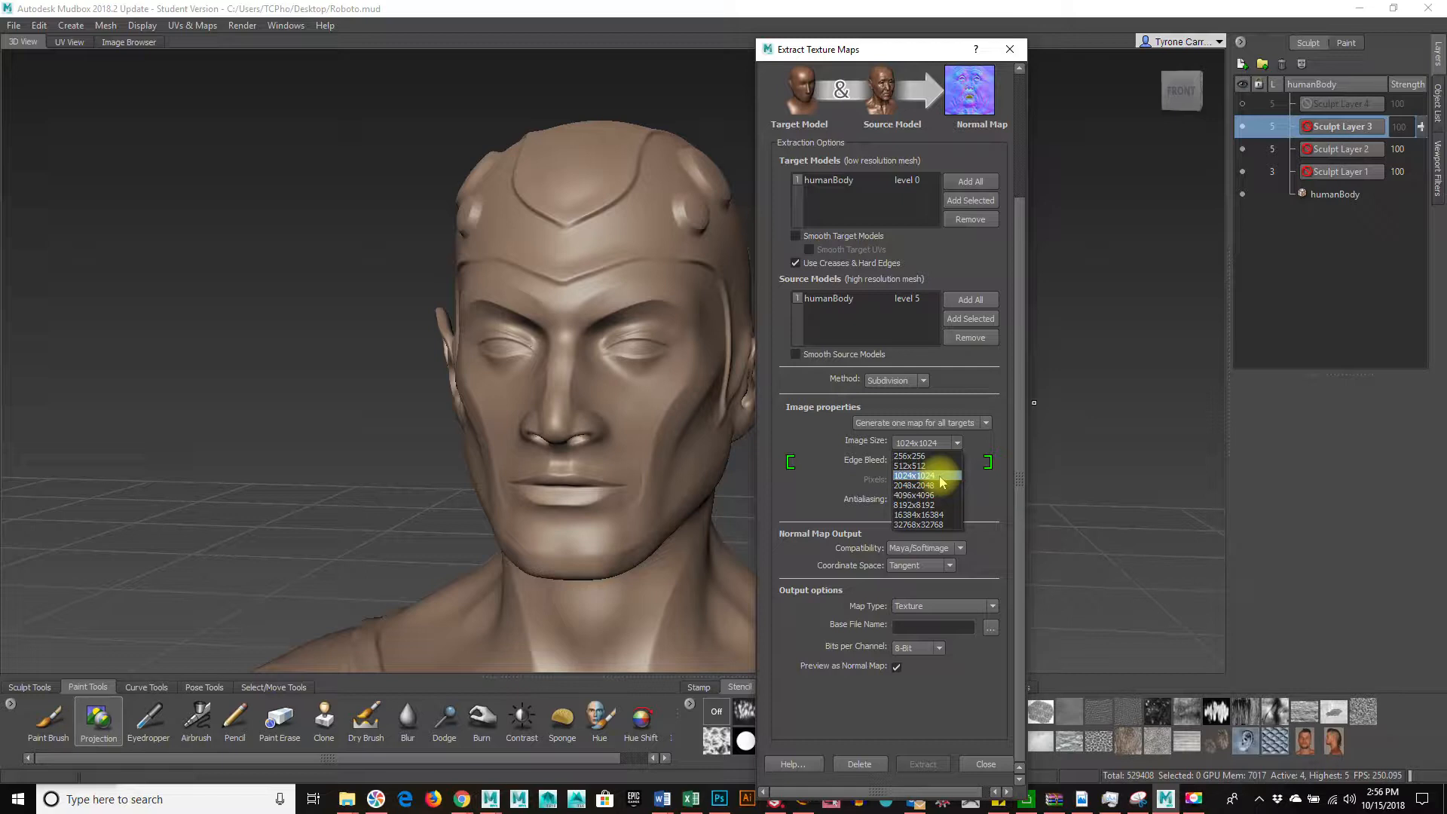
left_click(935, 487)
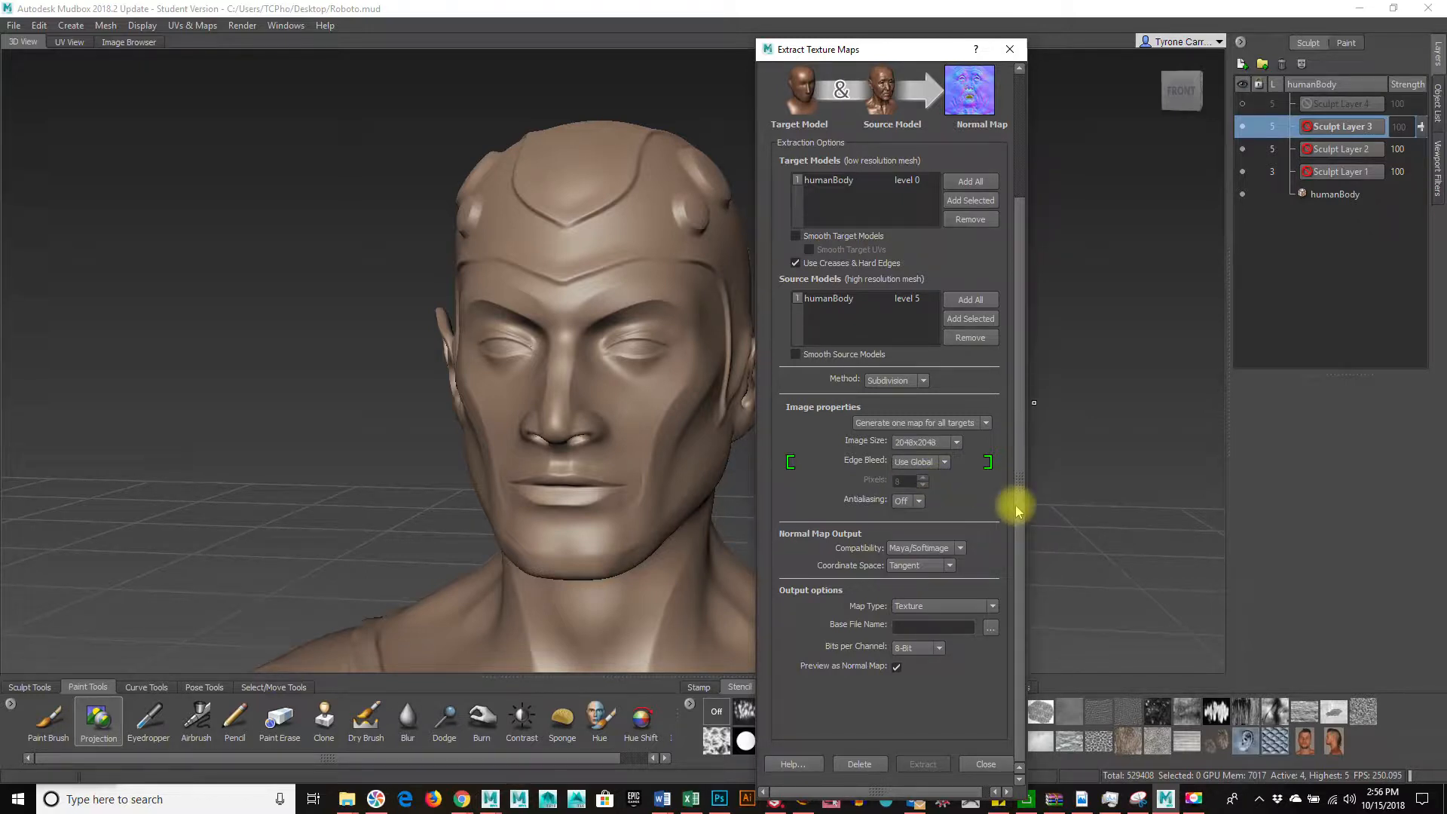
Use Maya/Softimage compatibility and the Tangent coordinate space for the normal map output
left_click_drag(1018, 510, 1021, 552)
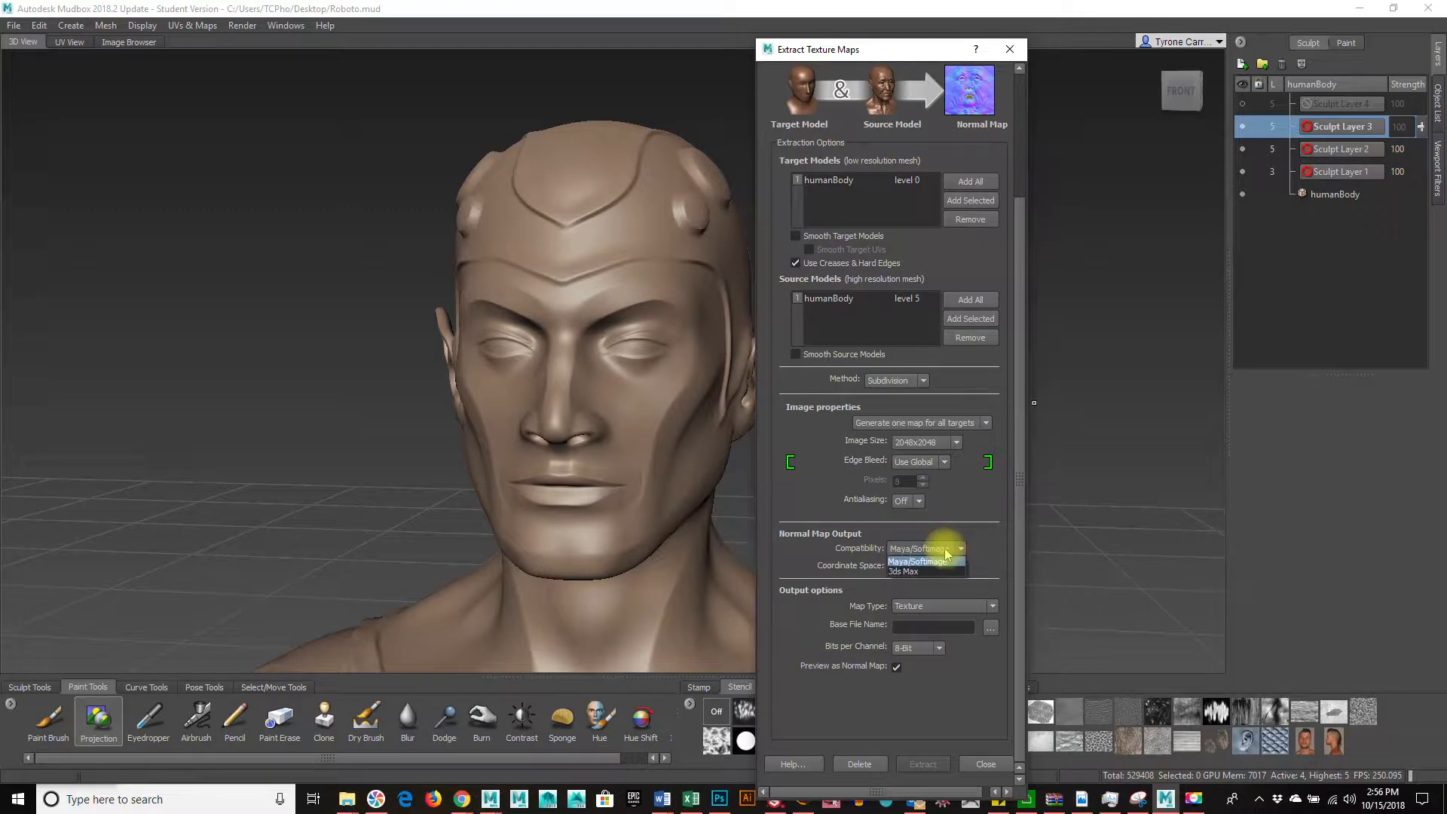
left_click(921, 566)
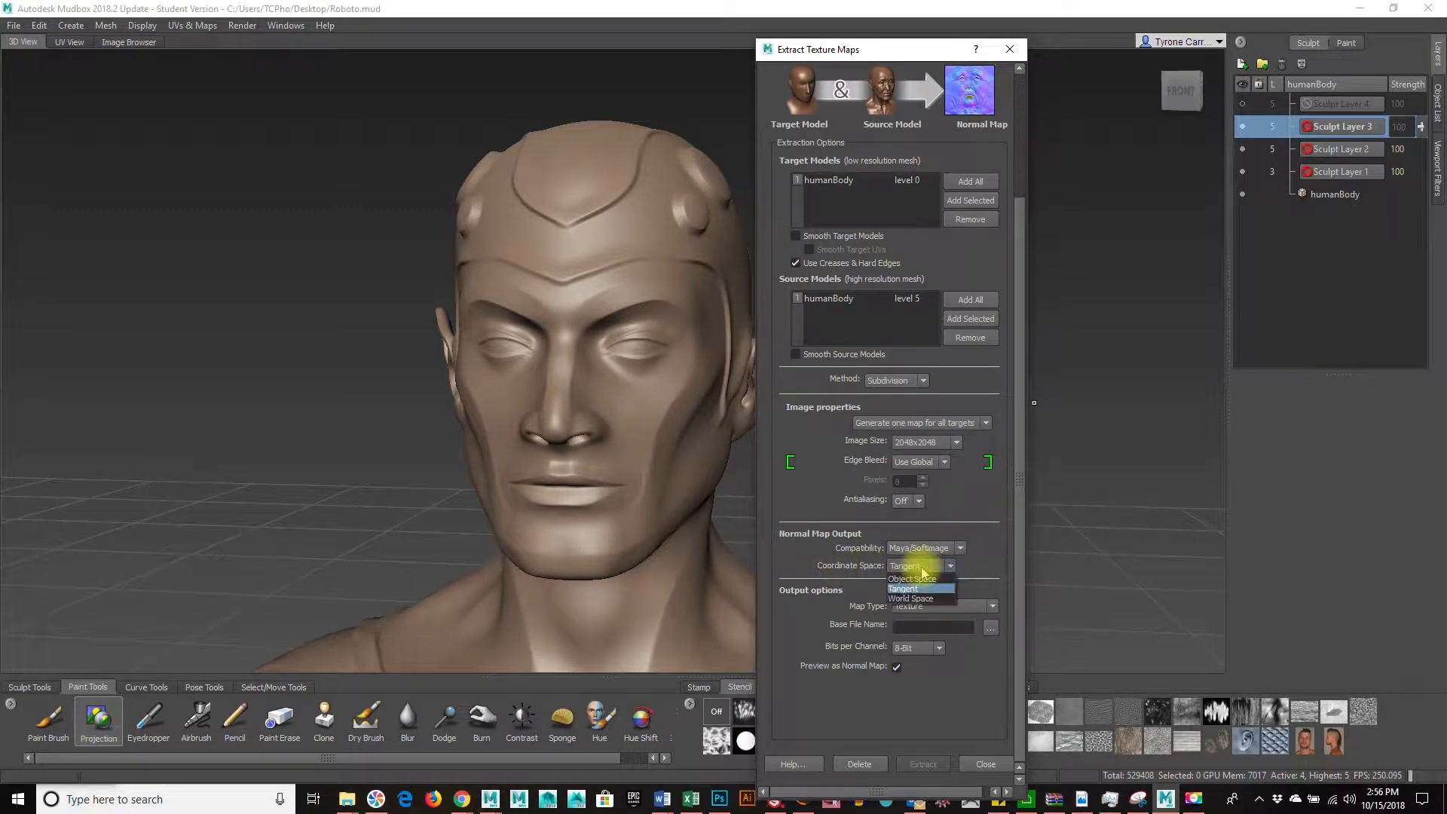
left_click(916, 589)
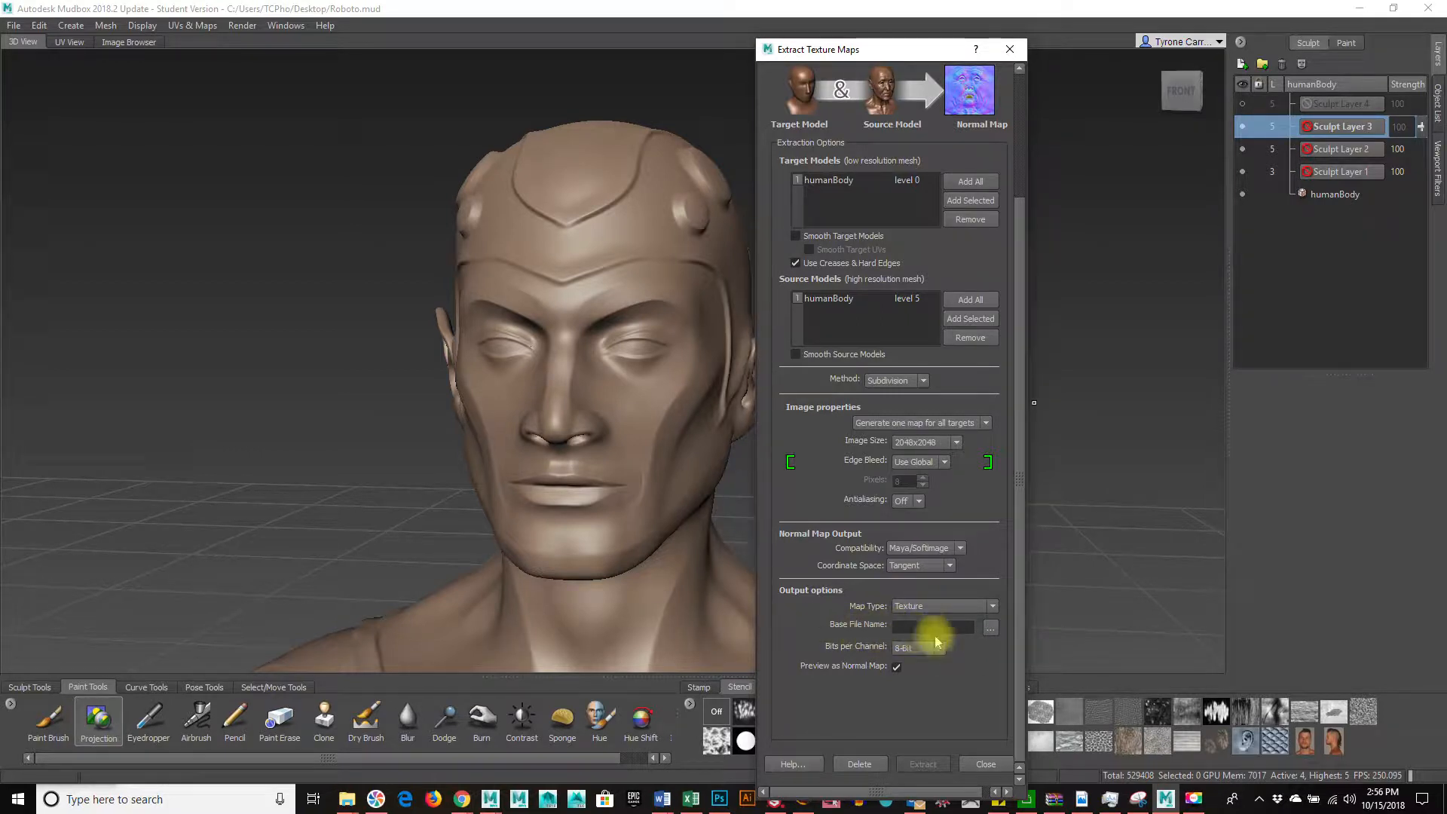
Set the output base file to an 8-bit RGBA PNG named Roboto_NRM in the data folder
left_click(989, 631)
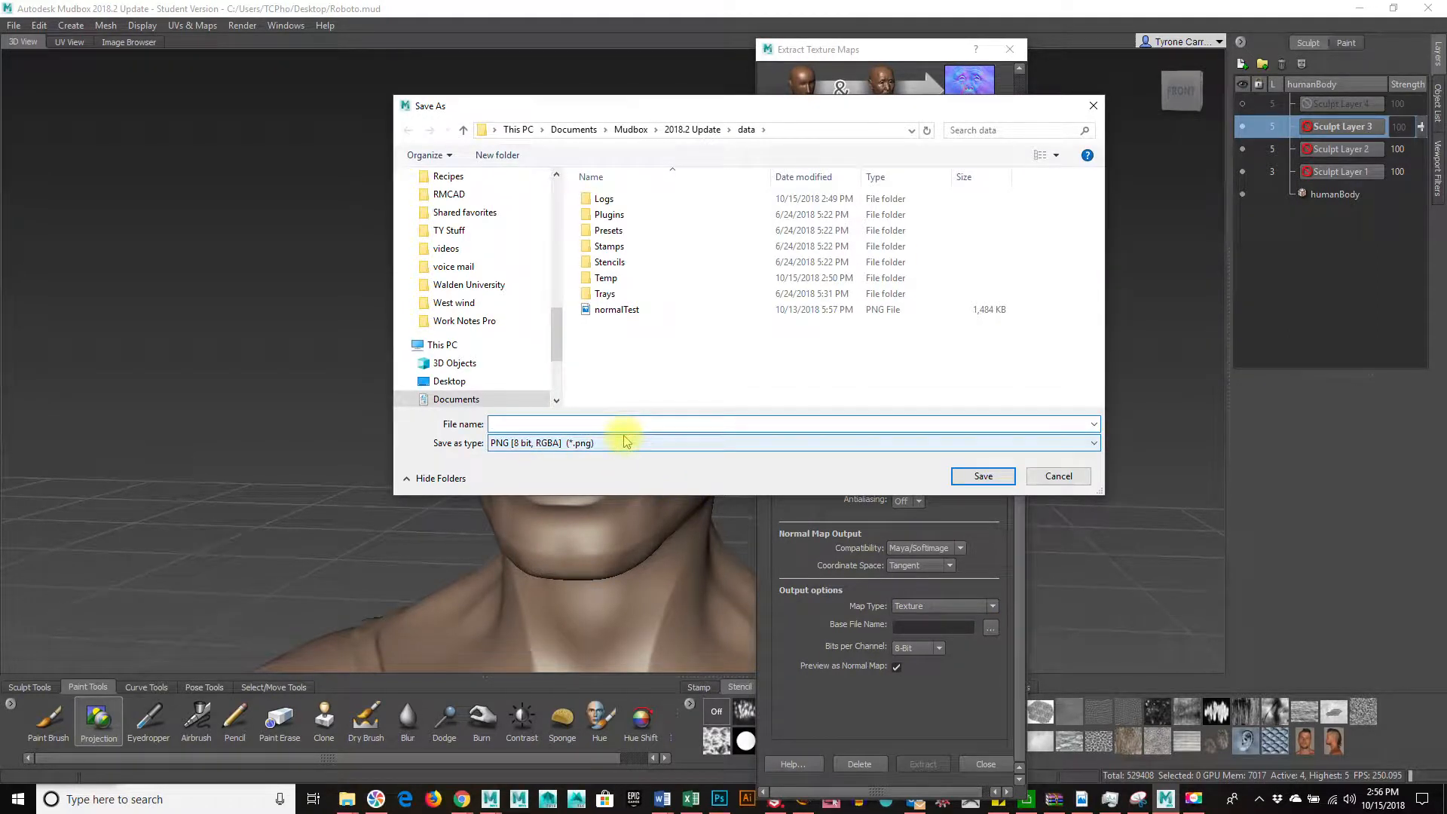
left_click(541, 424)
type("Ro")
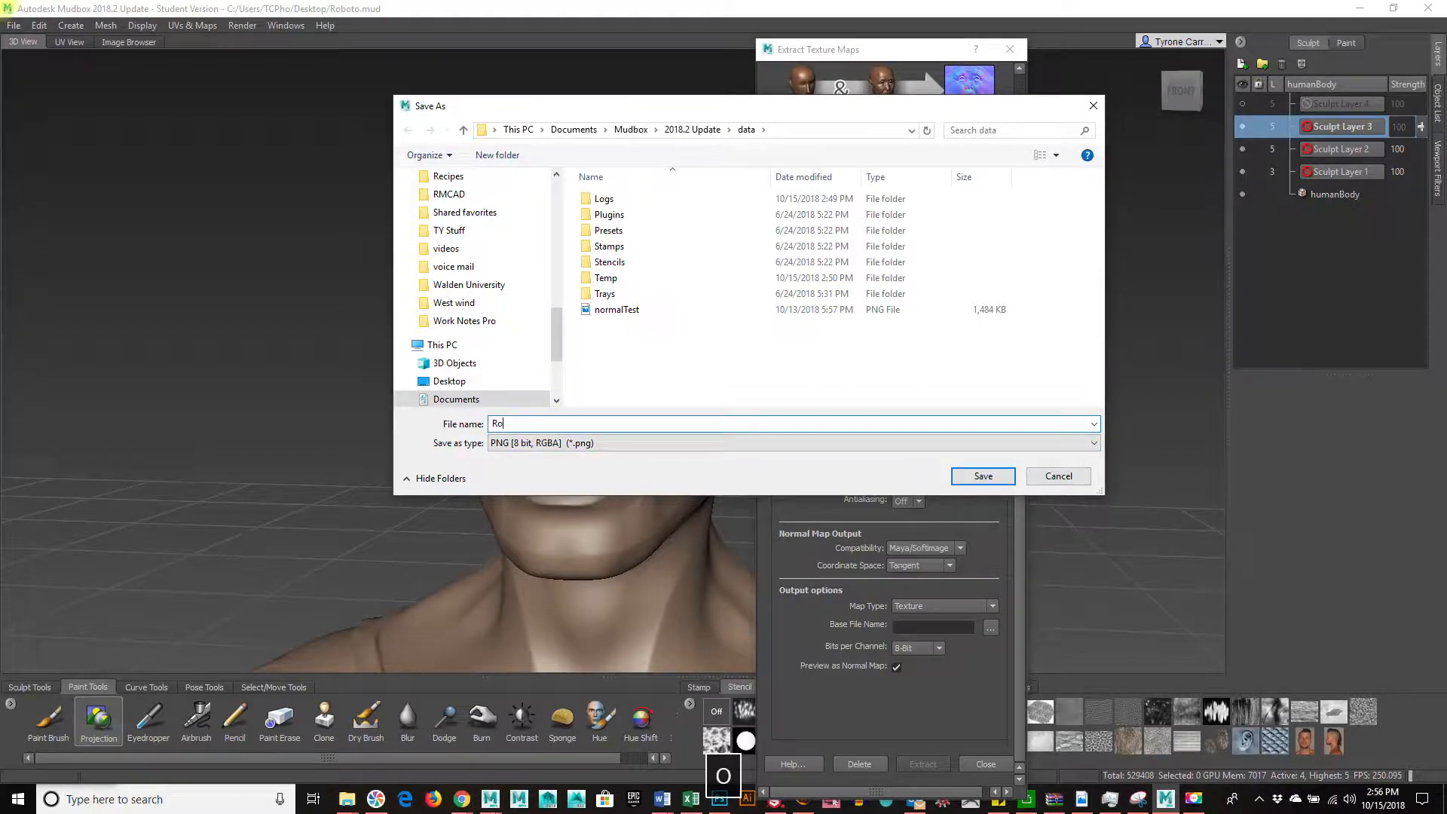
type("boto_NRM")
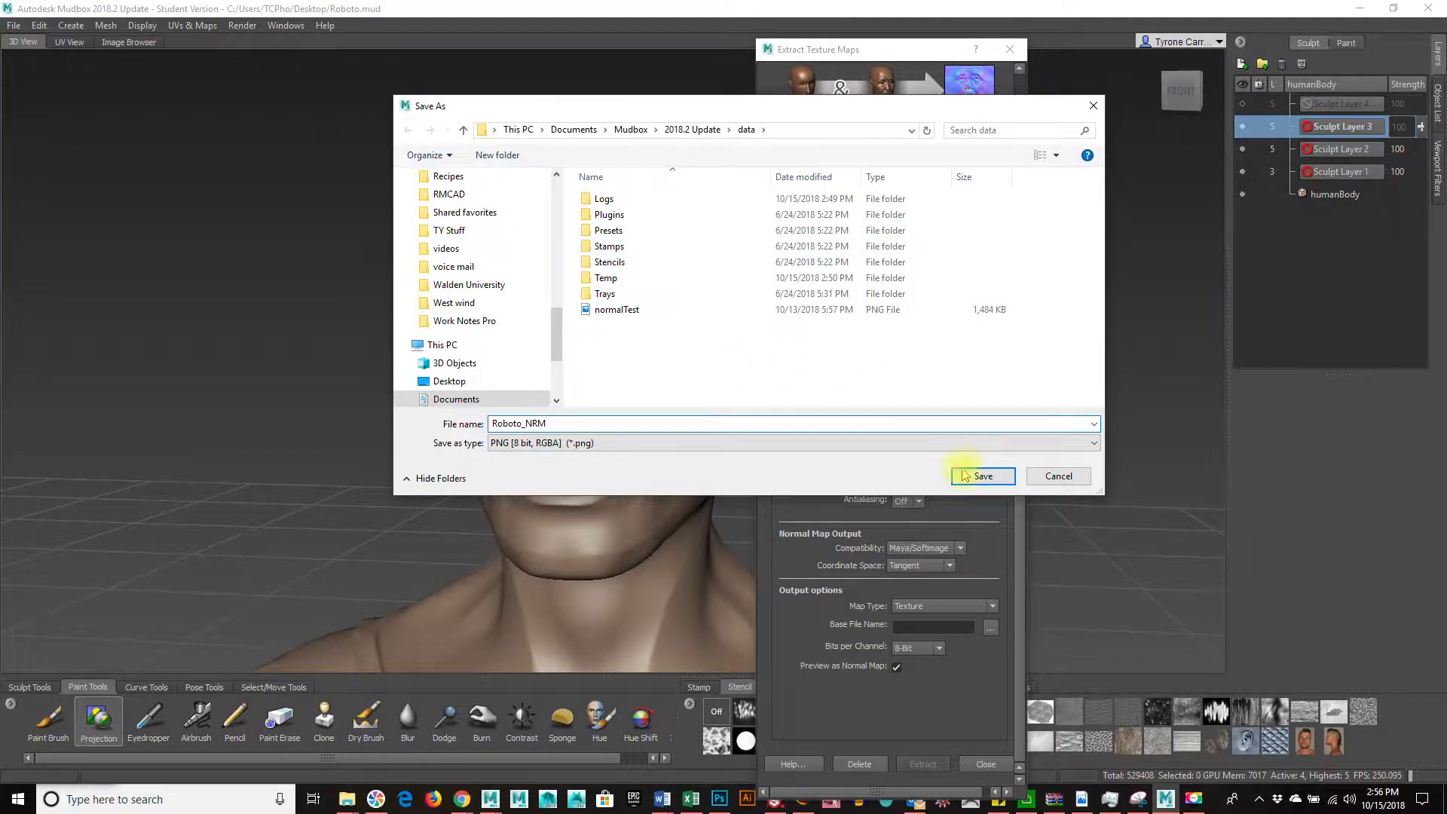
left_click(984, 478)
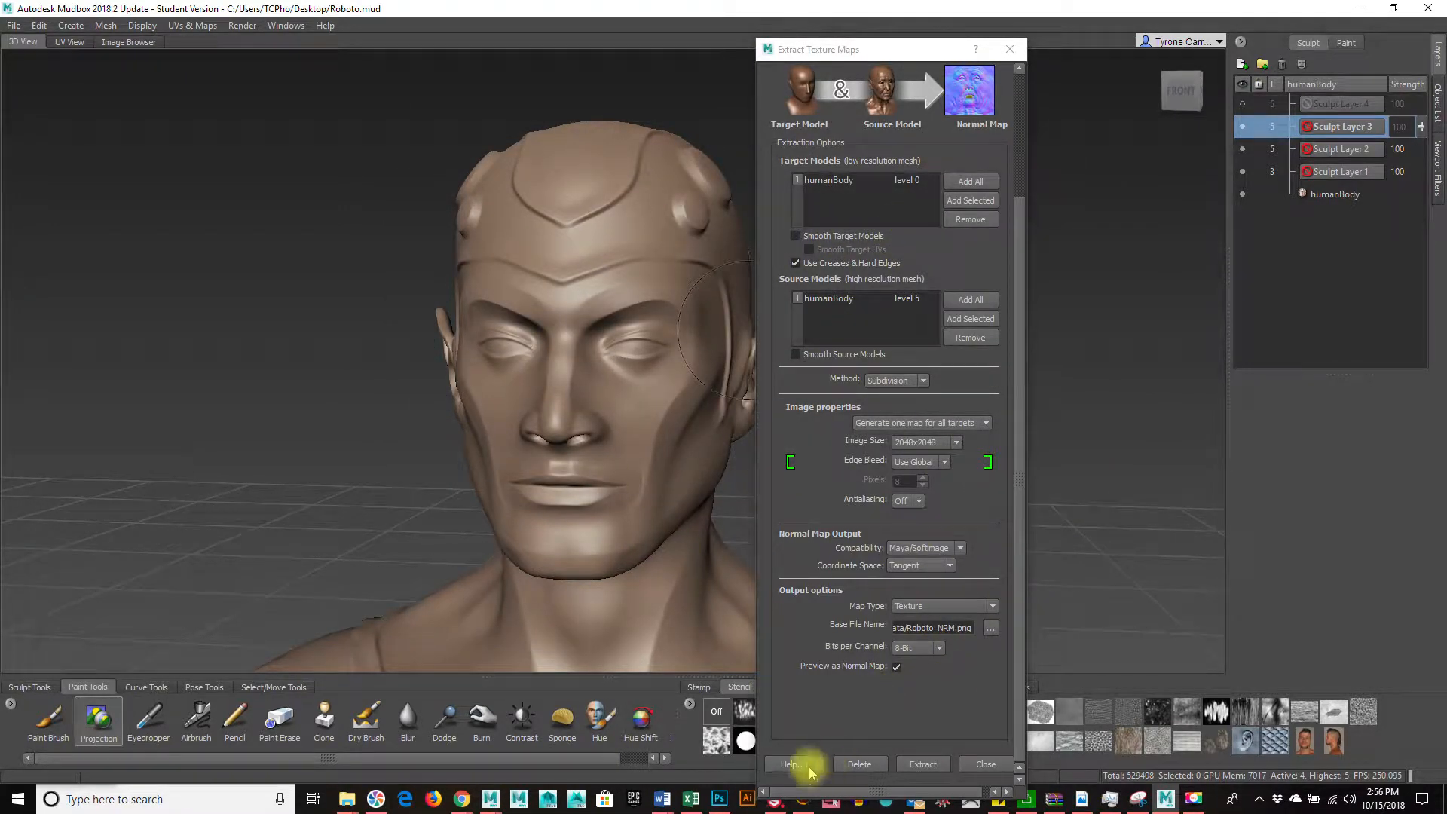
Extract the normal map and dismiss the extraction messages and results
left_click(929, 766)
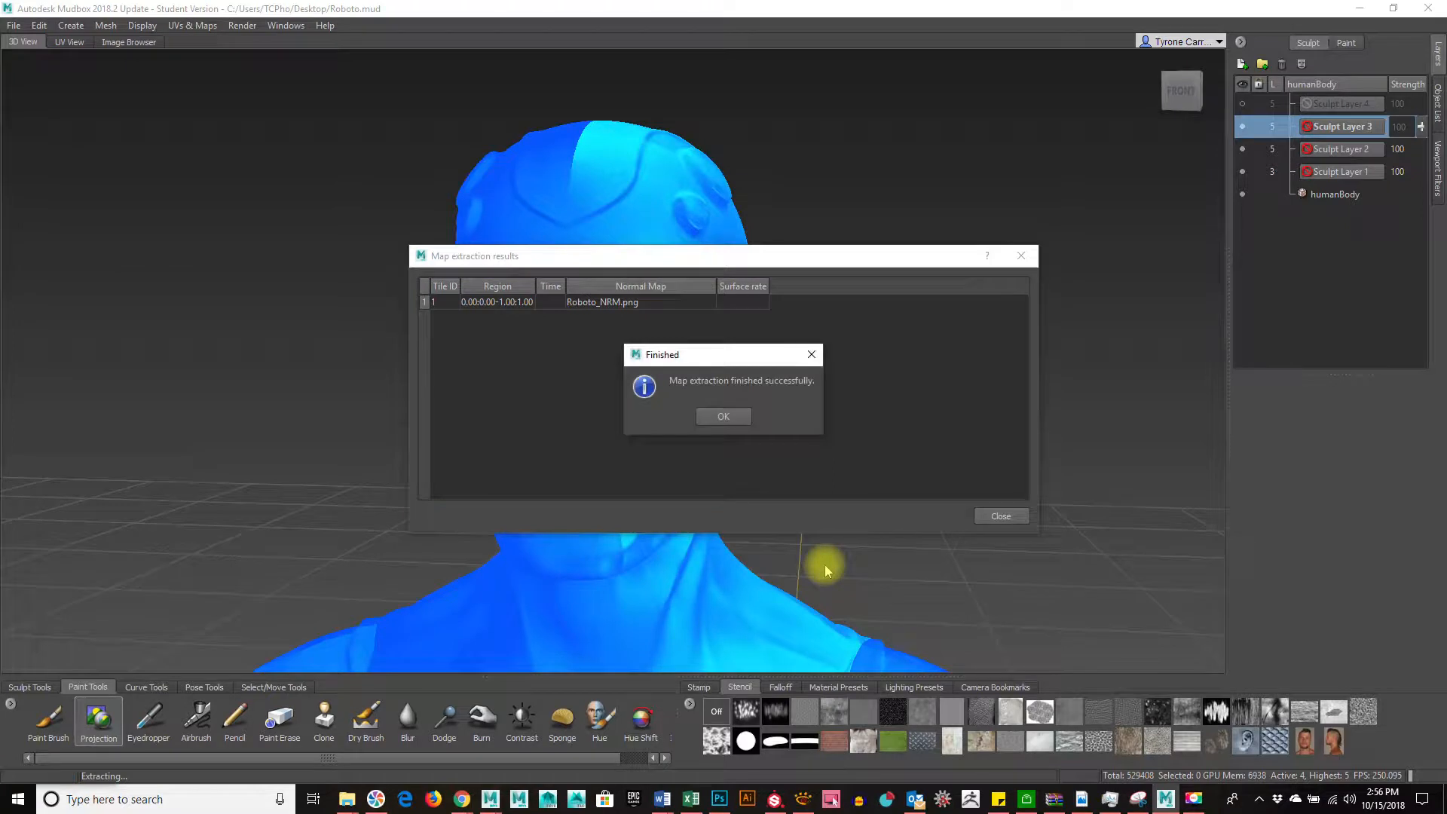
left_click(720, 416)
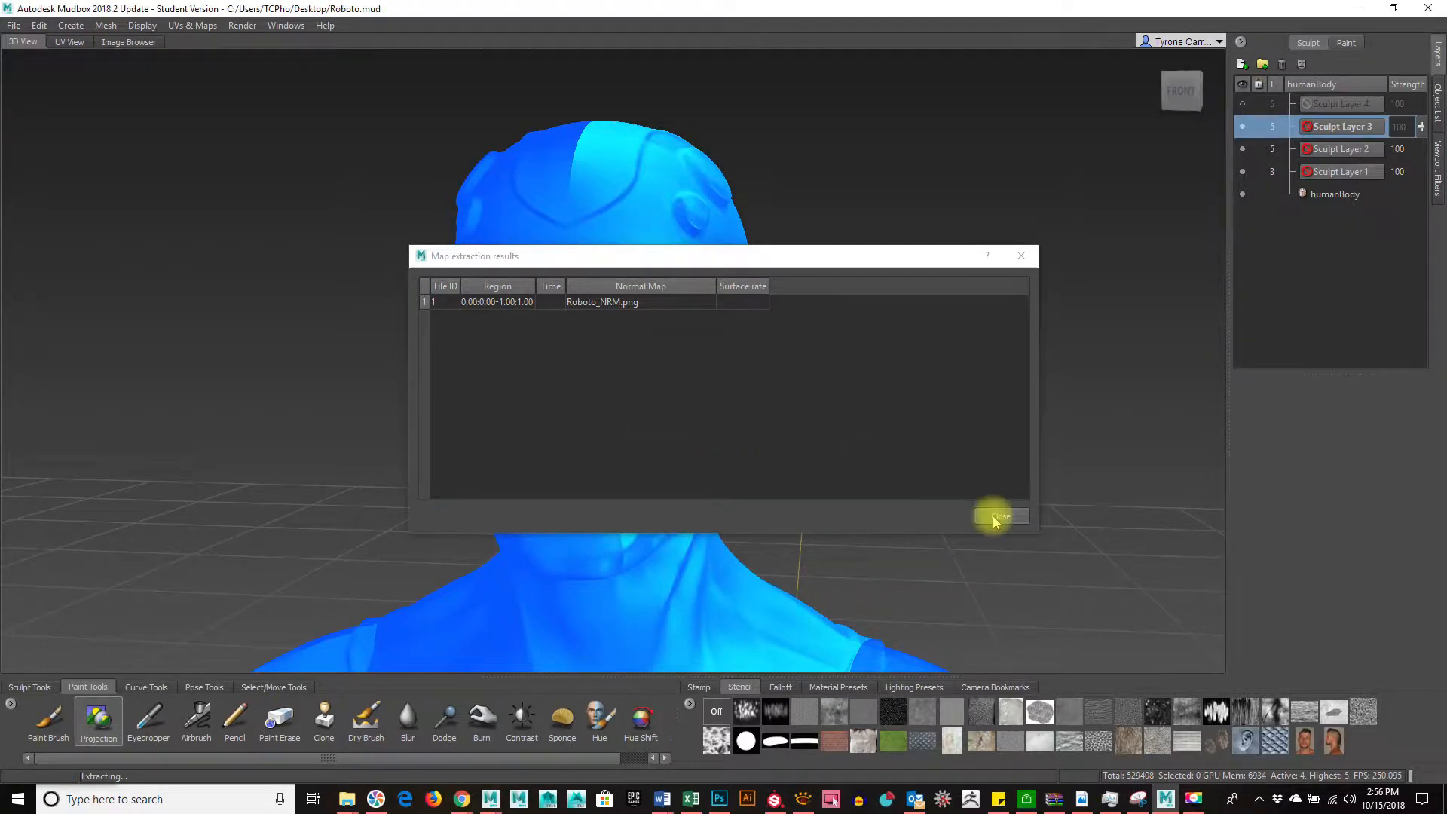
left_click(1000, 516)
Lower the mesh to subdivision level 0 and examine the normal-mapped head and shoulders up close
left_click_drag(947, 510, 827, 510, "alt")
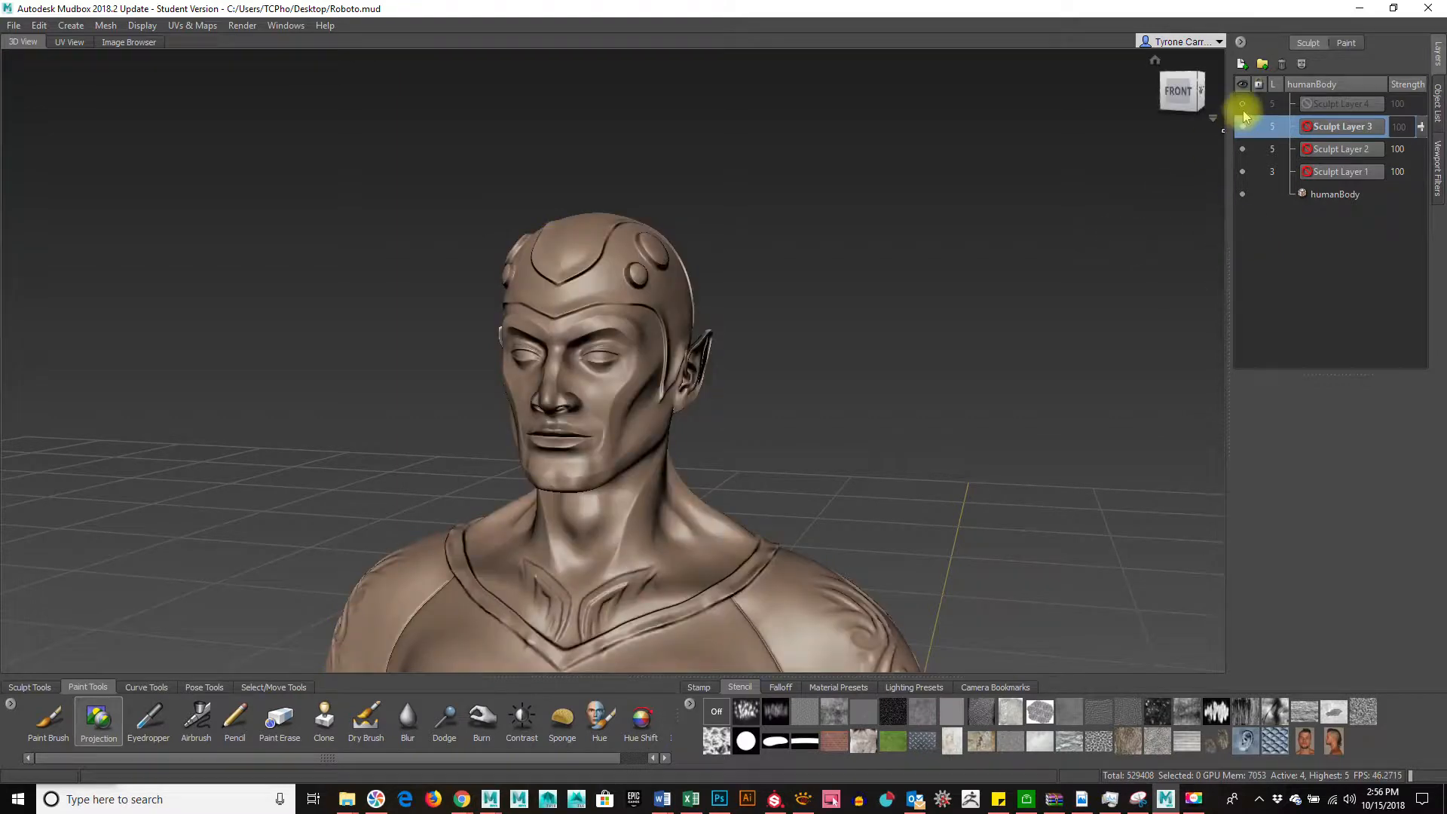
left_click_drag(795, 400, 814, 462, "alt")
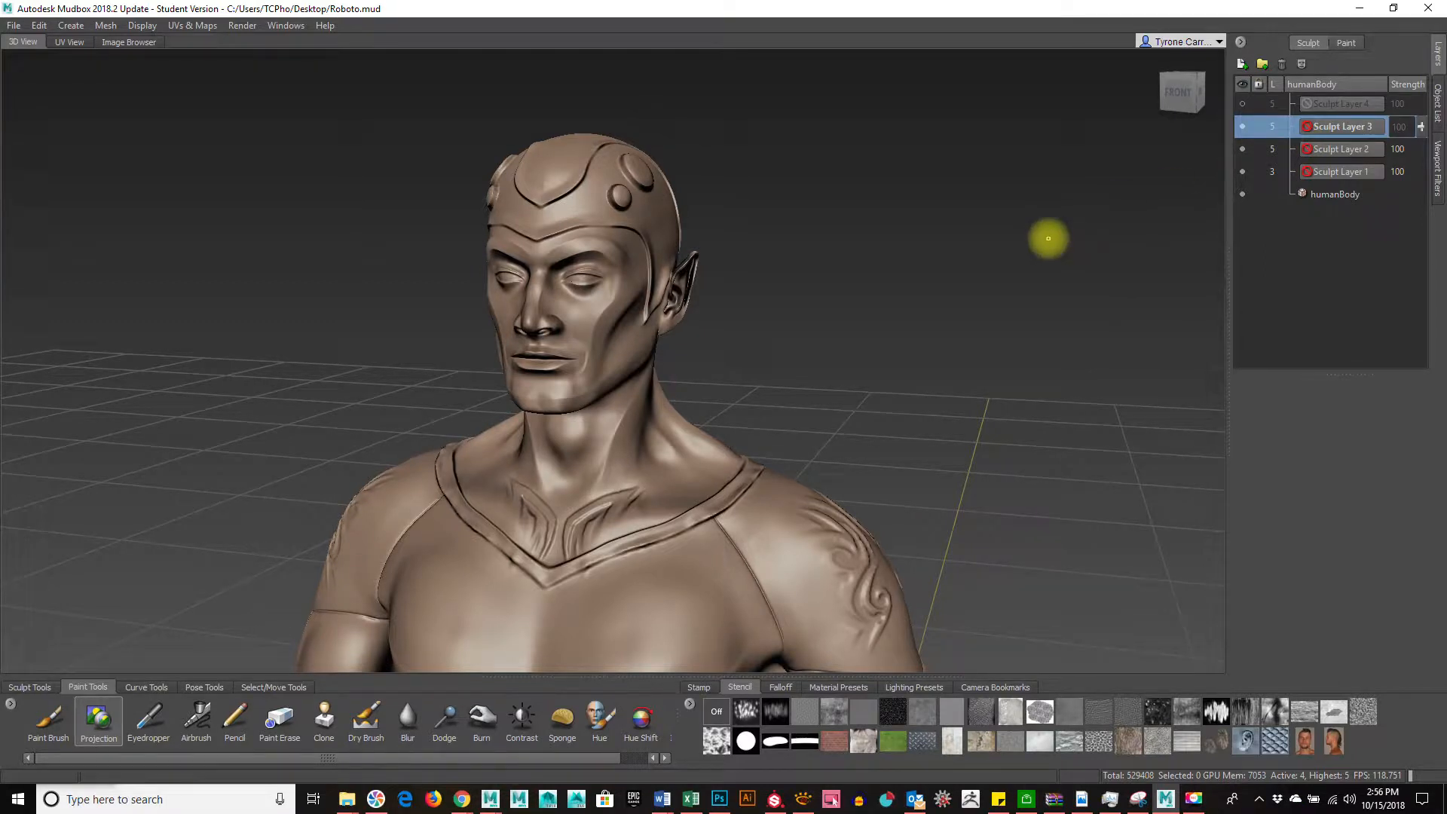
key("Page_Down")
key("Page_Down")
key("Page_Down")
key("Page_Down")
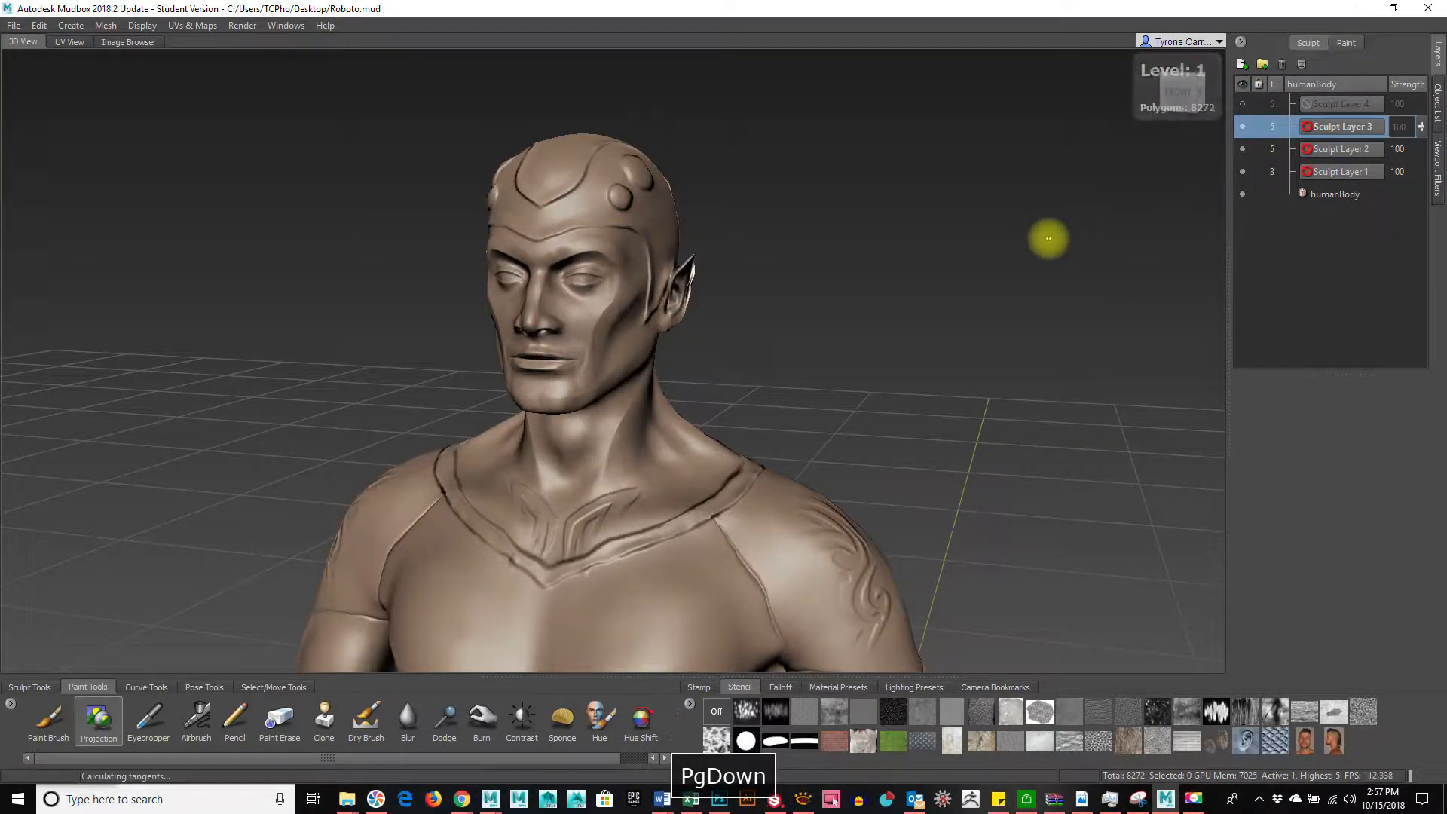
left_click_drag(831, 374, 887, 367, "alt")
right_click_drag(775, 362, 977, 365, "alt")
left_click_drag(977, 364, 947, 362, "alt")
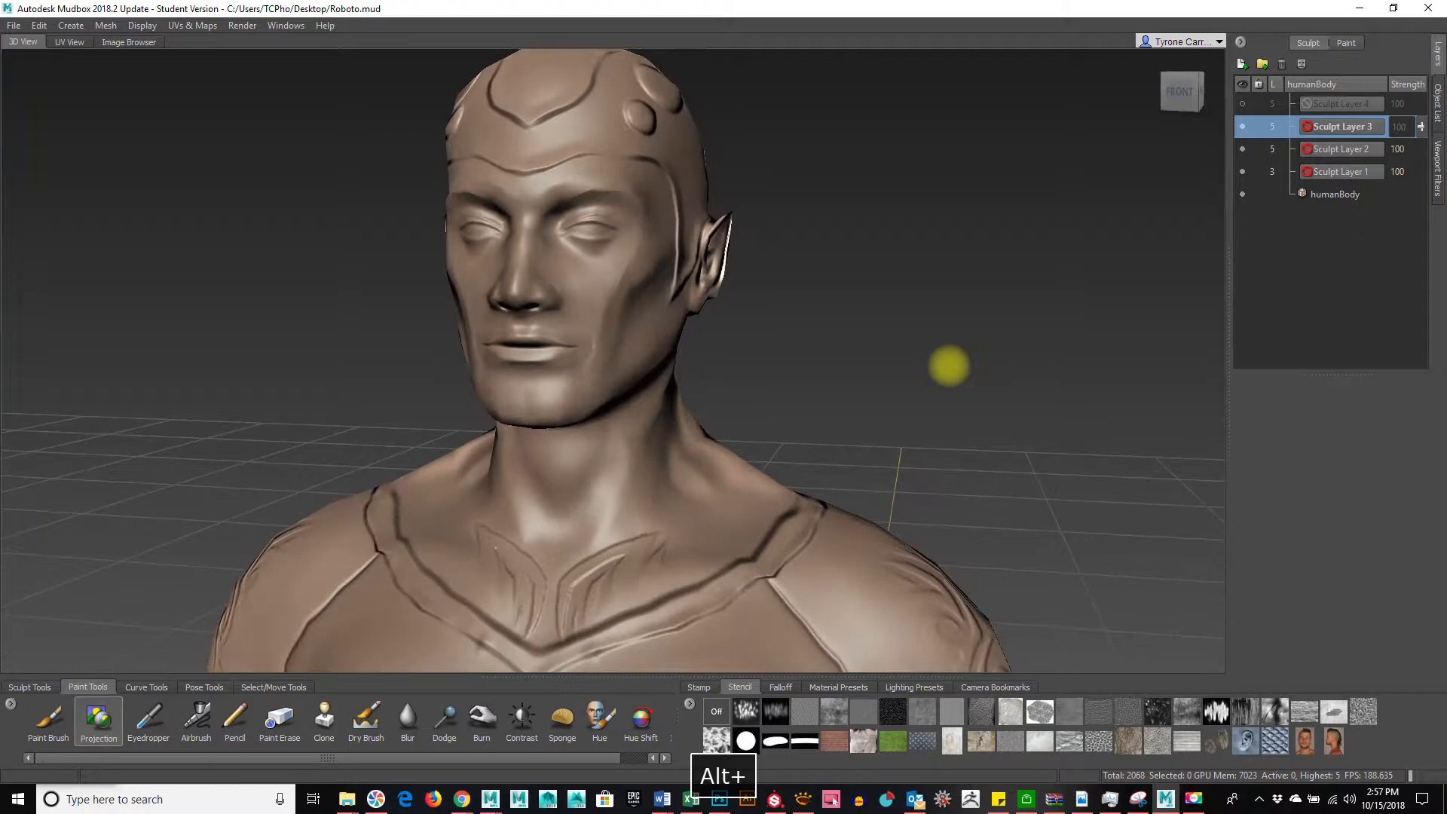
Toggle the Roboto_NRM paint layer's visibility to compare the low-resolution mesh with and without the normal map
left_click(1346, 44)
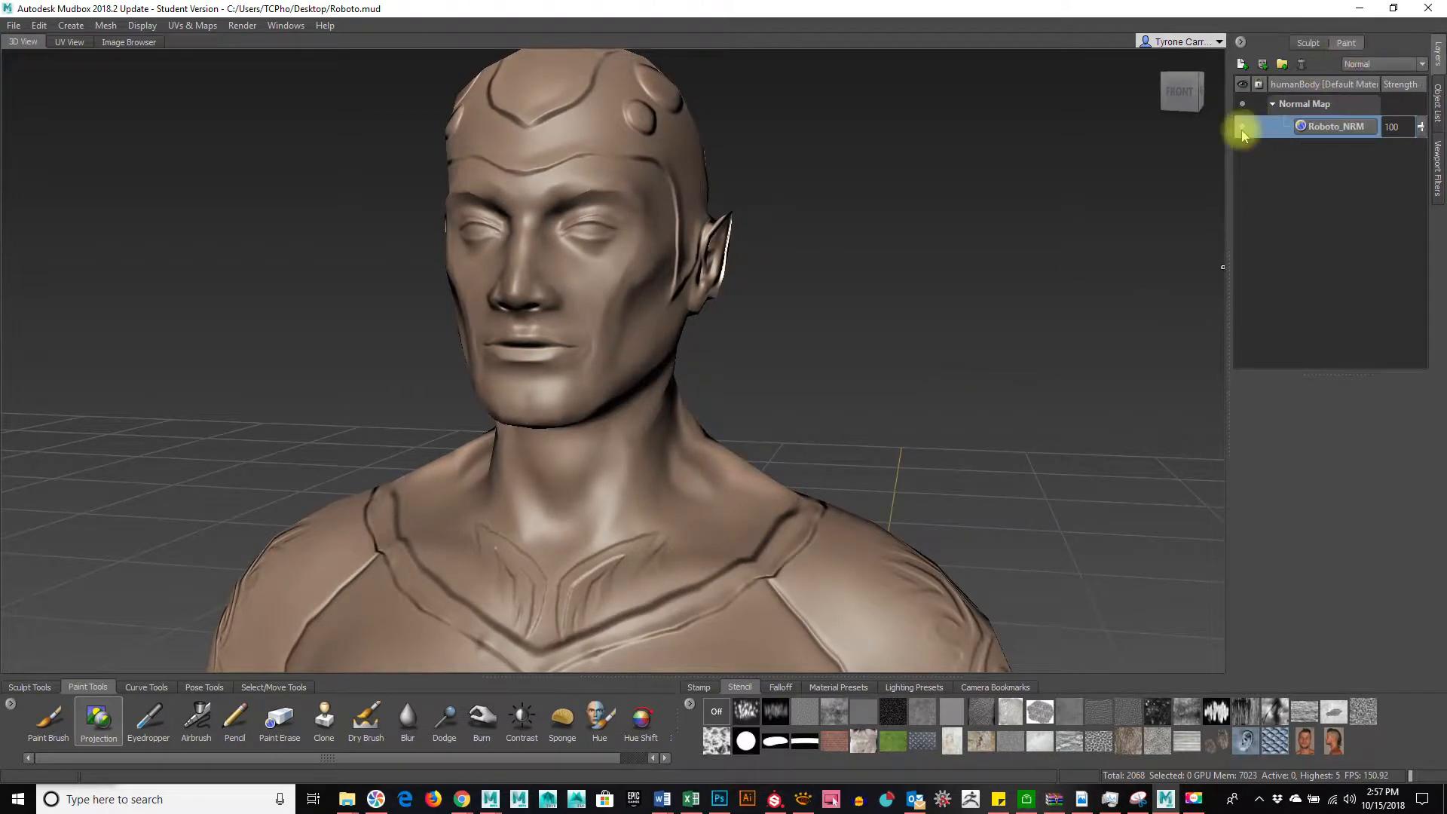
left_click(1243, 128)
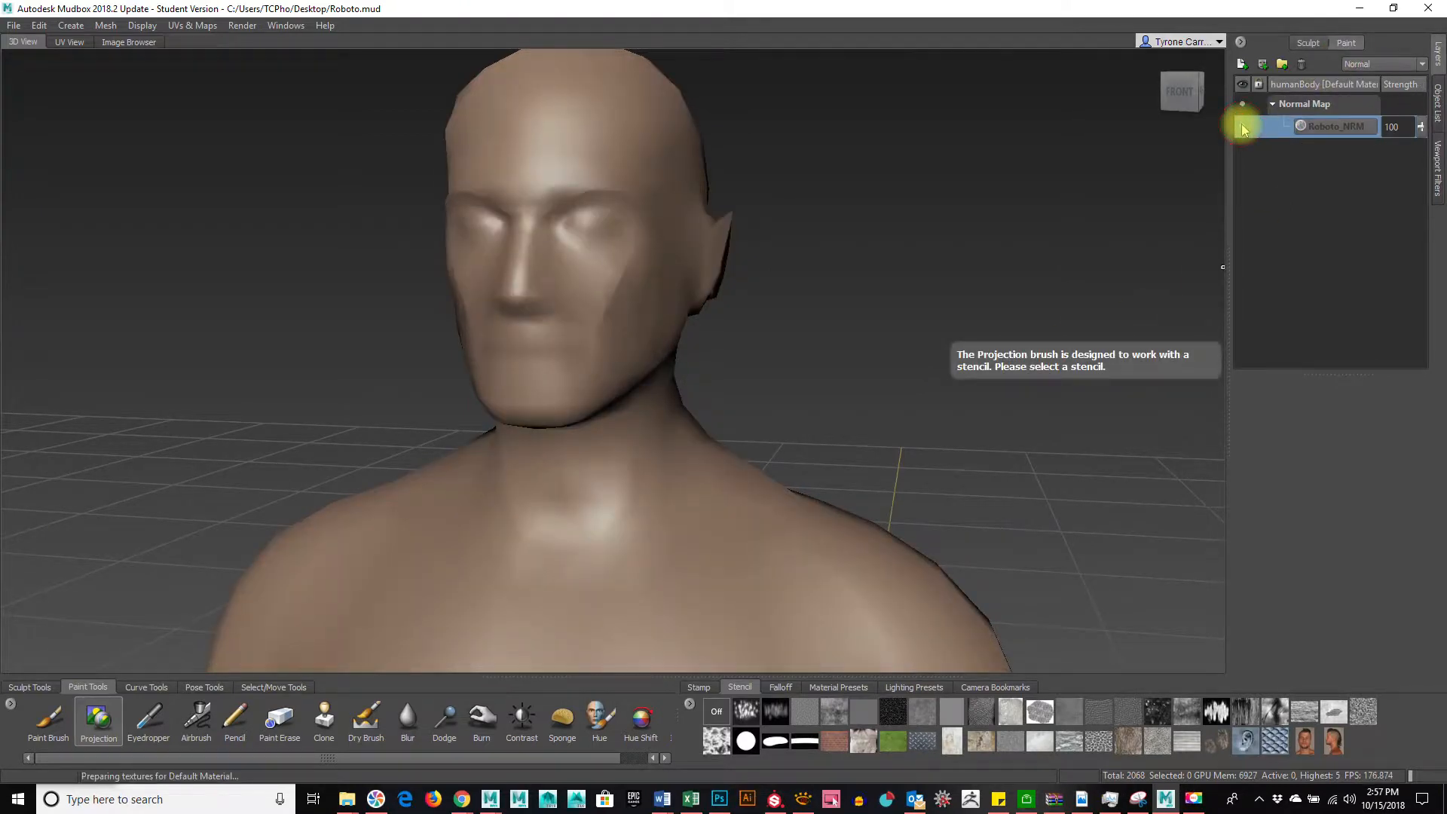
left_click(1242, 128)
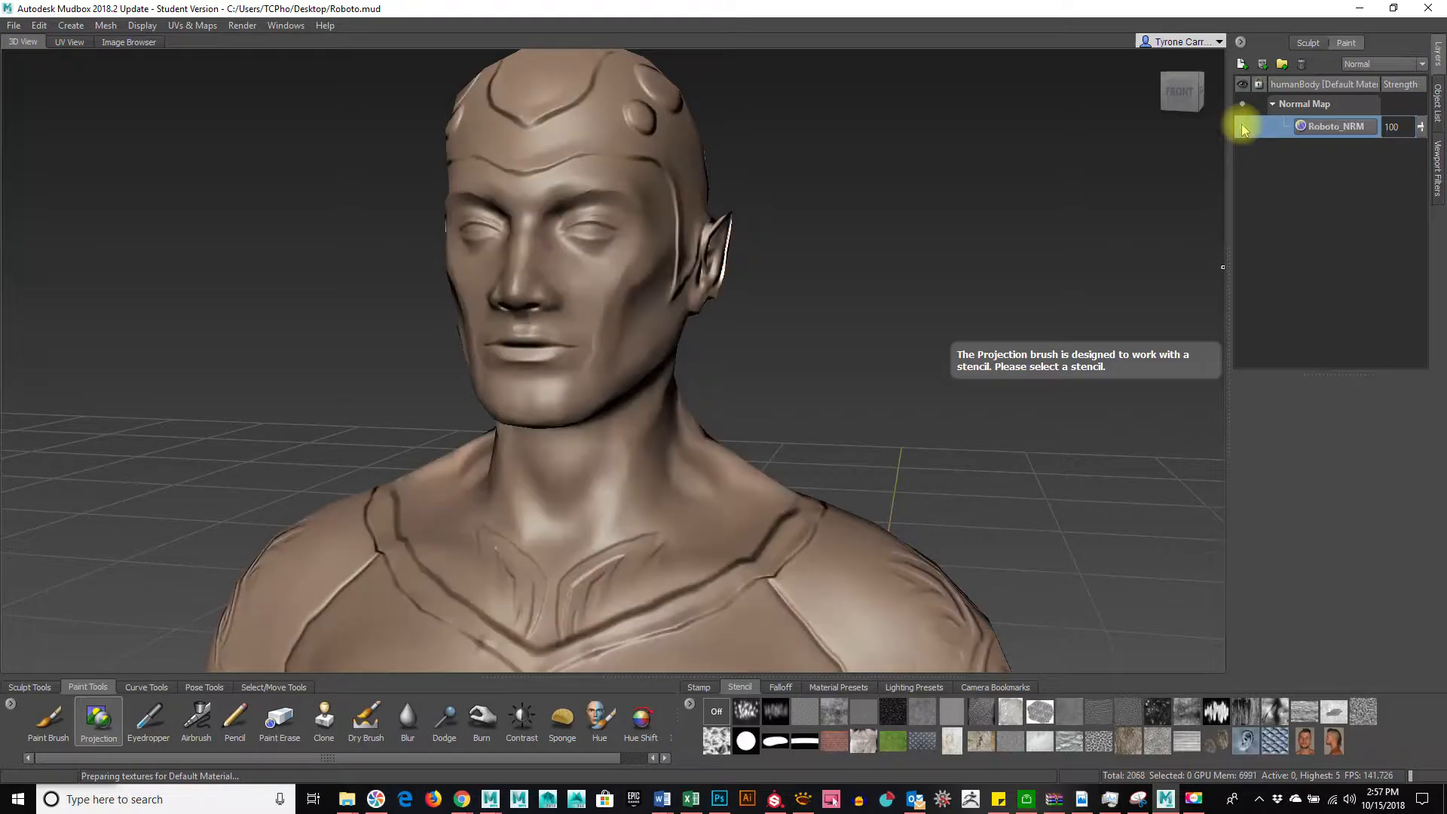
left_click_drag(962, 355, 1011, 346, "alt")
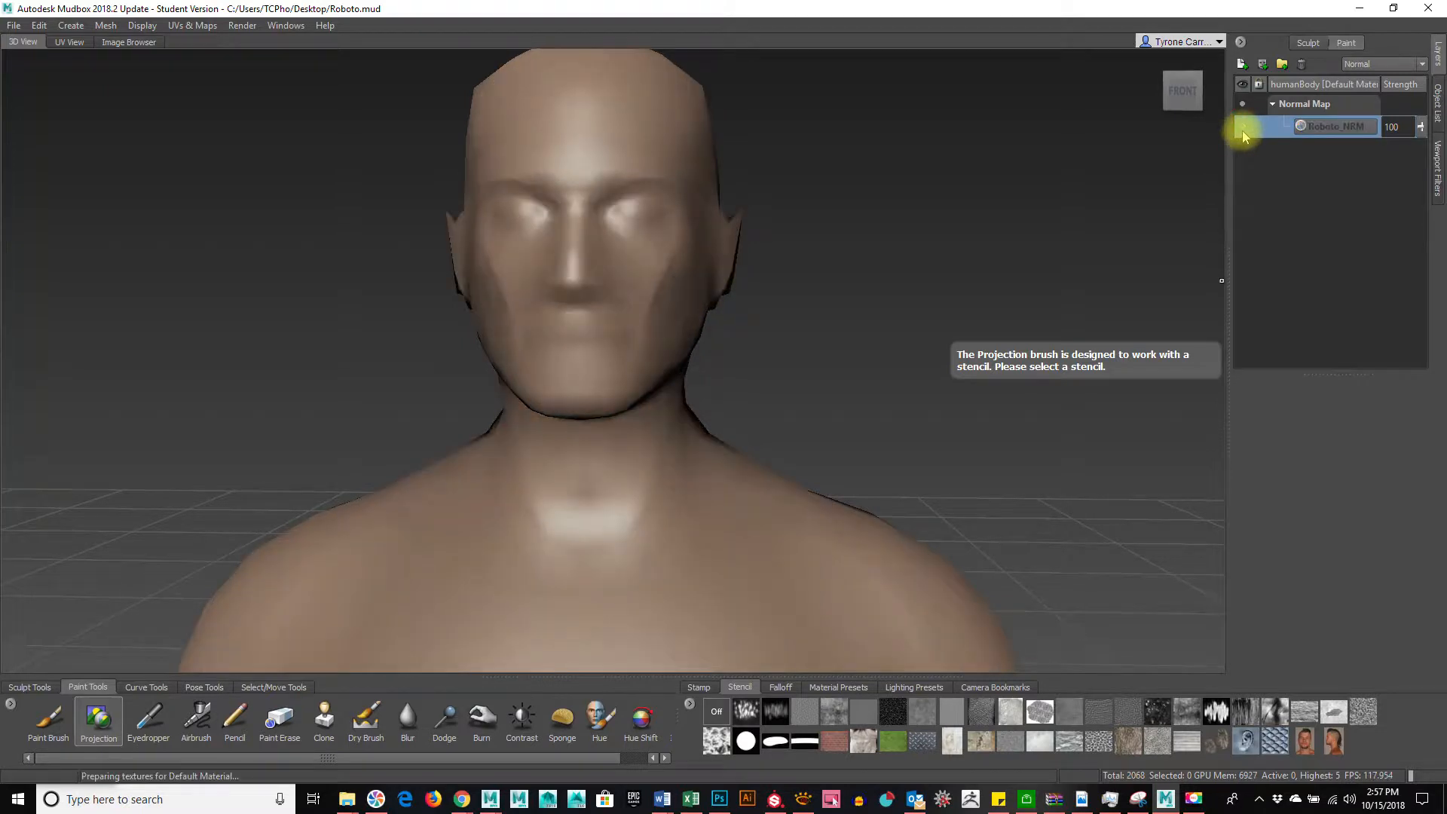
right_click_drag(1018, 243, 663, 243, "alt")
left_click_drag(663, 243, 1055, 204, "alt")
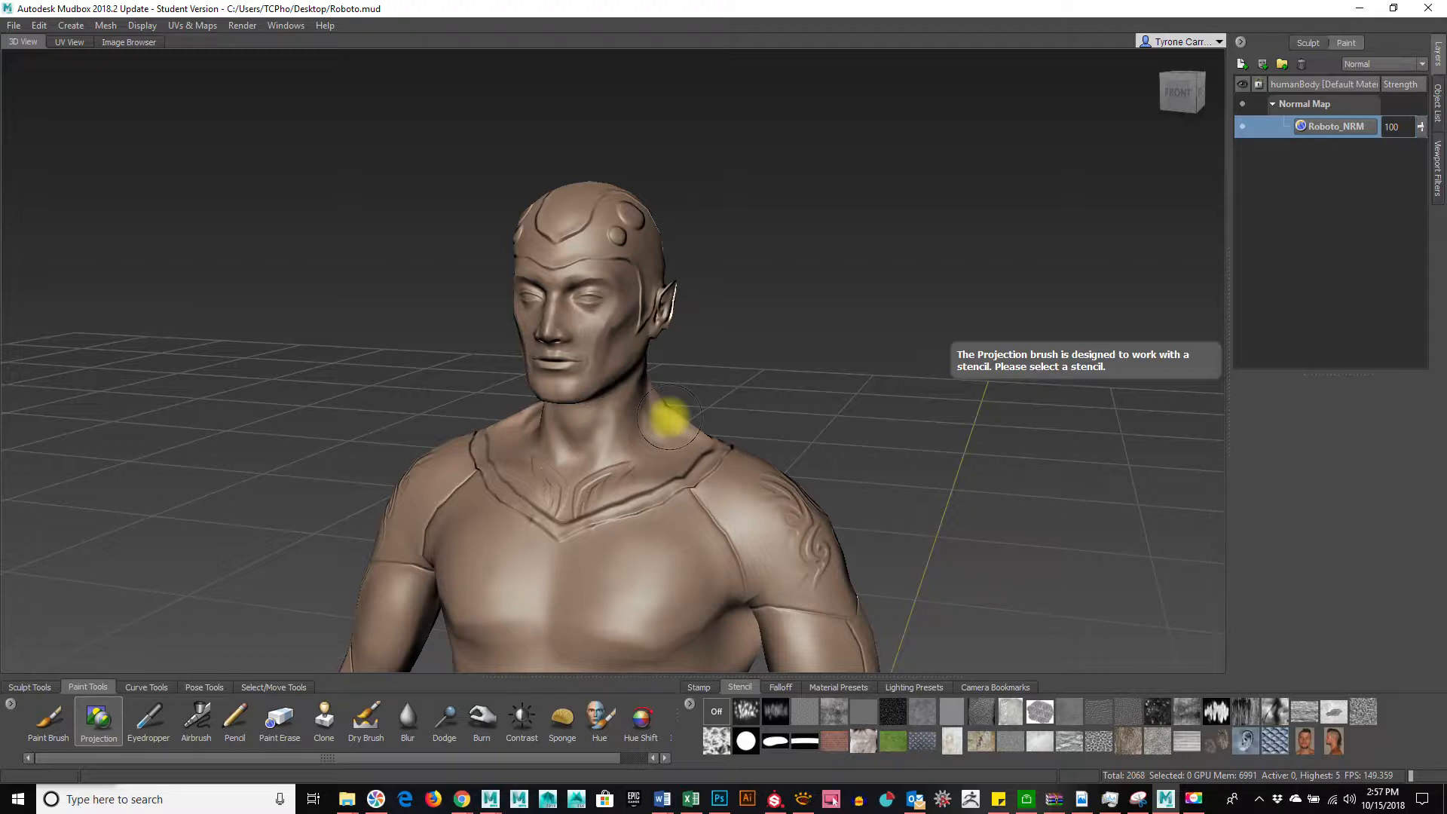
Hide and reshow the whole Normal Map channel while comparing the head from the front and both sides
left_click_drag(455, 397, 528, 400, "alt")
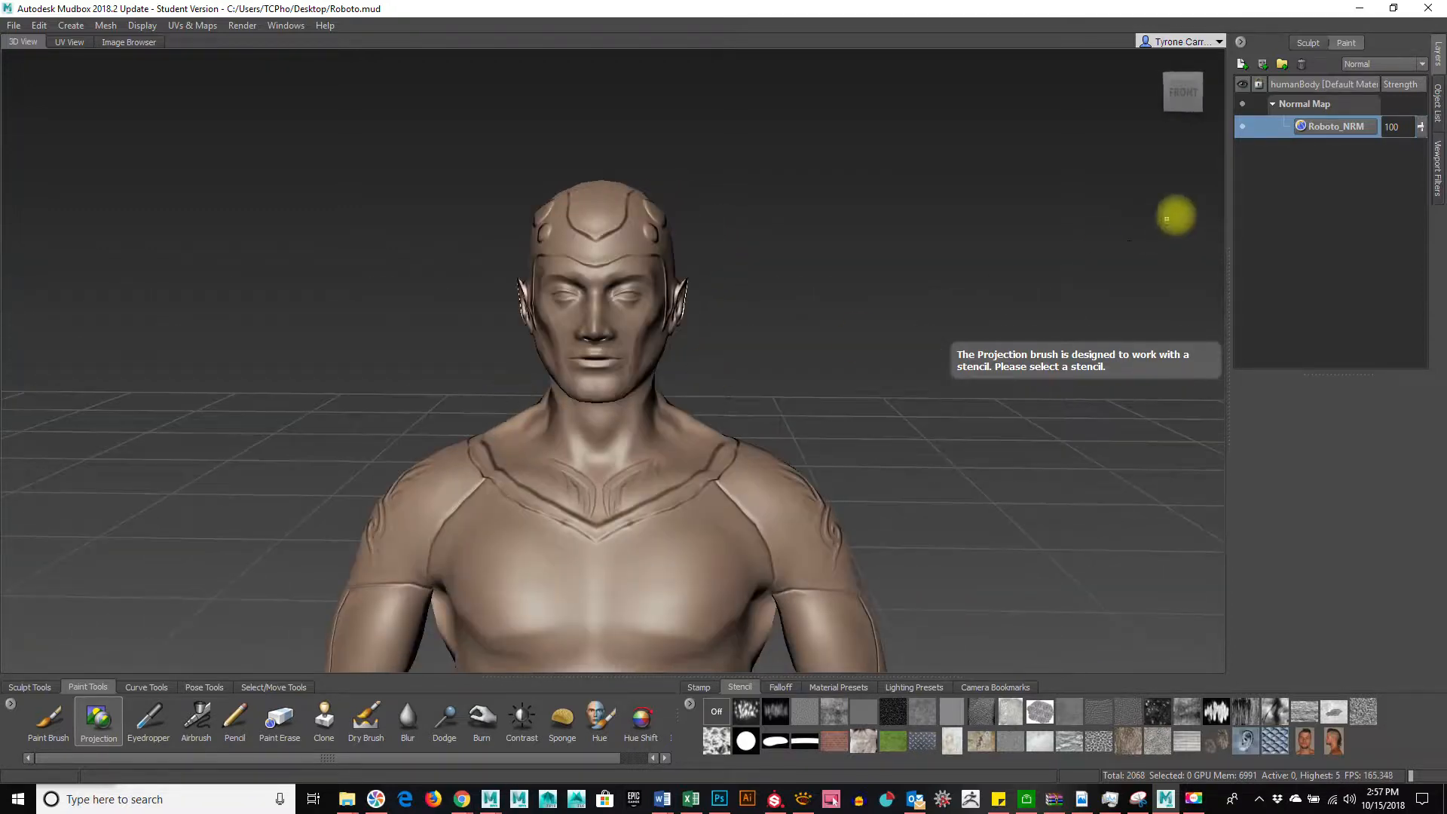
left_click(1242, 103)
left_click_drag(769, 278, 940, 275, "alt")
right_click_drag(779, 271, 1118, 274, "alt")
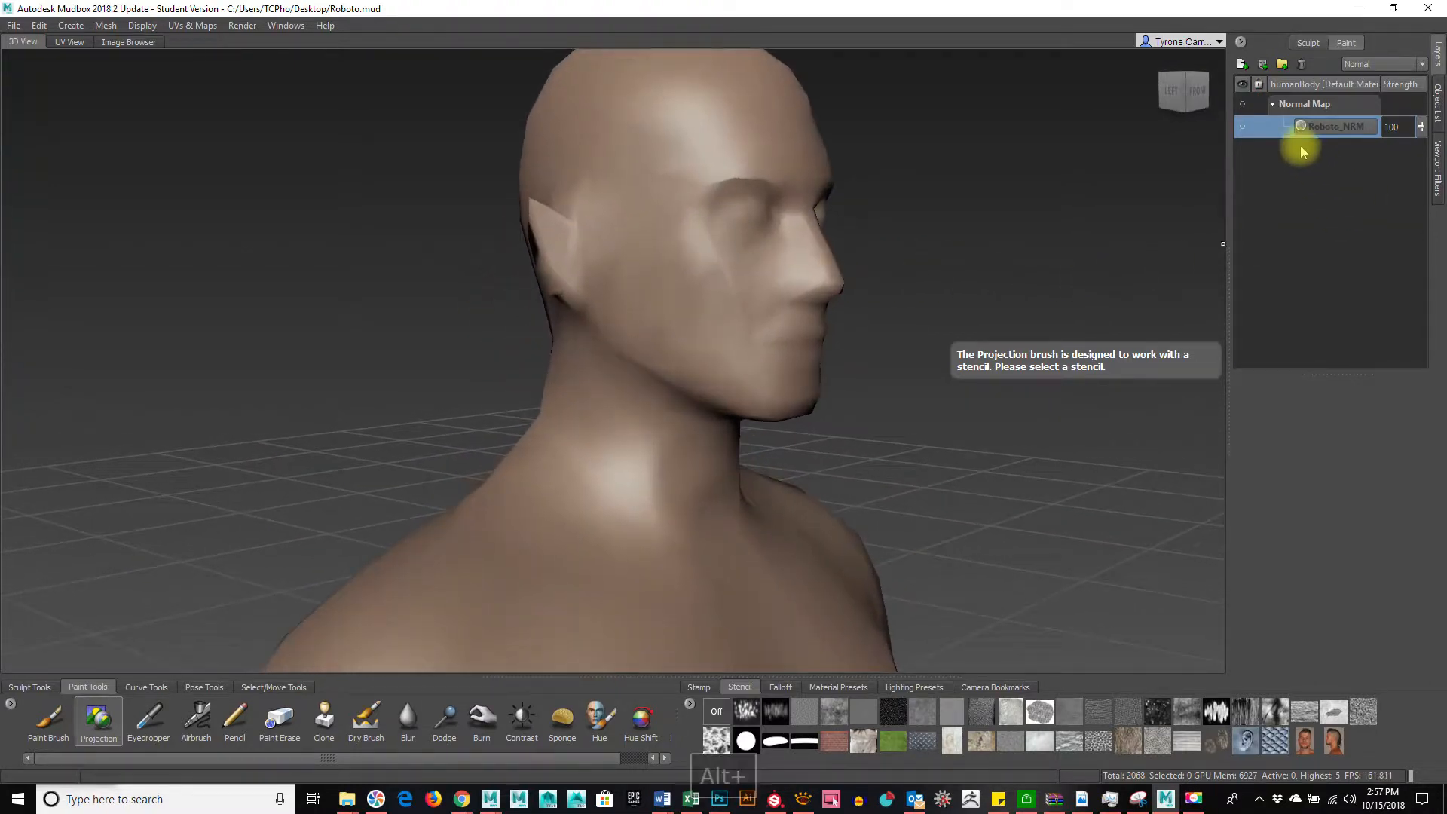
left_click(1243, 105)
mouse_move(939, 259)
left_mouse_down("alt")
mouse_move(1165, 253)
mouse_move(815, 258)
mouse_move(688, 242)
mouse_move(233, 269)
left_mouse_up("alt")
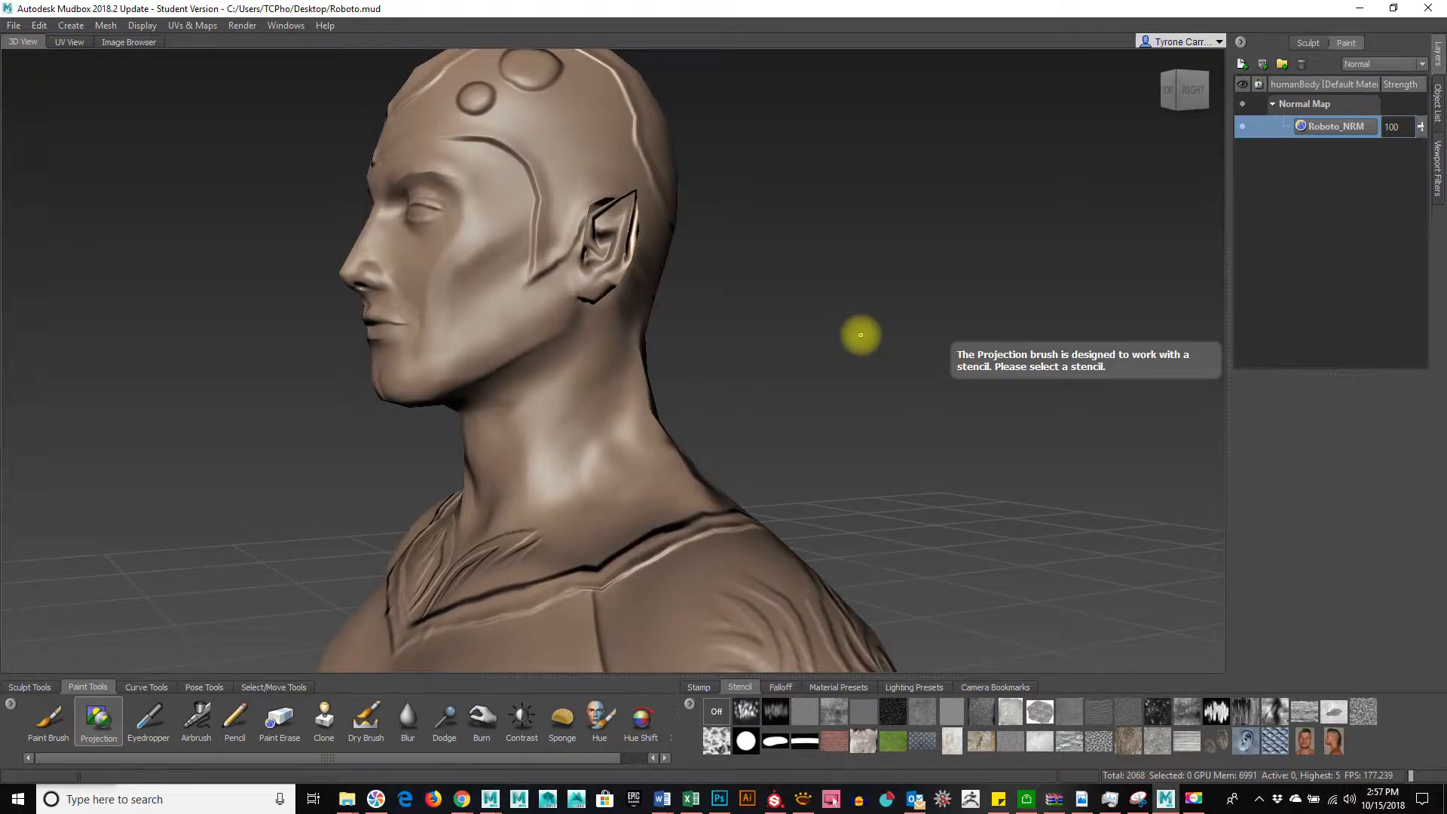
Raise the mesh to subdivision level 1 and view the normal-mapped head from the front
key("Page_Up")
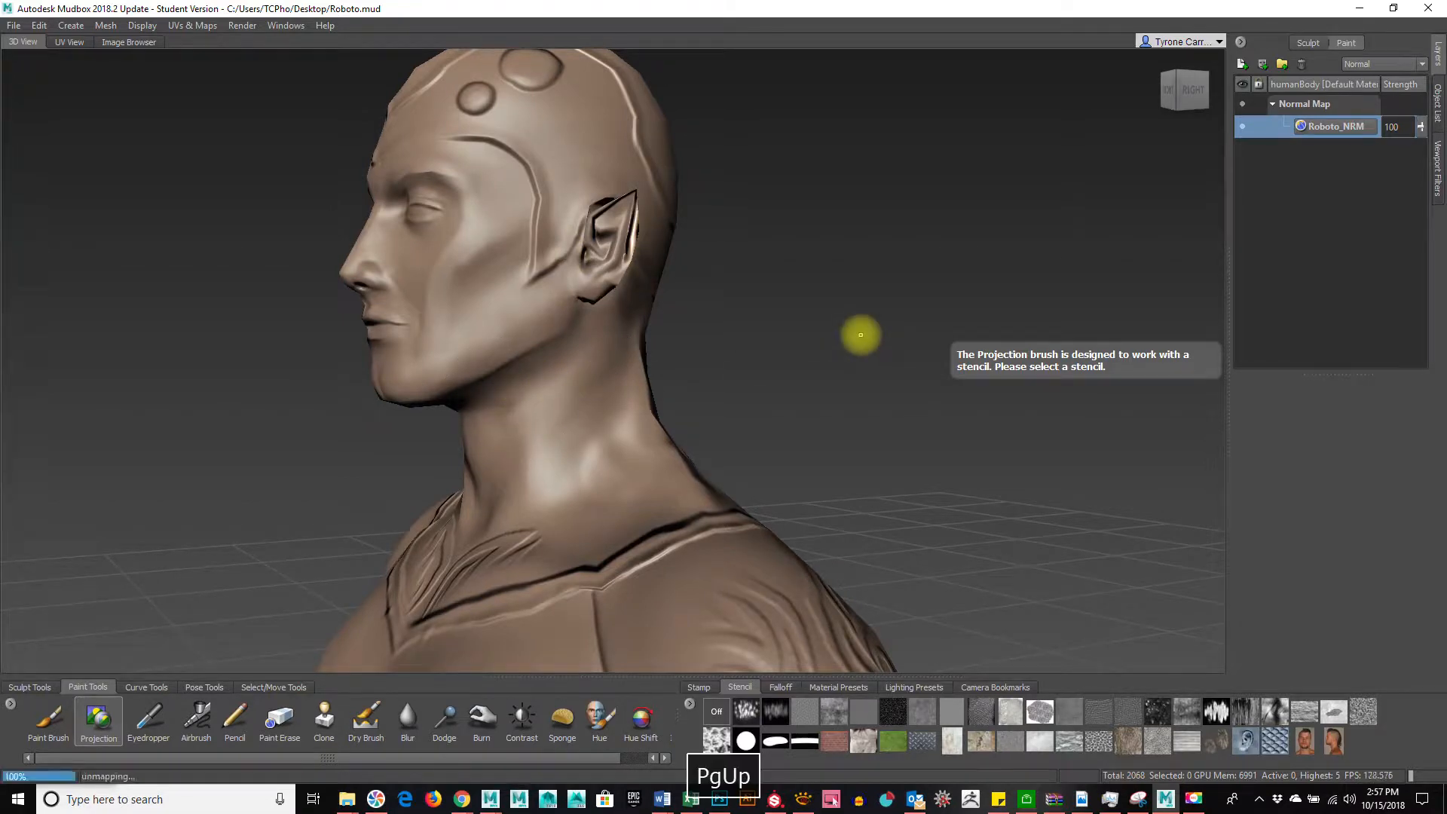
left_click_drag(784, 445, 1018, 446, "alt")
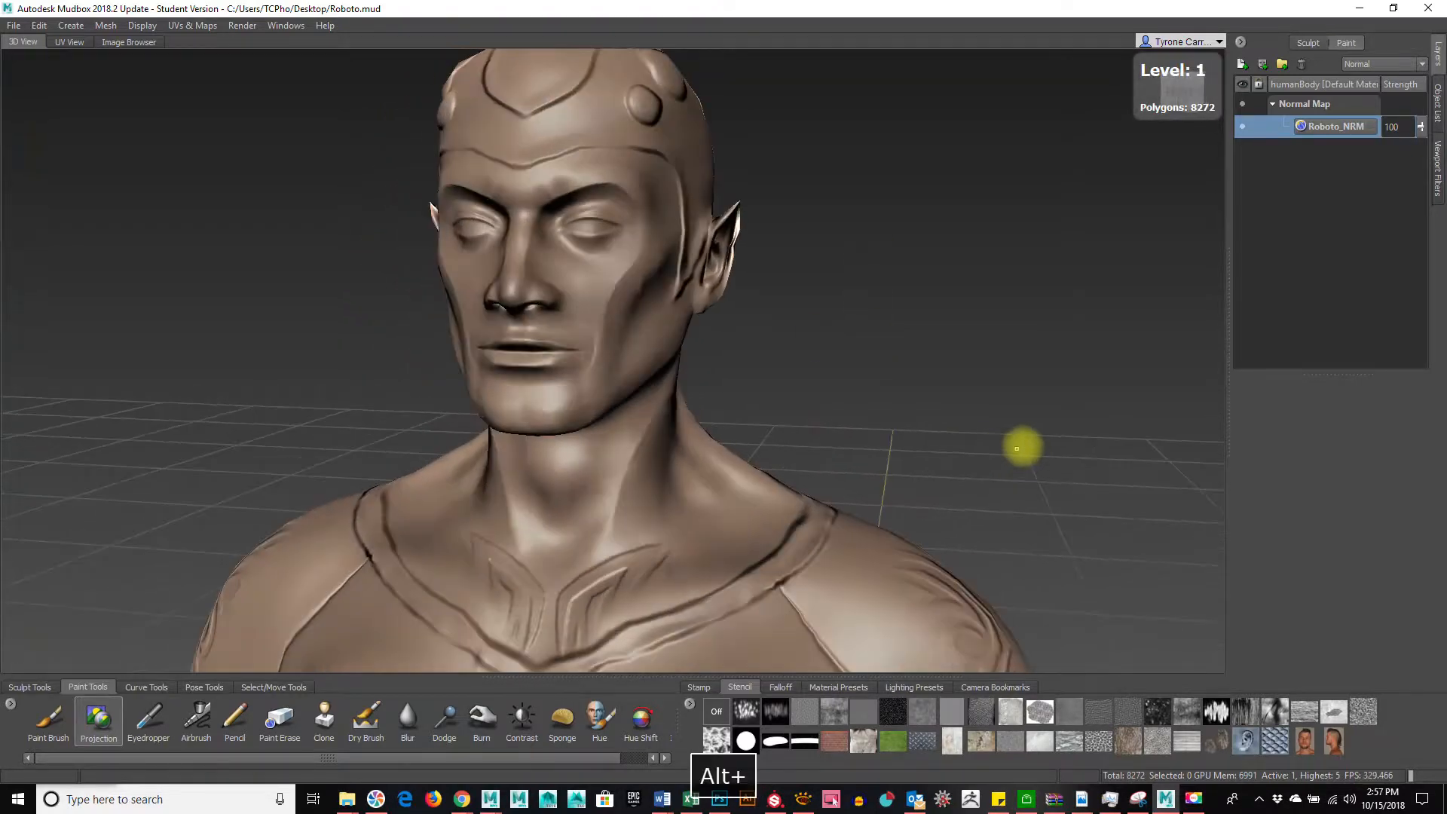
Hide the whole Normal Map channel to view the plain level 1 head and torso
right_click_drag(1017, 446, 623, 437, "alt")
mouse_move(743, 543)
left_mouse_down("alt")
mouse_move(942, 539)
mouse_move(794, 513)
mouse_move(598, 527)
mouse_move(995, 517)
mouse_move(730, 520)
left_mouse_up("alt")
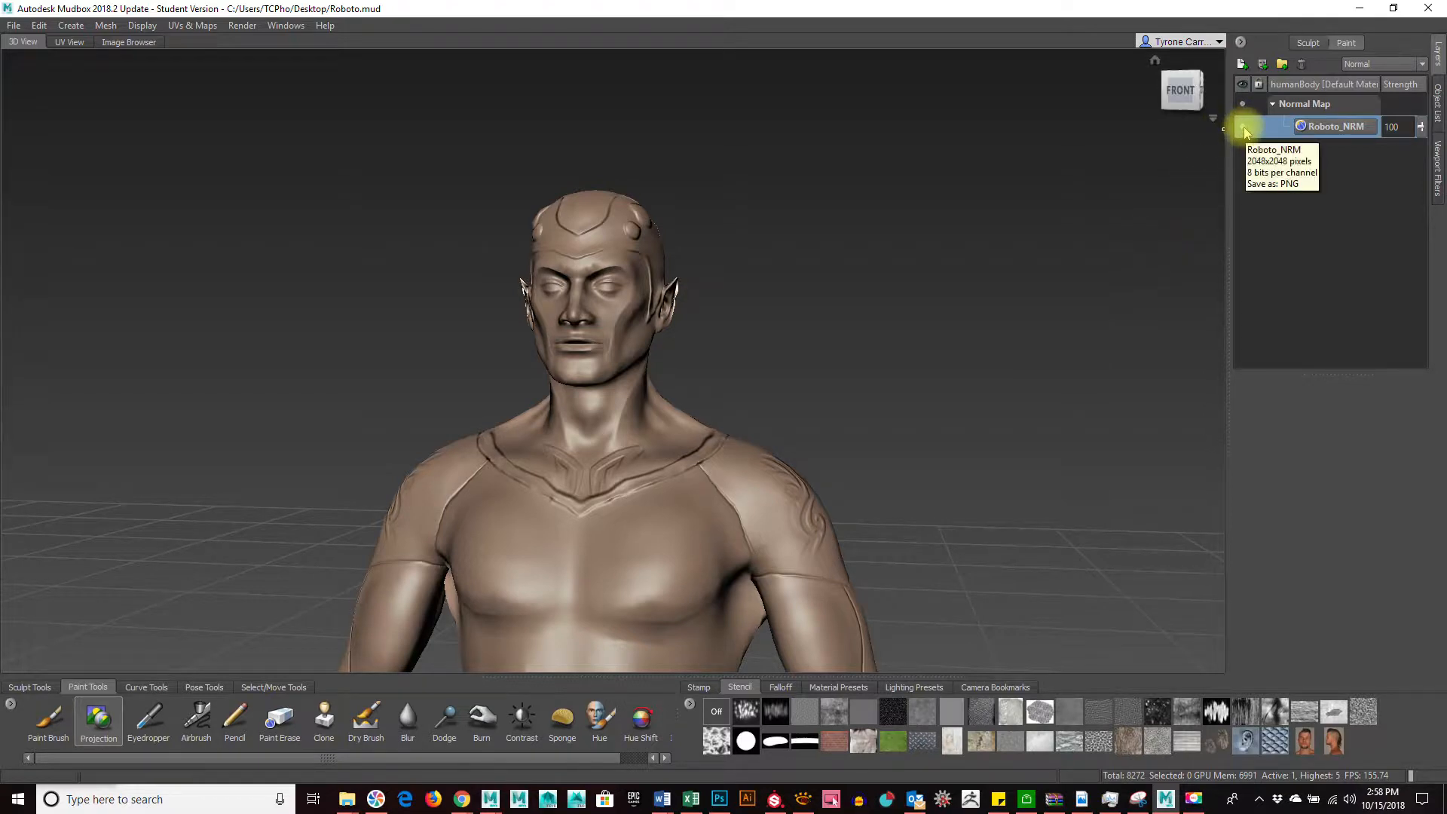
left_click(1243, 107)
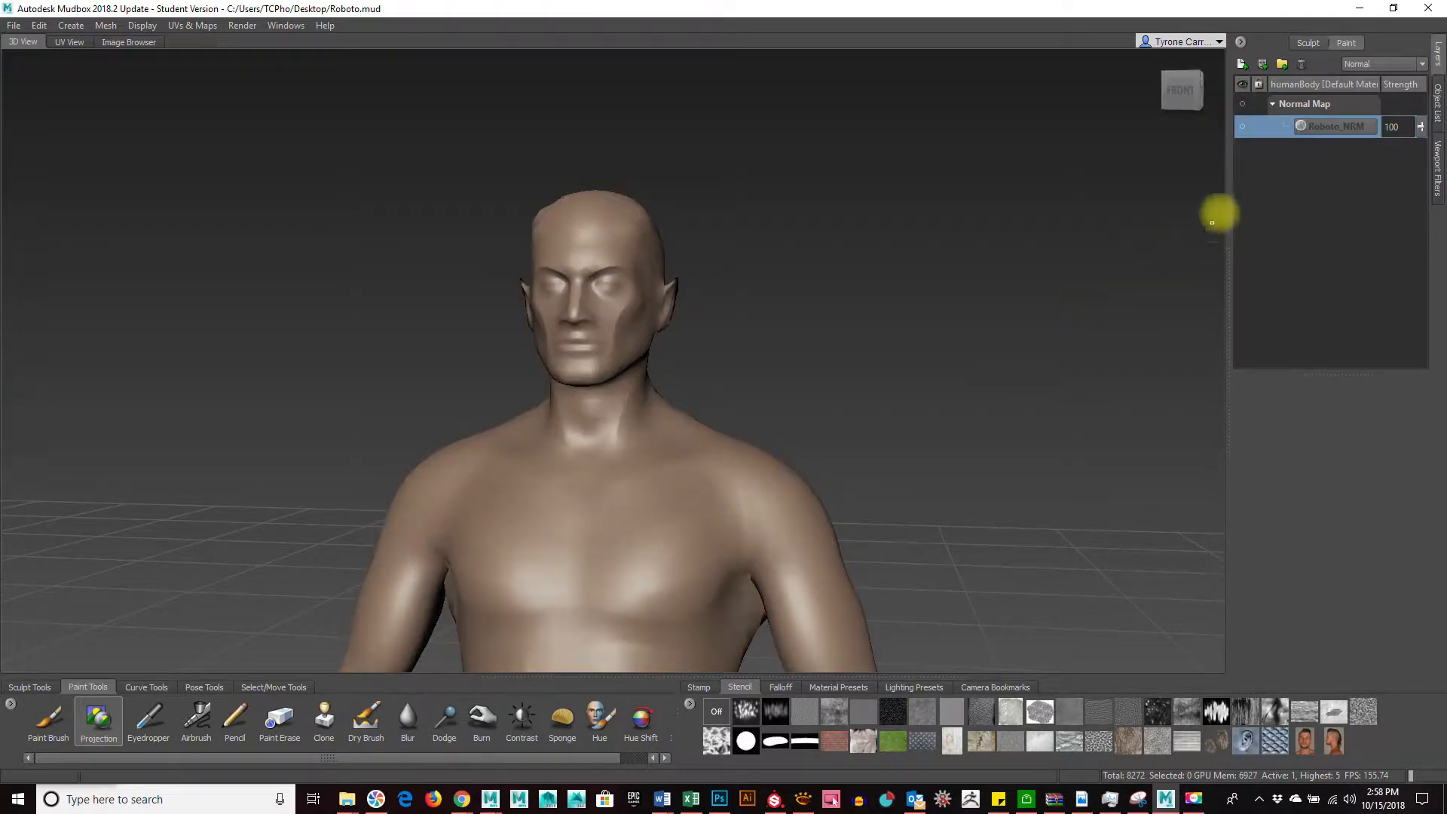
Create a new texture map extraction operation that generates a Displacement Map
left_click(285, 26)
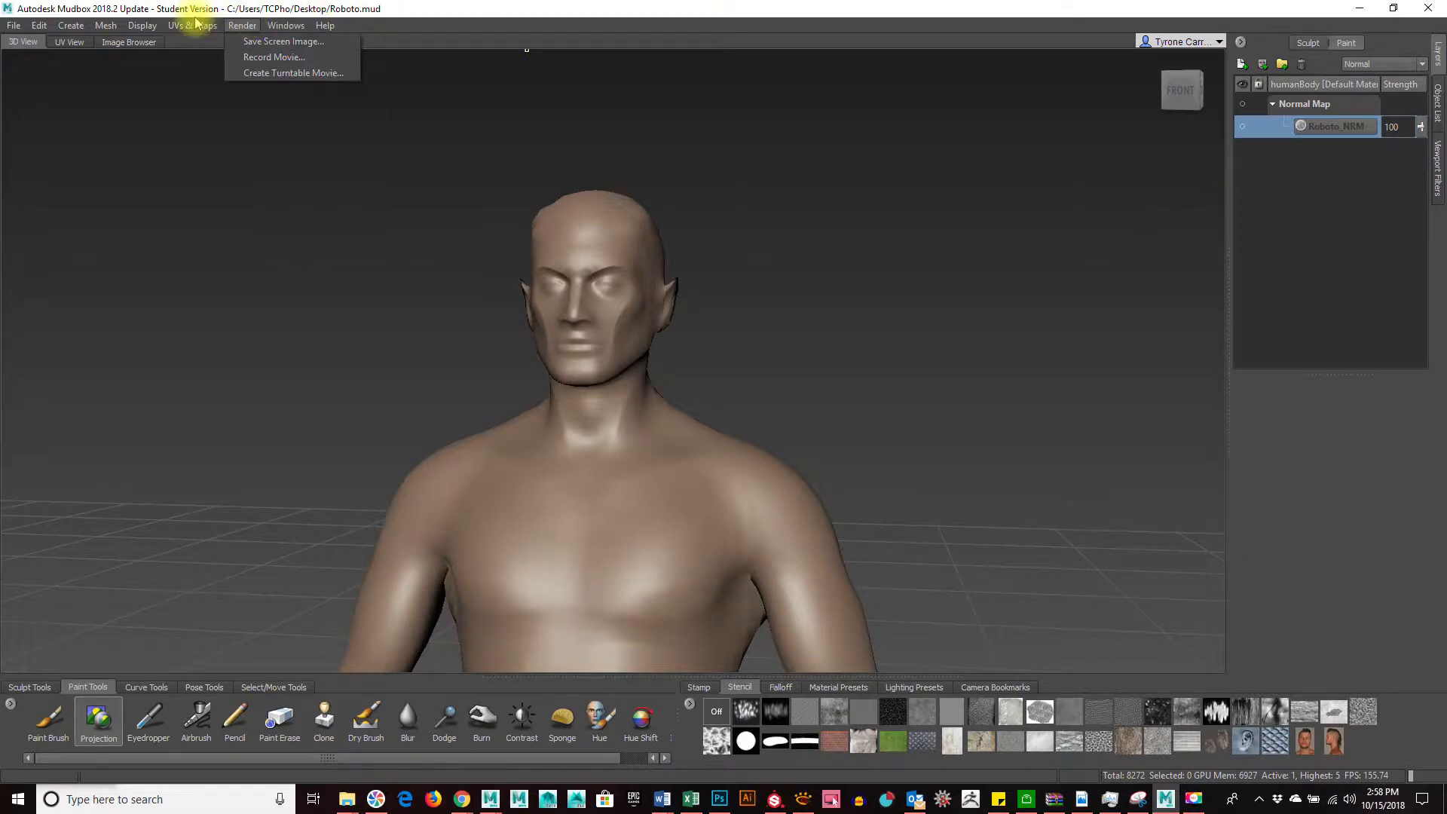
mouse_move(203, 145)
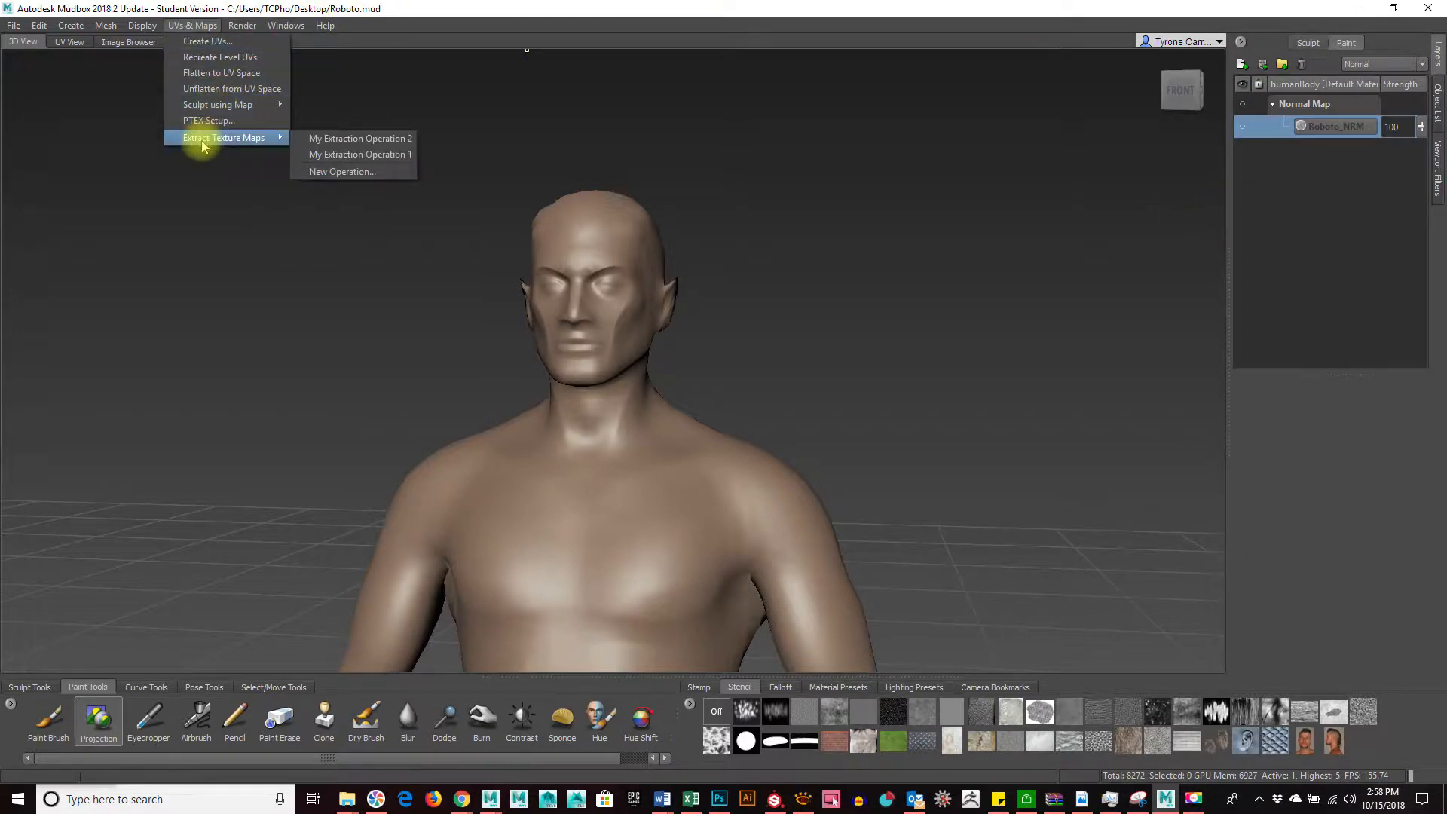
left_click(343, 170)
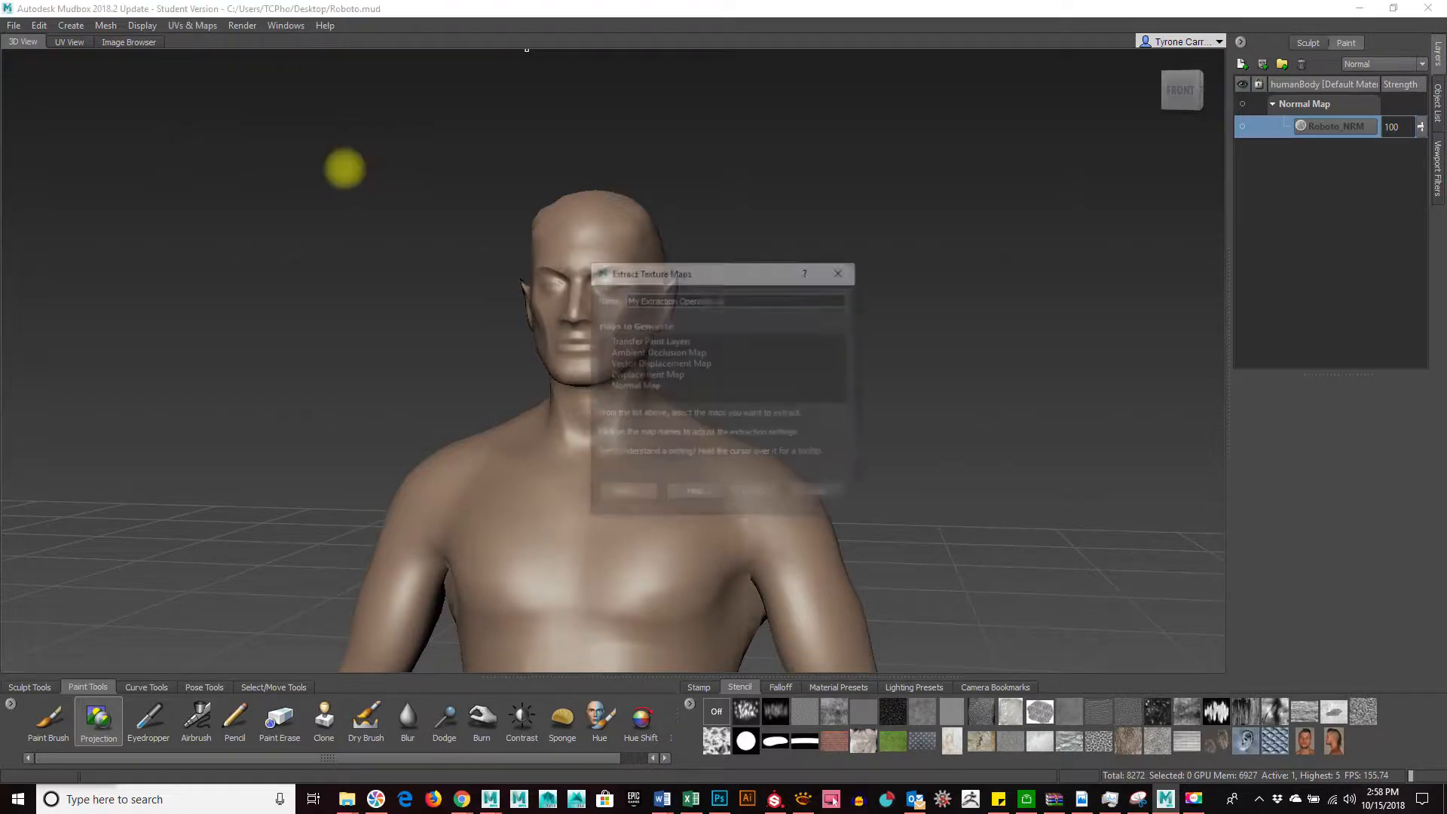
left_click(646, 375)
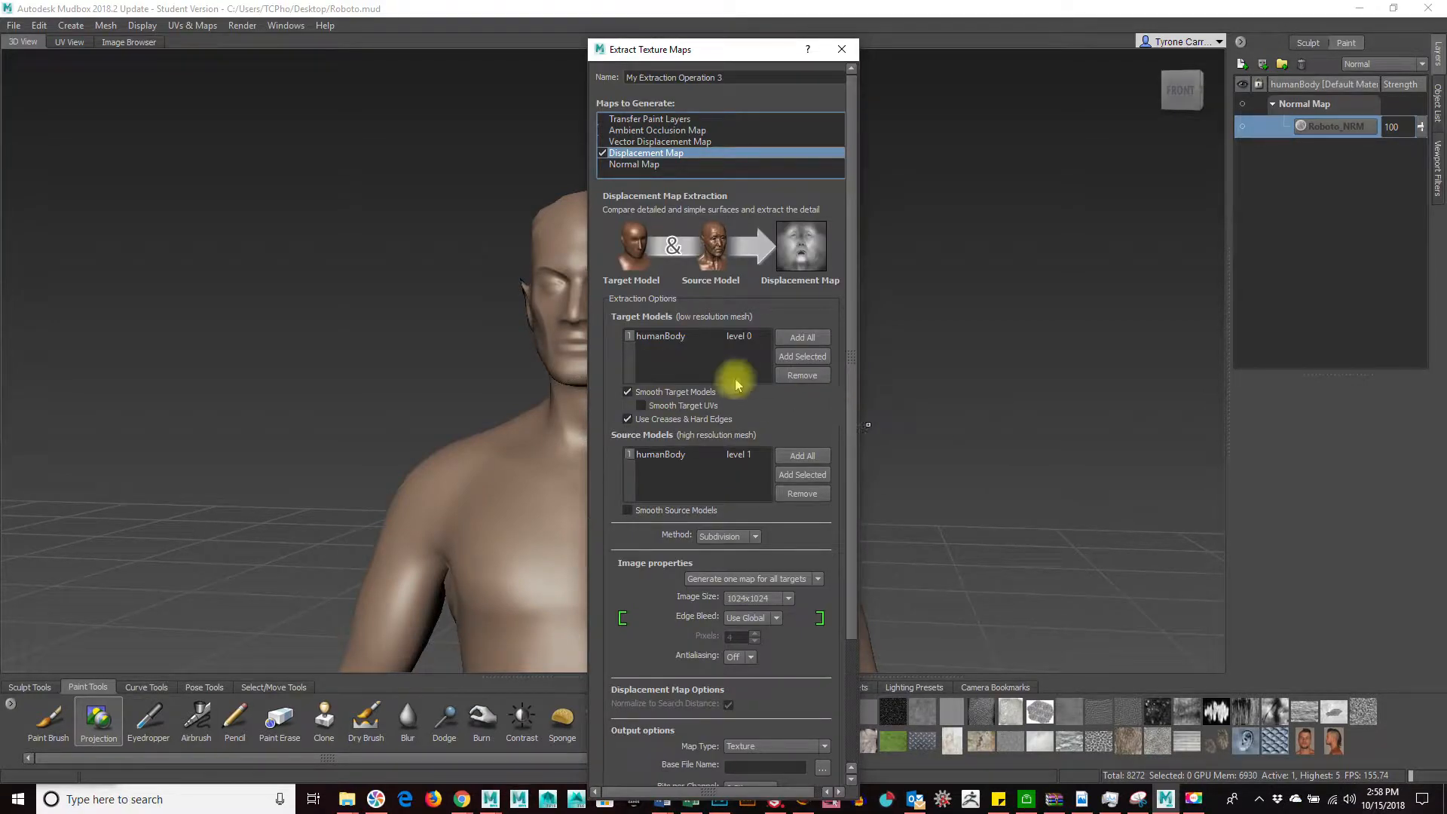
Set the humanBody target model to level 1 and the humanBody source model to level 5
left_click(749, 337)
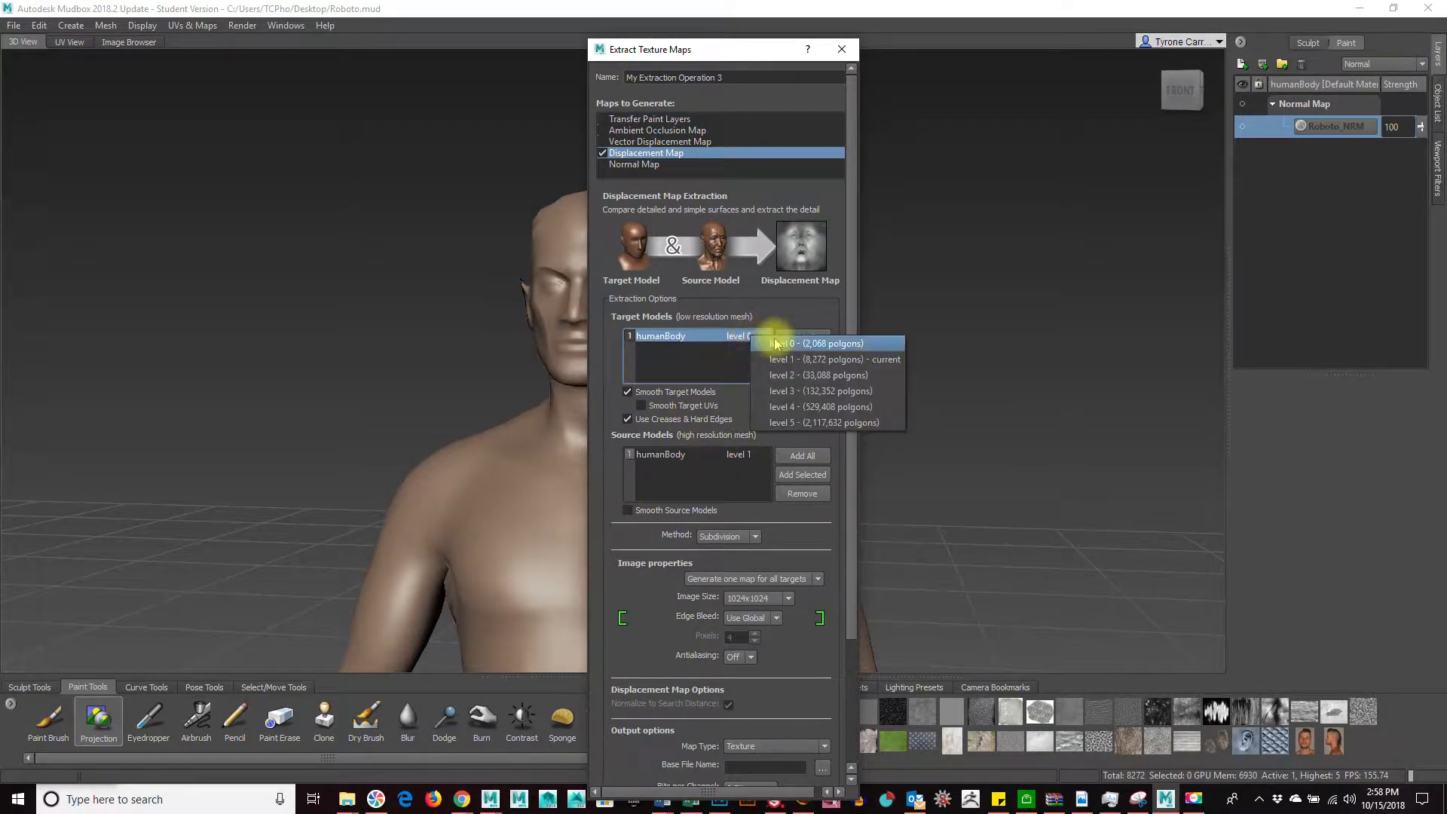
left_click(782, 361)
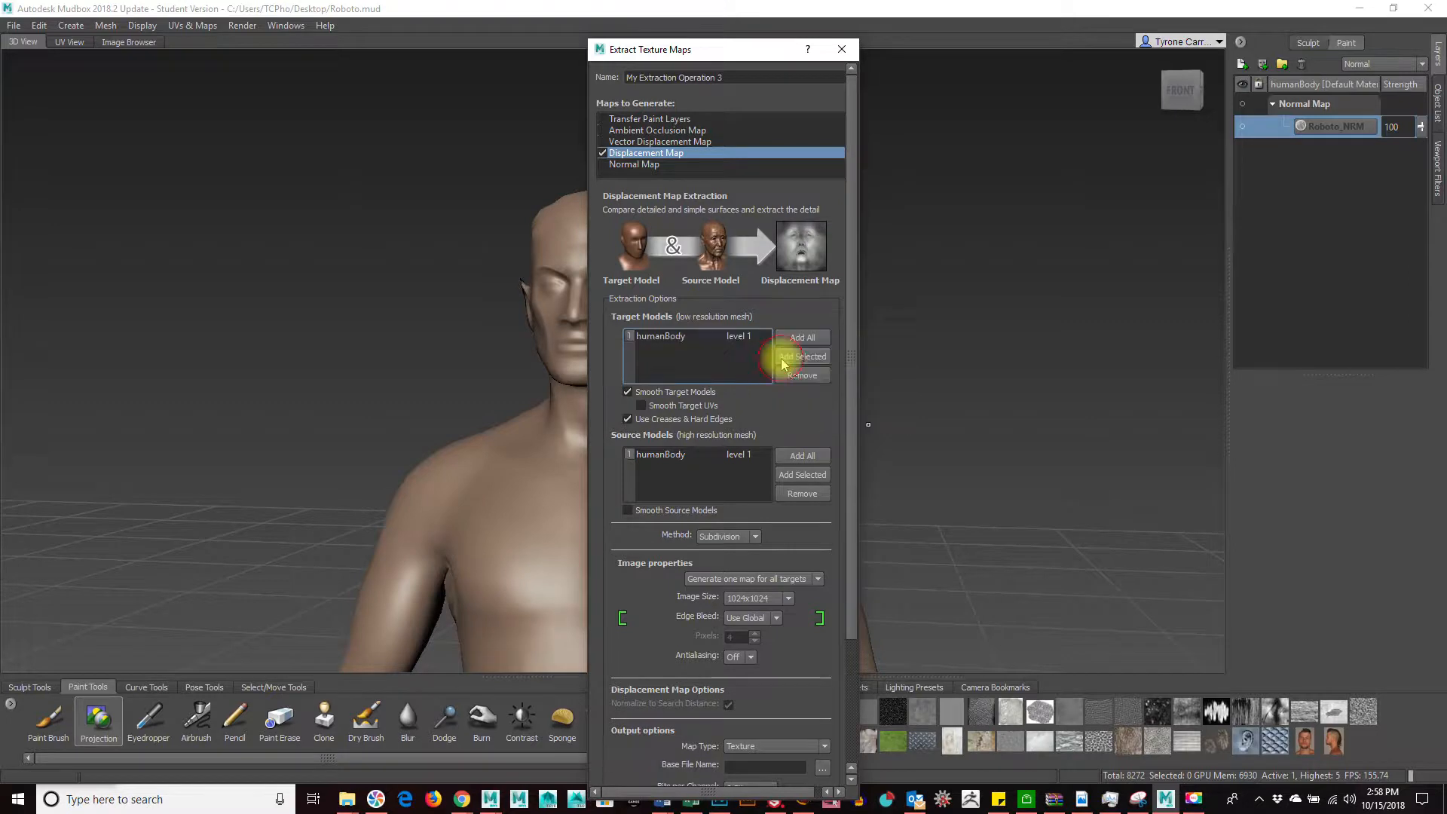
left_click(738, 454)
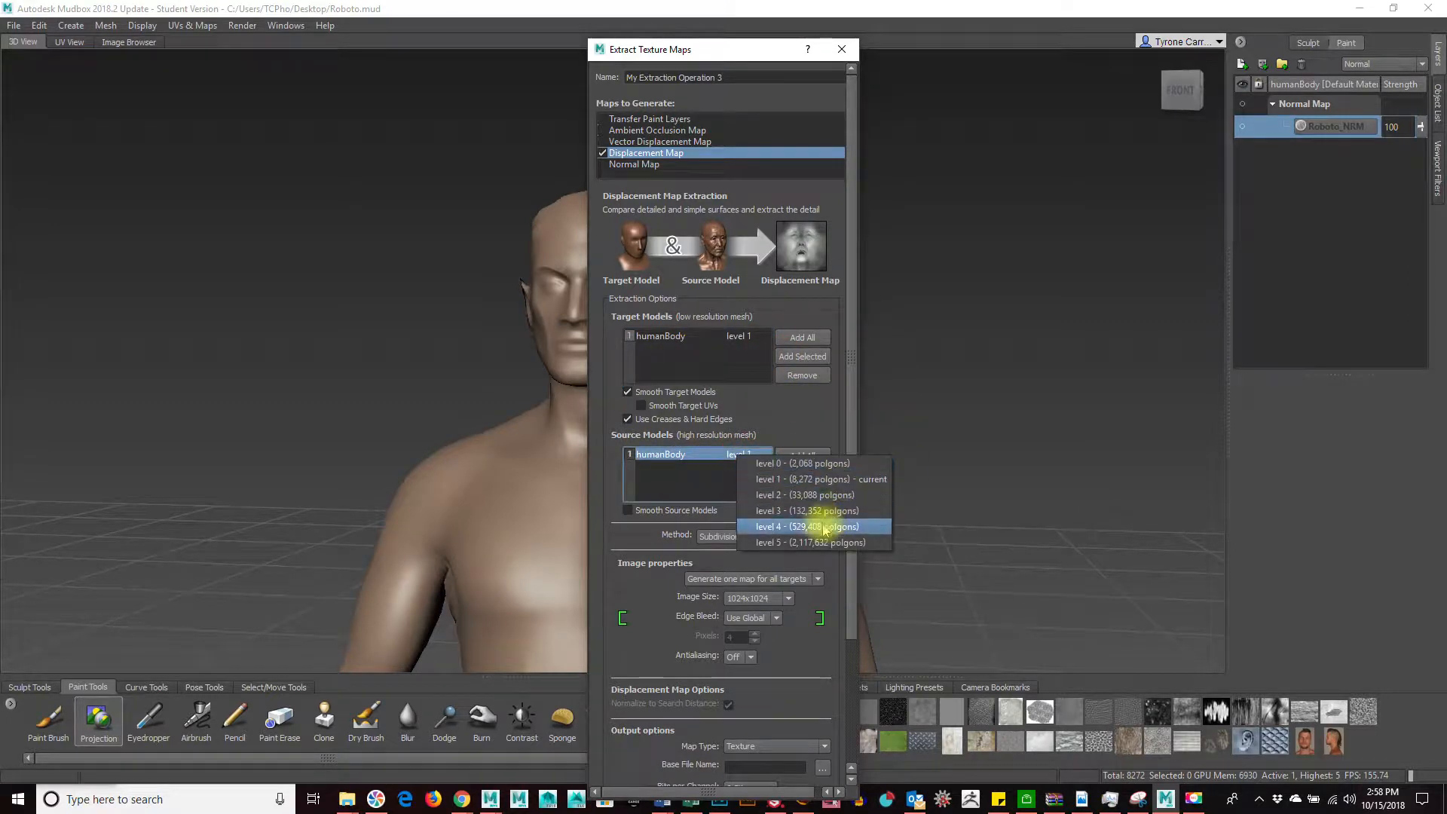
left_click(809, 544)
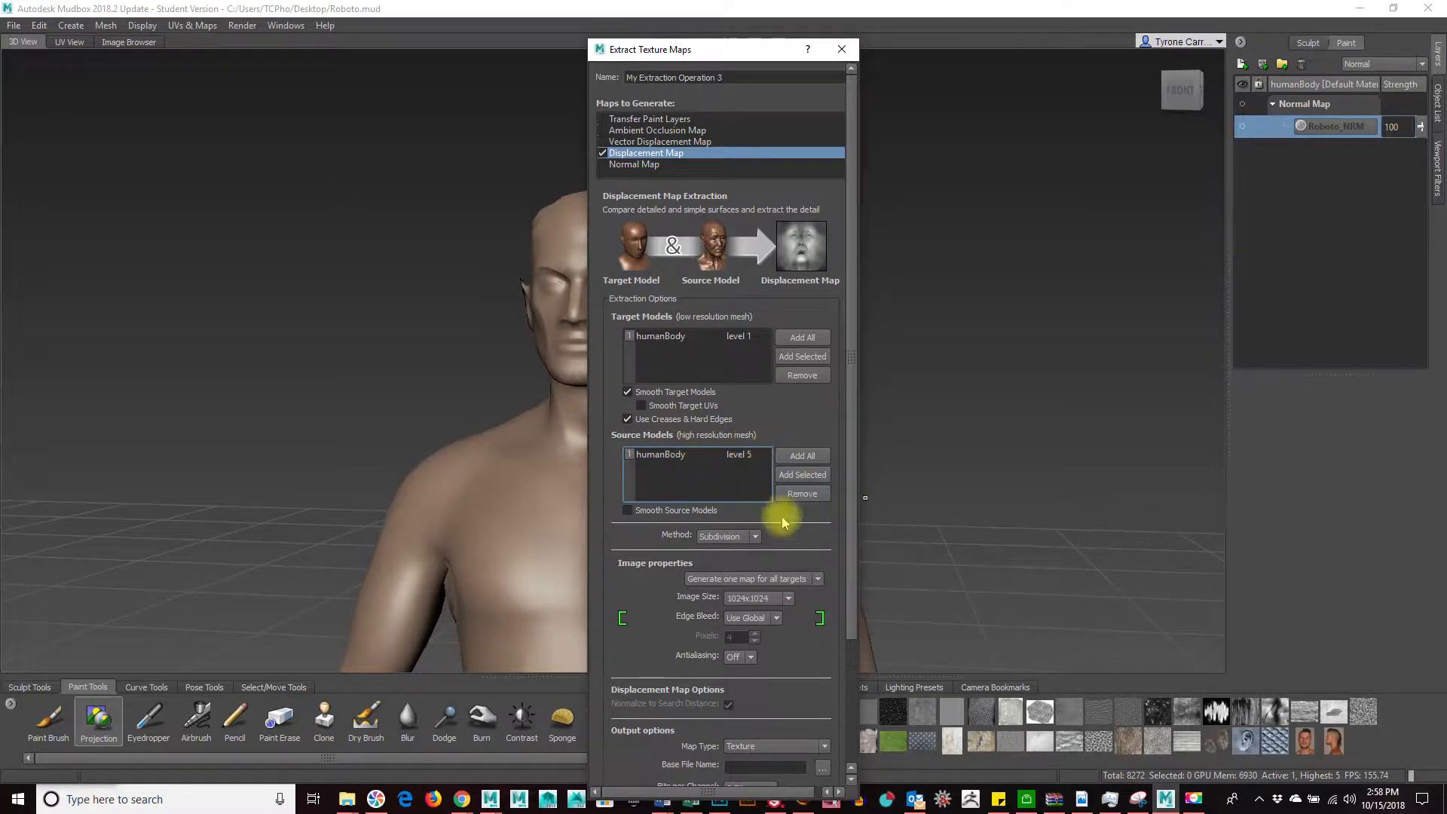
Set the displacement map's image size to 4096x4096 and enable antialiasing, keeping the Subdivision method
left_click_drag(851, 550, 839, 613)
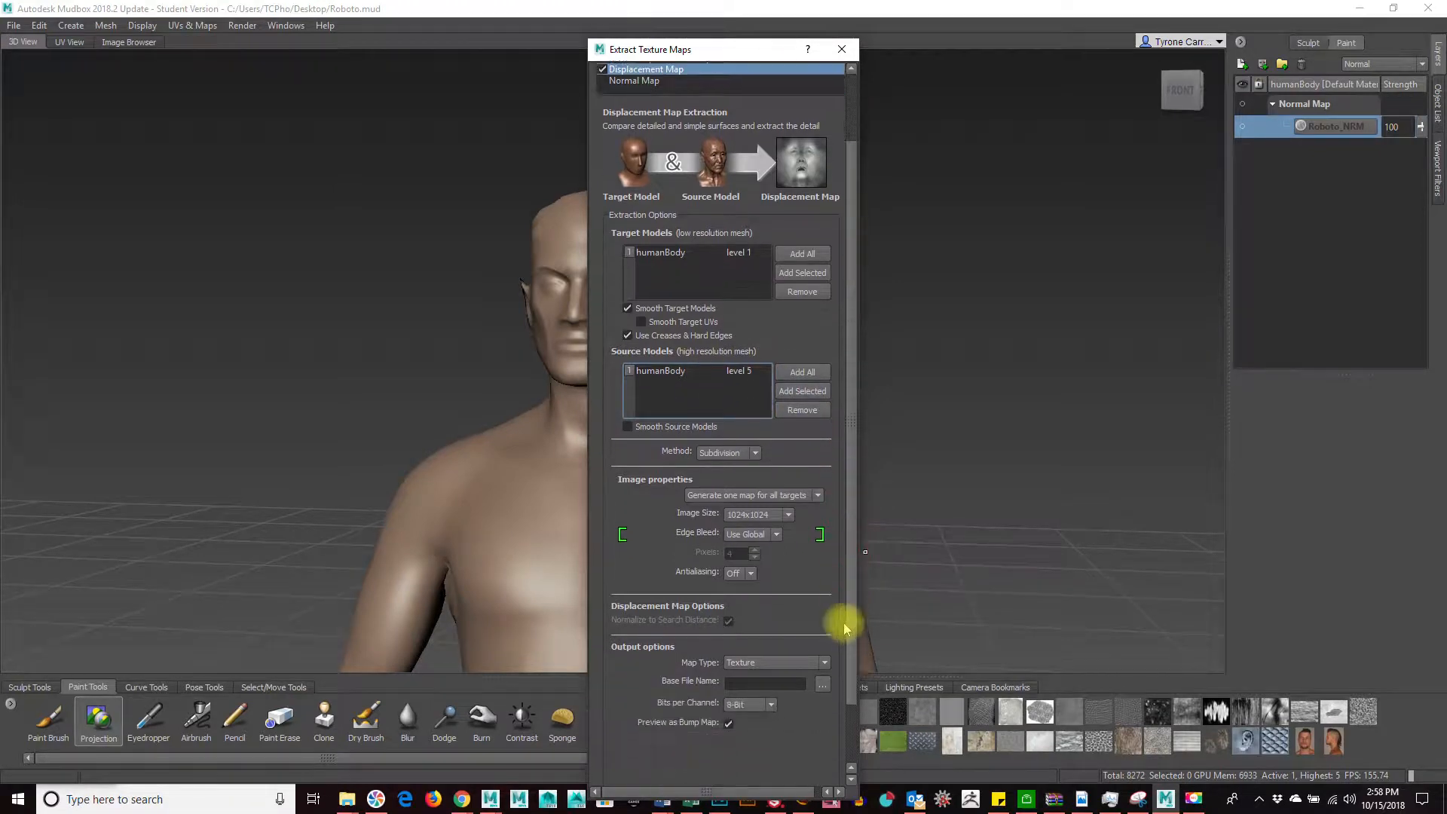
left_click(744, 434)
left_click(743, 435)
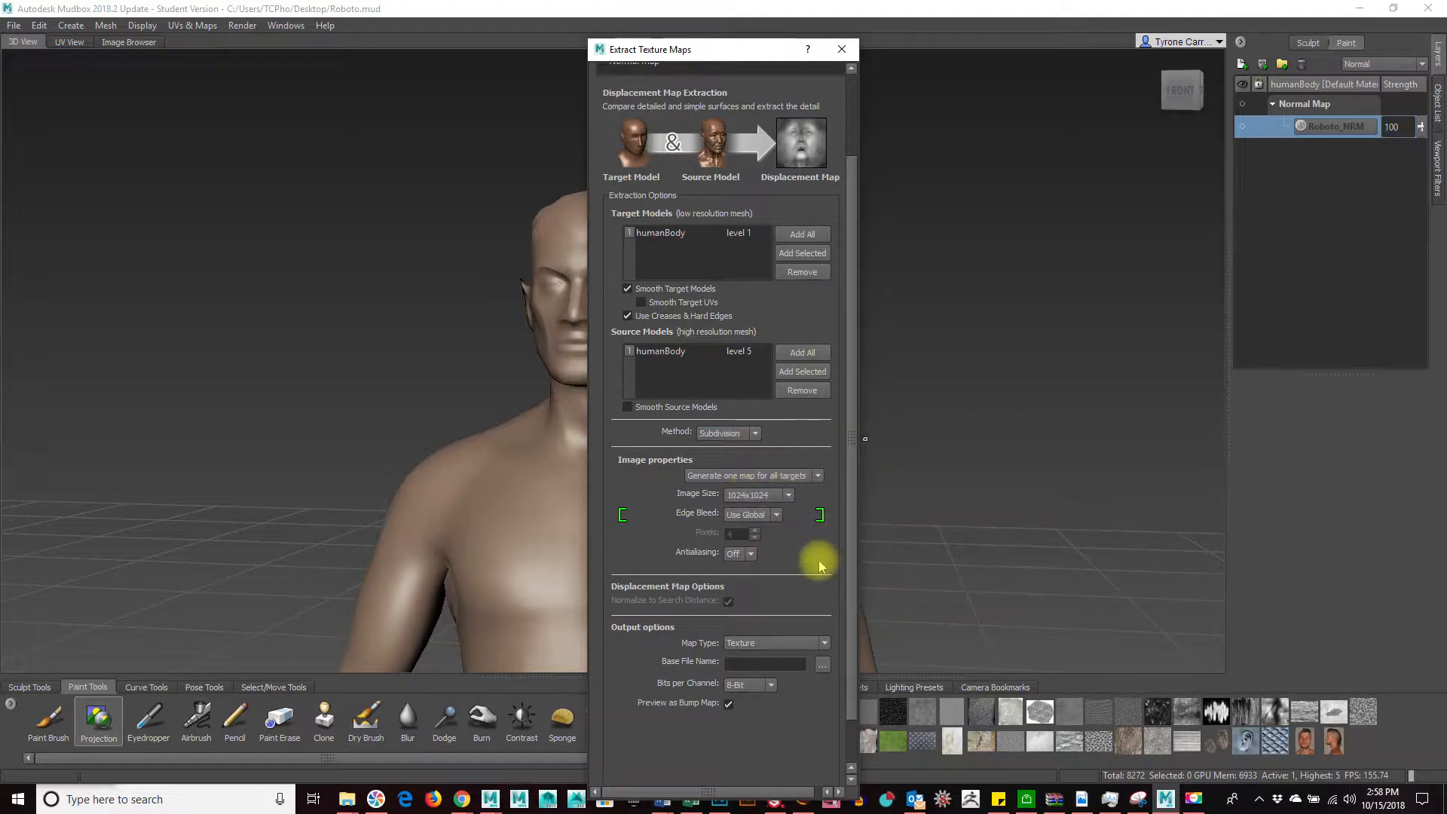
left_click(788, 494)
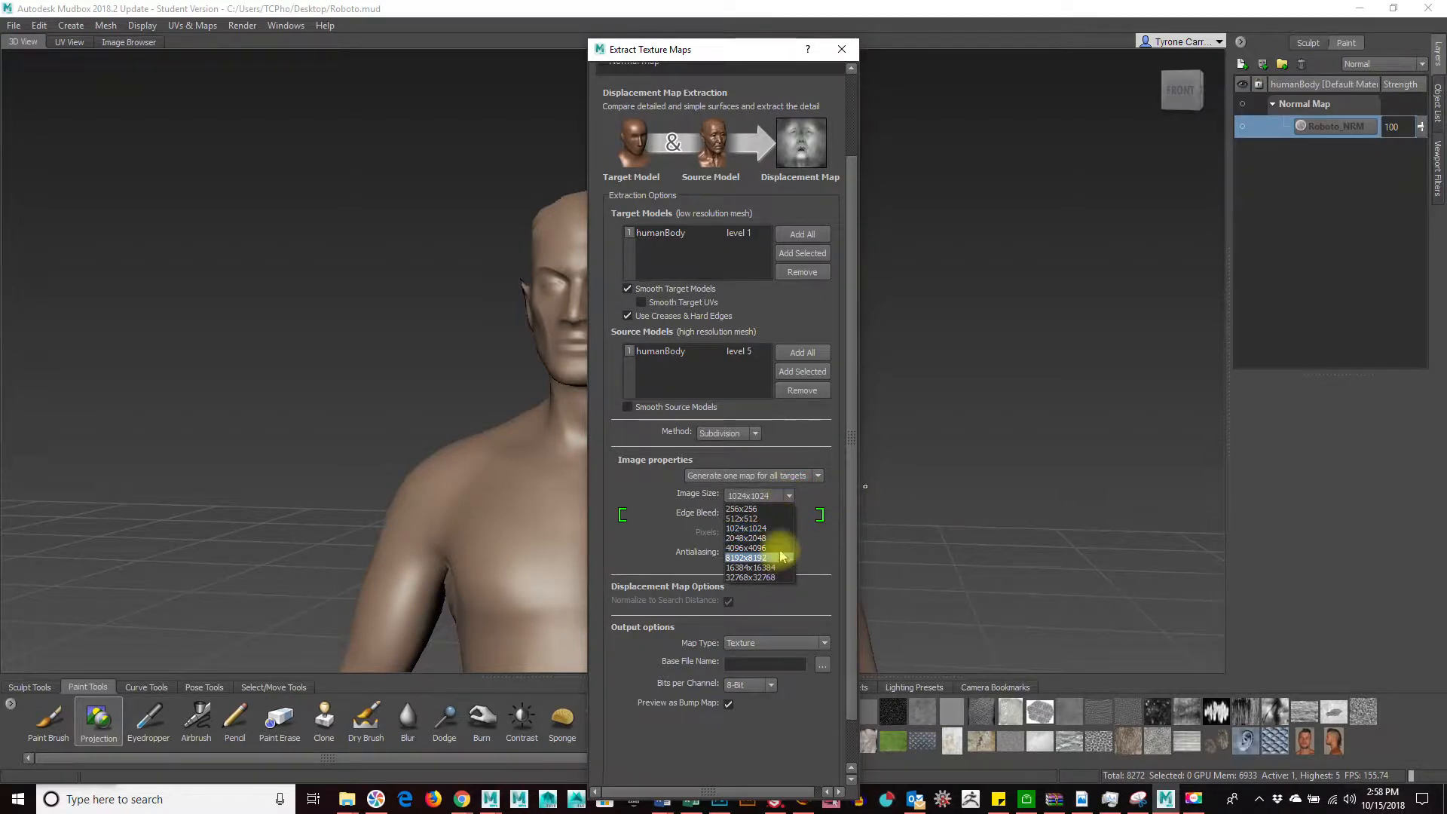
left_click(739, 549)
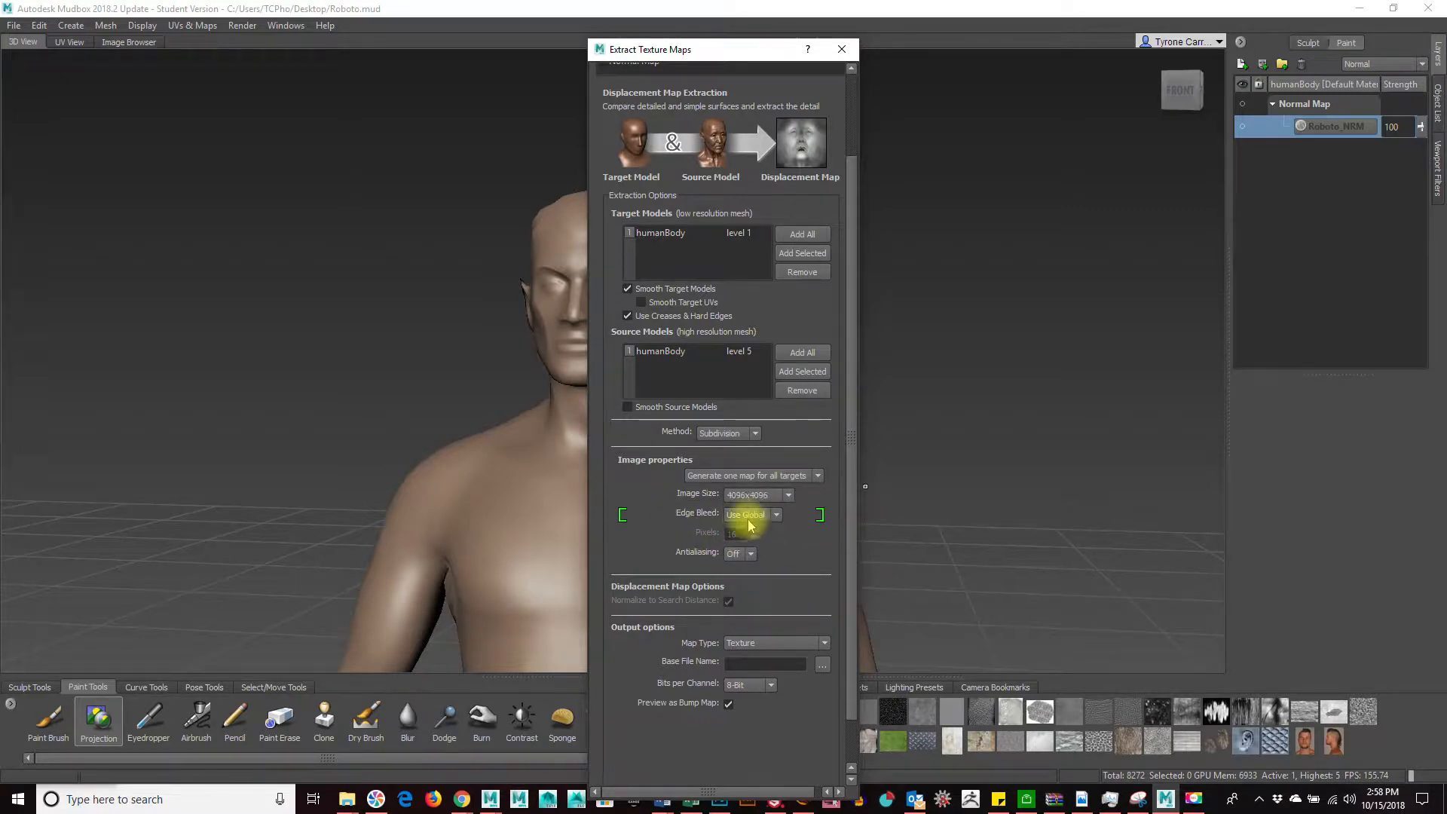
scroll(847, 556, "down", 2)
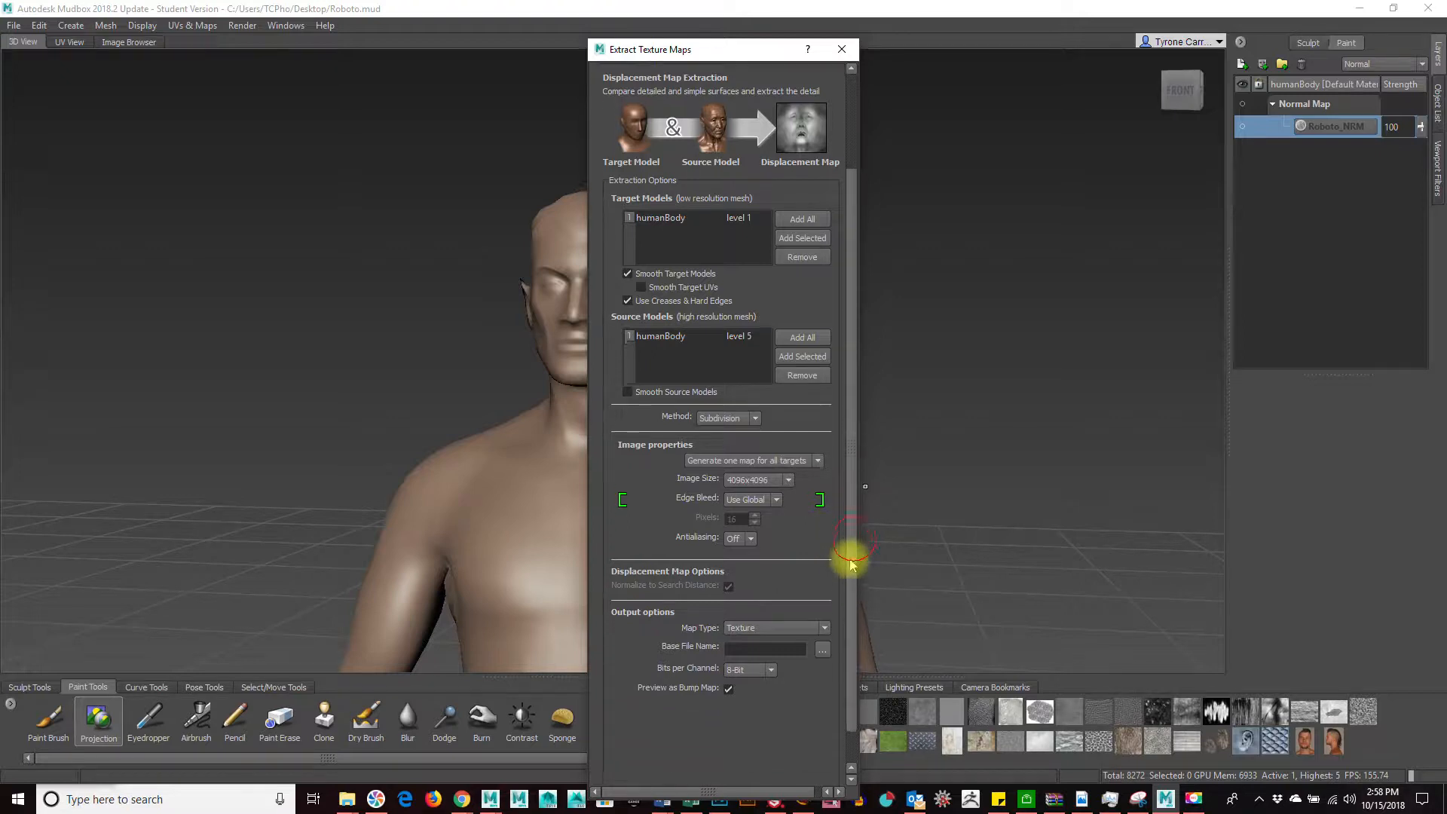
left_click(745, 501)
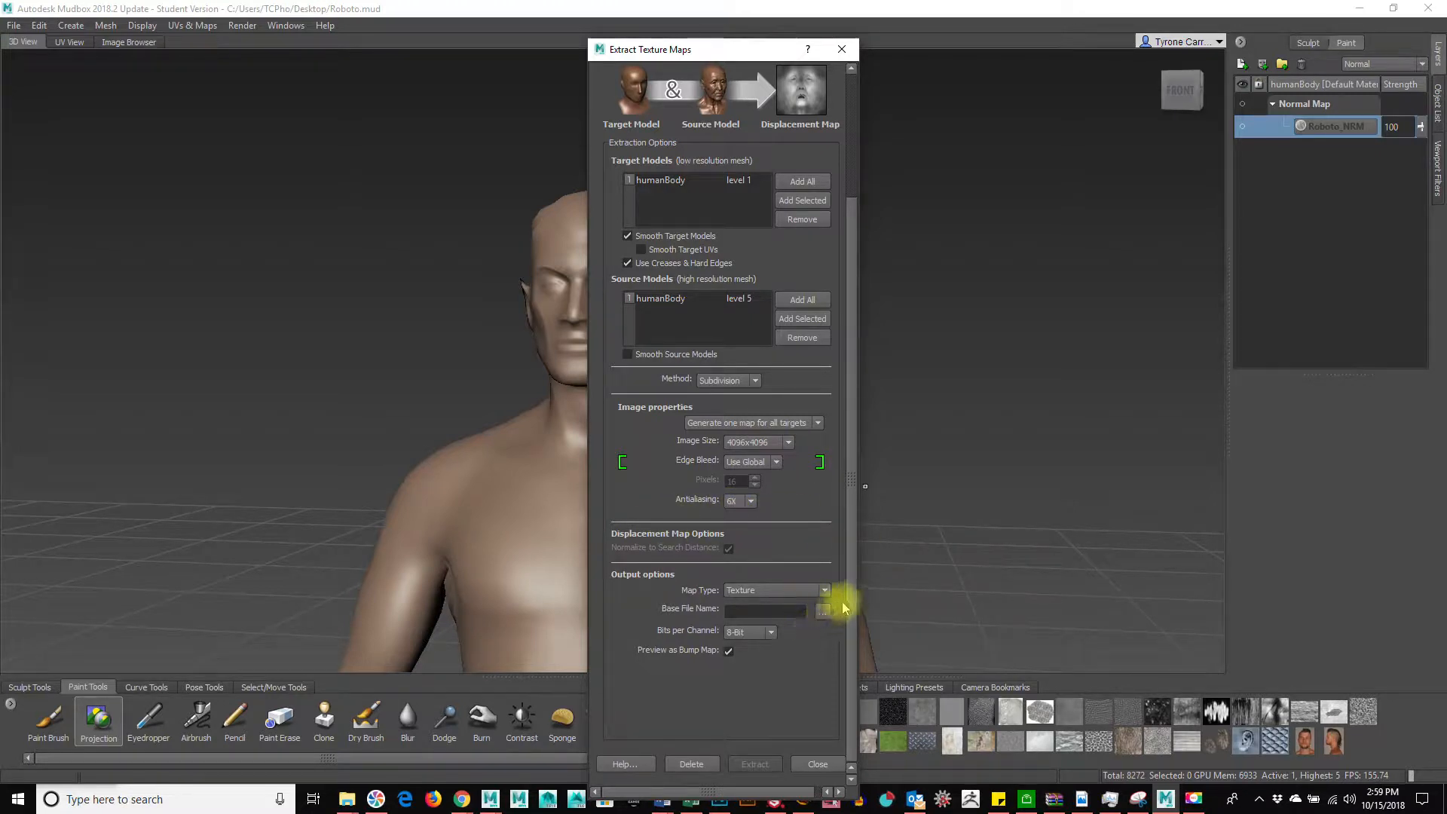
Set the output to 32-Bit FP and its base file to a 32 bit floating point OpenEXR named Roboto_DSP
left_click(761, 631)
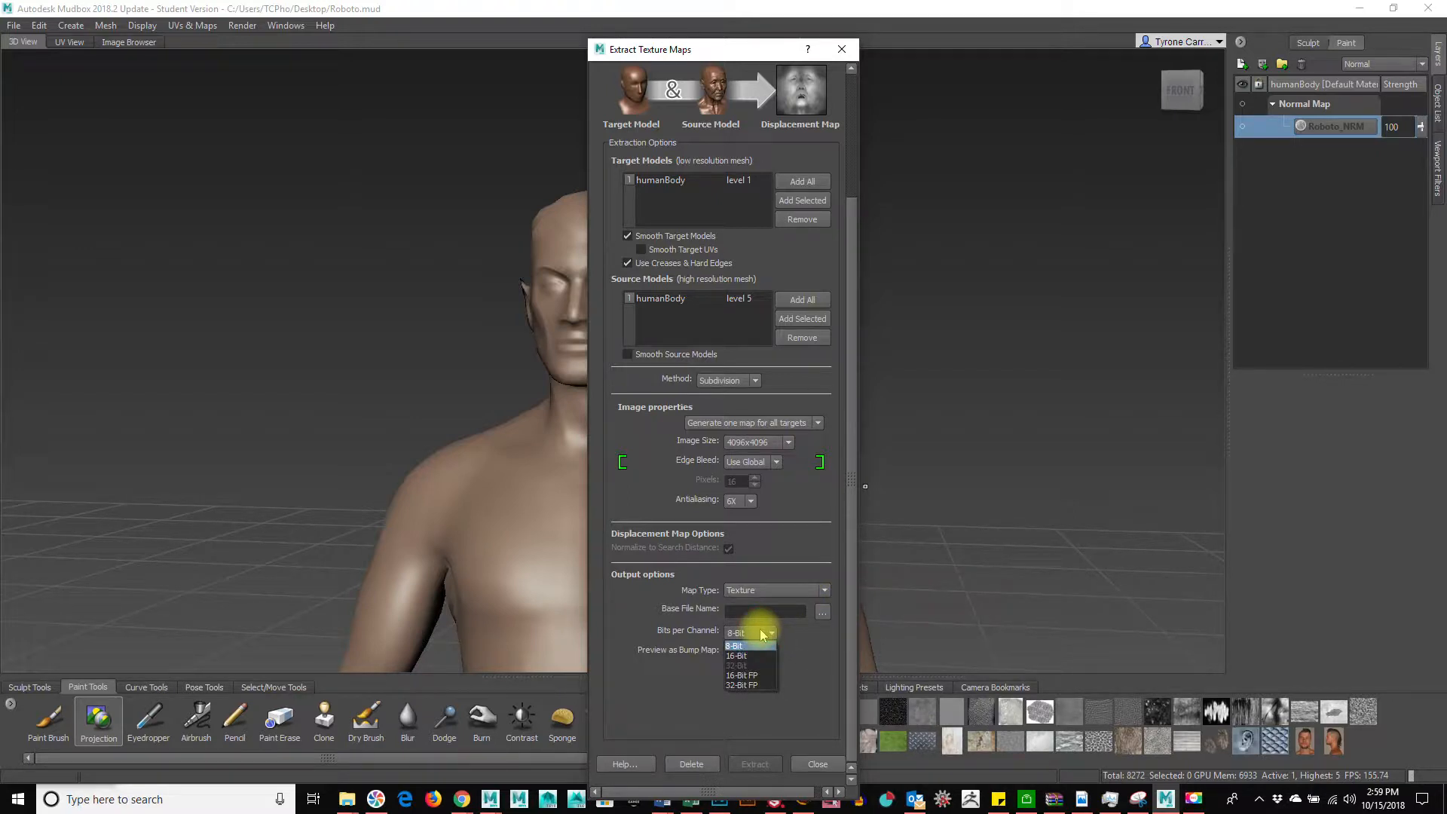
left_click(749, 685)
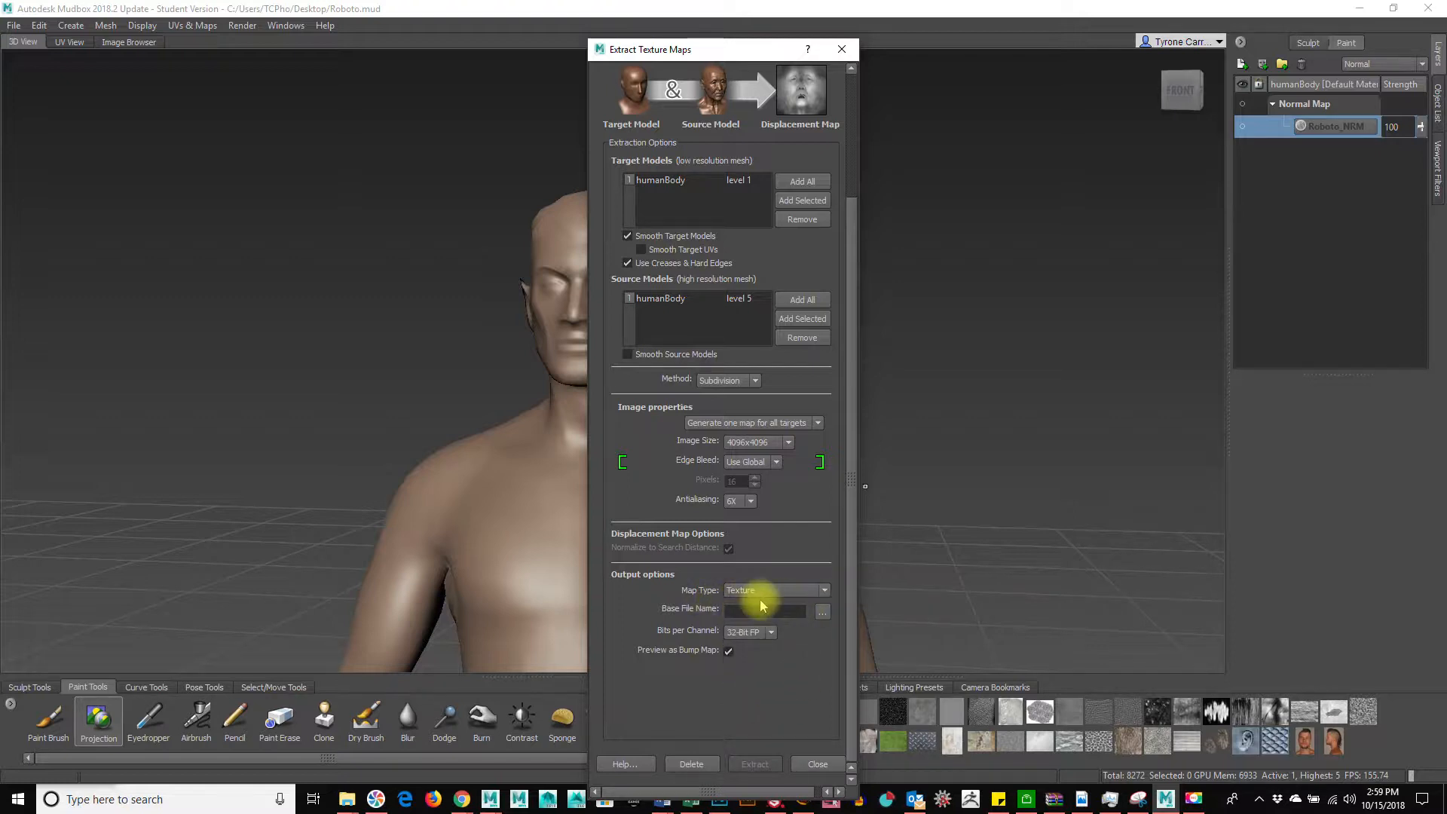
left_click(823, 611)
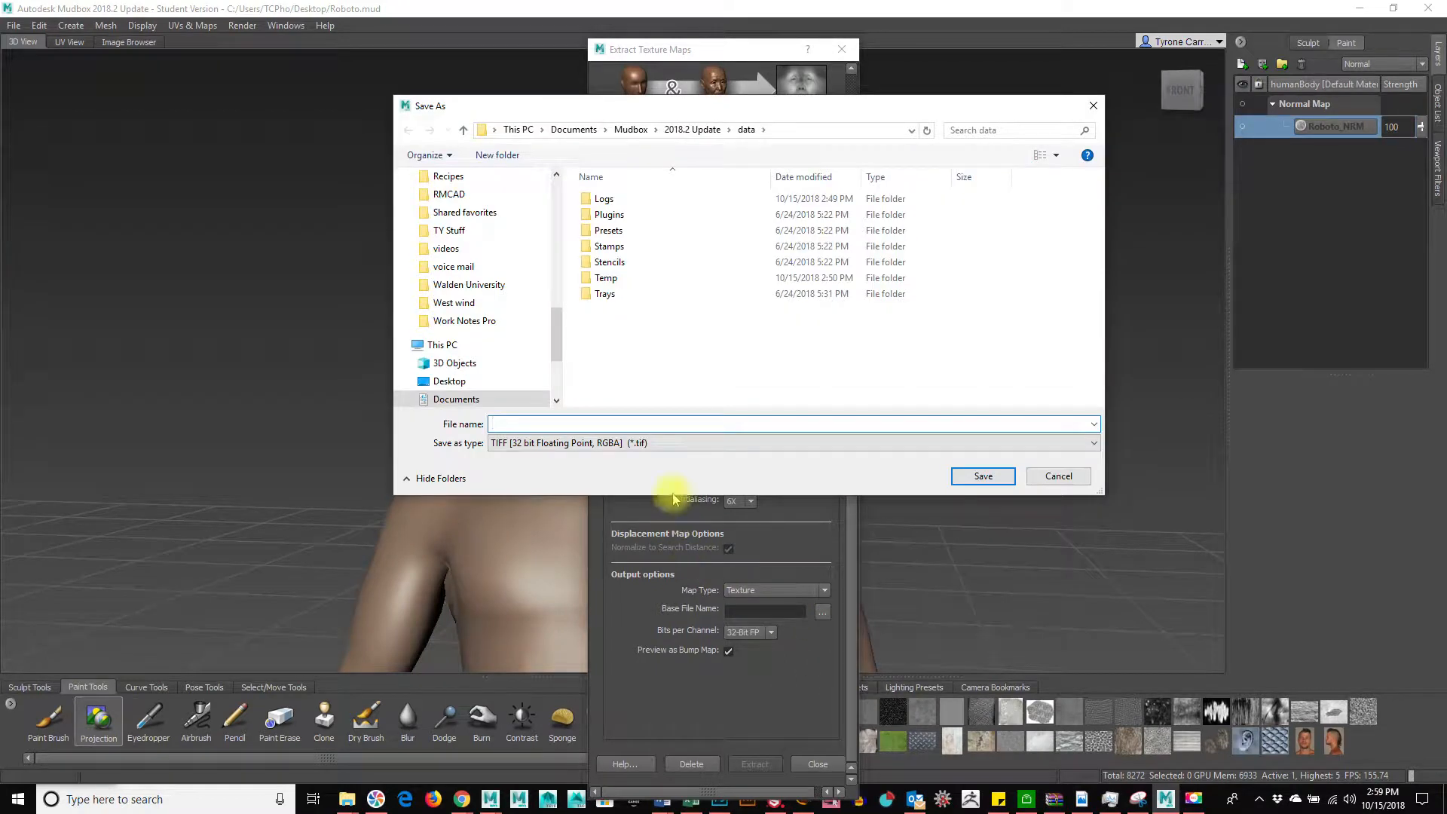
left_click(670, 447)
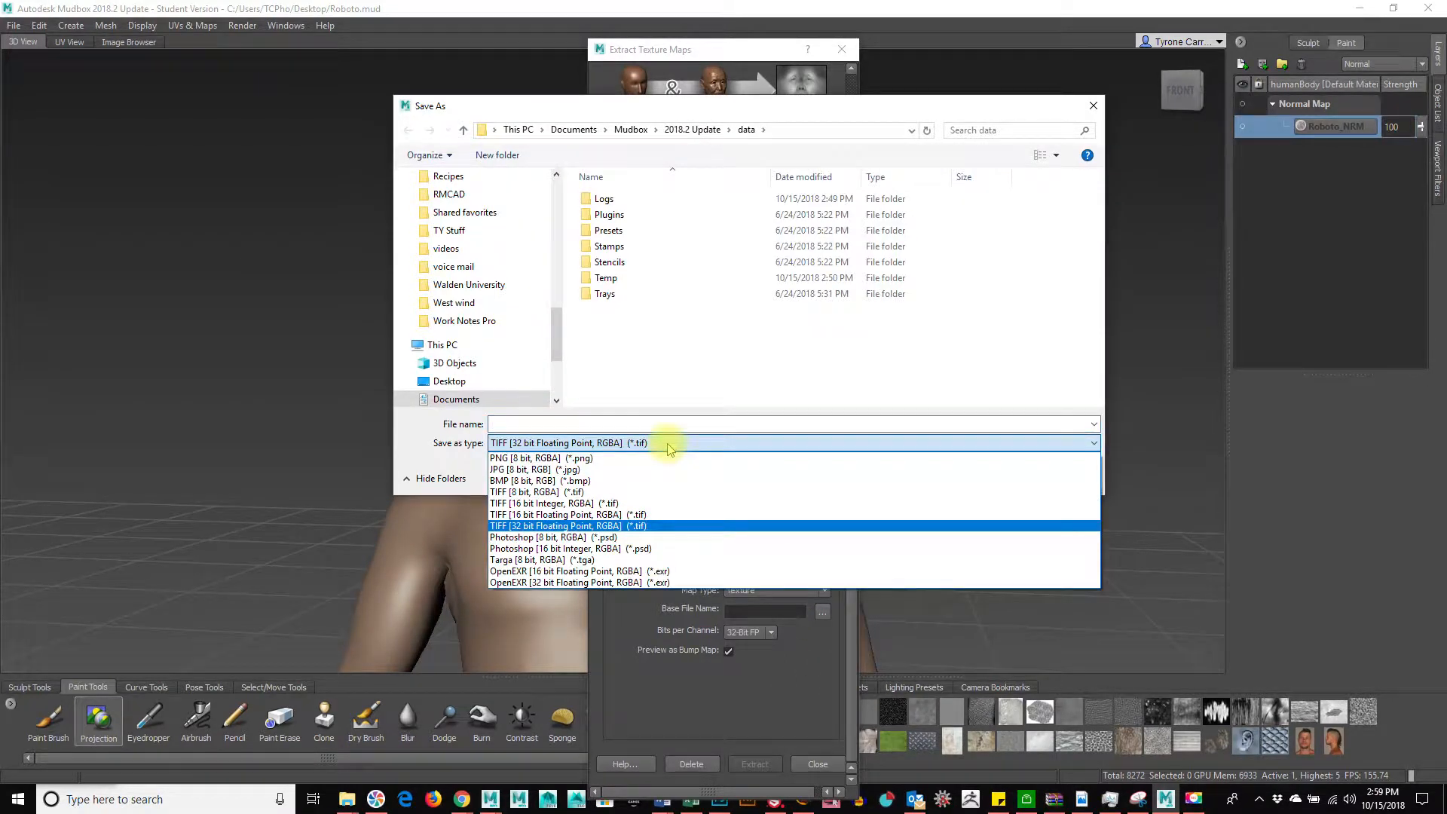
left_click(548, 583)
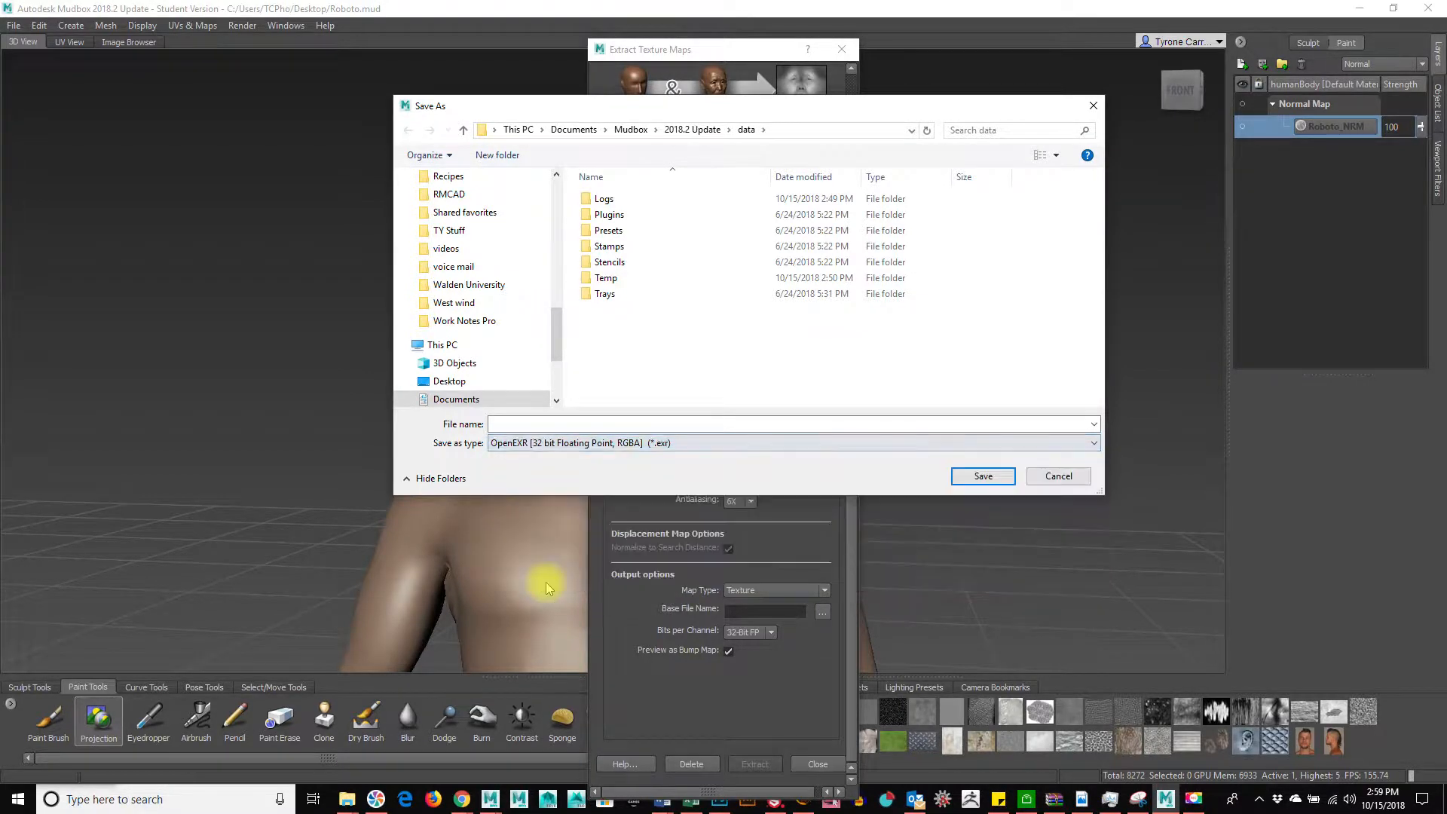
left_click(581, 423)
left_click(581, 422)
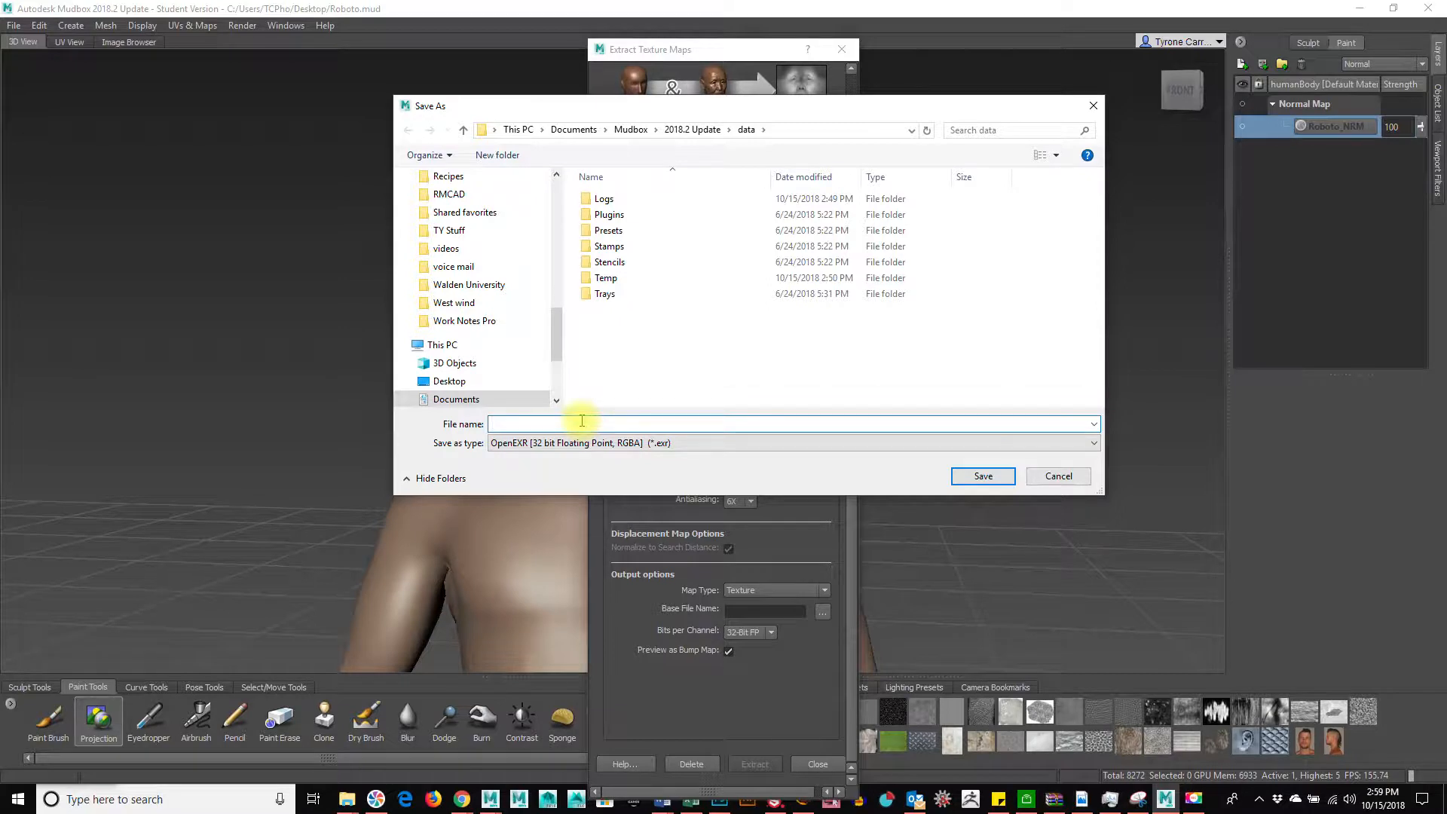
type("Roboto")
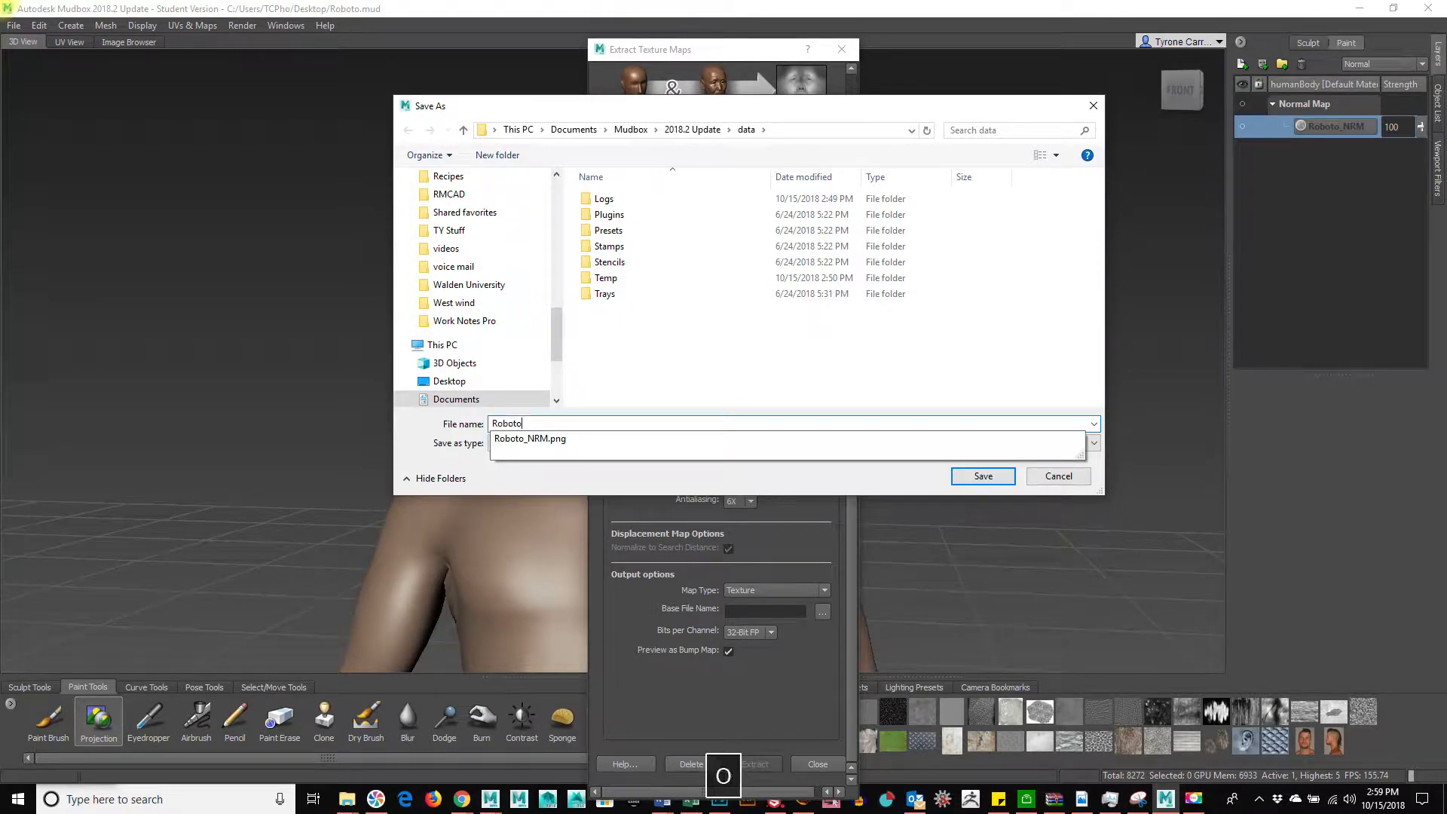
type("_DSP")
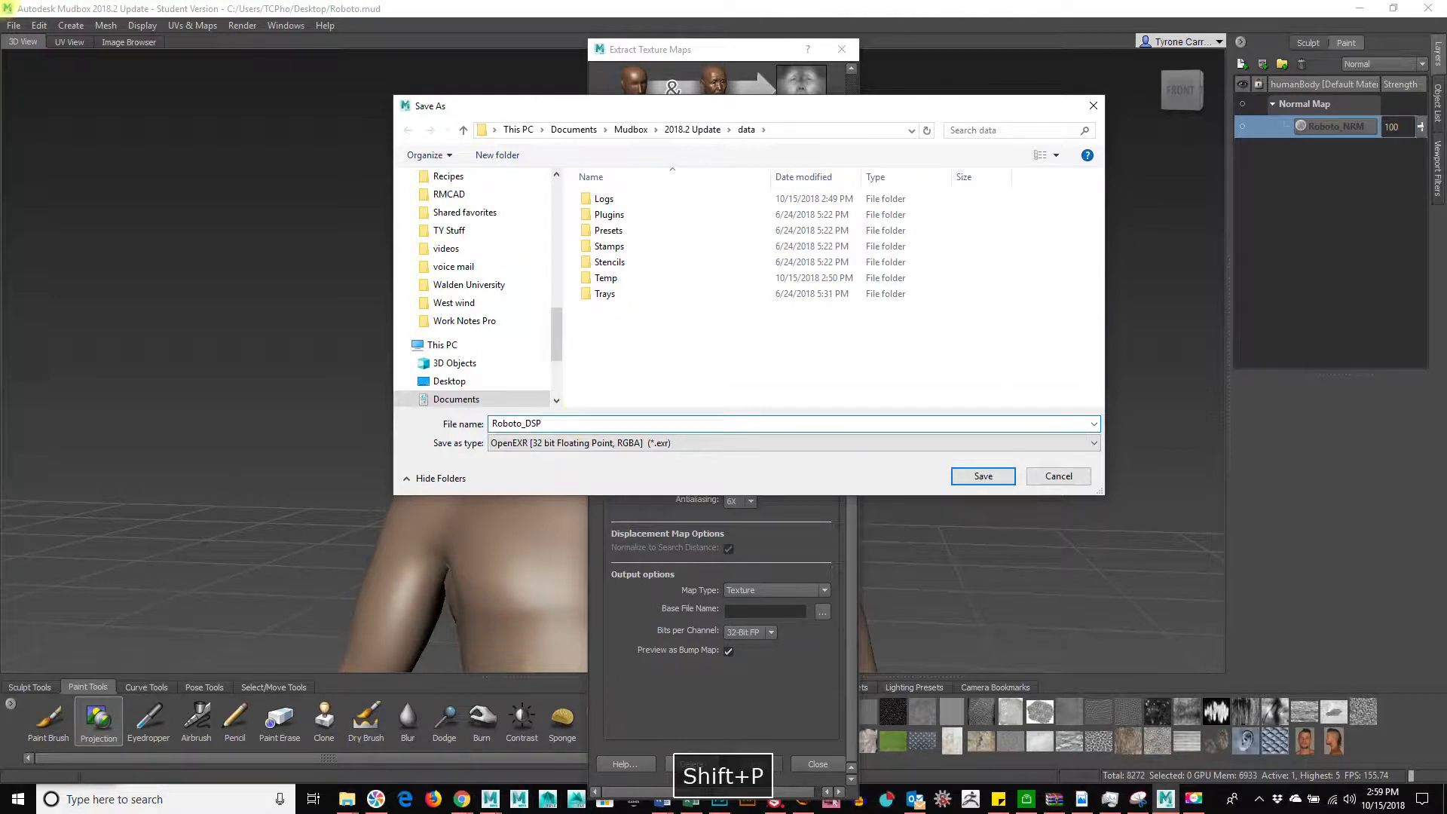
left_click(983, 475)
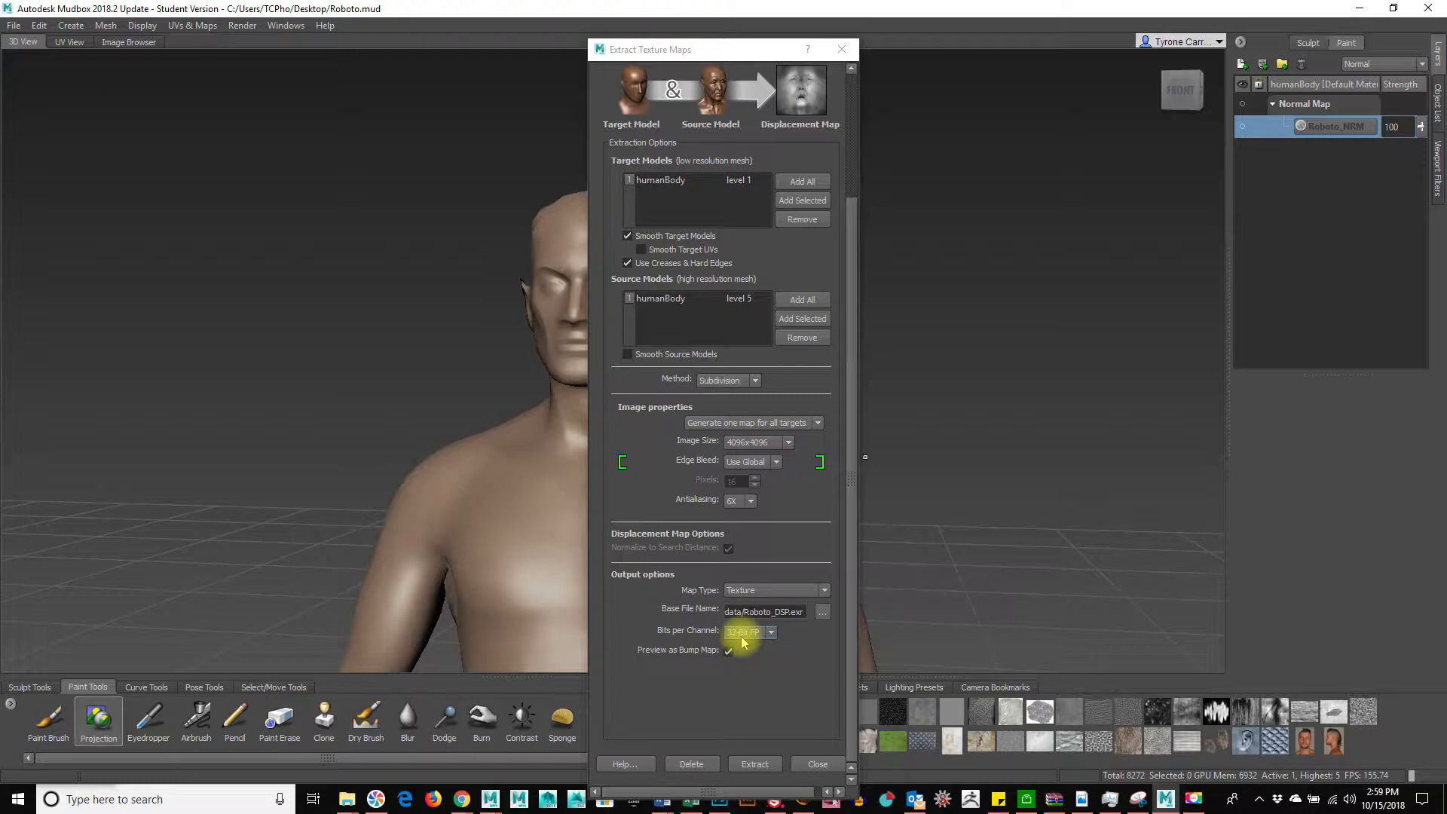
Extract the displacement map and dismiss the completion message and results list
left_click(755, 764)
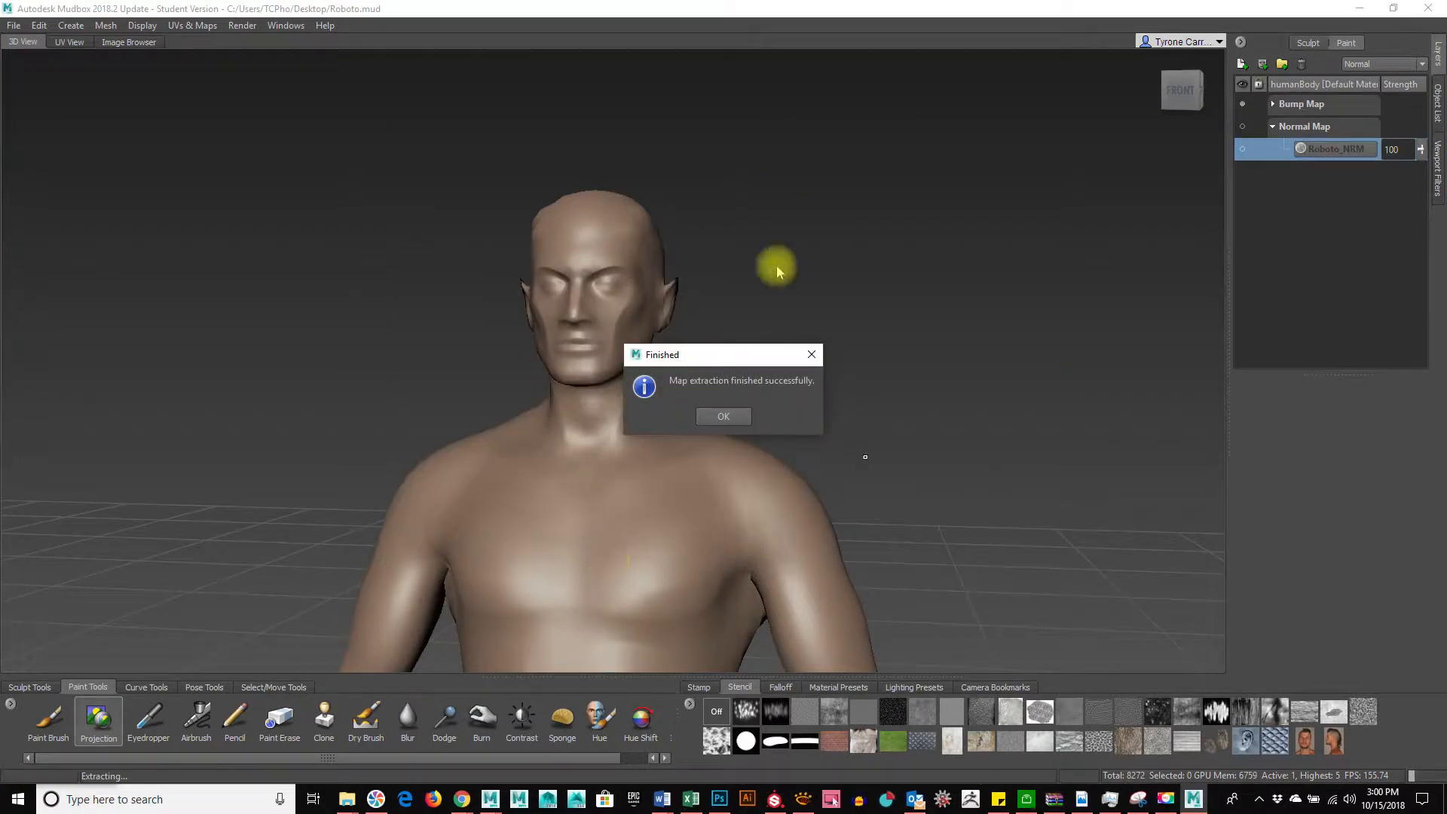
left_click(735, 417)
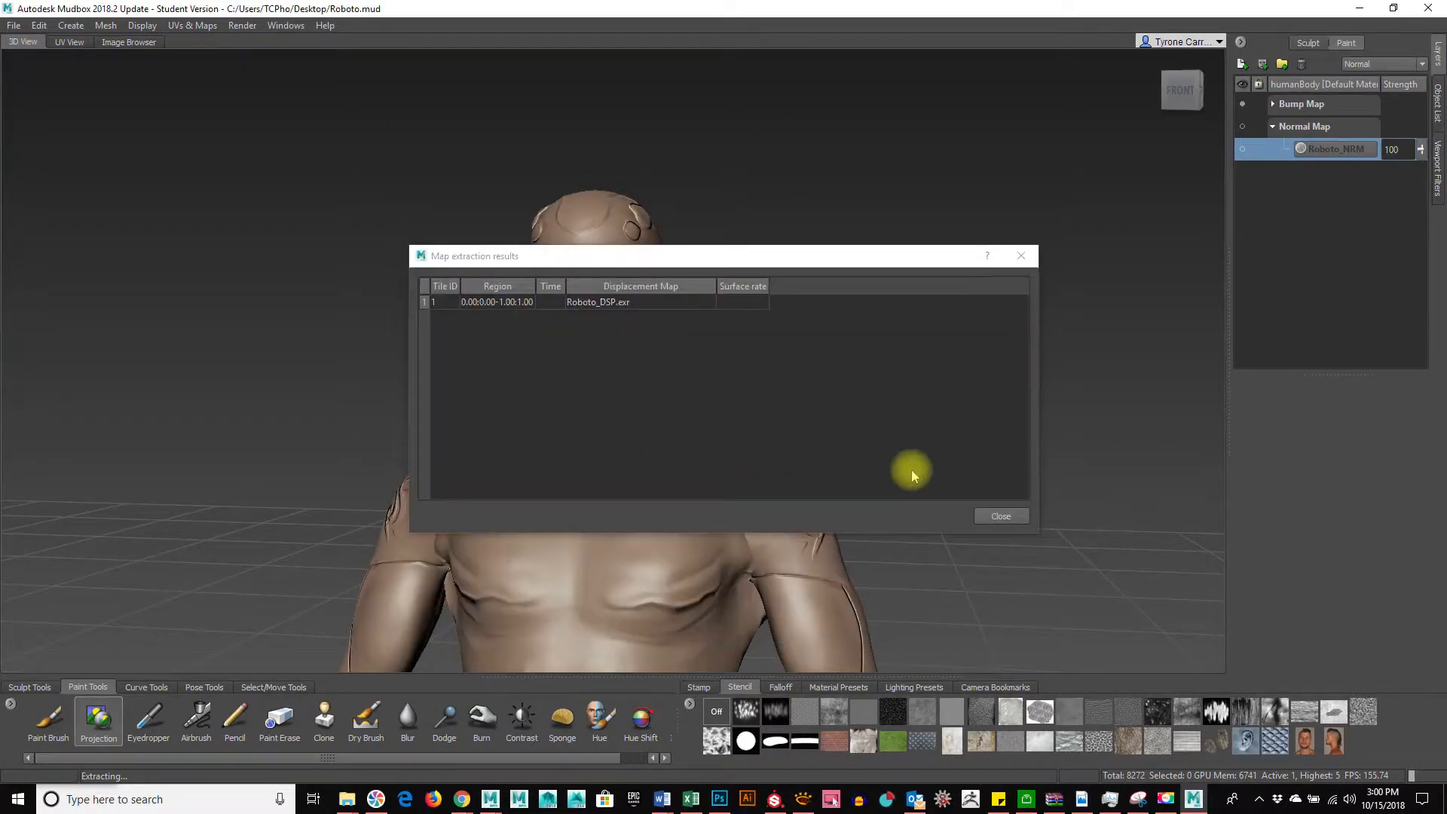
left_click(1000, 516)
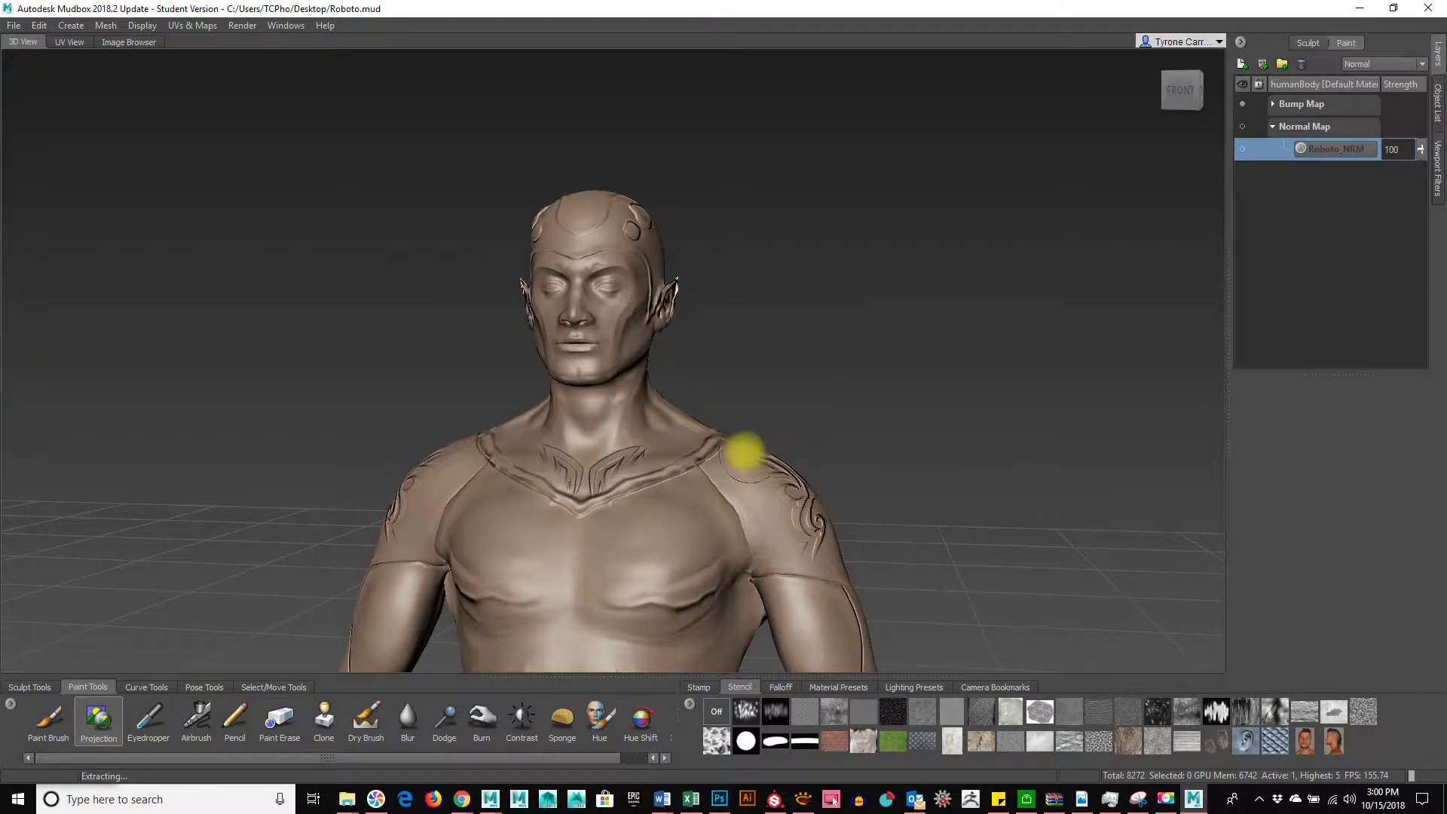
Compare the Bump Map and Normal Map channels on the head and shoulders by showing and hiding each one
left_click_drag(556, 430, 687, 492, "alt")
left_click_drag(674, 491, 791, 462, "alt")
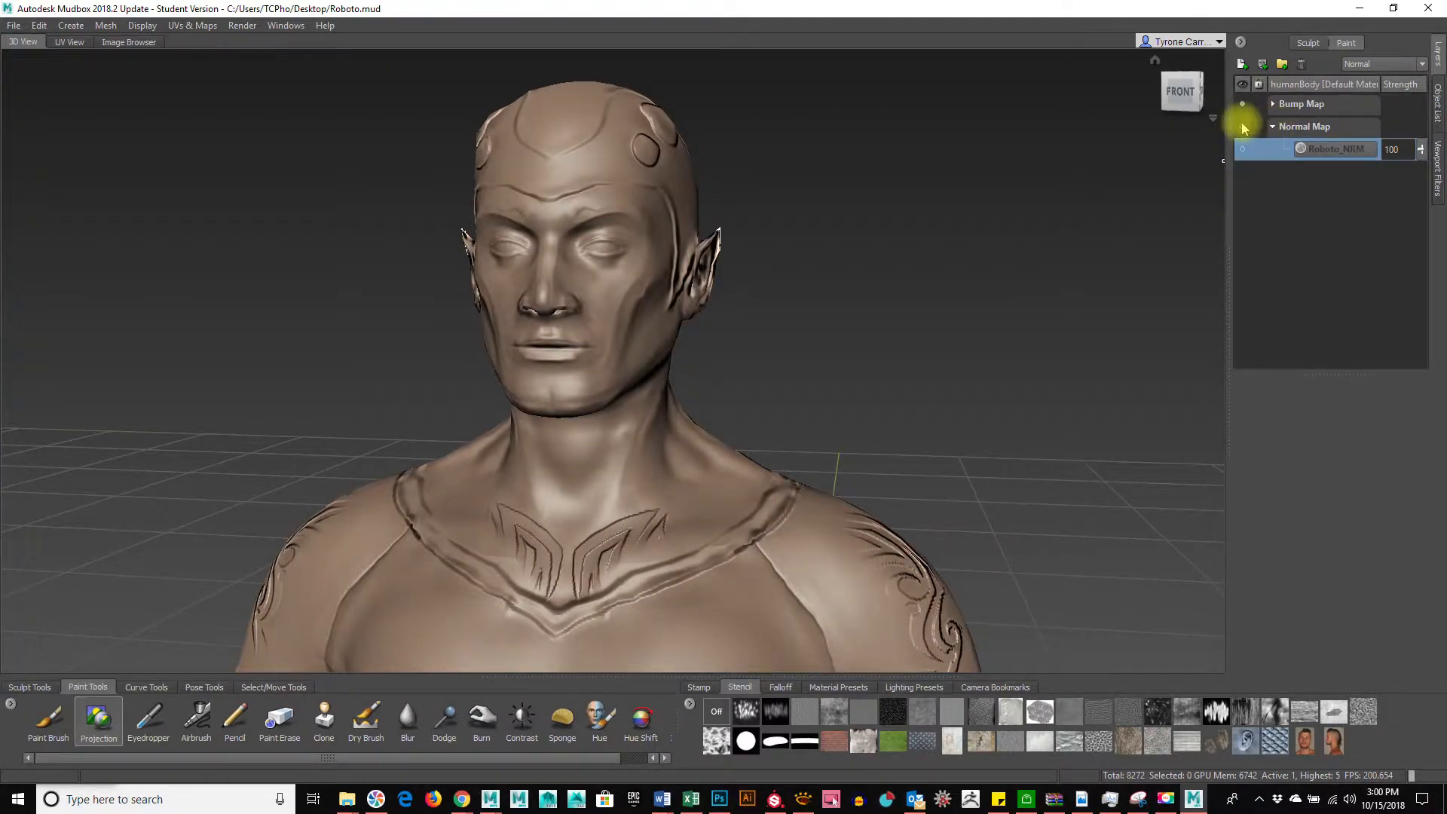
left_click(1244, 128)
left_click(1244, 105)
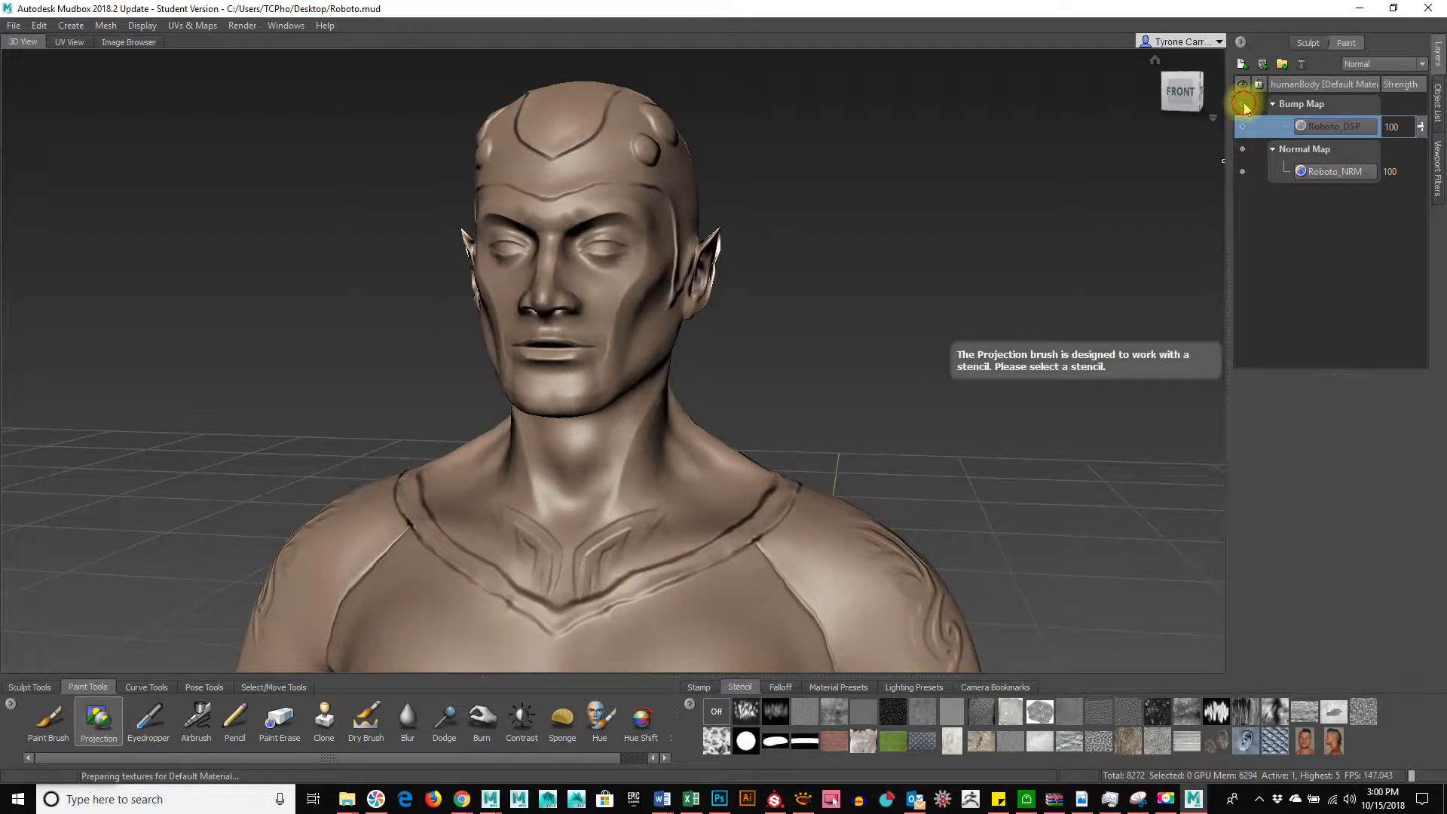
left_click(1243, 148)
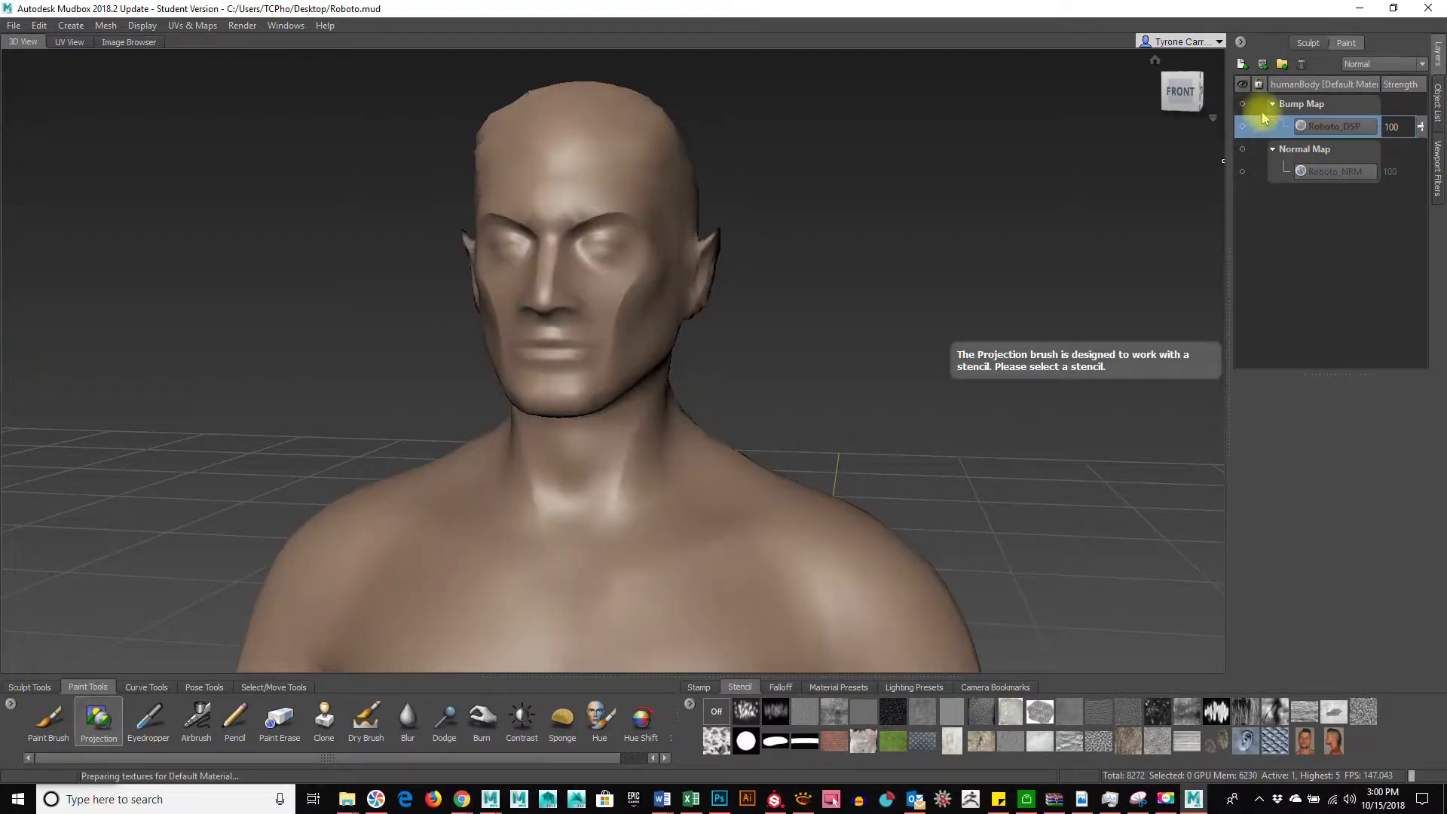
left_click(1244, 105)
Examine the Roboto_DSP bump preview on the body from several angles, and hide the Bump Map channel to compare
mouse_move(895, 278)
left_mouse_down("alt")
mouse_move(571, 298)
mouse_move(959, 297)
mouse_move(872, 294)
mouse_move(1066, 260)
left_mouse_up("alt")
right_click_drag(1065, 260, 556, 394, "alt")
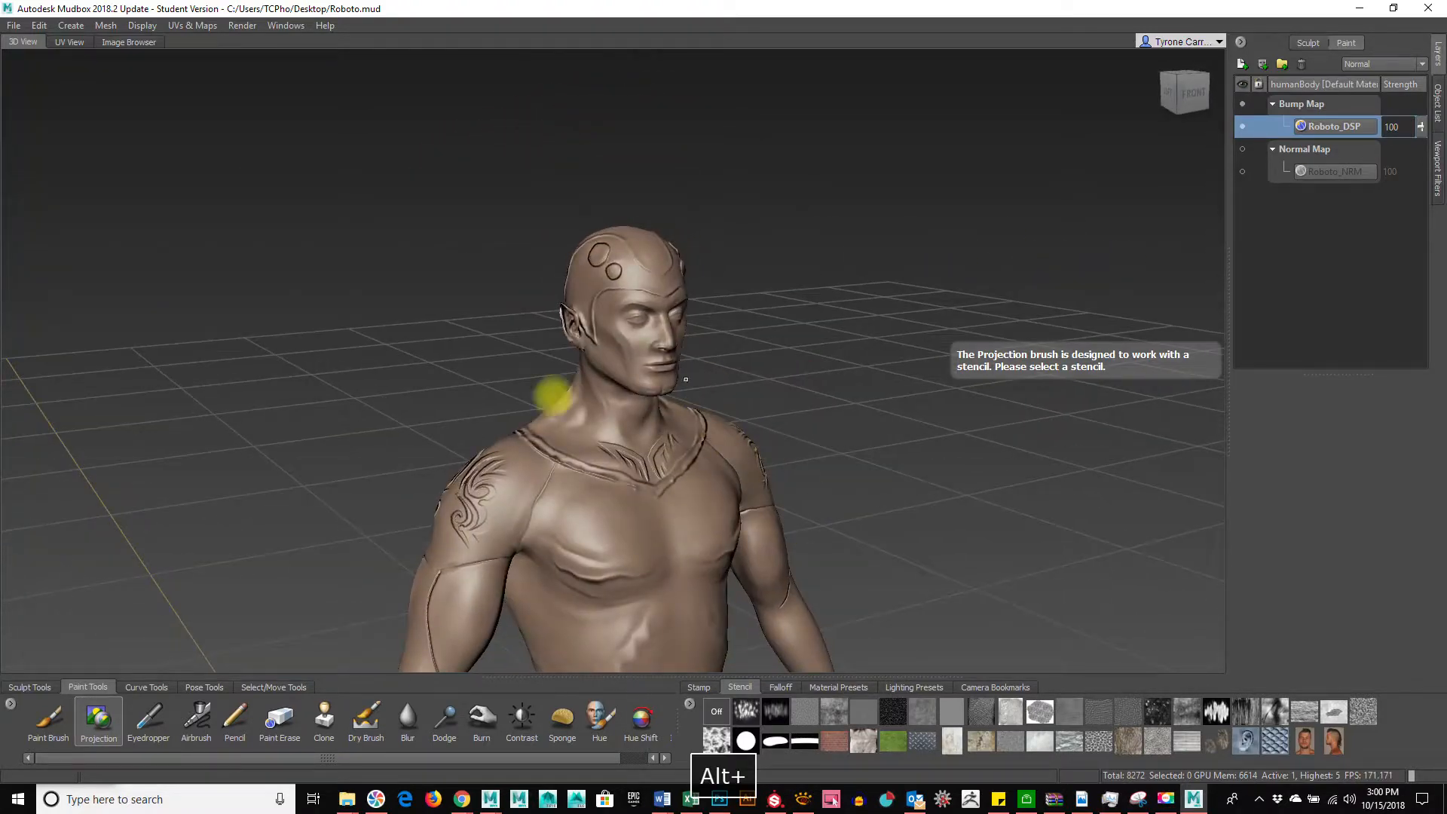
middle_click_drag(731, 545, 705, 302, "alt")
left_click_drag(756, 508, 671, 489, "alt")
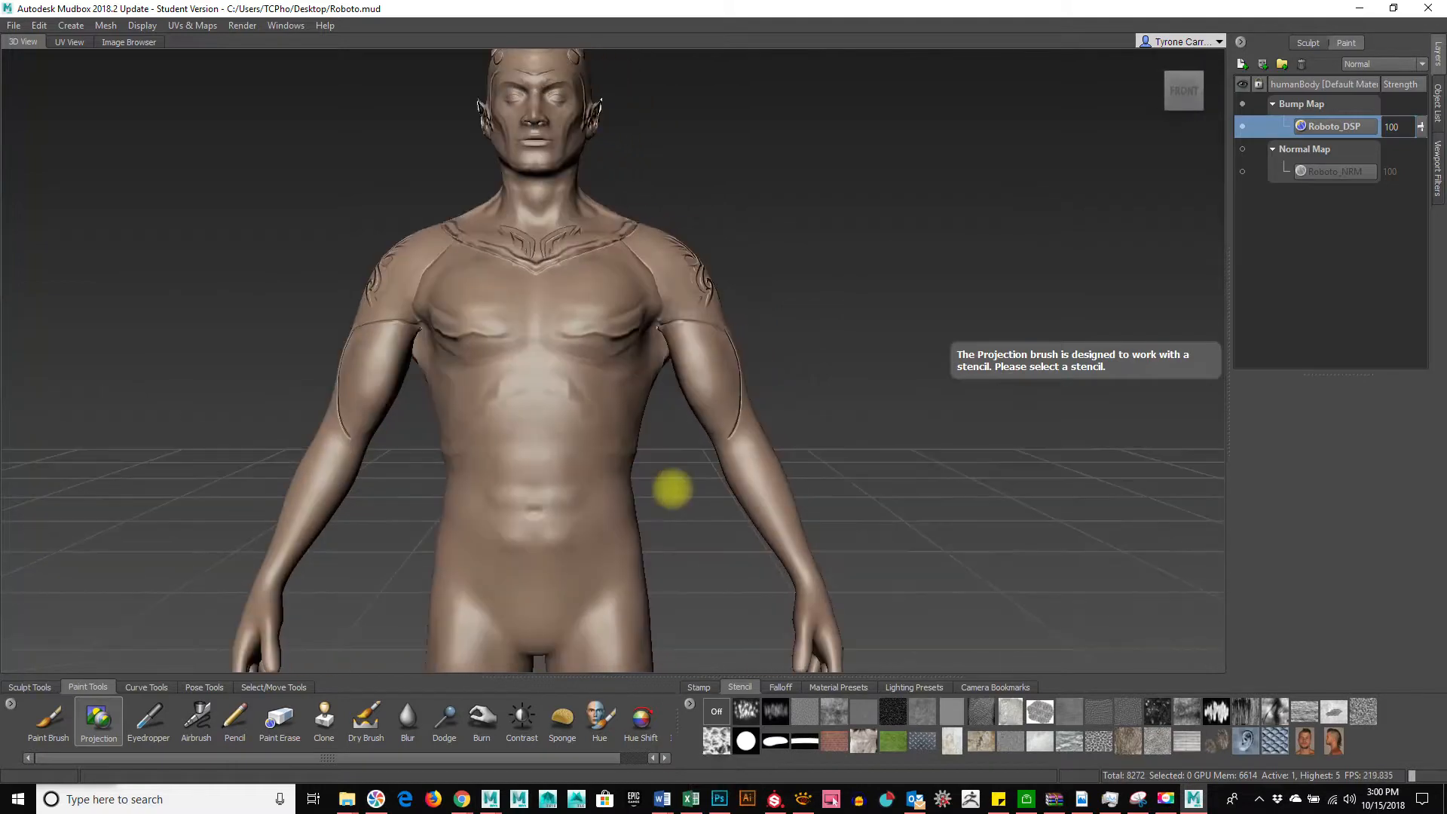
middle_click_drag(707, 317, 691, 437, "alt")
left_click_drag(690, 437, 982, 313, "alt")
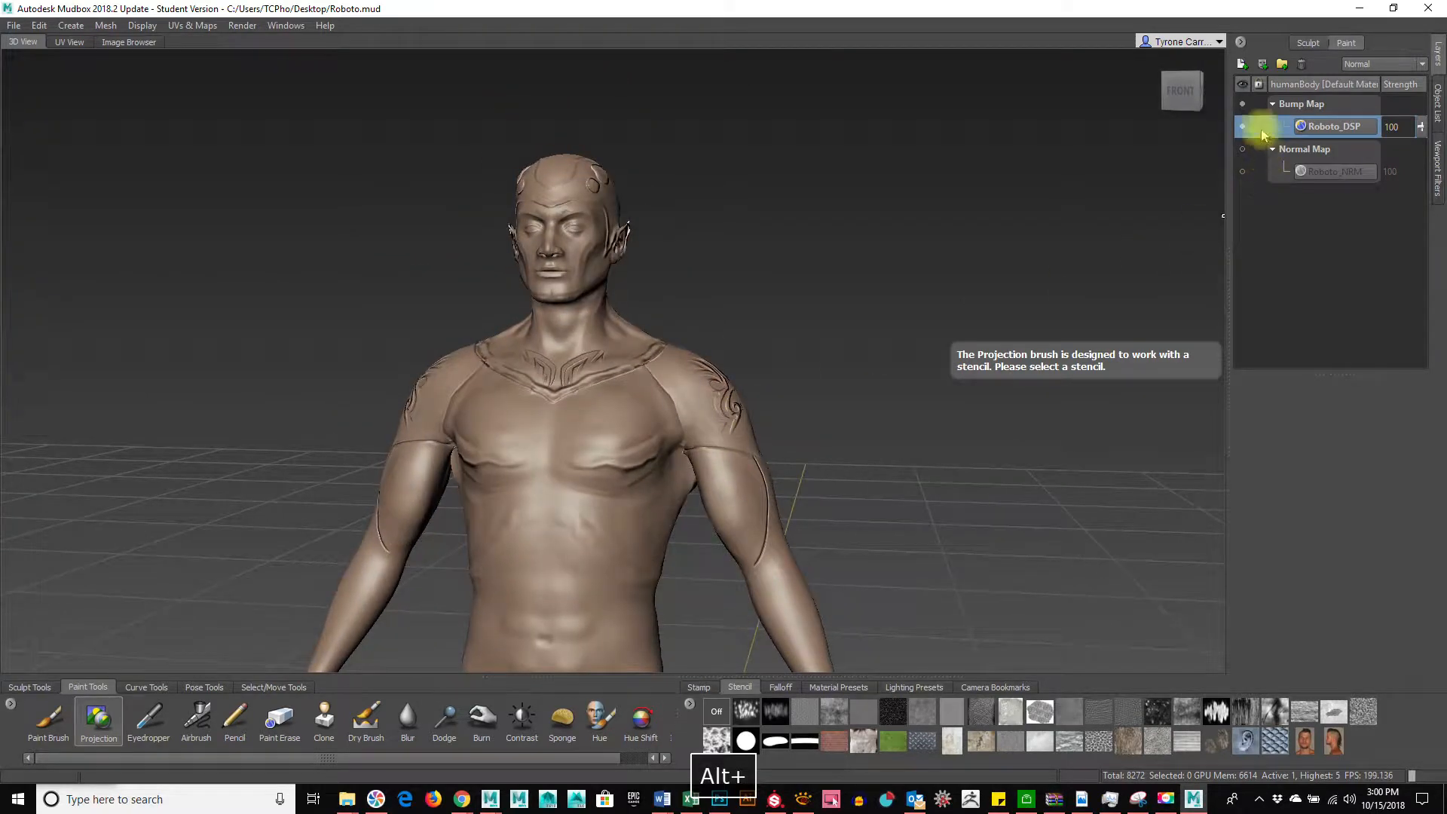
left_click(1242, 105)
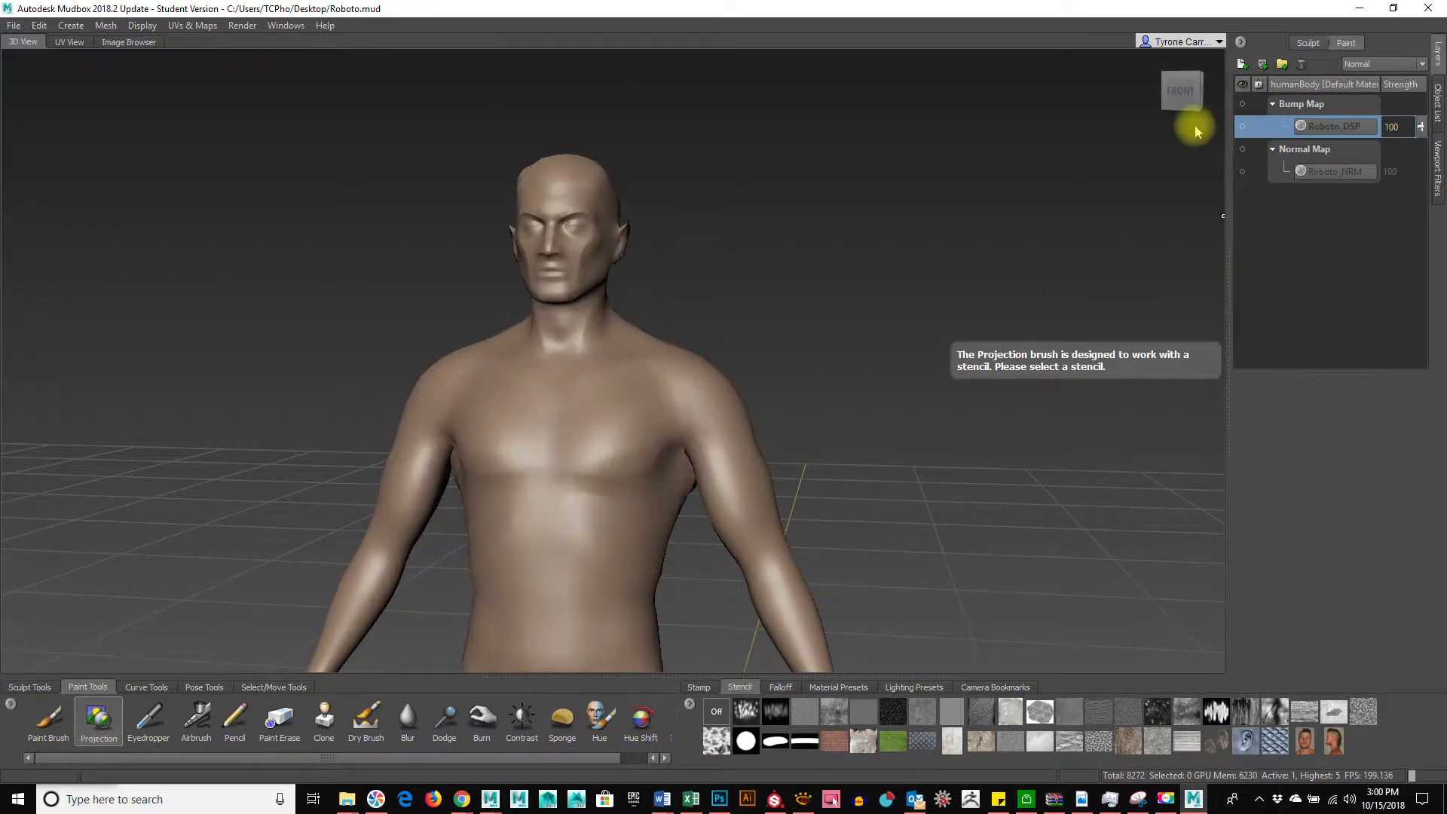
Select the humanBody mesh in the scene list and step through its subdivision levels, returning to level 1
left_click_drag(876, 224, 857, 242, "alt")
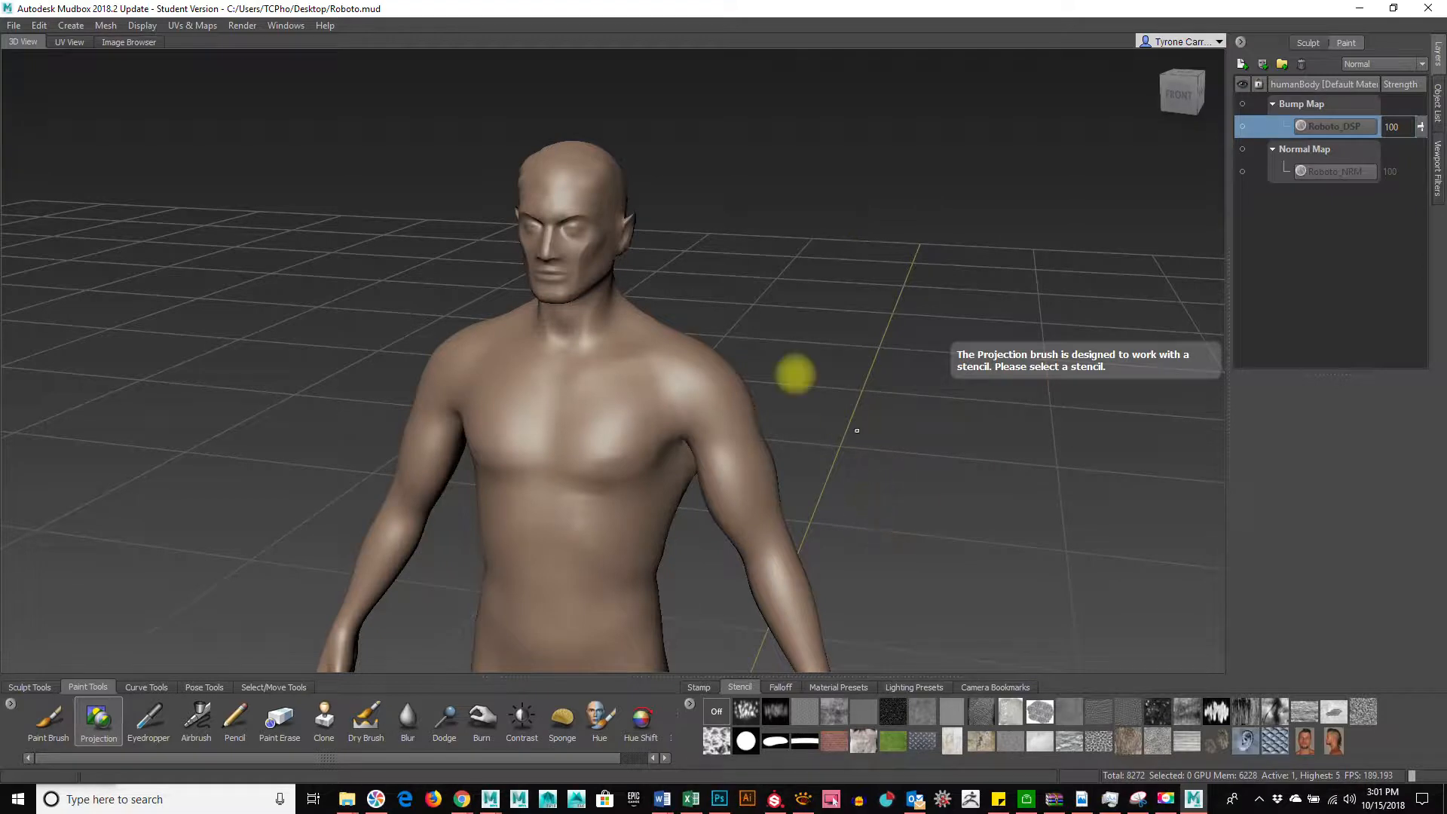
left_click_drag(609, 423, 604, 507, "alt")
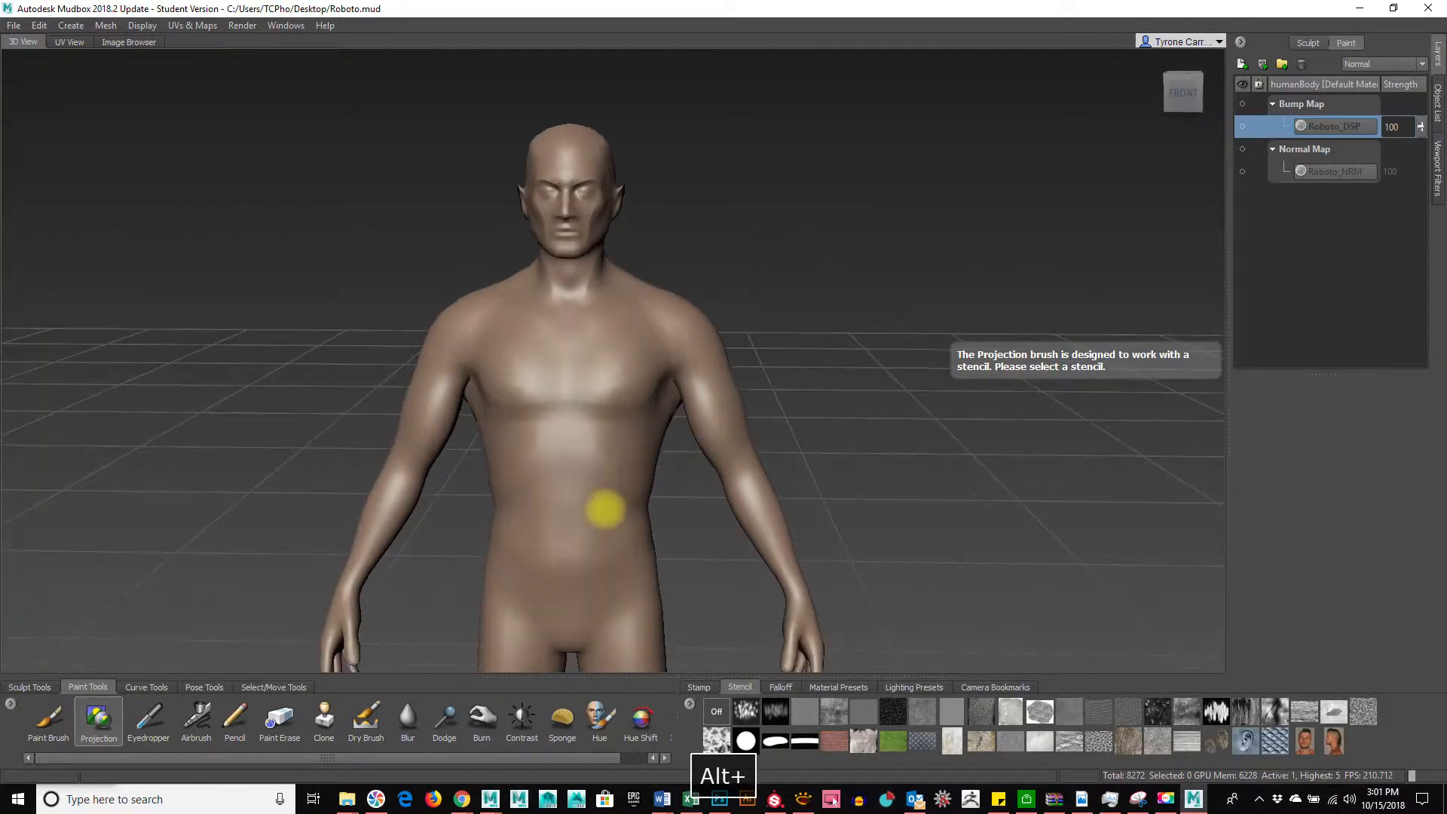
left_click(1437, 105)
left_click(1328, 217)
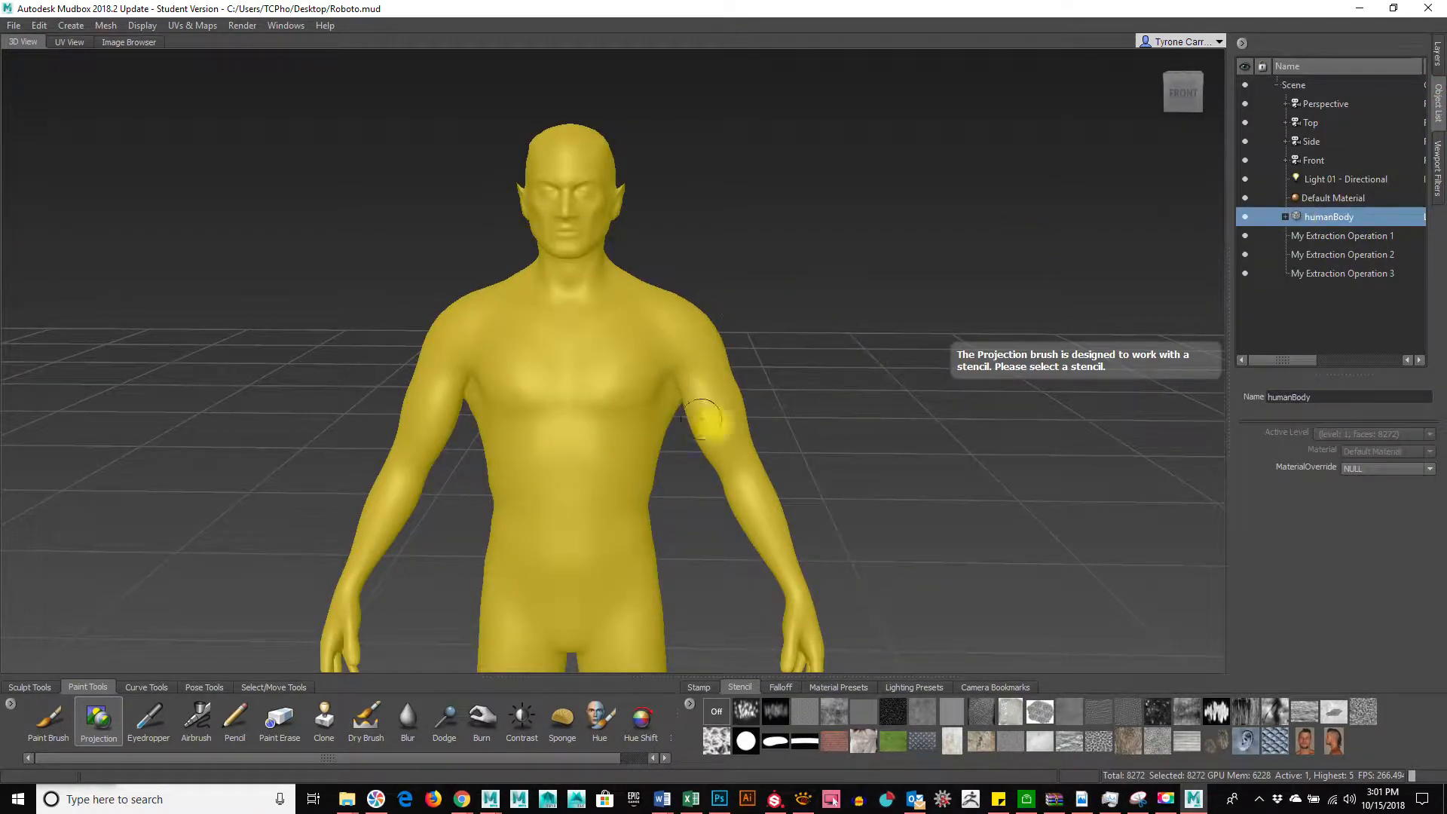
key("Page_Up")
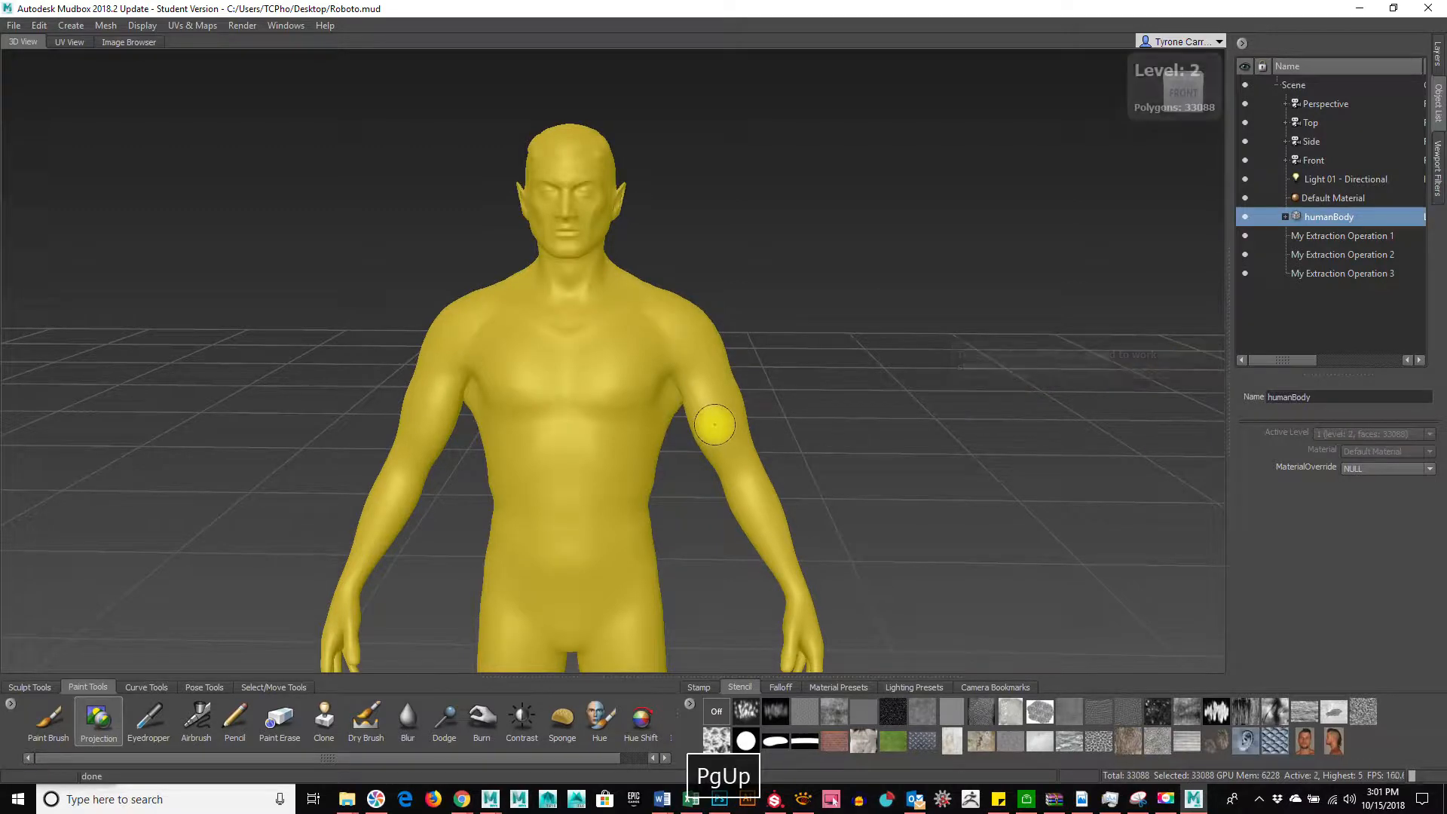
key("Page_Up")
key("Page_Down")
key("Page_Down")
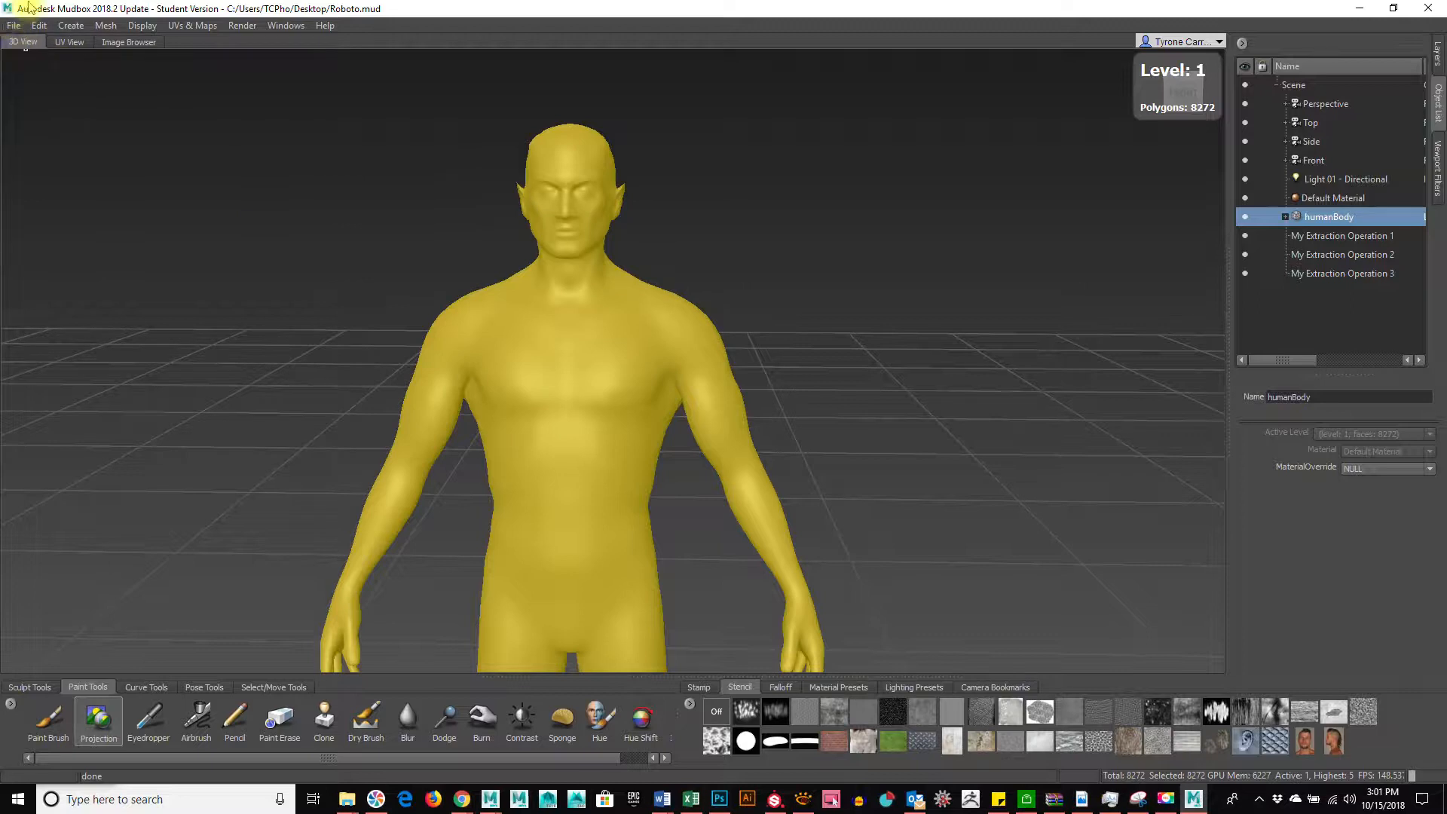
Start exporting the selected mesh and browse to the scenes folder of the Ohlone-_Texture_for_3D project
left_click(13, 26)
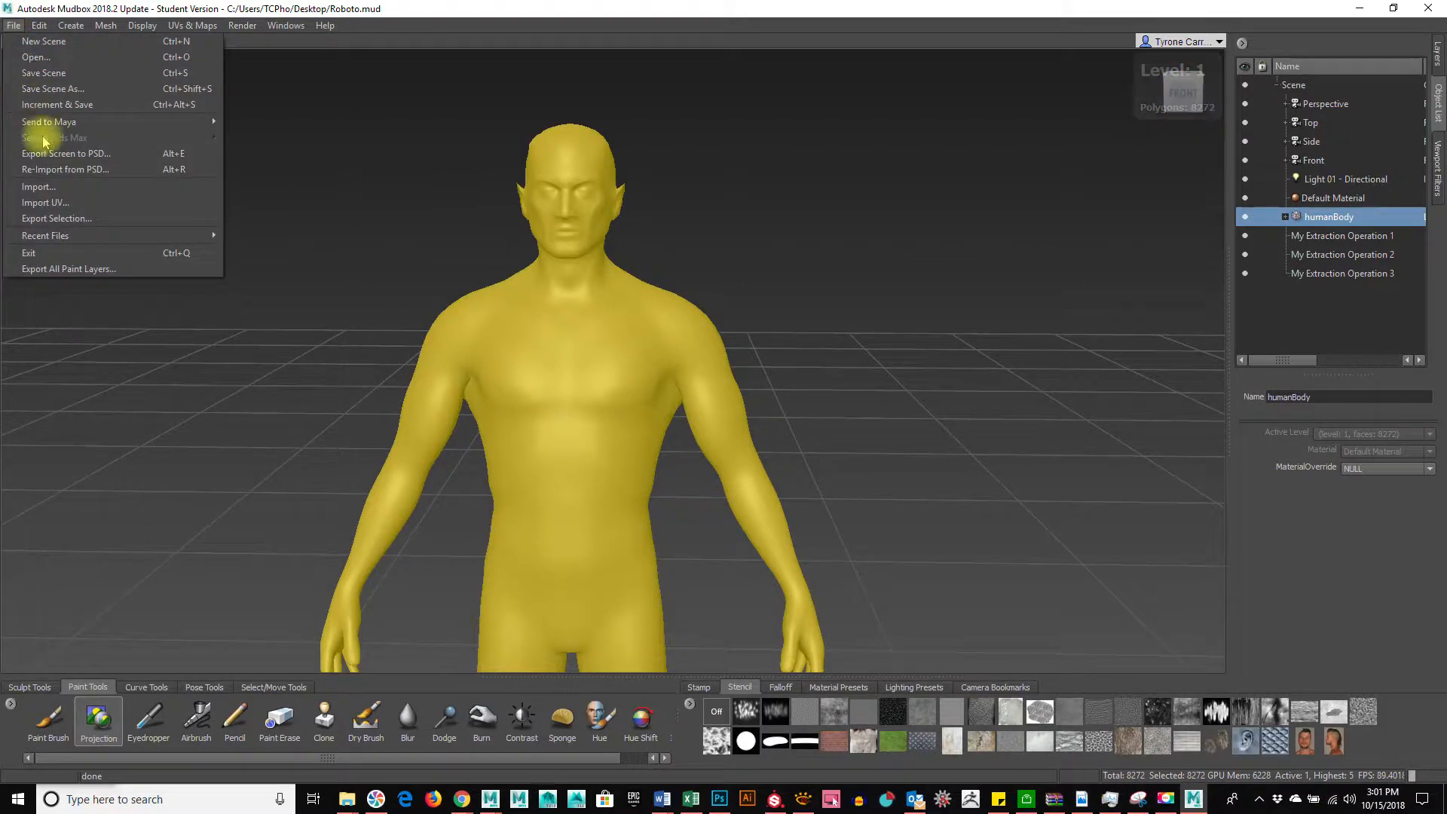
left_click(52, 219)
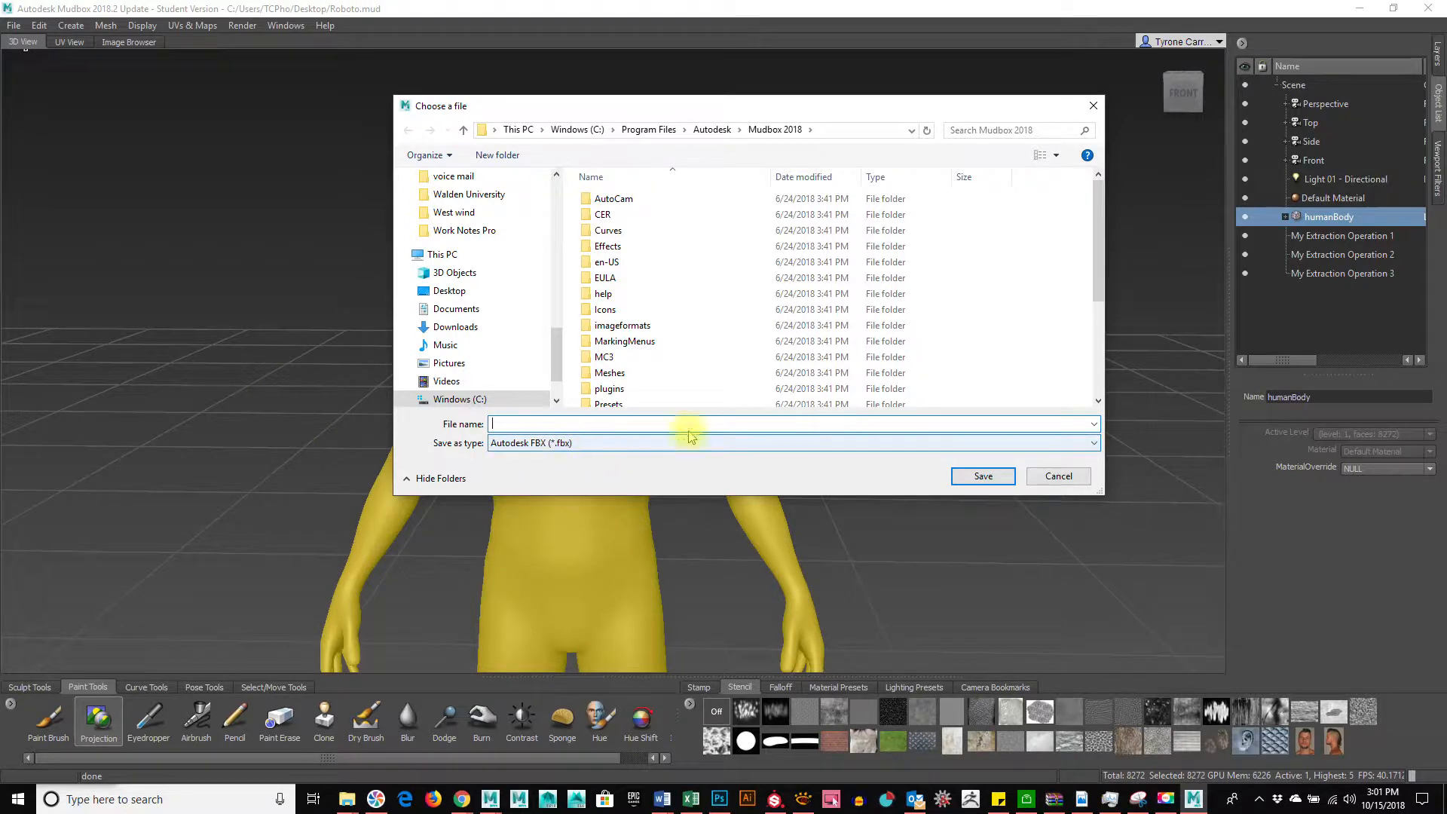
scroll(556, 178, "up", 10)
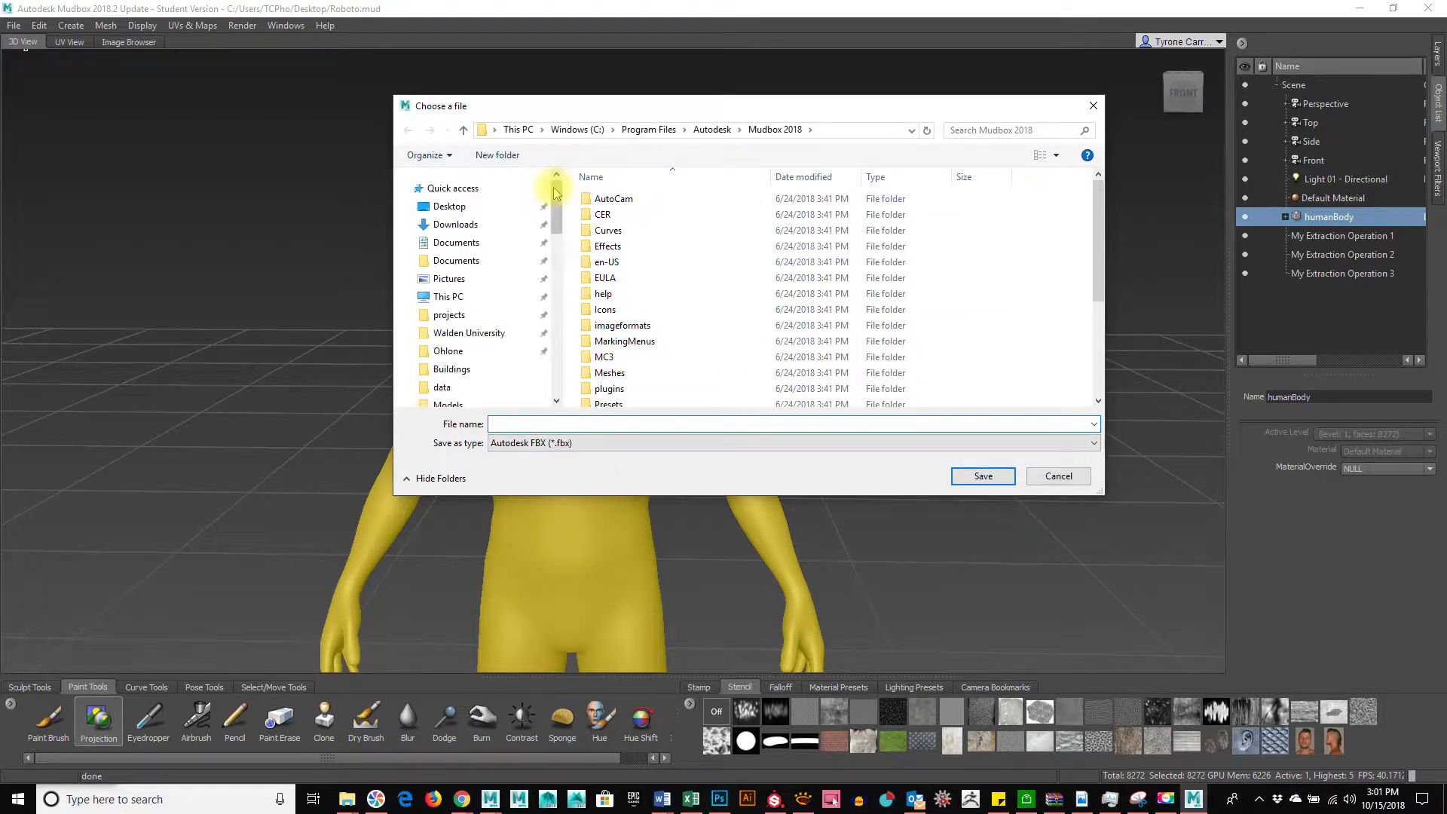
left_click(490, 188)
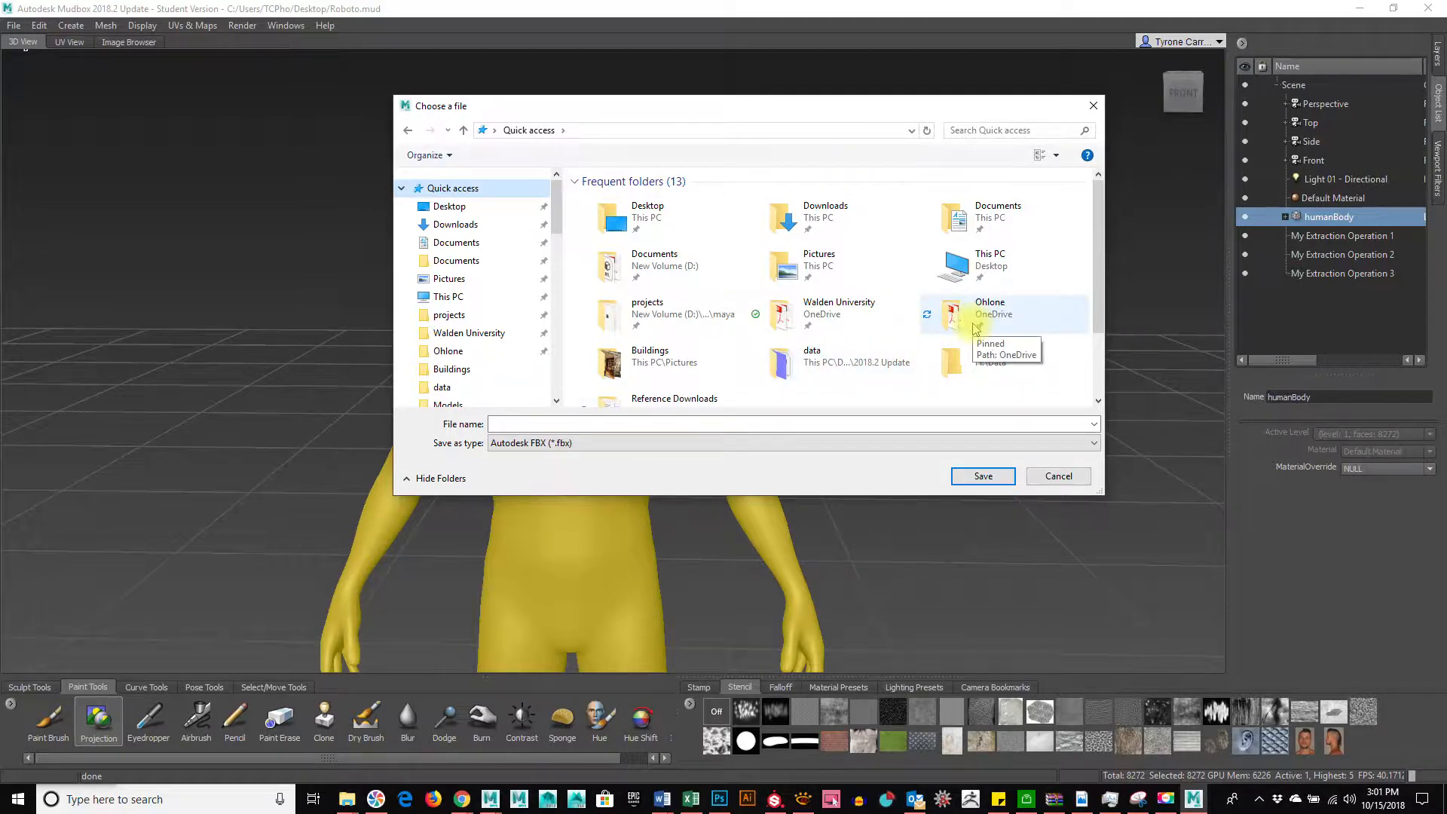
scroll(772, 365, "down", 3)
scroll(772, 365, "up", 3)
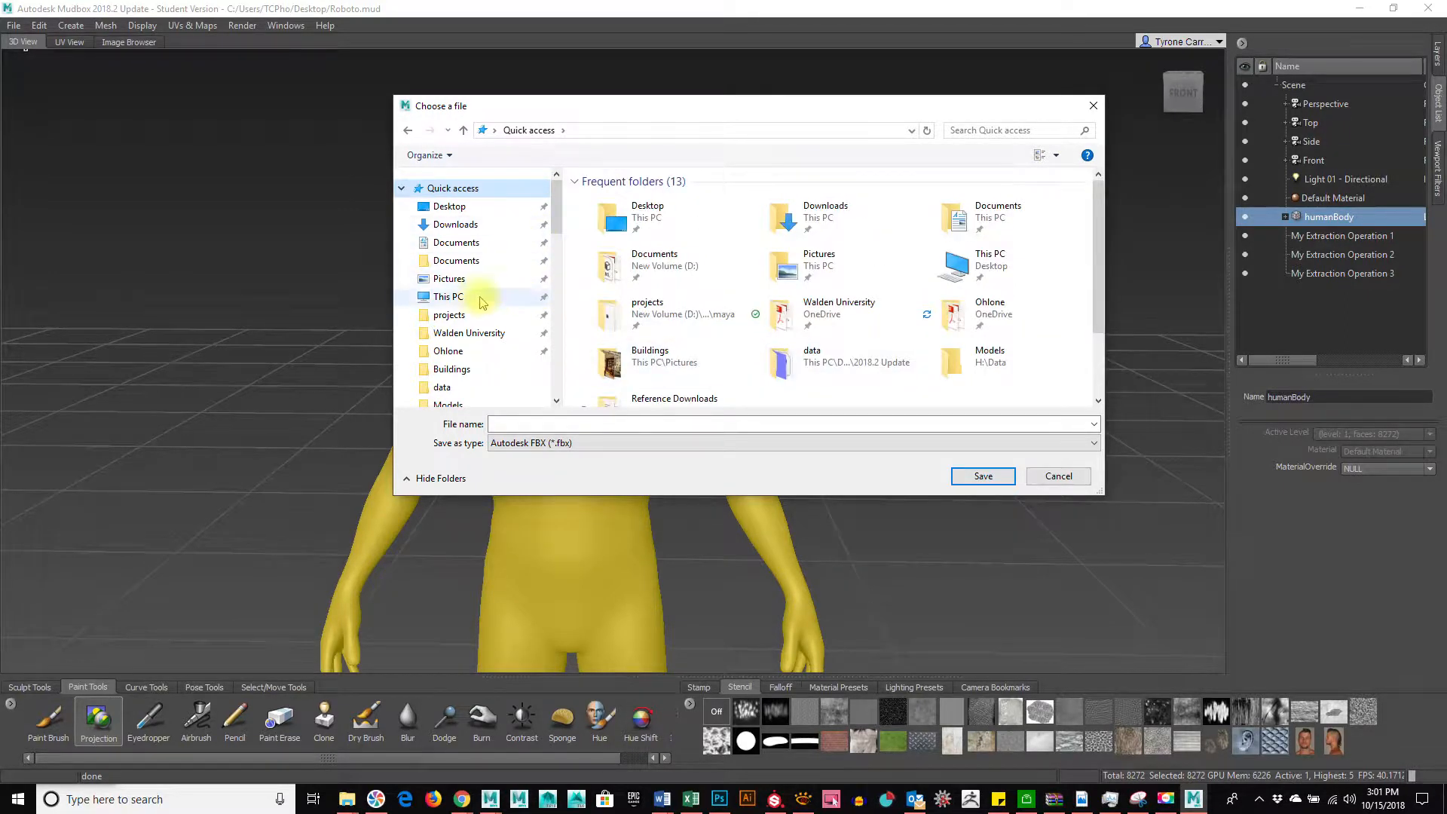
scroll(452, 373, "down", 1)
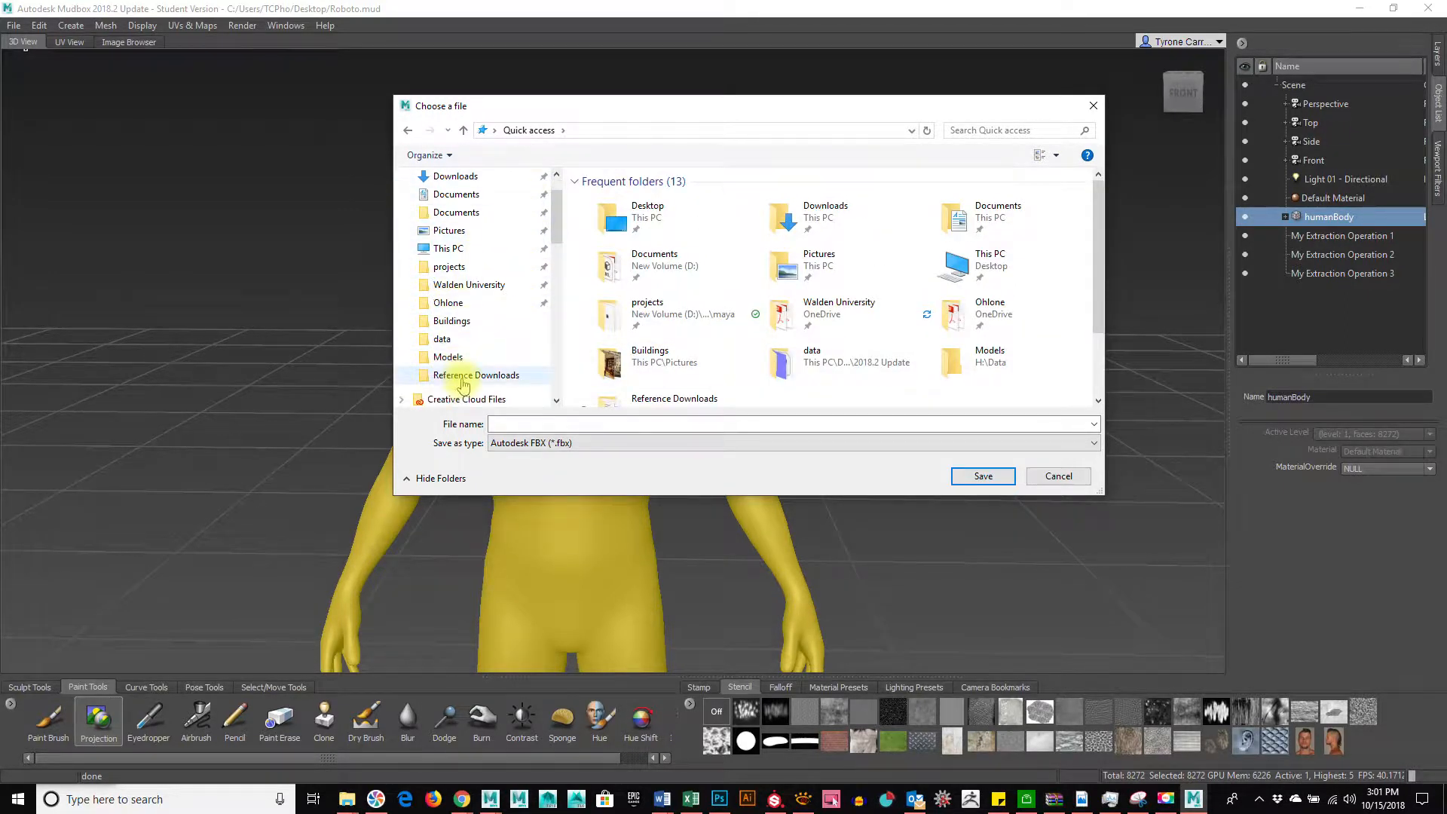
left_click(456, 271)
left_click(649, 282)
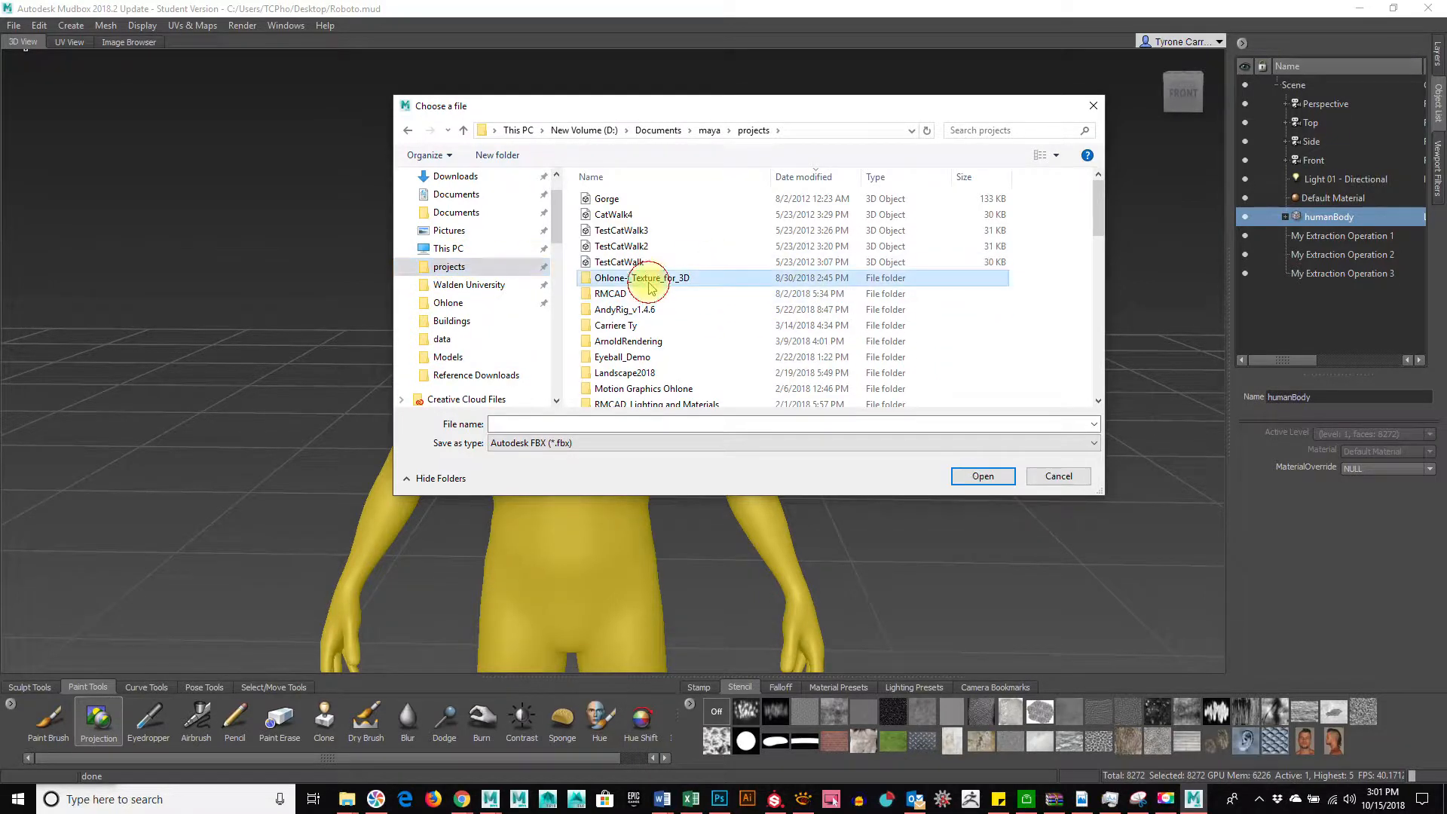
double_click(649, 283)
left_click(641, 343)
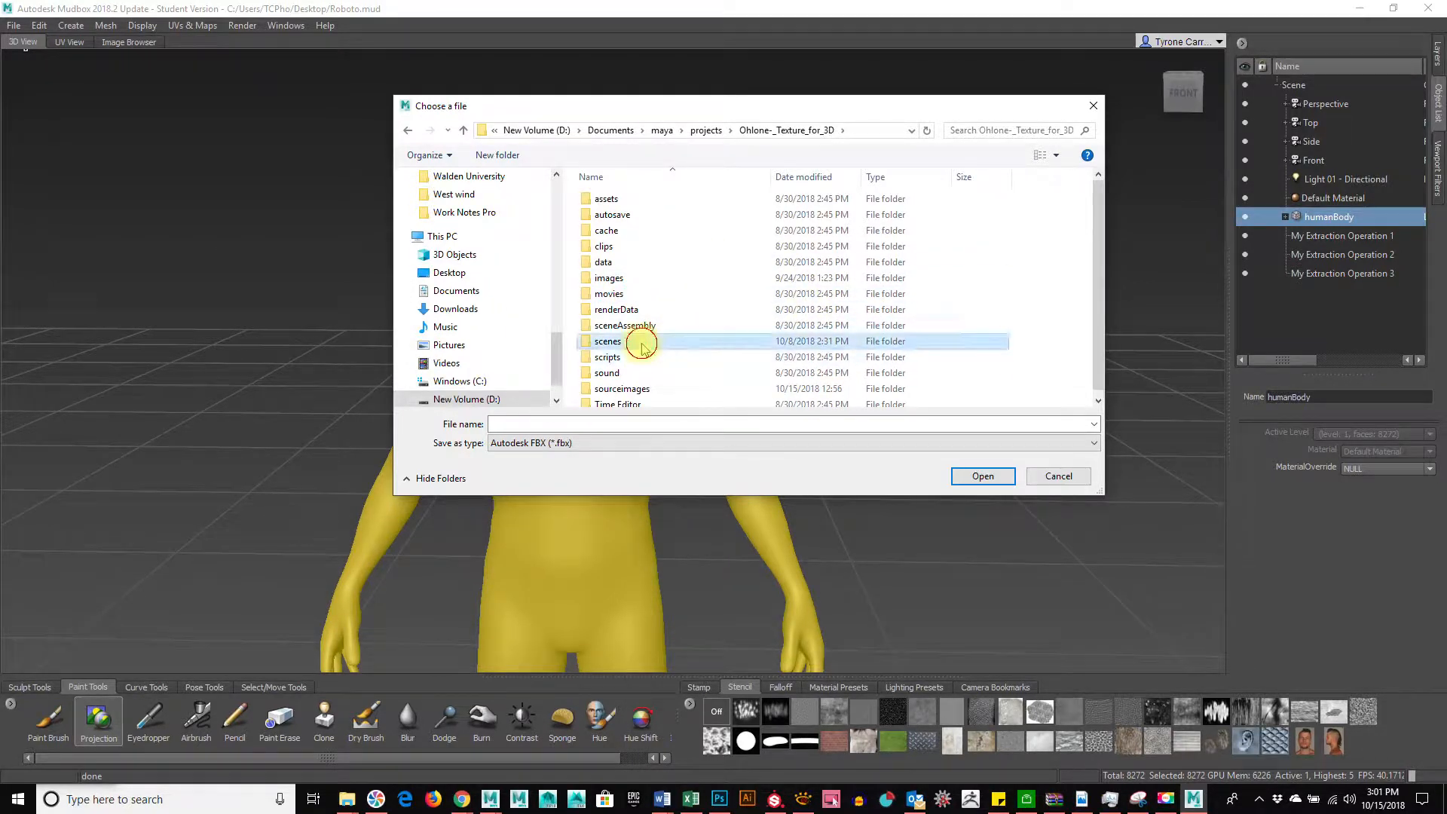
double_click(642, 343)
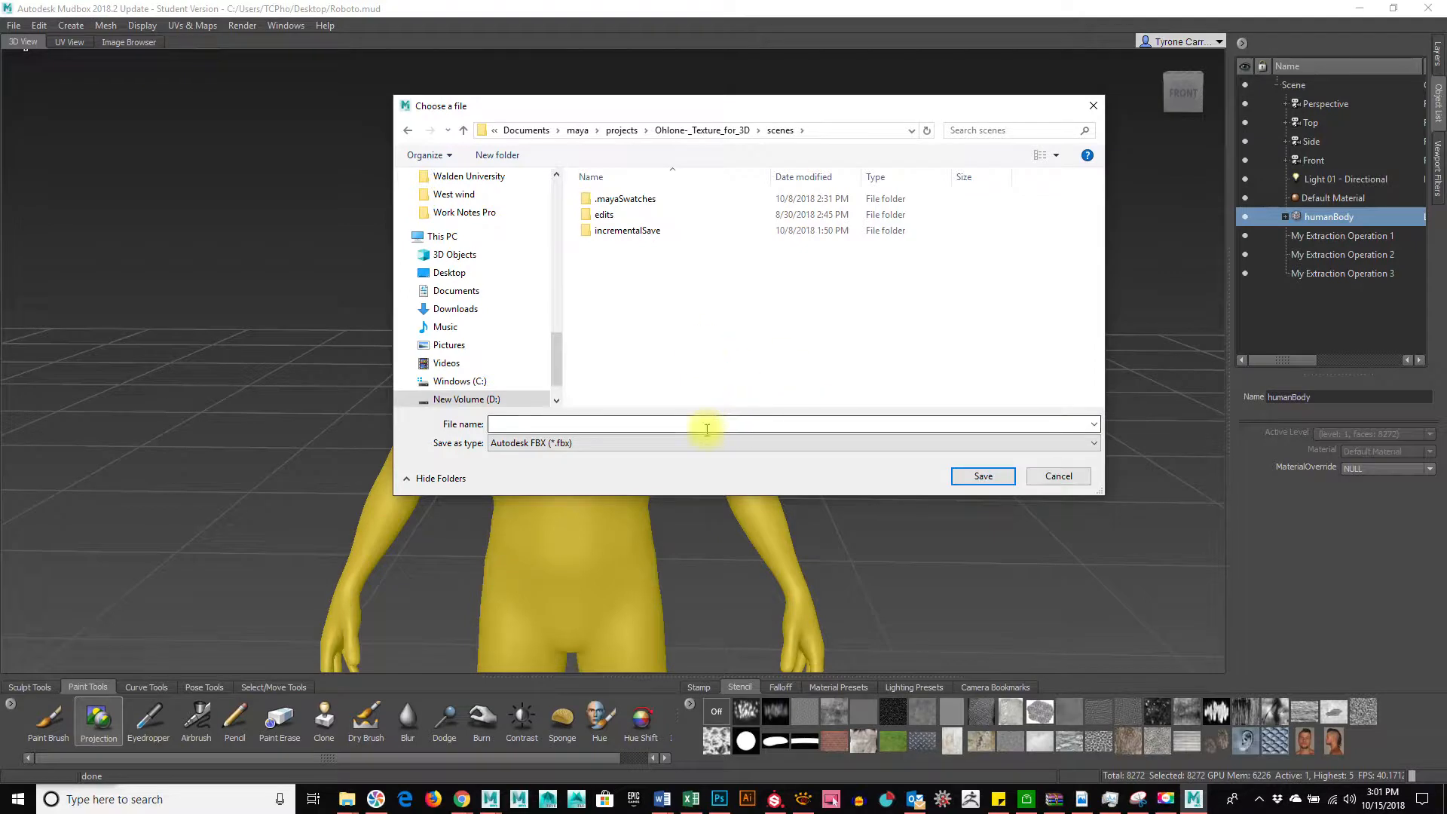
Name the export Roboto_LV1 and save it as an Autodesk FBX file
type("Robo")
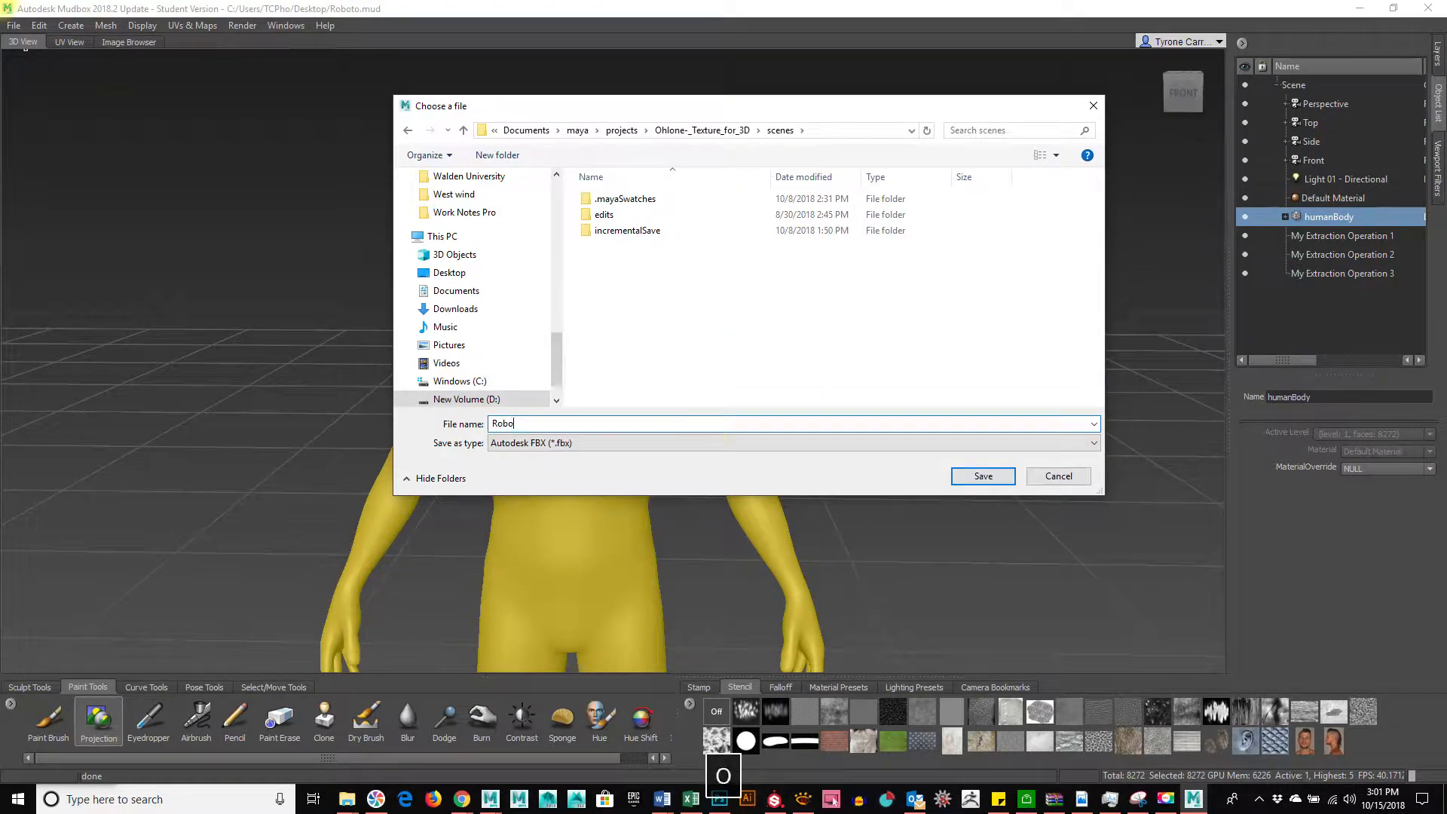
type("to_")
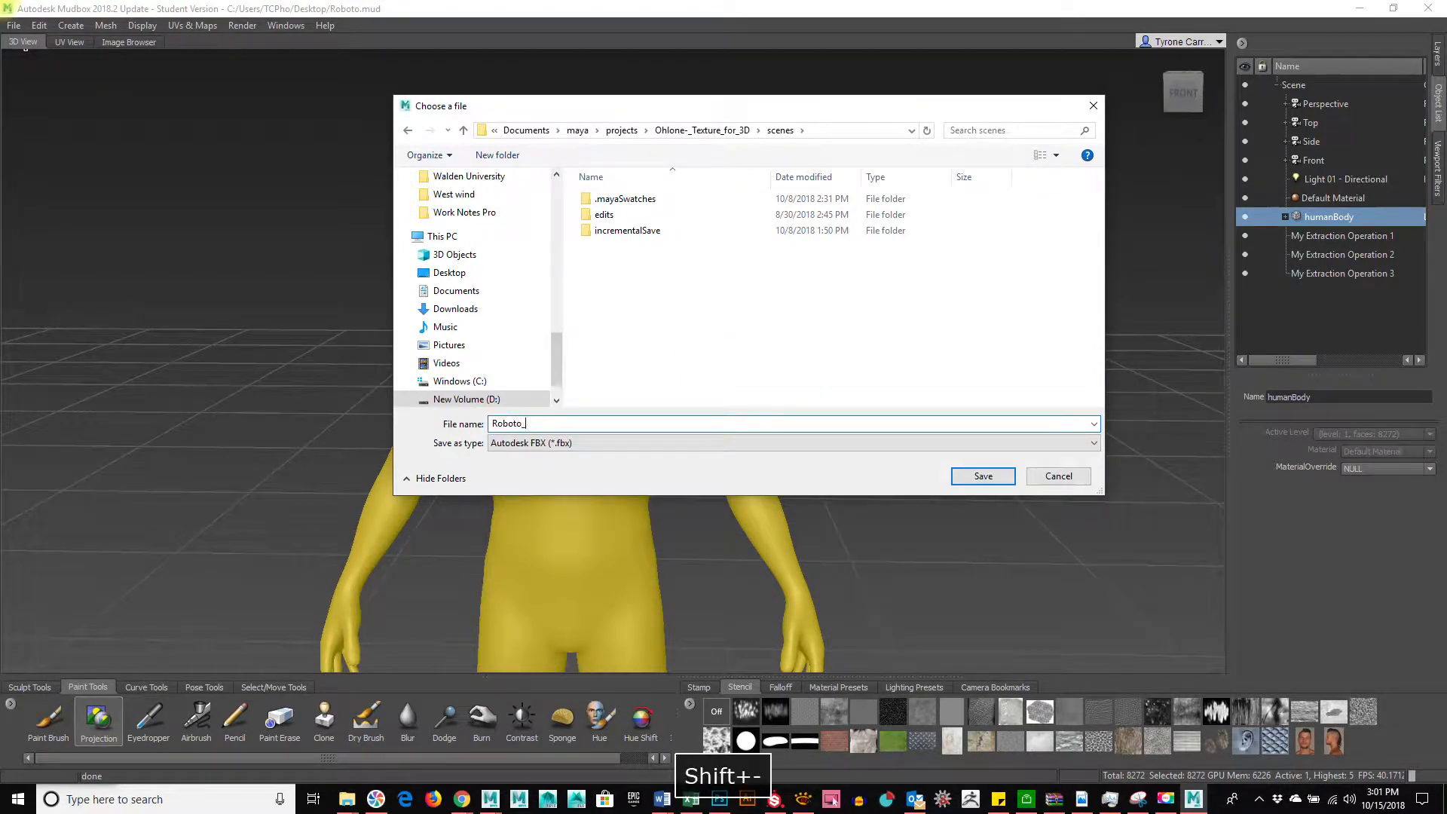
type("LV1")
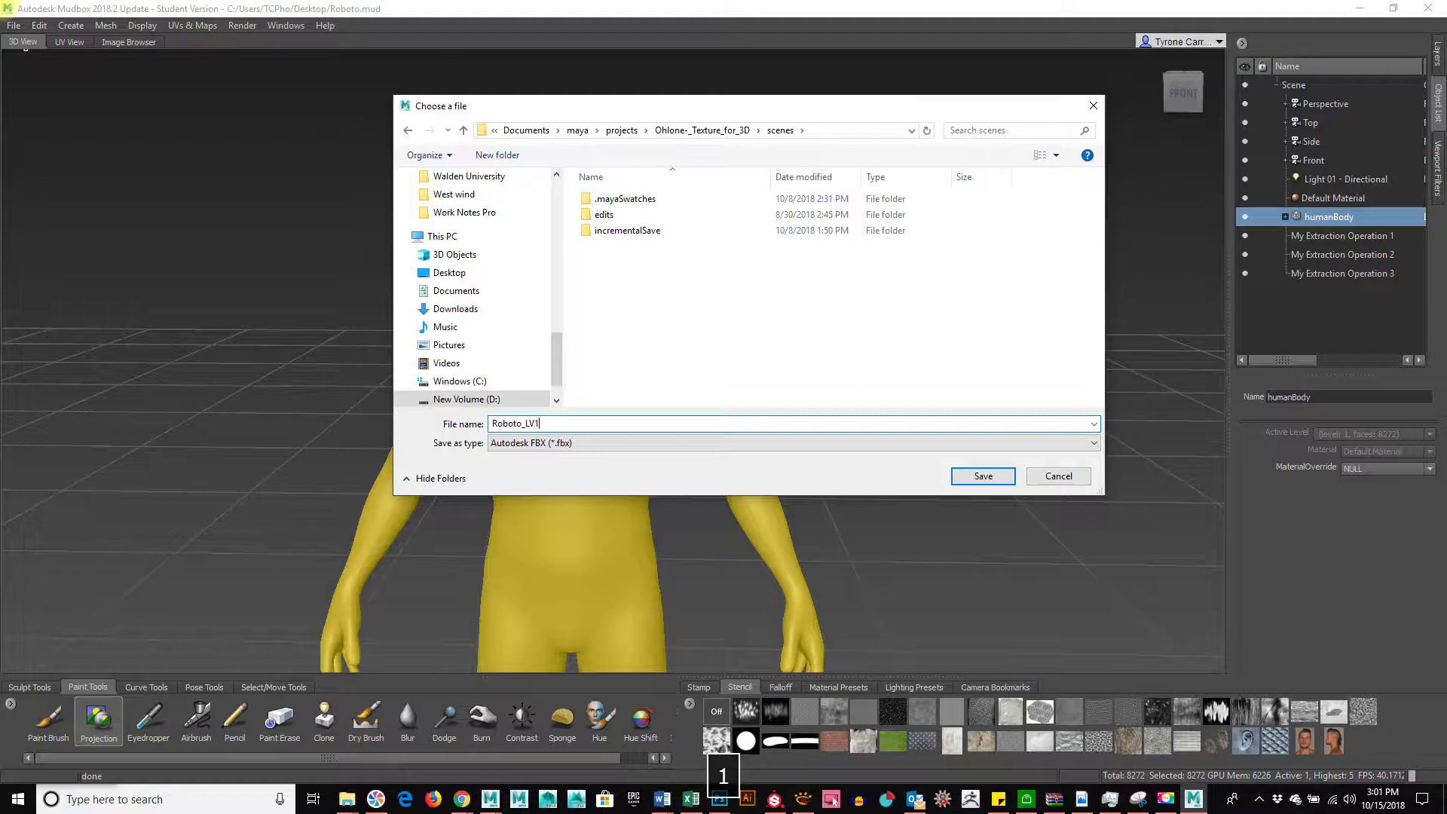
key("Return")
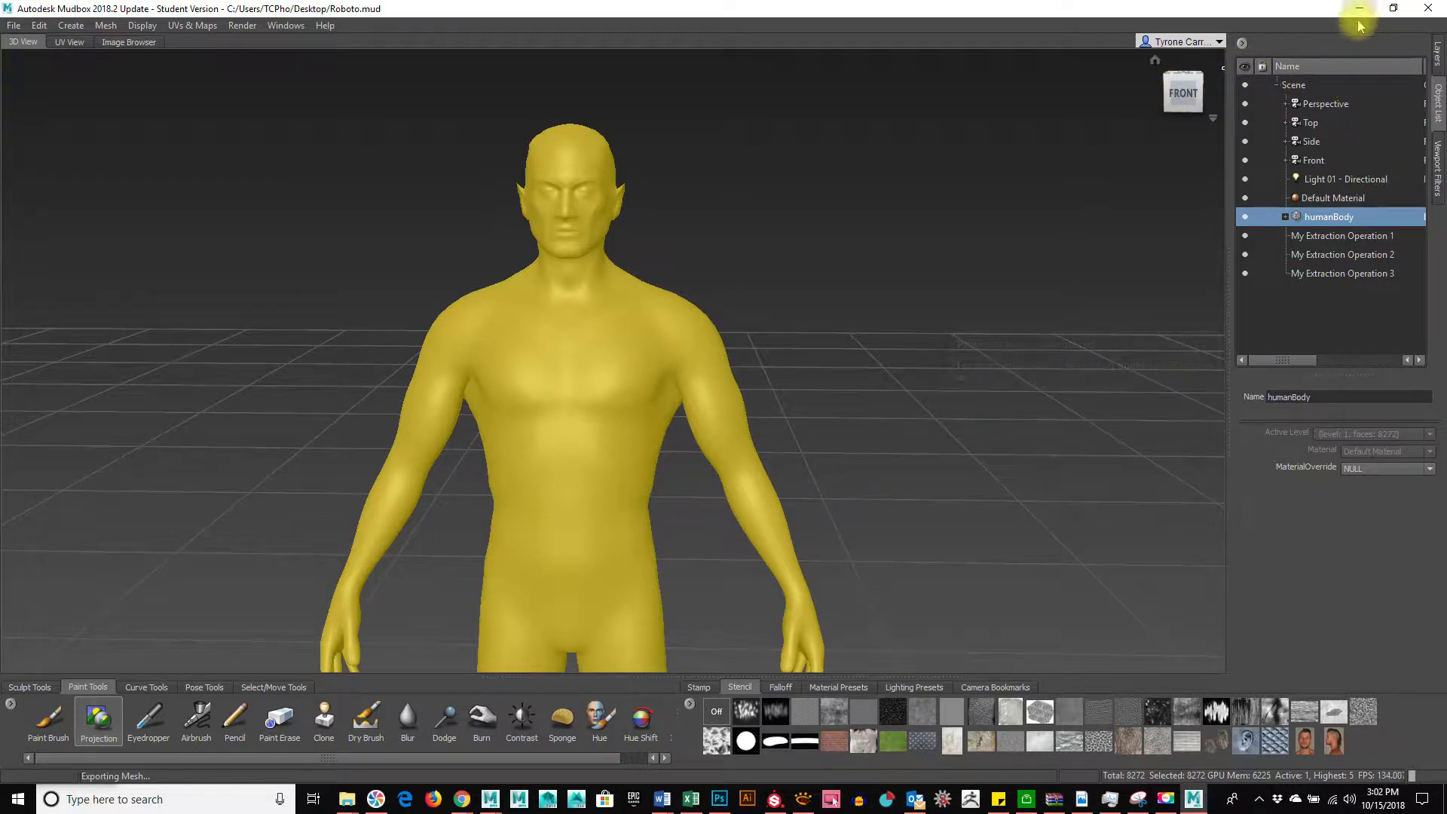
Copy the output folder path from the displacement map settings of My Extraction Operation 3, and close the extraction settings without saving
left_click(288, 27)
mouse_move(198, 26)
mouse_move(226, 138)
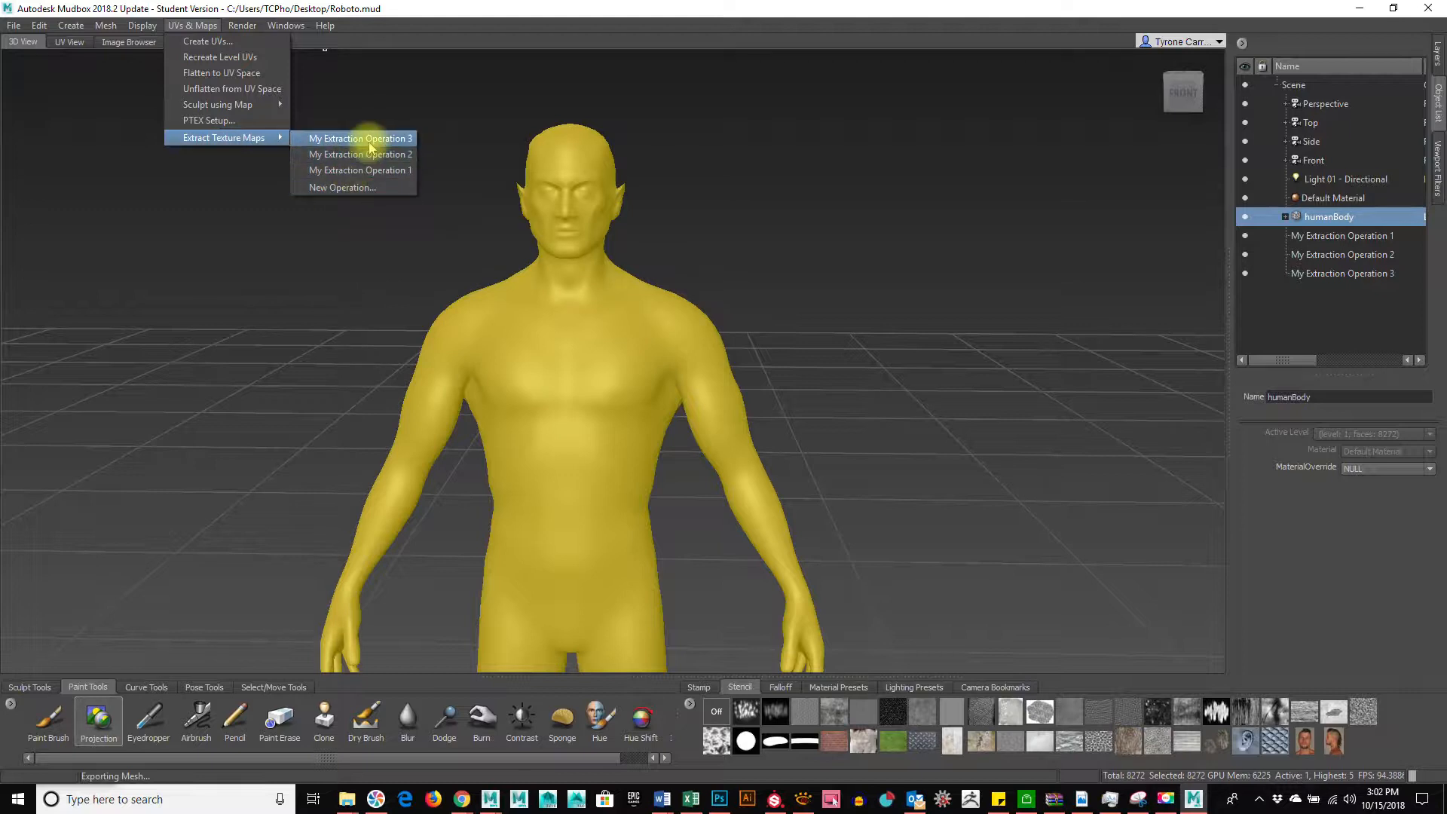
left_click(362, 140)
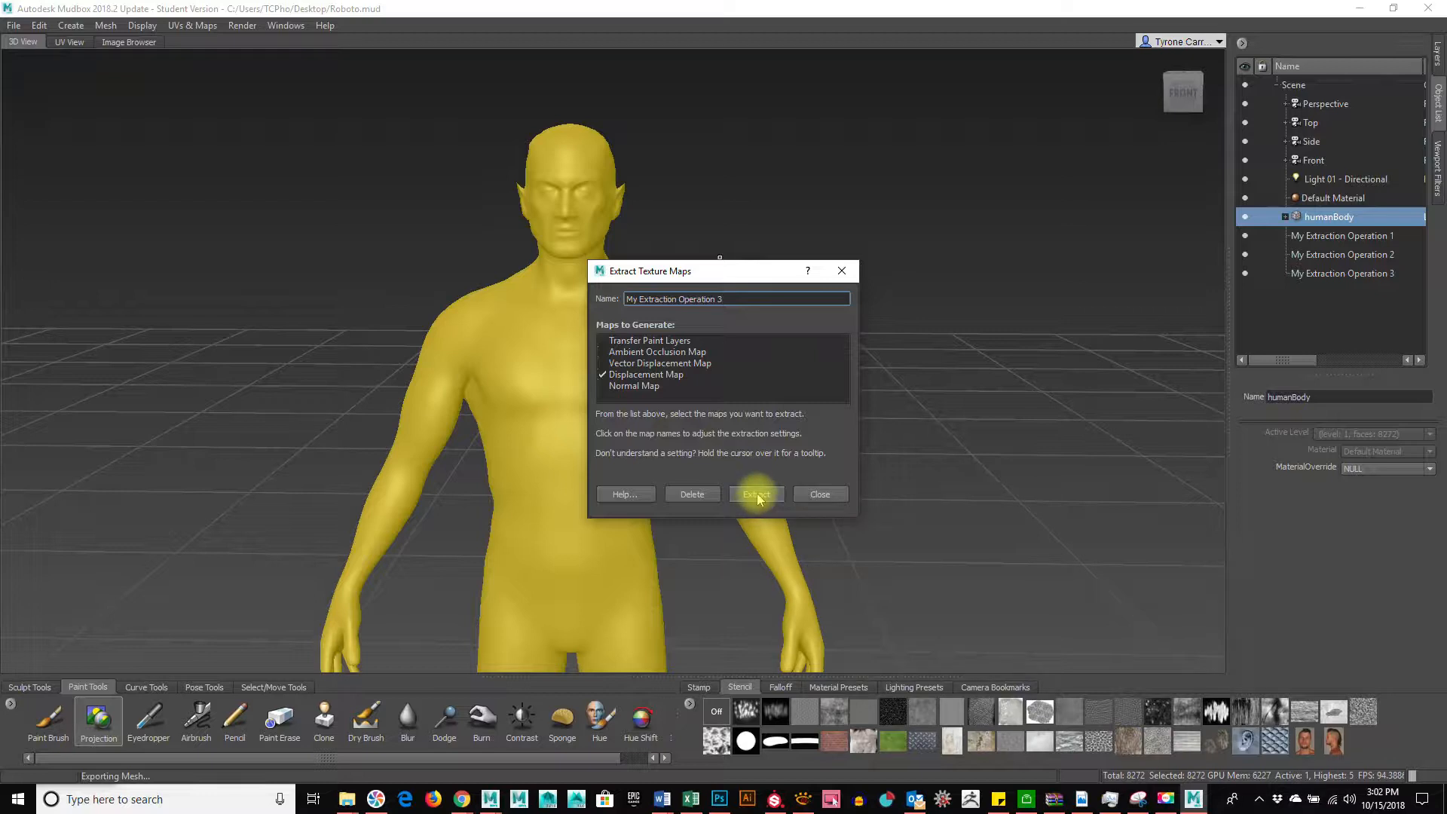
left_click(646, 375)
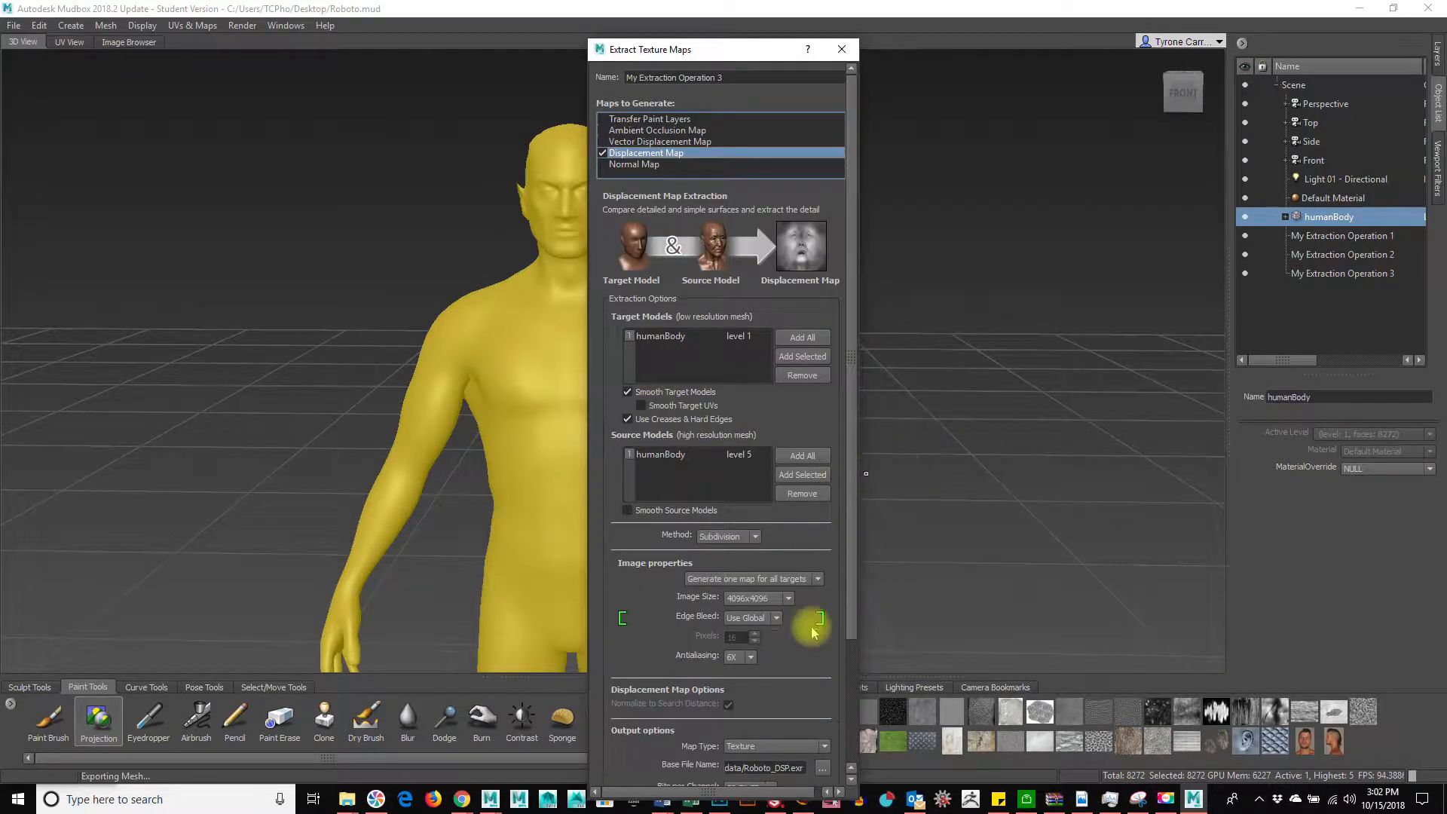
left_click(821, 769)
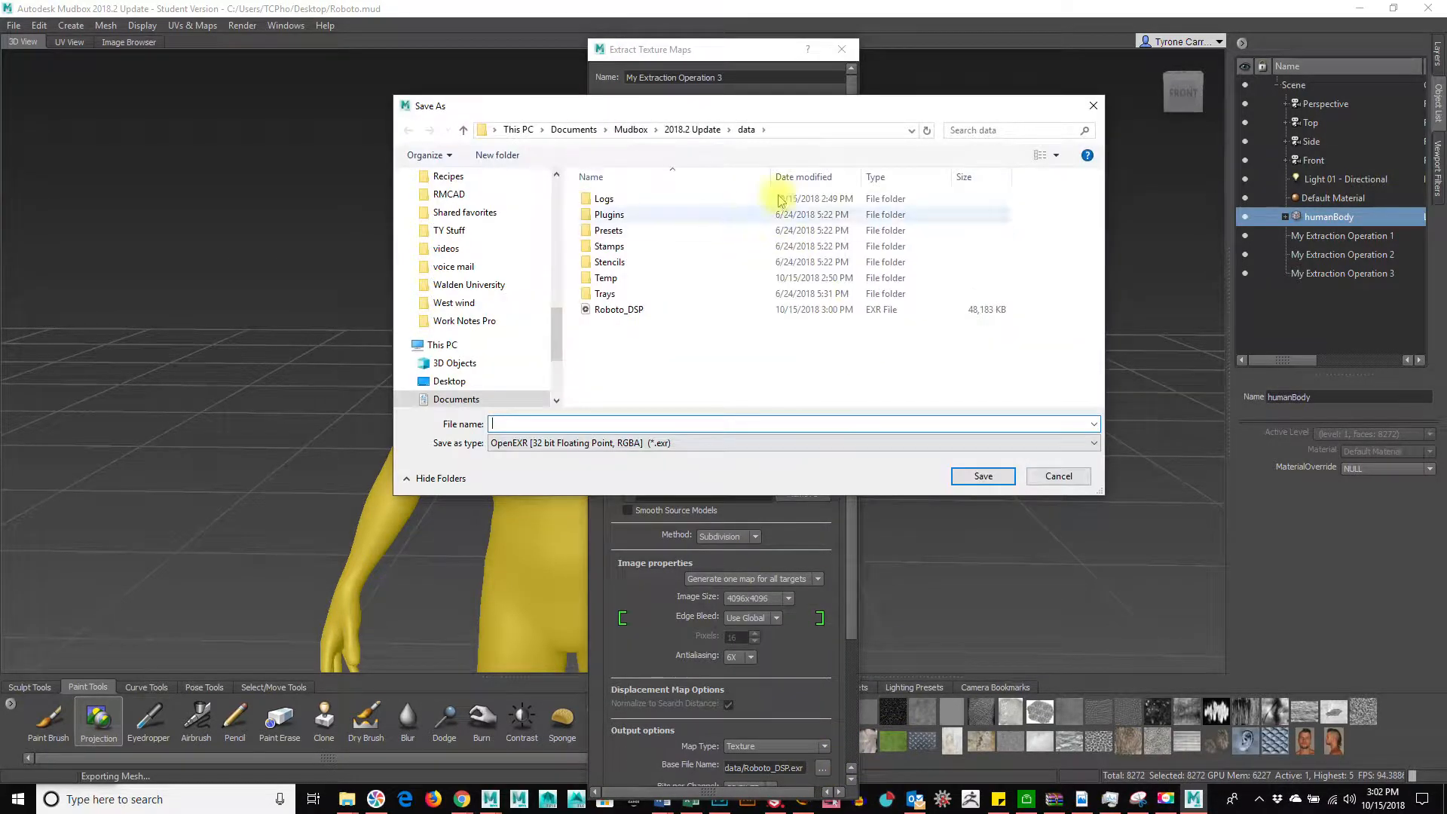
left_click(789, 133)
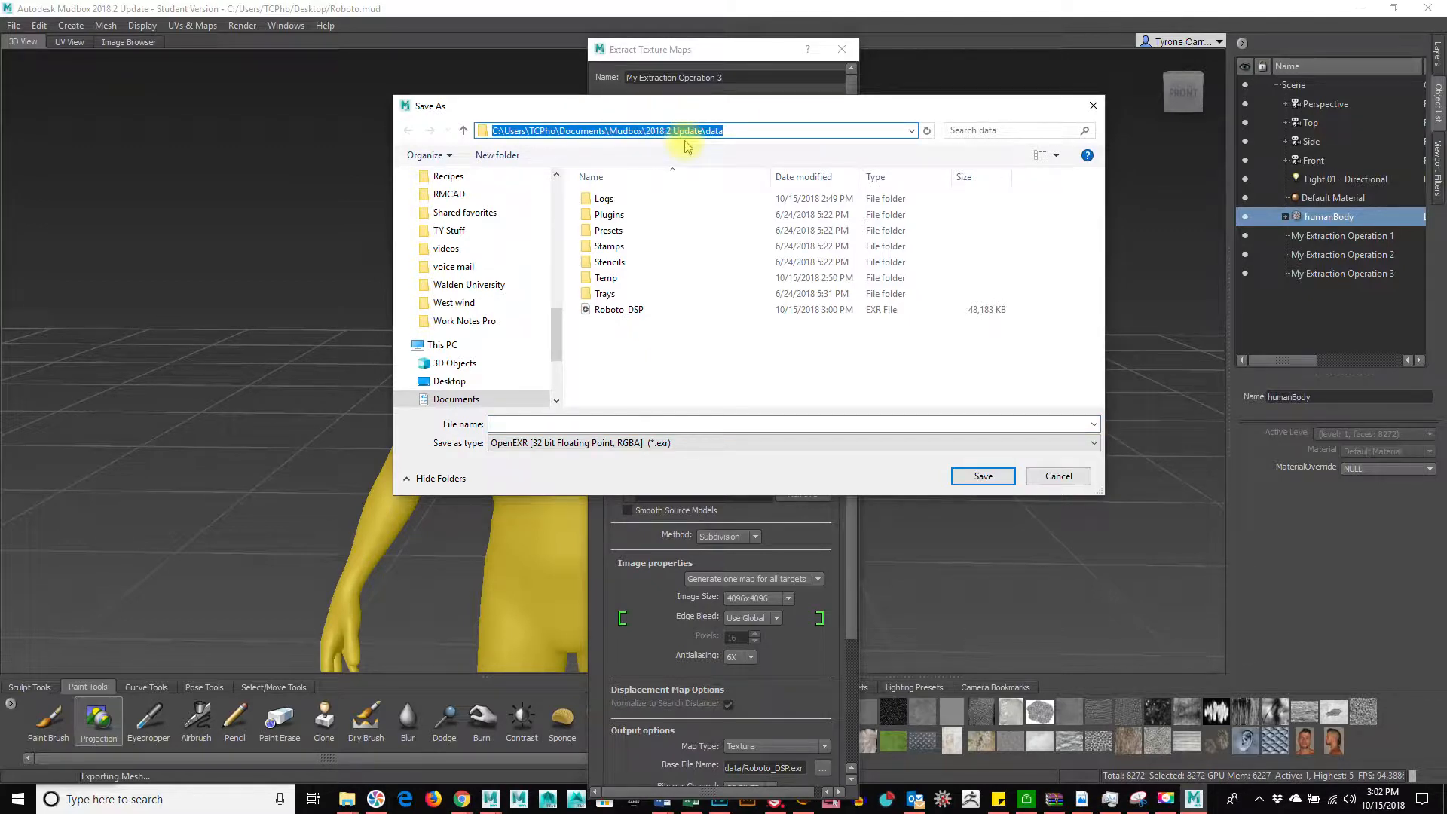
key("ctrl+c")
left_click(1069, 478)
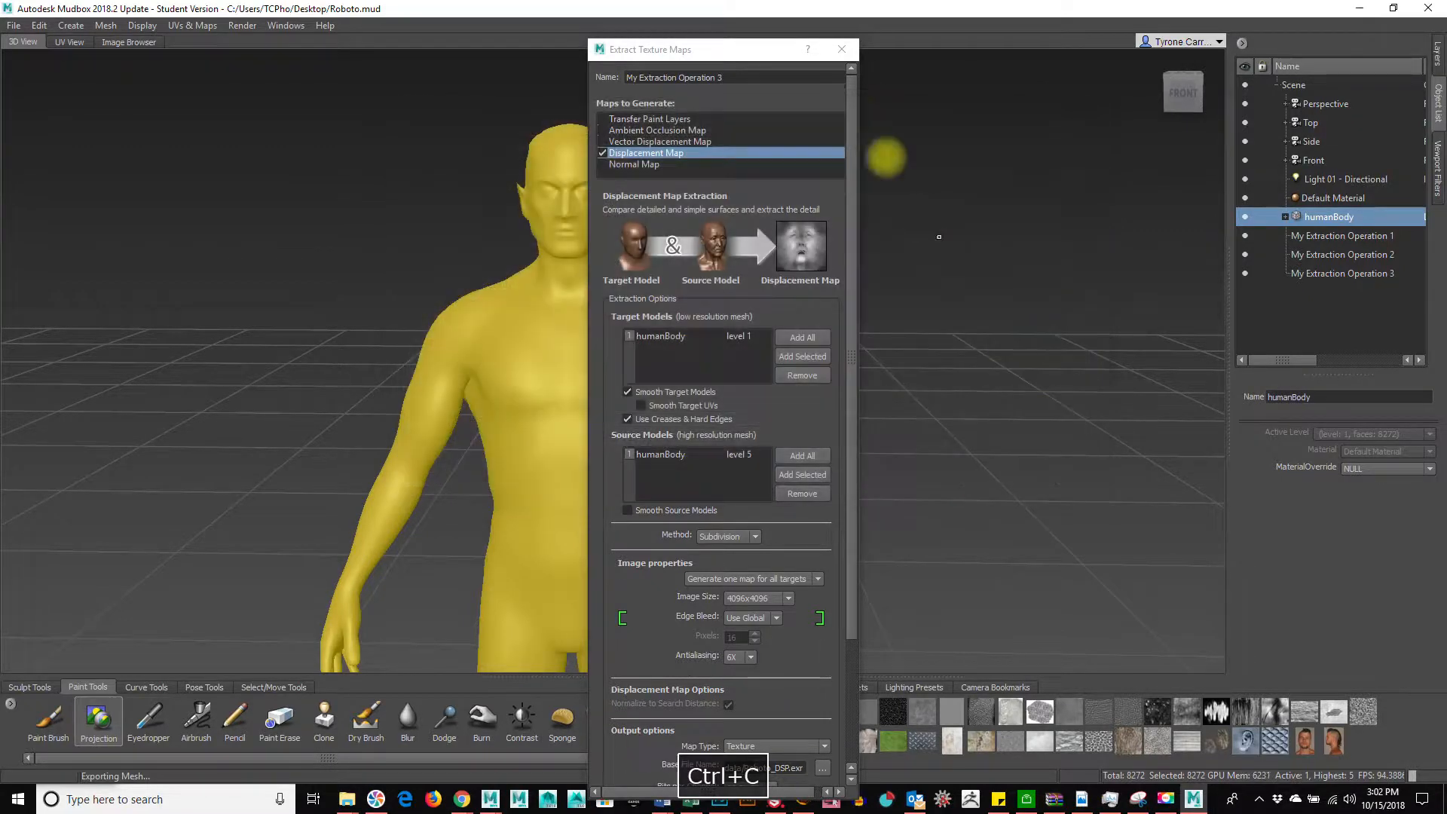
left_click(842, 49)
Switch to the New Volume (D:) window in File Explorer and go to the copied Mudbox data folder path
left_click(348, 801)
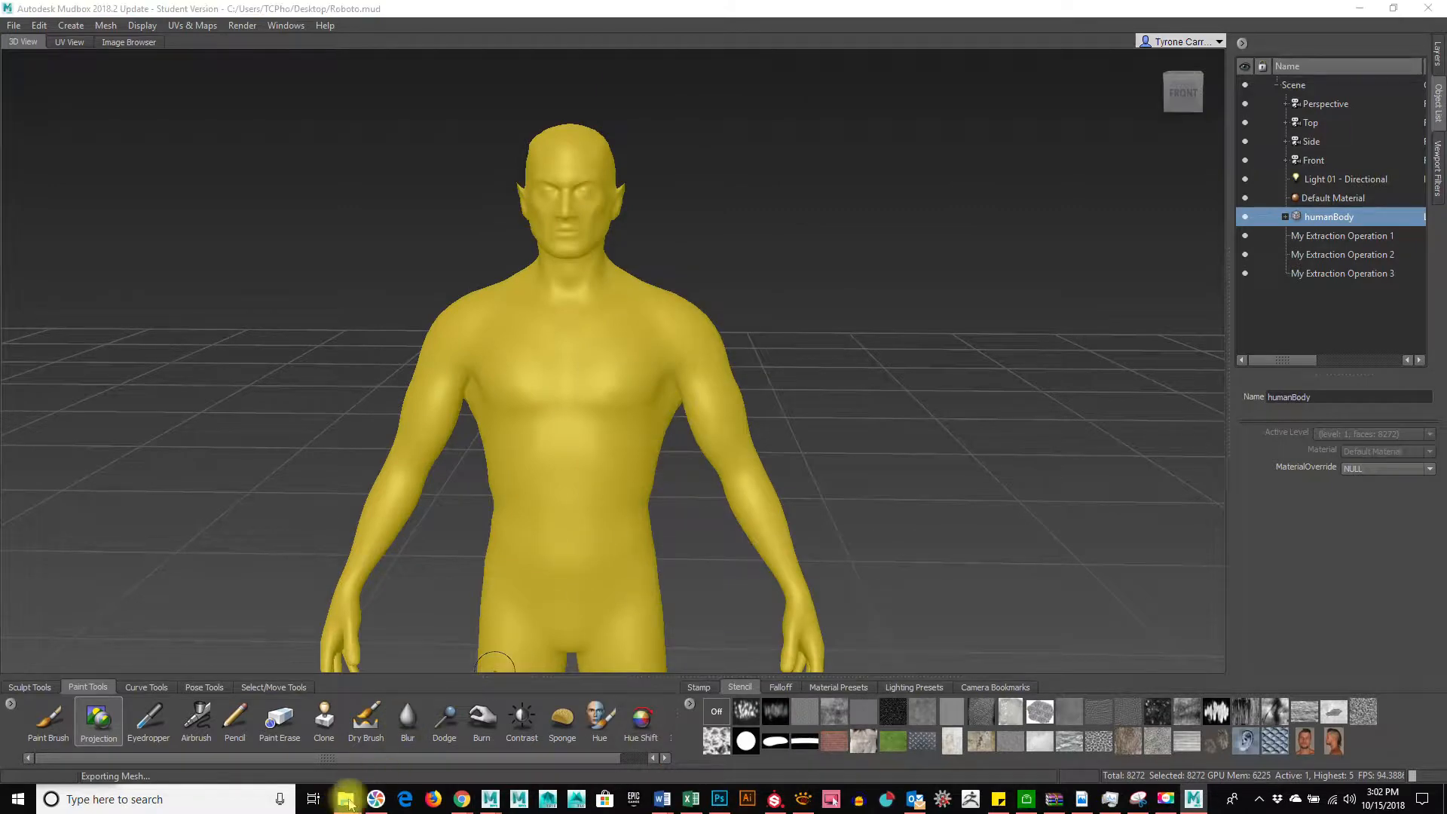
left_click(352, 804)
left_click(349, 802)
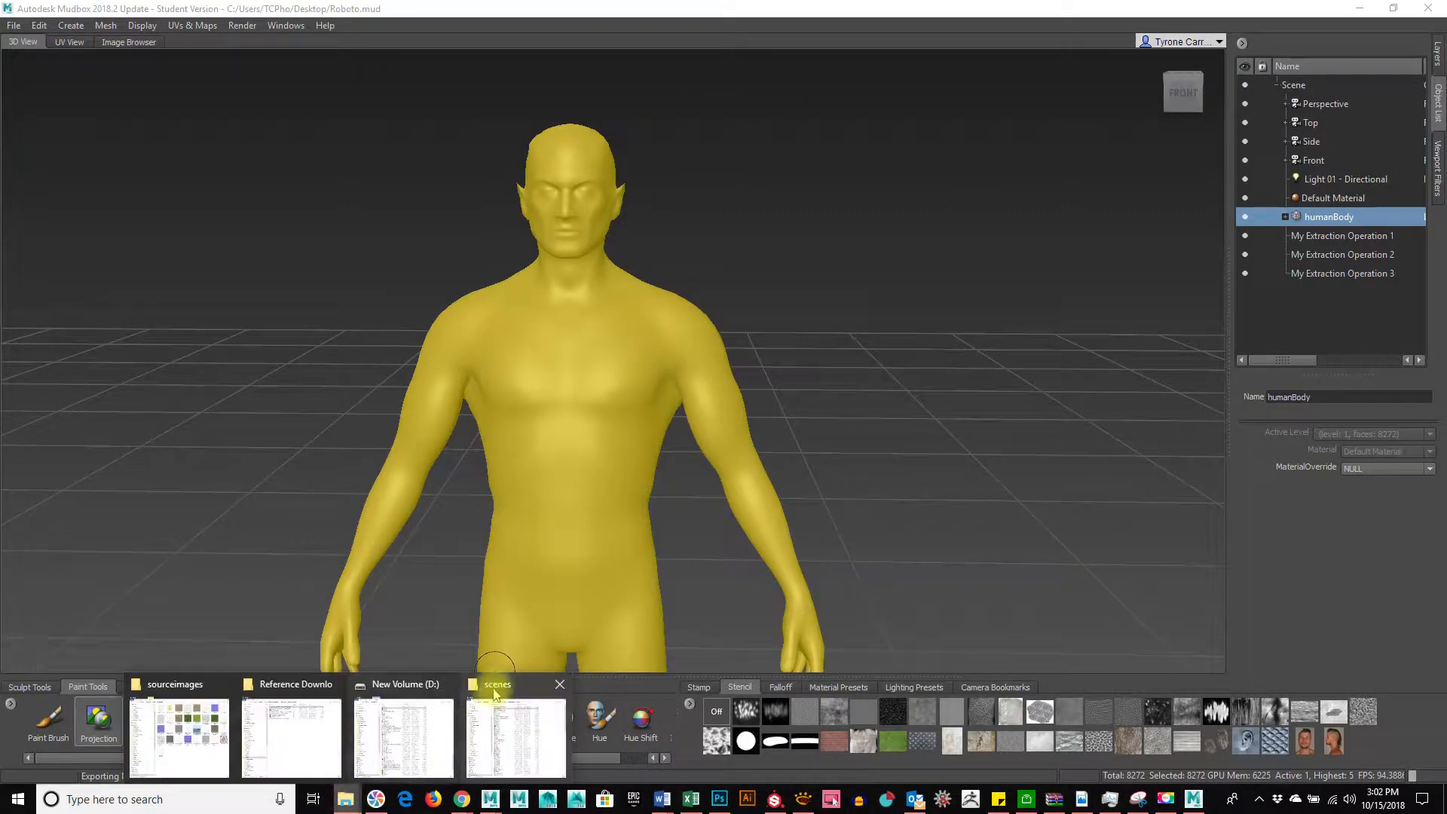
mouse_move(496, 693)
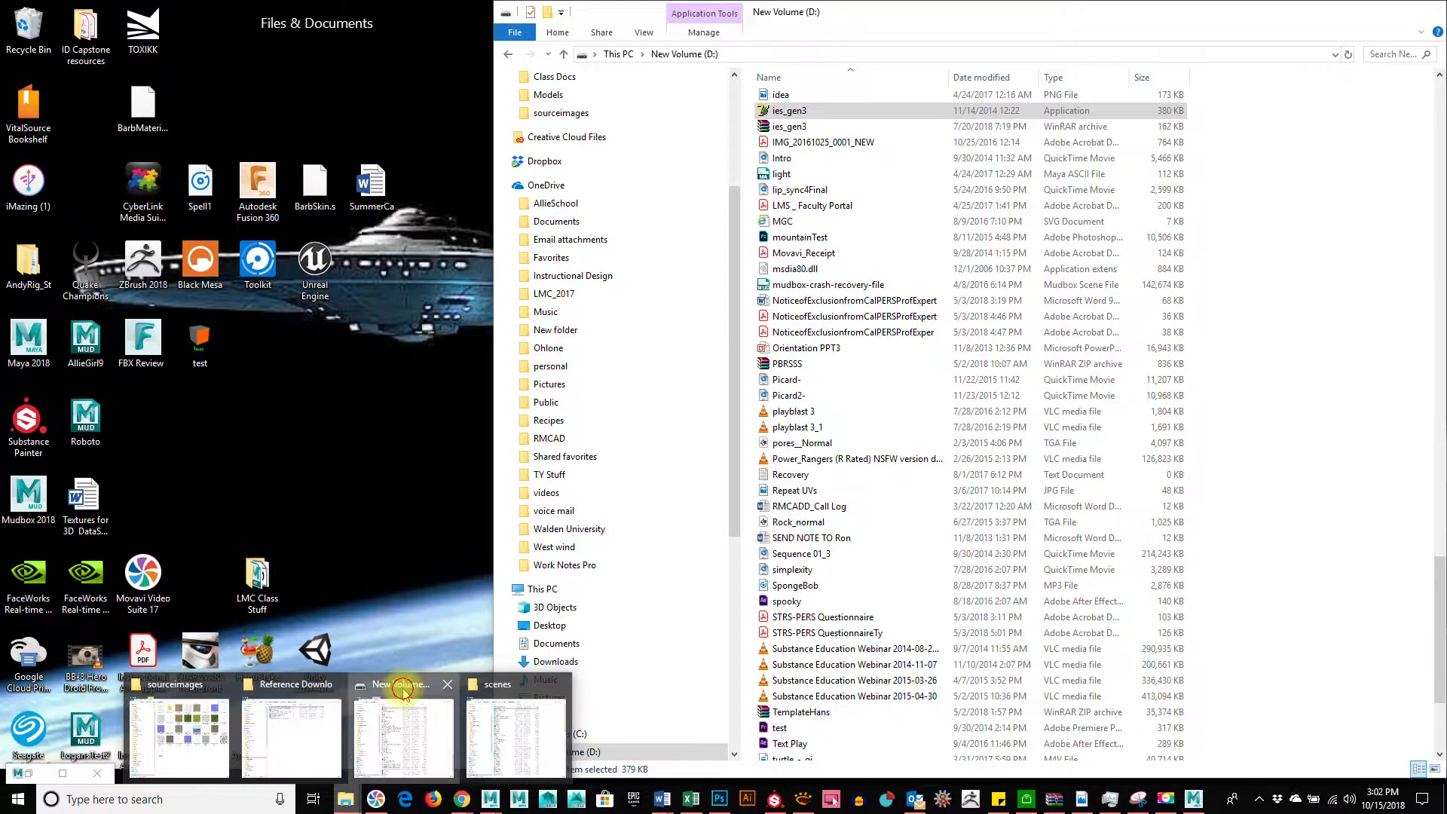
left_click(404, 692)
left_click(803, 53)
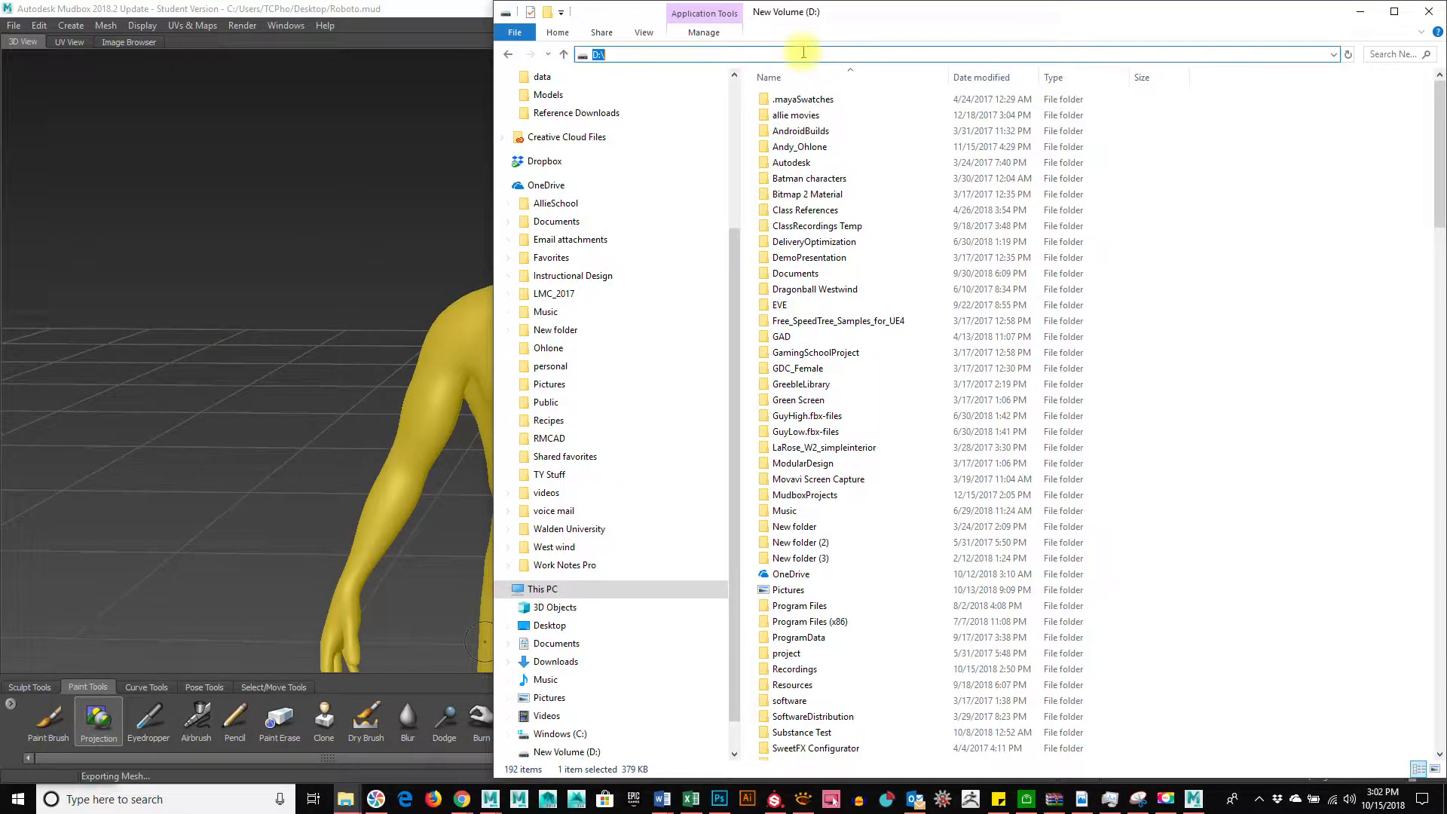
key("ctrl+v")
key("Return")
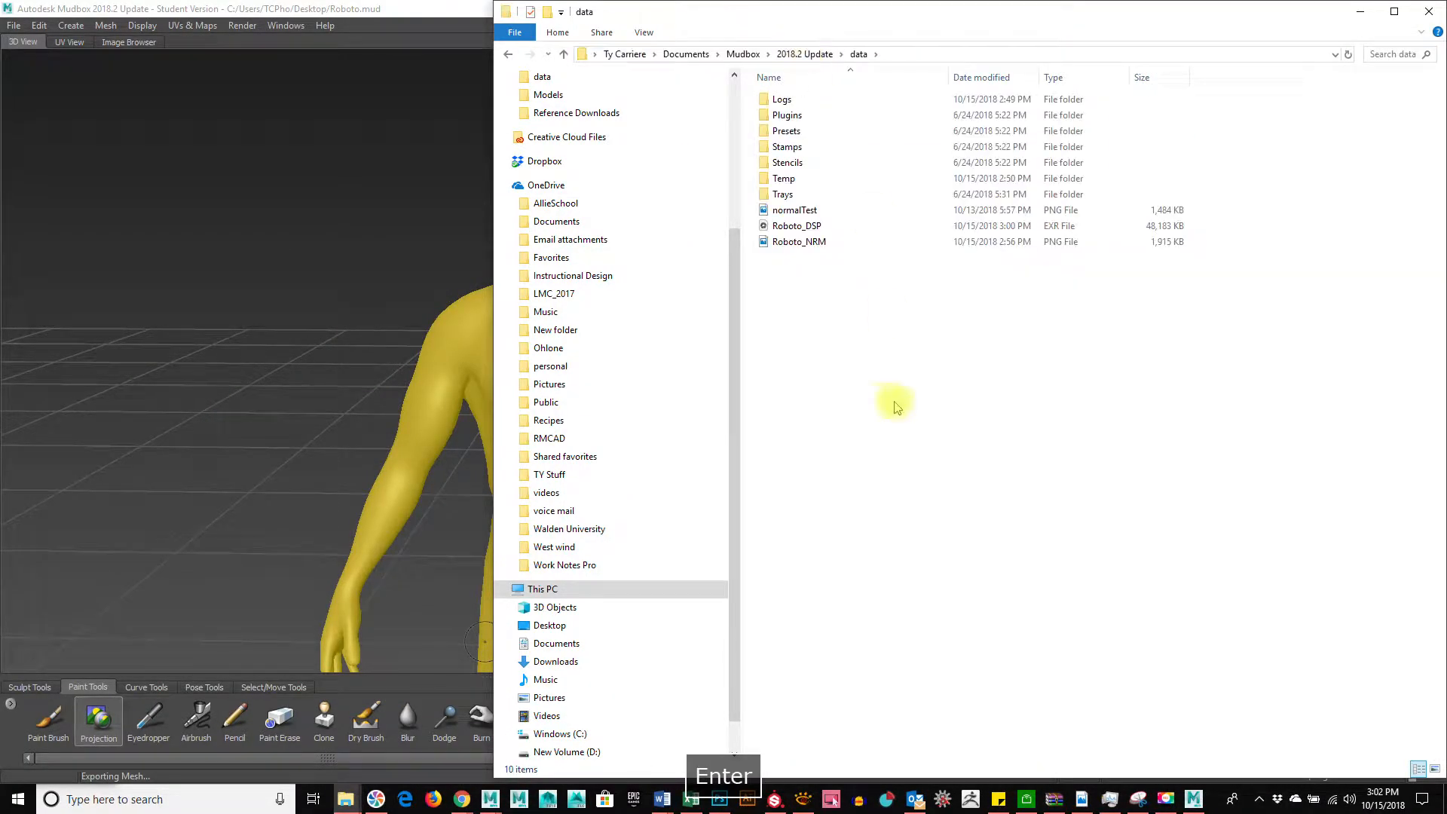
Copy the Roboto_DSP and Roboto_NRM map files from the data folder and minimize its window
left_click(851, 338)
left_click_drag(805, 281, 758, 220)
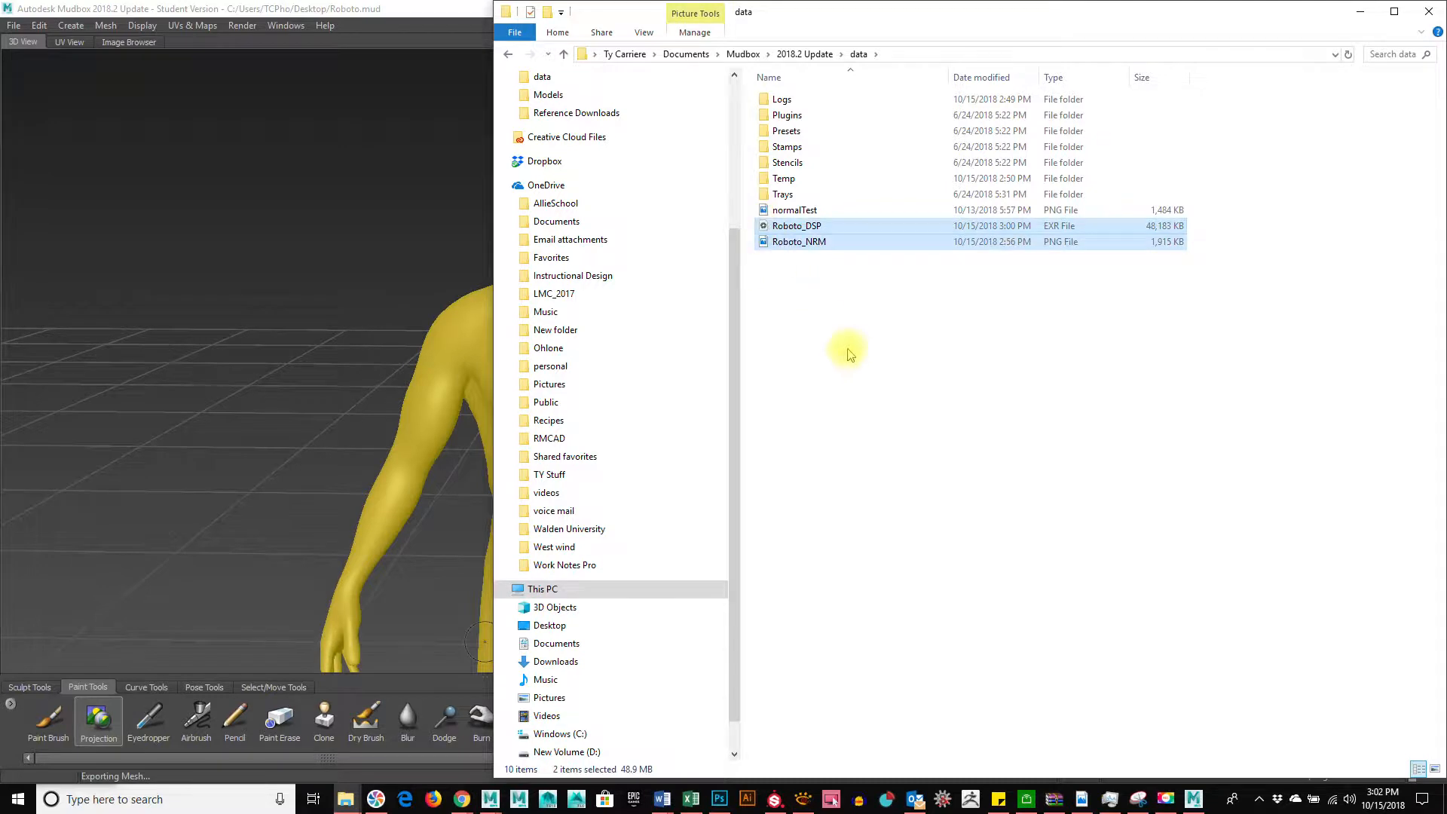
key("ctrl+c")
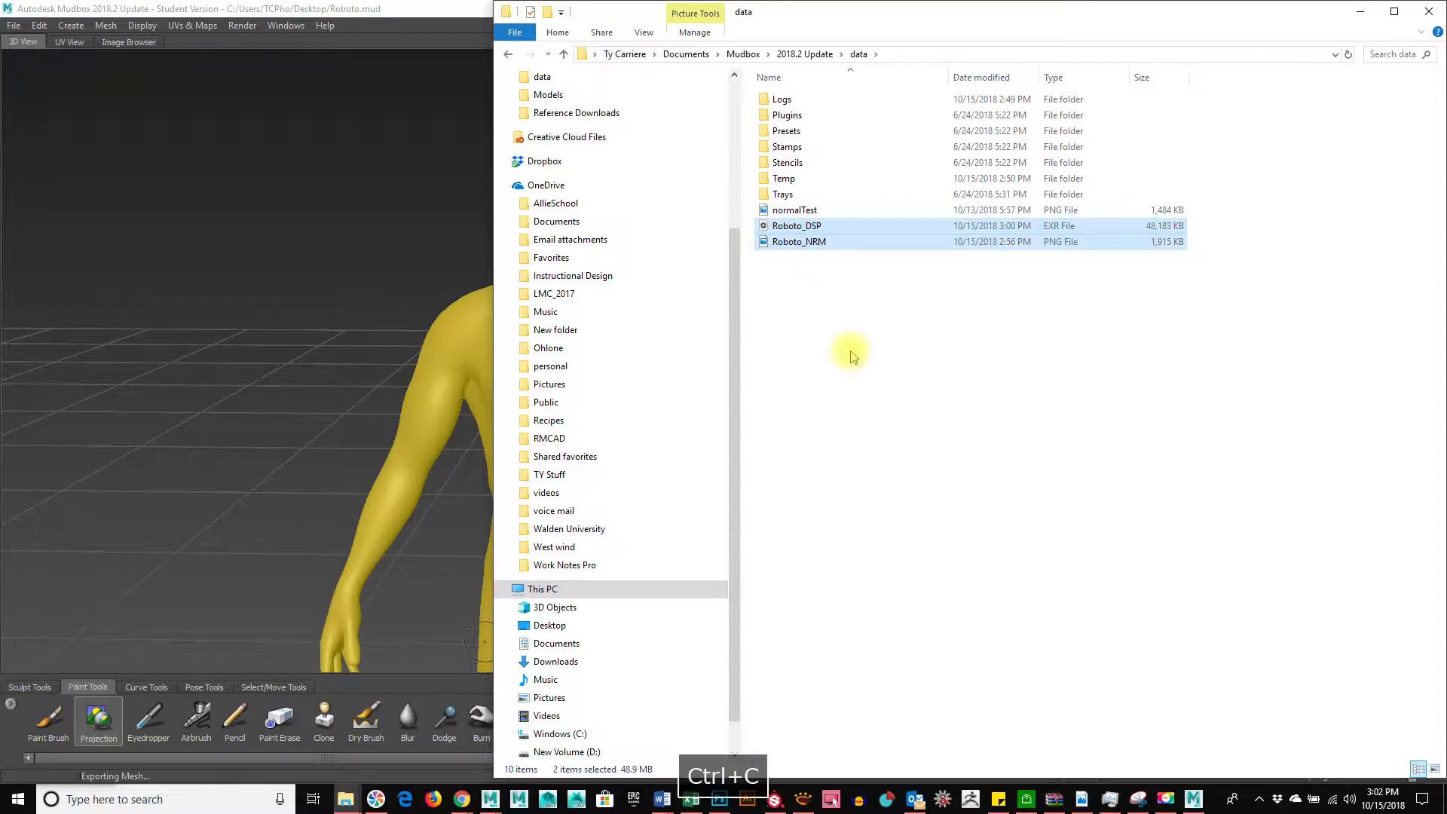
left_click(1359, 12)
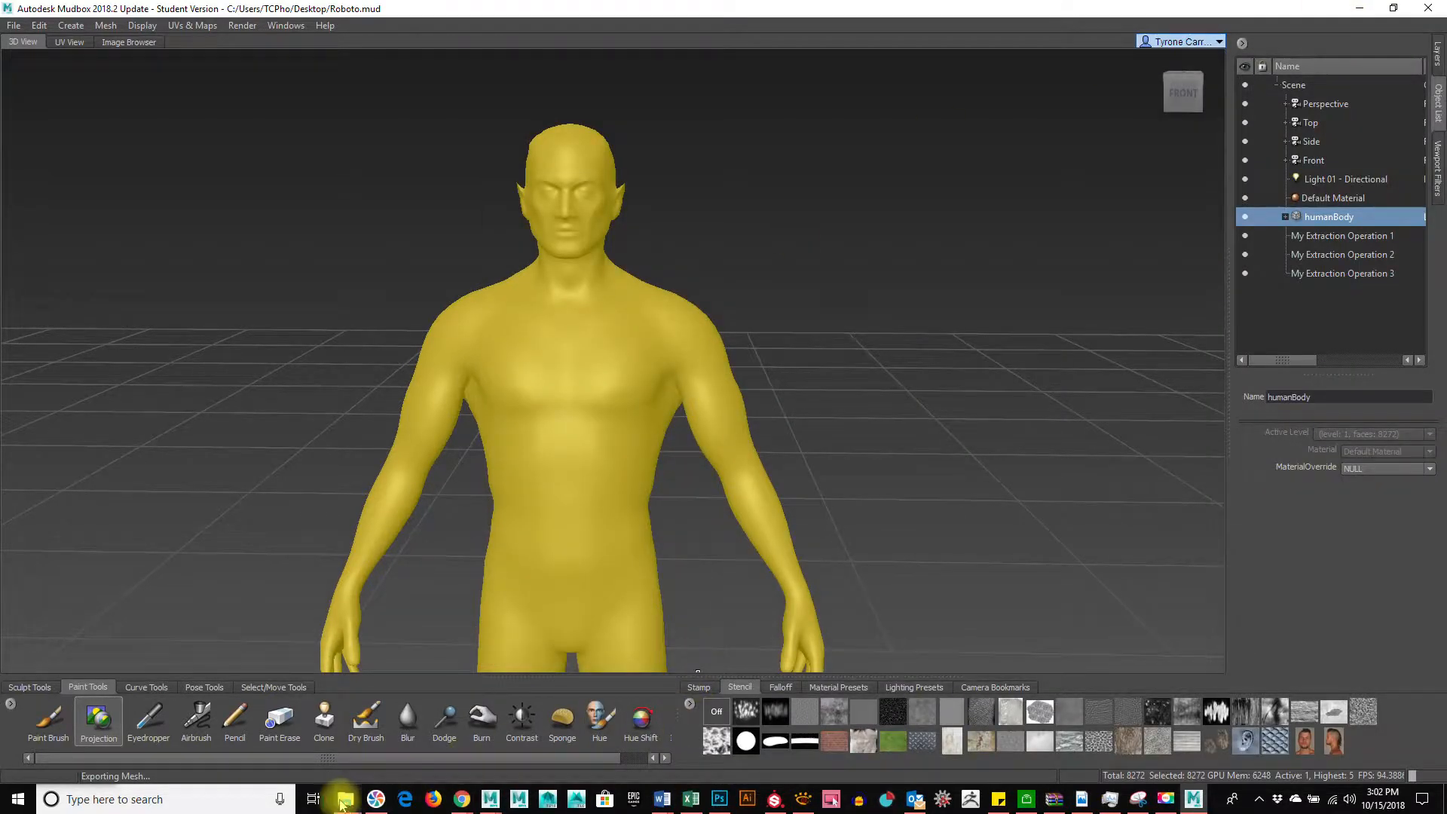
Paste the Roboto_DSP and Roboto_NRM maps into the sourceimages folder of the Ohlone-_Texture_for_3D project in File Explorer
left_click(516, 731)
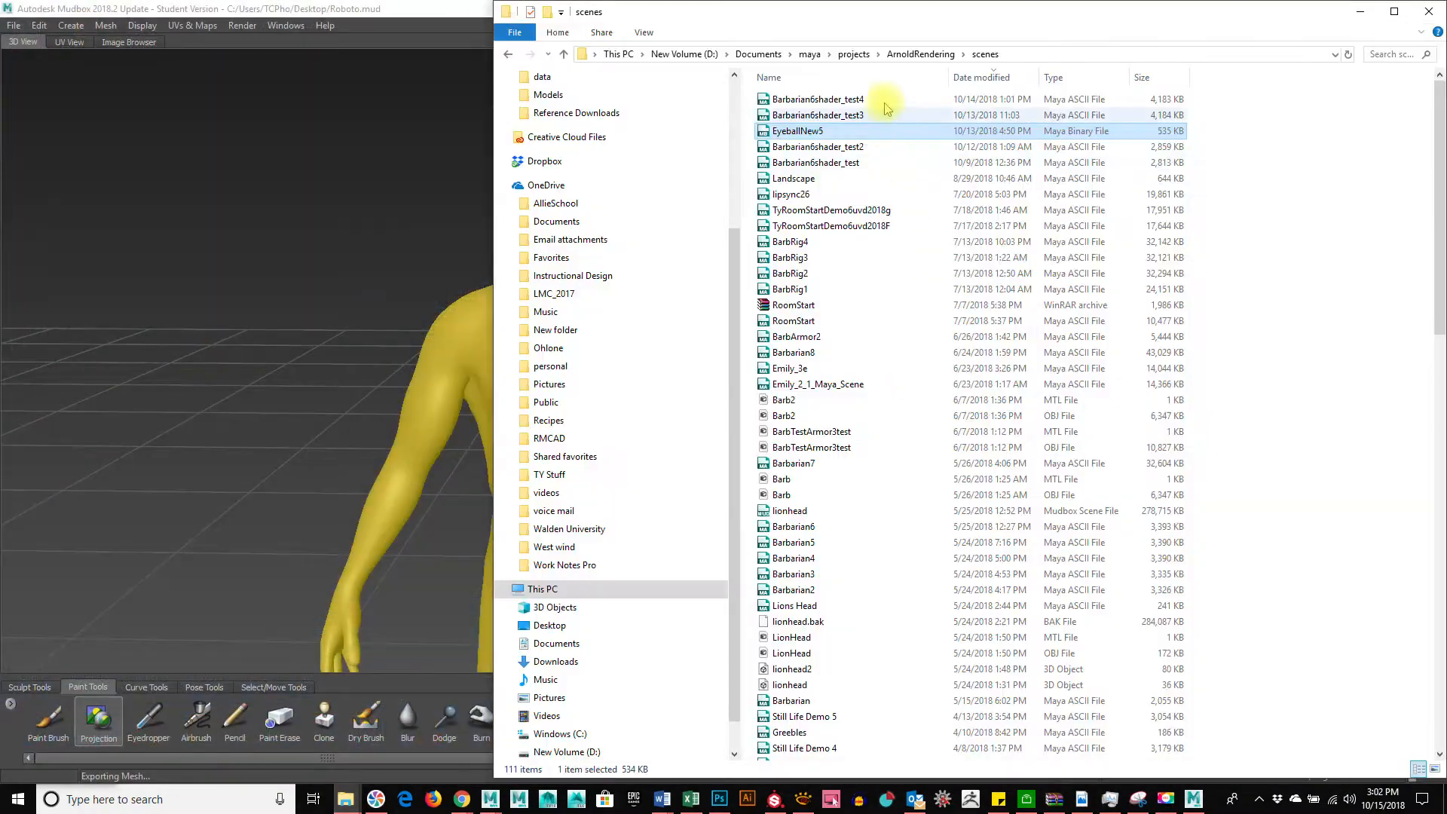
left_click(852, 54)
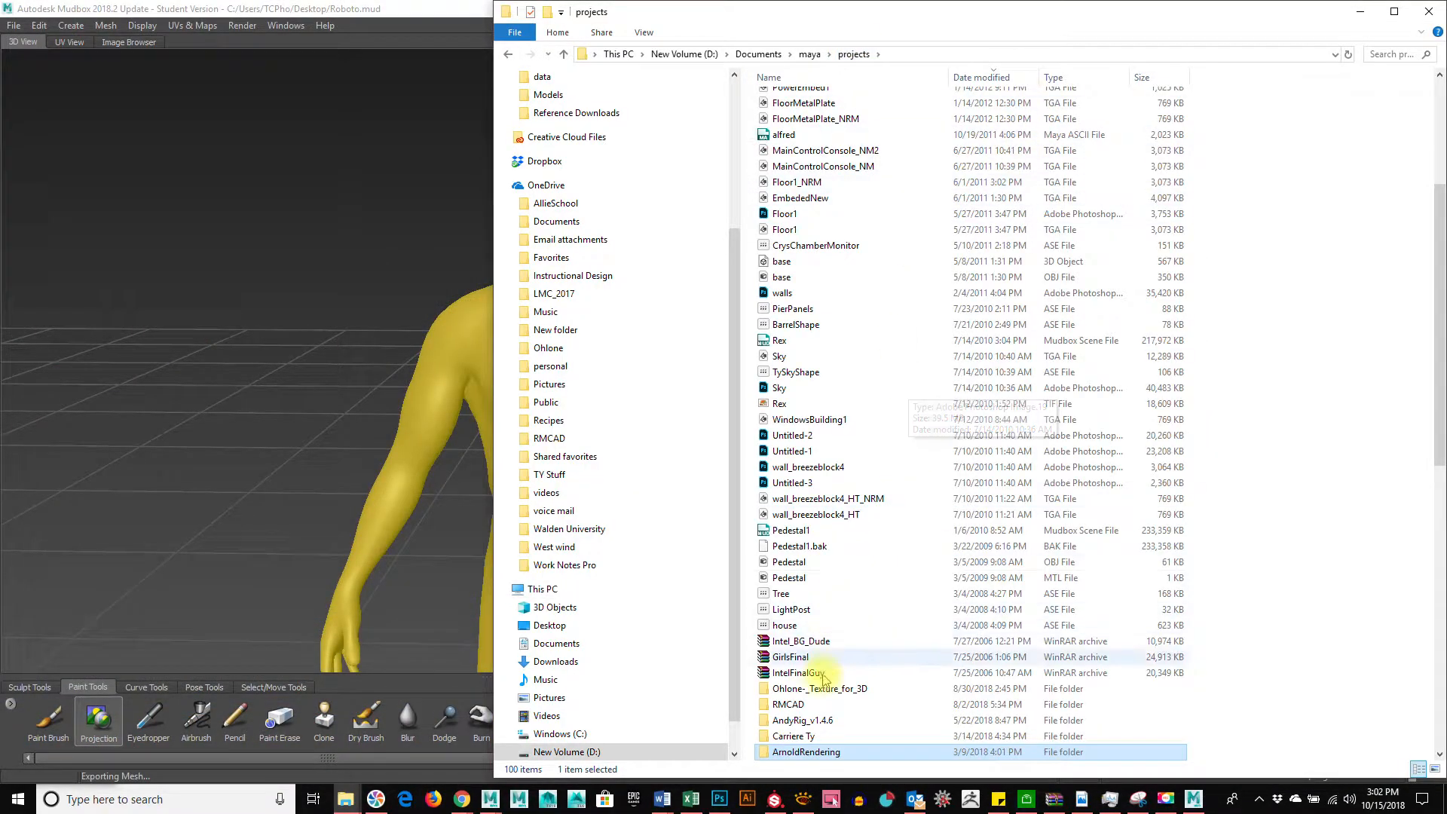
double_click(825, 690)
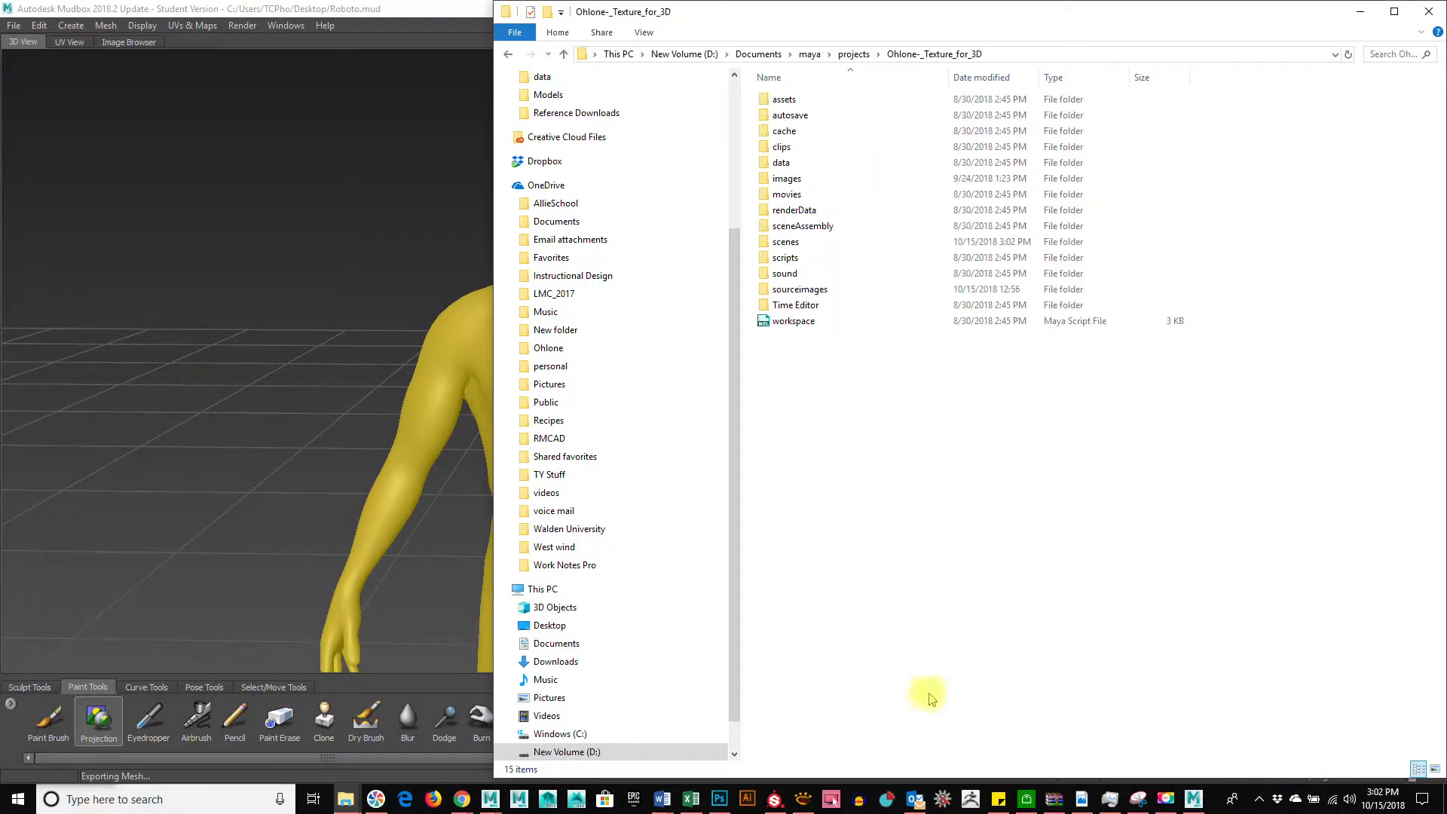
left_click(821, 289)
double_click(819, 288)
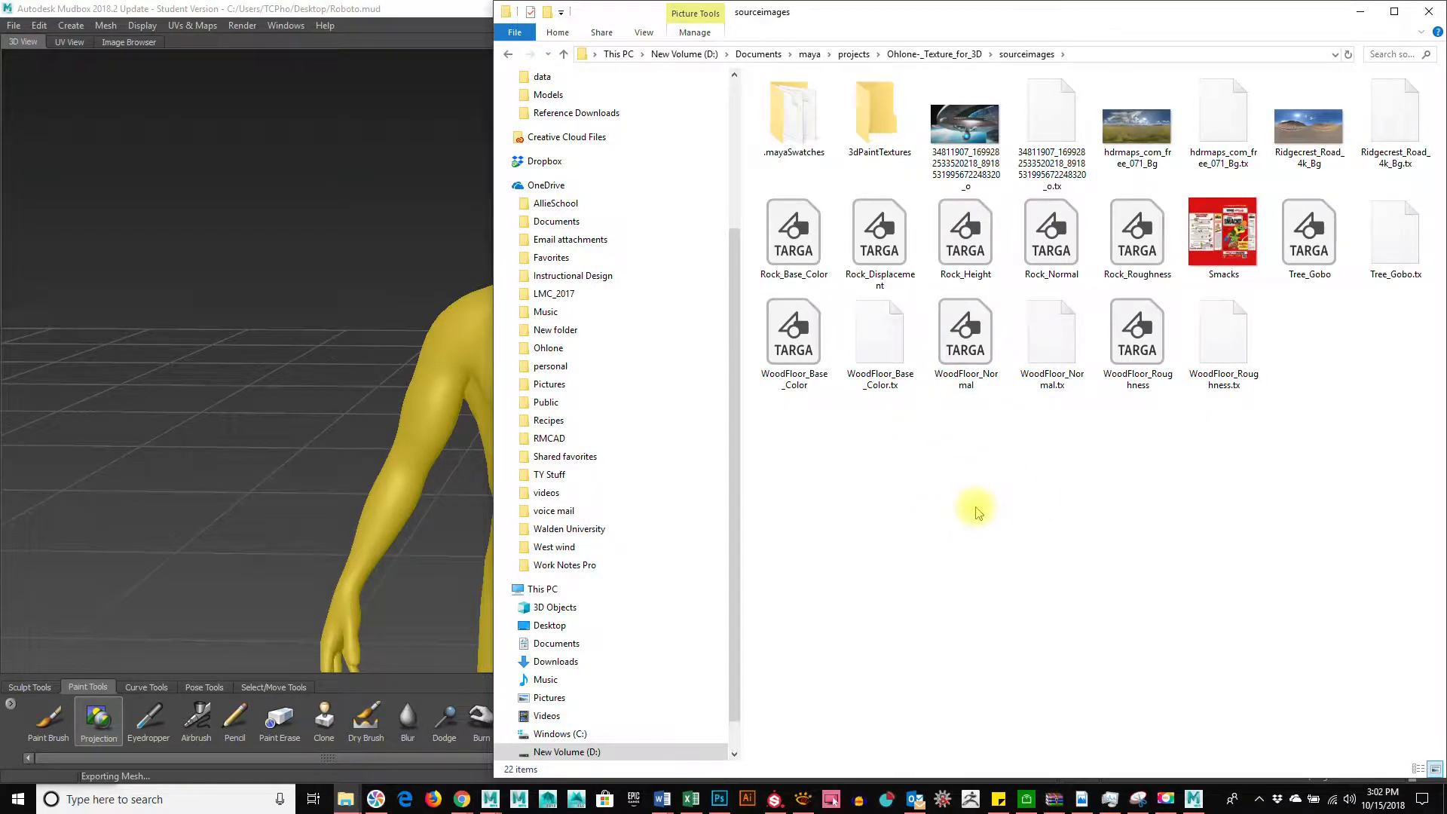
key("ctrl+v")
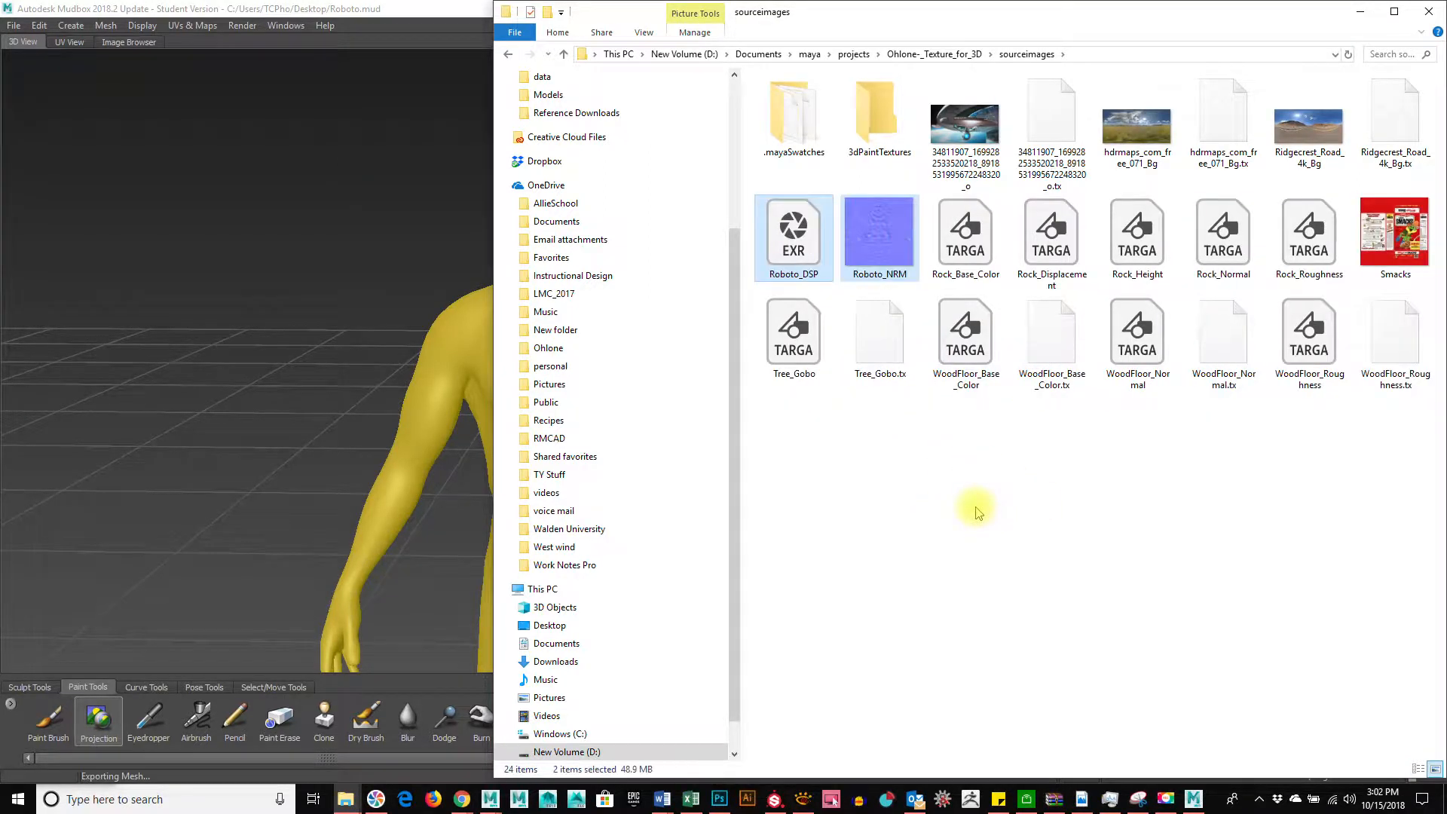
Switch to Maya and set the current project to the recent project Ohlone-_Texture_for_3D
left_click(492, 797)
left_click(563, 748)
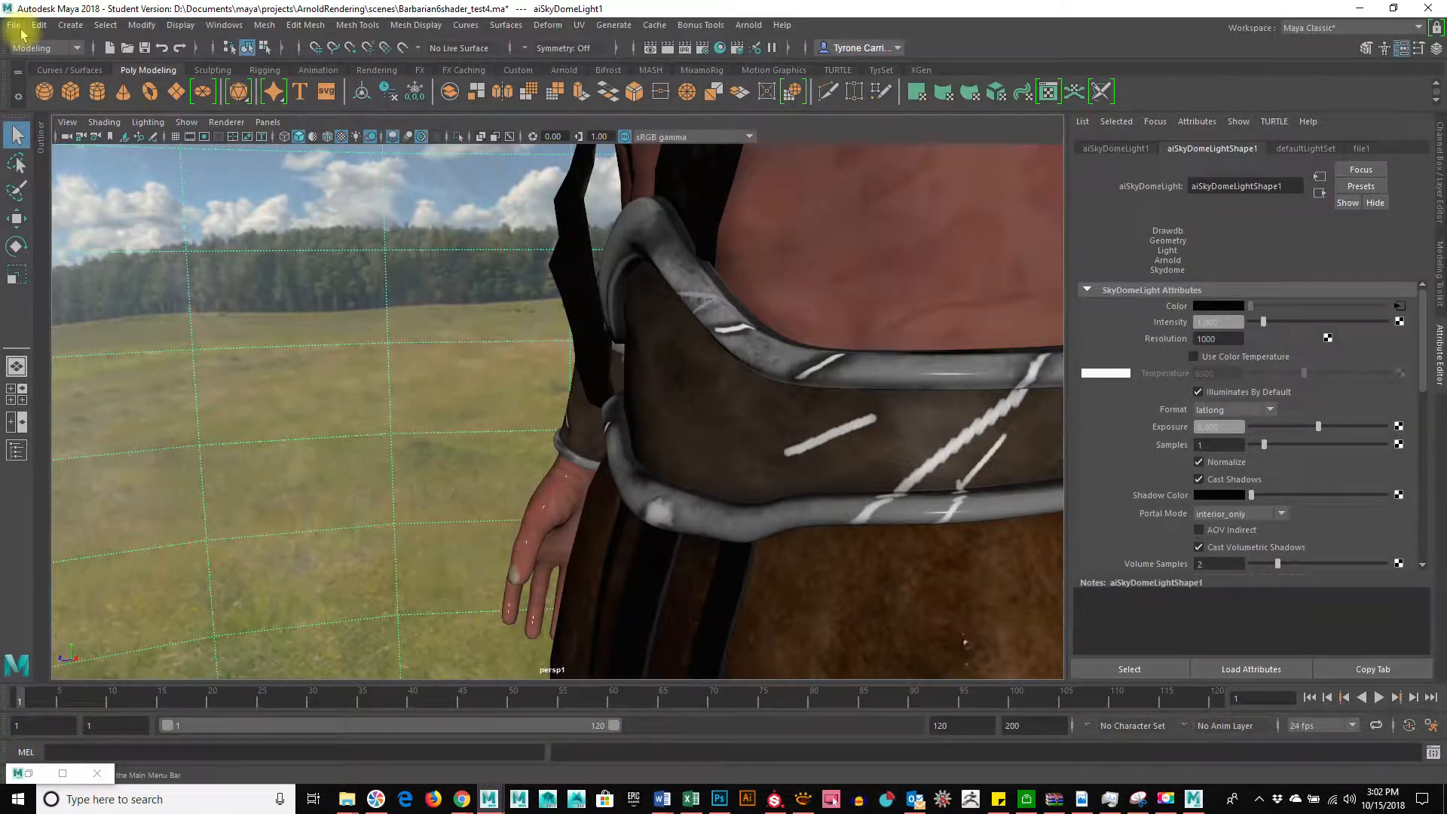
left_click(23, 36)
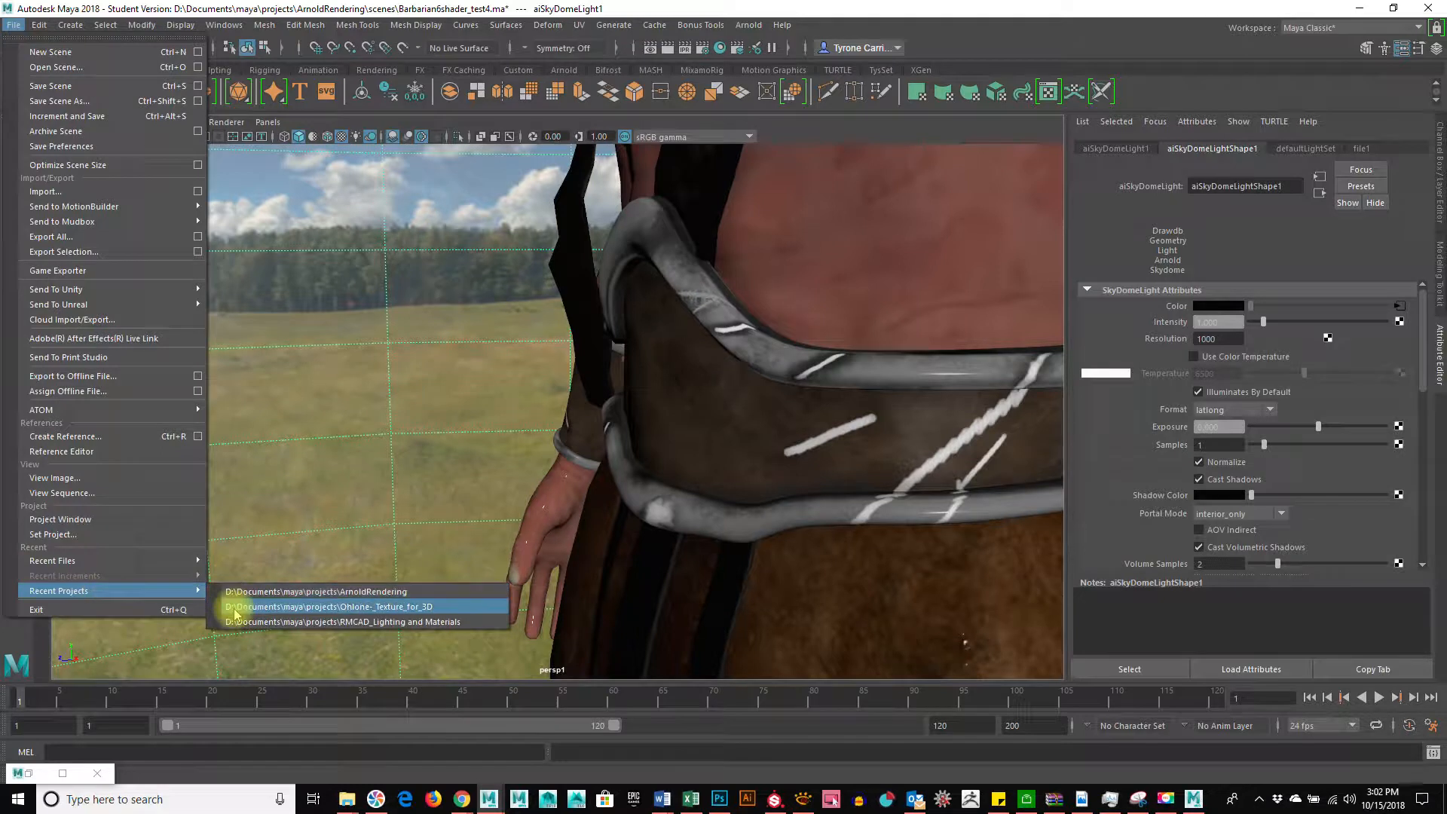
left_click(215, 331)
Start a new scene without saving the old one and import Roboto_LV1.fbx from the project's scenes folder
left_click(112, 48)
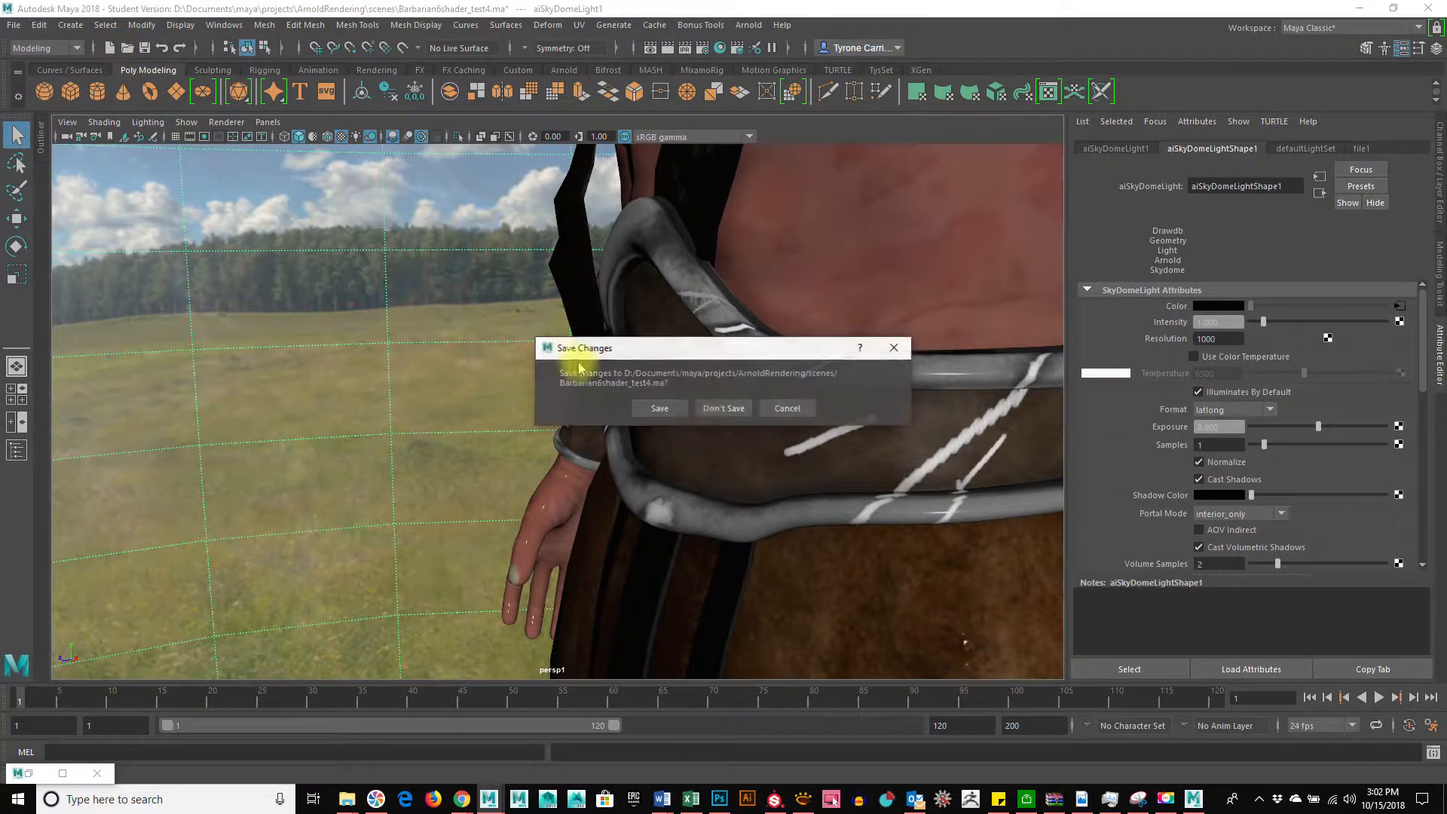
left_click(704, 407)
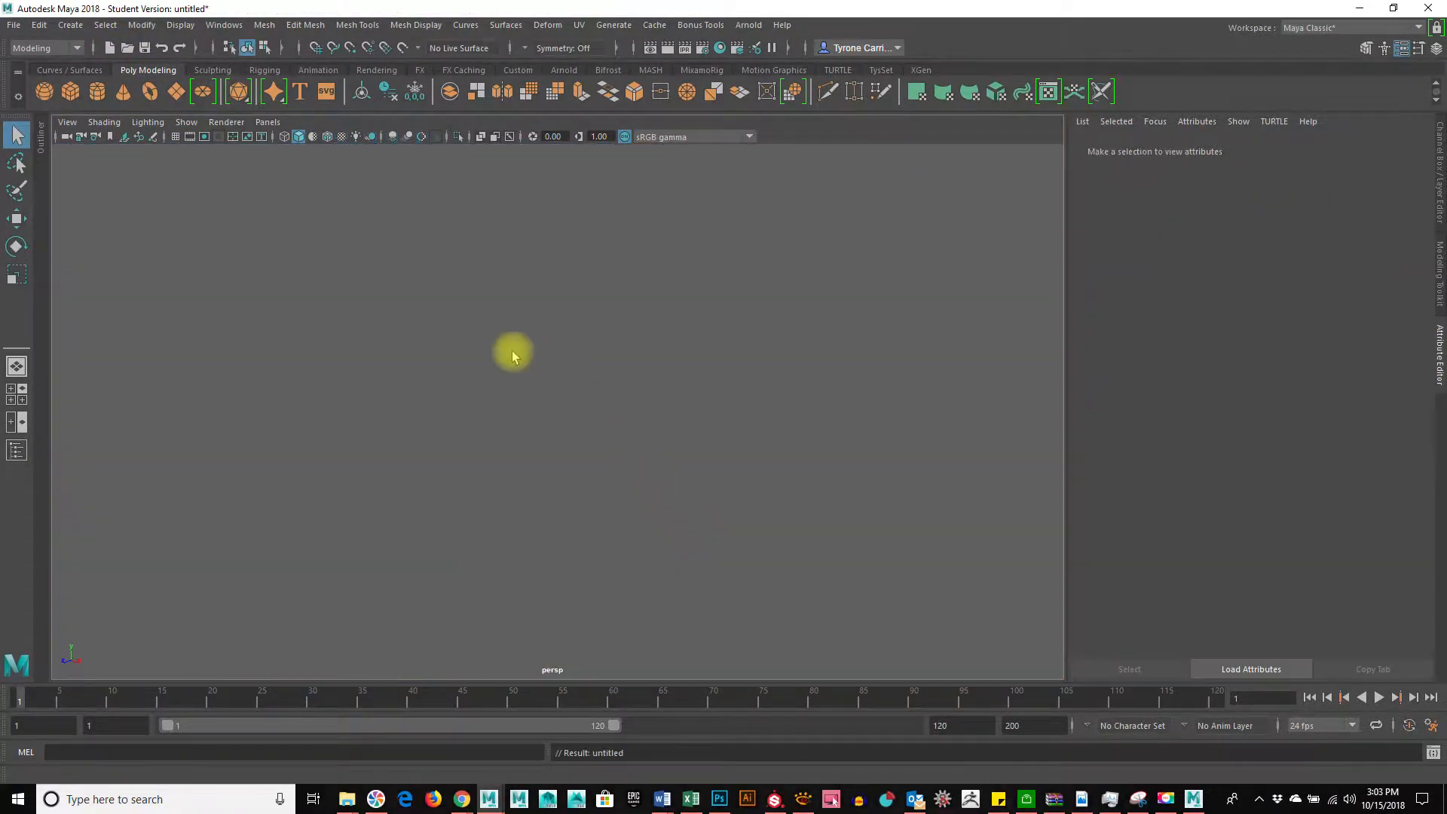
left_click(18, 26)
left_click(18, 26)
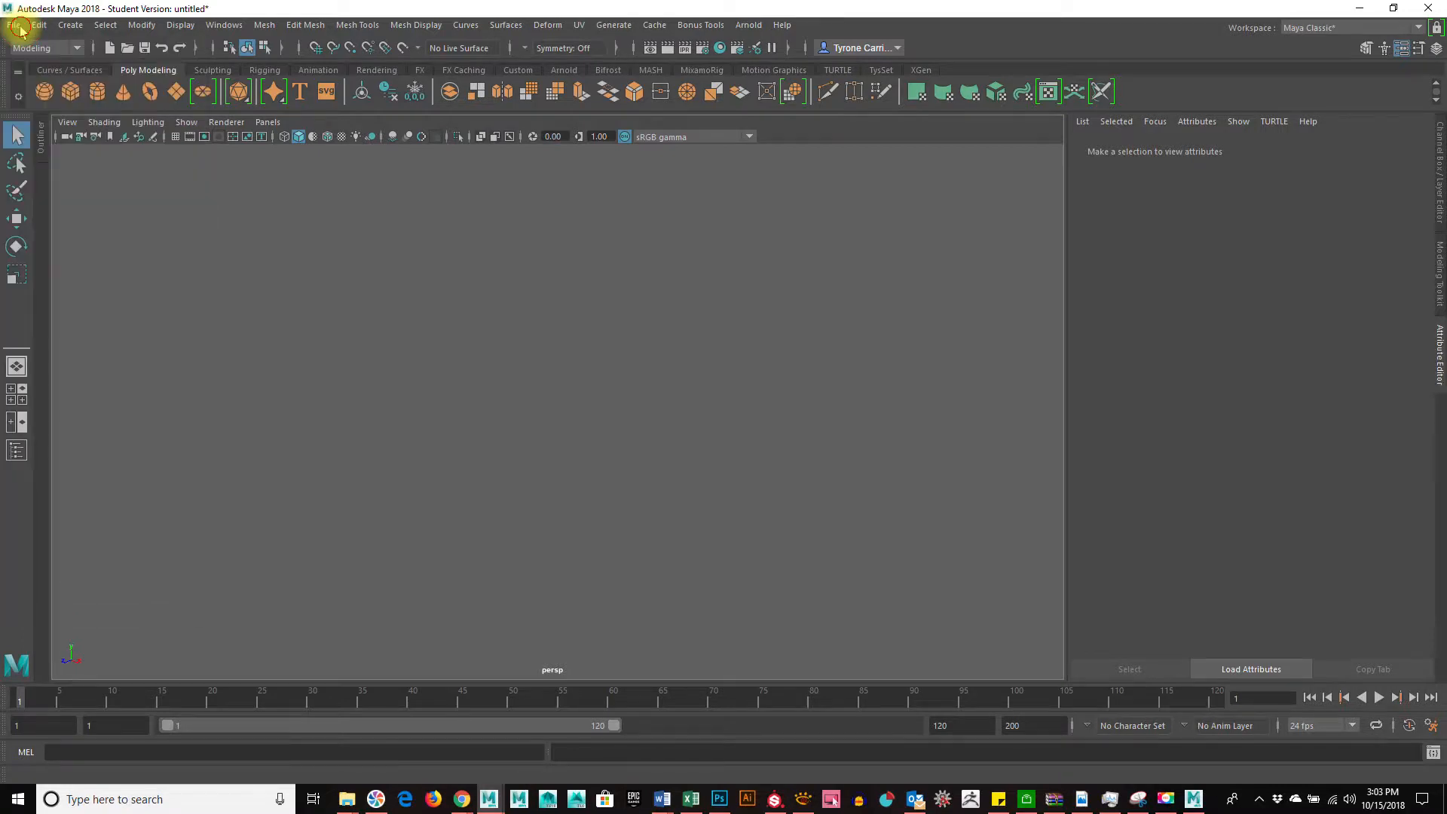
left_click(18, 27)
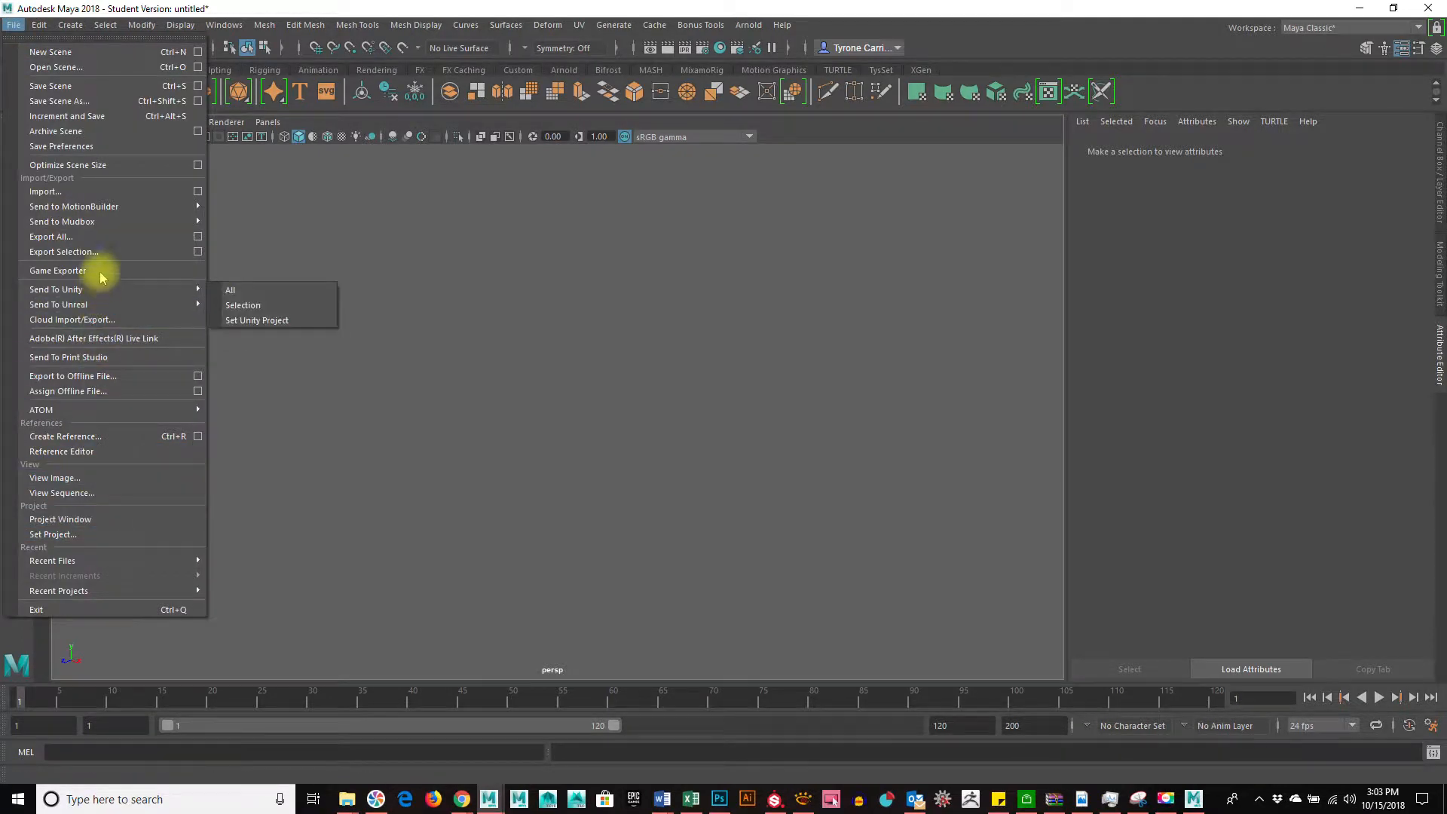
left_click(103, 189)
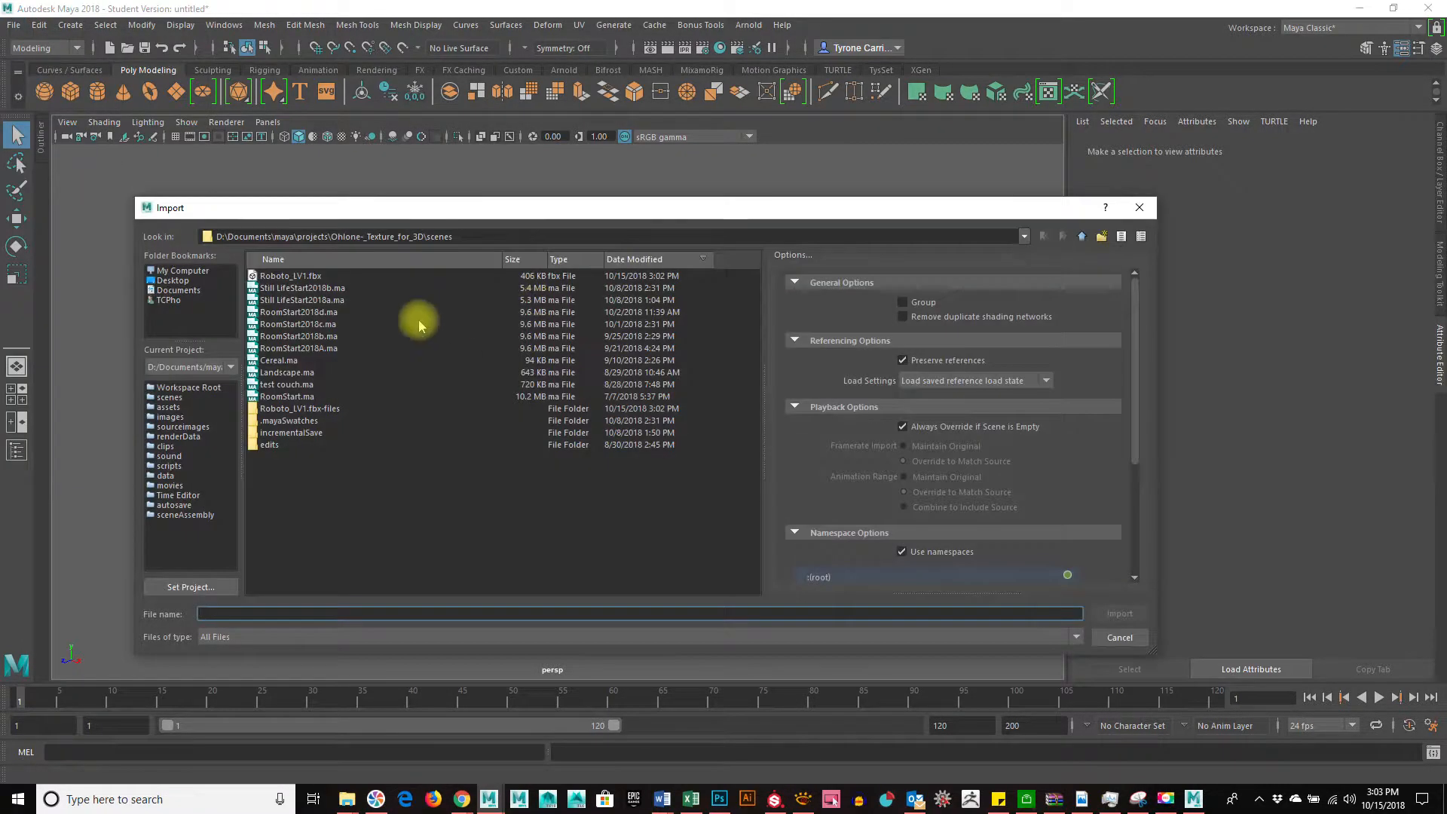
left_click(312, 276)
left_click(1114, 614)
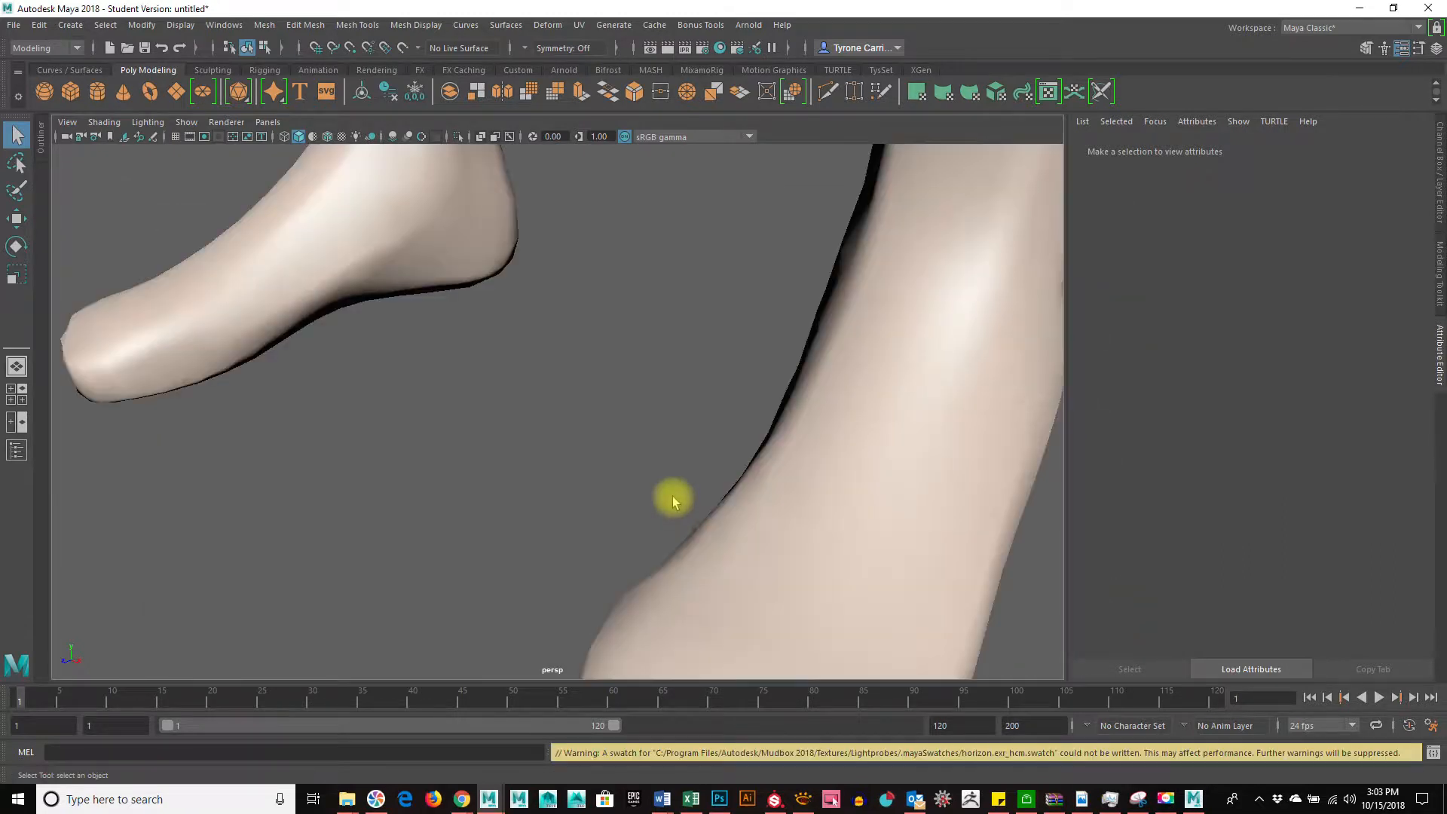
Assign a new aiStandardSurface material to the imported humanBody mesh
right_click_drag(827, 517, 562, 385, "alt")
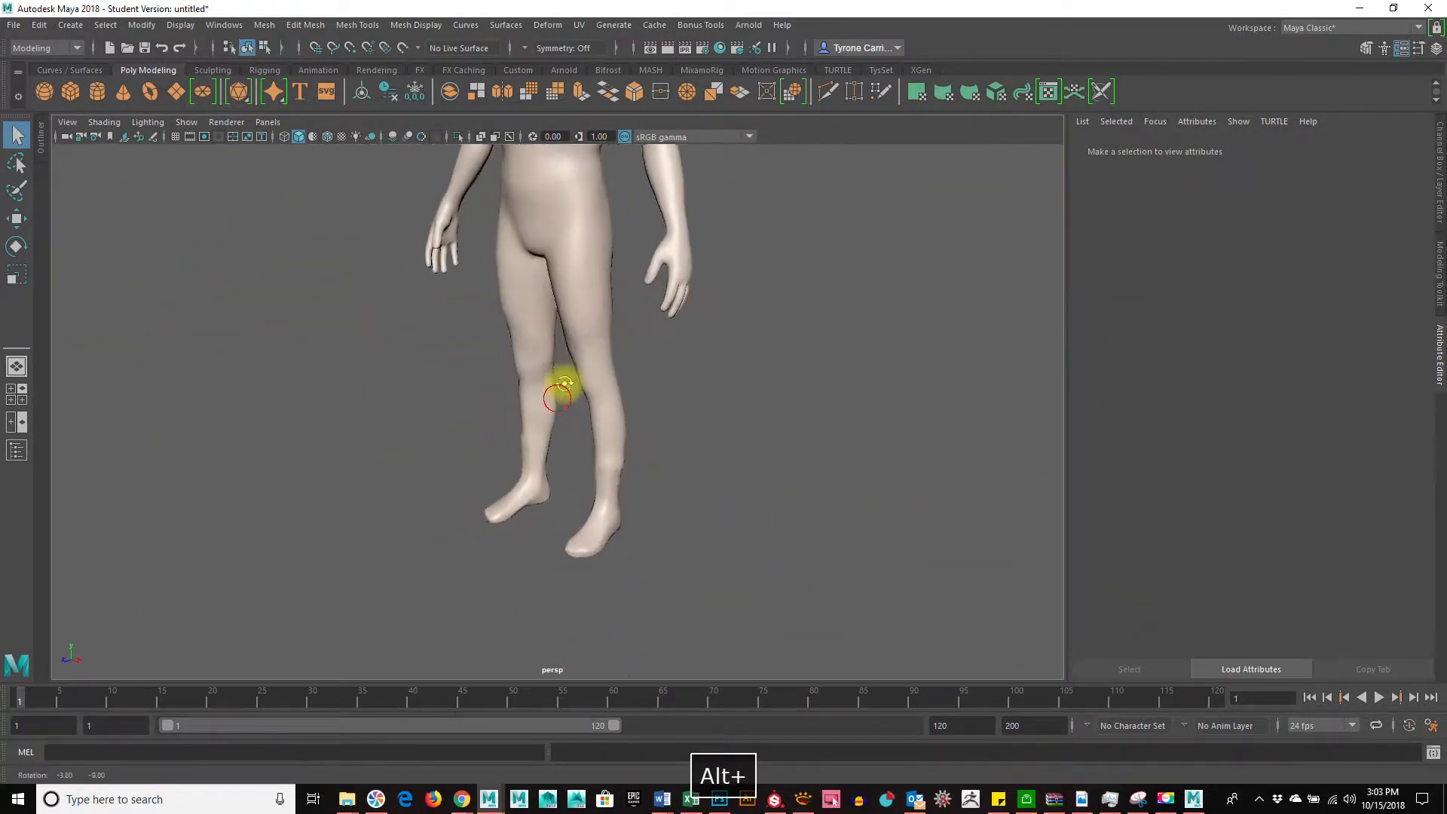
middle_click_drag(563, 384, 588, 555, "alt")
right_click_drag(566, 467, 620, 434, "alt")
middle_click_drag(630, 468, 614, 618, "alt")
right_click_drag(571, 513, 695, 522, "alt")
left_click_drag(641, 497, 701, 466, "alt")
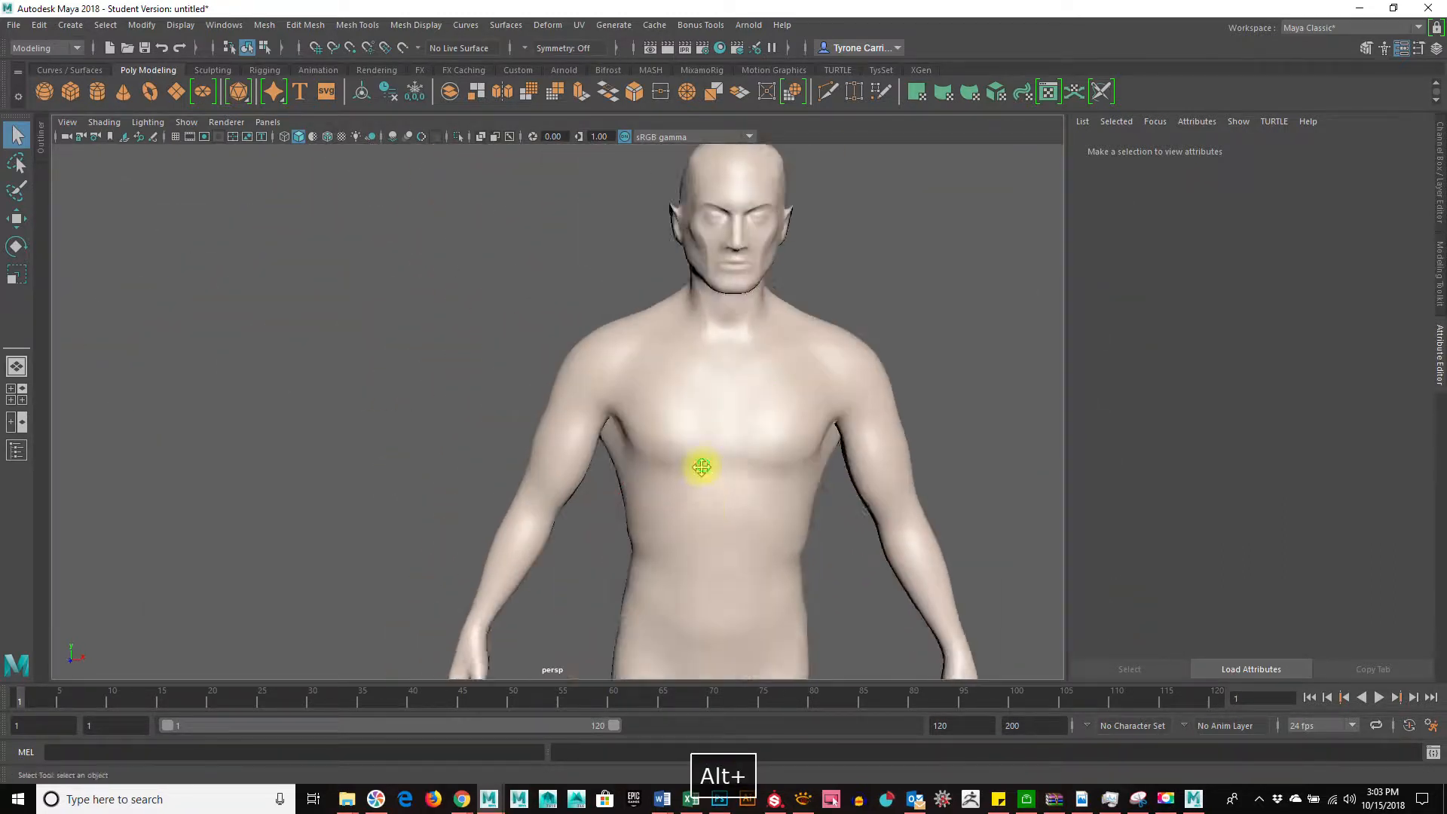
middle_click_drag(701, 465, 558, 517, "alt")
left_click_drag(690, 520, 611, 486, "alt")
left_click(611, 480)
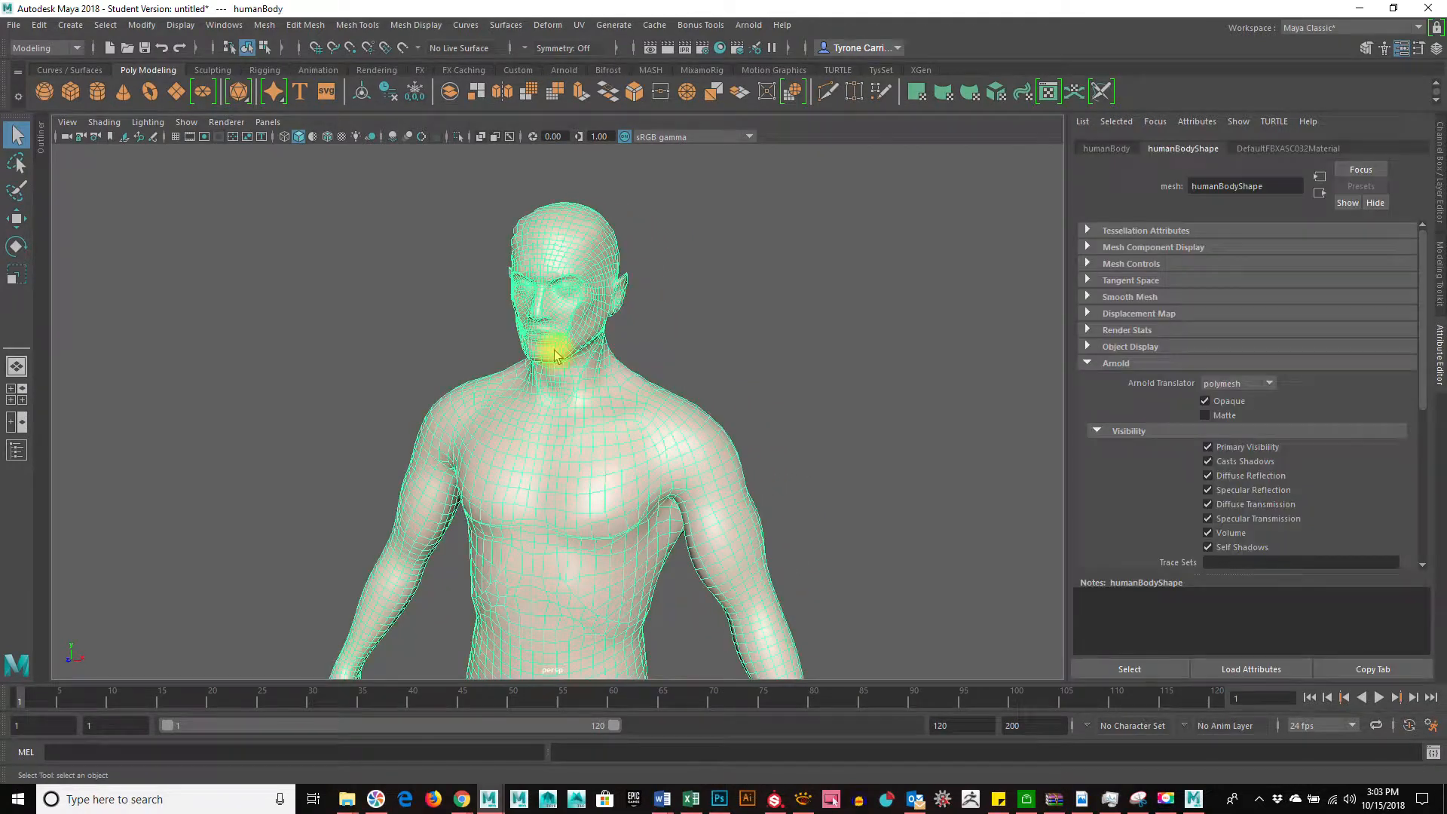
right_click_drag(567, 335, 686, 765)
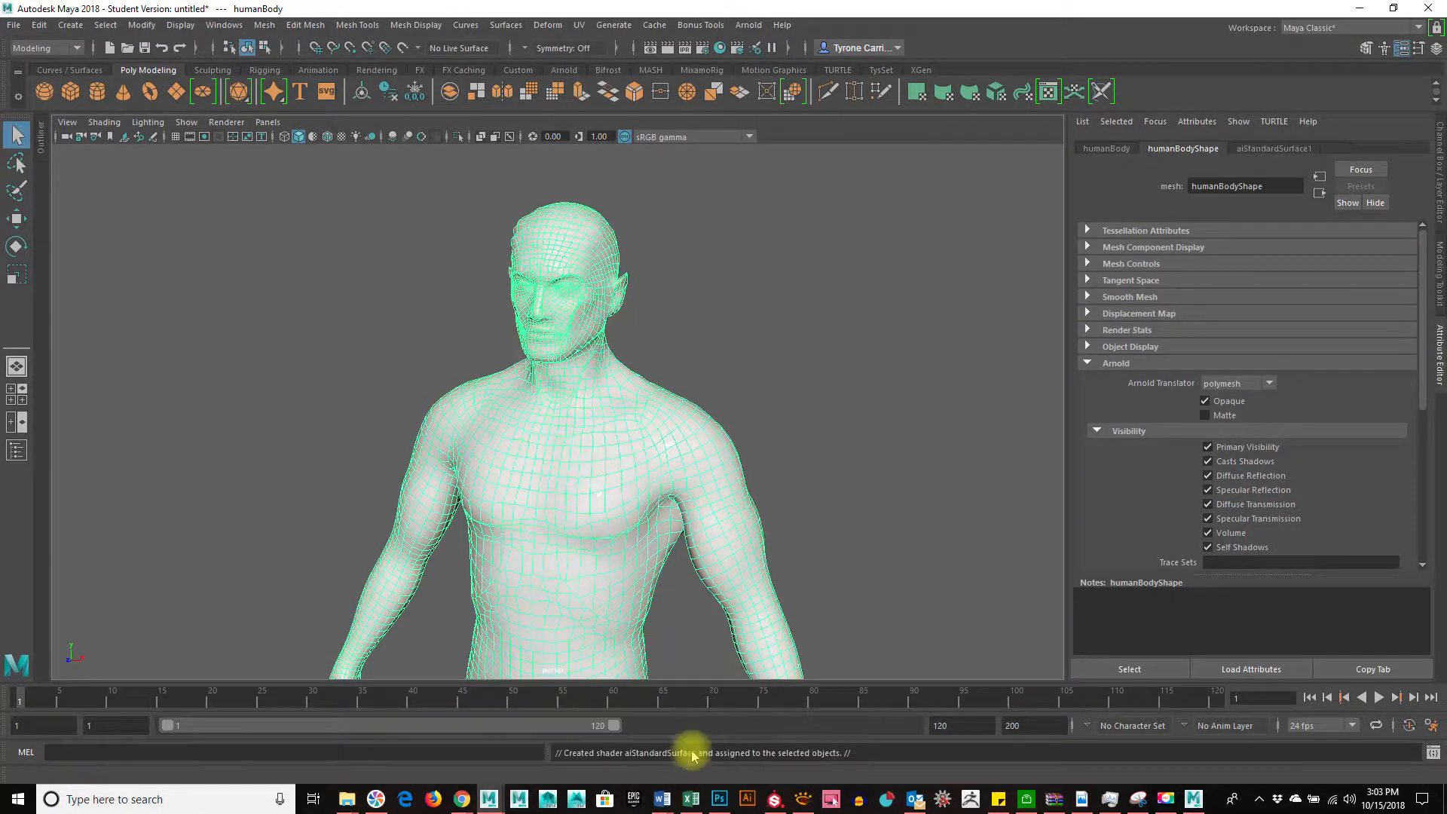
Change the workspace to the layout combining the Hypershade, the render view and the perspective view
right_click_drag(869, 490, 784, 482, "alt")
key("space")
left_click_drag(663, 236, 726, 220)
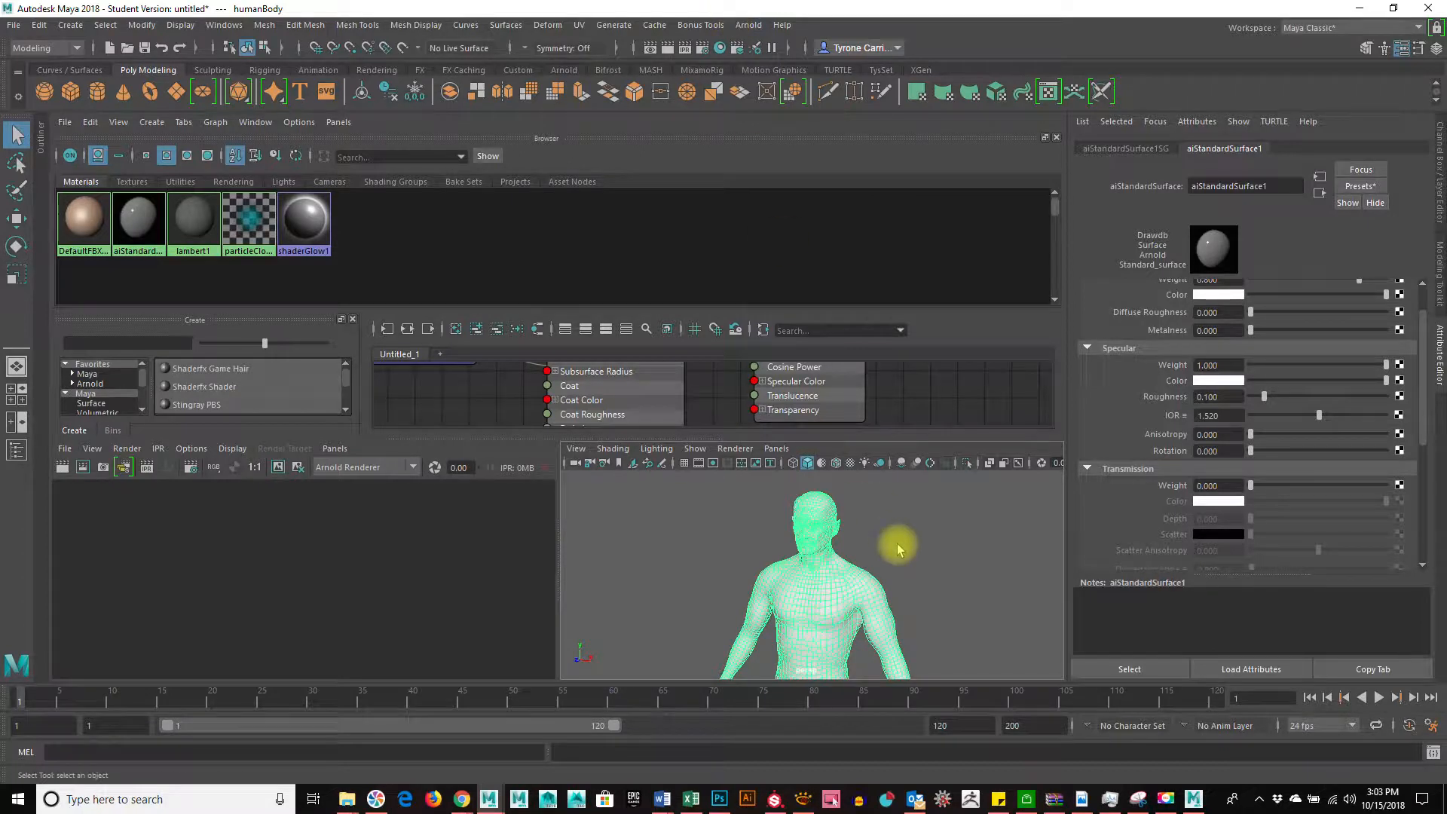
Apply the Skin preset to the body's aiStandardSurface material
left_click(1356, 189)
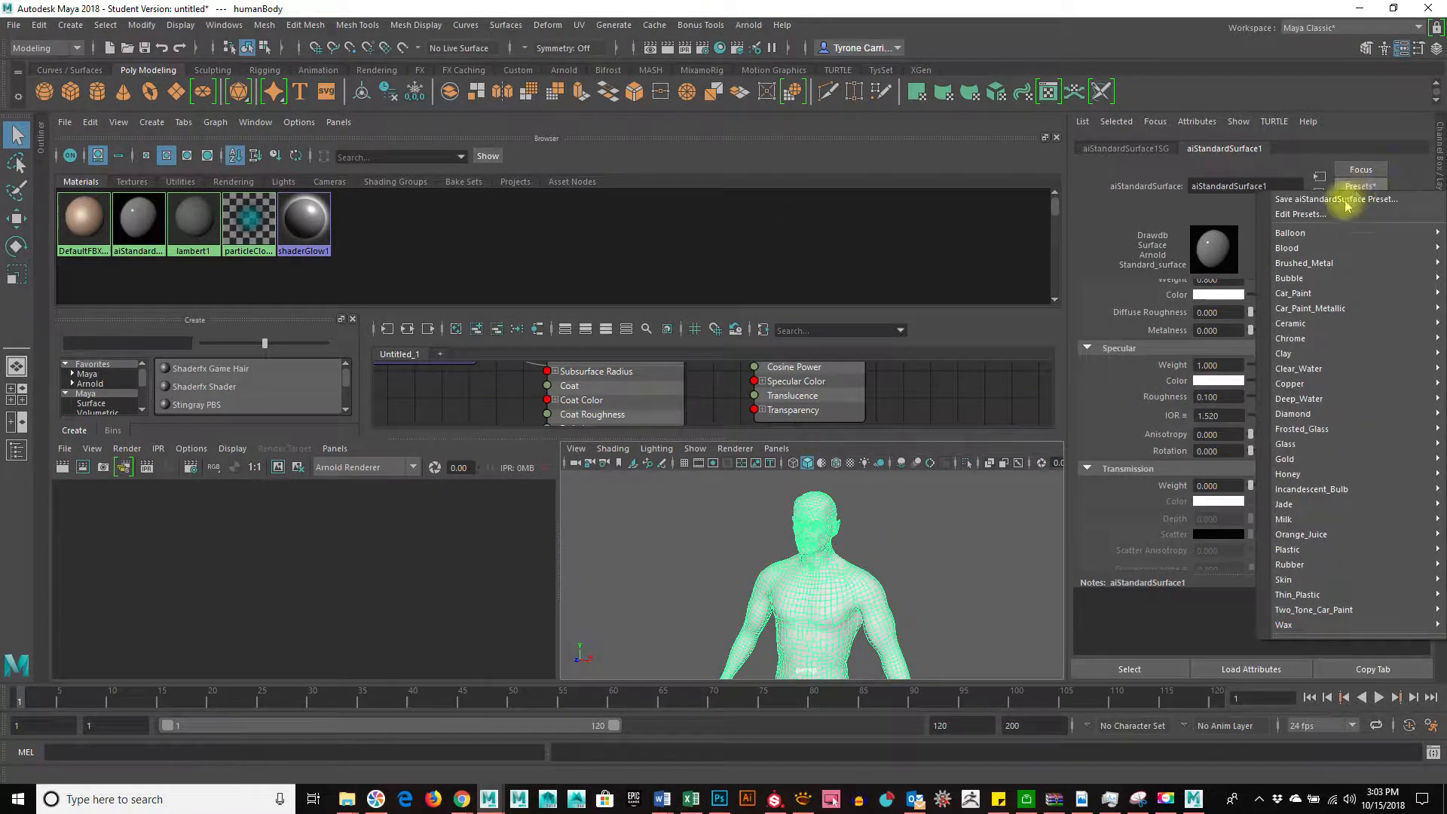
mouse_move(1334, 578)
left_click(1211, 583)
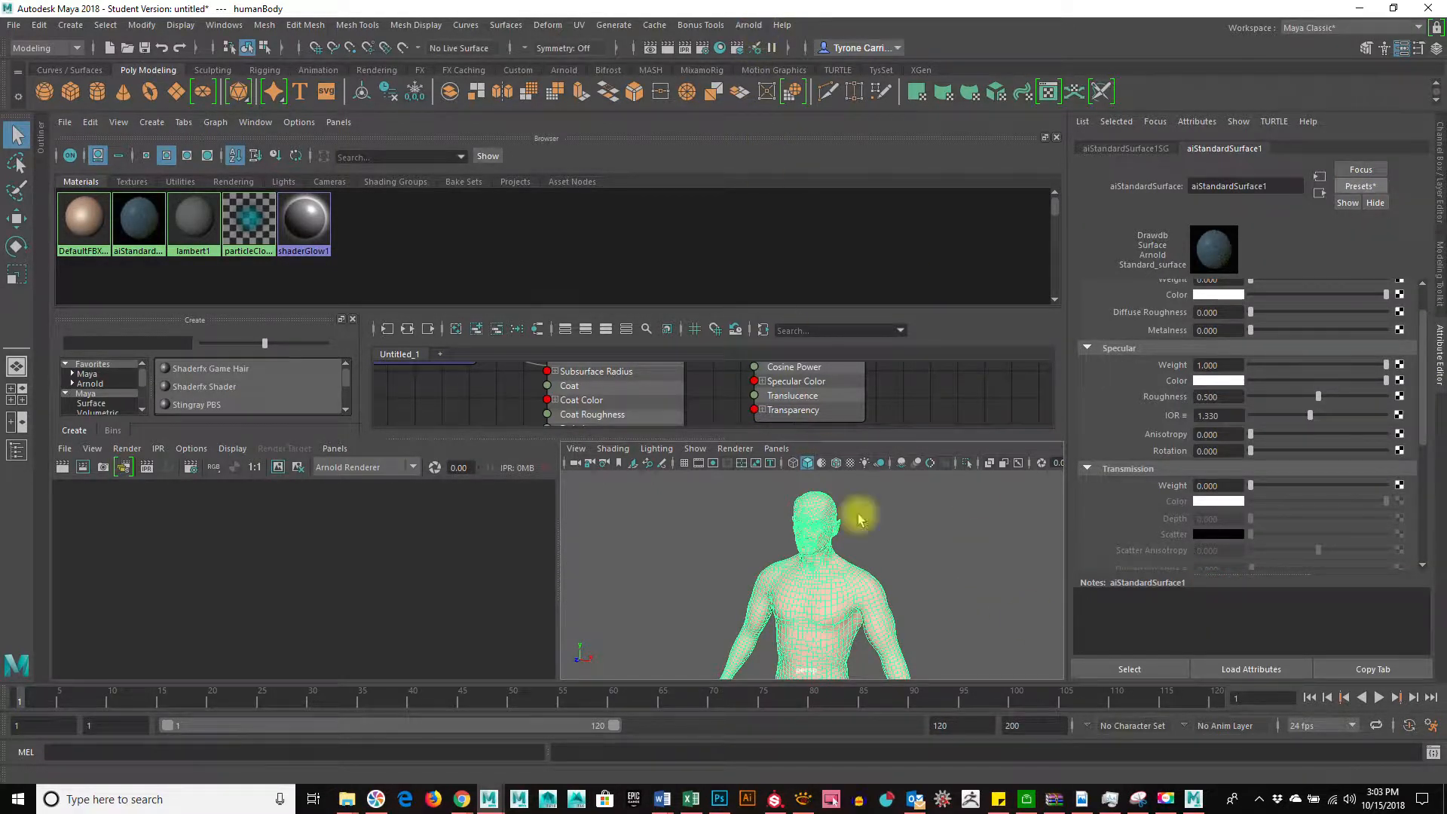
Create an Arnold area light in the scene
right_click_drag(961, 563, 863, 574, "alt")
key("space")
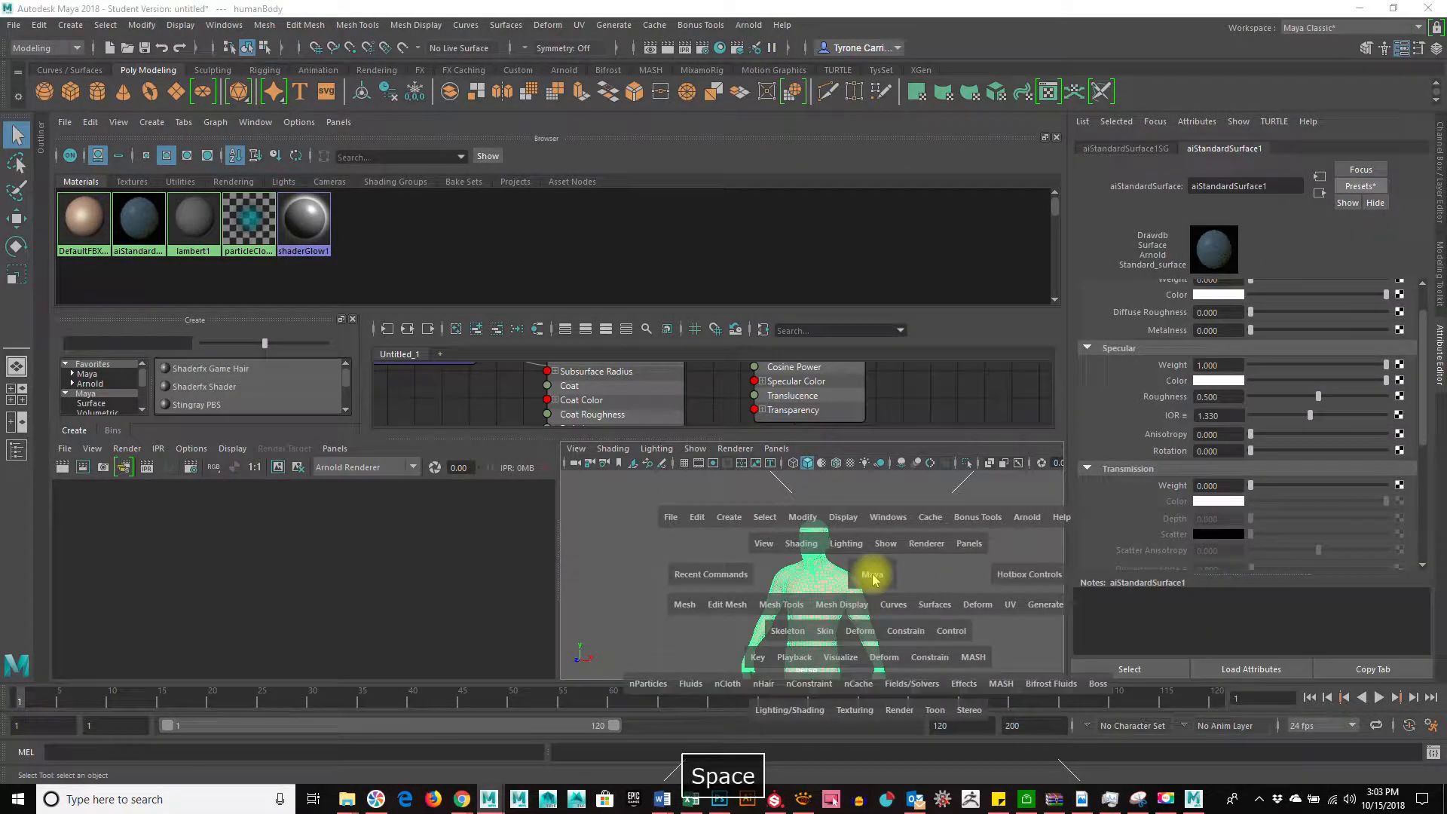
left_click(728, 517)
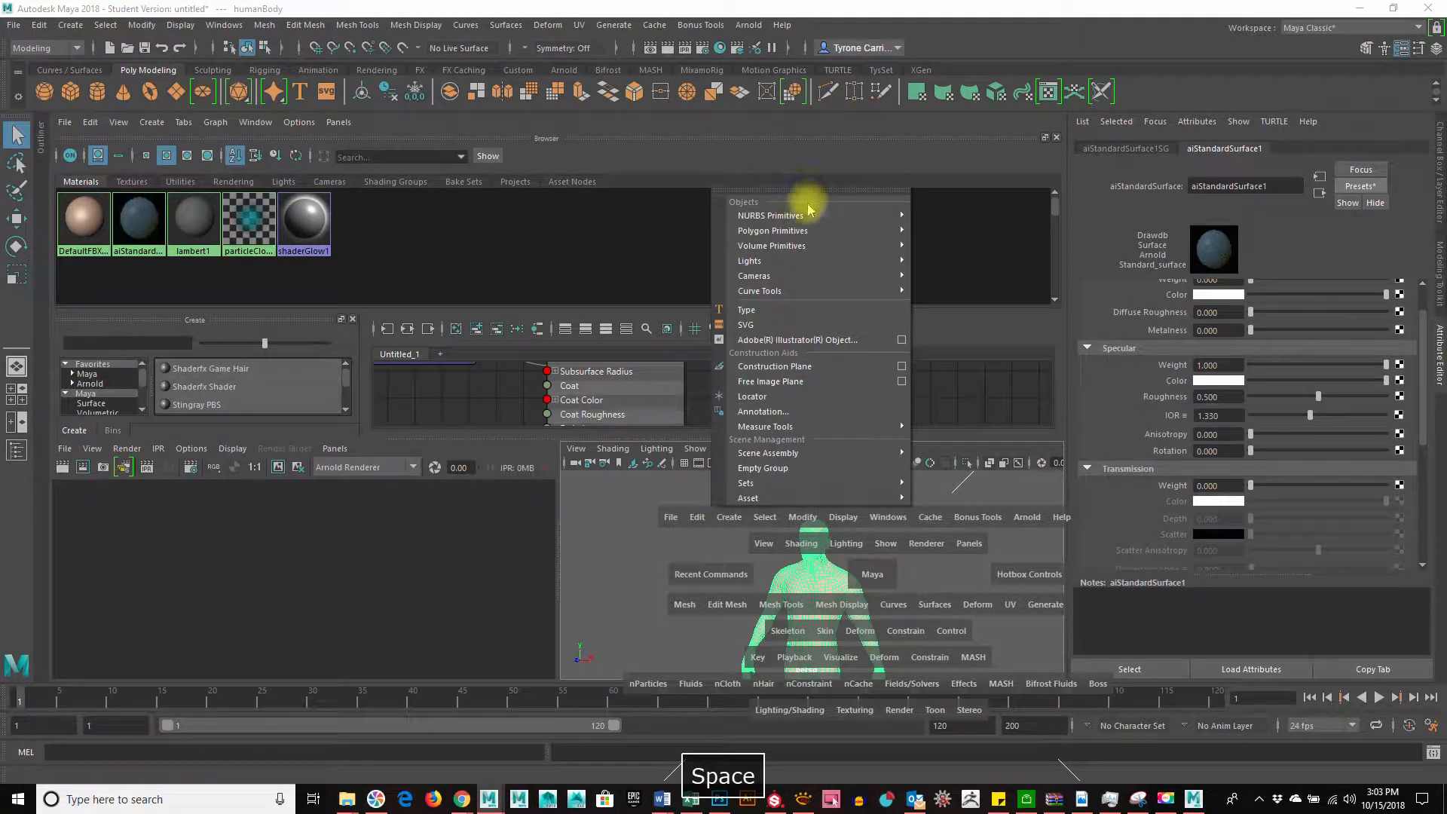
mouse_move(796, 233)
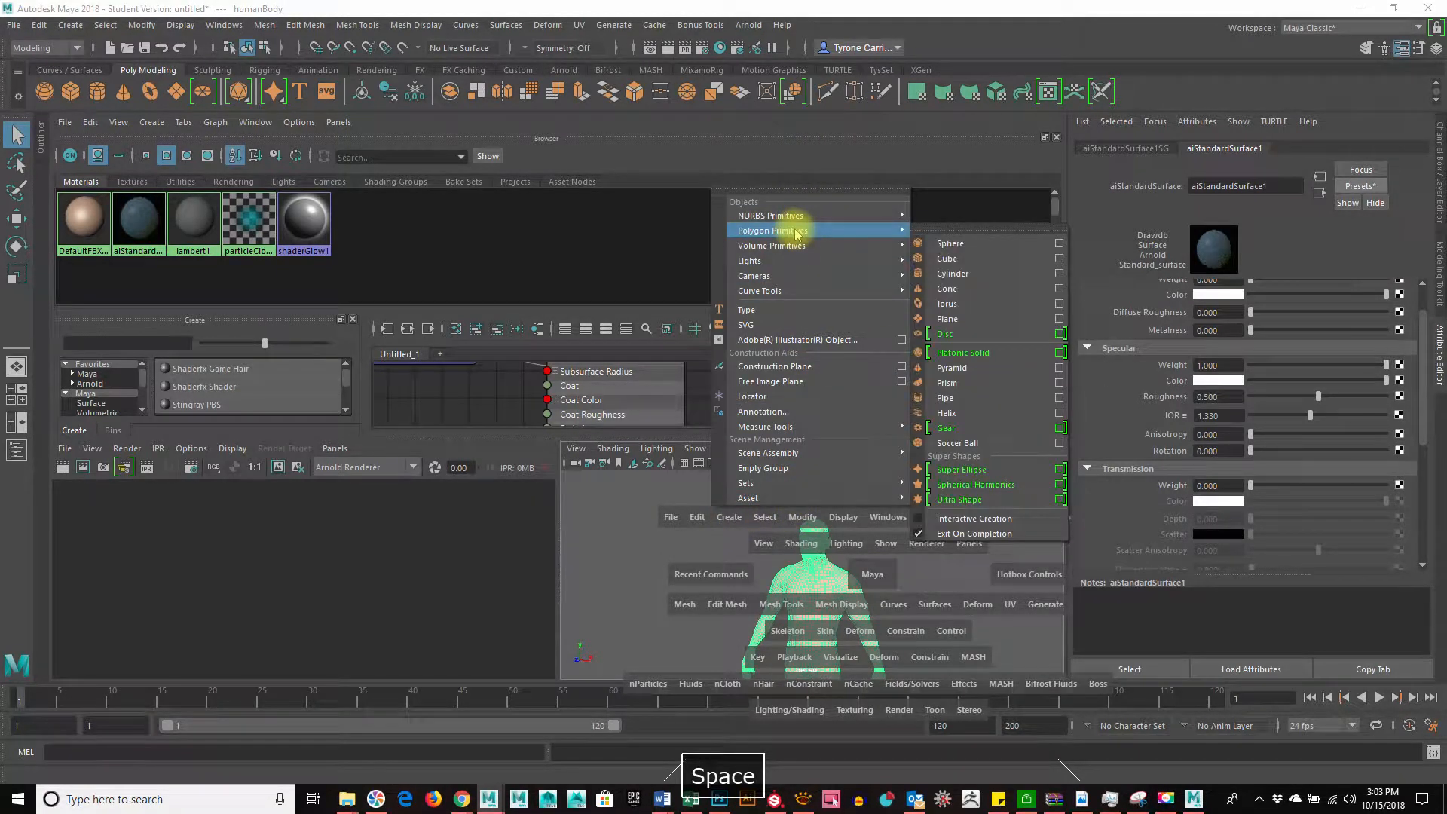
left_click(748, 25)
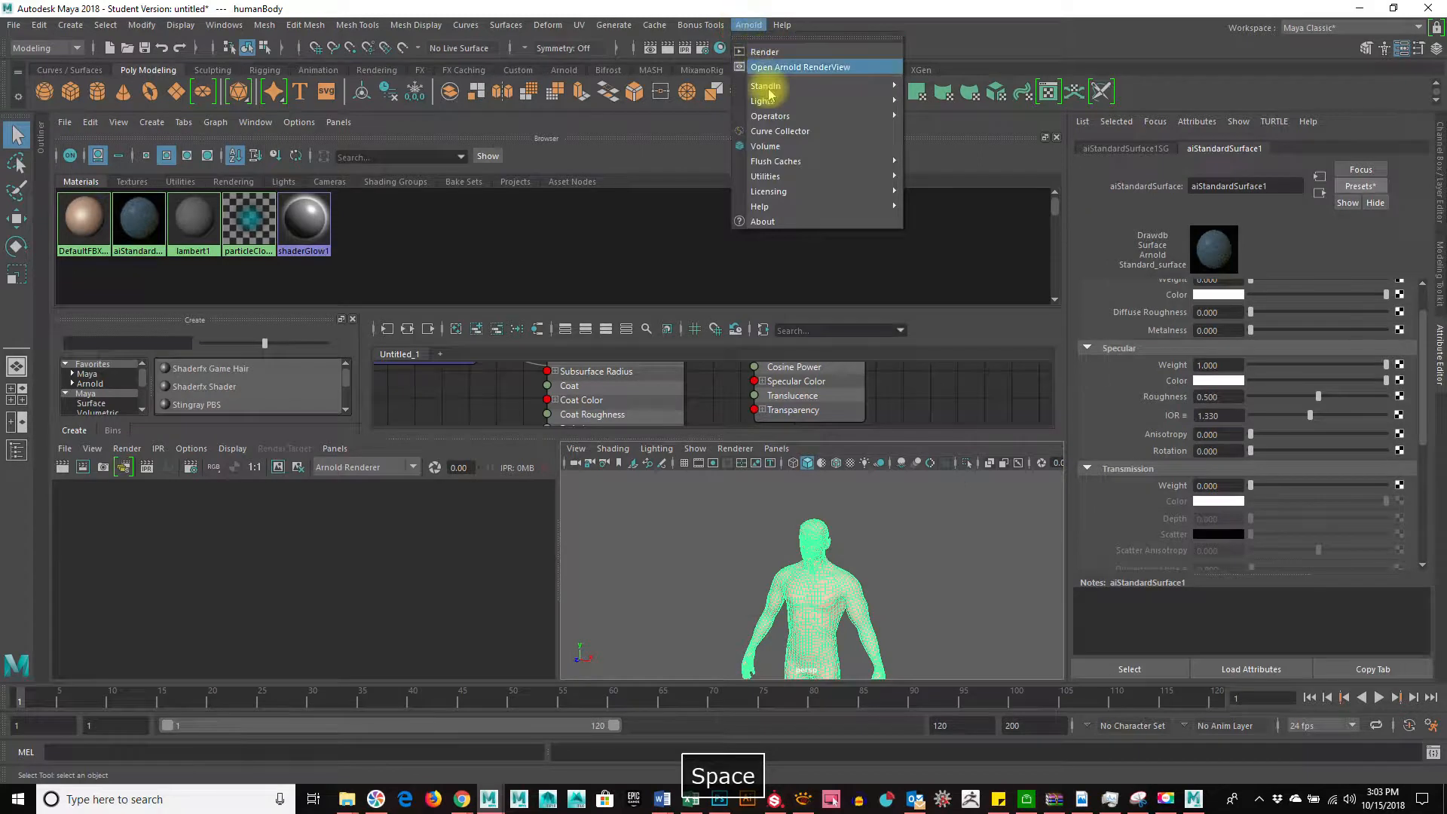
mouse_move(776, 103)
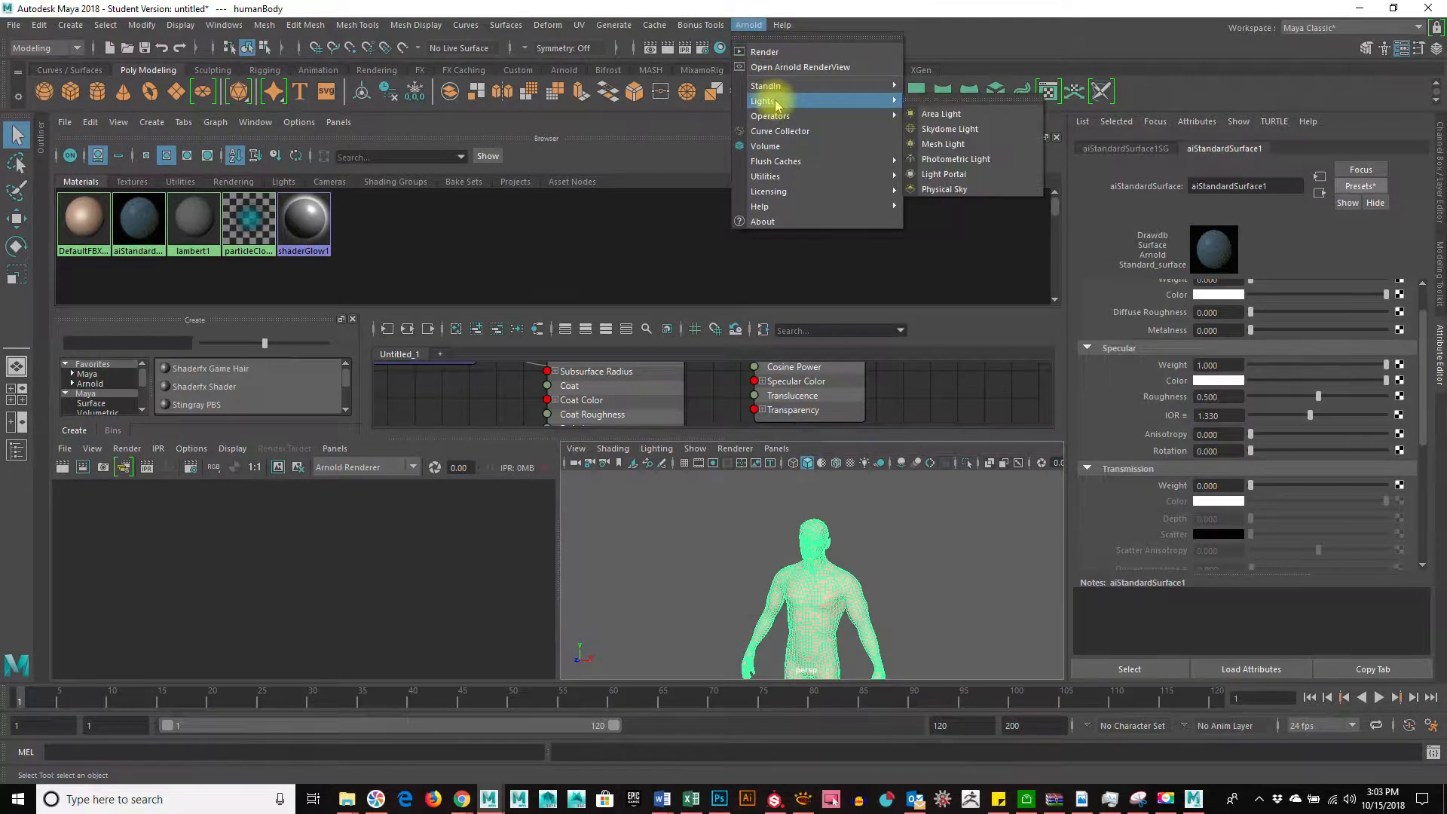
left_click(935, 114)
Scale up the area light, move it to the front side of the body at chest height, and rotate it toward the figure
right_click_drag(946, 581, 776, 565, "alt")
key("r")
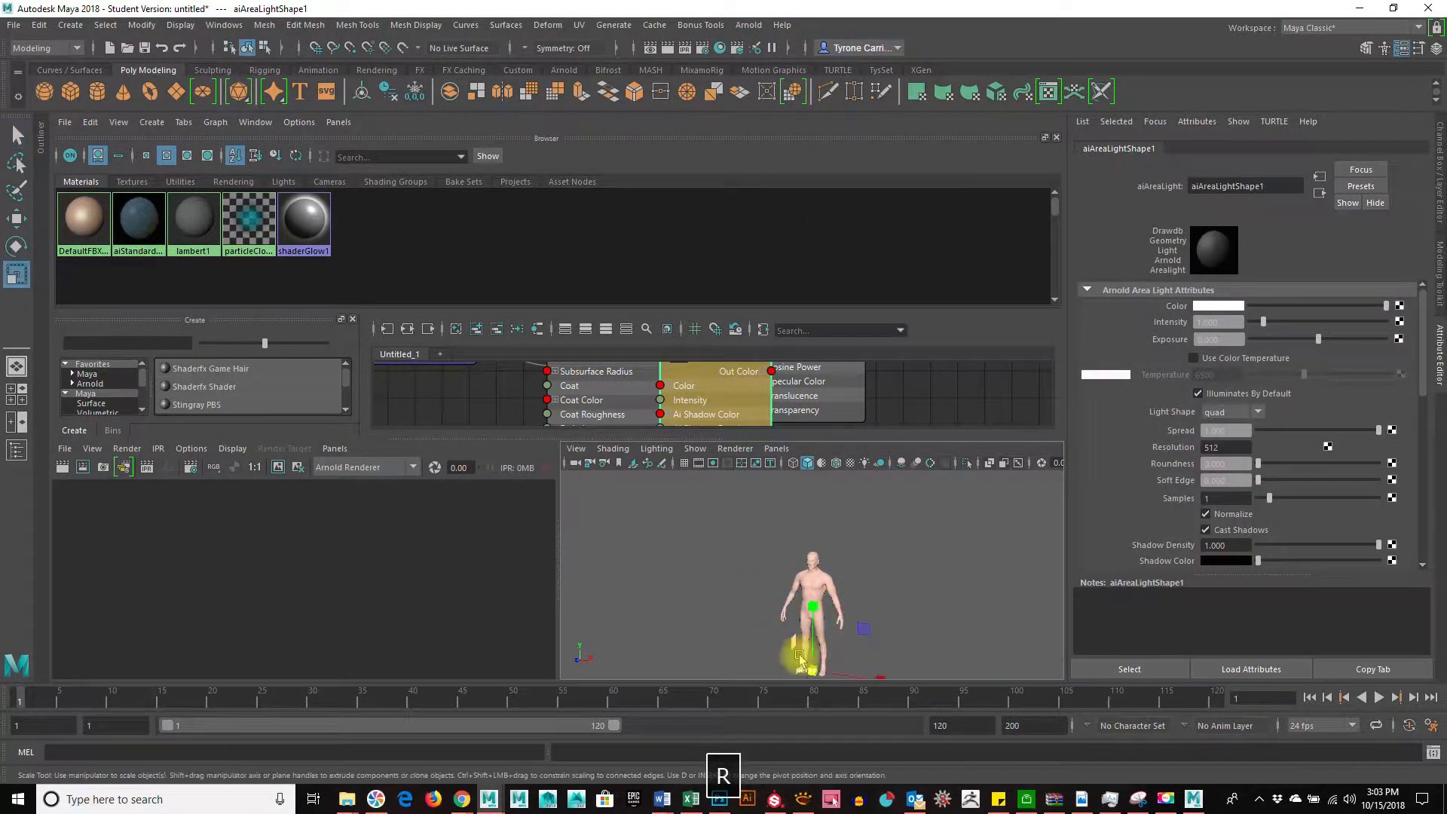
key("w")
left_click_drag(812, 609, 768, 541)
key("e")
key("w")
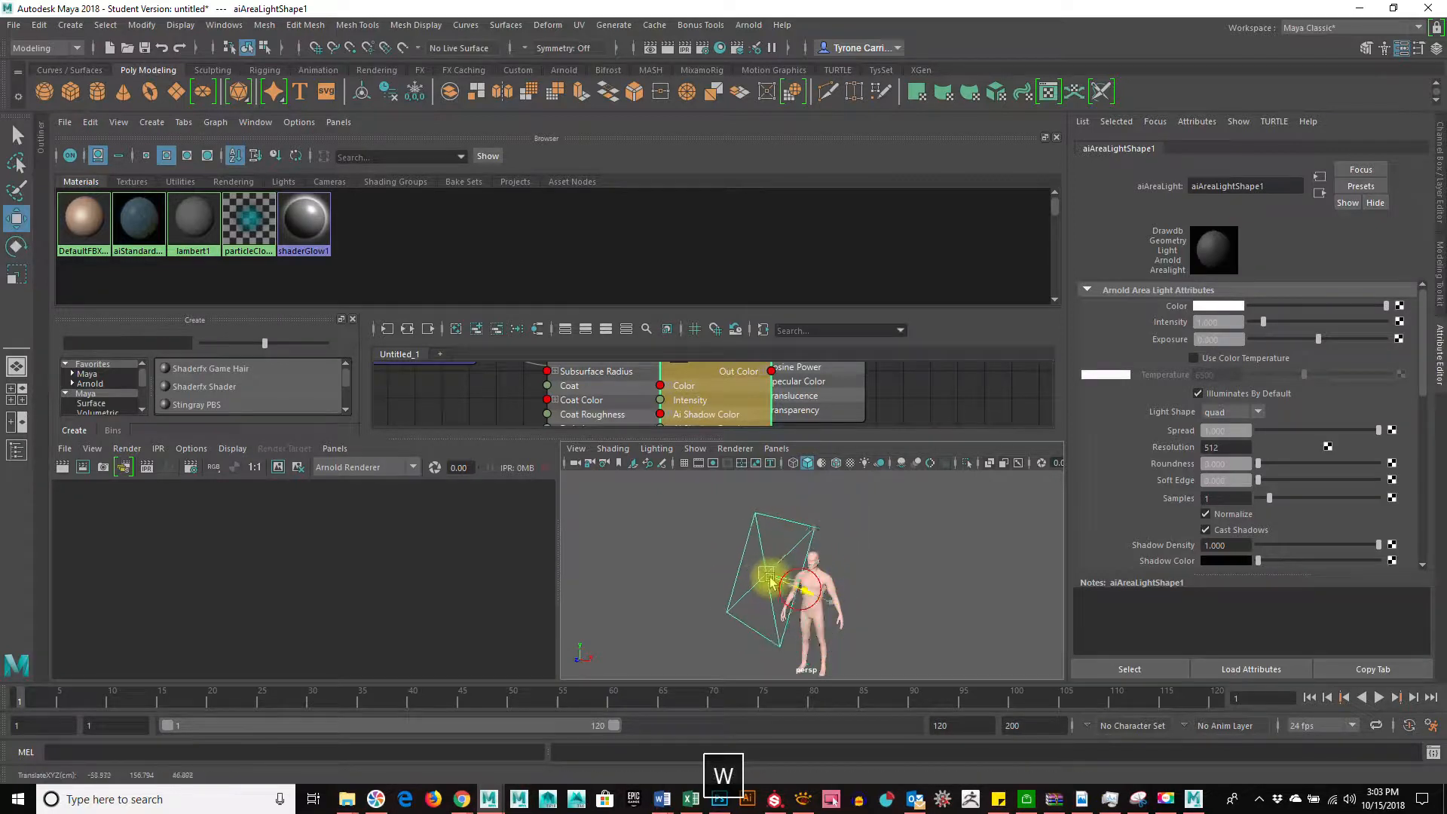
Frame the light and the body in the perspective view and open the Arnold RenderView
left_click_drag(749, 614, 727, 579, "alt")
right_click_drag(717, 590, 859, 584, "alt")
mouse_move(821, 582)
left_mouse_down("alt")
mouse_move(861, 582)
mouse_move(807, 569)
left_mouse_up("alt")
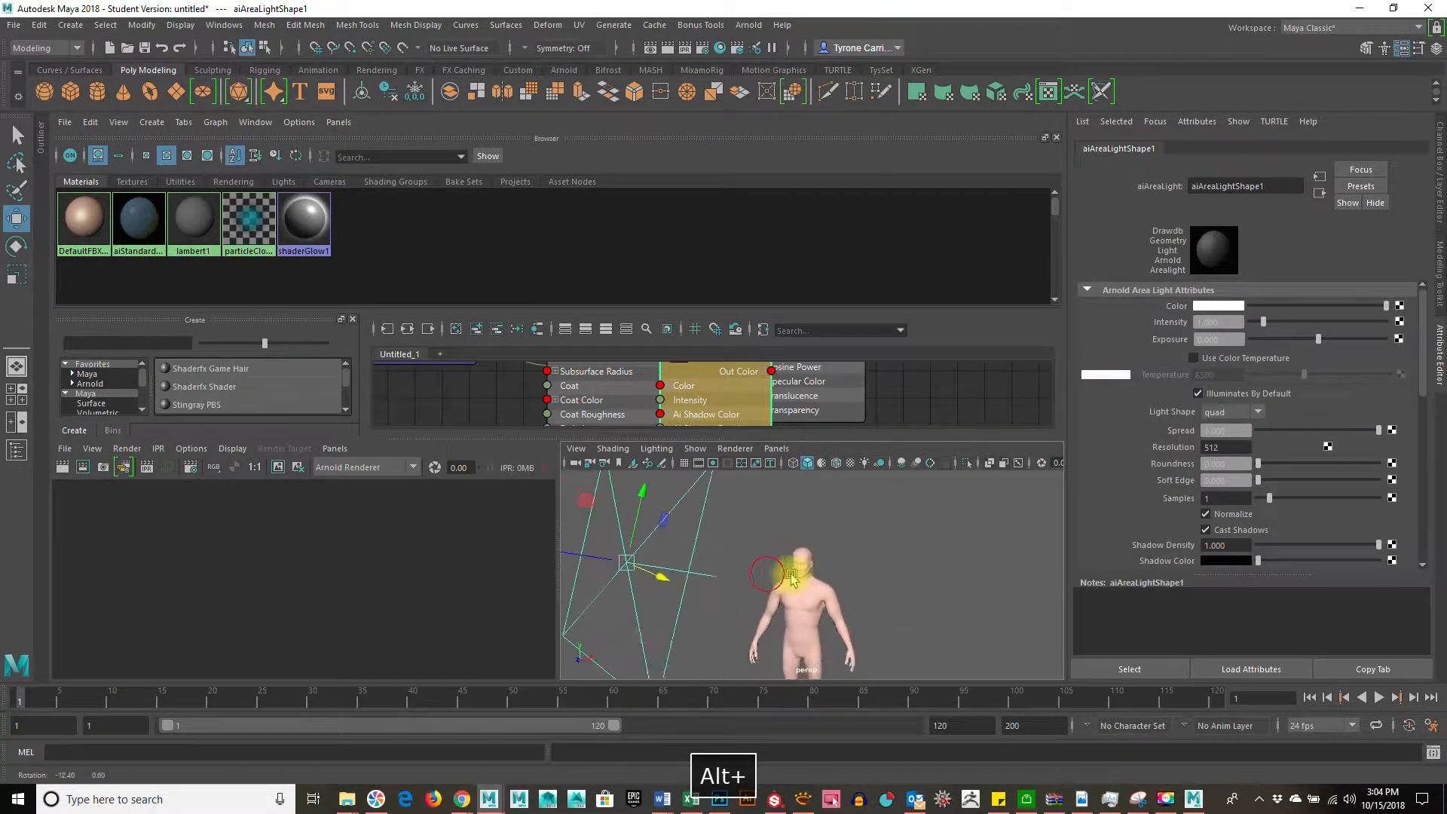
left_click(748, 25)
left_click(747, 44)
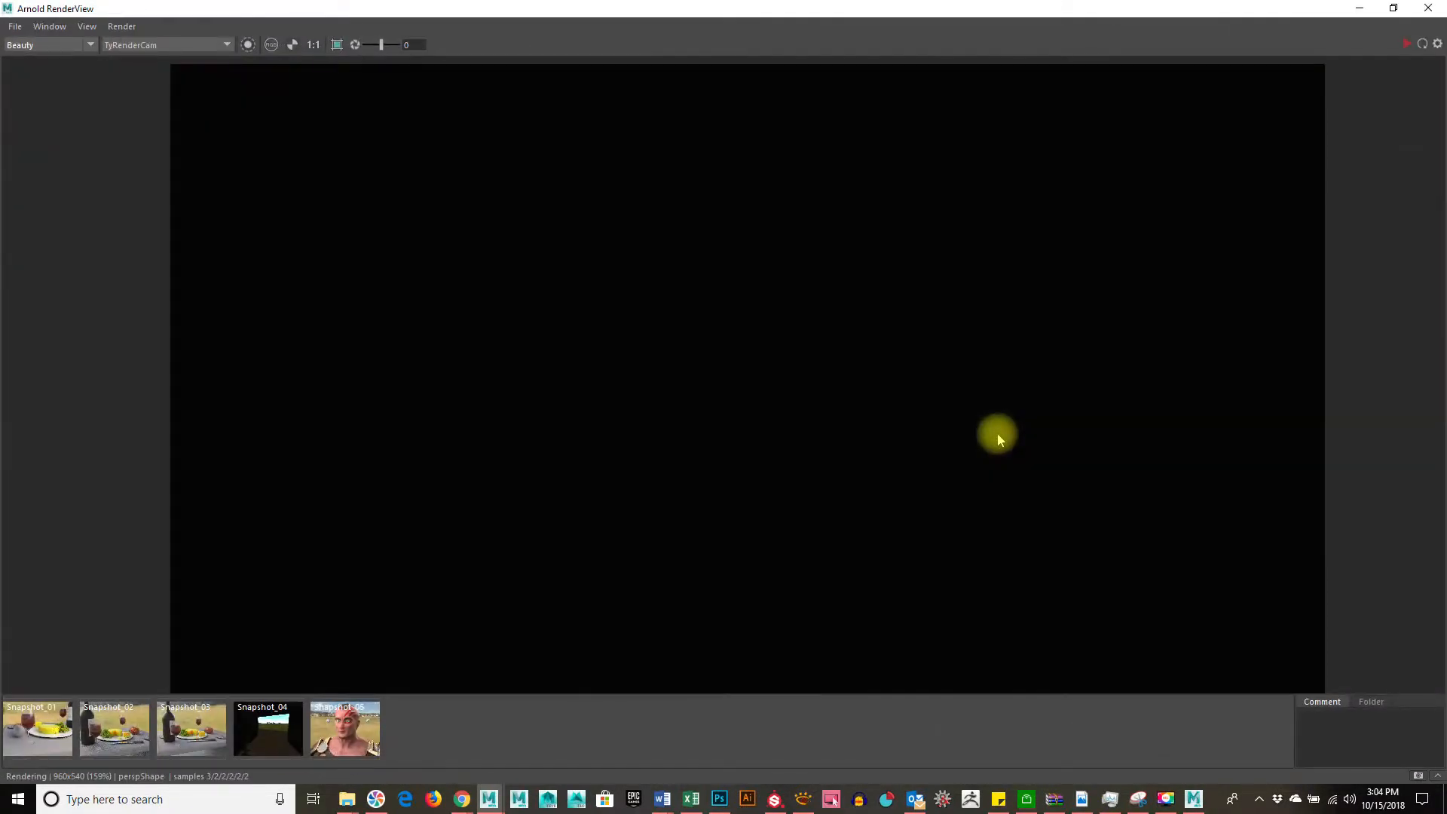
Start the interactive render and dock the resized Arnold RenderView between the viewport and the Attribute Editor
left_click_drag(226, 6, 308, 144)
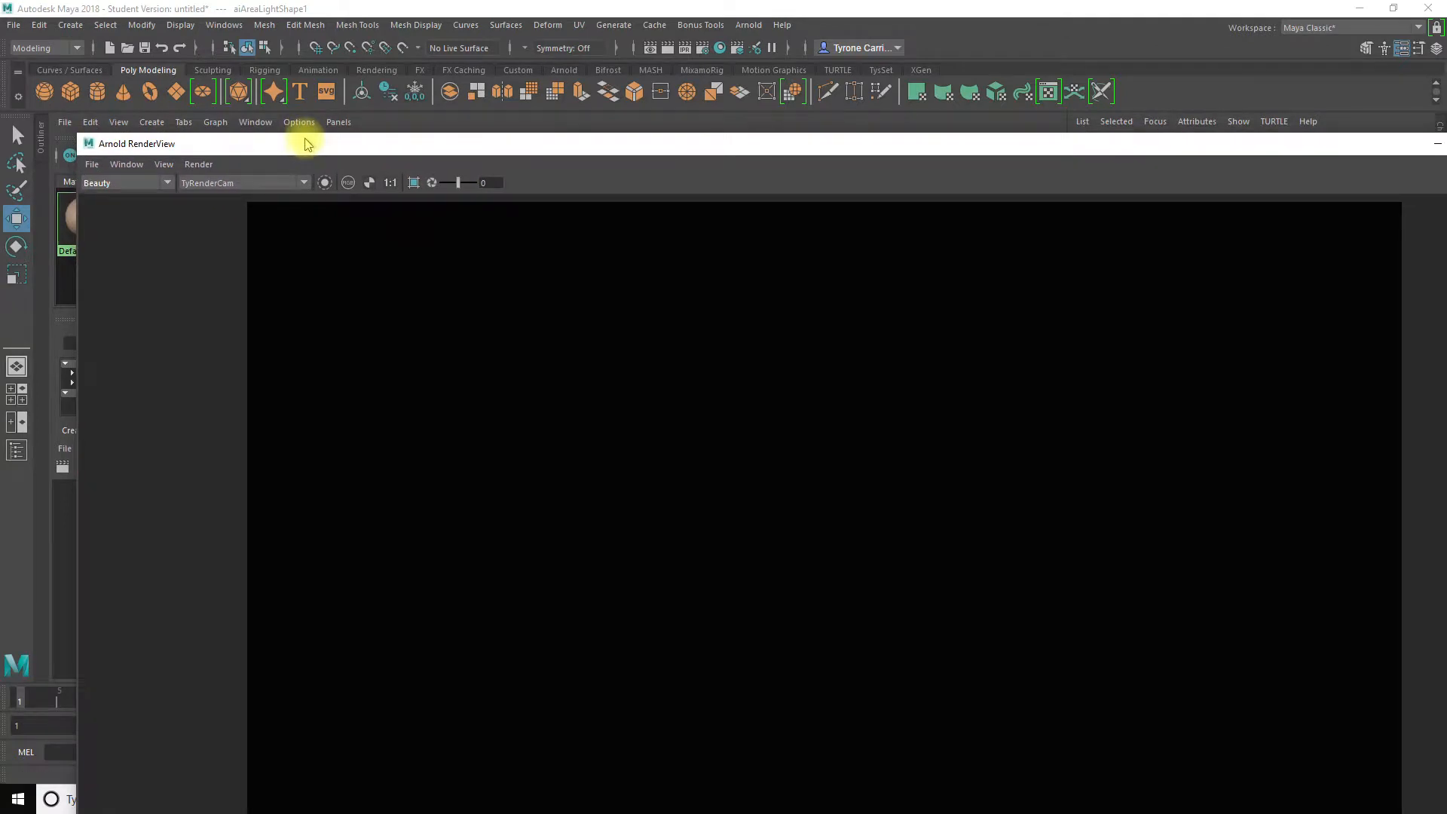
left_click_drag(71, 137, 744, 456)
left_click_drag(1037, 476, 649, 336)
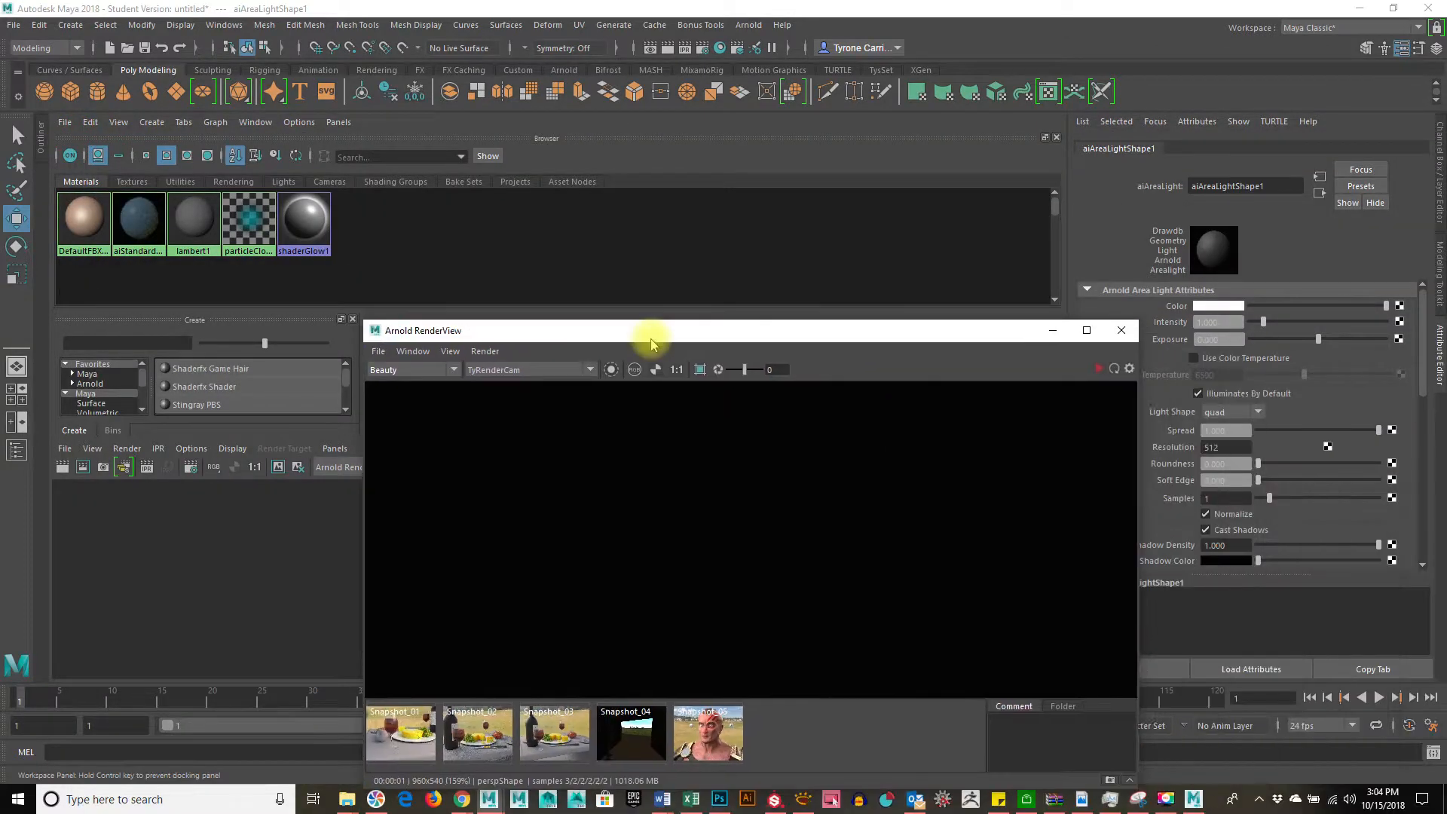
left_click(1100, 369)
left_click_drag(767, 329, 1071, 346)
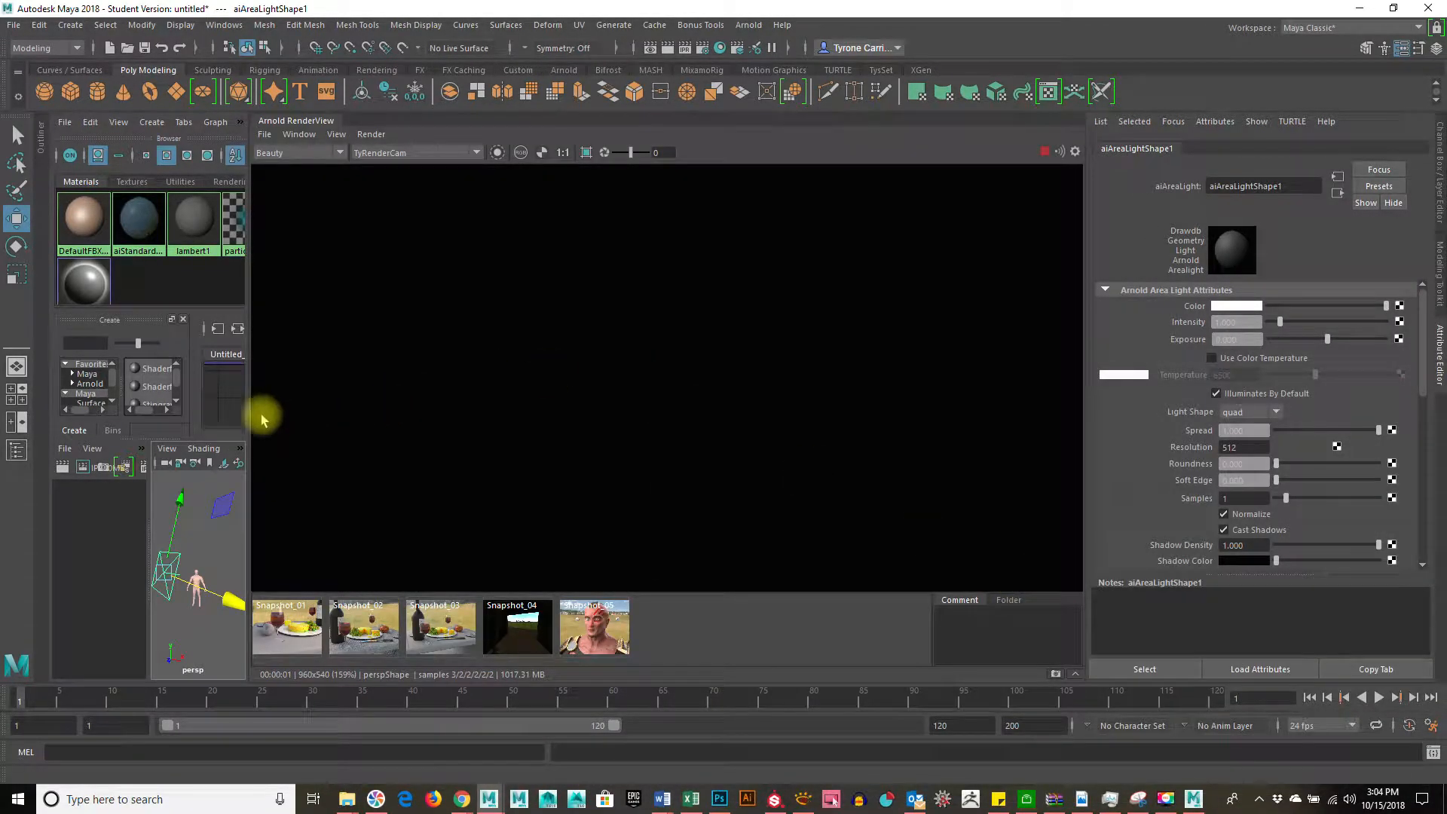
left_click_drag(252, 417, 659, 411)
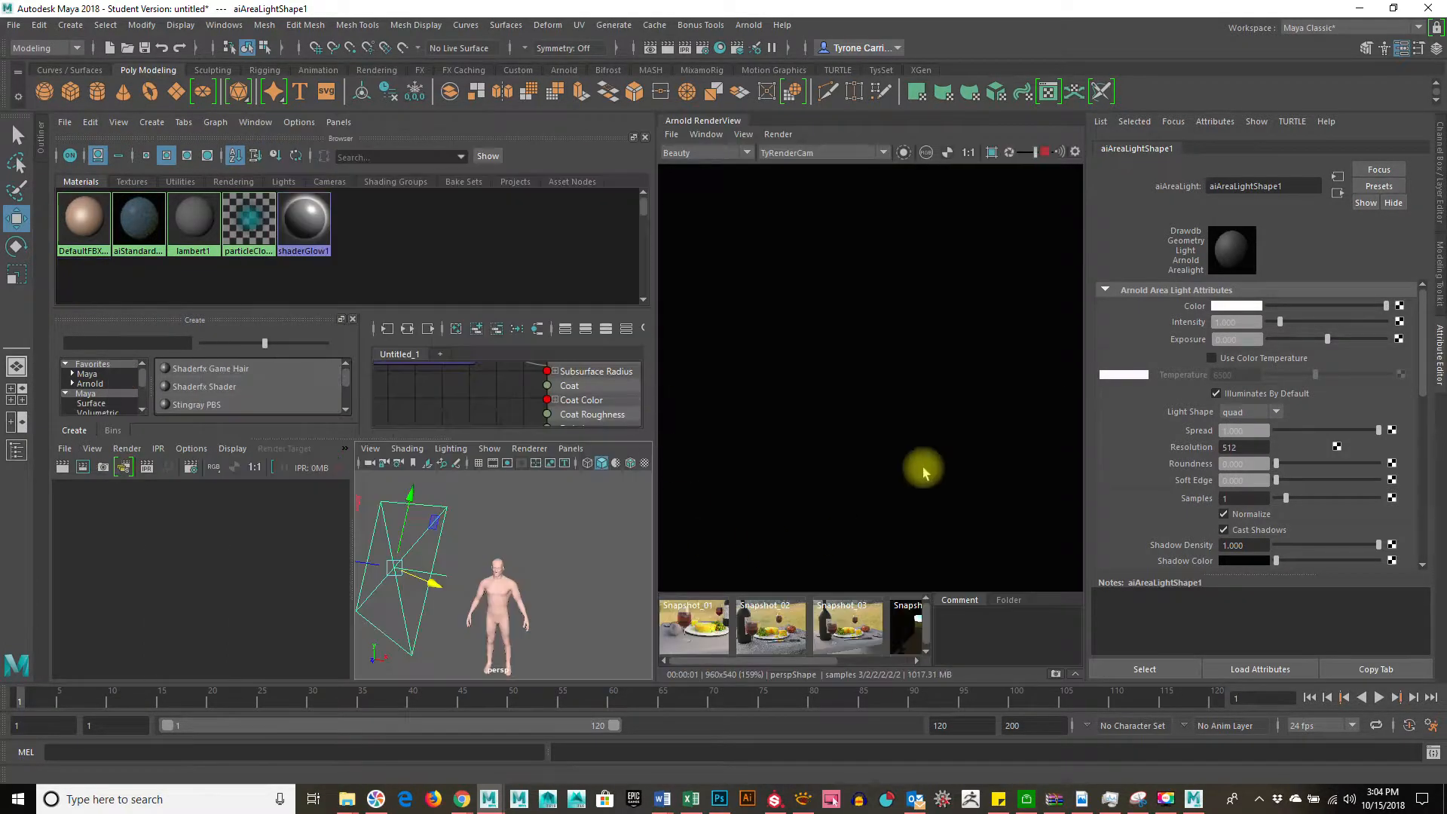
Set the Arnold area light's exposure to 15
left_click_drag(571, 615, 526, 609, "alt")
right_click_drag(525, 609, 561, 586, "alt")
middle_click_drag(561, 586, 564, 592, "alt")
left_click_drag(419, 506, 392, 549)
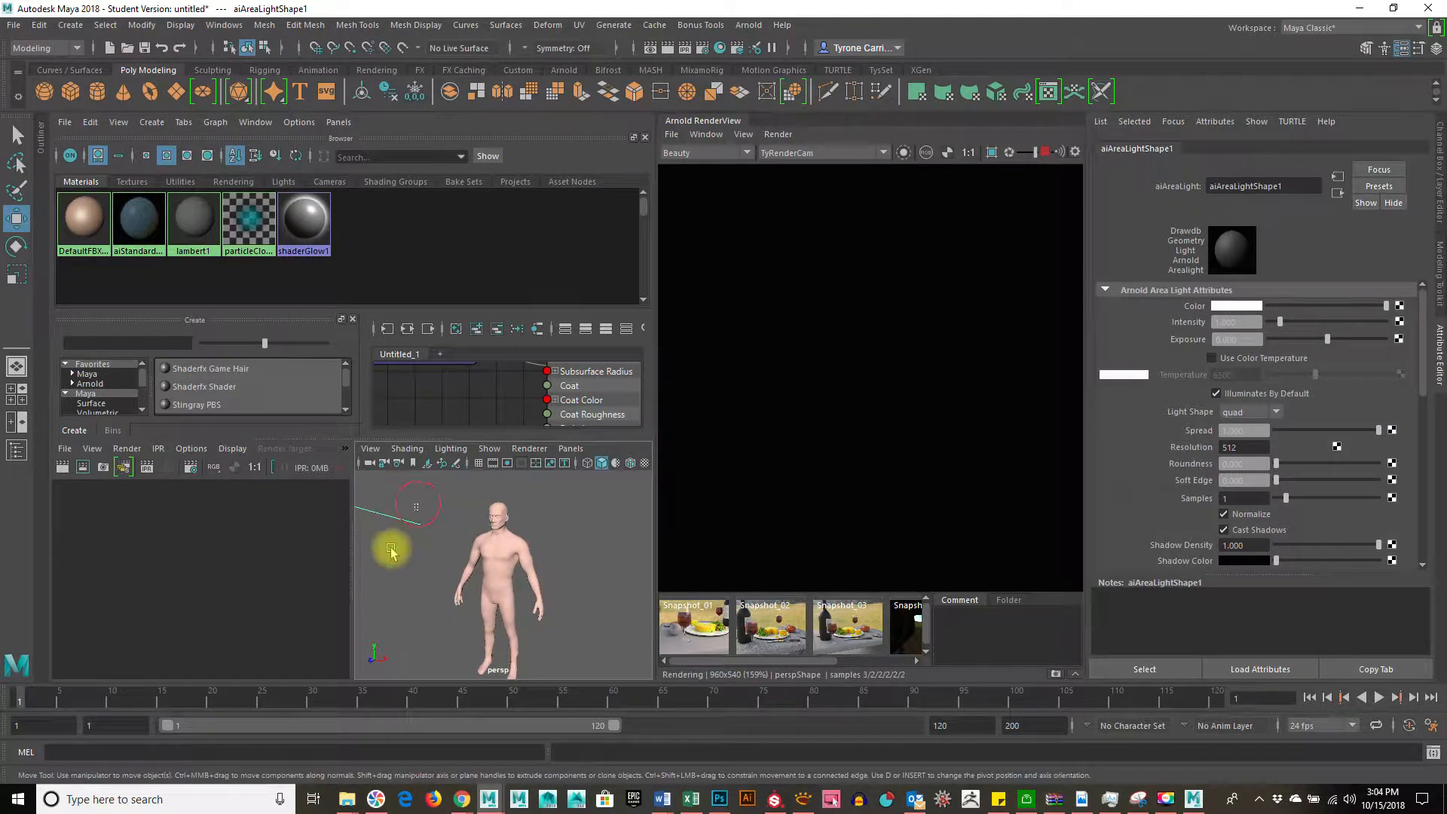
left_click(1240, 339)
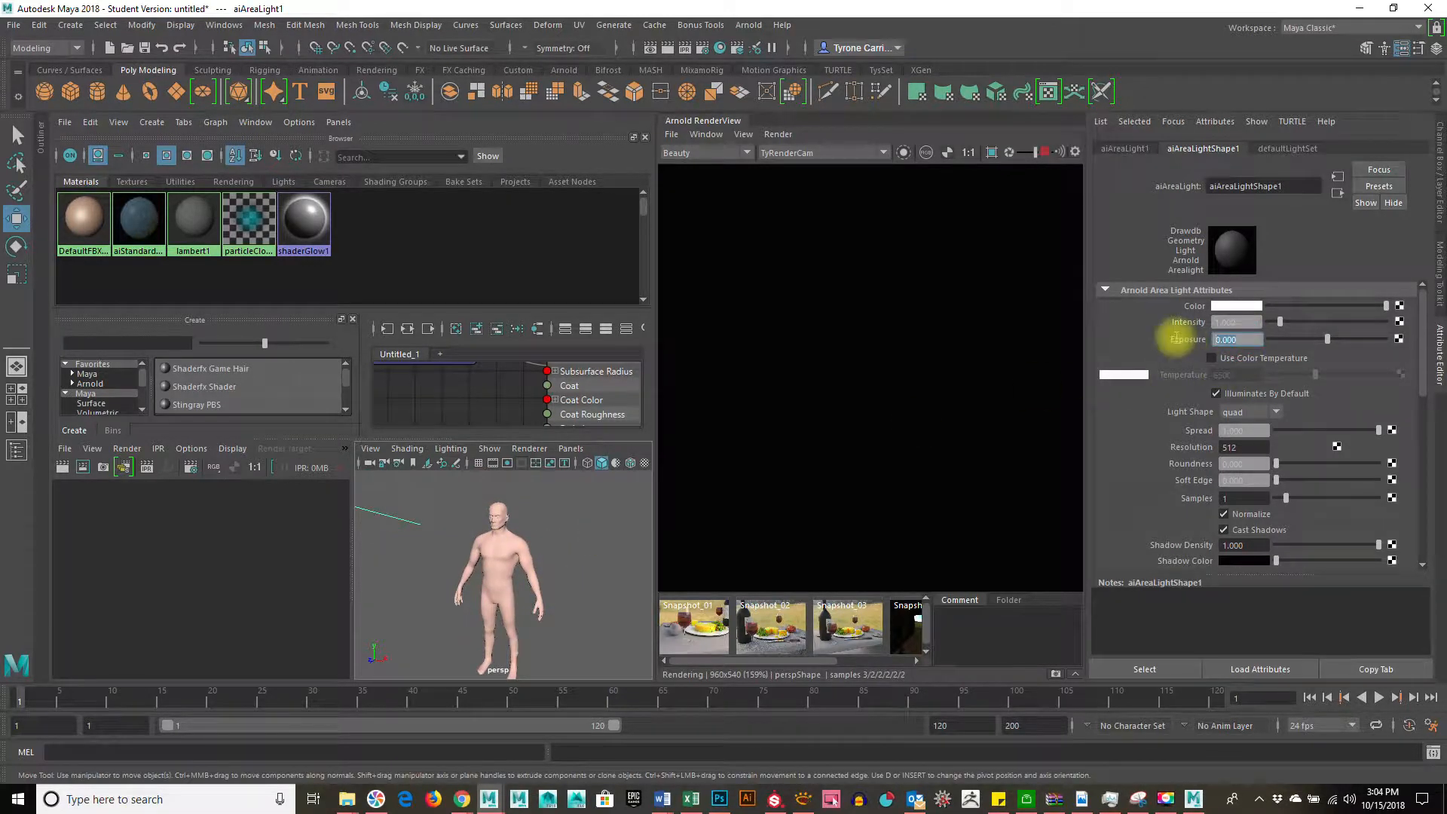
type("15")
key("Return")
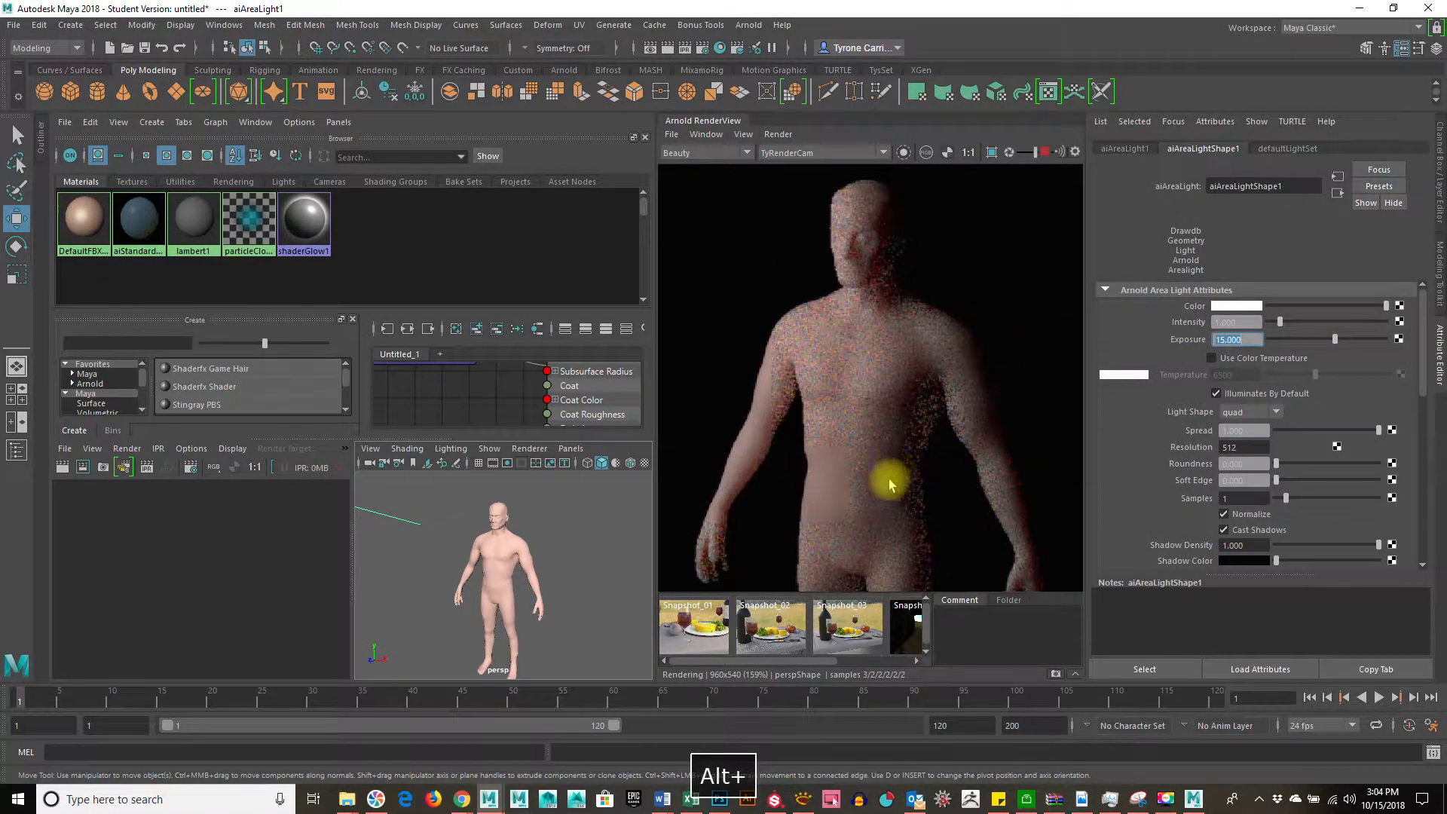
Move the area light further around toward the front of the body
right_click_drag(492, 581, 440, 566, "alt")
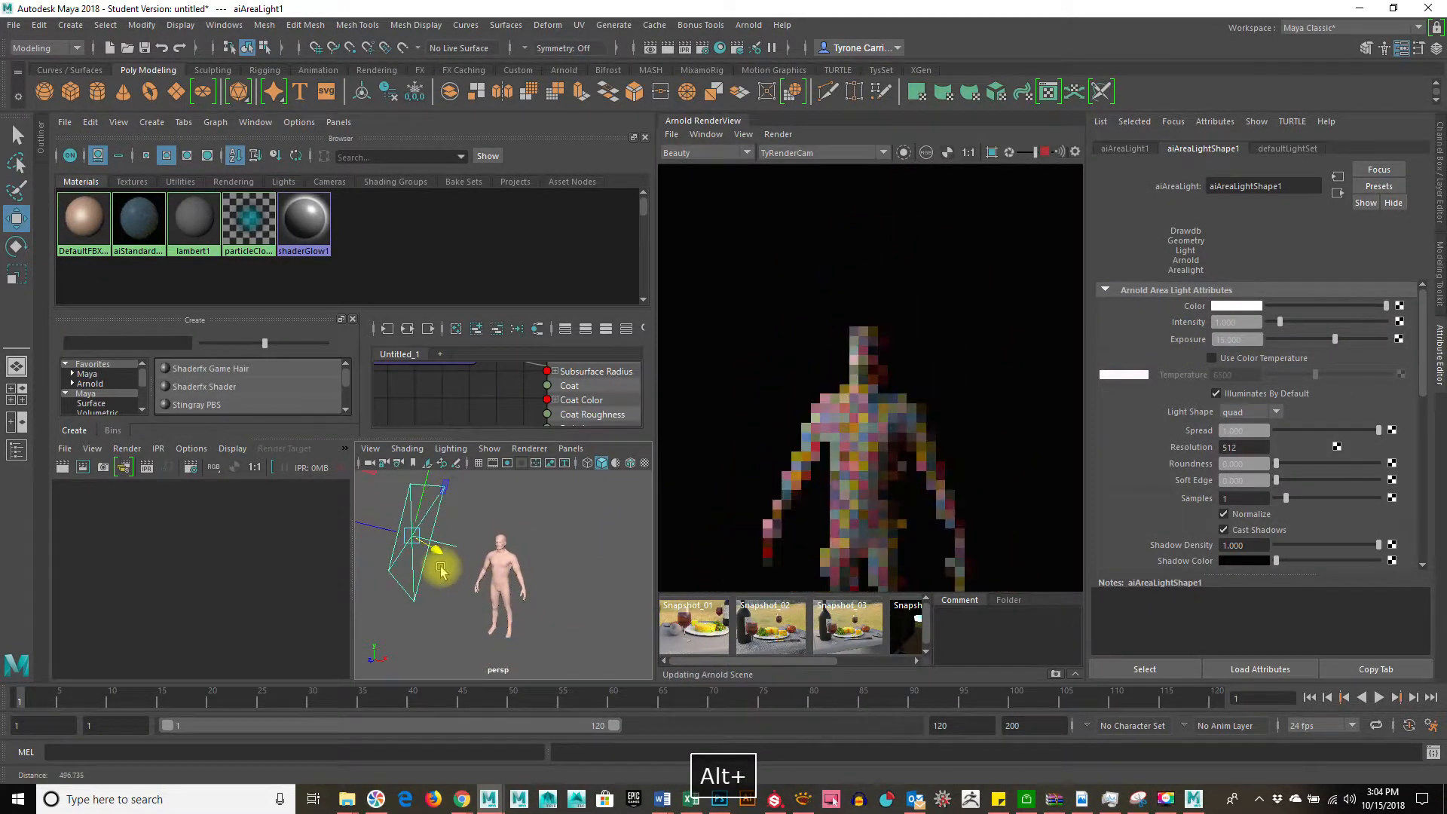
left_click_drag(384, 529, 400, 533)
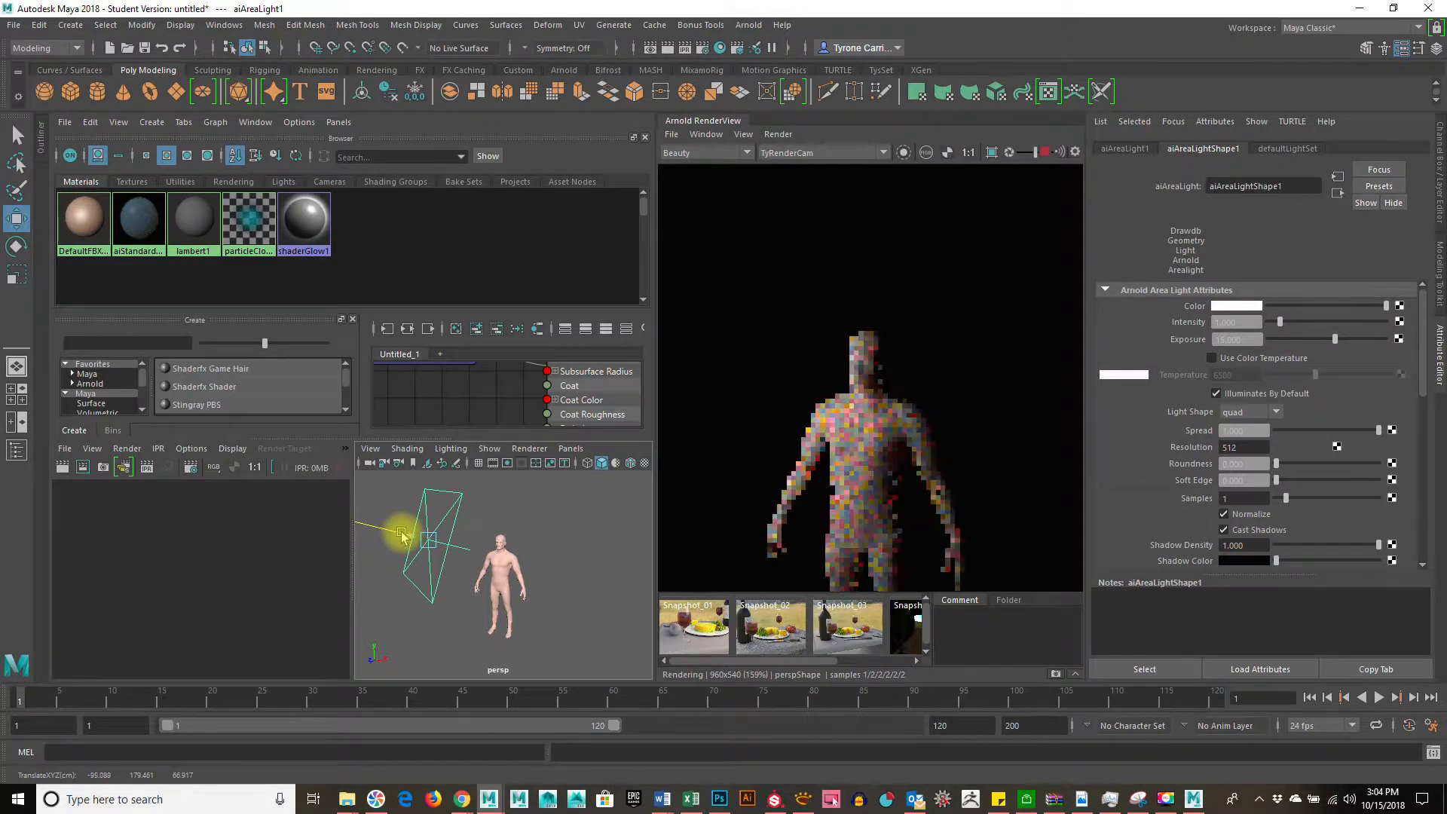
scroll(551, 585, "up", 3)
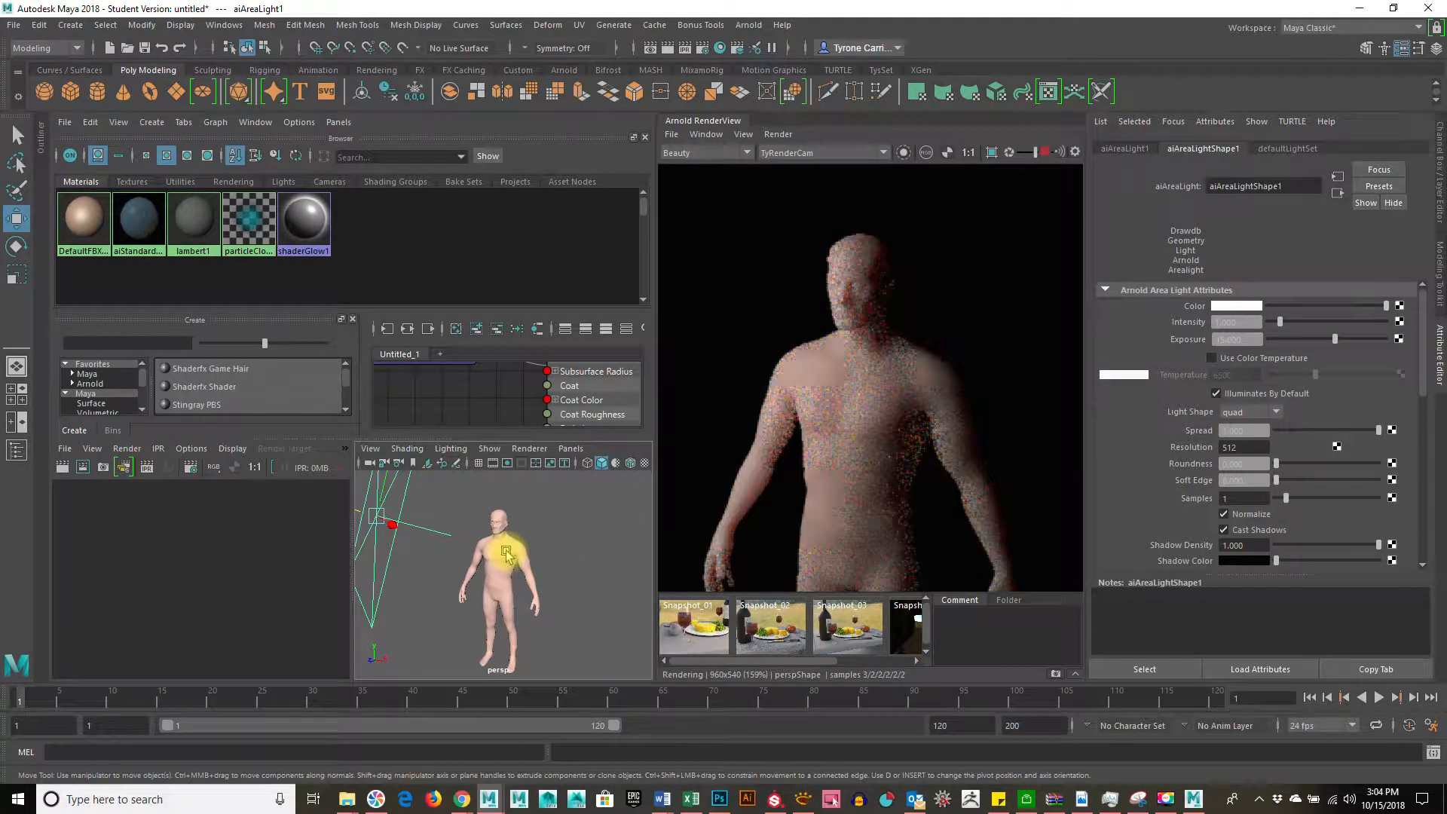
Duplicate the area light and slide the copy sideways away from the original to the body
key("ctrl+d")
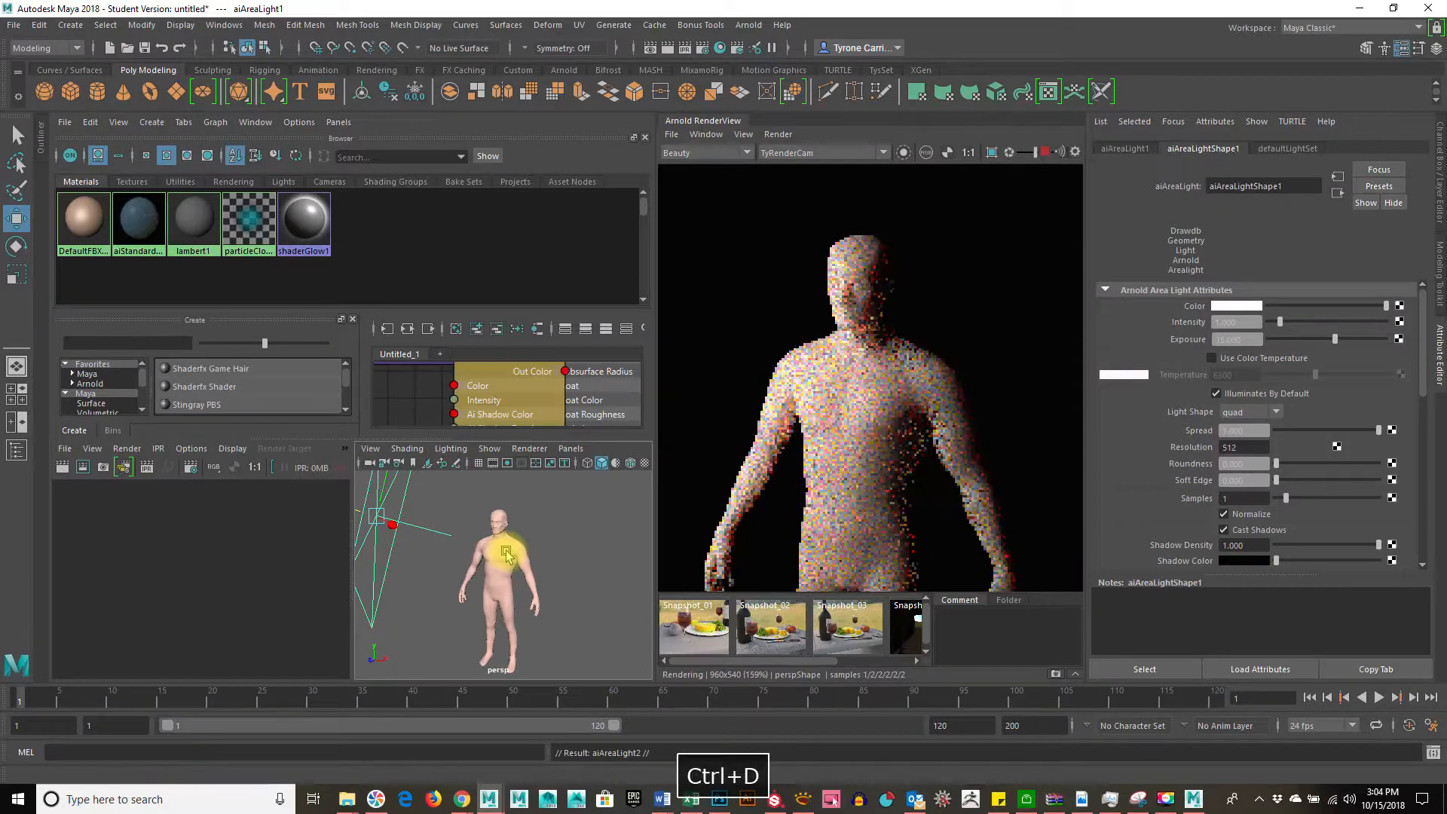
right_click_drag(494, 573, 450, 568, "alt")
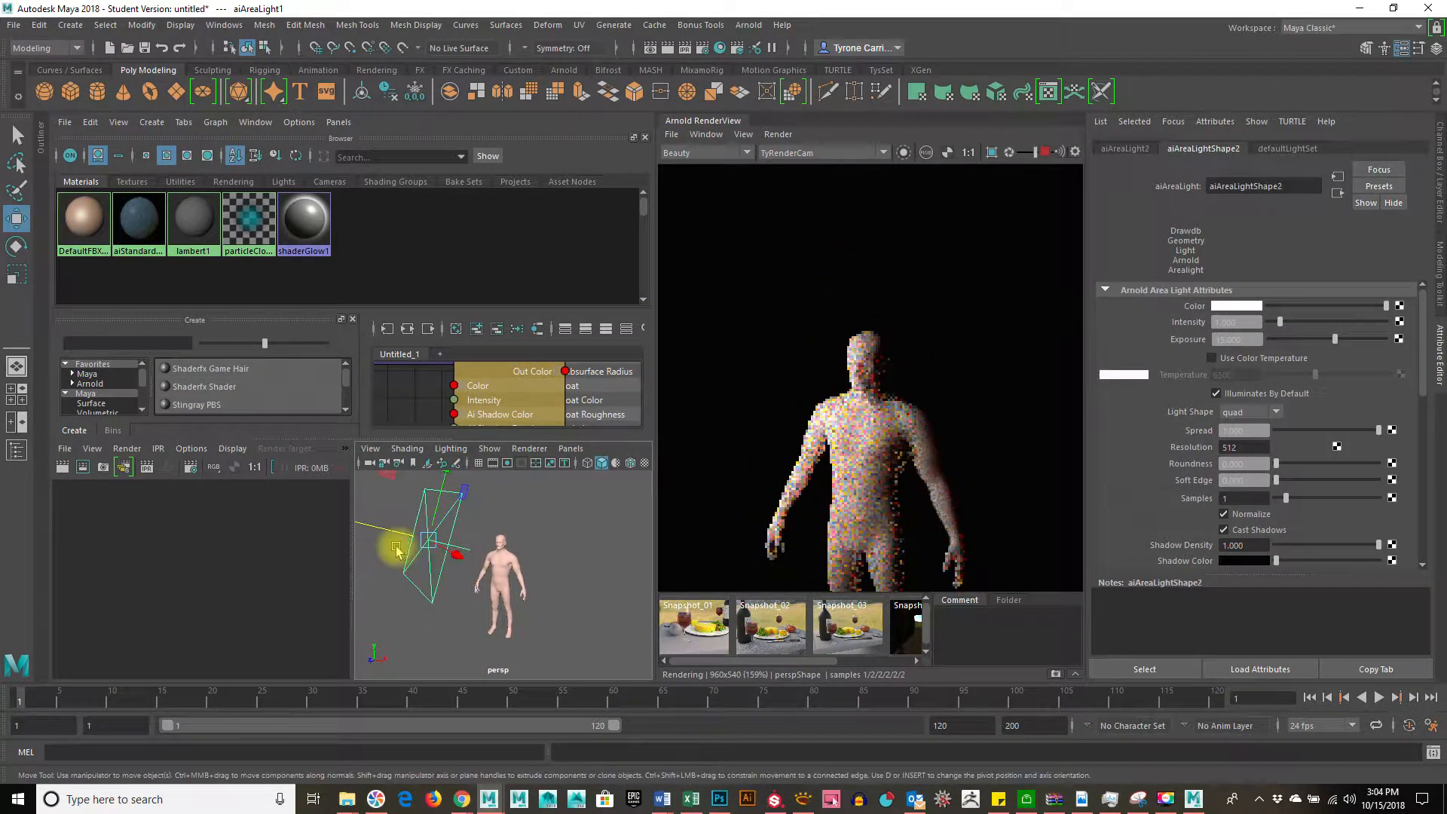
left_click_drag(384, 527, 478, 544, "shift")
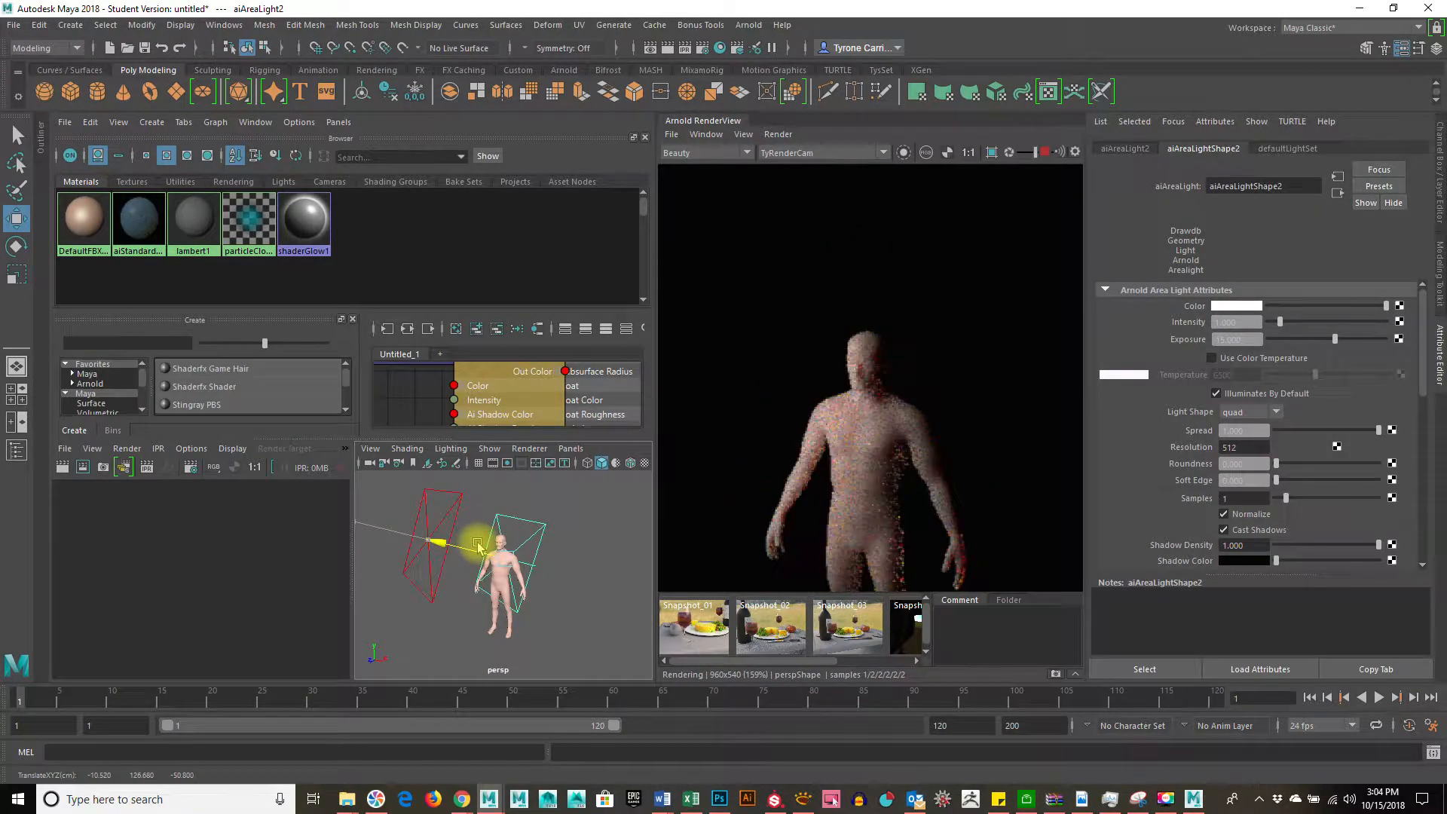
Rotate the duplicated light toward the figure and position it on the opposite side of the body from the first light
key("e")
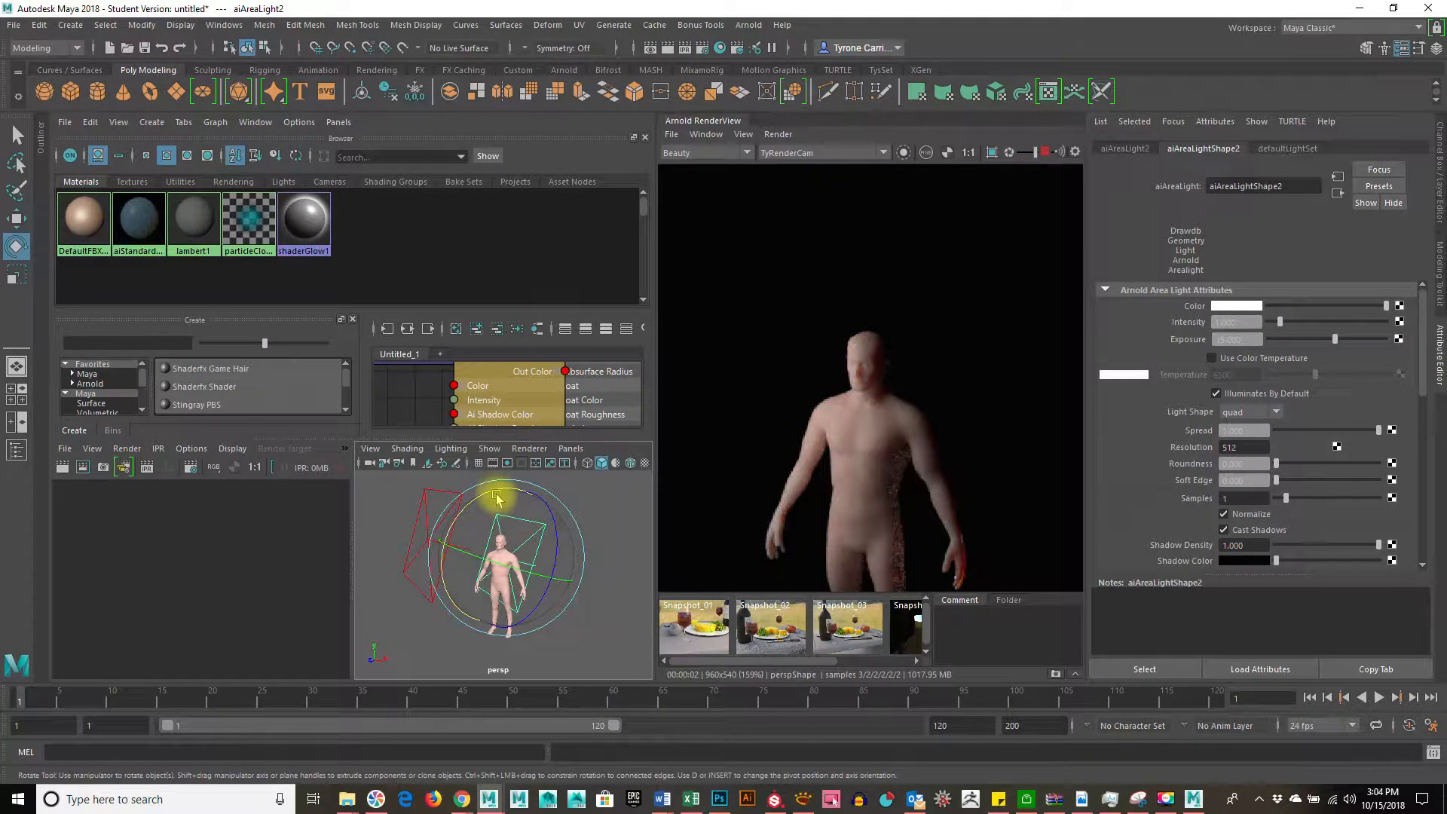
left_click_drag(496, 494, 443, 525)
left_click_drag(414, 628, 352, 636)
left_click_drag(540, 582, 485, 663)
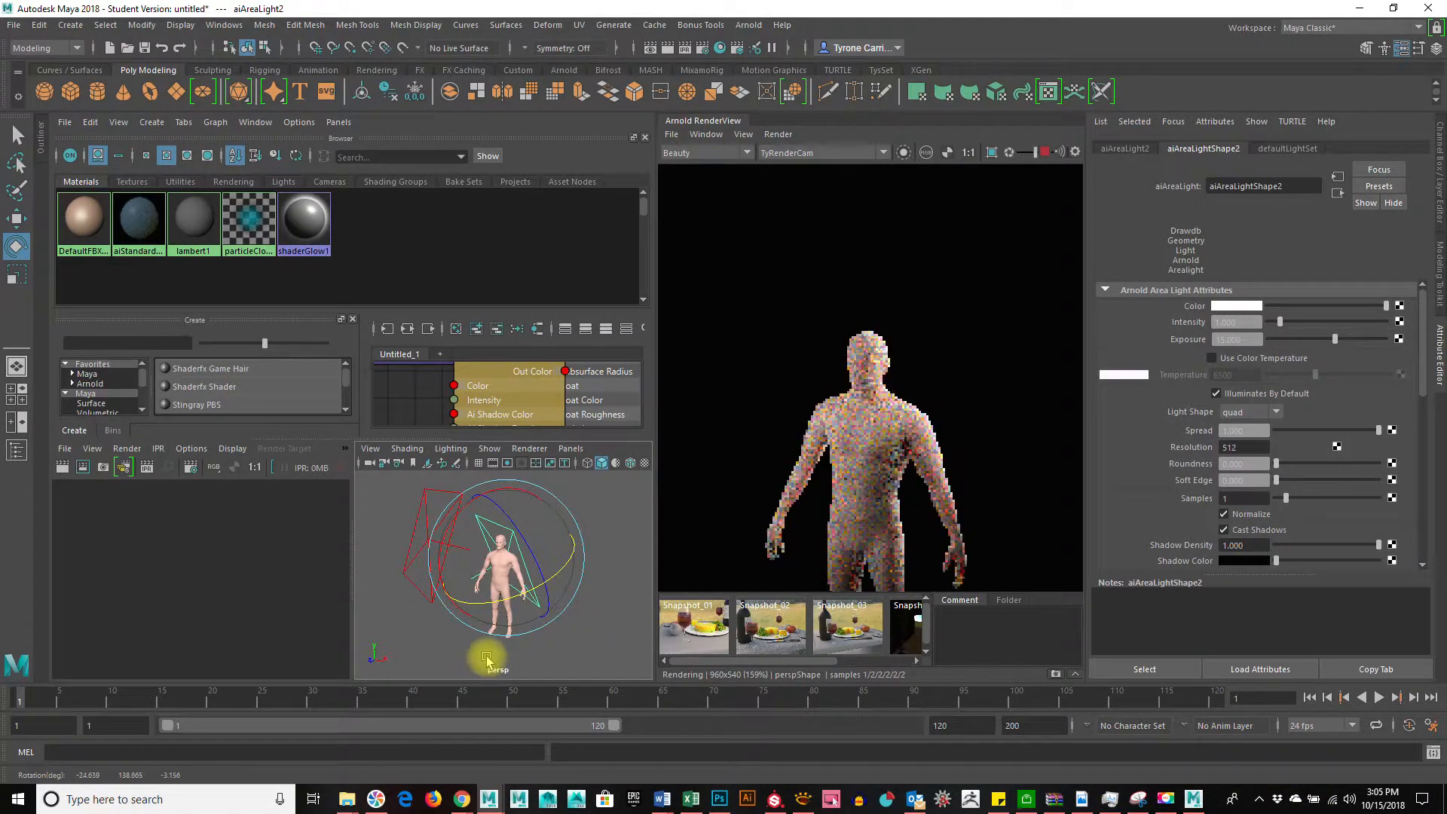
key("w")
left_click_drag(484, 571, 614, 481)
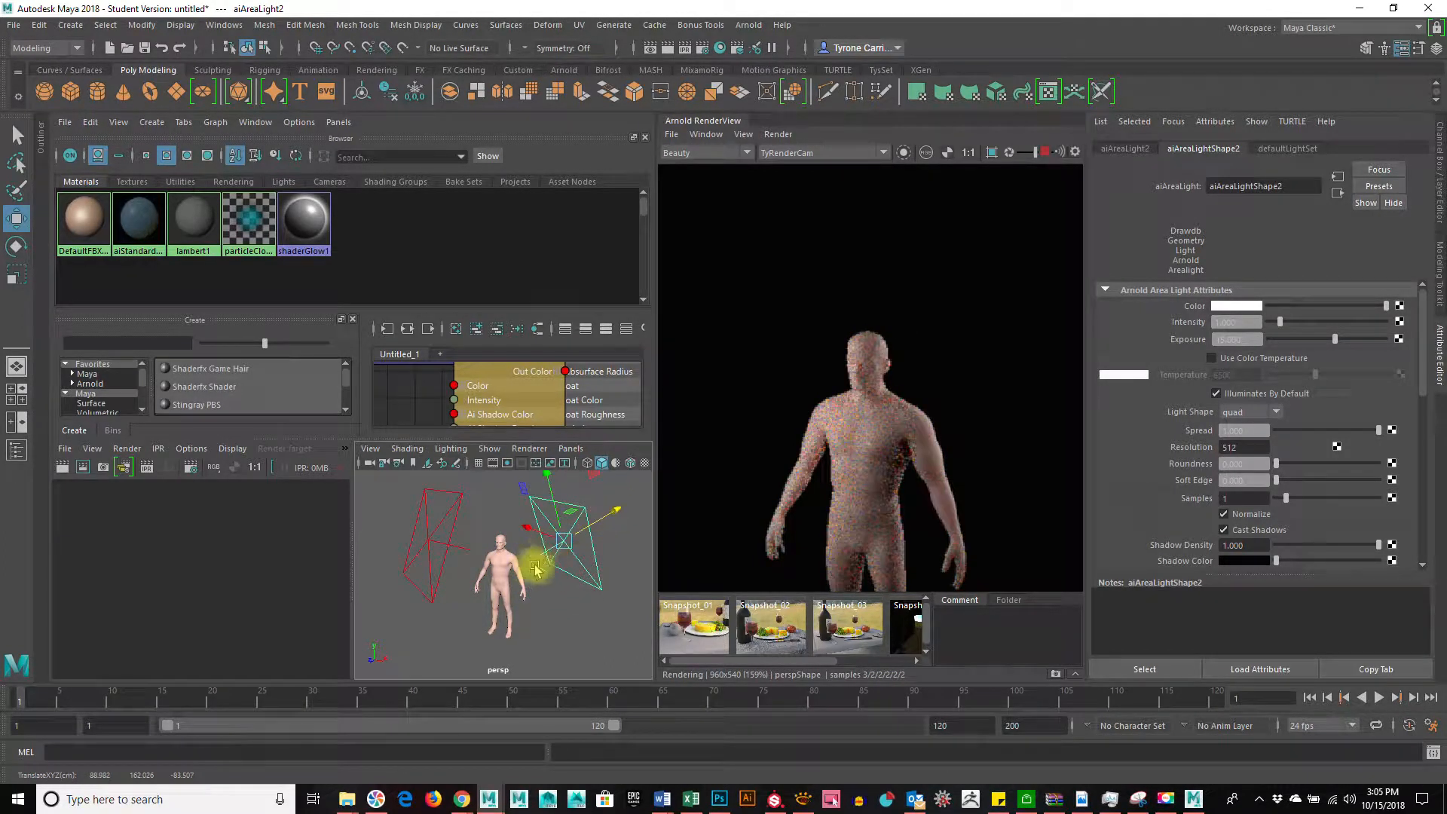
left_click_drag(569, 558, 527, 530)
Set the first area light's exposure to 16 and frame the head and chest in the render
left_click(432, 537)
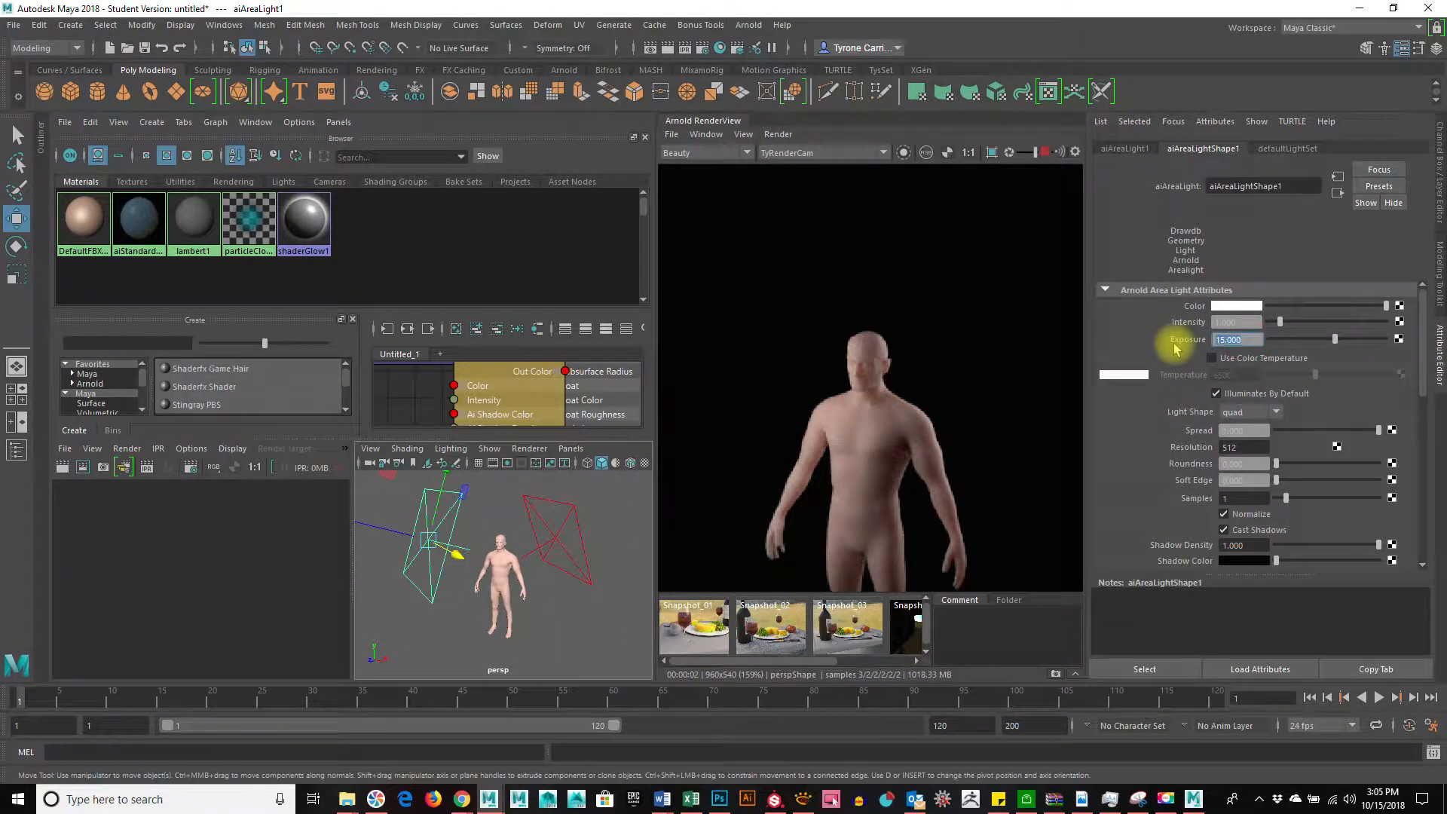
type("16")
key("Return")
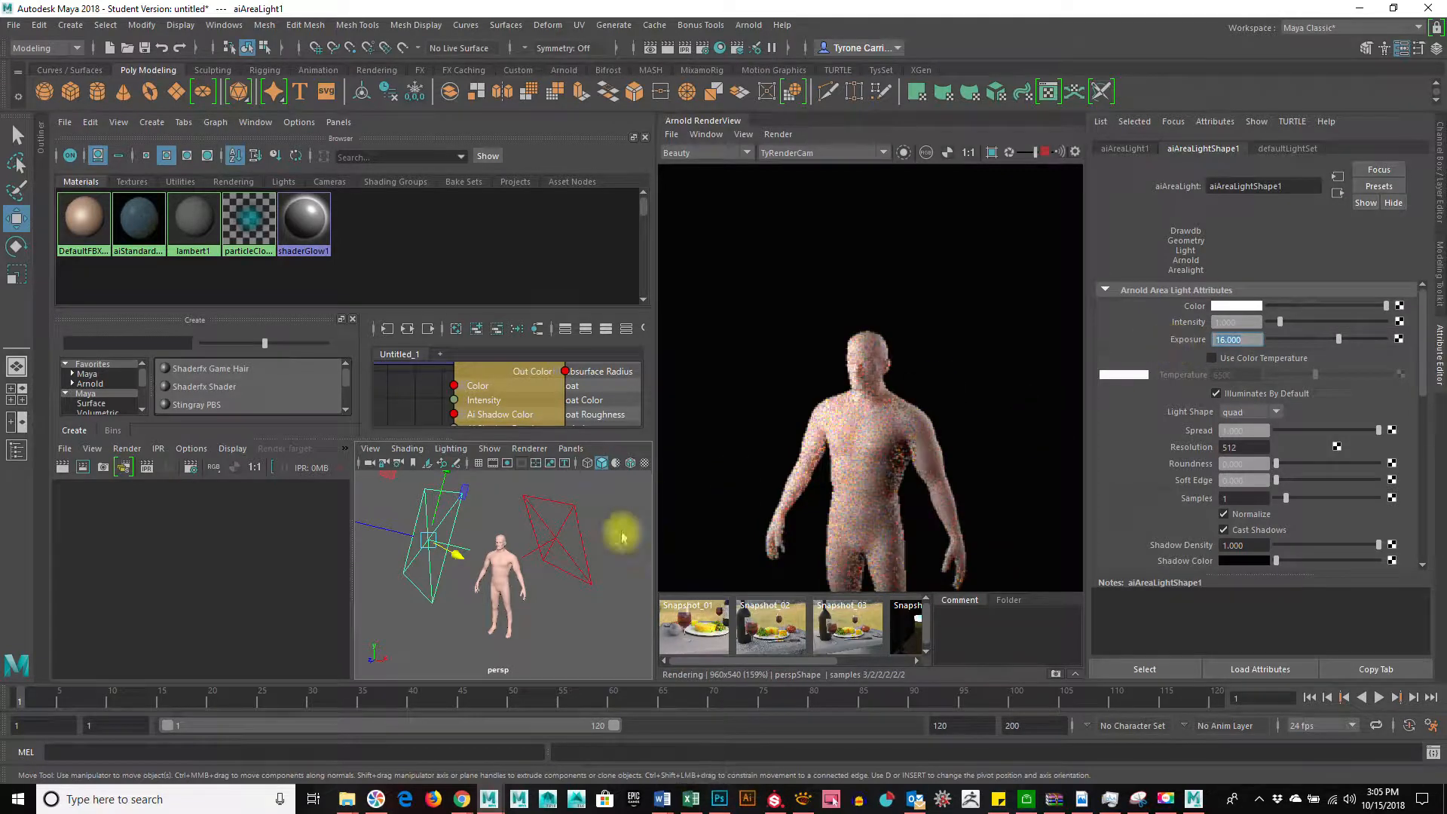
mouse_move(503, 598)
right_mouse_down("alt")
mouse_move(640, 591)
mouse_move(540, 423)
mouse_move(524, 597)
right_mouse_up("alt")
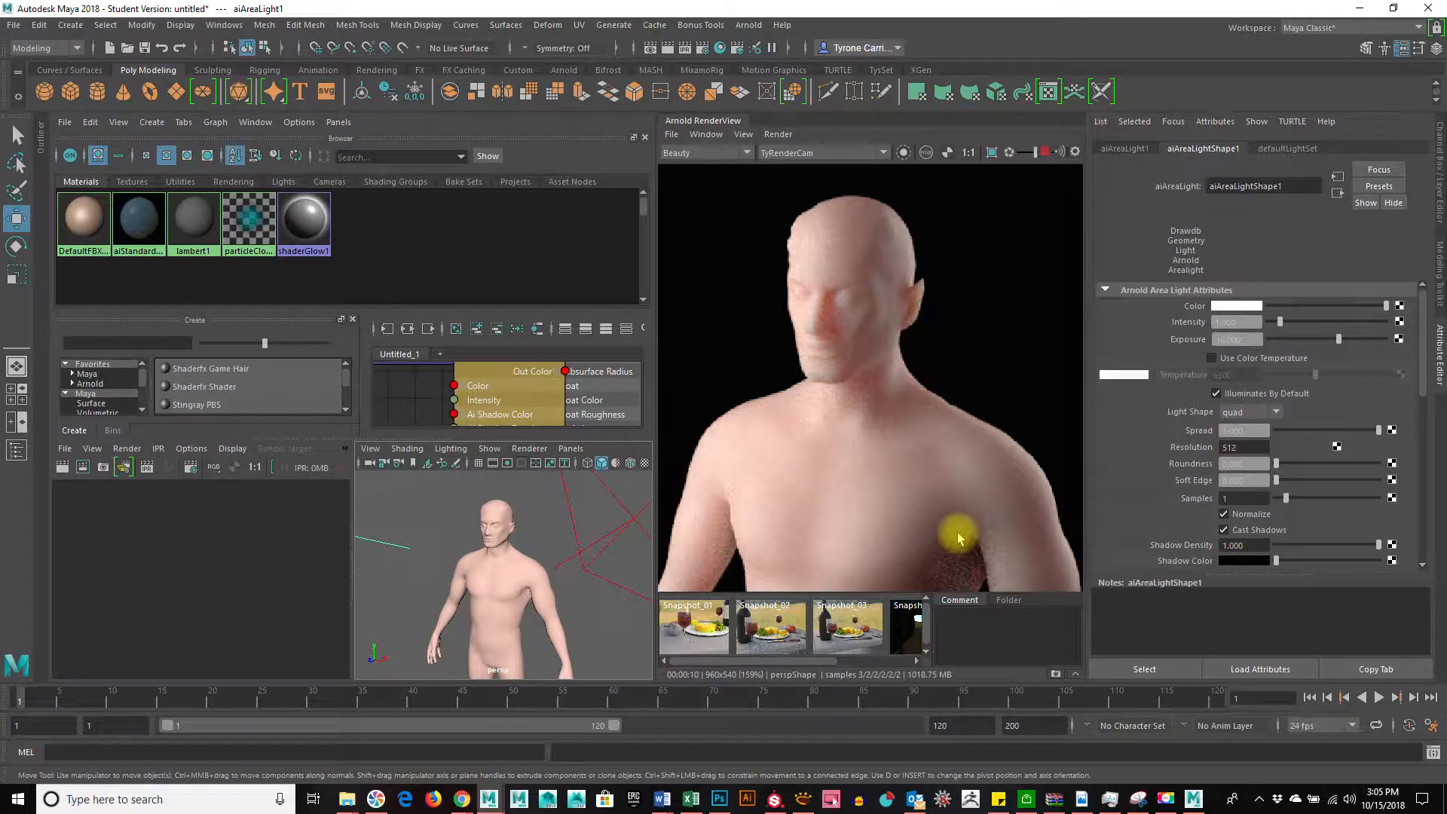
Stop the interactive render, select the body mesh, and collapse the Arnold RenderView
left_click(1050, 153)
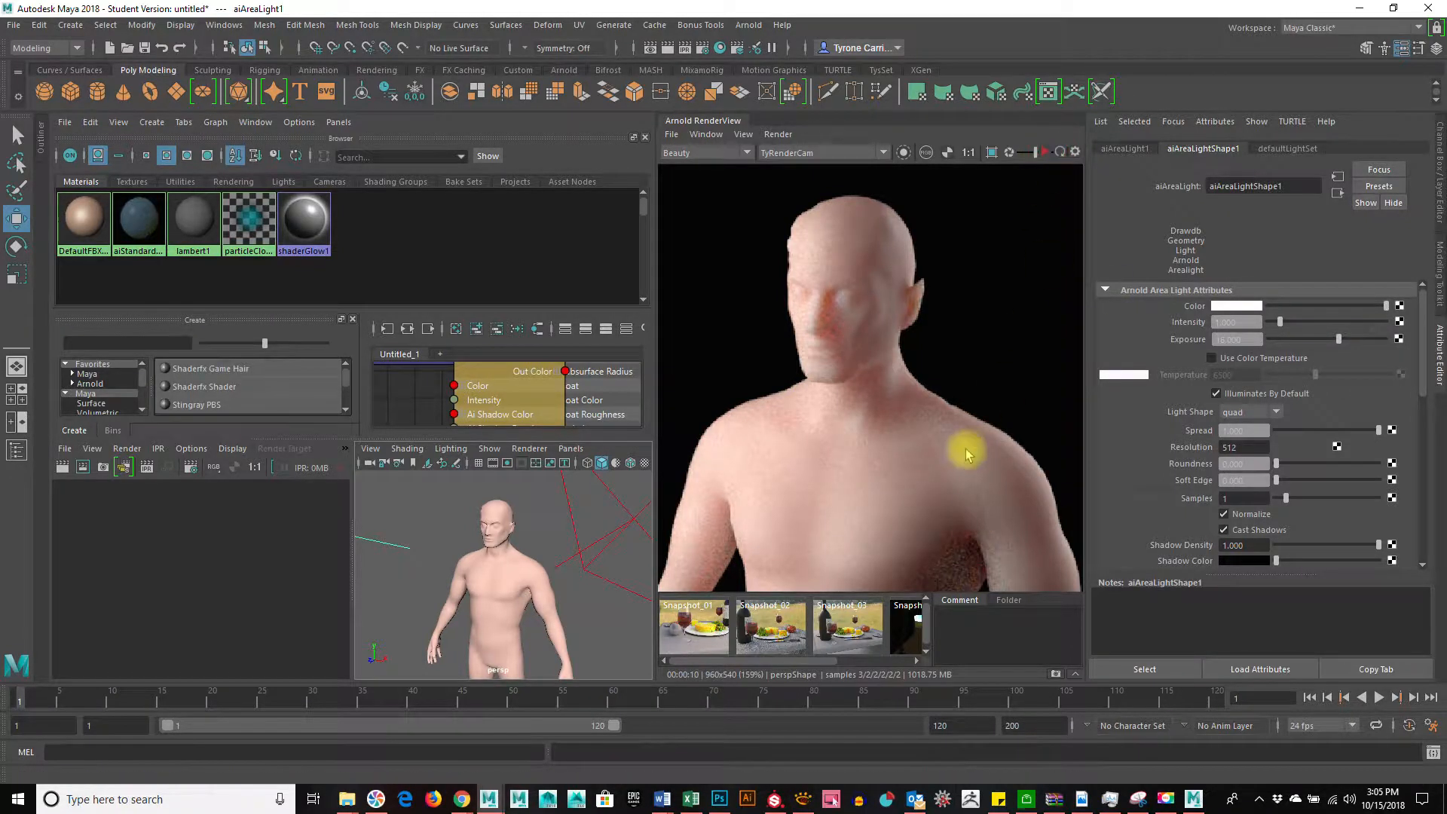
left_click(571, 249)
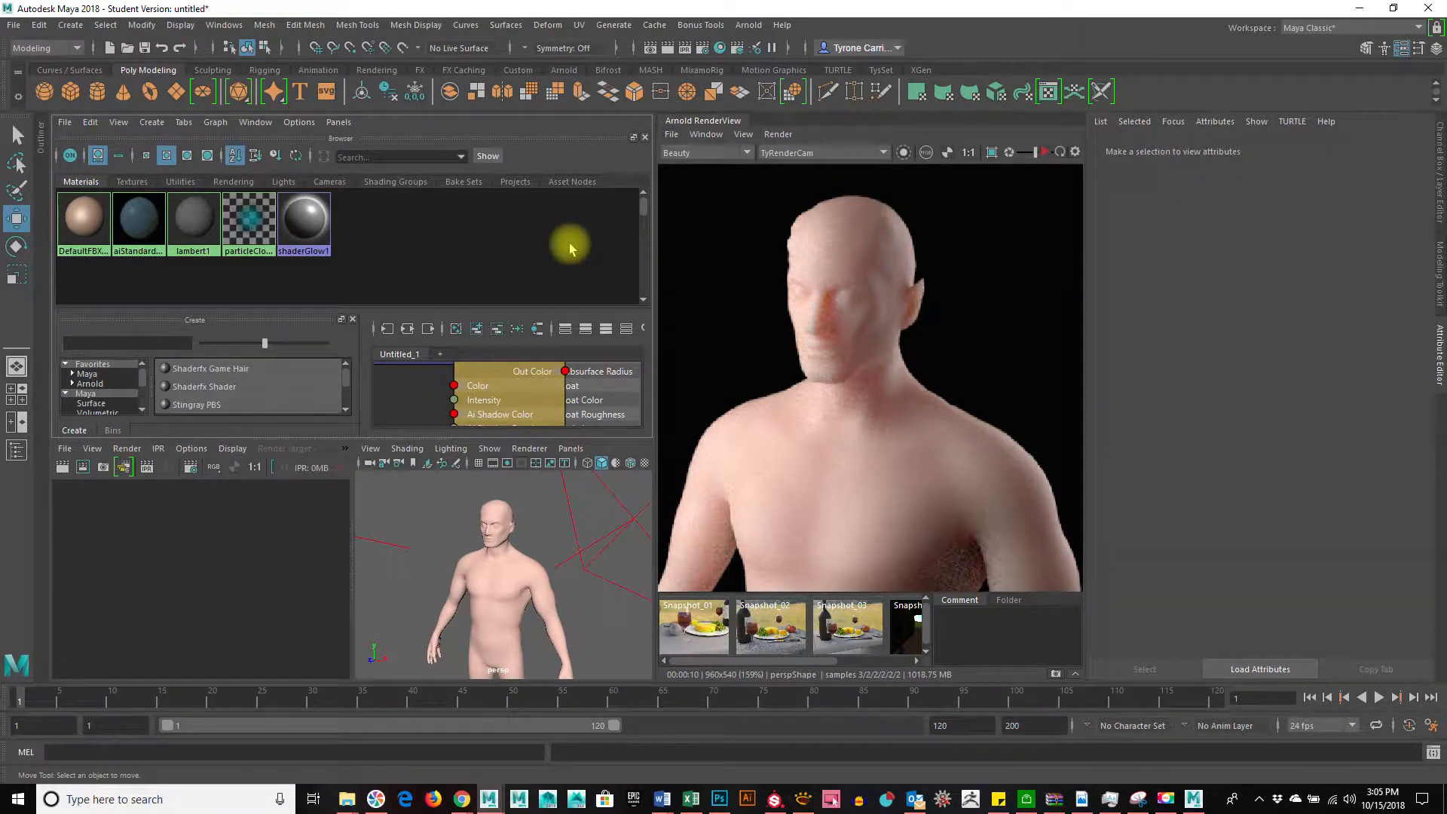
left_click(515, 544)
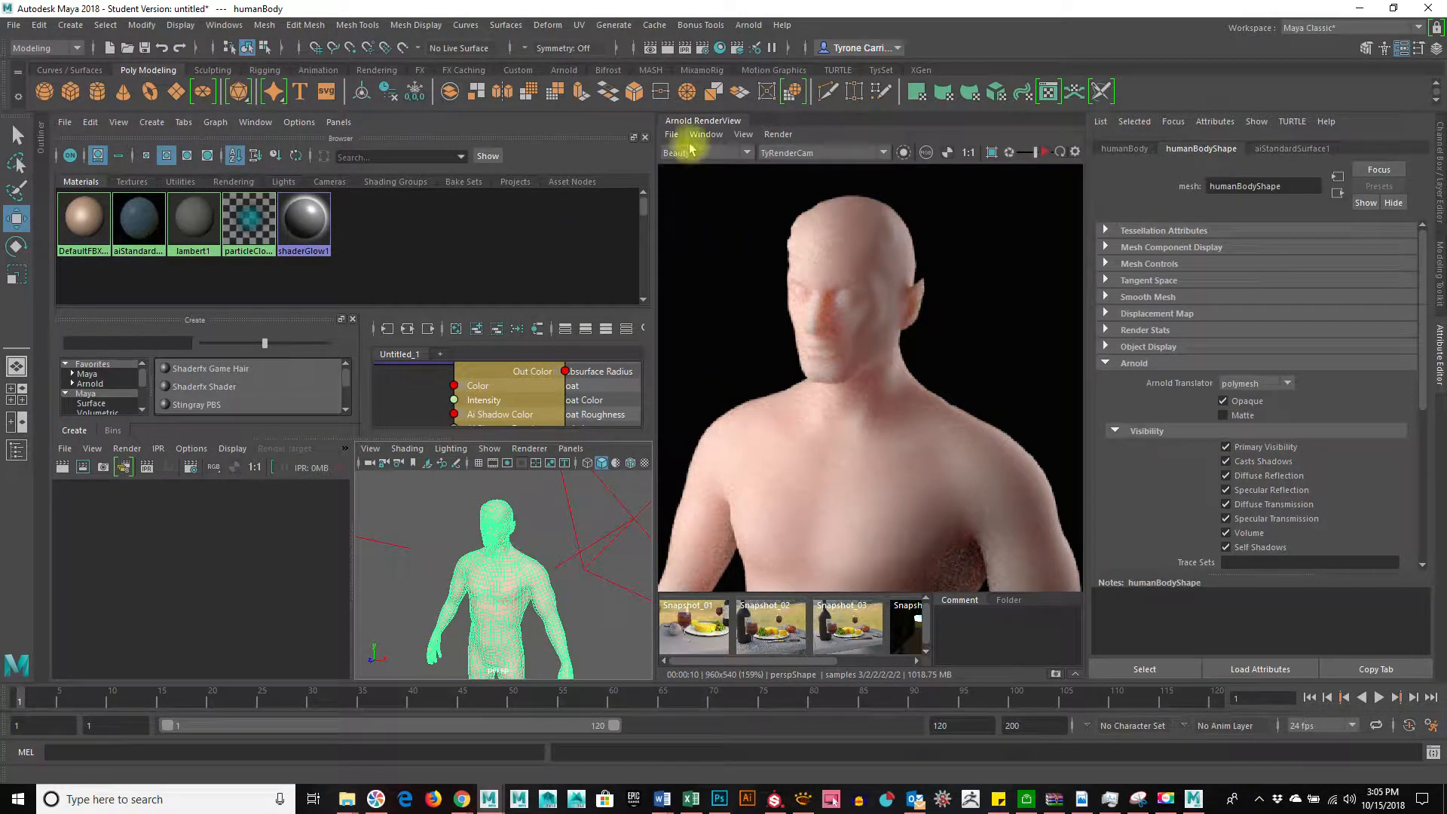
left_click(701, 124)
Maximize the Hypershade and graph the input and output connections of only the aiStandardSurface1 material
key("space")
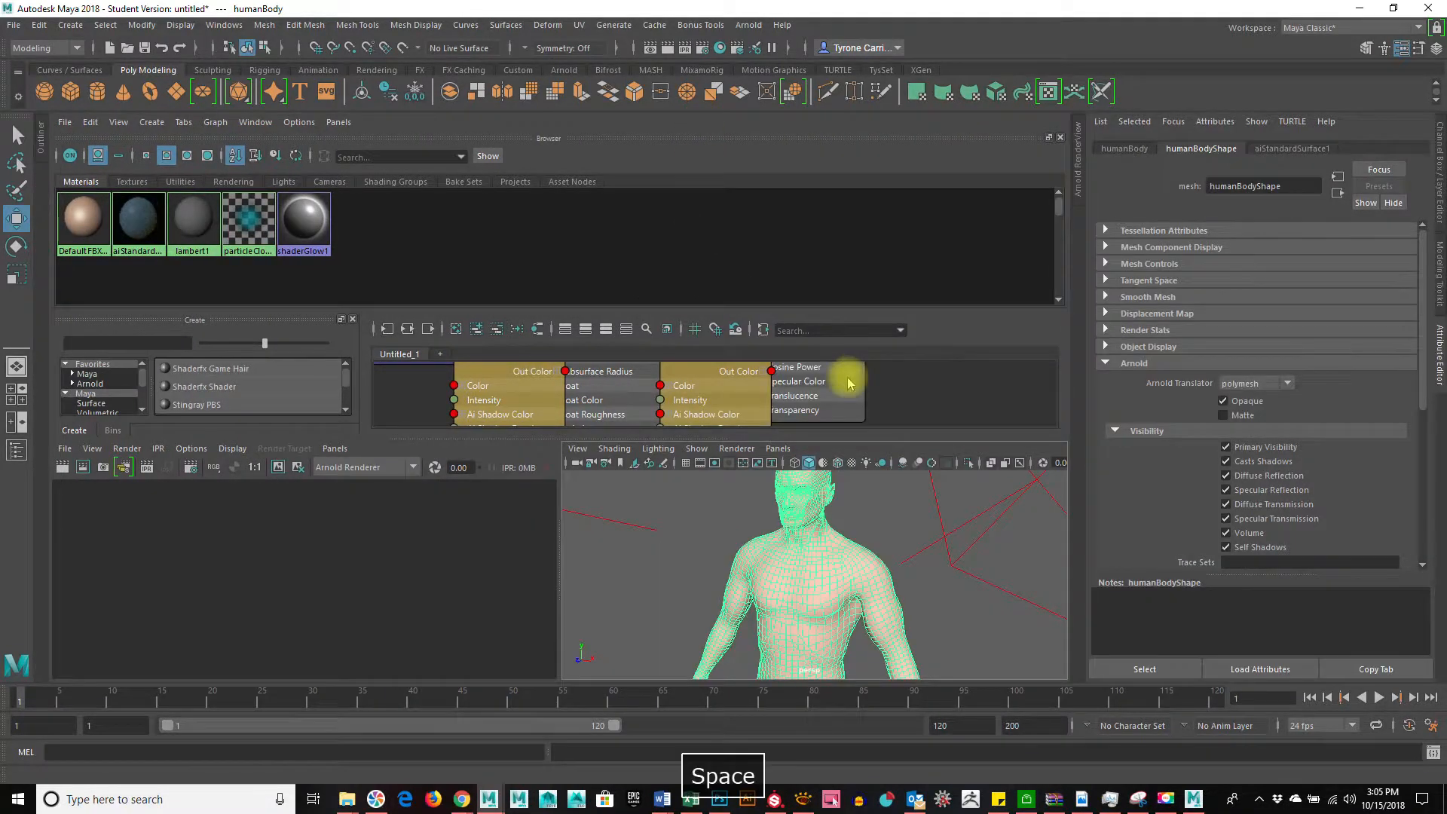
middle_click_drag(717, 494, 764, 641, "alt")
right_click_drag(893, 582, 737, 575, "alt")
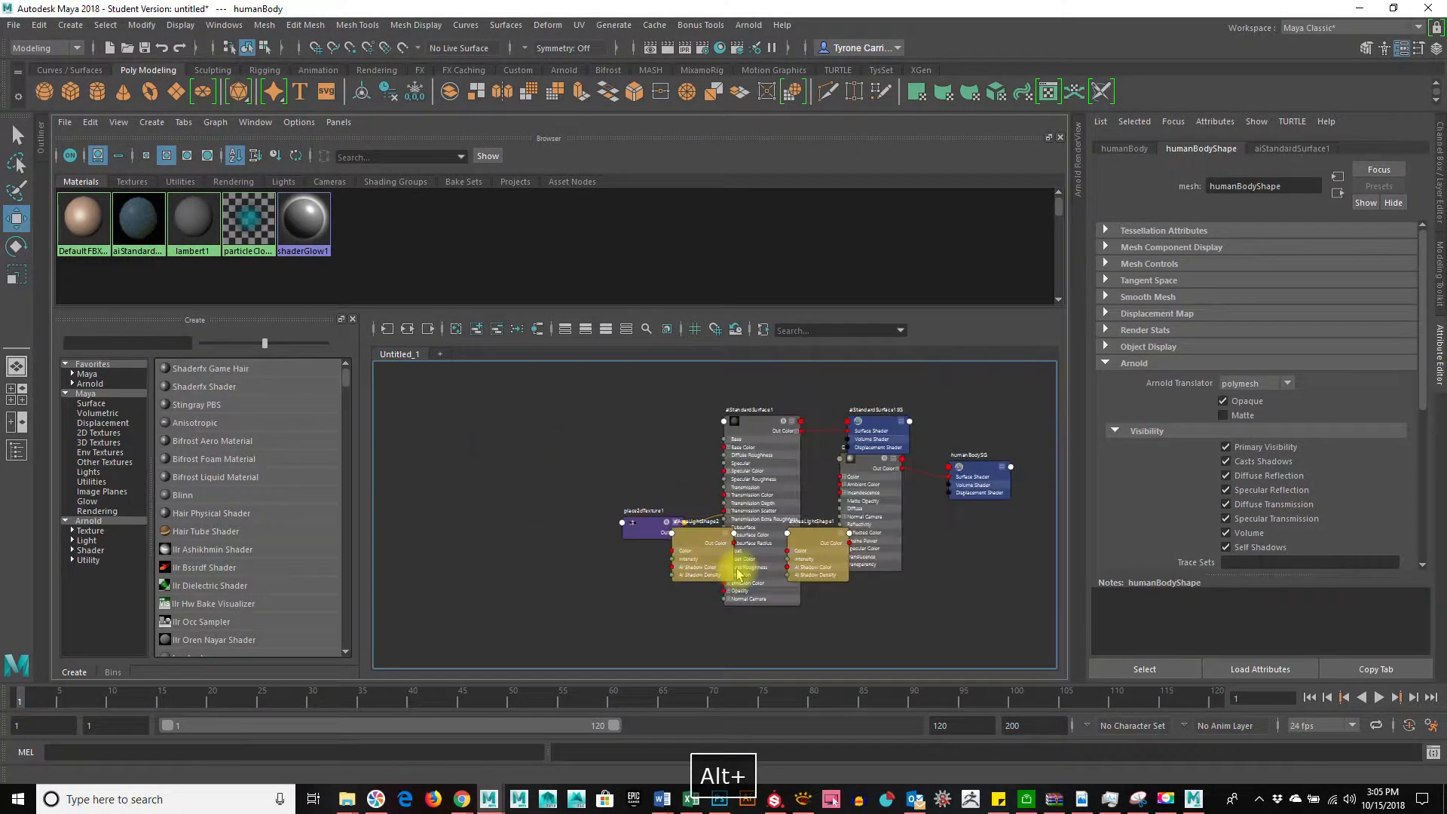
left_click(752, 438)
left_click(414, 328)
right_click_drag(603, 503, 844, 567, "alt")
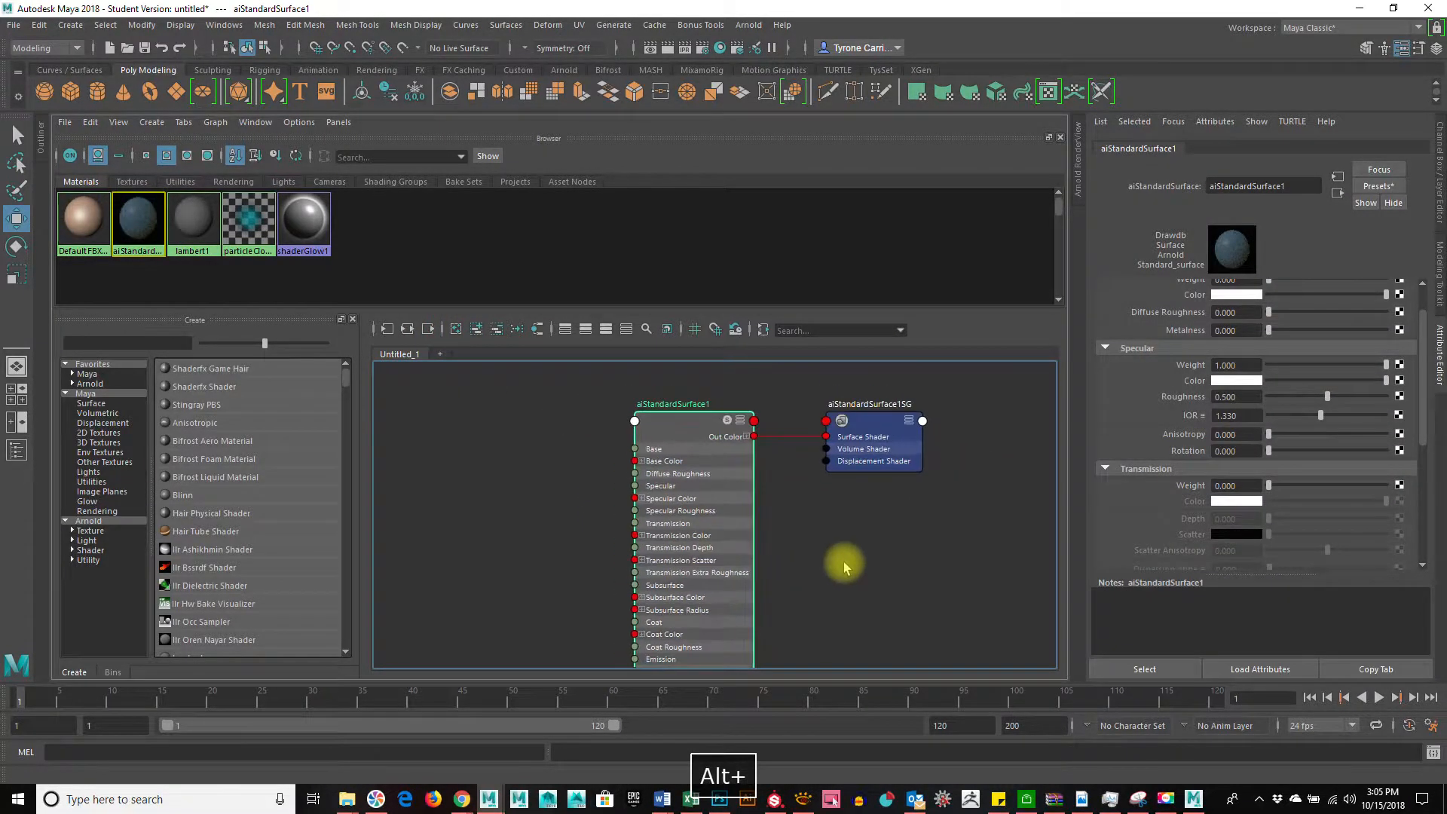
Spread the aiStandardSurface1 and aiStandardSurface1SG nodes apart in the graph, leaving the shading group selected
middle_click_drag(846, 596, 846, 556, "alt")
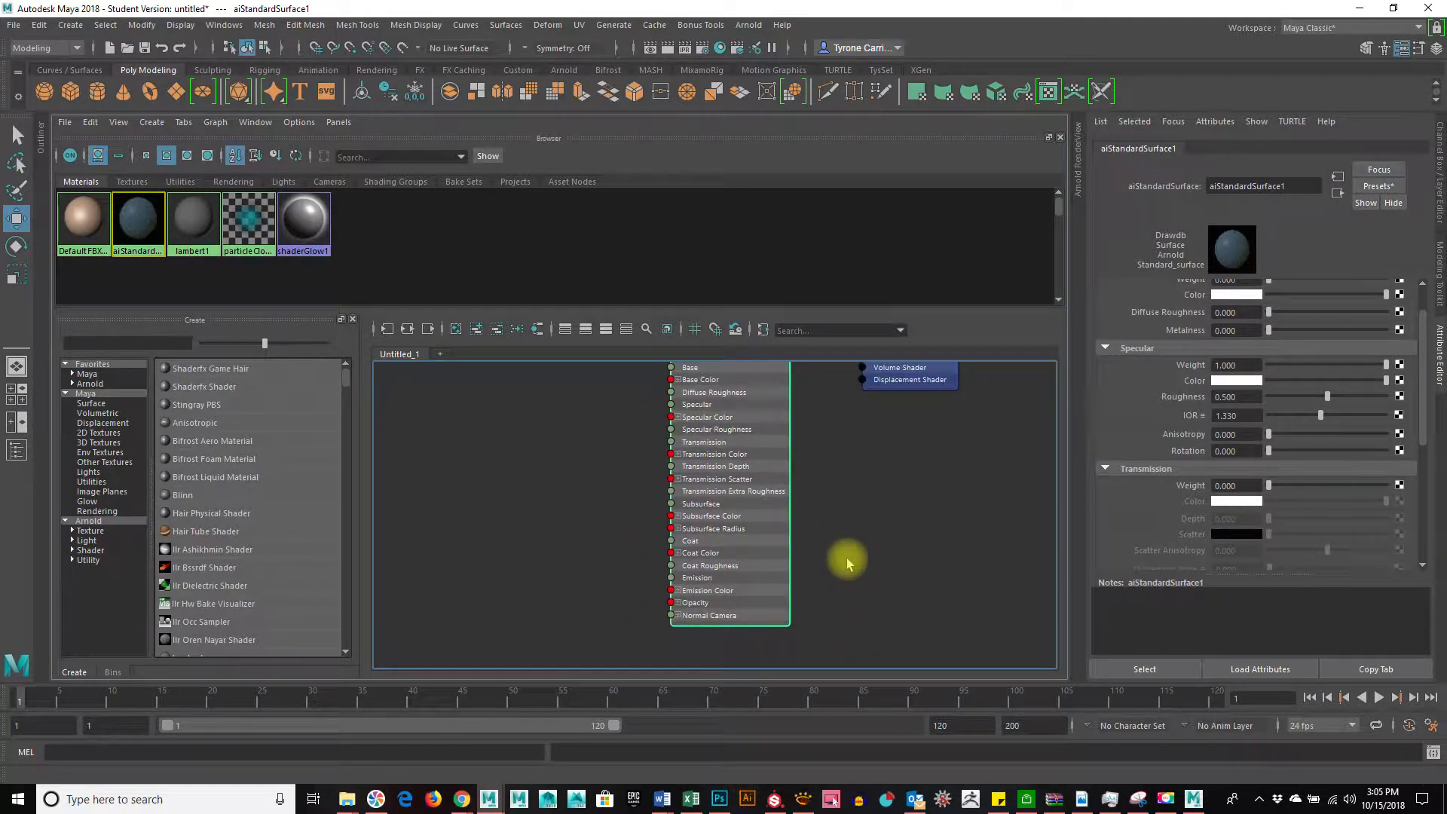
mouse_move(872, 549)
middle_mouse_down("alt")
mouse_move(860, 584)
mouse_move(866, 575)
middle_mouse_up("alt")
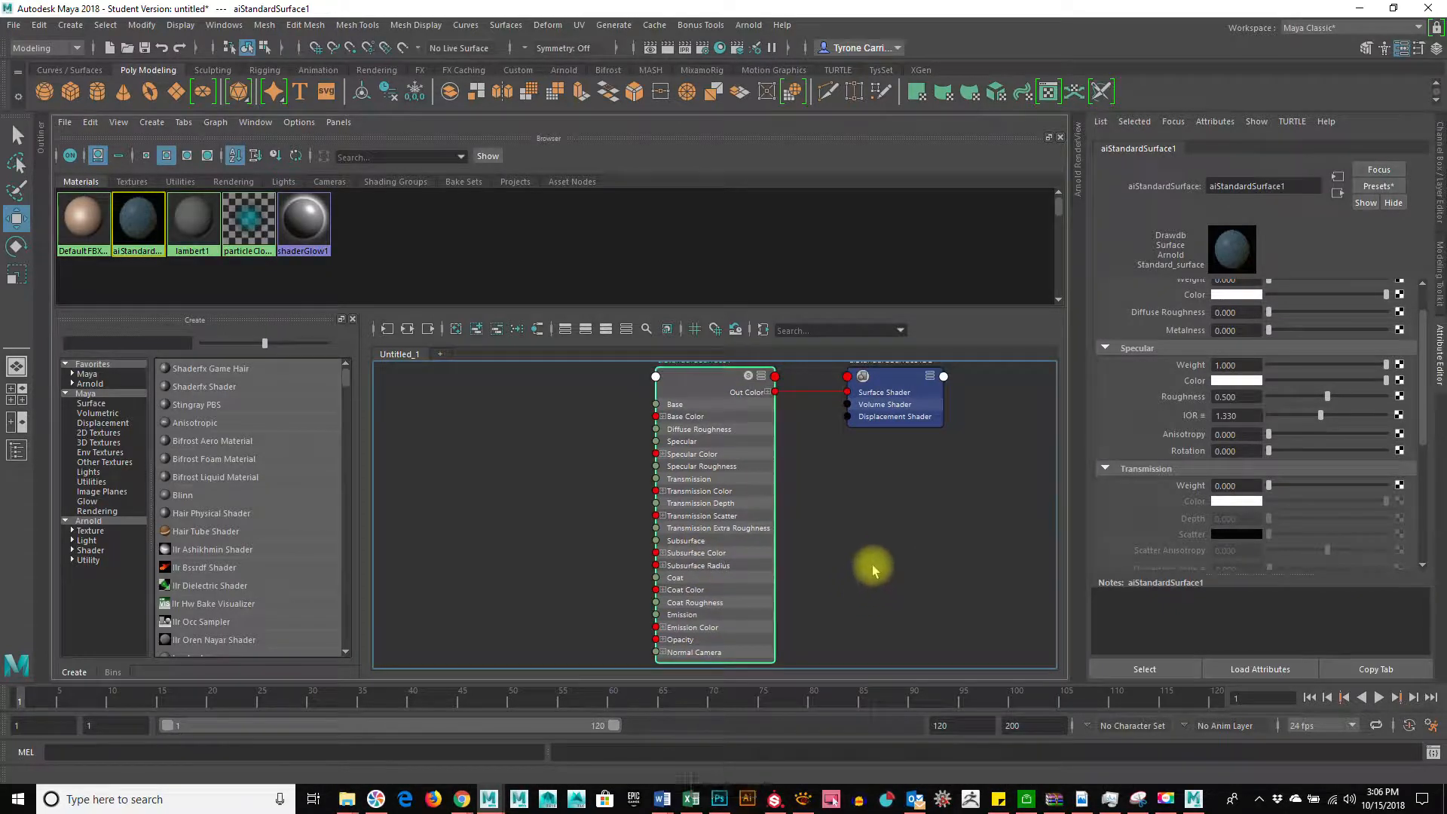
left_click_drag(902, 399, 953, 461)
right_click_drag(846, 540, 734, 538, "alt")
middle_click_drag(733, 538, 688, 585, "alt")
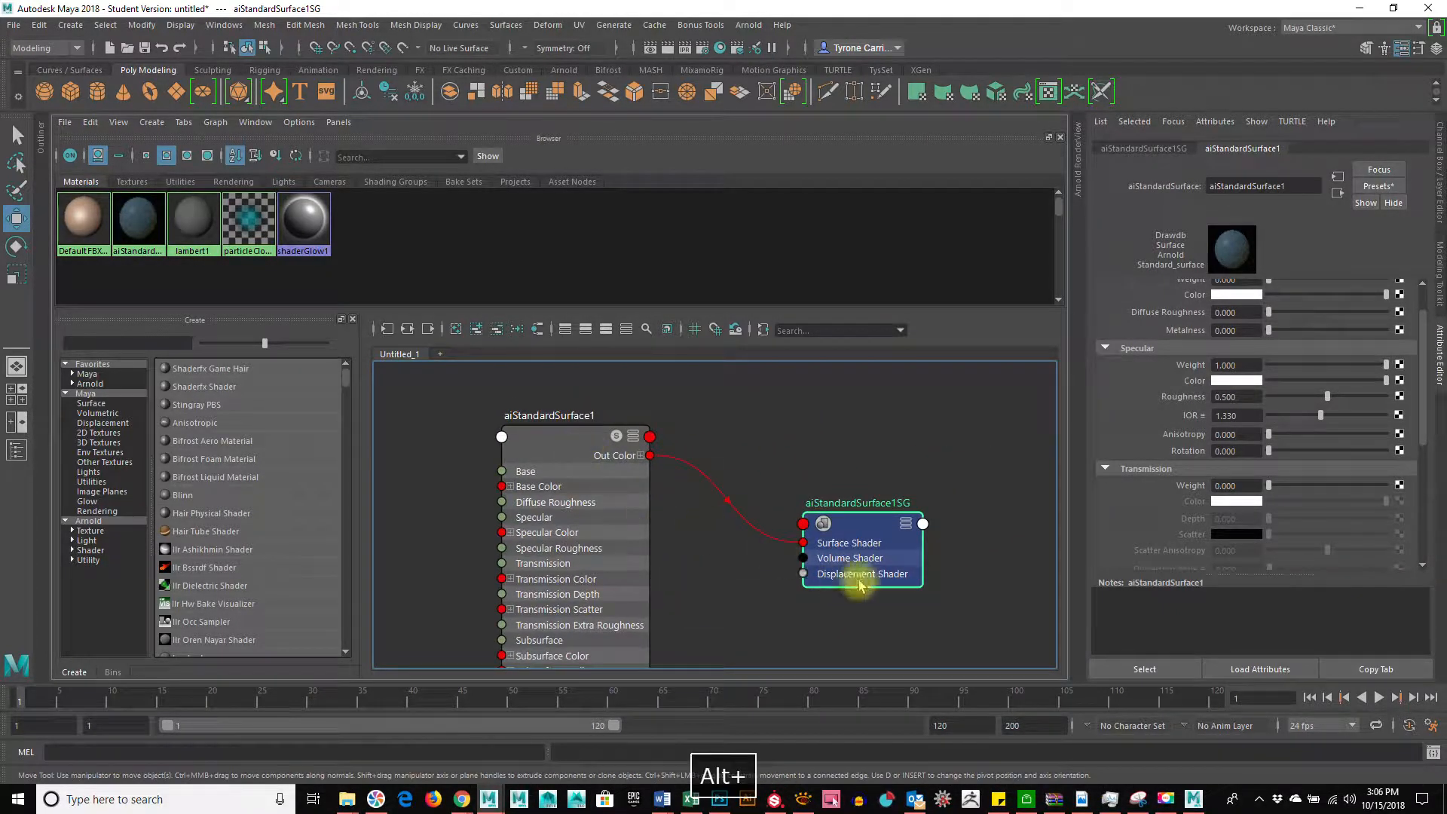
left_click_drag(567, 457, 575, 430)
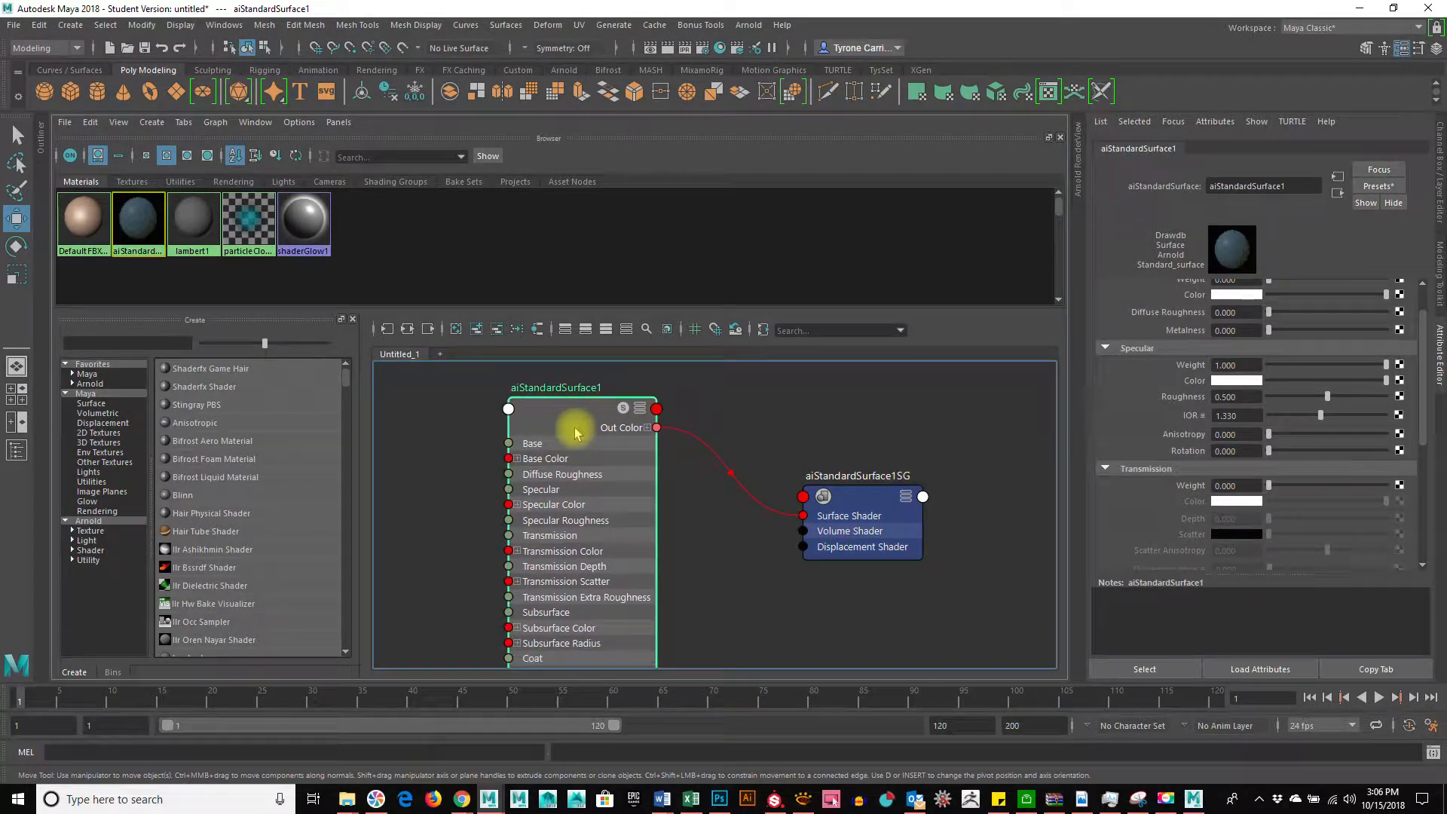
left_click_drag(860, 507, 879, 475)
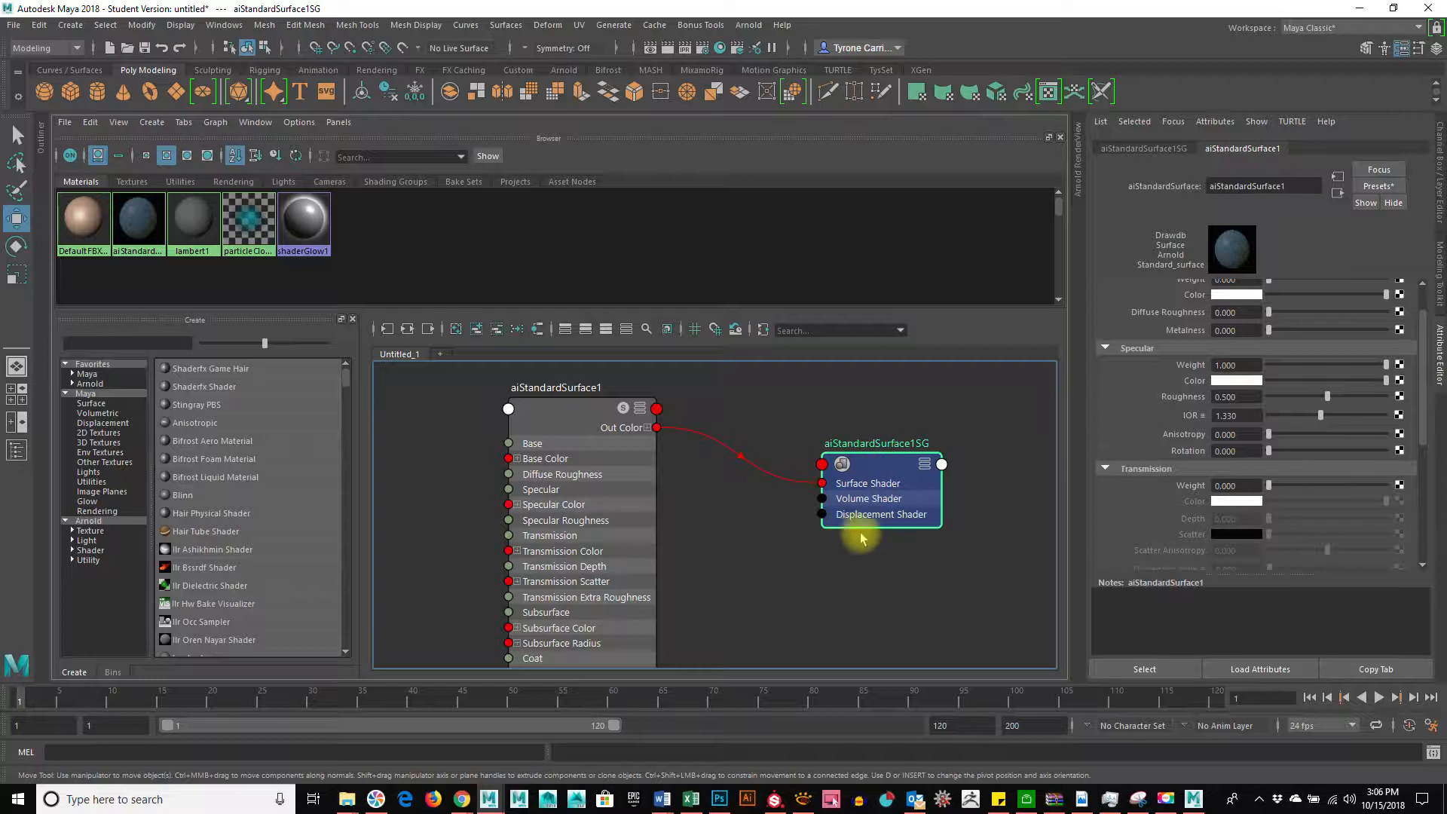
right_click_drag(890, 522, 784, 546, "alt")
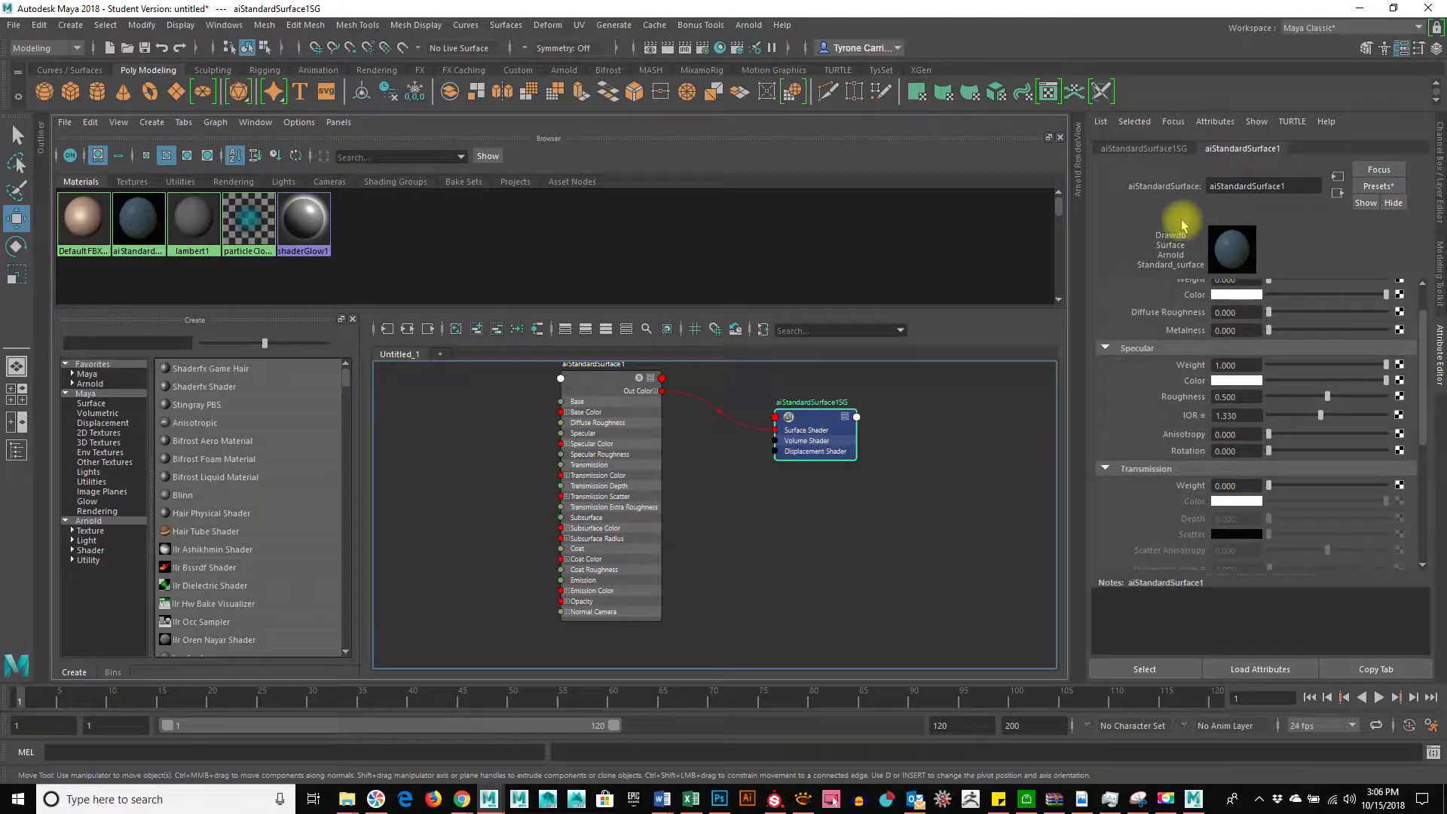
Connect a new File texture to the displacement material of the aiStandardSurface1SG shading group
left_click(1334, 198)
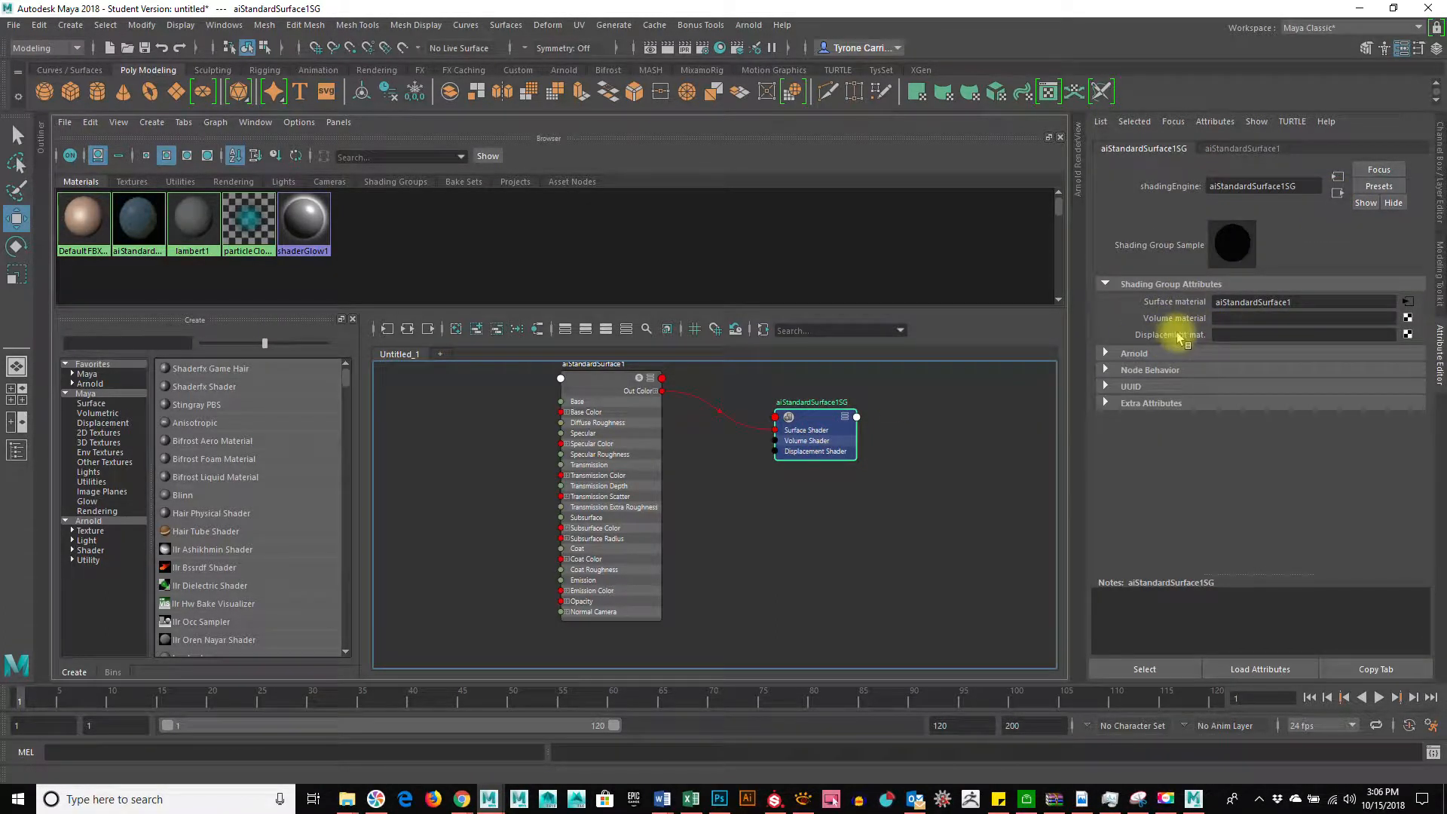
left_click(1407, 335)
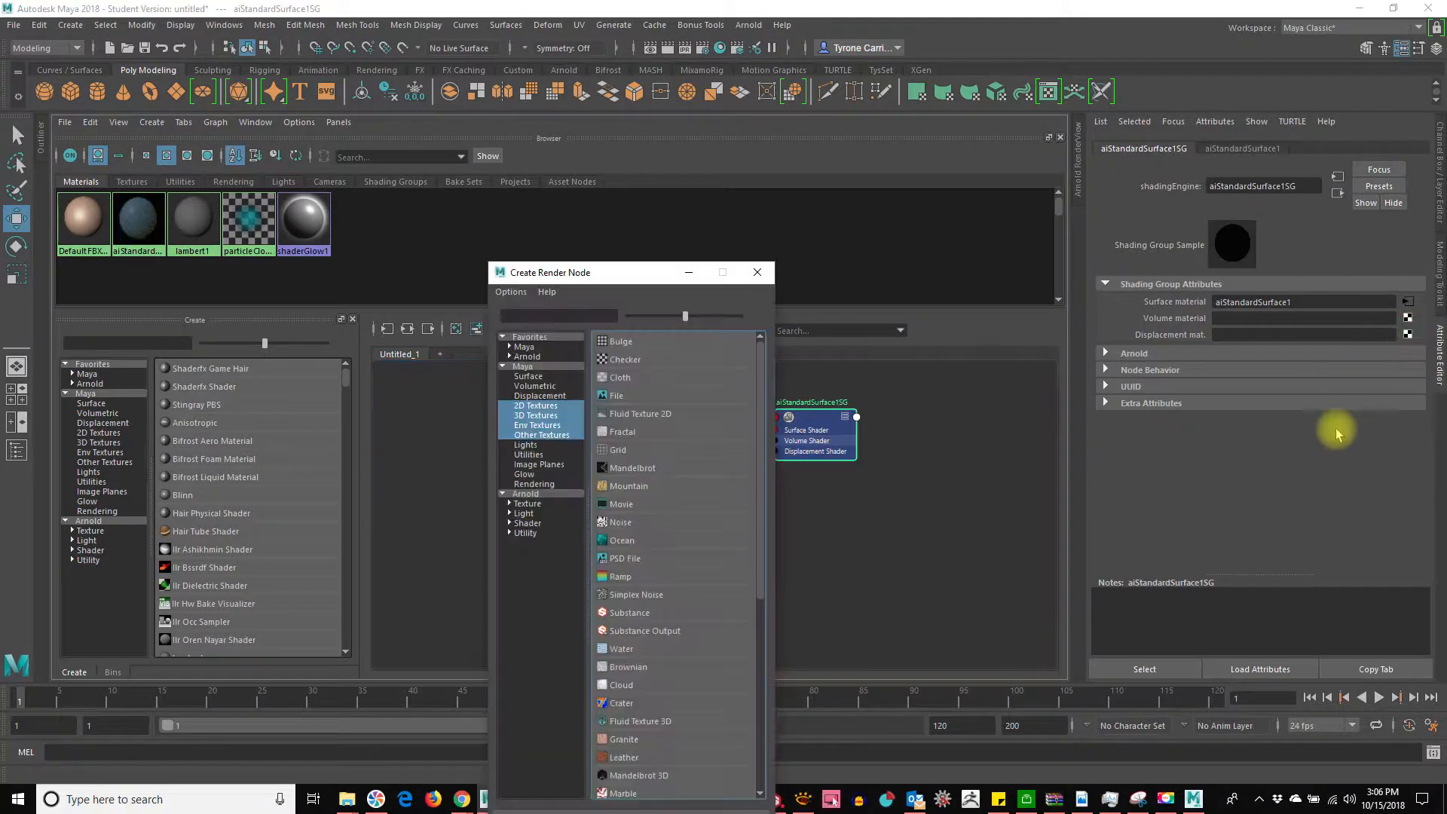
left_click(616, 399)
middle_click_drag(888, 599, 843, 490, "alt")
right_click_drag(722, 531, 898, 539, "alt")
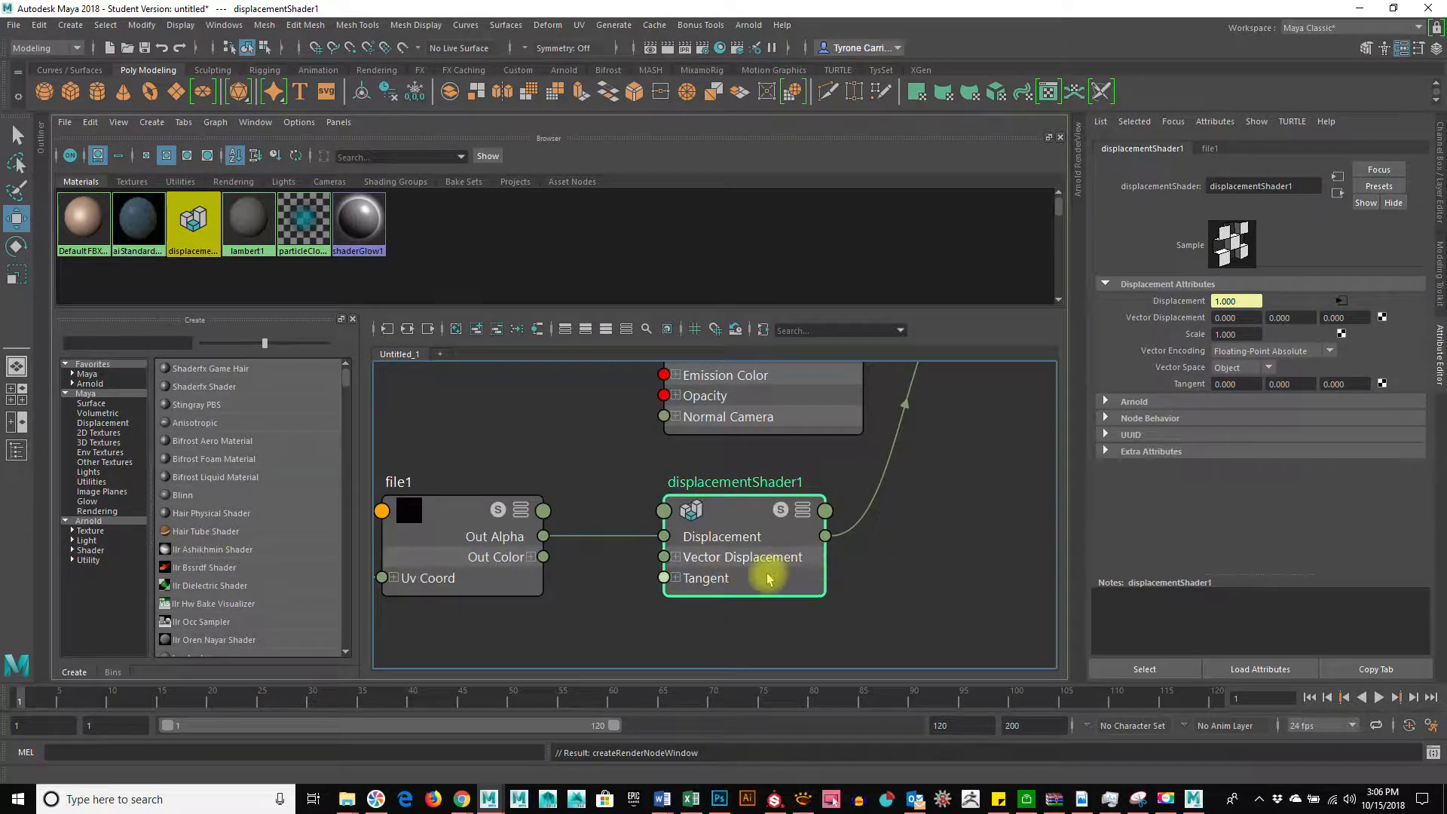
middle_click_drag(733, 609, 834, 598, "alt")
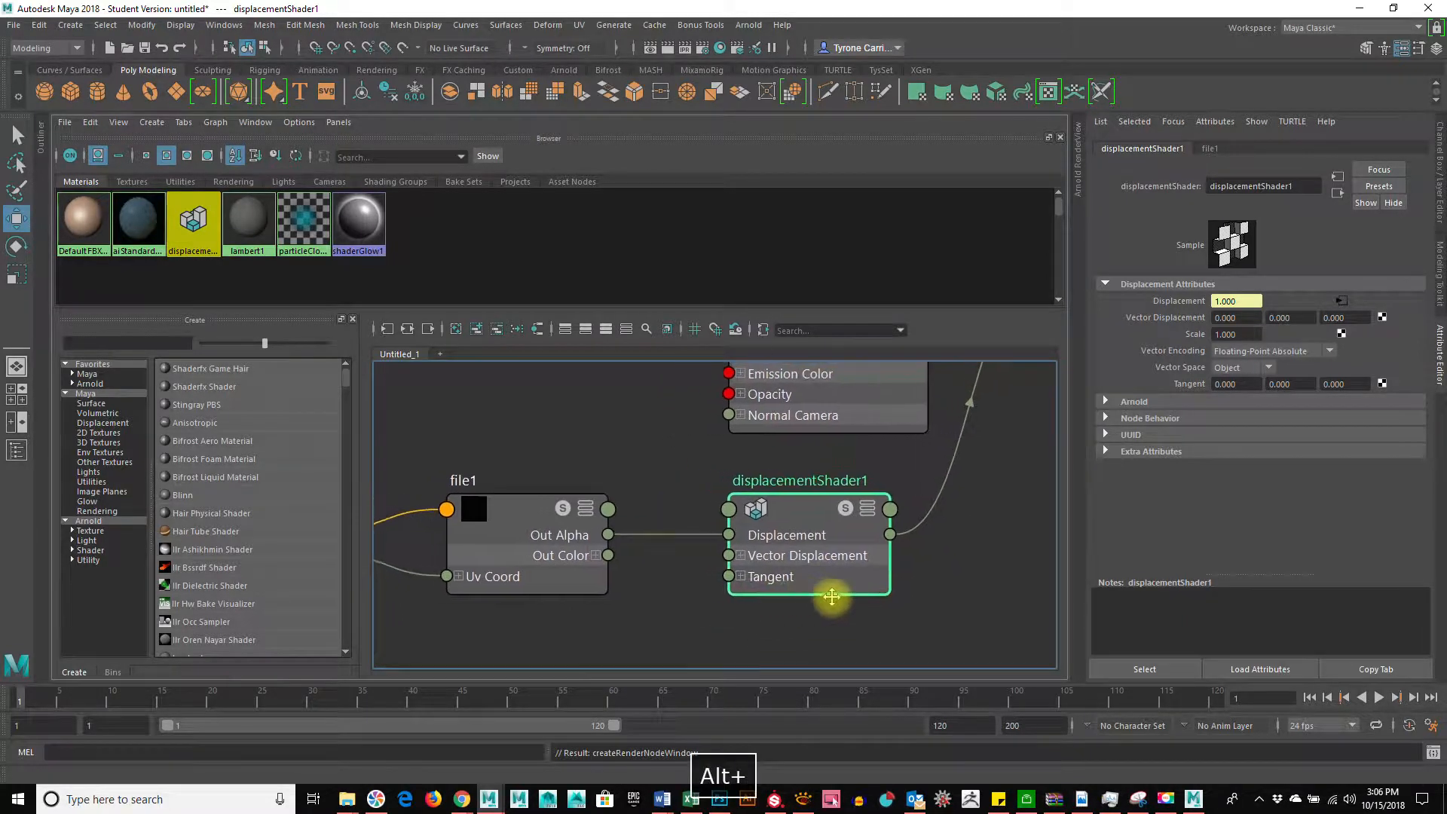
Load Roboto_DSP.exr from sourceimages into the displacement file texture and restore the multi-panel layout
left_click(566, 558)
left_click(1404, 354)
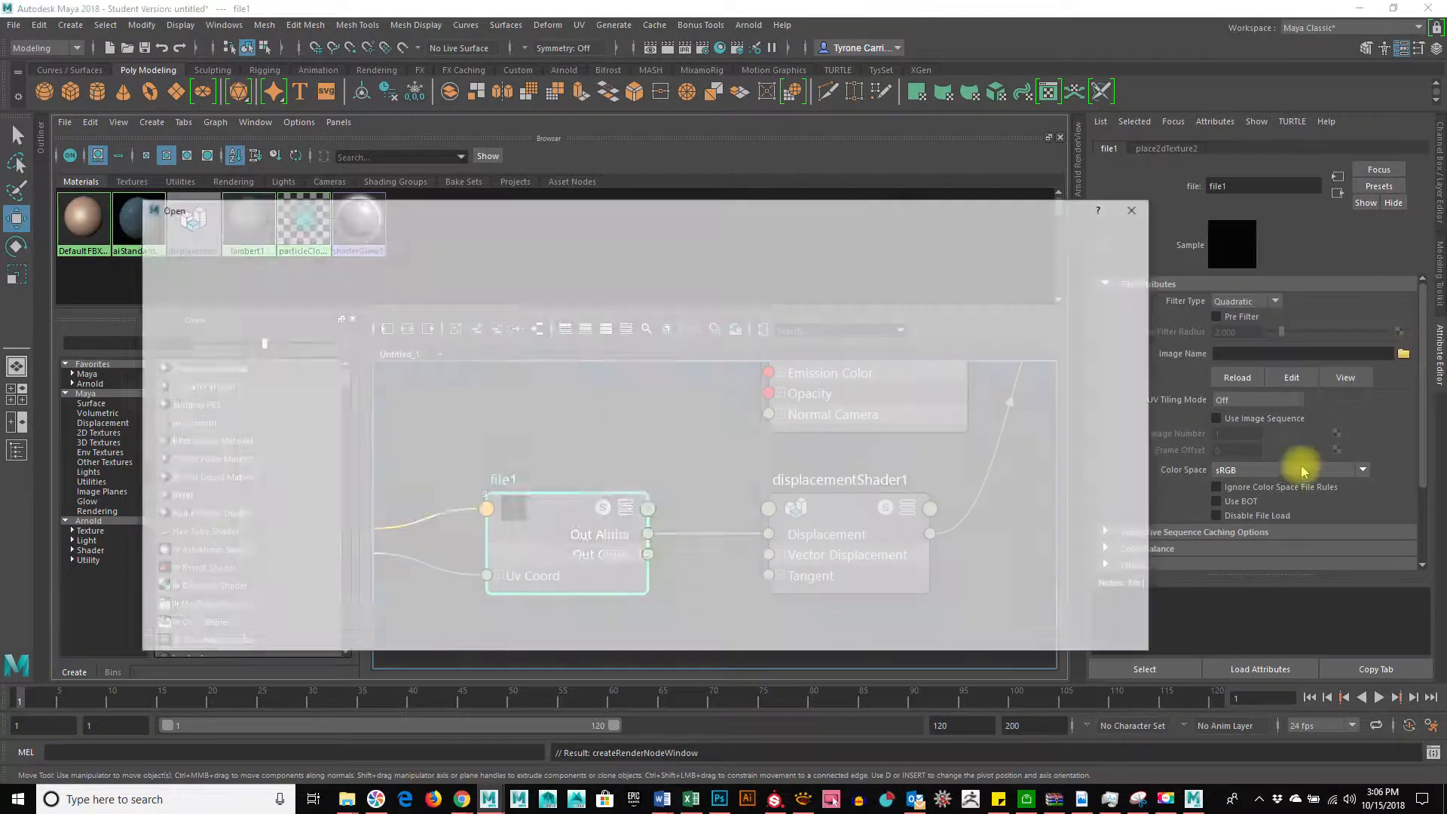
left_click(302, 276)
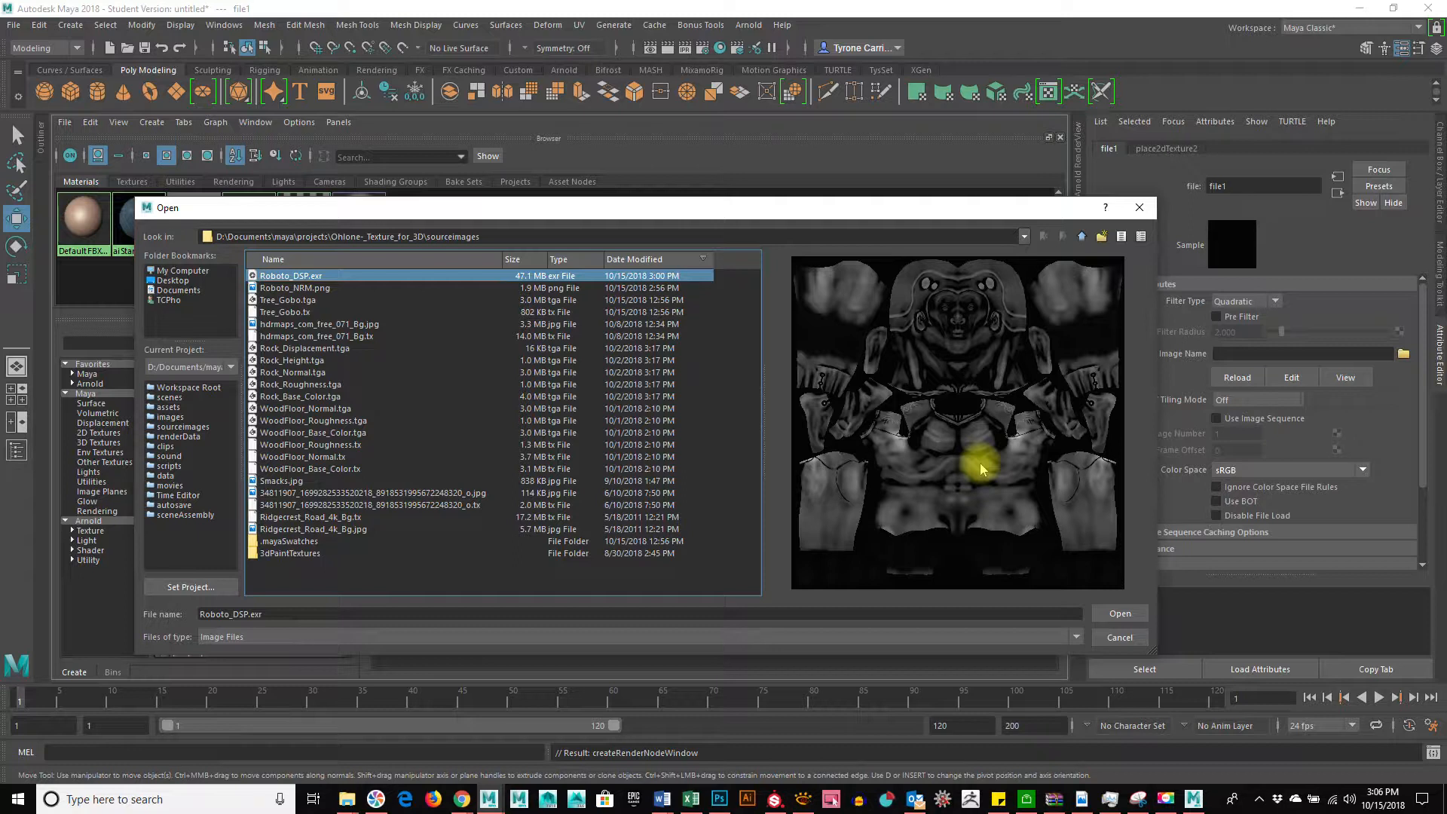
left_click(1120, 615)
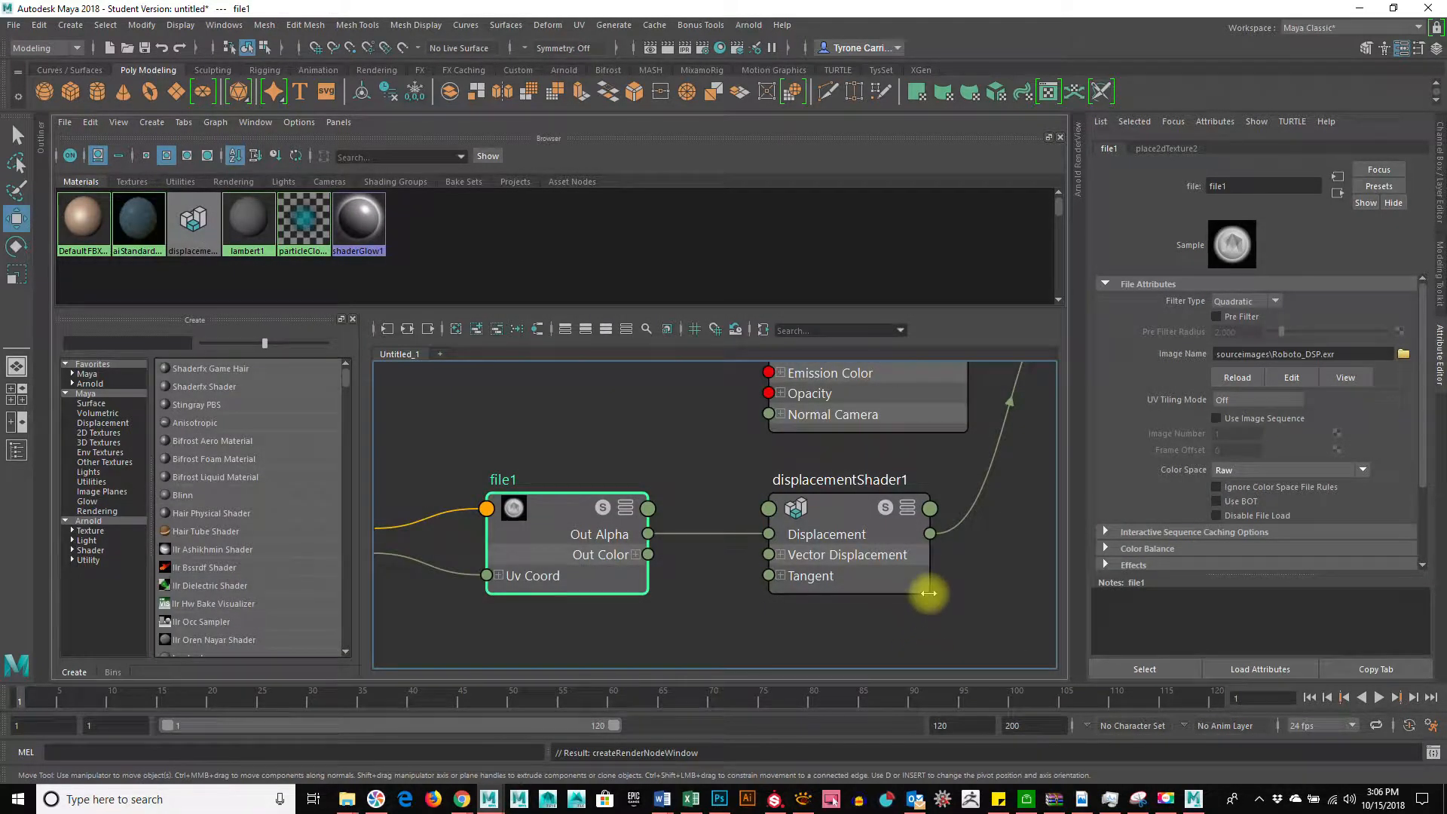
key("space")
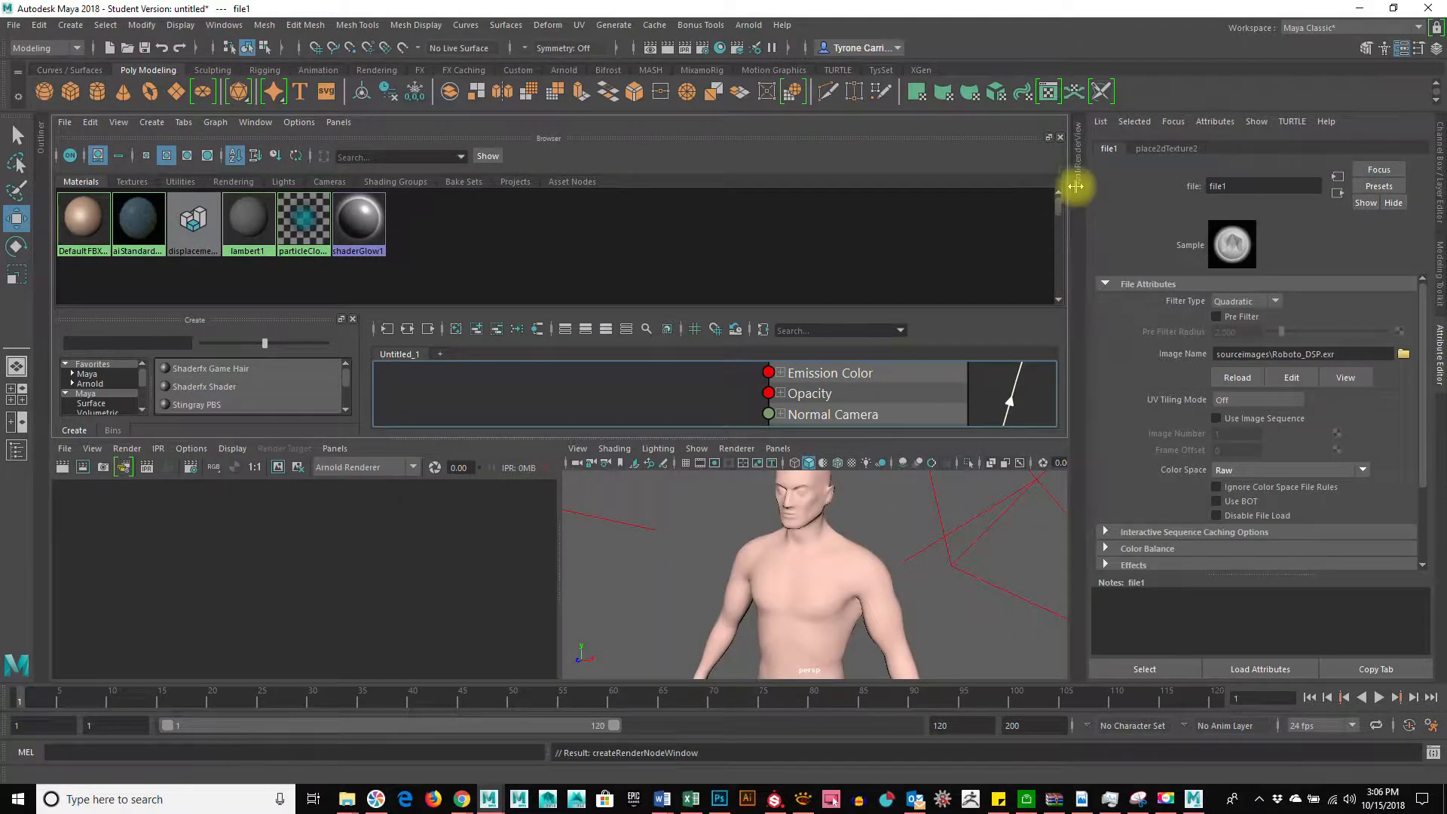
Show the Arnold RenderView widened beside the other panels and load the attributes of the displacement shader fed by file1
left_click(1078, 176)
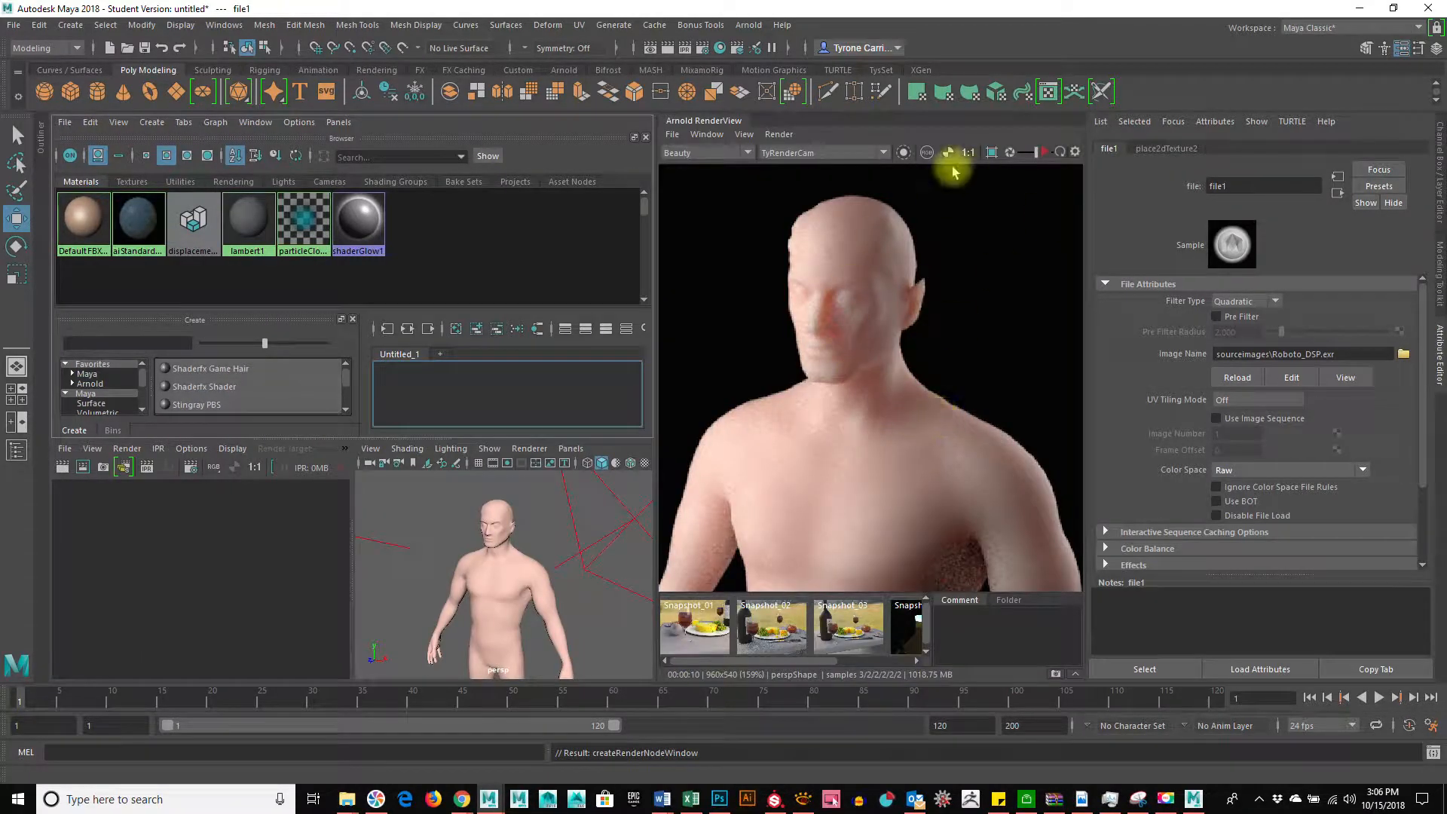
left_click_drag(655, 247, 388, 242)
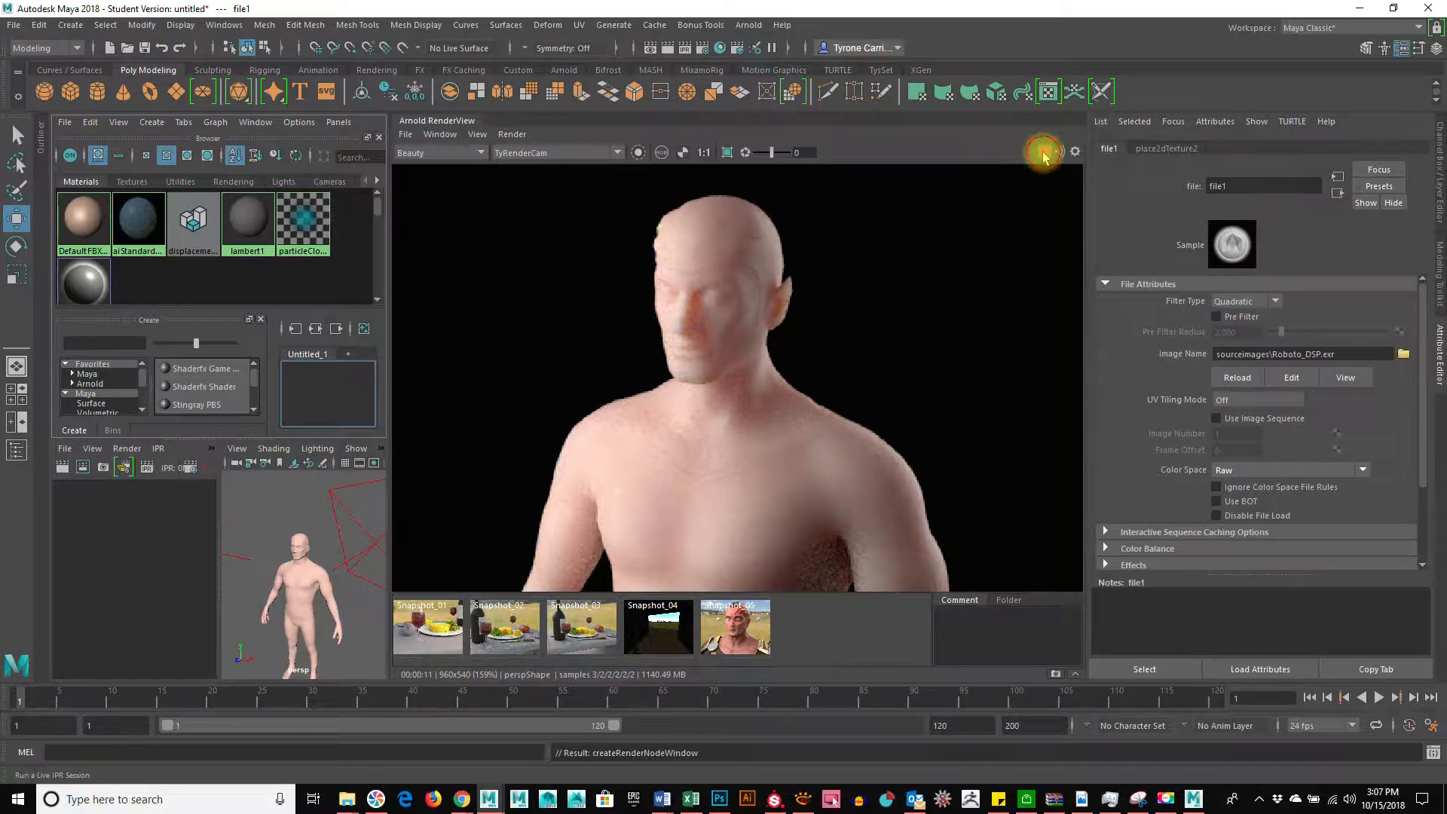
left_click(1338, 195)
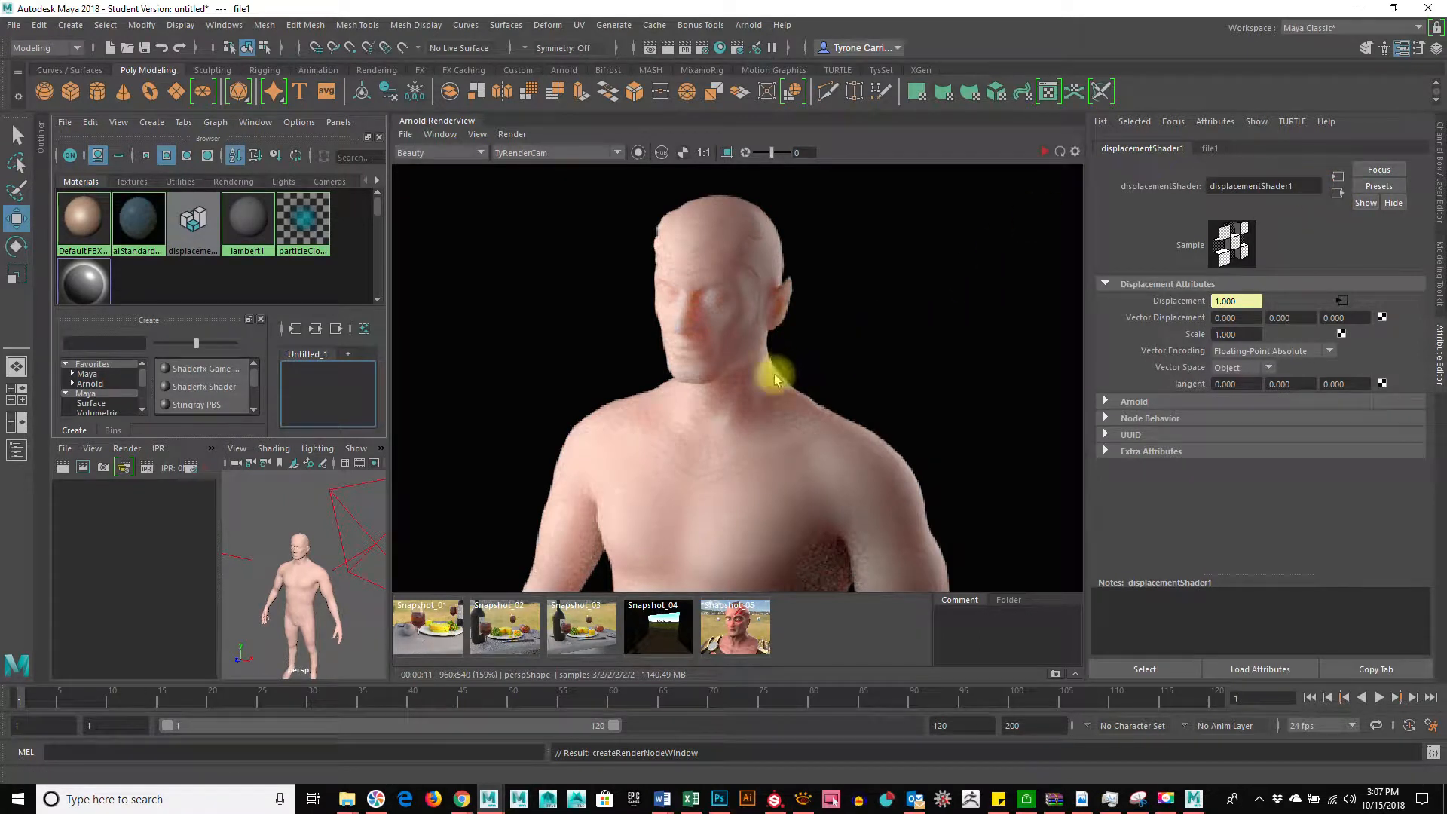
Select the human body mesh and expand the Subdivision and Displacement Attributes in its shape's Arnold settings
left_click(756, 397)
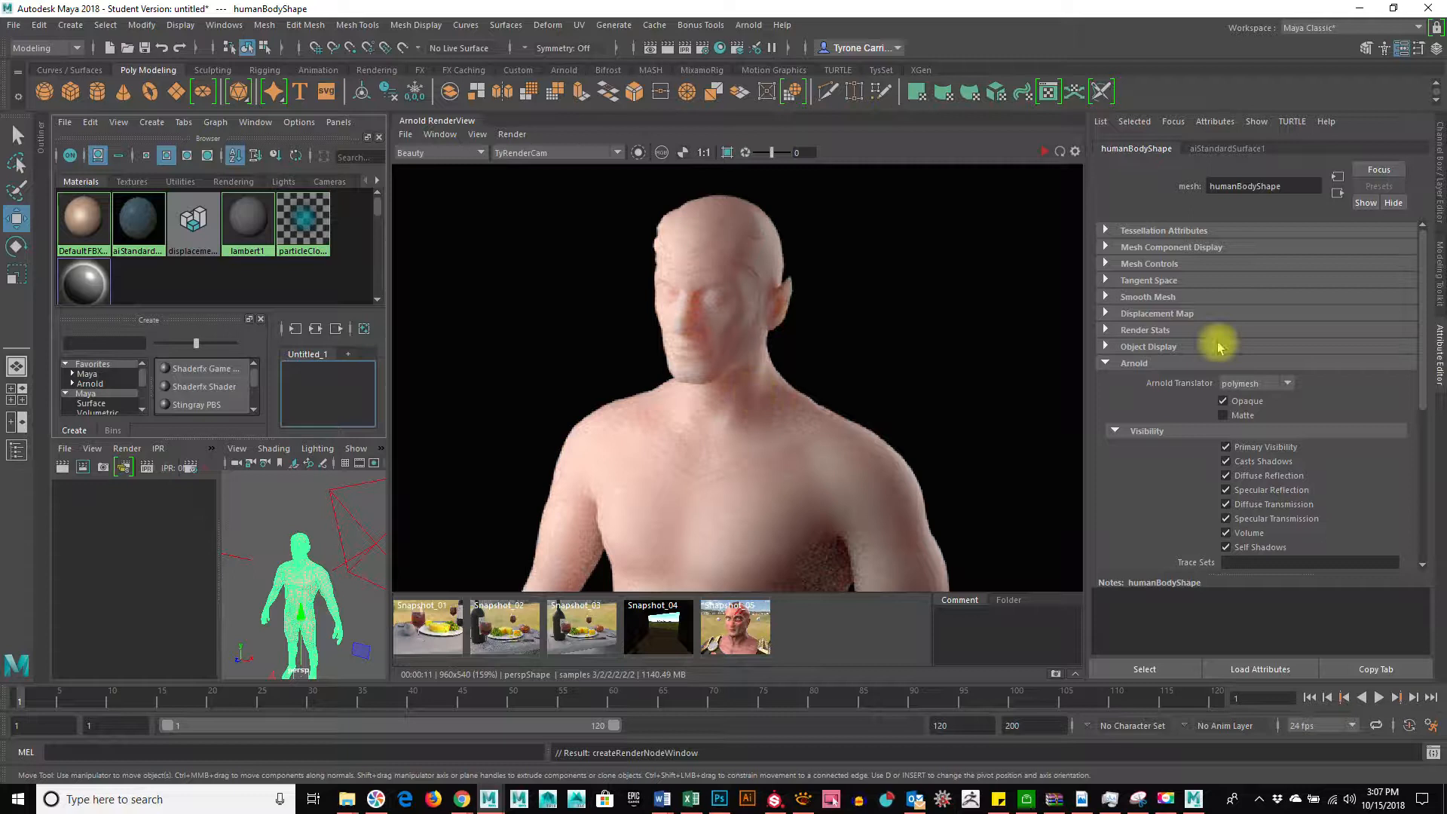
scroll(1162, 487, "down", 4)
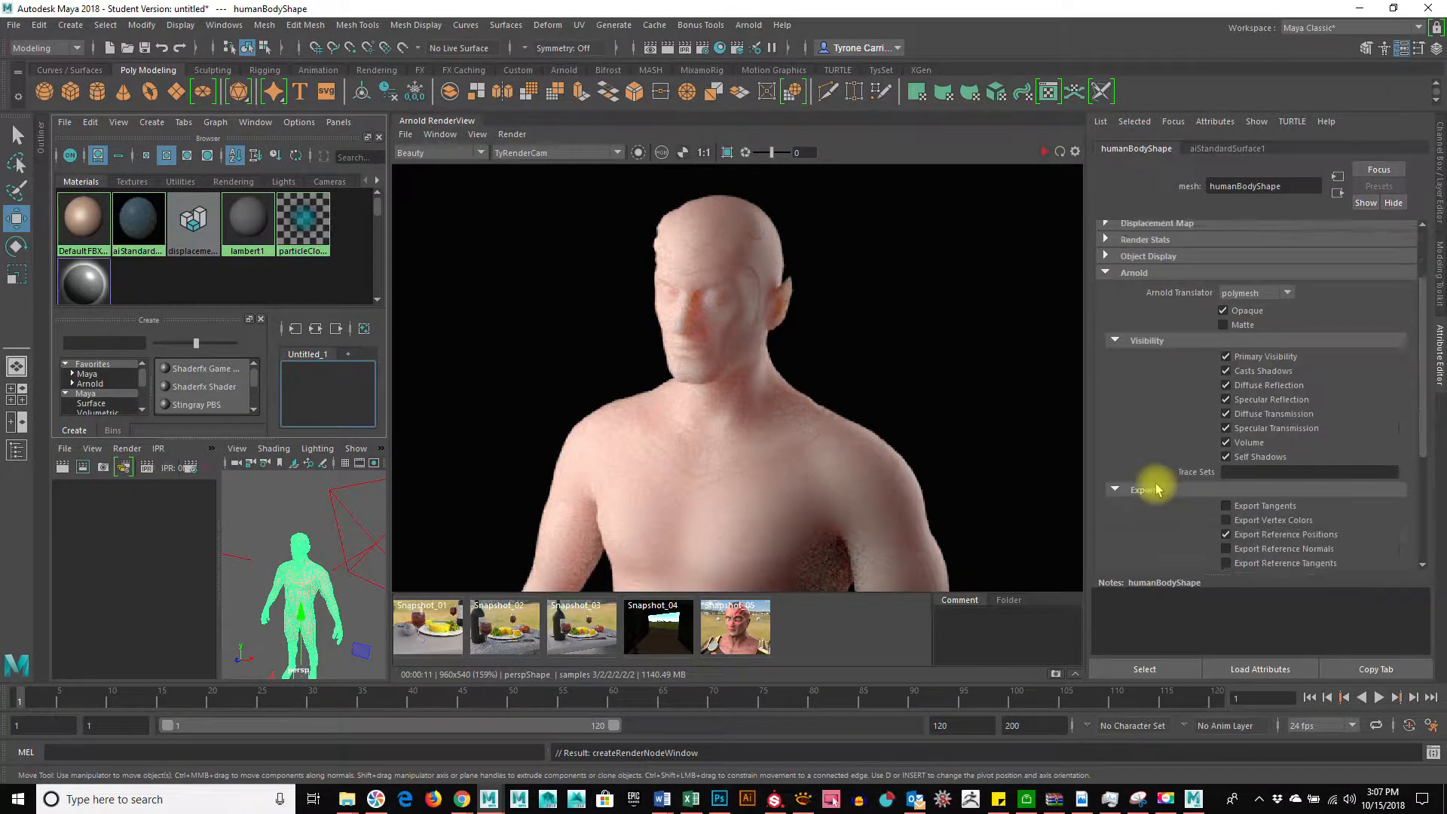
scroll(1158, 489, "down", 3)
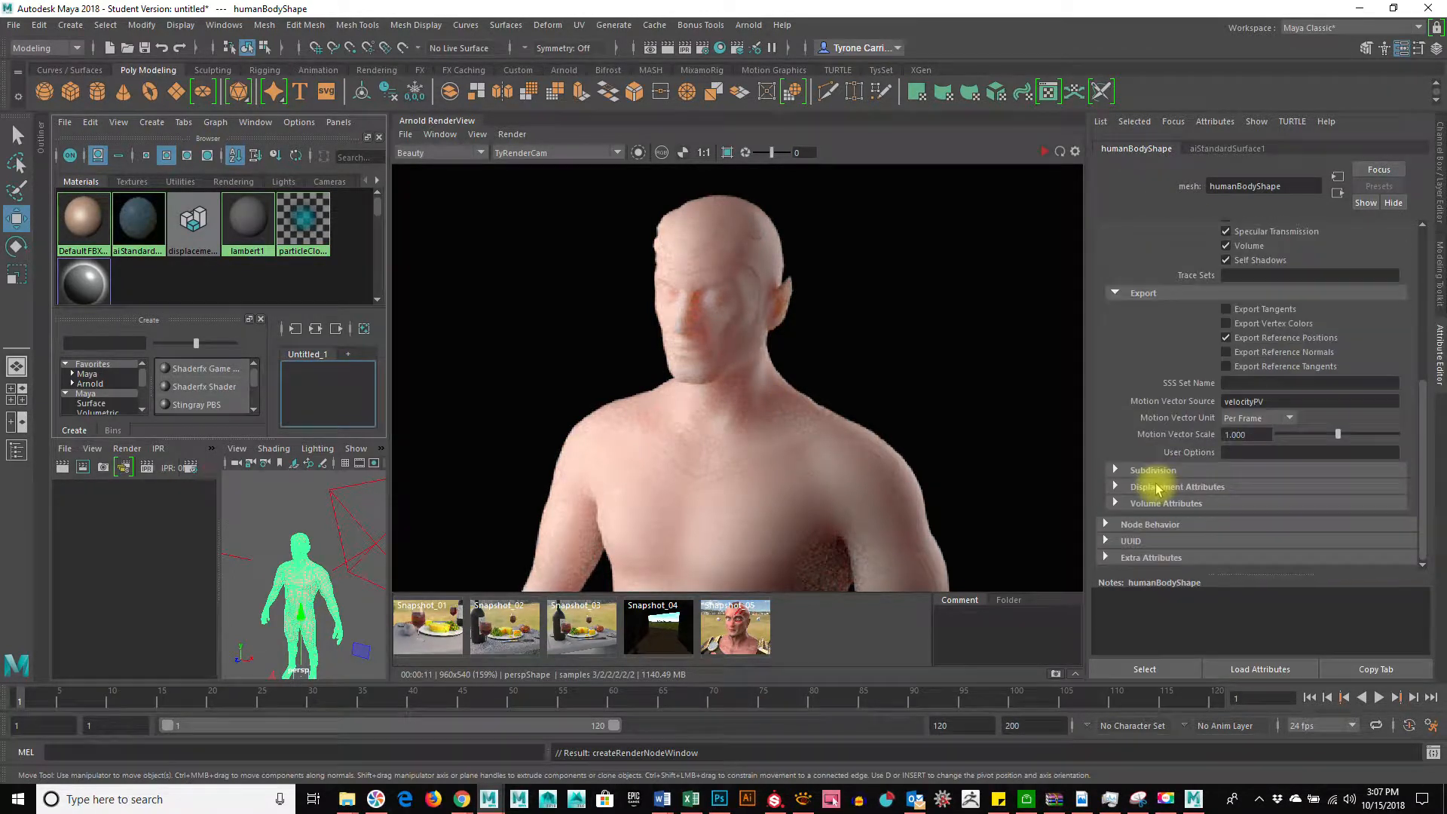
left_click(1117, 471)
scroll(1116, 483, "down", 3)
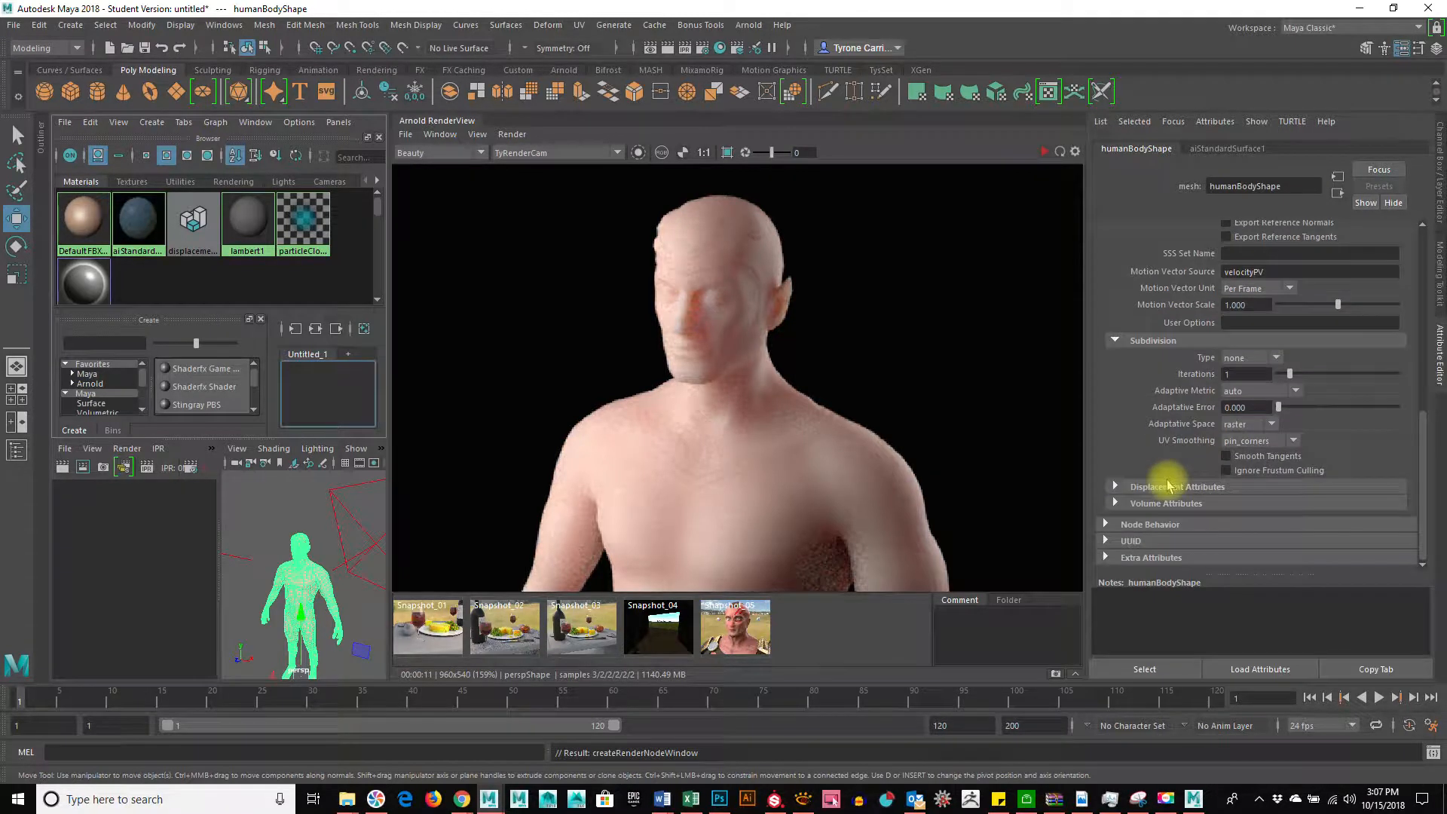
left_click(1114, 488)
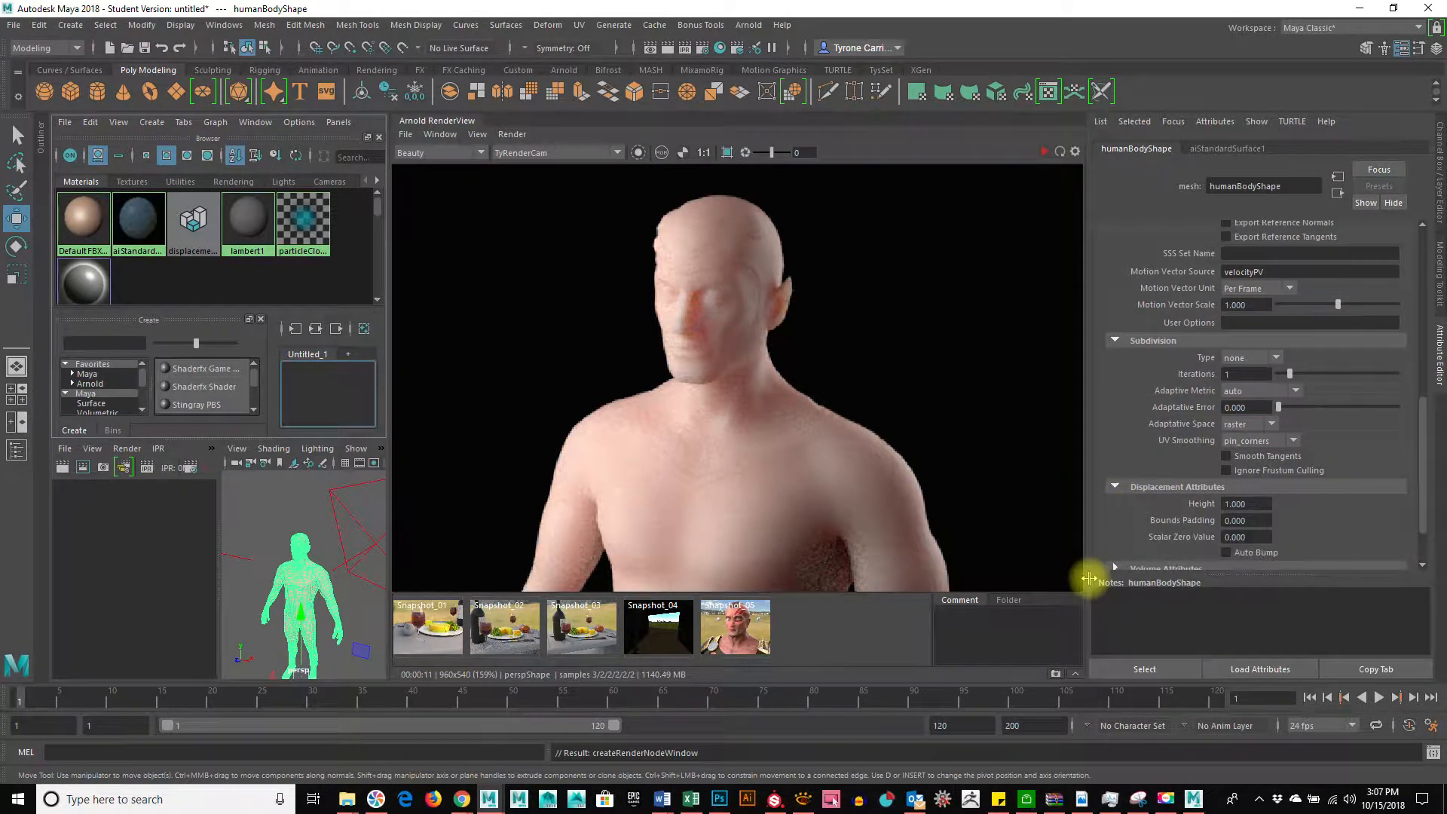
Save the scene as a Maya Binary file named Roboto in the project's scenes folder, accepting the student version notice
left_click(14, 25)
left_click(47, 89)
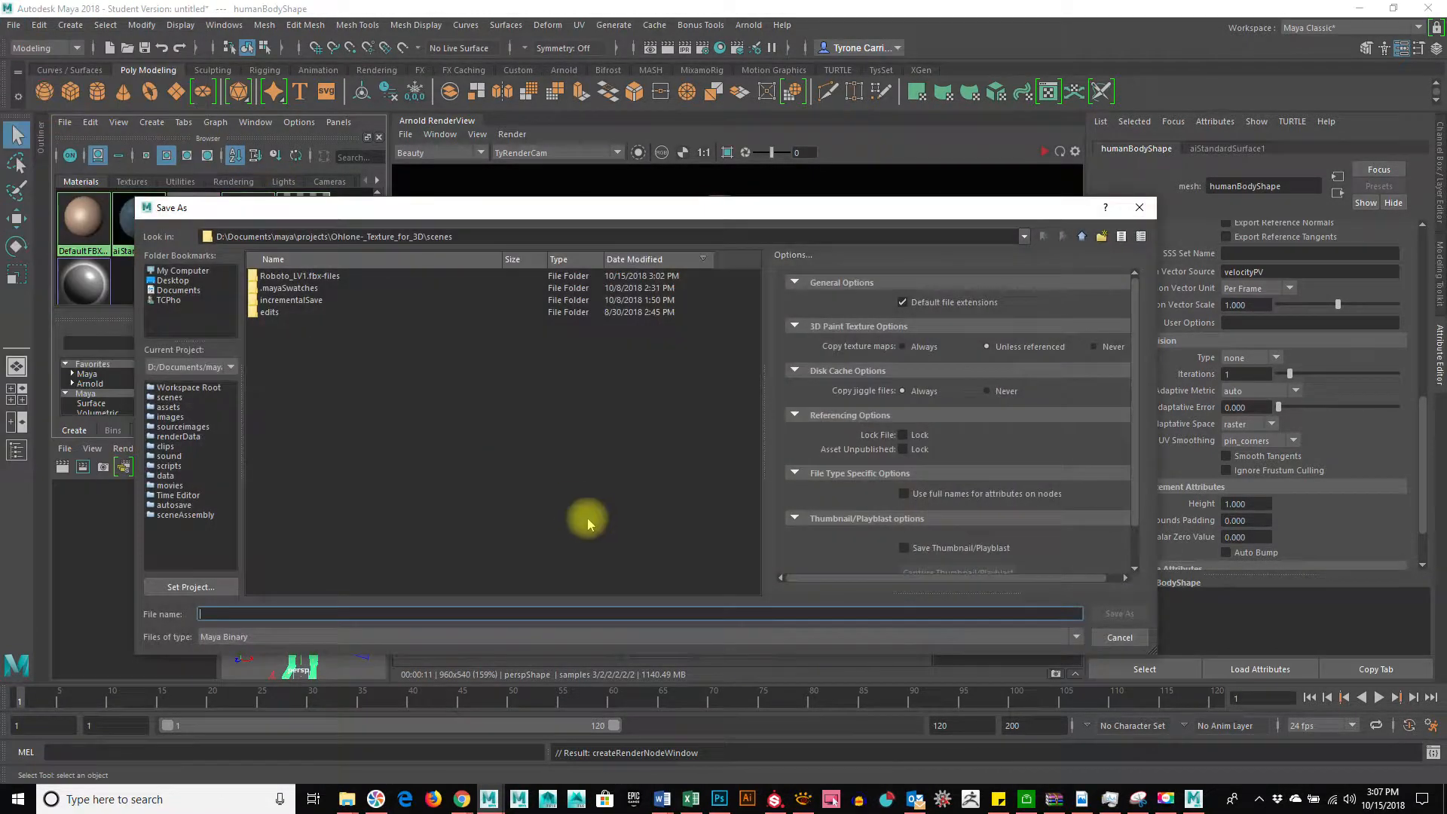
left_click(259, 616)
type("Roboto")
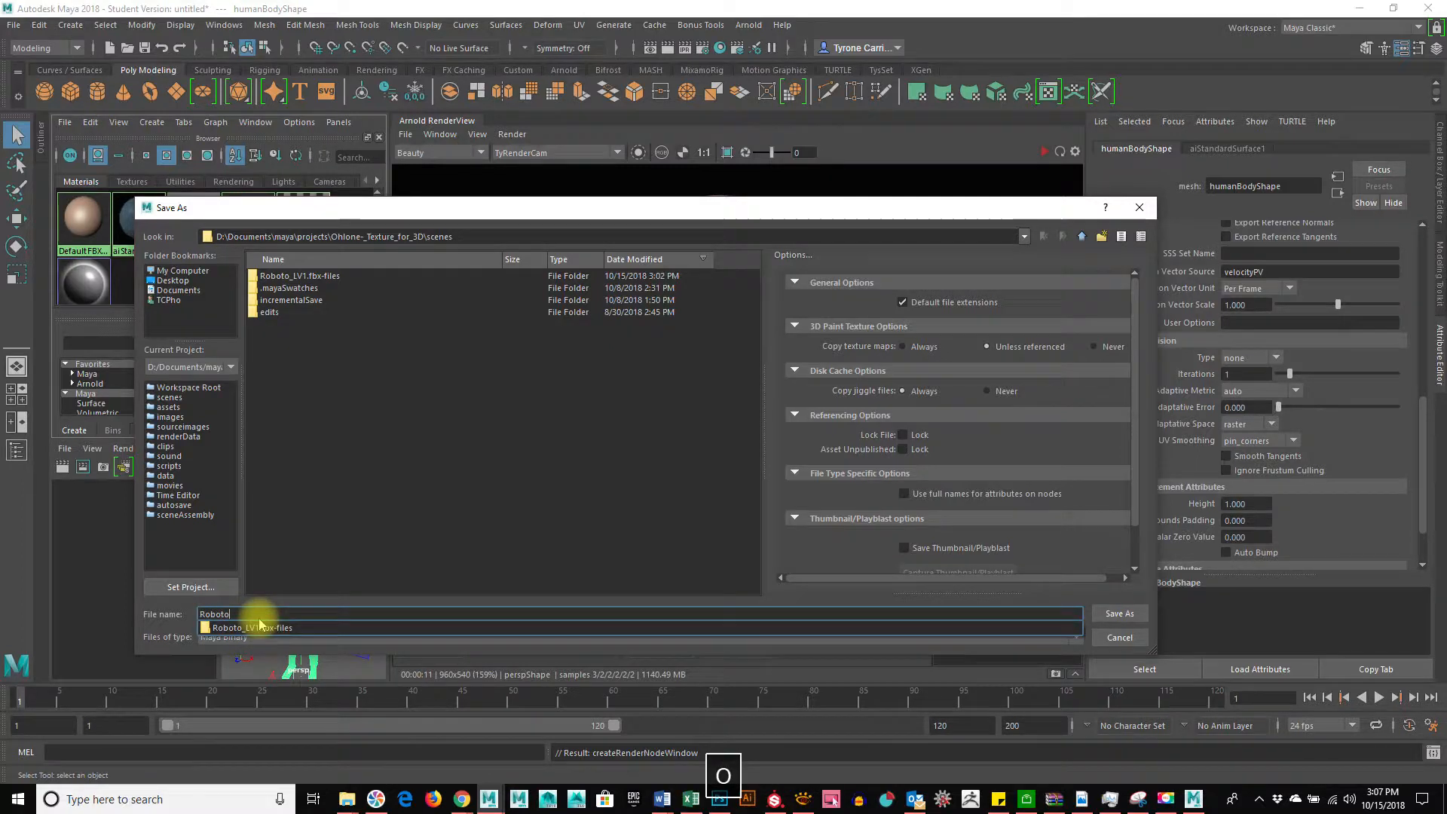
key("Return")
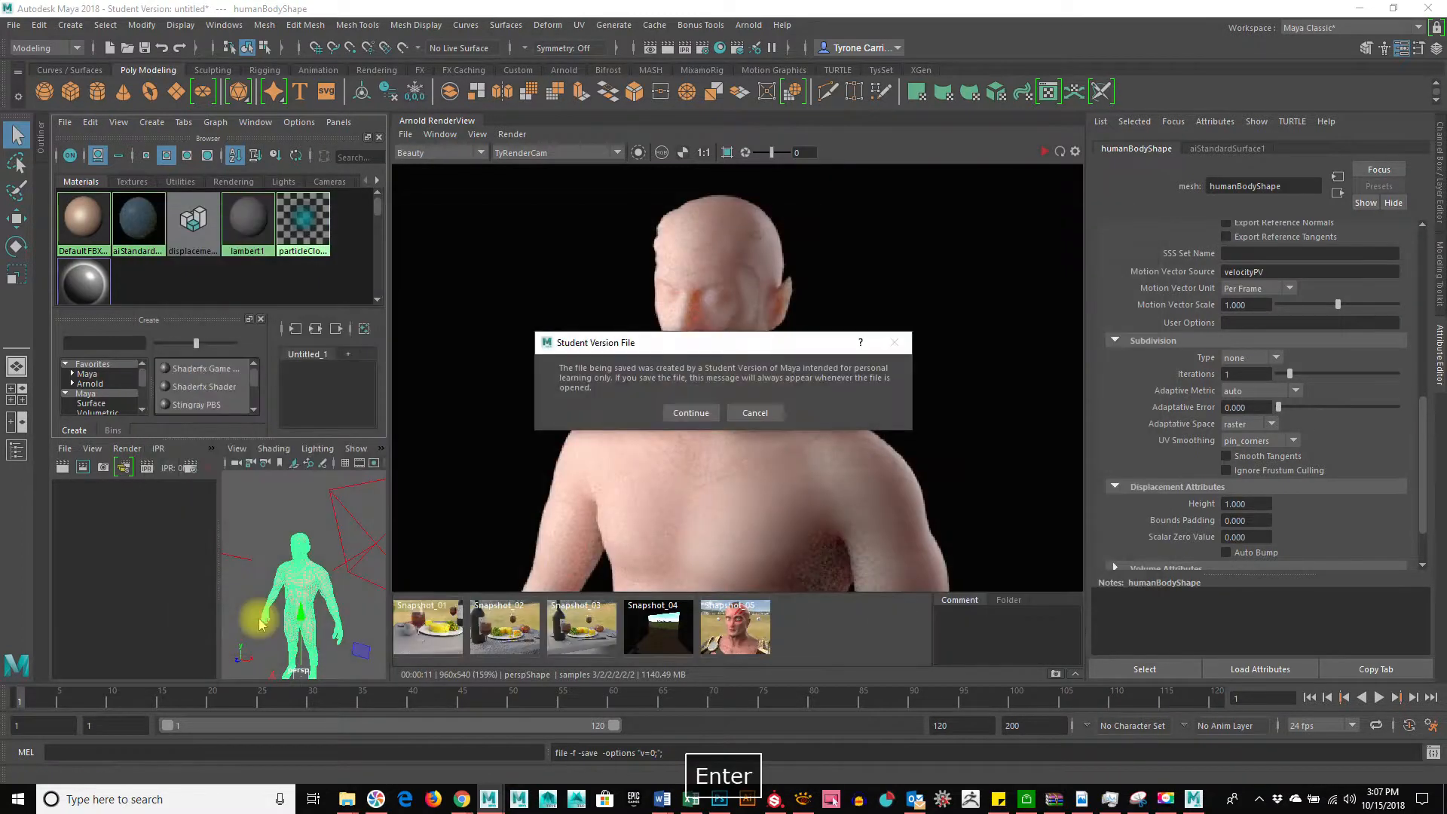
left_click(682, 412)
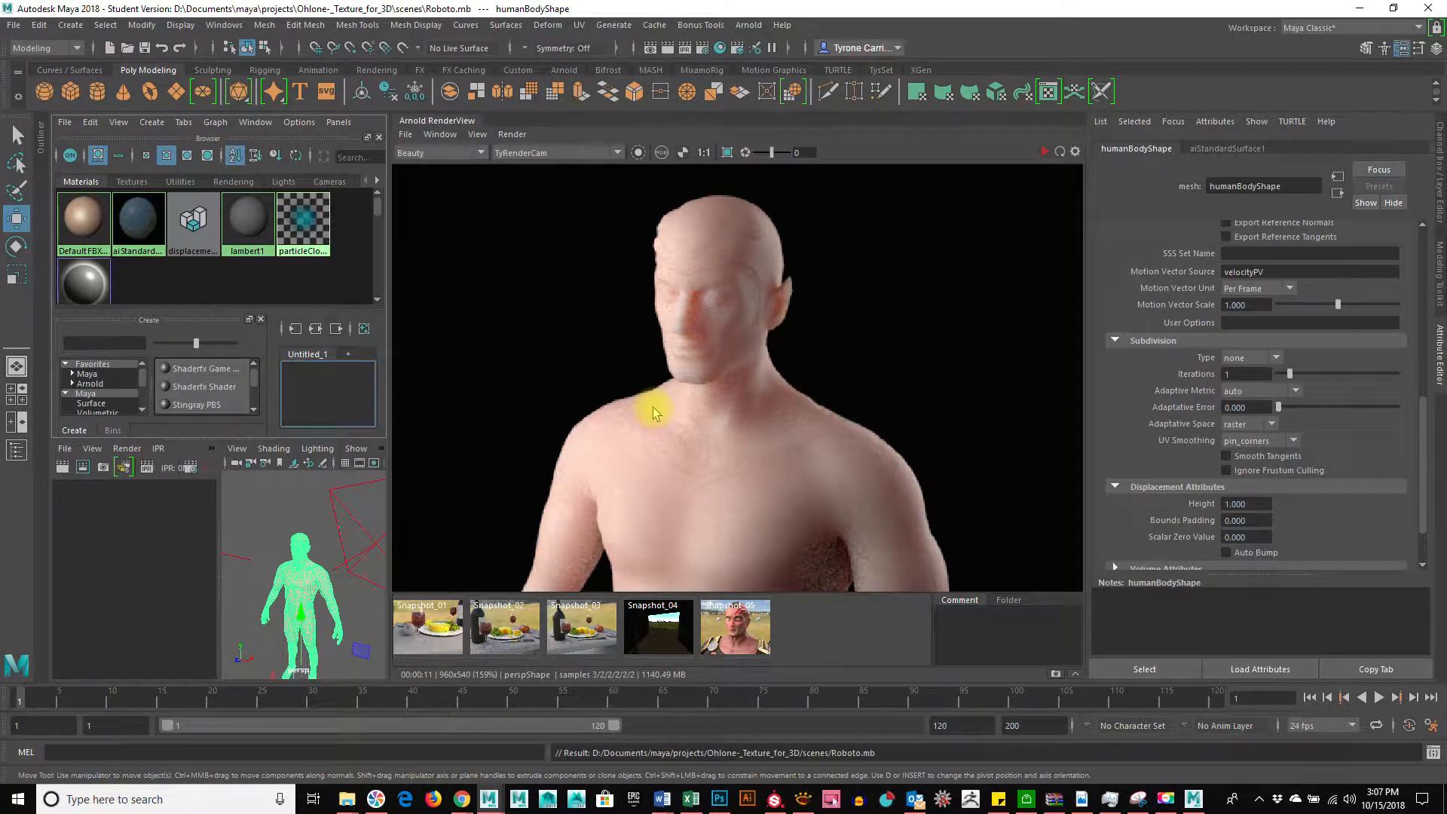
Set the body's Arnold subdivision type to catclark and start a live IPR render
left_click(1252, 360)
left_click(1256, 391)
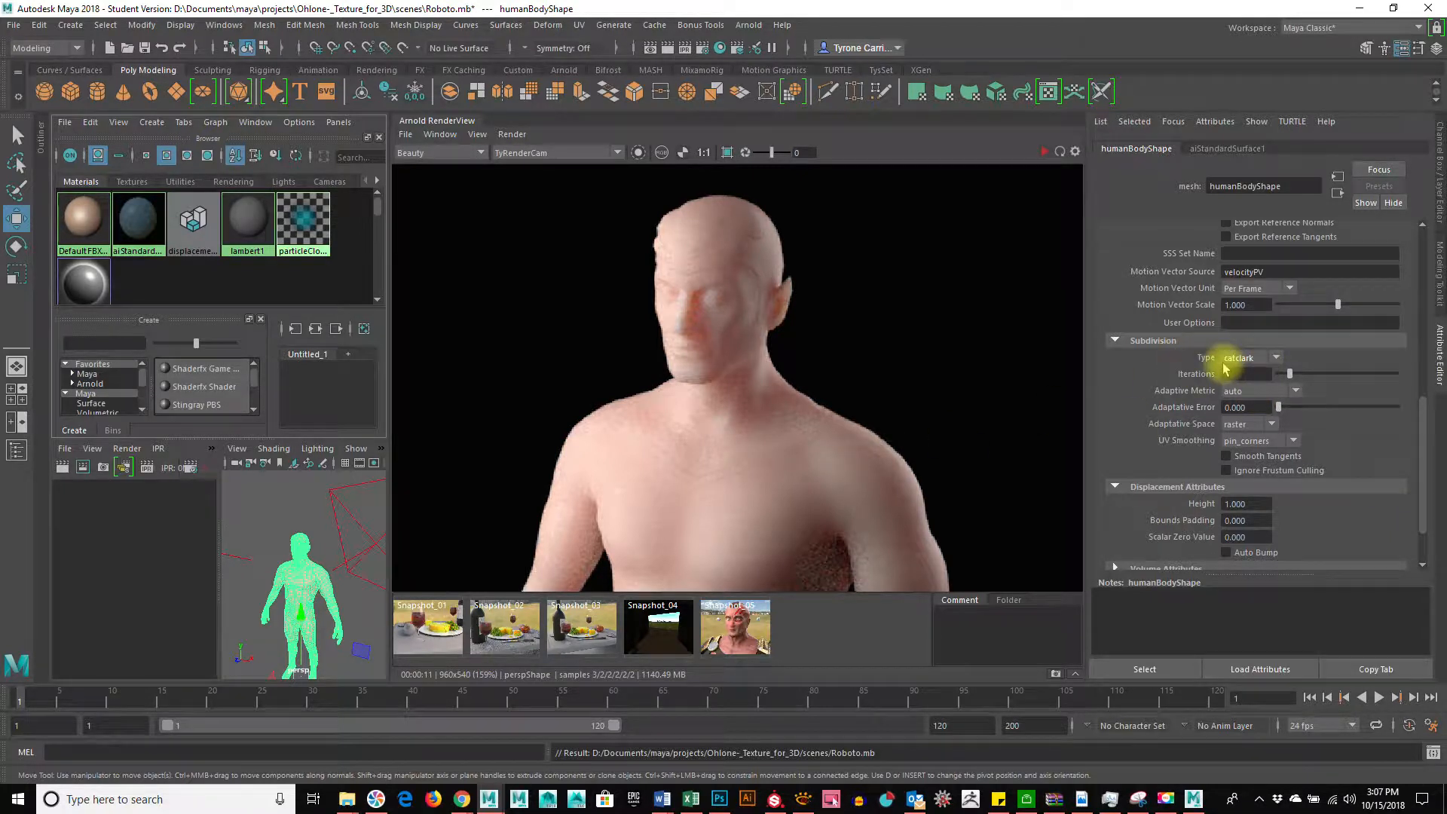
left_click(1044, 151)
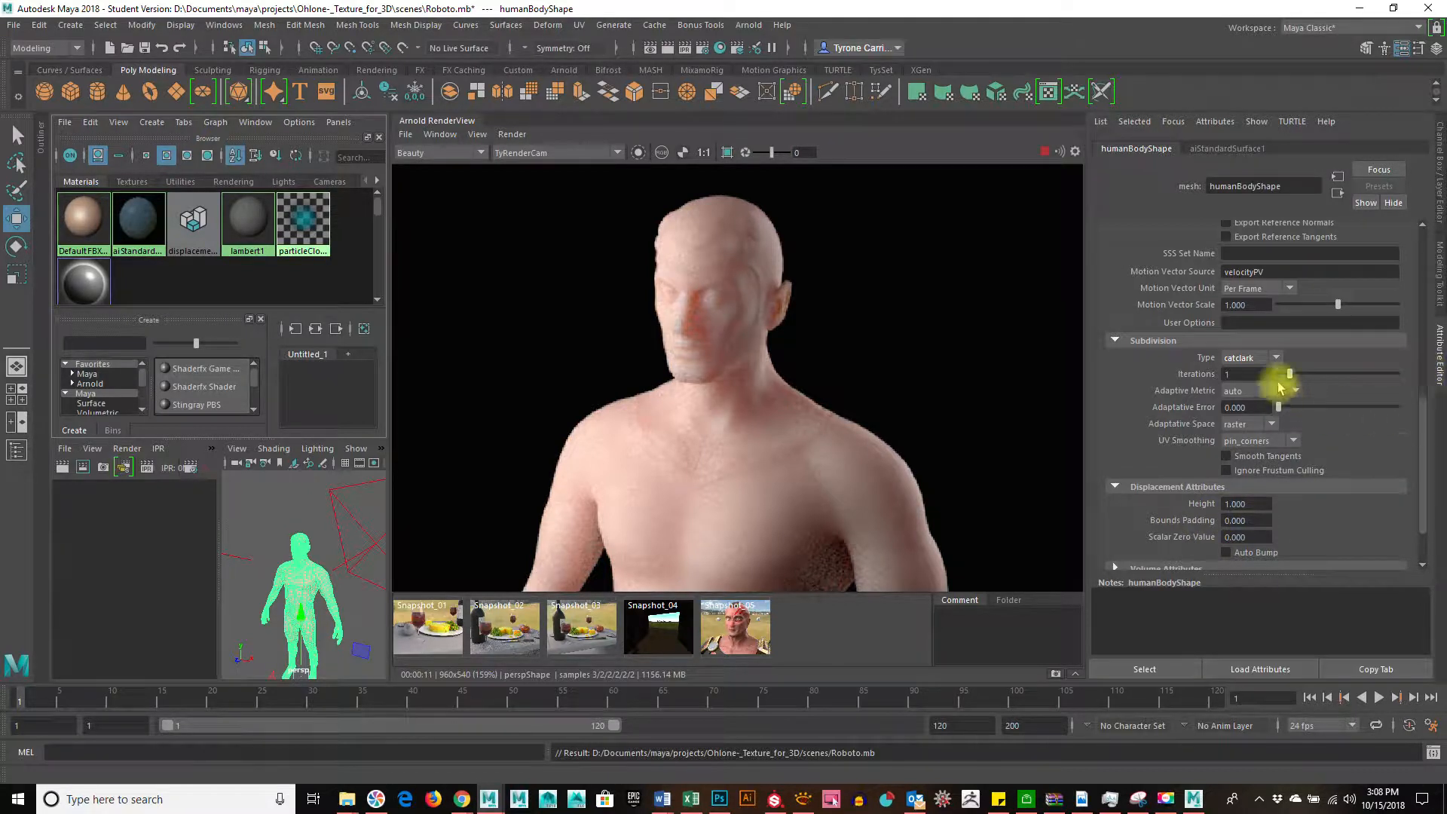
Set the body's Arnold subdivision iterations to 3
left_click(1247, 374)
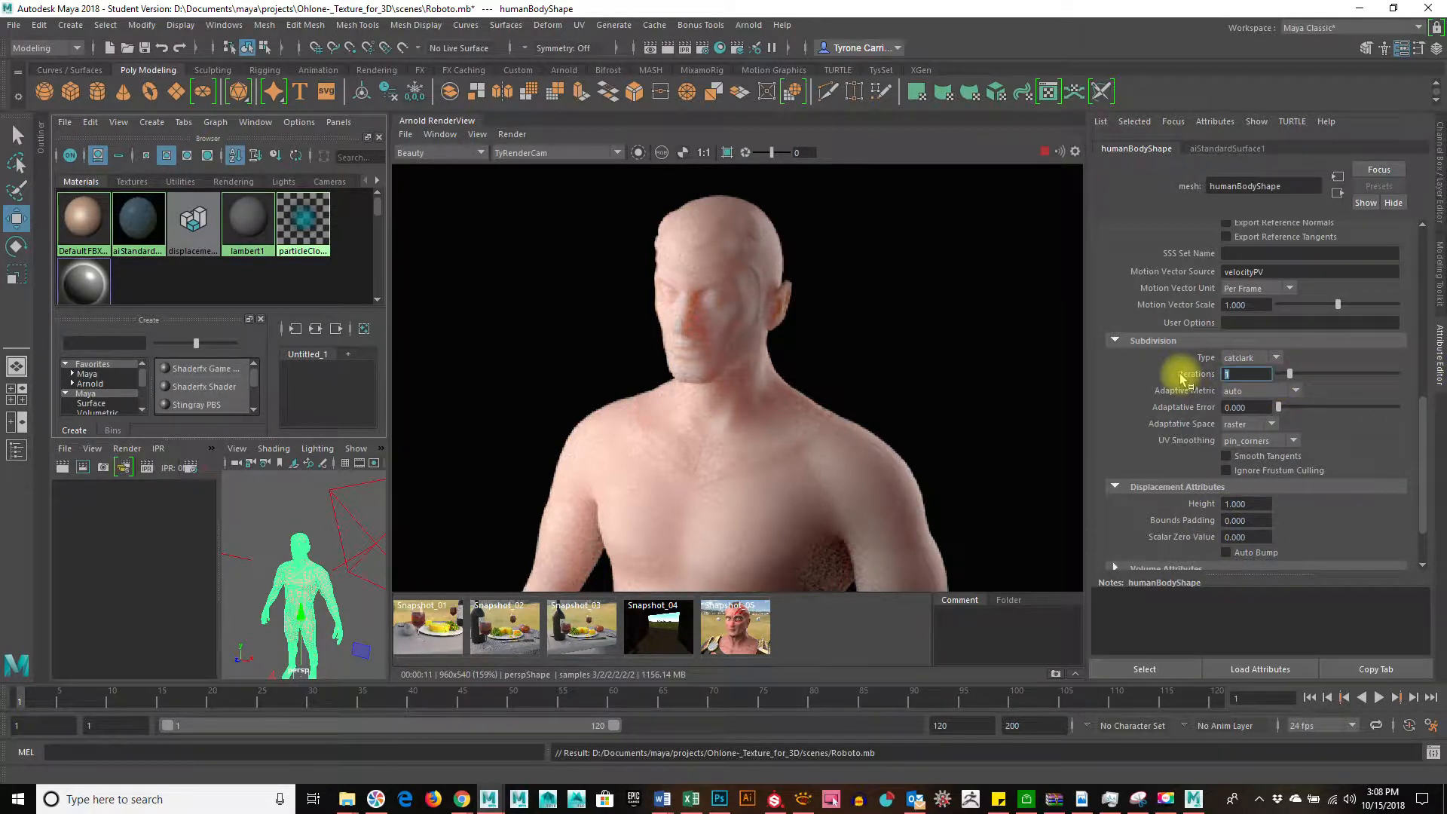
type("4")
key("BackSpace")
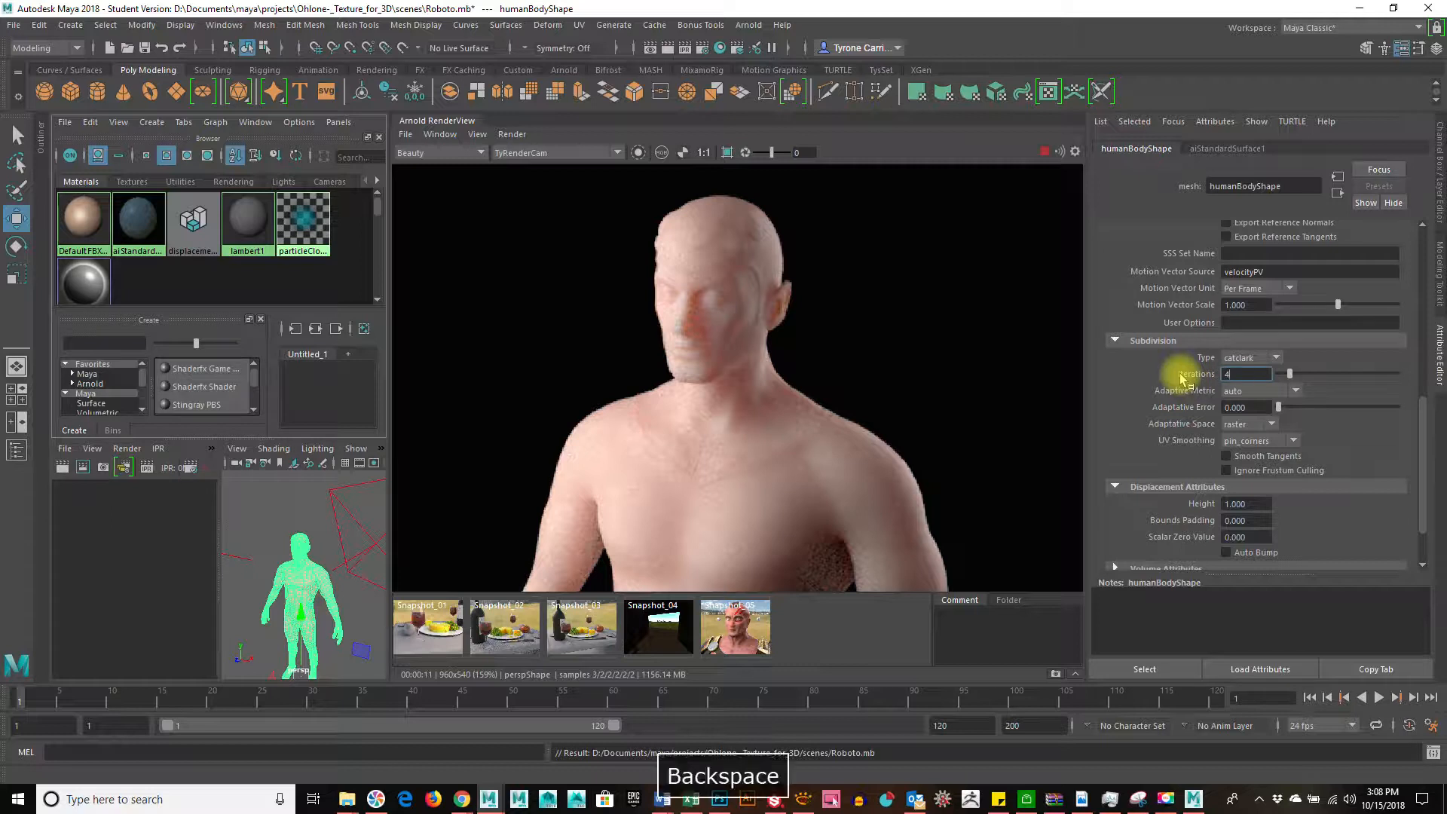
type("3")
key("Return")
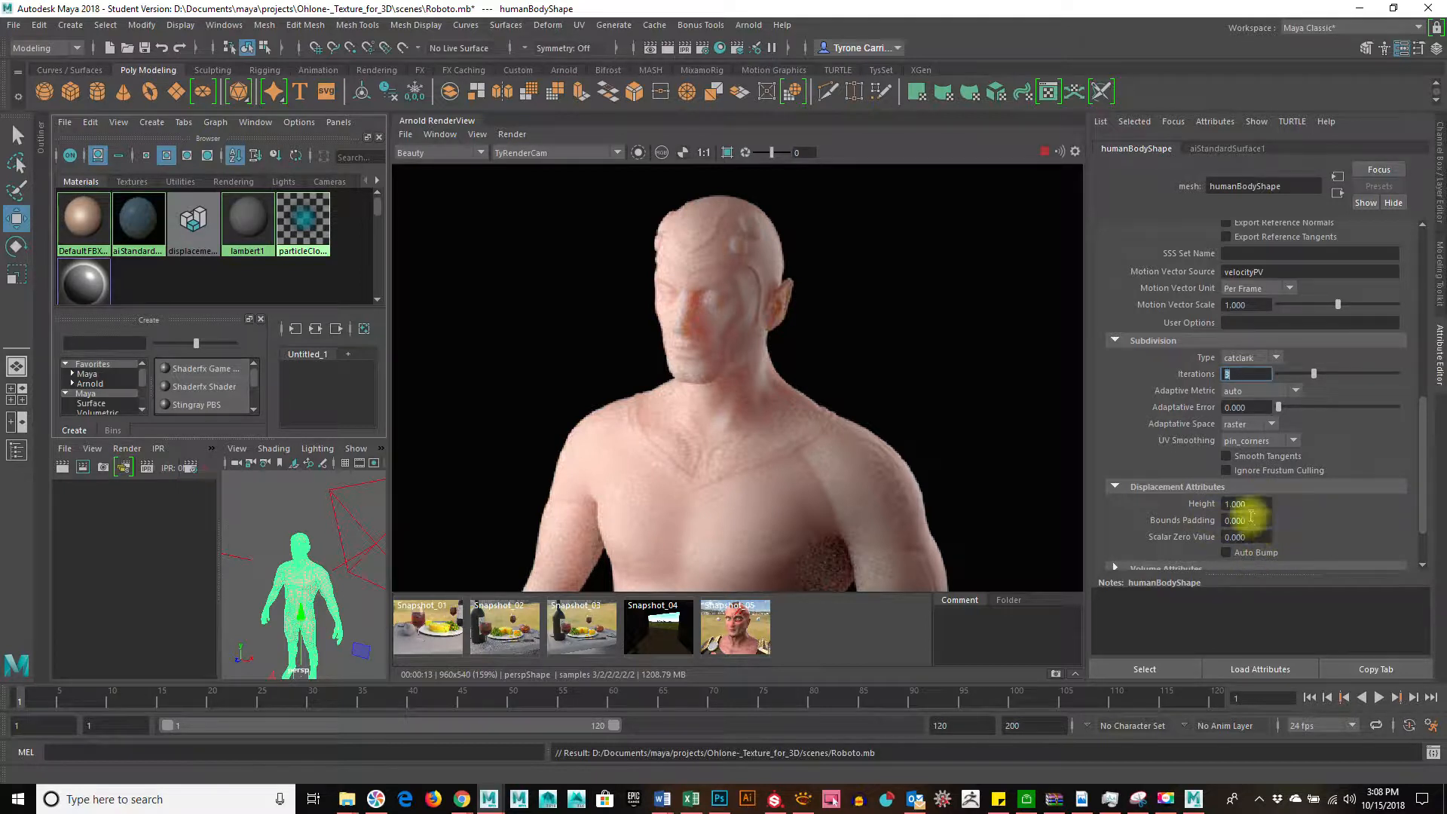
Store a snapshot of the current render and set the body's displacement height to 2
left_click(1056, 673)
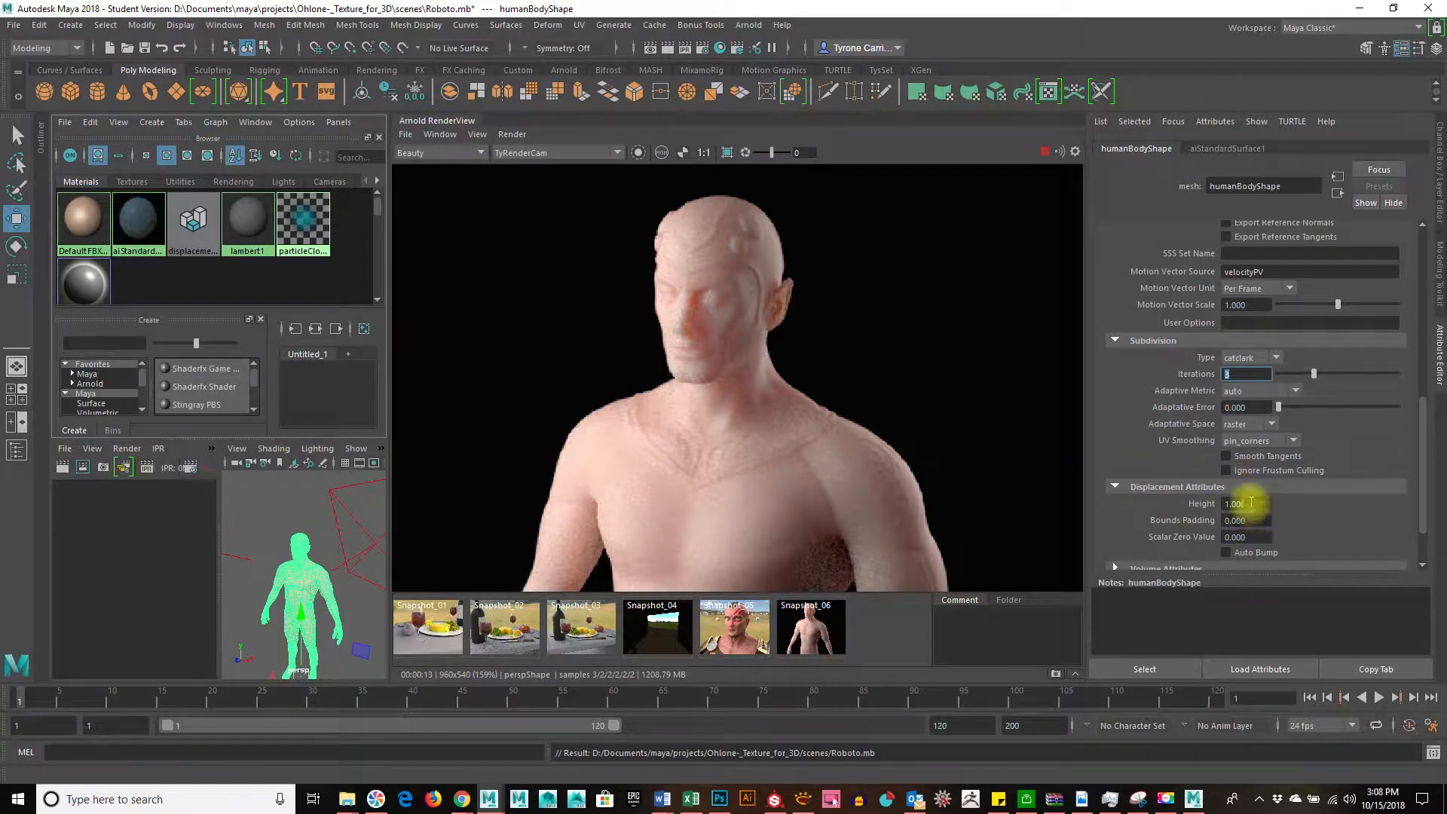
type("2")
key("Return")
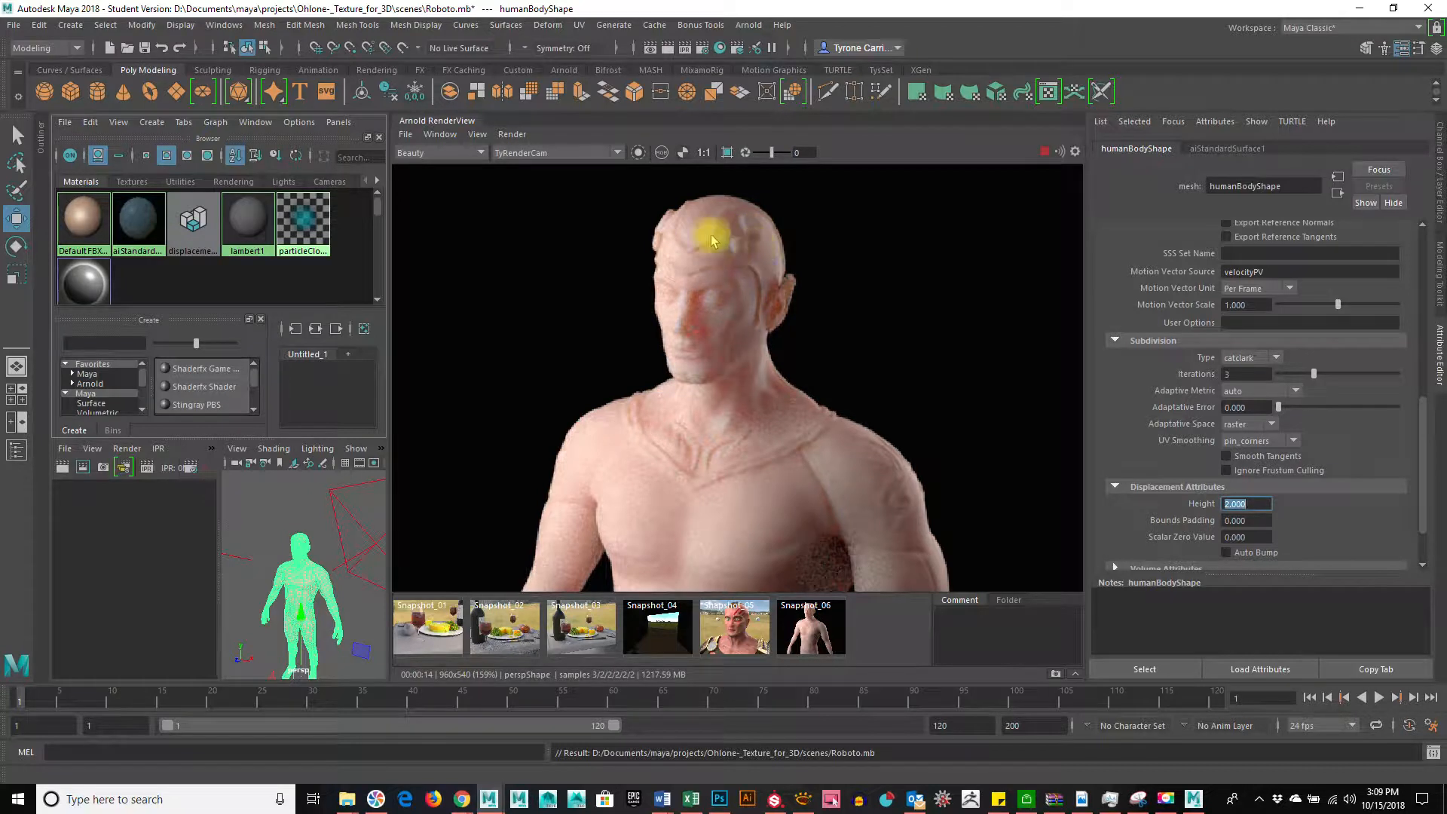
Compare the stored Snapshot_06 with the current render by toggling between them repeatedly
left_click(816, 635)
left_click(817, 632)
left_click(816, 632)
left_click(816, 631)
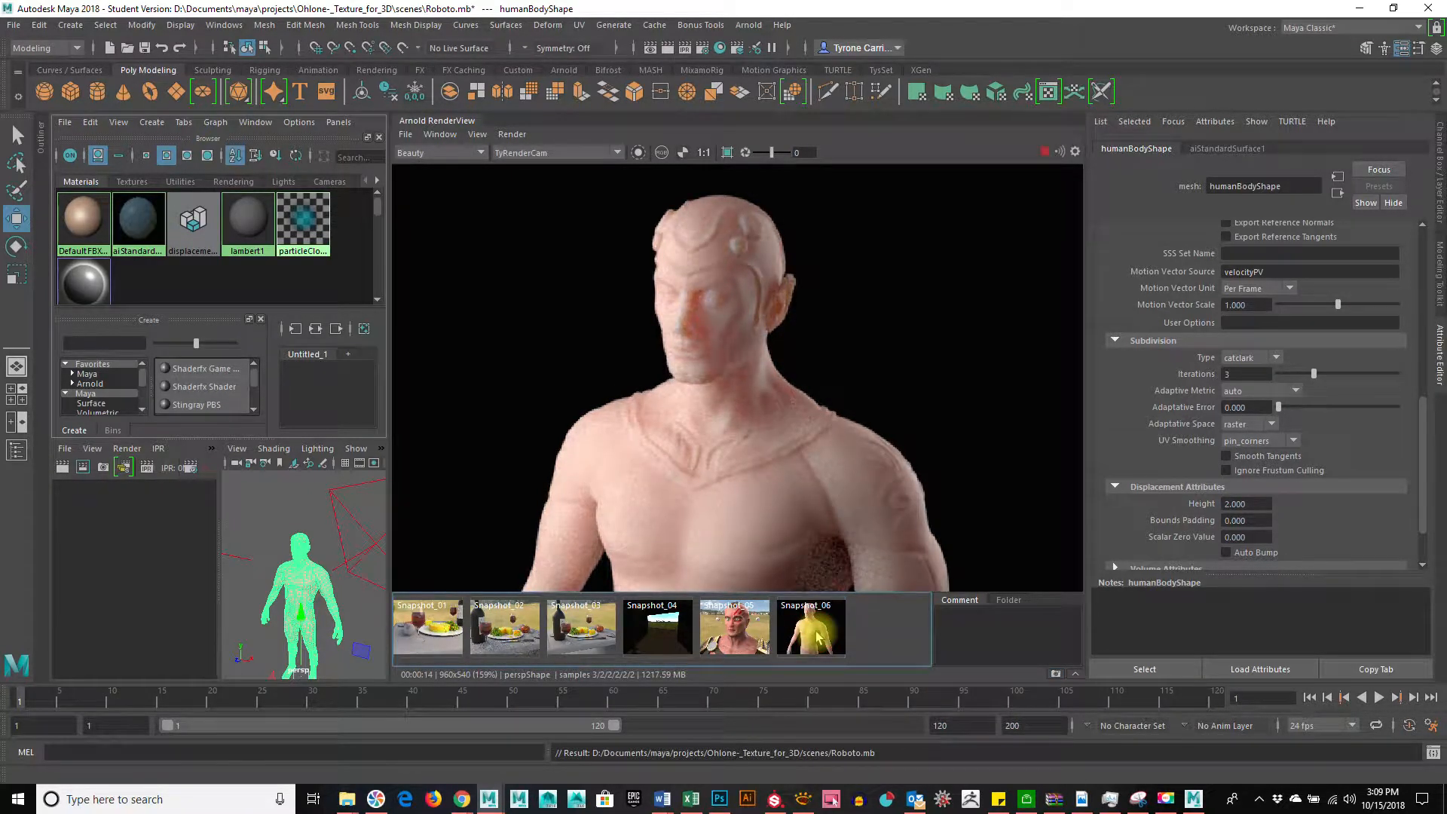
left_click(817, 633)
left_click(817, 633)
left_click(817, 634)
left_click(816, 635)
left_click(817, 637)
left_click(816, 637)
Try displacement scalar zero values of 0.5 and 1 on the body, and return the value to 0
left_click(1248, 537)
type("5")
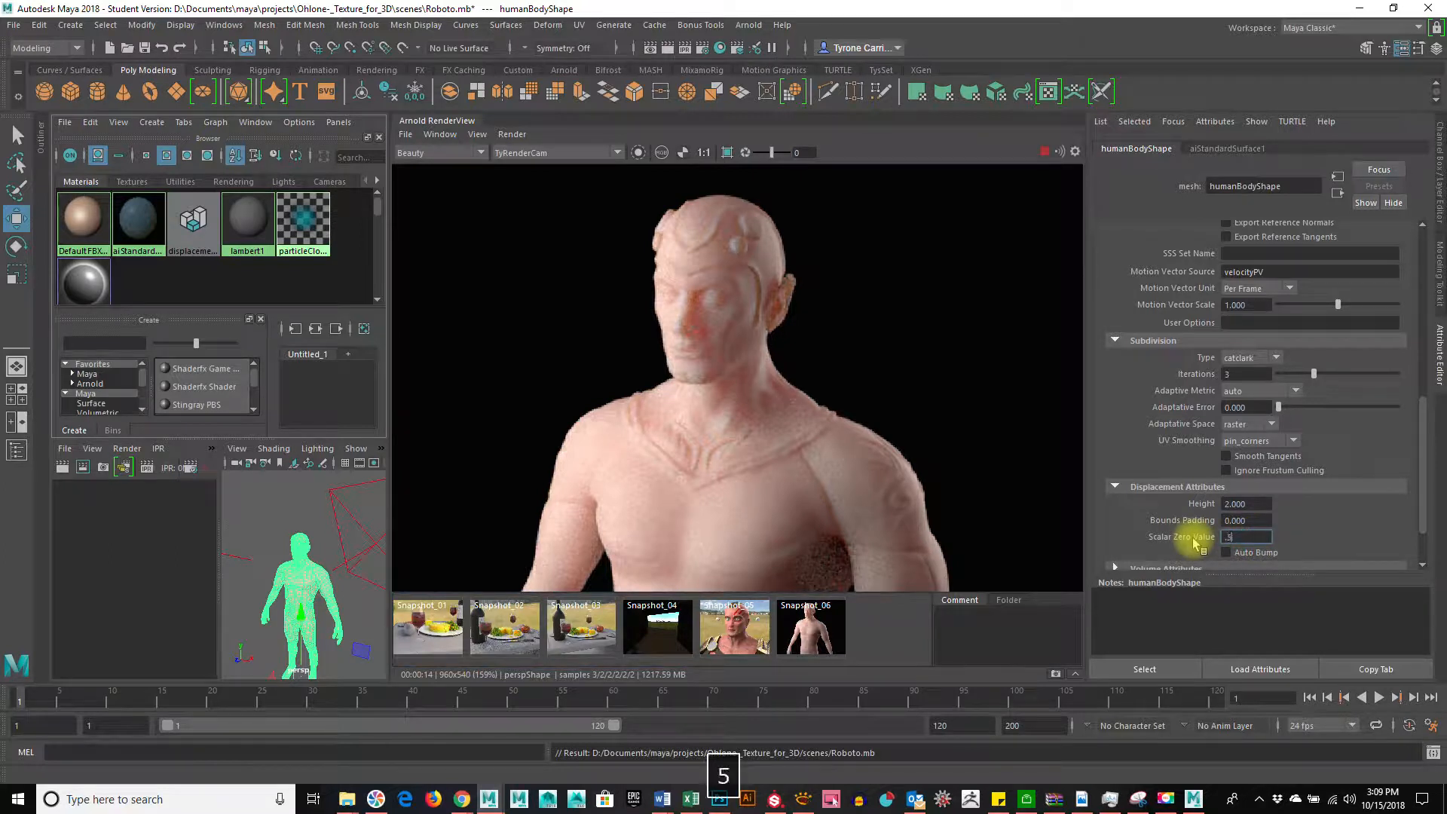
key("Return")
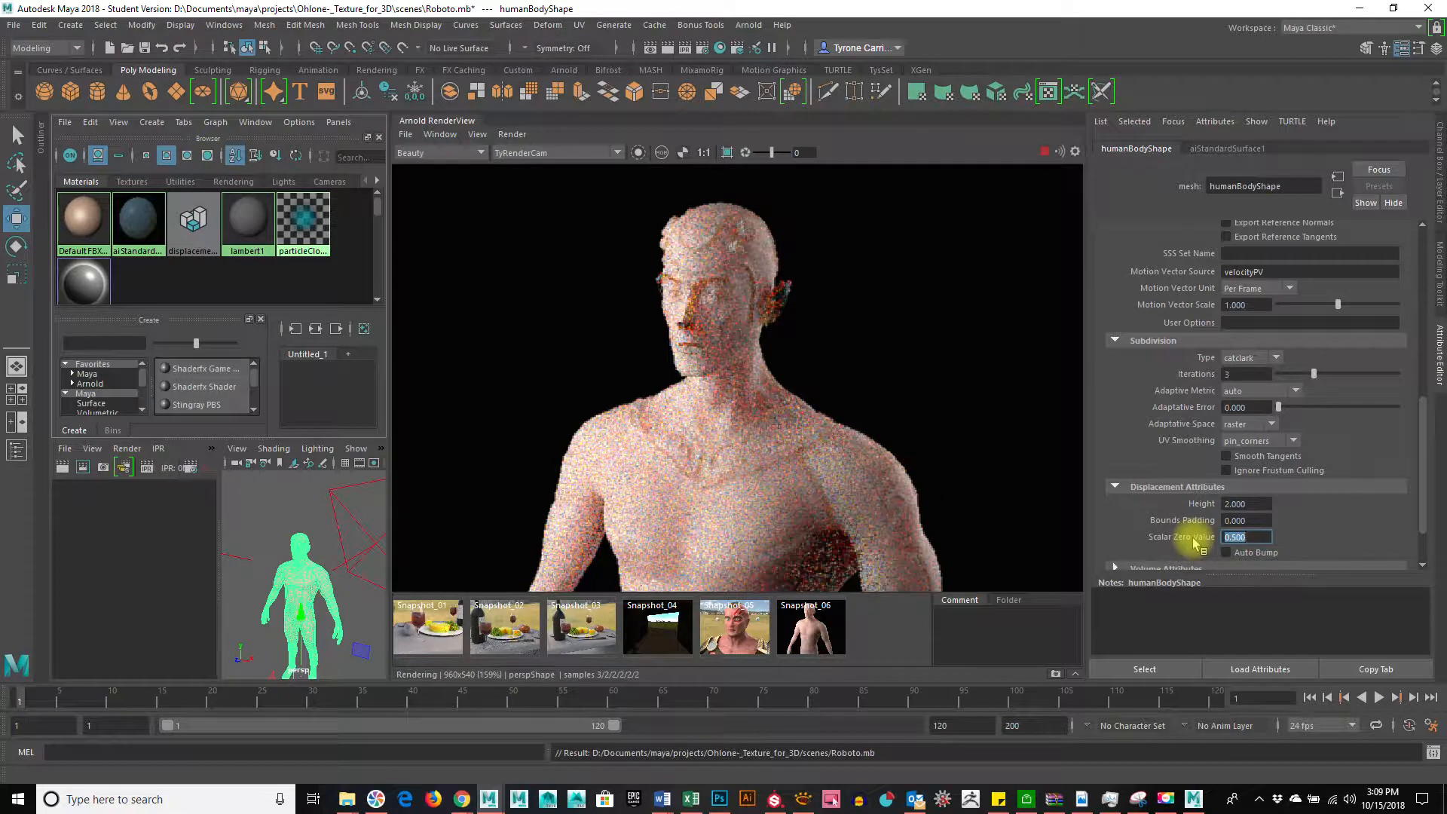
type("1")
key("Return")
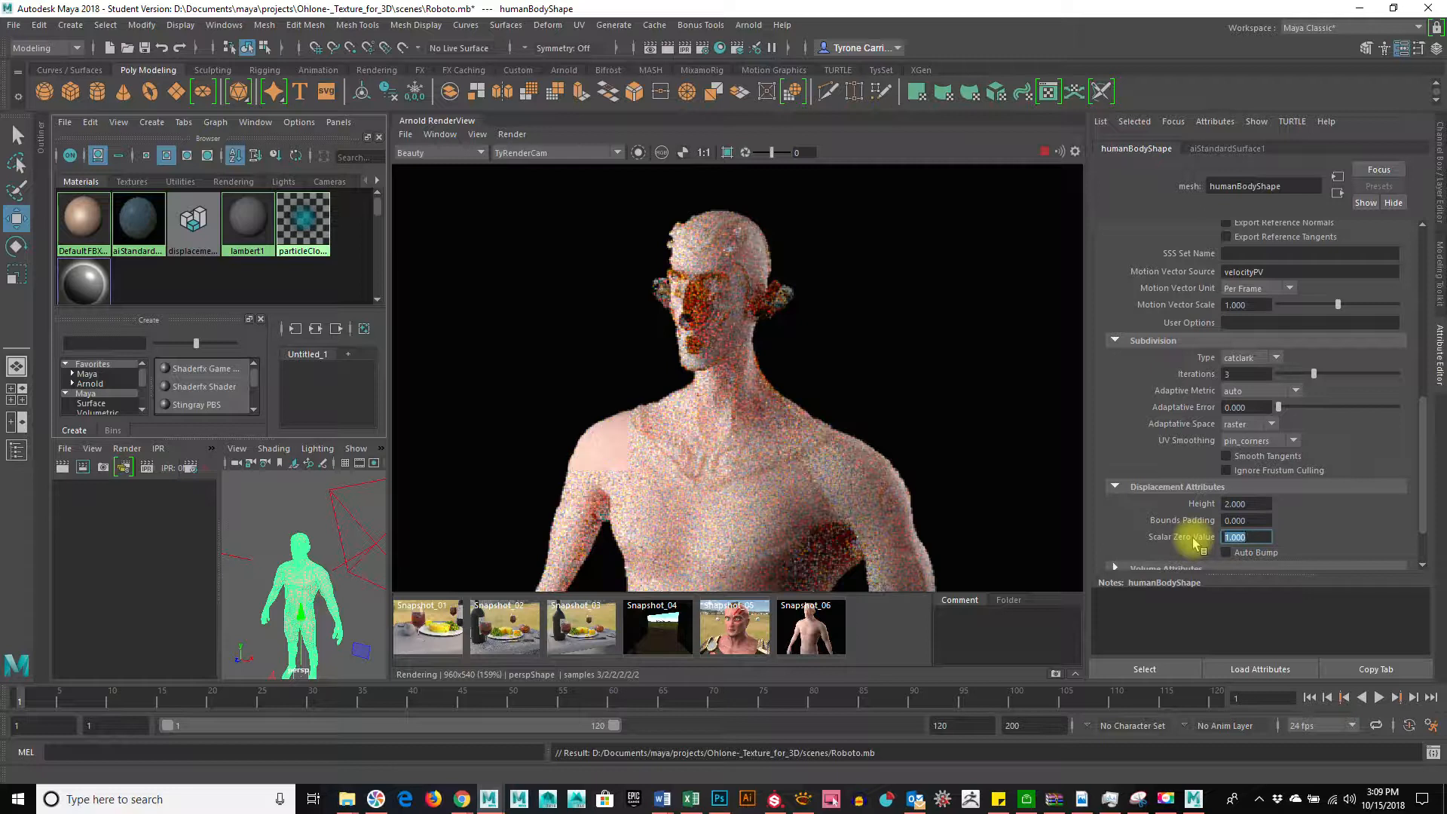
type("0")
key("Return")
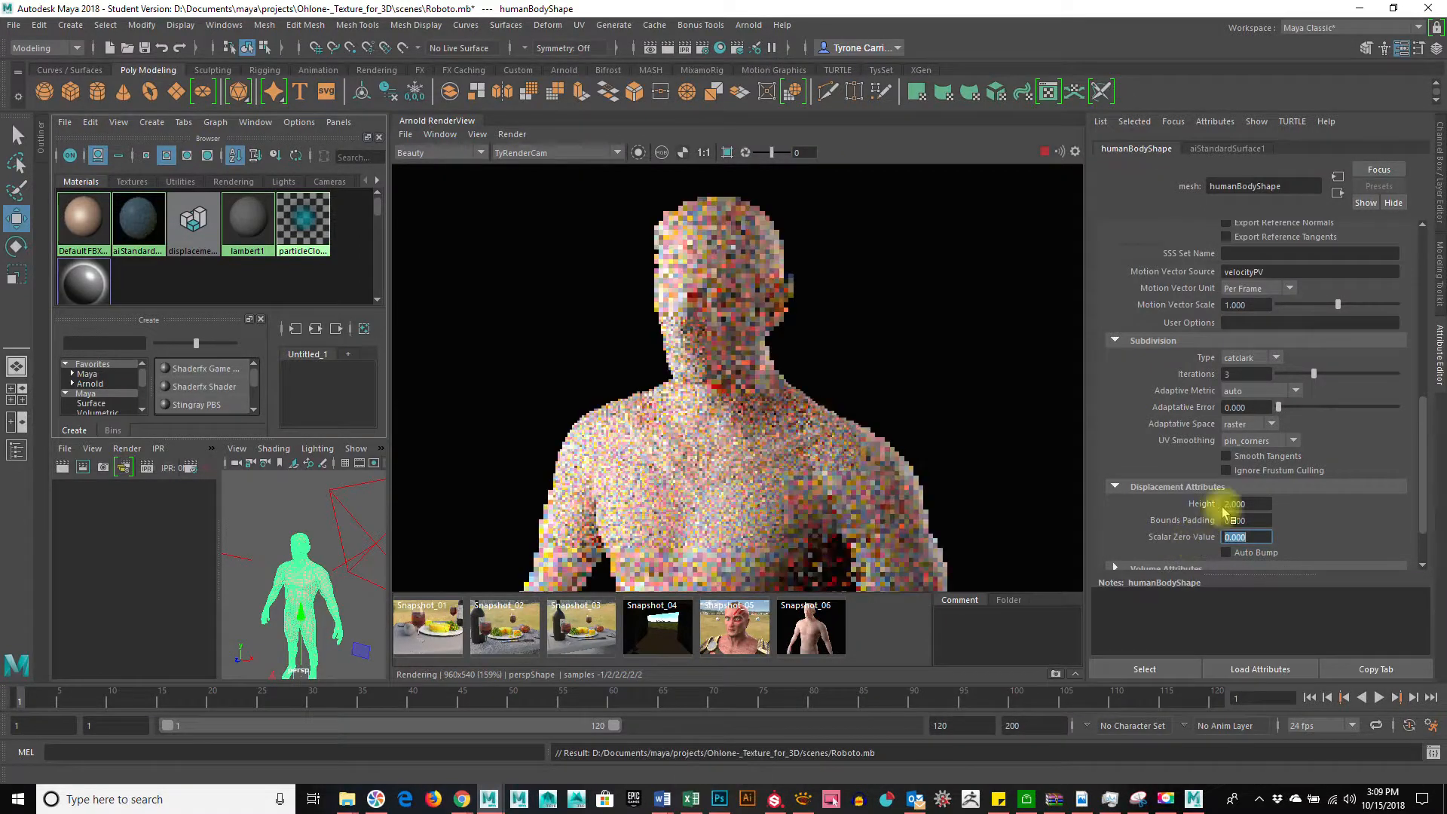
Set the displacement bounds padding to 0.5 and compare the render with Snapshot_06
left_click(1208, 522)
type("0.5")
key("Return")
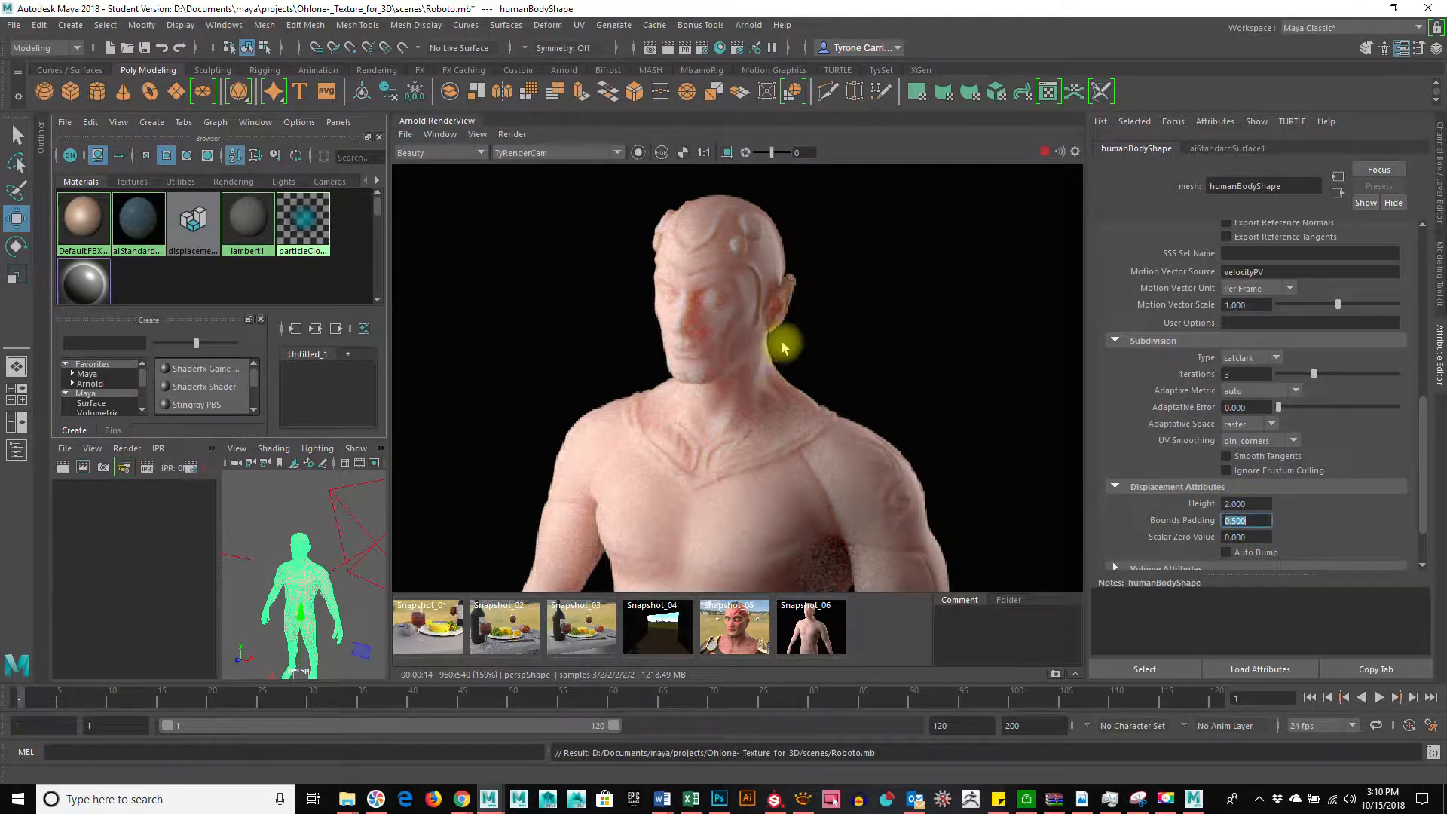
left_click(816, 626)
left_click(816, 619)
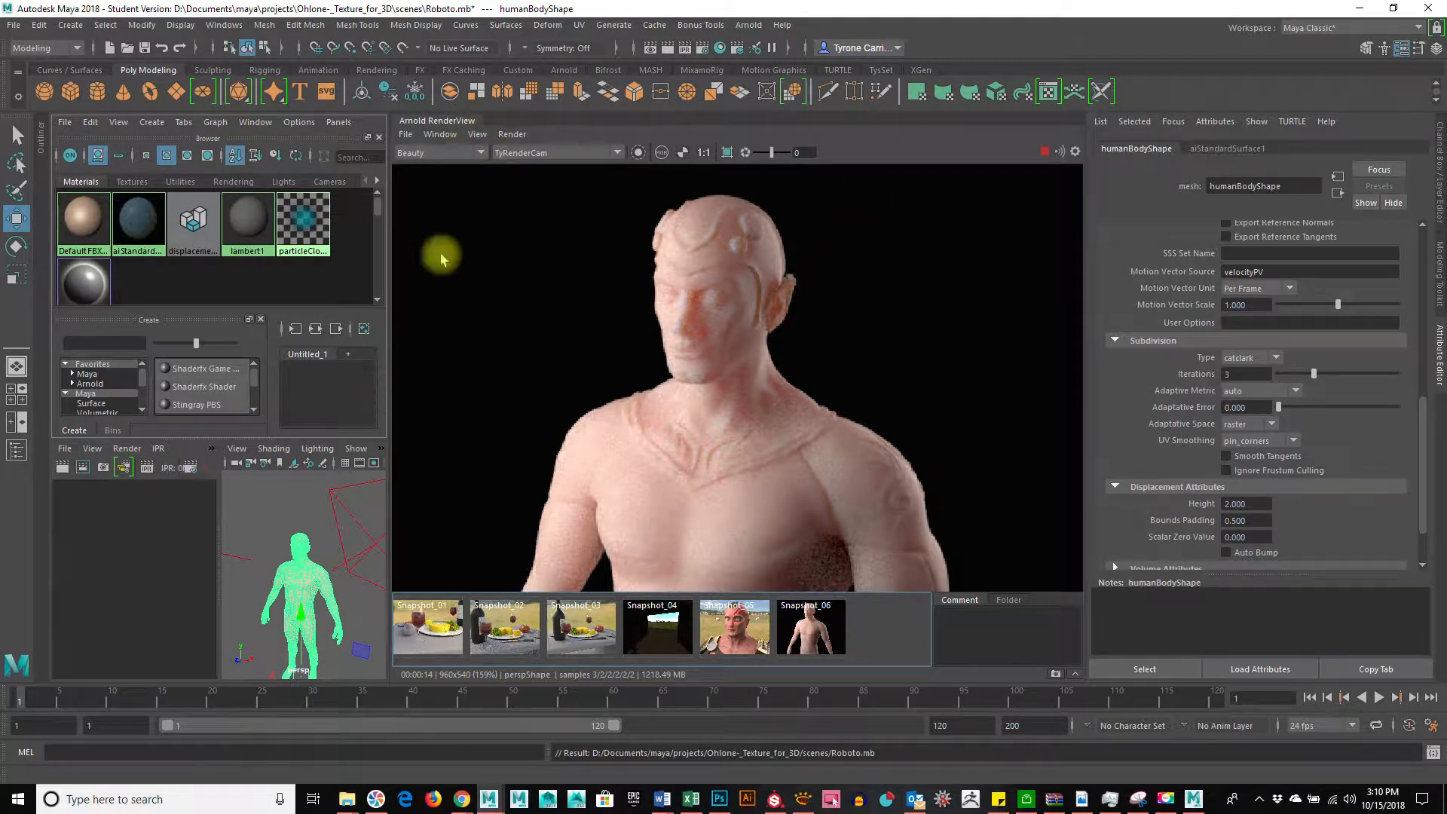
Deselect the body and arrange the maximized perspective view beside a narrowed Arnold RenderView
left_click(462, 123)
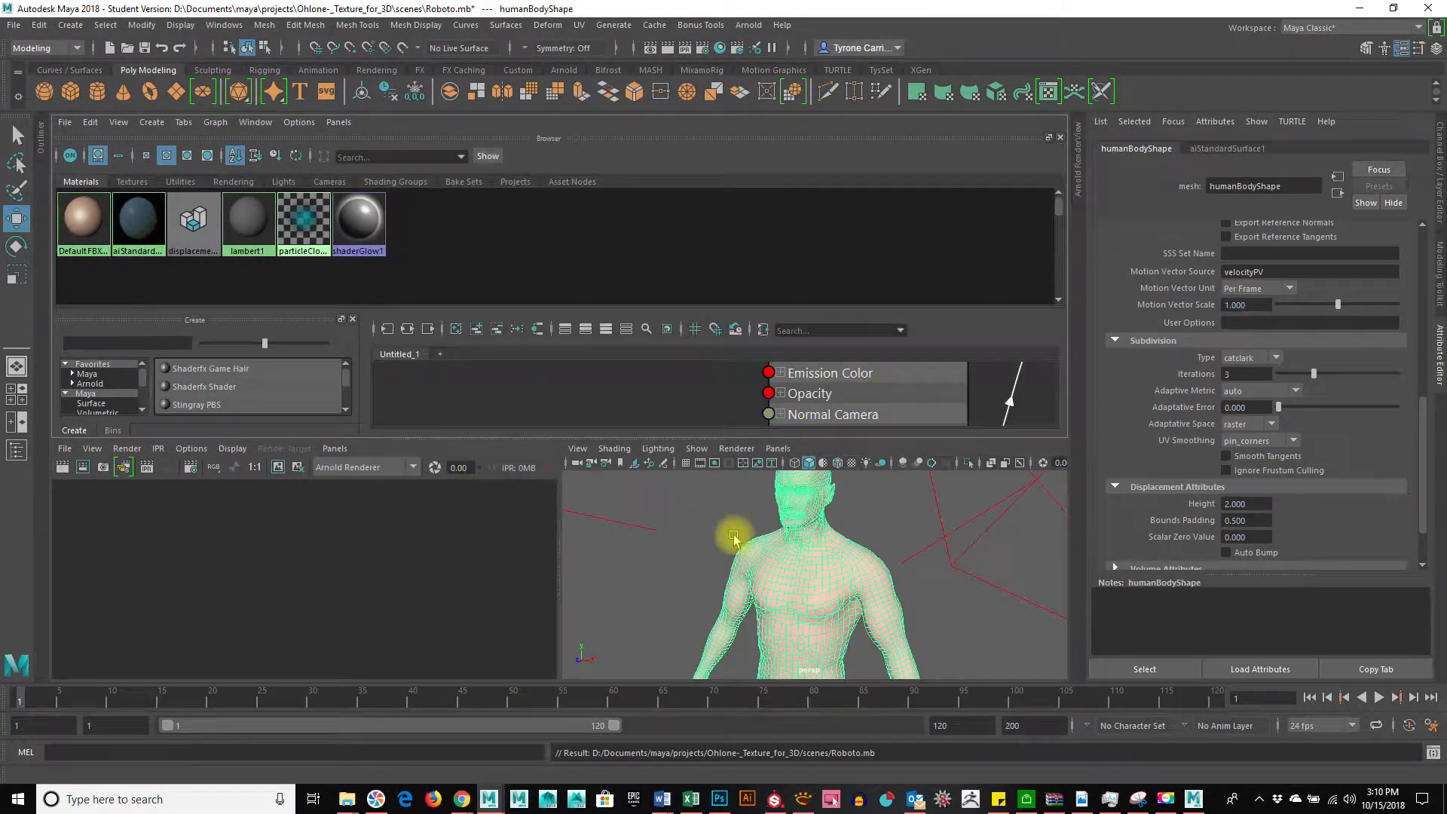
key("space")
left_click(713, 509)
key("space")
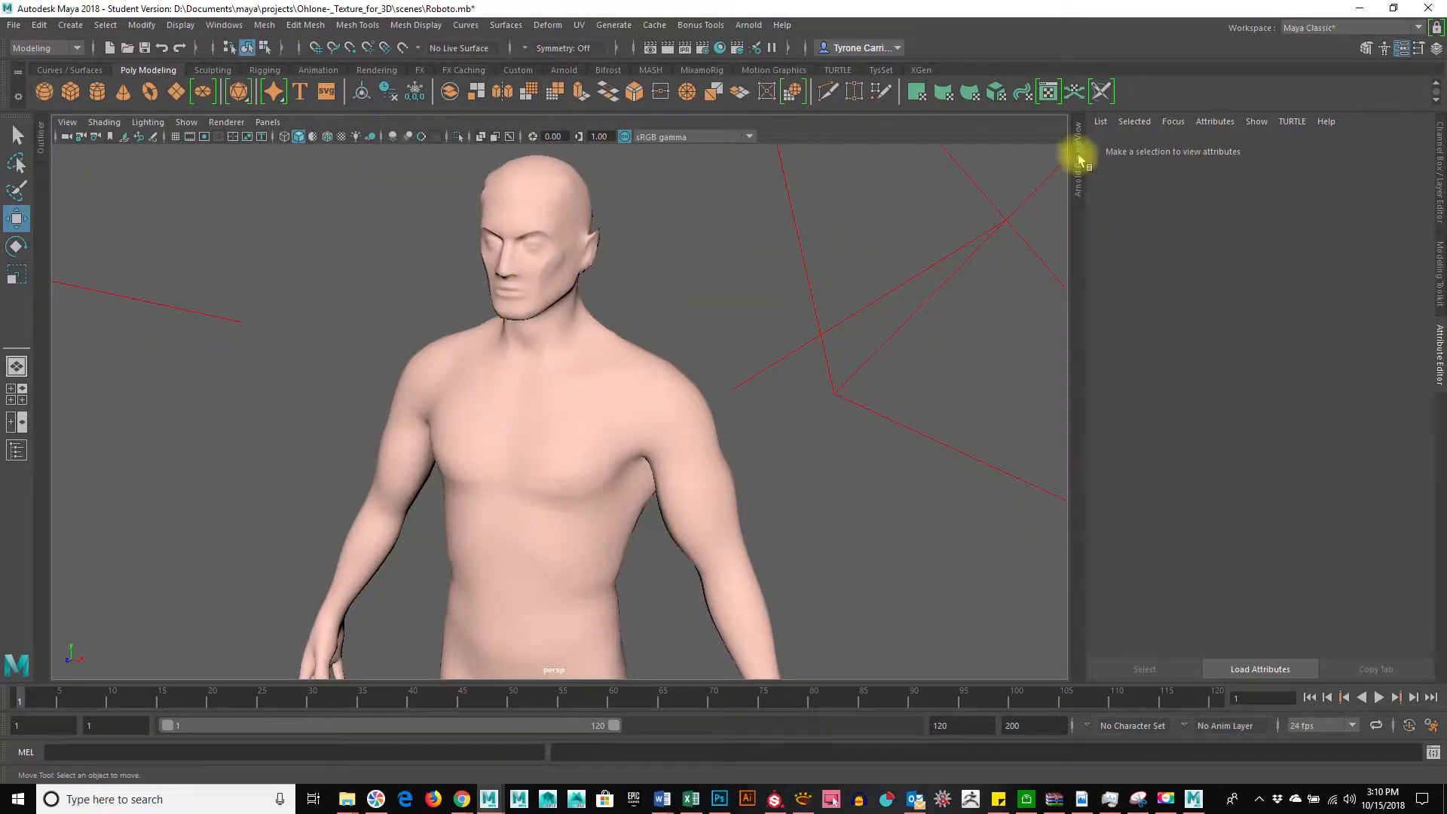
key("space")
left_click_drag(391, 426, 549, 410)
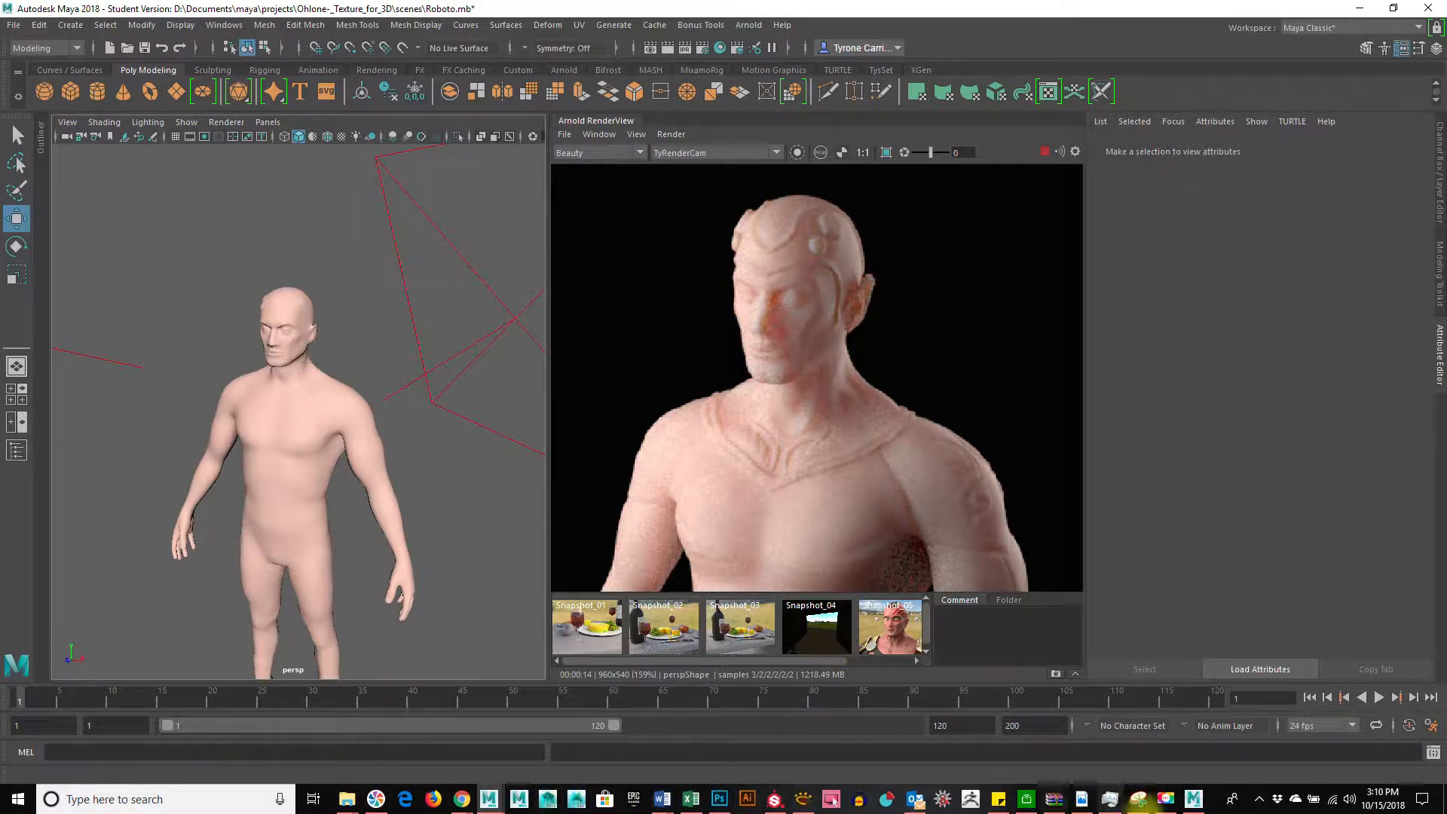
Switch to Mudbox, raise the human body to subdivision level 5 and deselect it
left_click(1197, 802)
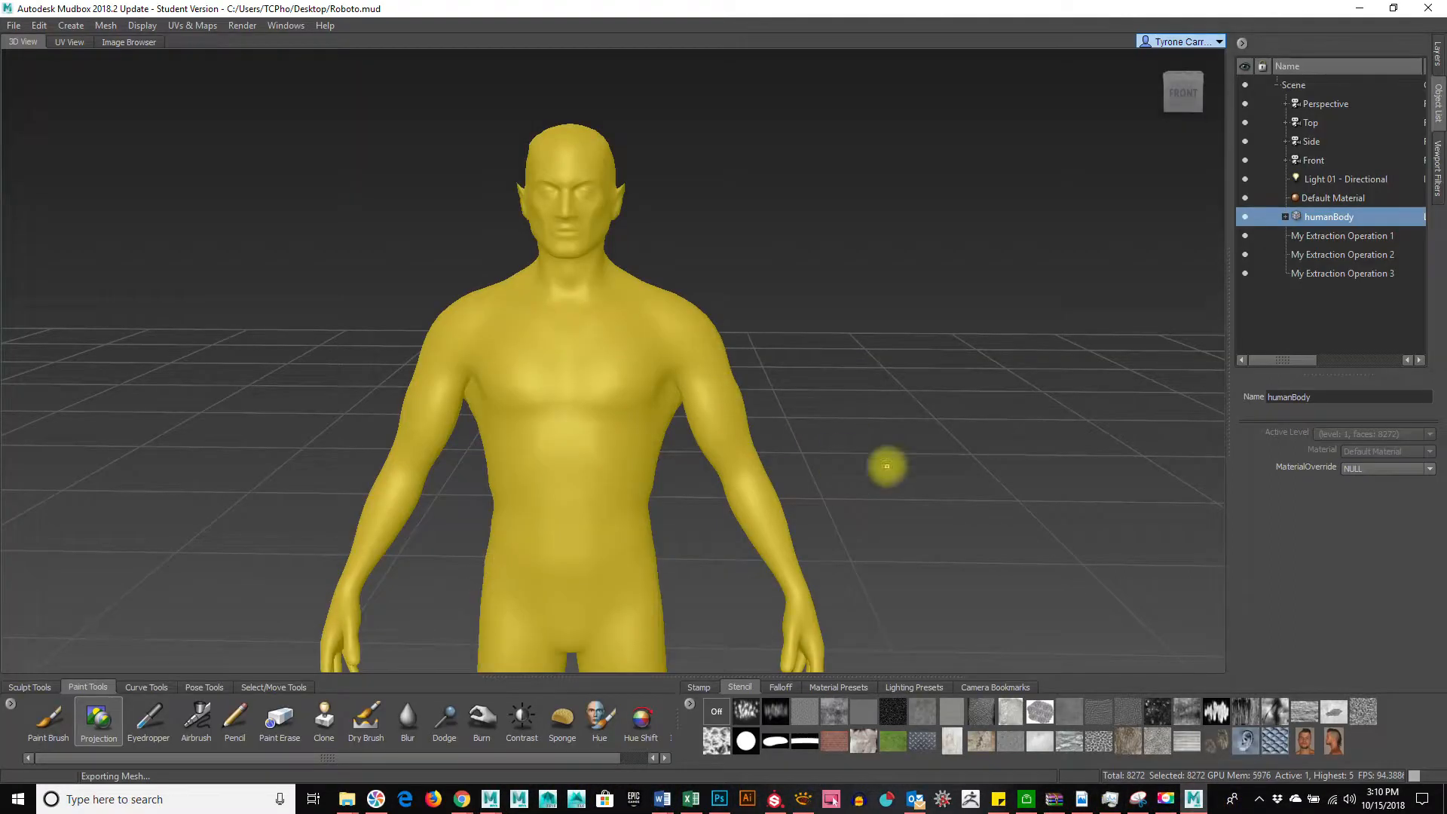
key("Page_Up")
key("Page_Up")
key("Page_Up")
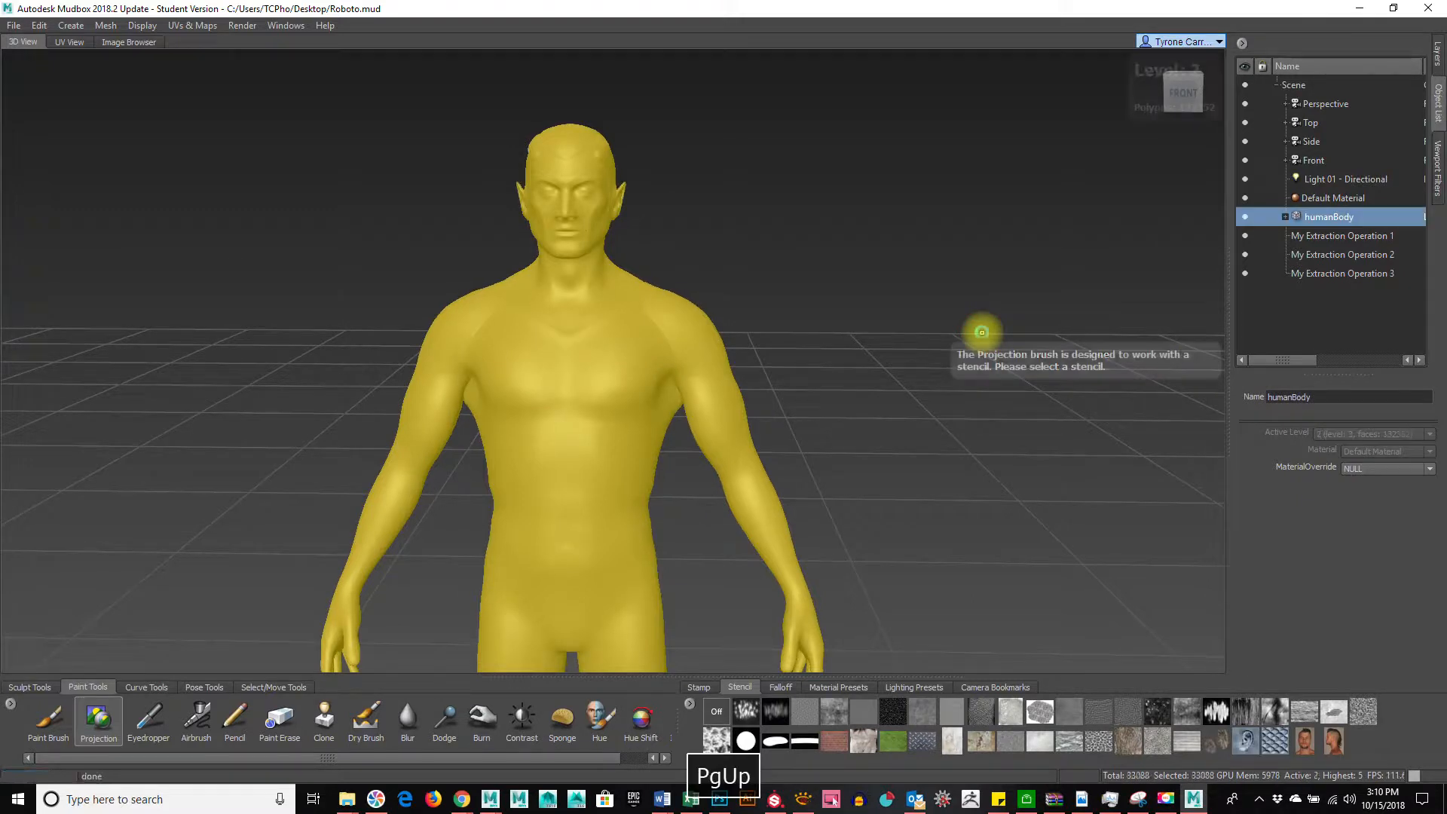
key("Page_Up")
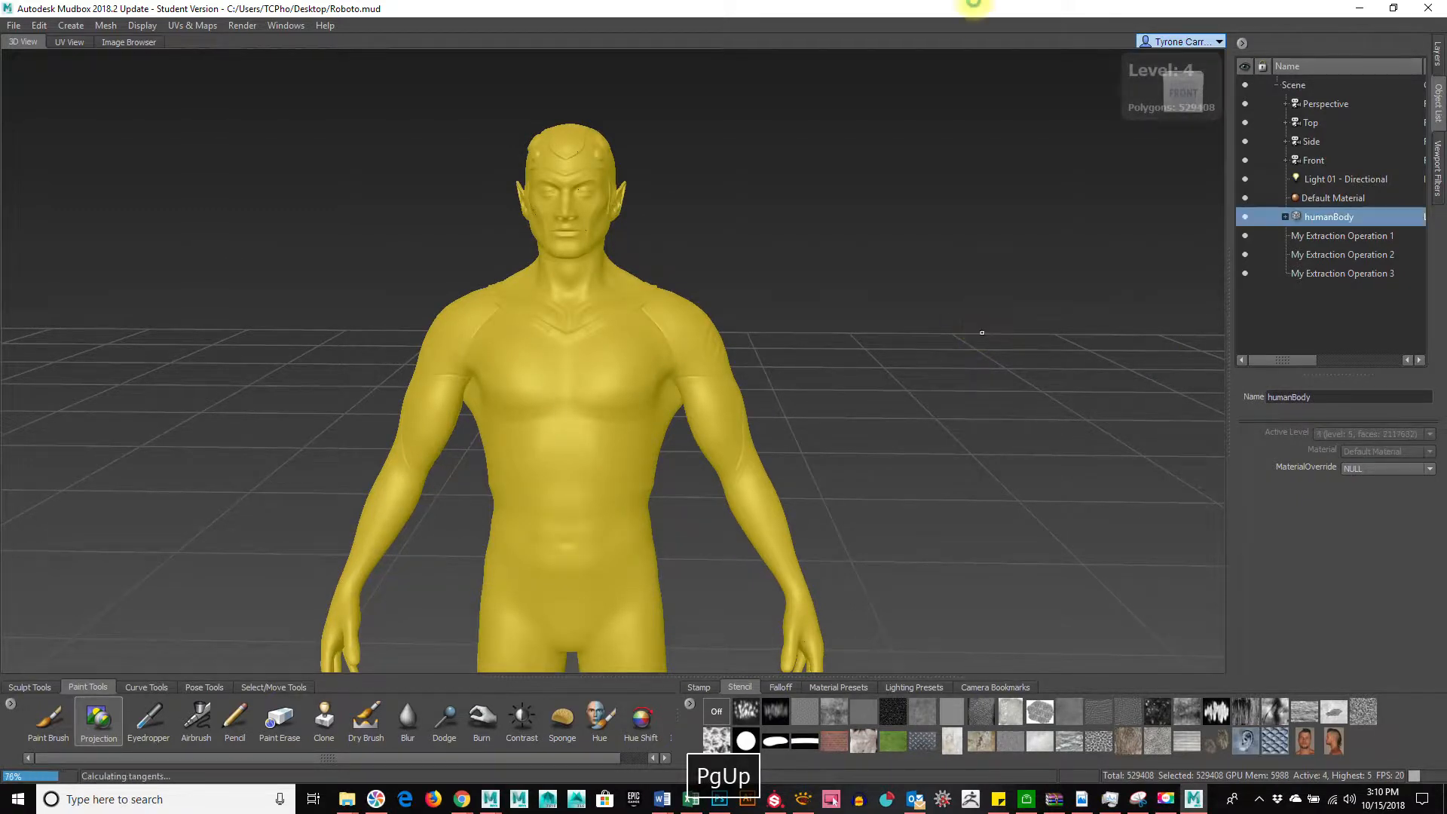
left_click(1327, 216, "ctrl")
Examine the sculpted detail on the head, collar and shoulder in Mudbox, and return to the Maya render
left_click_drag(989, 319, 789, 294, "alt")
right_click_drag(789, 294, 930, 245, "alt")
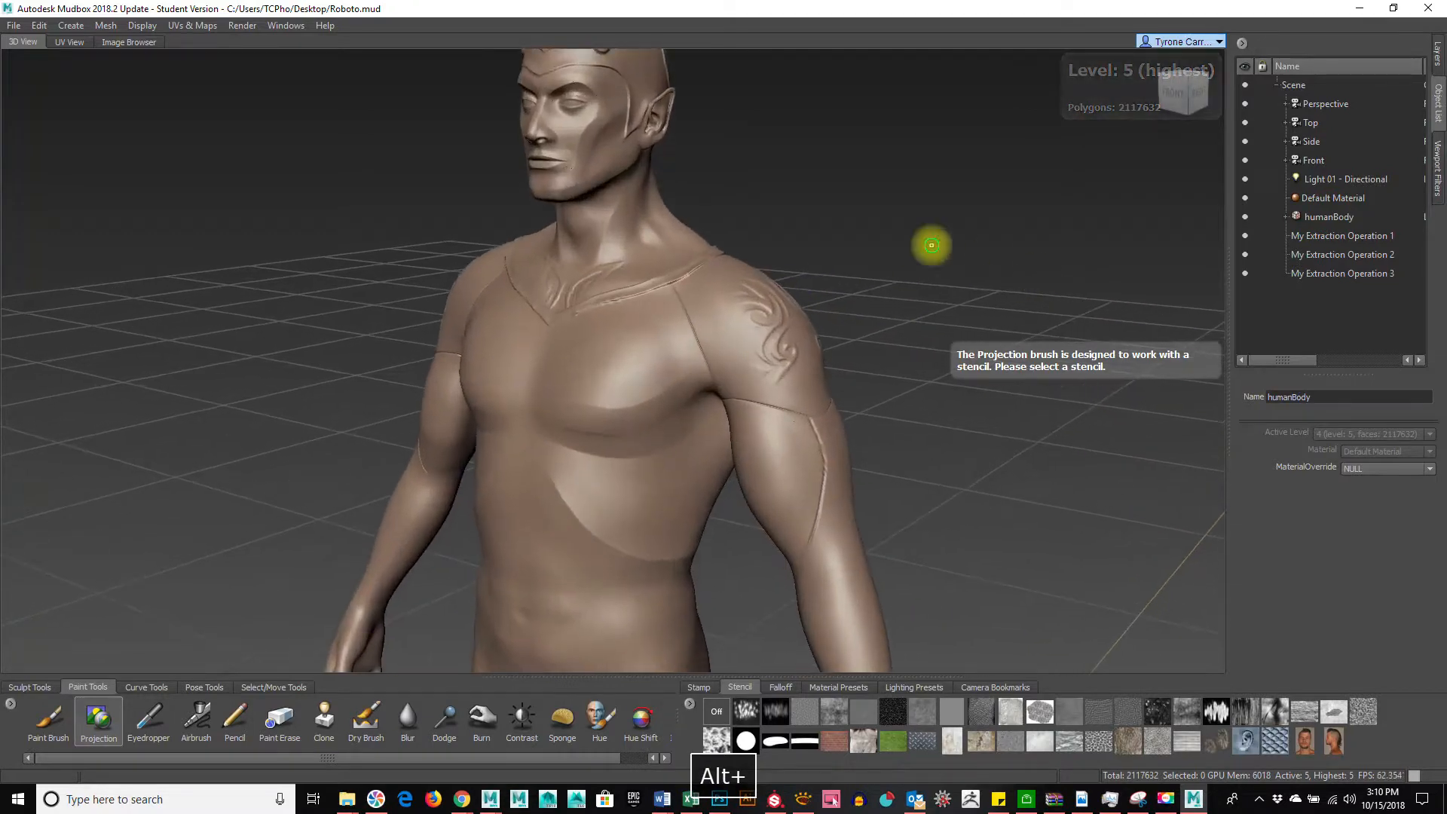
middle_click_drag(930, 246, 782, 343, "alt")
right_click_drag(782, 342, 798, 342, "alt")
left_click_drag(790, 362, 737, 379, "alt")
middle_click_drag(737, 379, 794, 323, "alt")
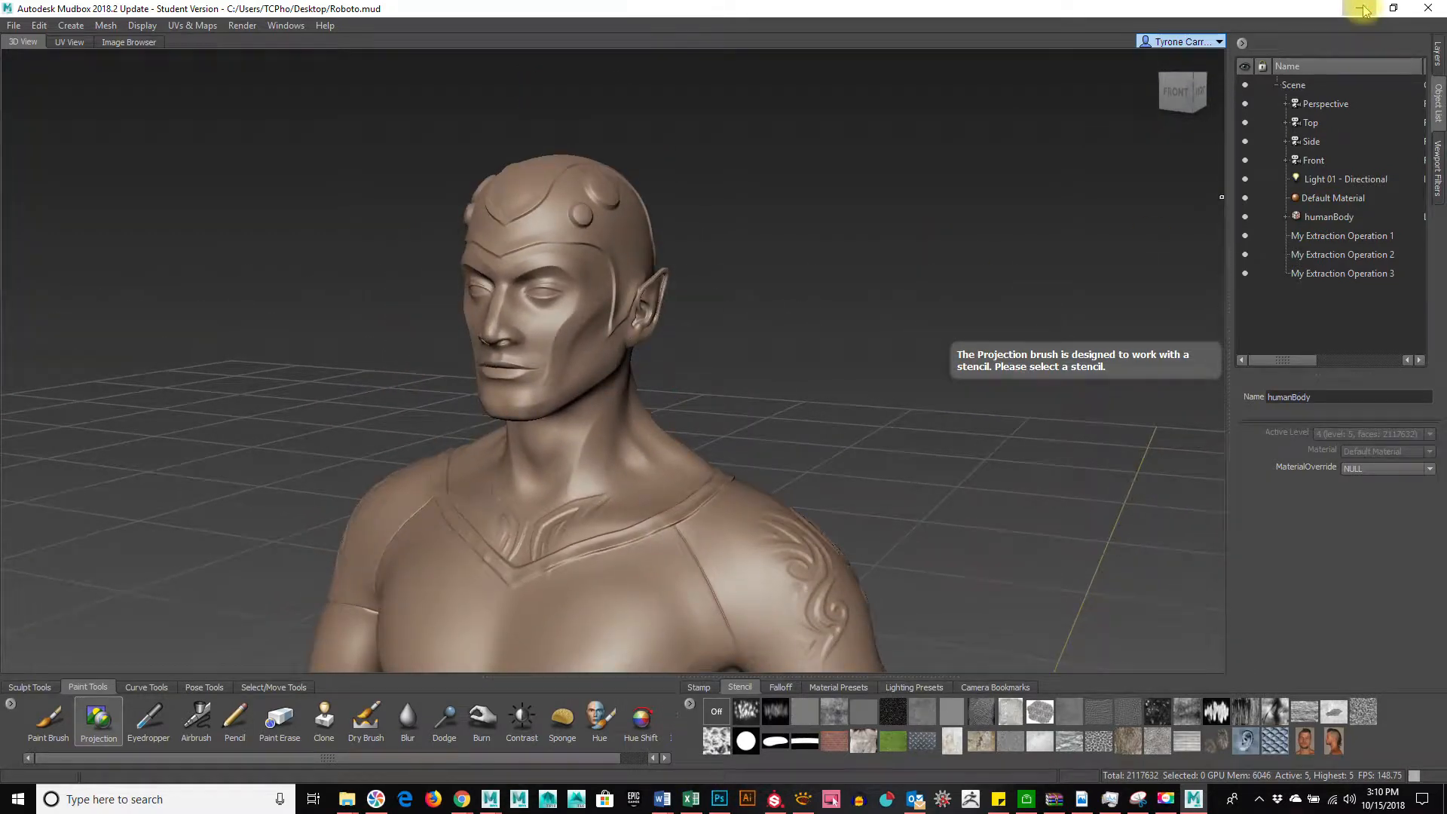
left_click(1365, 10)
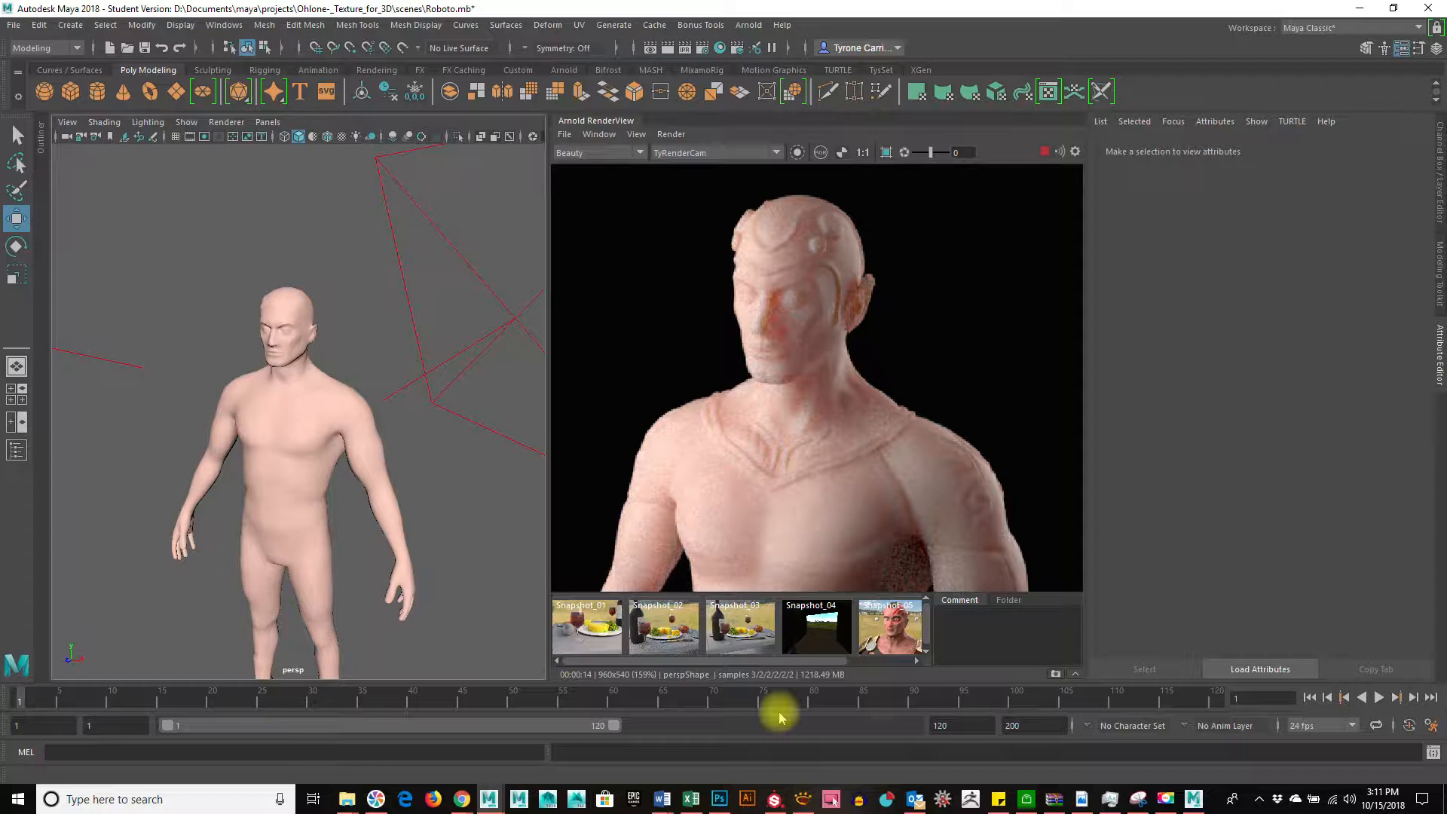
Switch to Substance Painter, open the texture export settings and list the maps in the lambert2 texture set
left_click(775, 799)
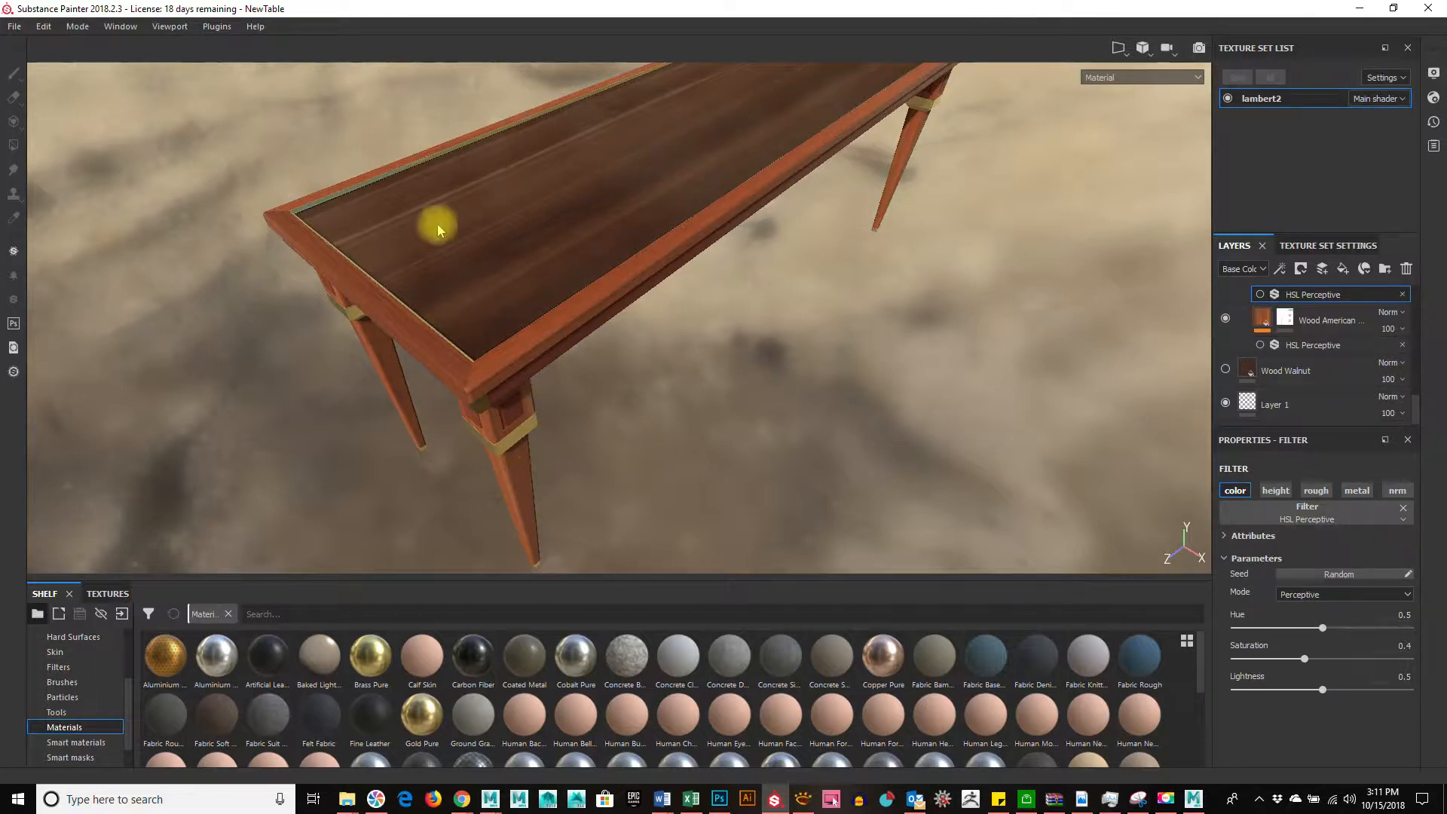
left_click(14, 27)
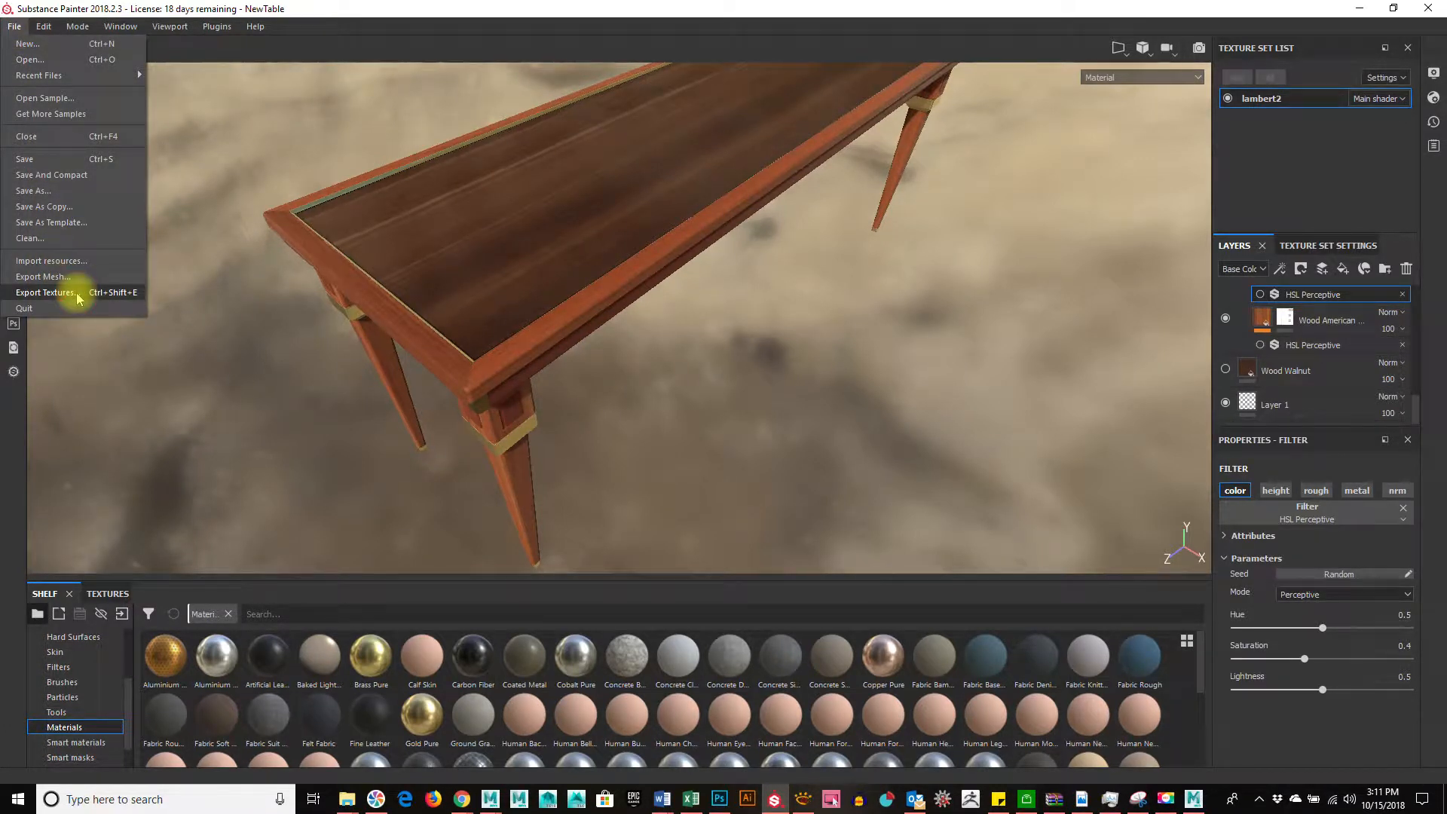
left_click(46, 292)
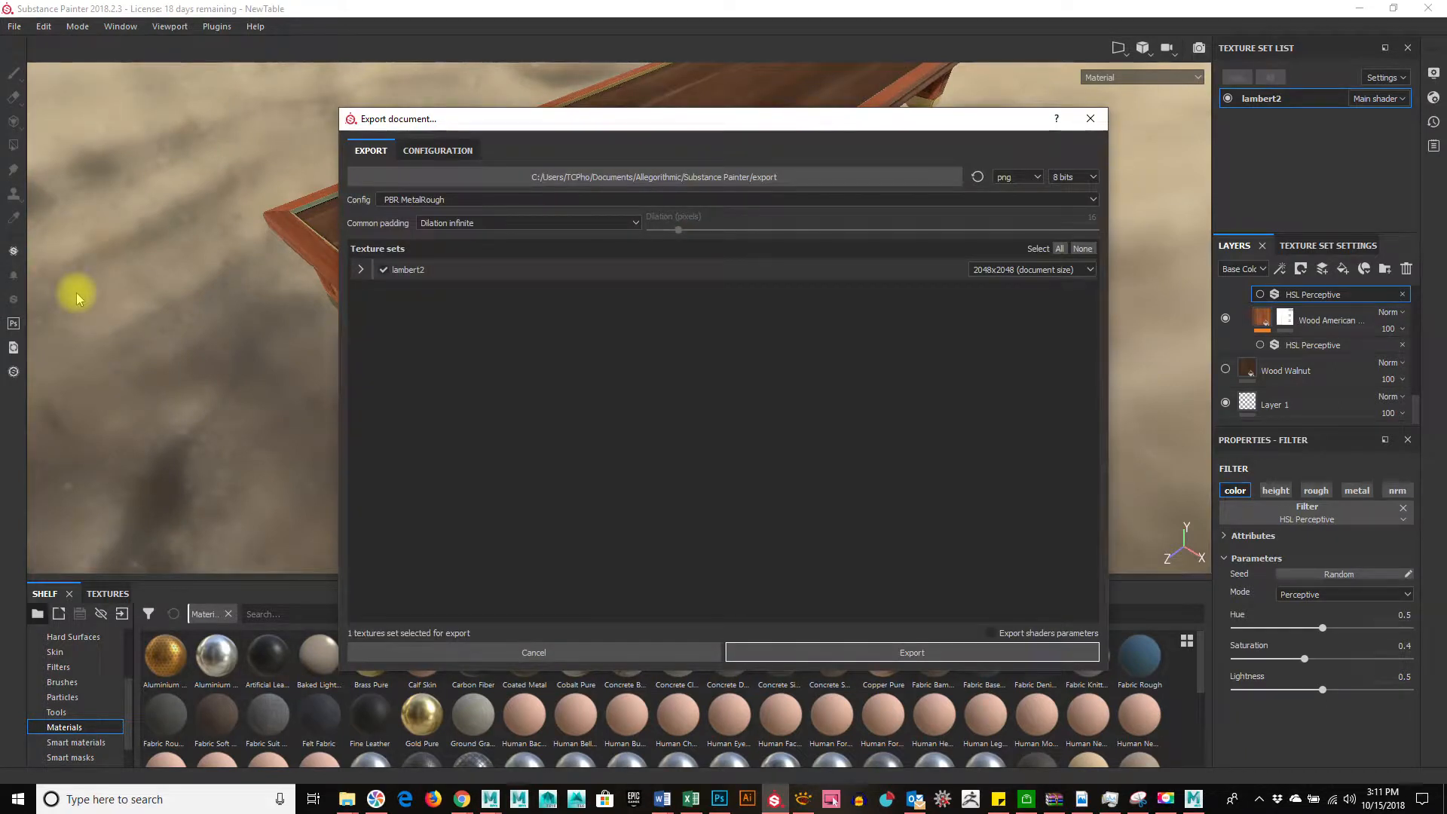
left_click(475, 199)
left_click(475, 199)
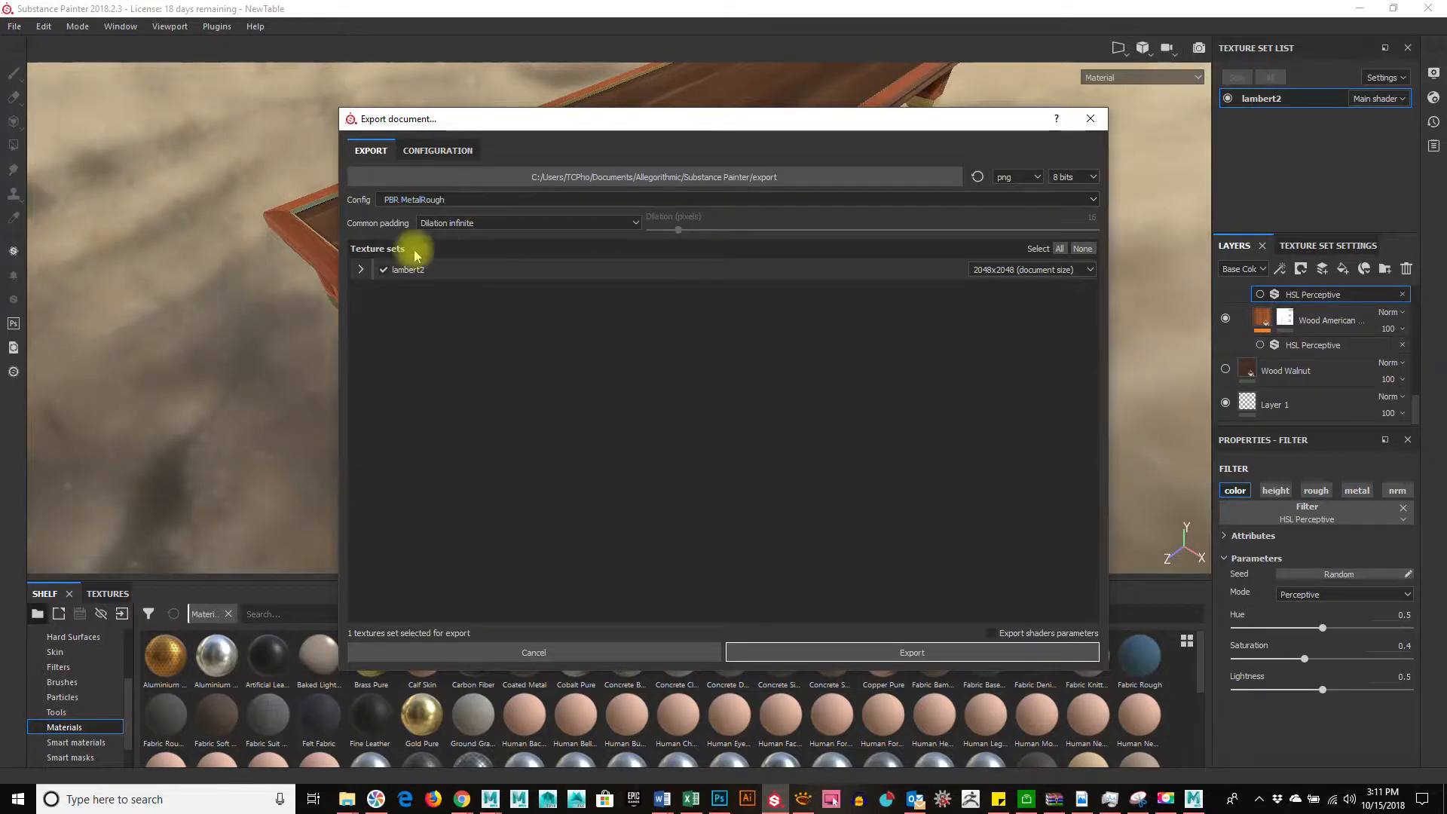
left_click(360, 270)
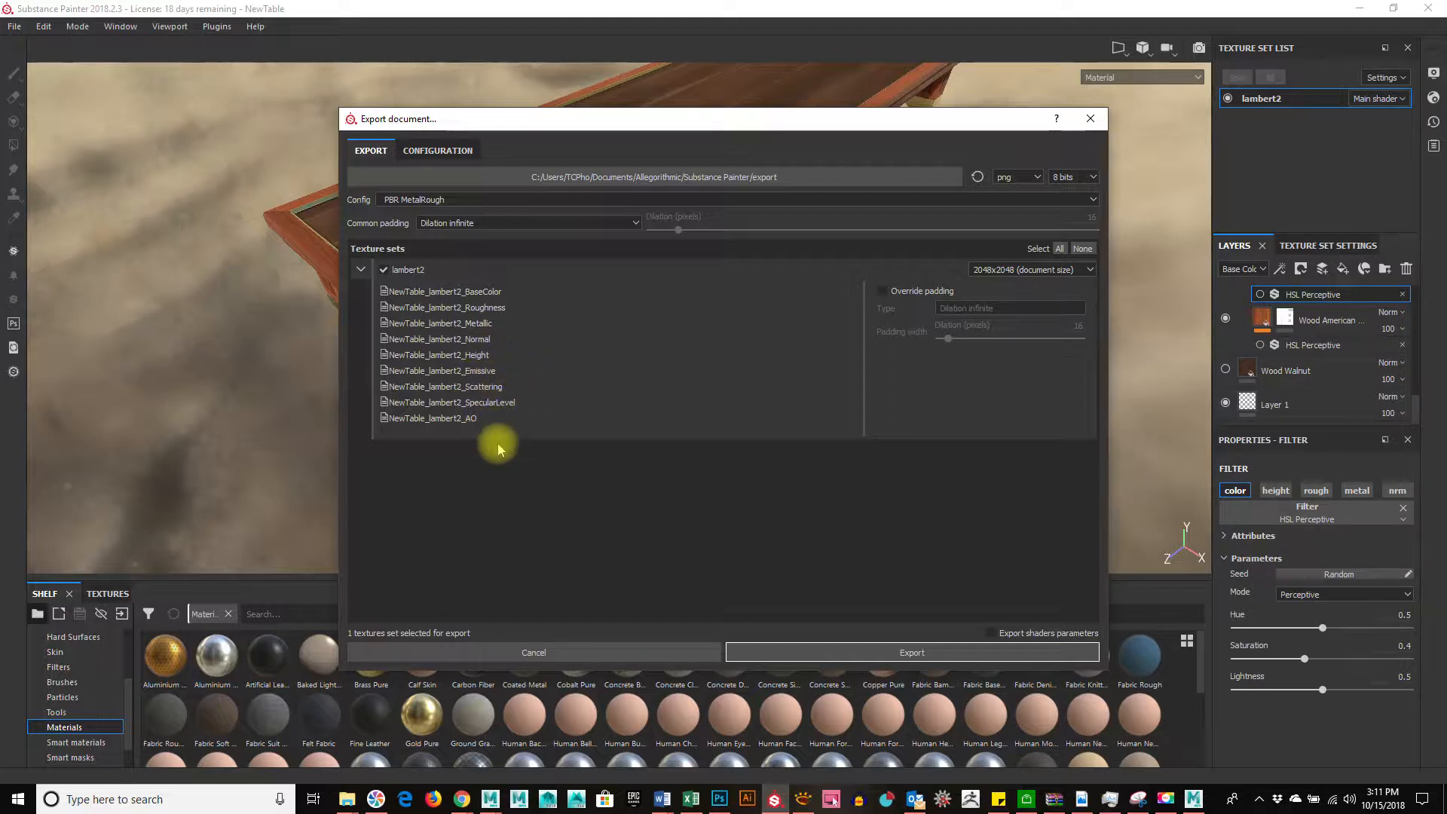
Review the export preset configurations for Arnold 4 (AiStandard) and Arnold 5 (AiStandard) and their output maps
left_click(440, 150)
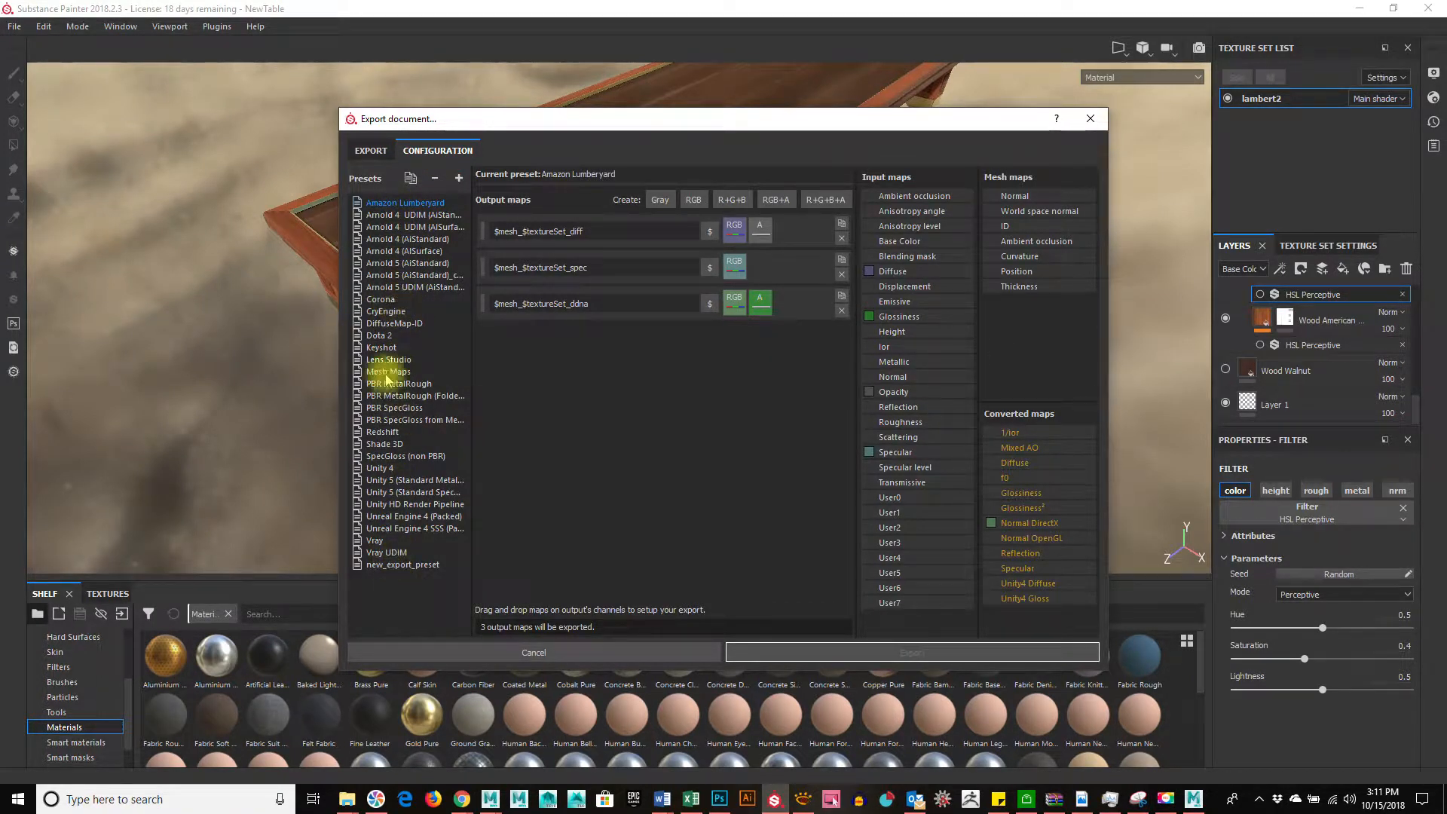
left_click(391, 217)
left_click(389, 240)
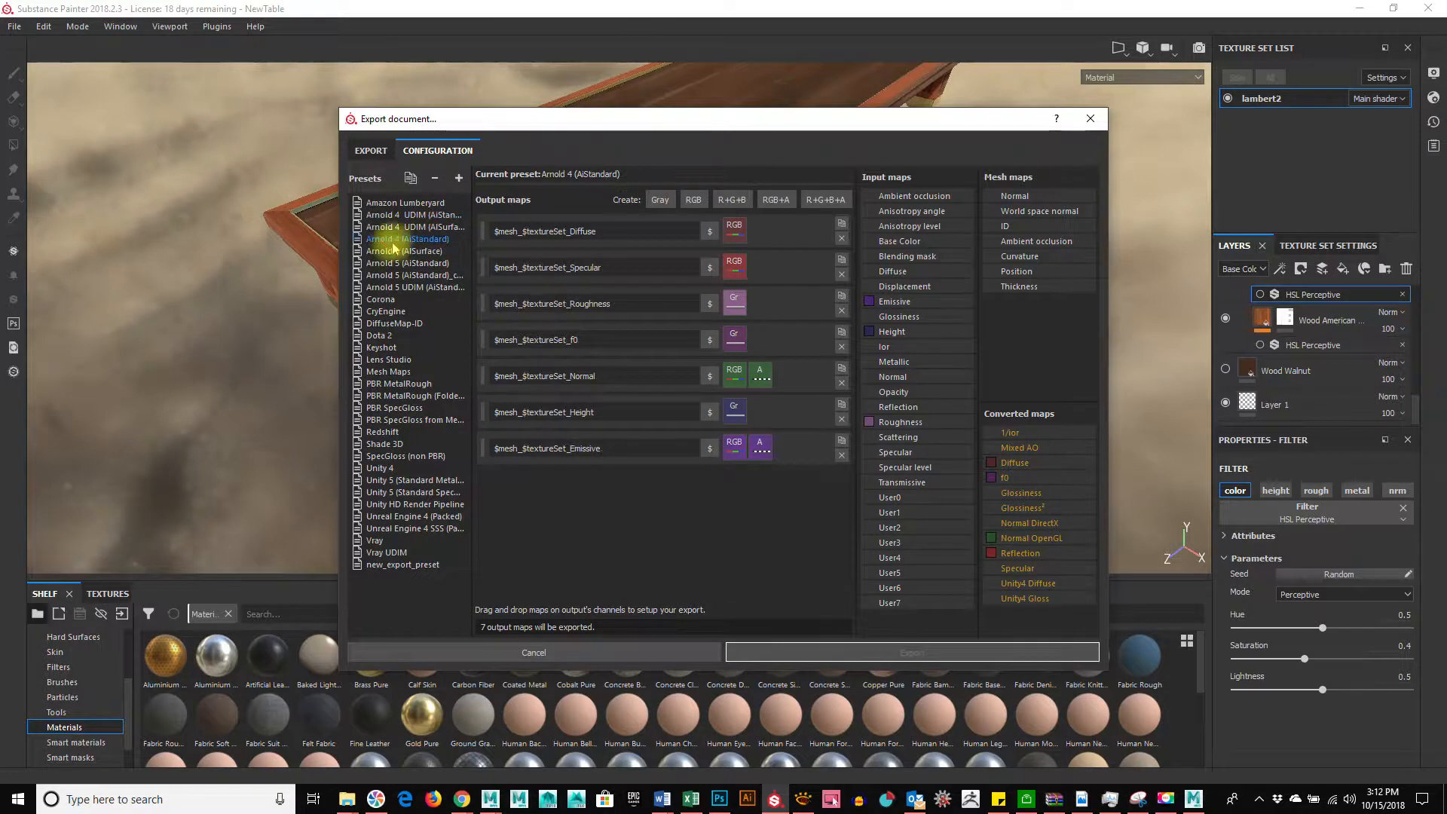
left_click(388, 263)
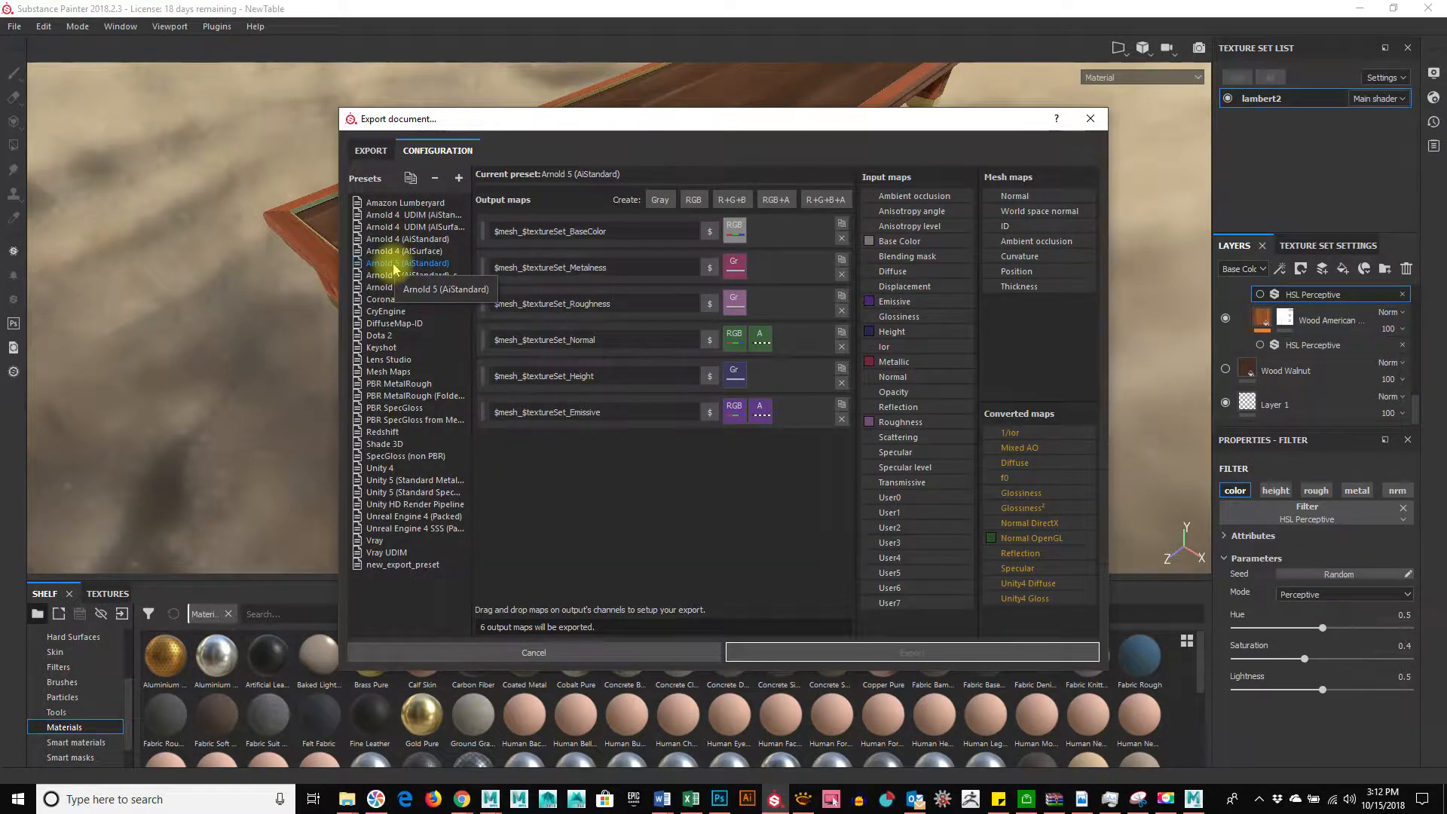
Review the output maps of the Corona, CryEngine, Dota 2, PBR MetalRough, Redshift and Amazon Lumberyard export presets
left_click(379, 301)
left_click(386, 312)
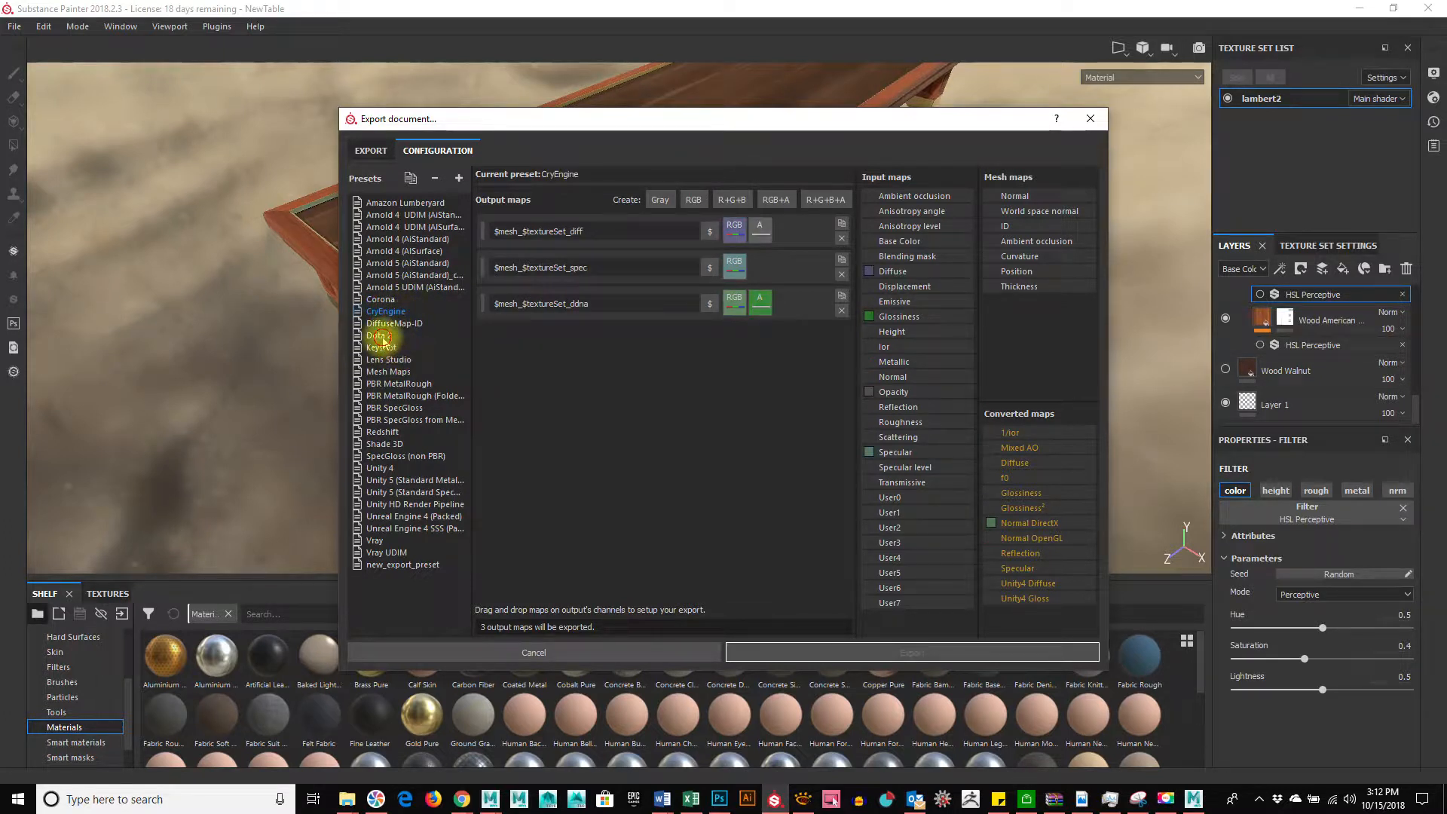
left_click(381, 335)
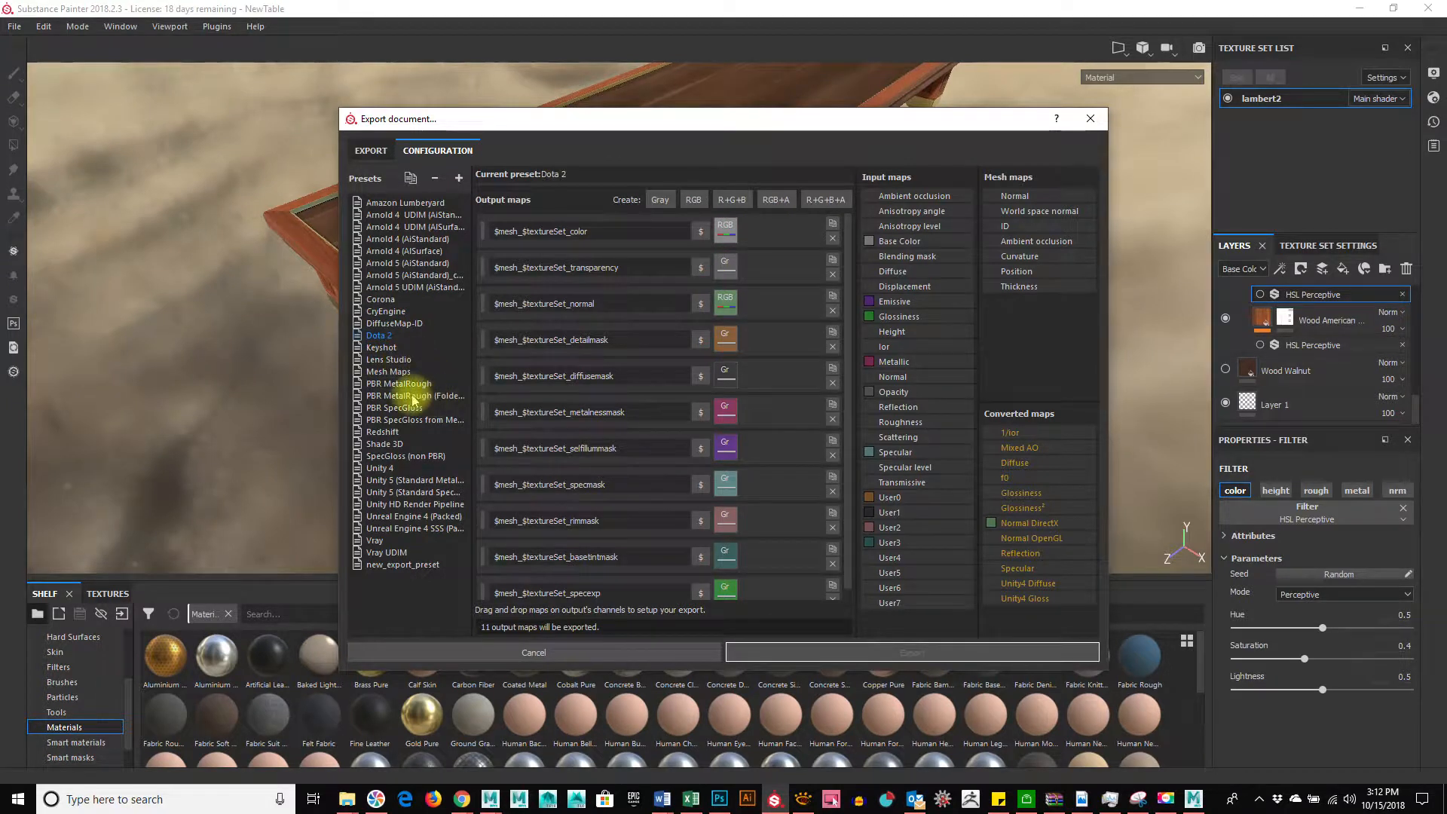
left_click(407, 384)
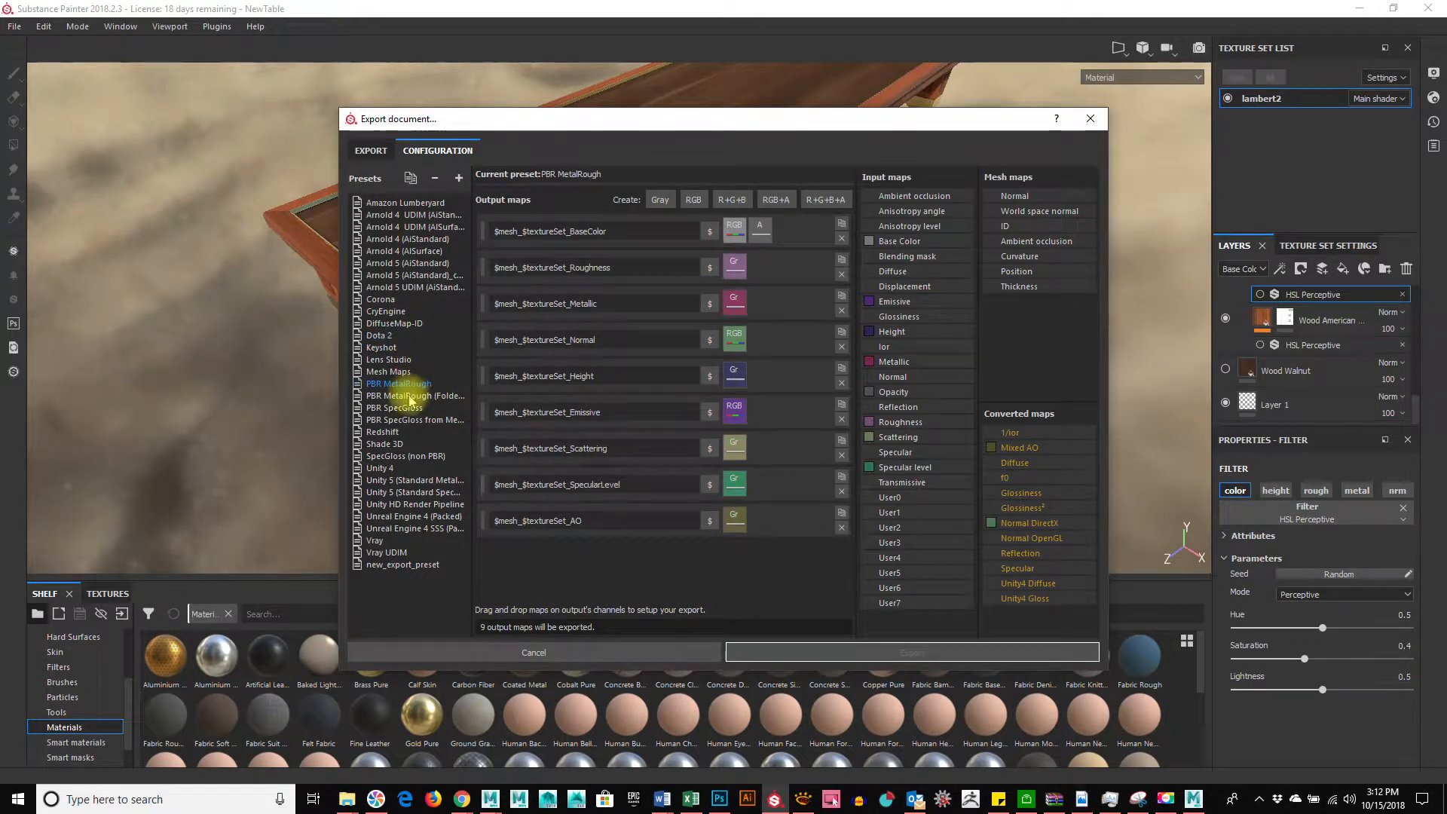
left_click(383, 432)
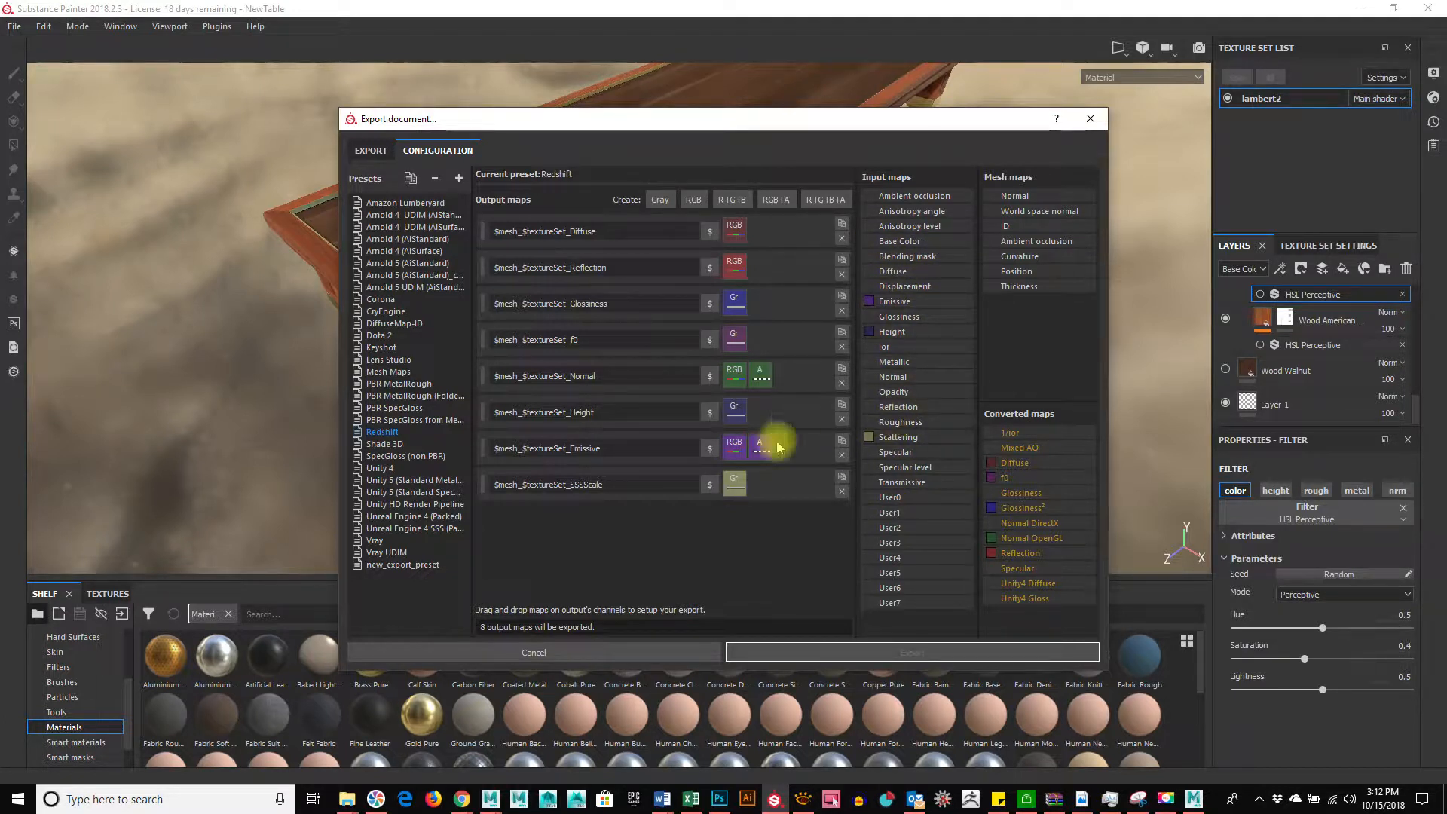
left_click(423, 204)
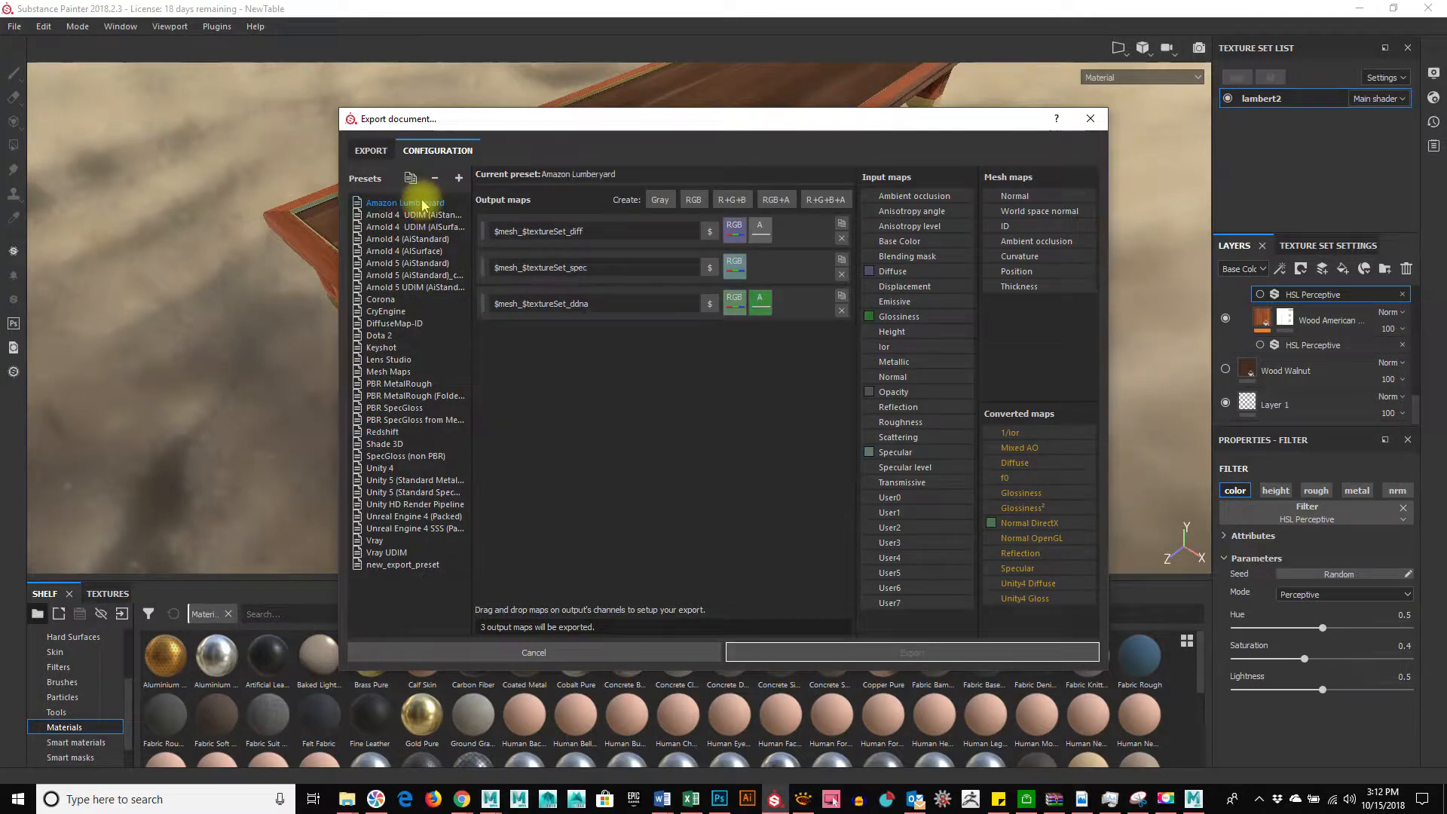
Create a new export preset and add an R+G+B output map to it
left_click(460, 178)
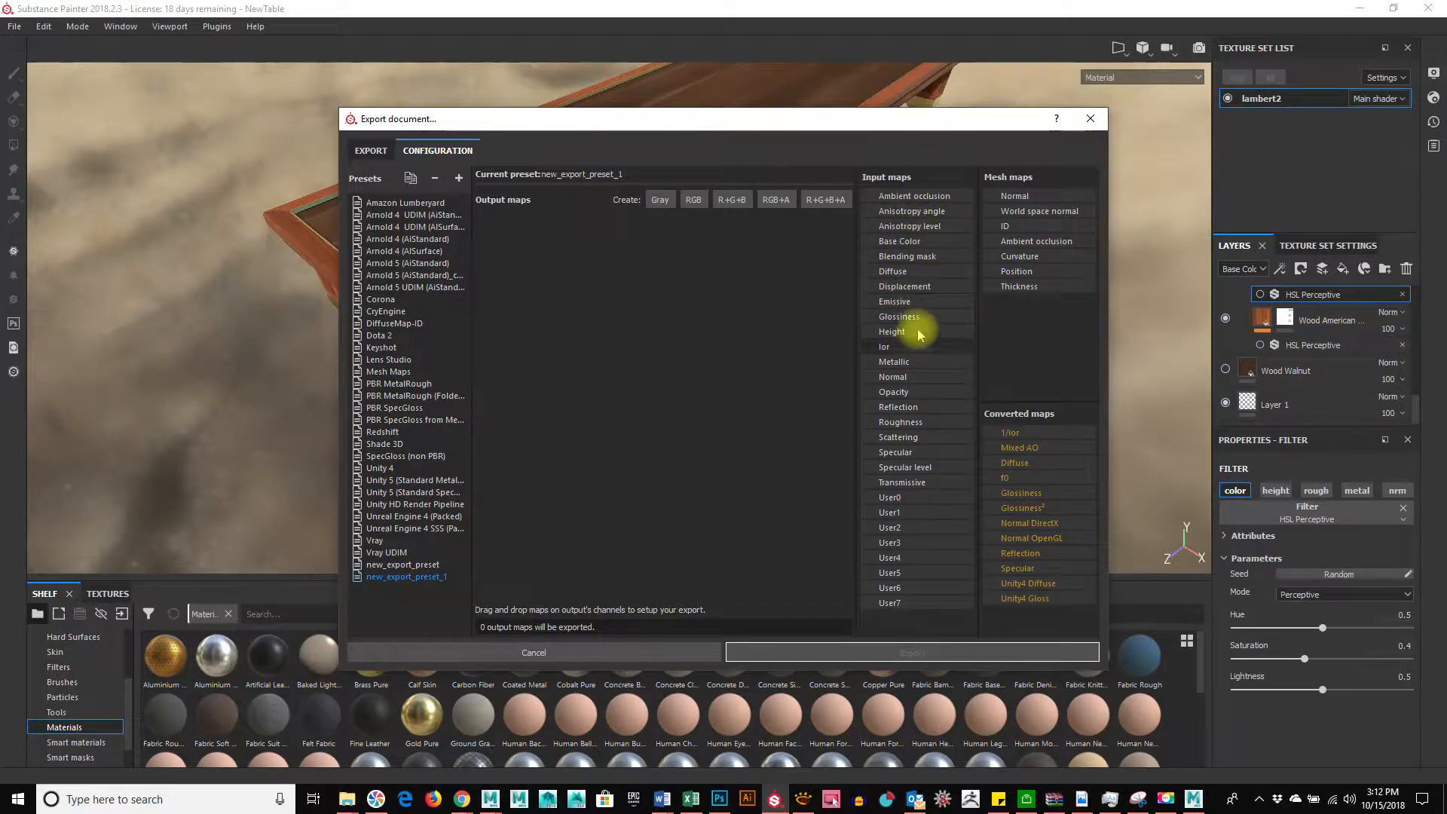
left_click_drag(914, 271, 706, 272)
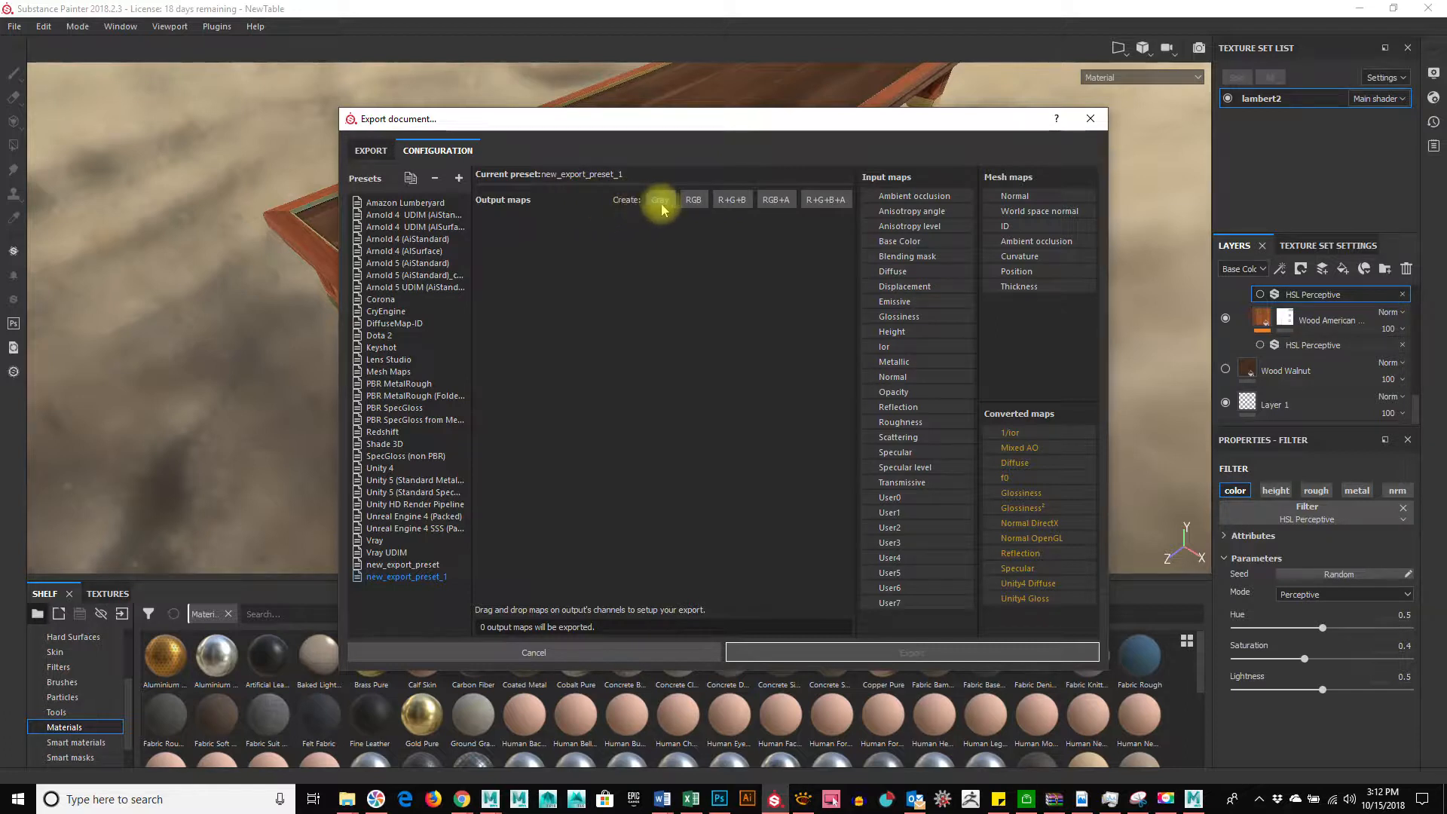
left_click(738, 205)
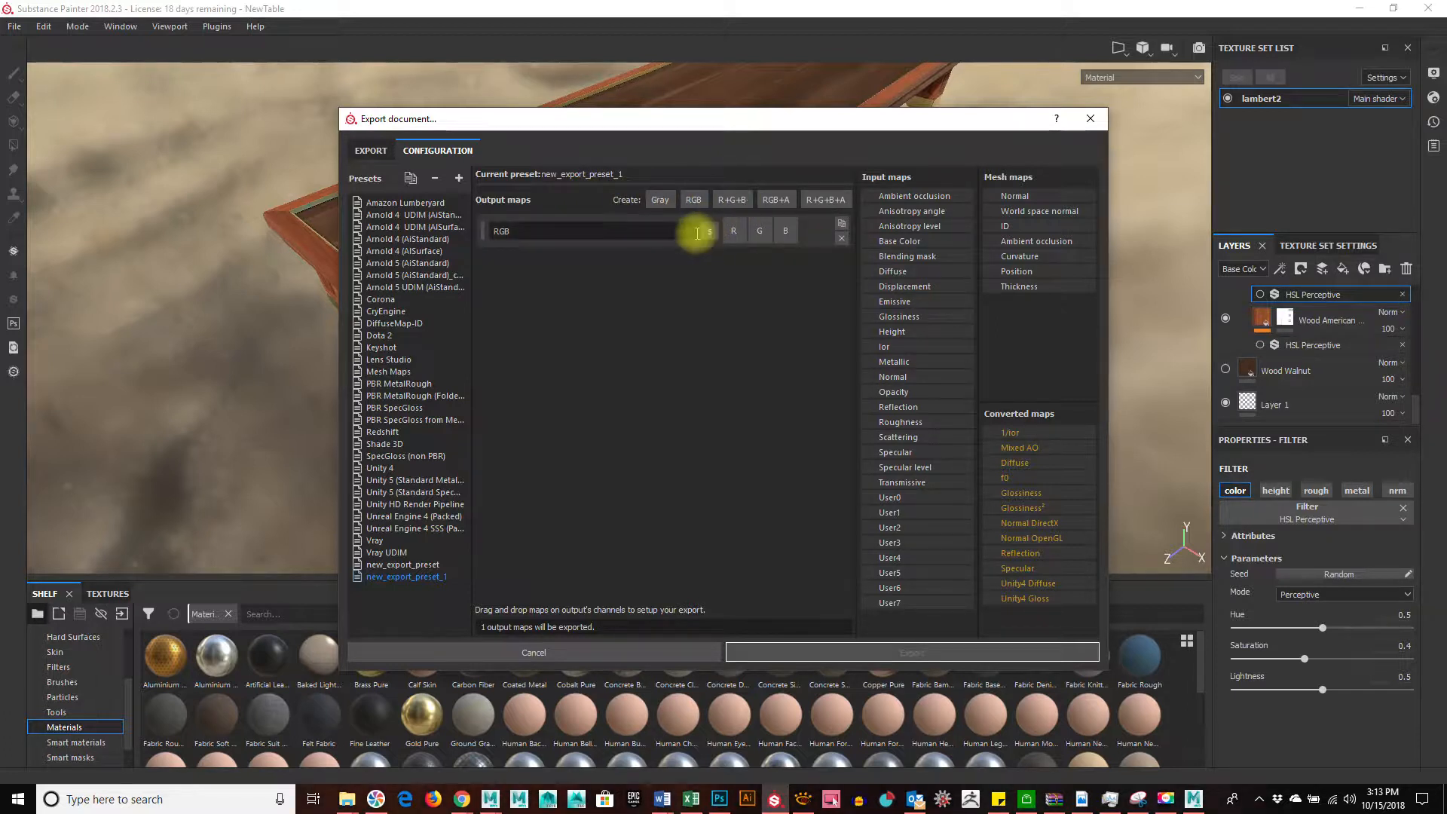
Examine the name field and the channel options of the new preset's RGB output map
left_click(501, 231)
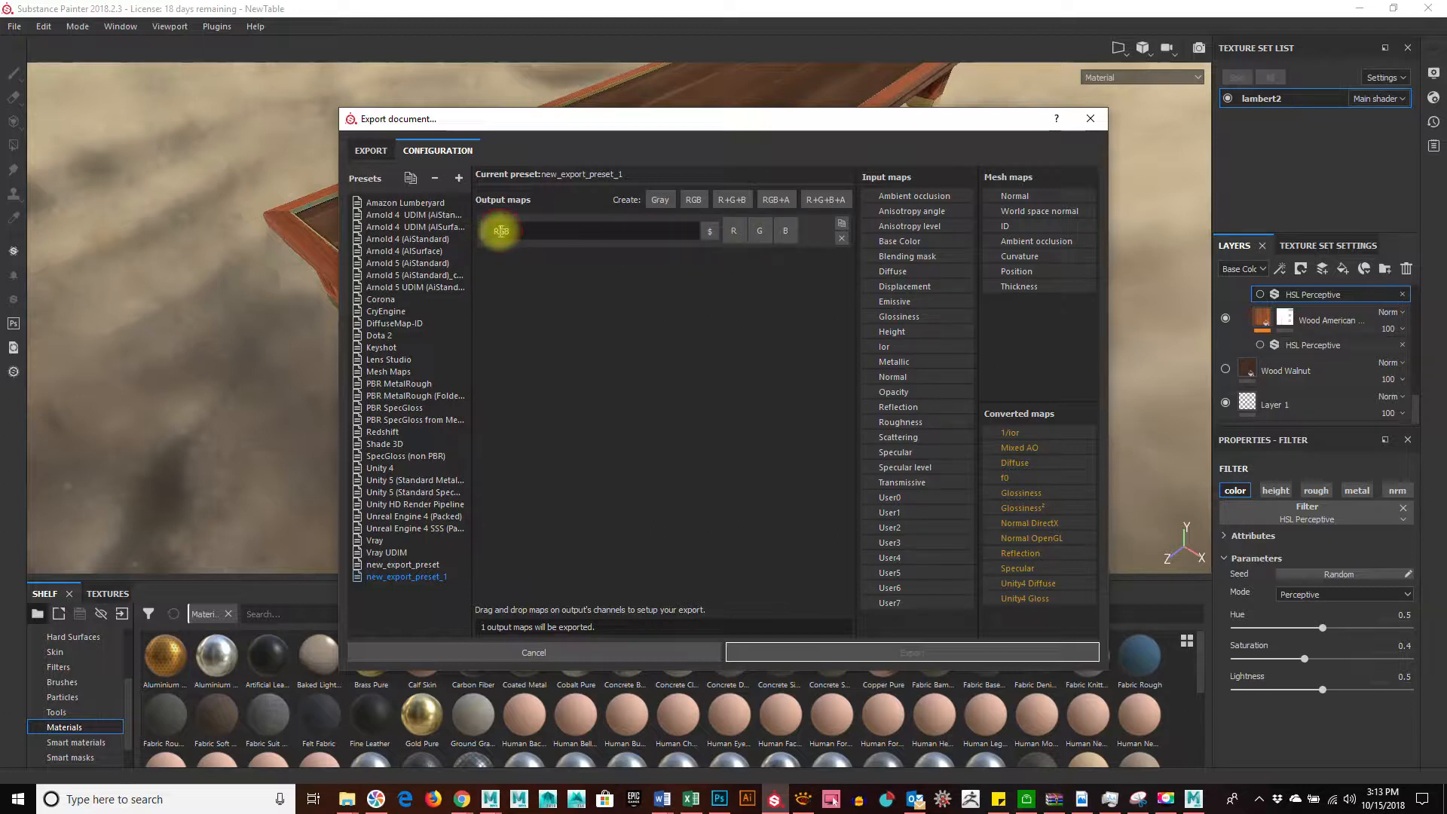
right_click(730, 236)
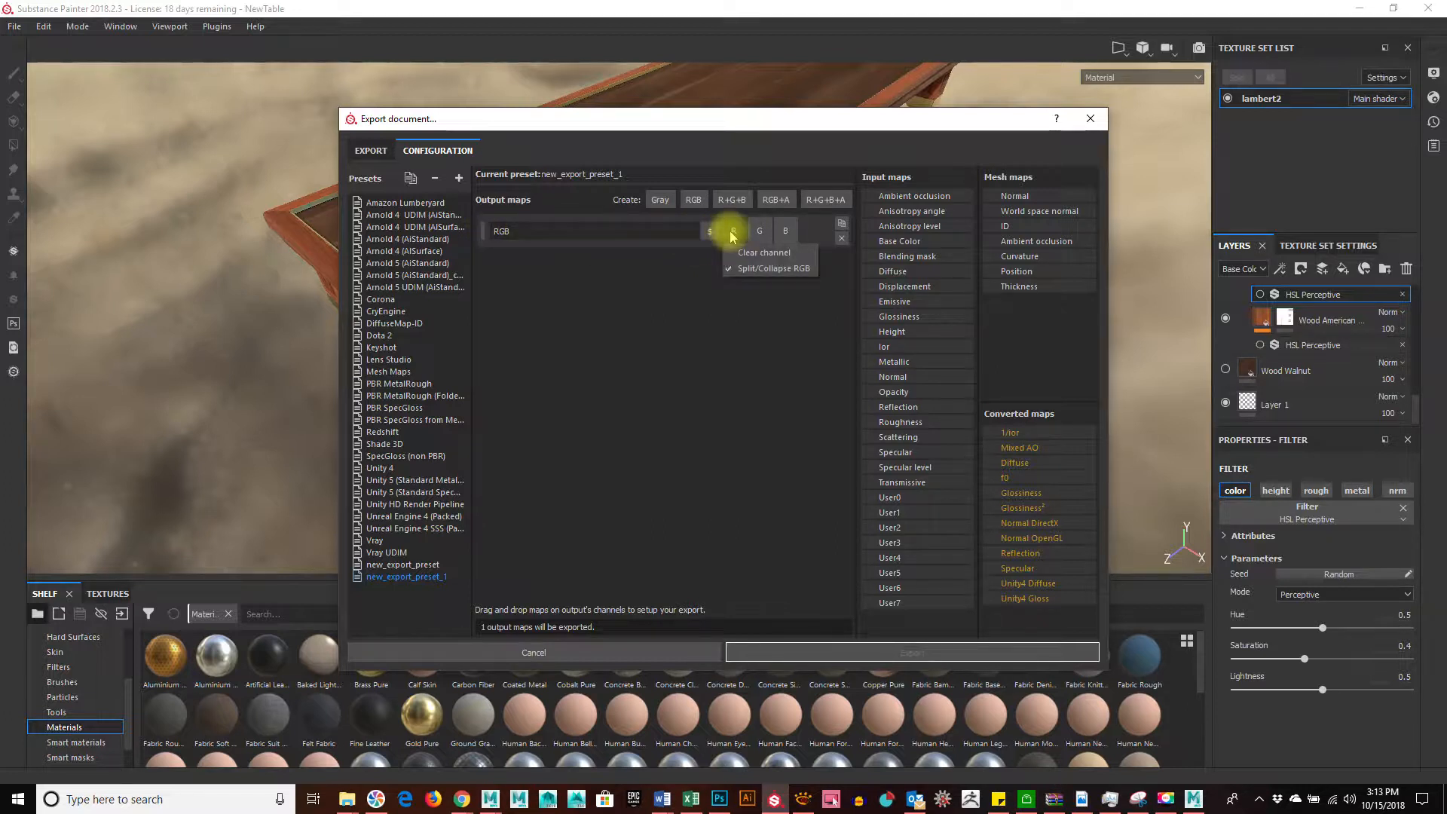
left_click(809, 227)
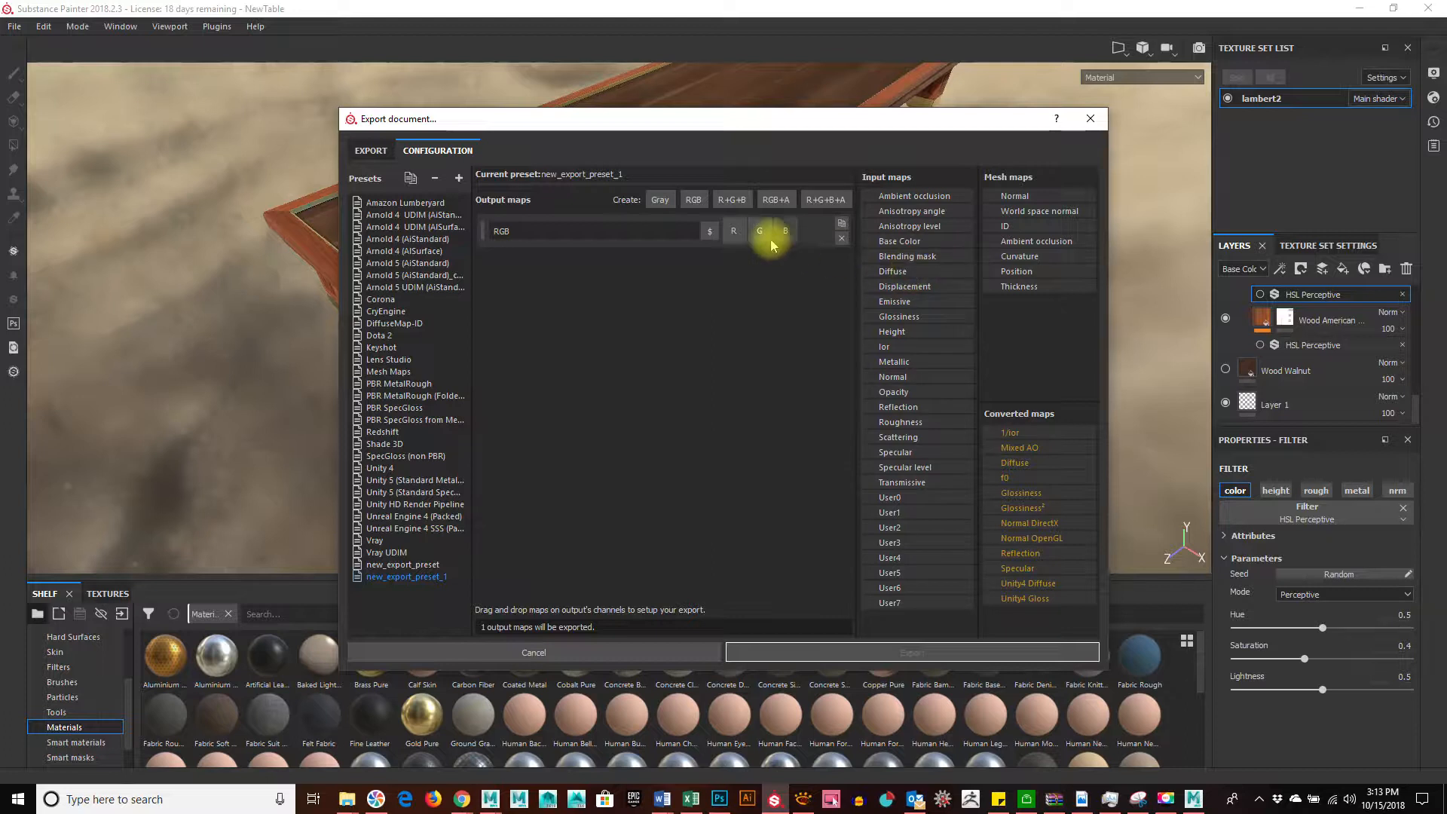
left_click(711, 232)
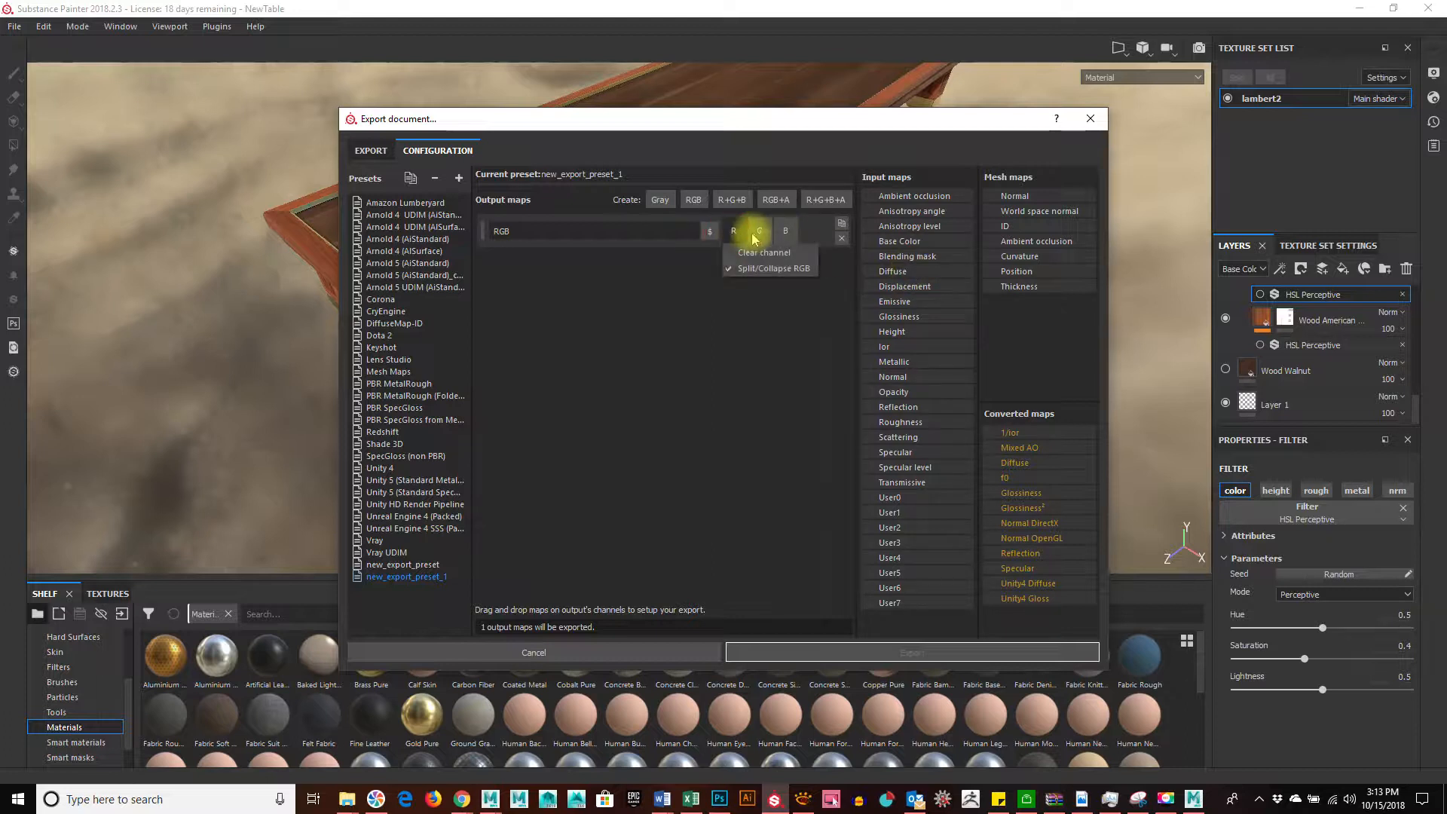
left_click(713, 237)
left_click(657, 231)
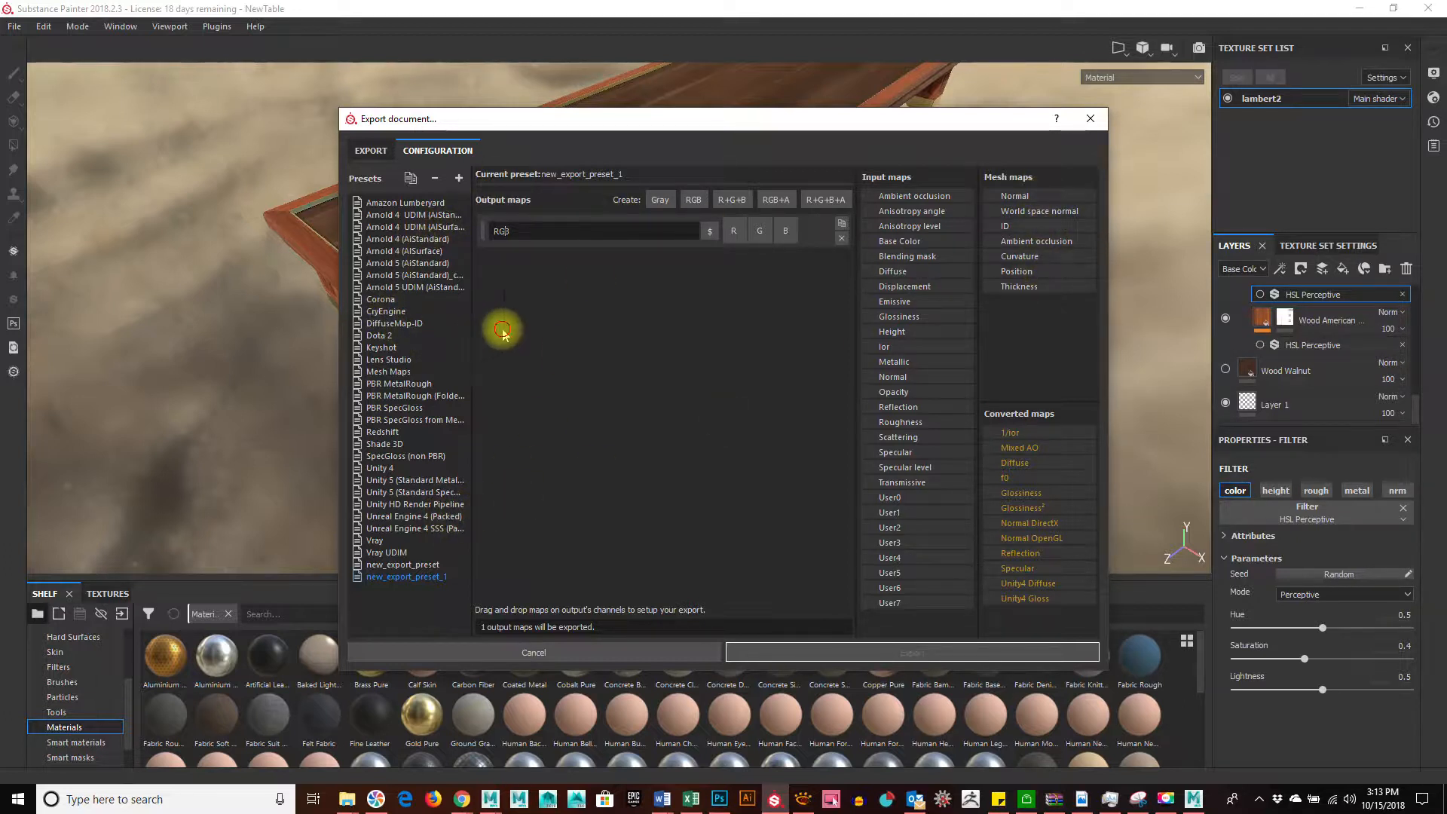
Compare the output map naming in the Arnold 5 (AiStandard) preset with the RGB map in new_export_preset_1
left_click(416, 251)
left_click(410, 263)
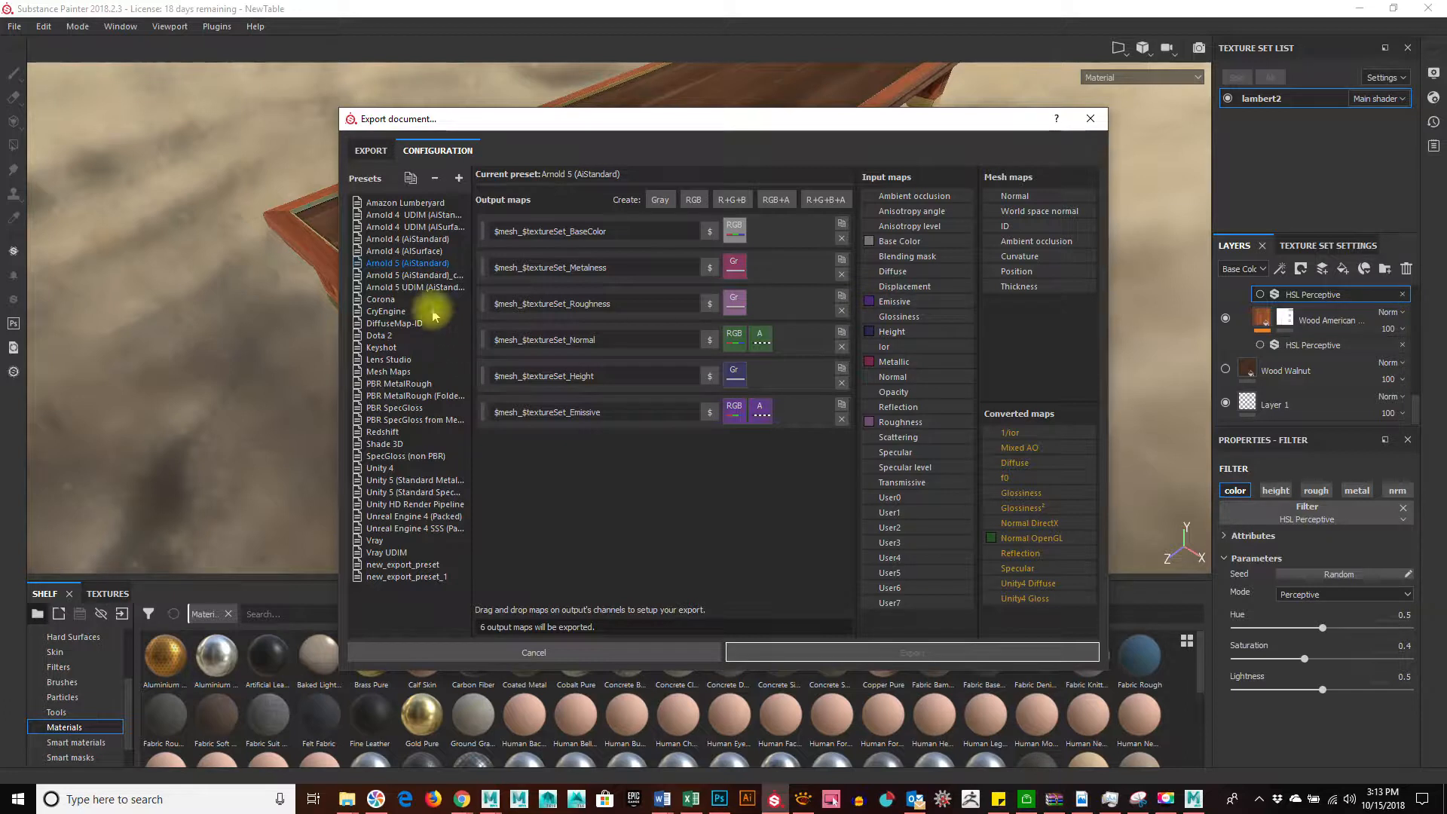
left_click(389, 577)
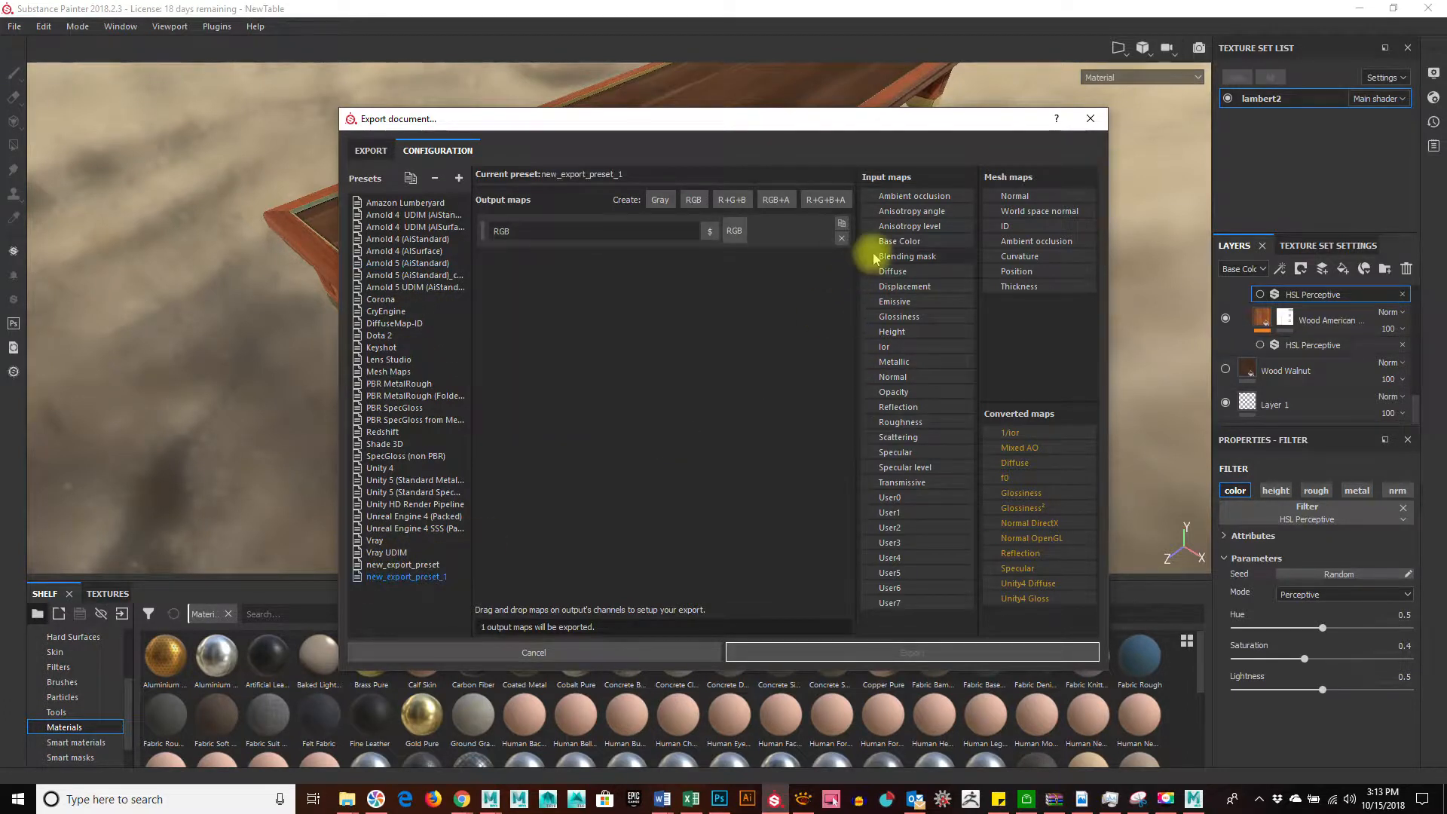
left_click(502, 232)
left_click_drag(488, 233, 488, 299)
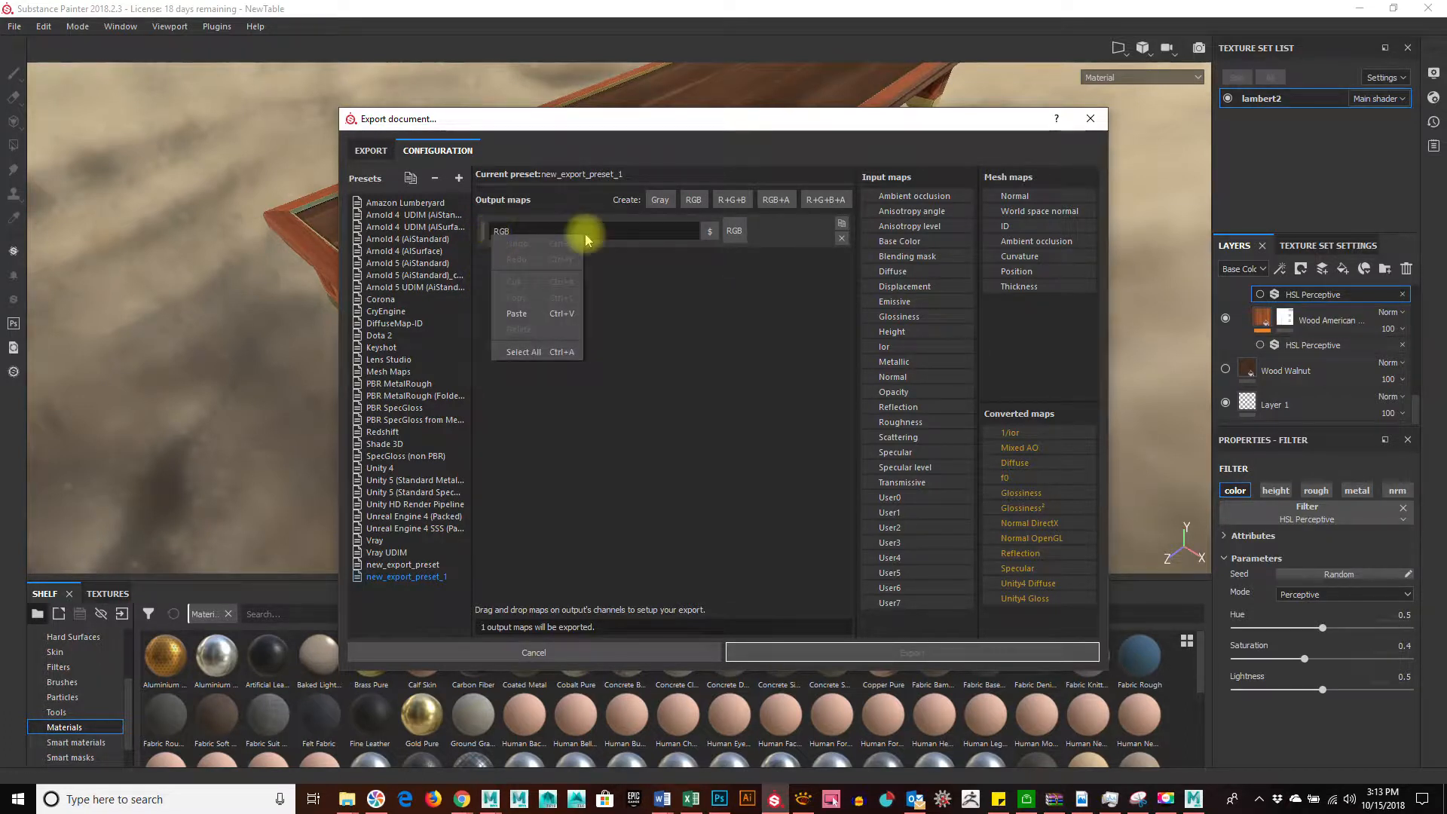
Add an RGB+A output map and a grayscale output map to new_export_preset_1
left_click(694, 199)
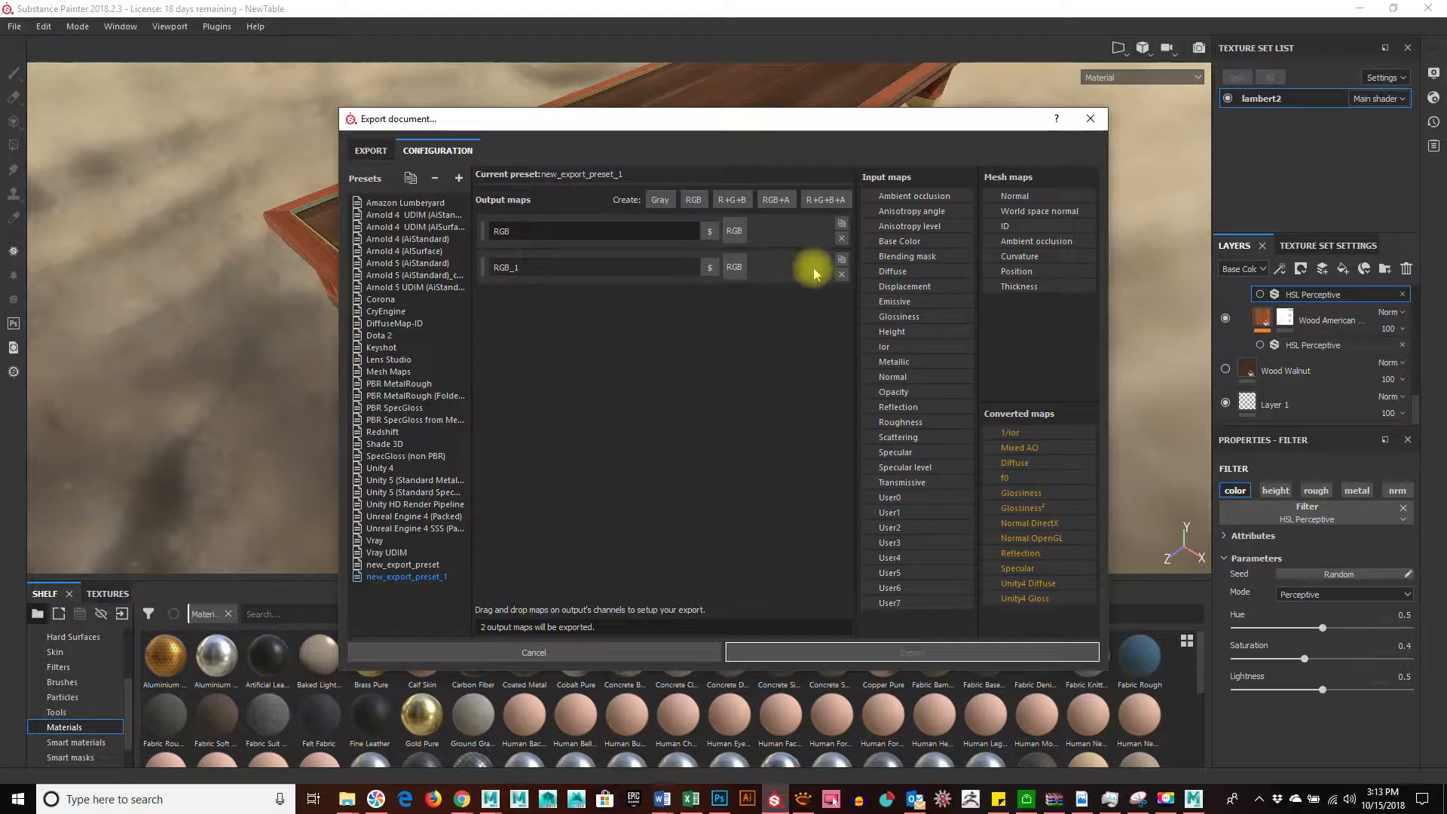
left_click(842, 274)
left_click(776, 199)
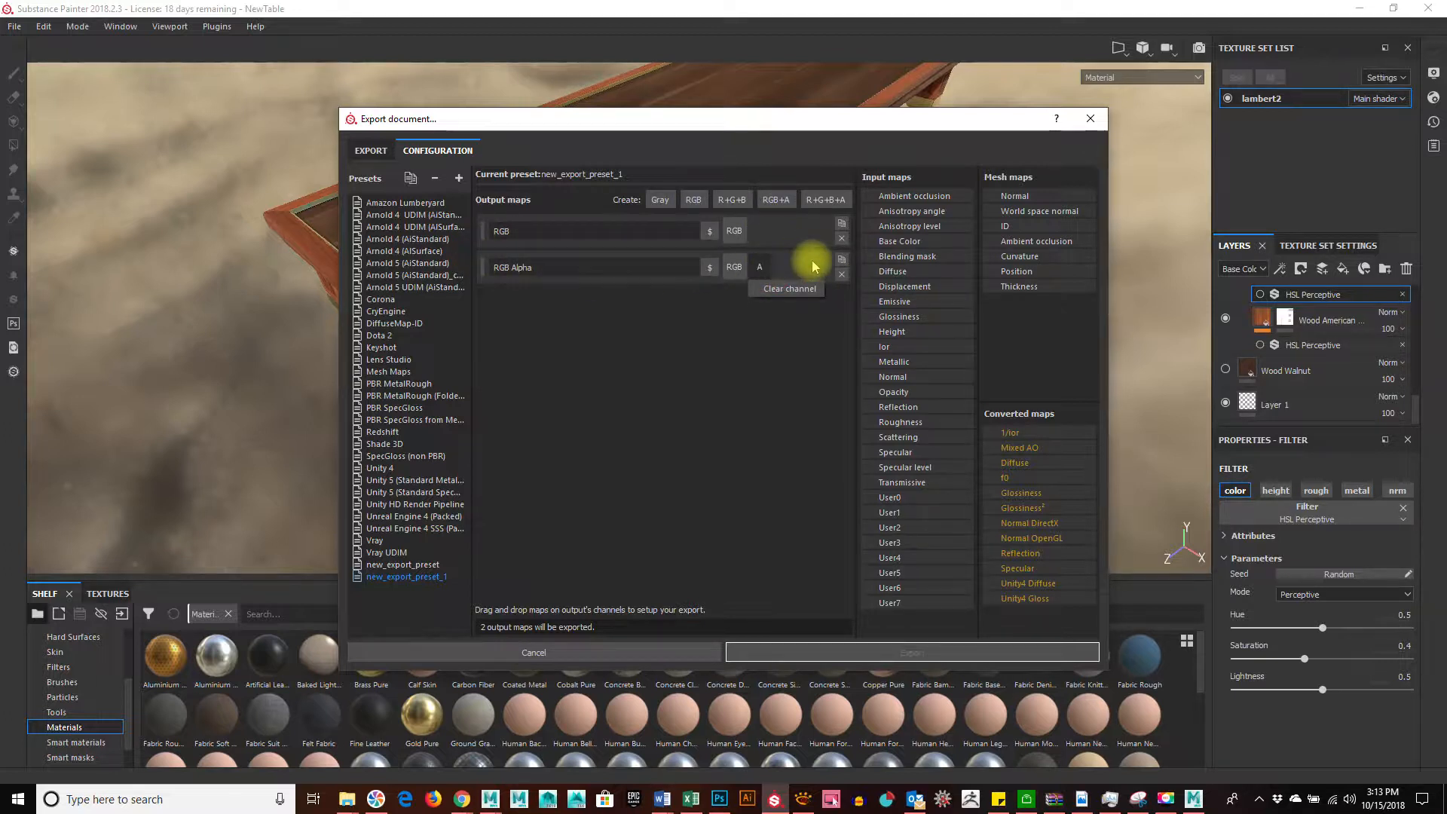
mouse_move(879, 289)
left_mouse_down()
mouse_move(761, 273)
mouse_move(863, 306)
mouse_move(907, 300)
mouse_move(867, 301)
left_mouse_up()
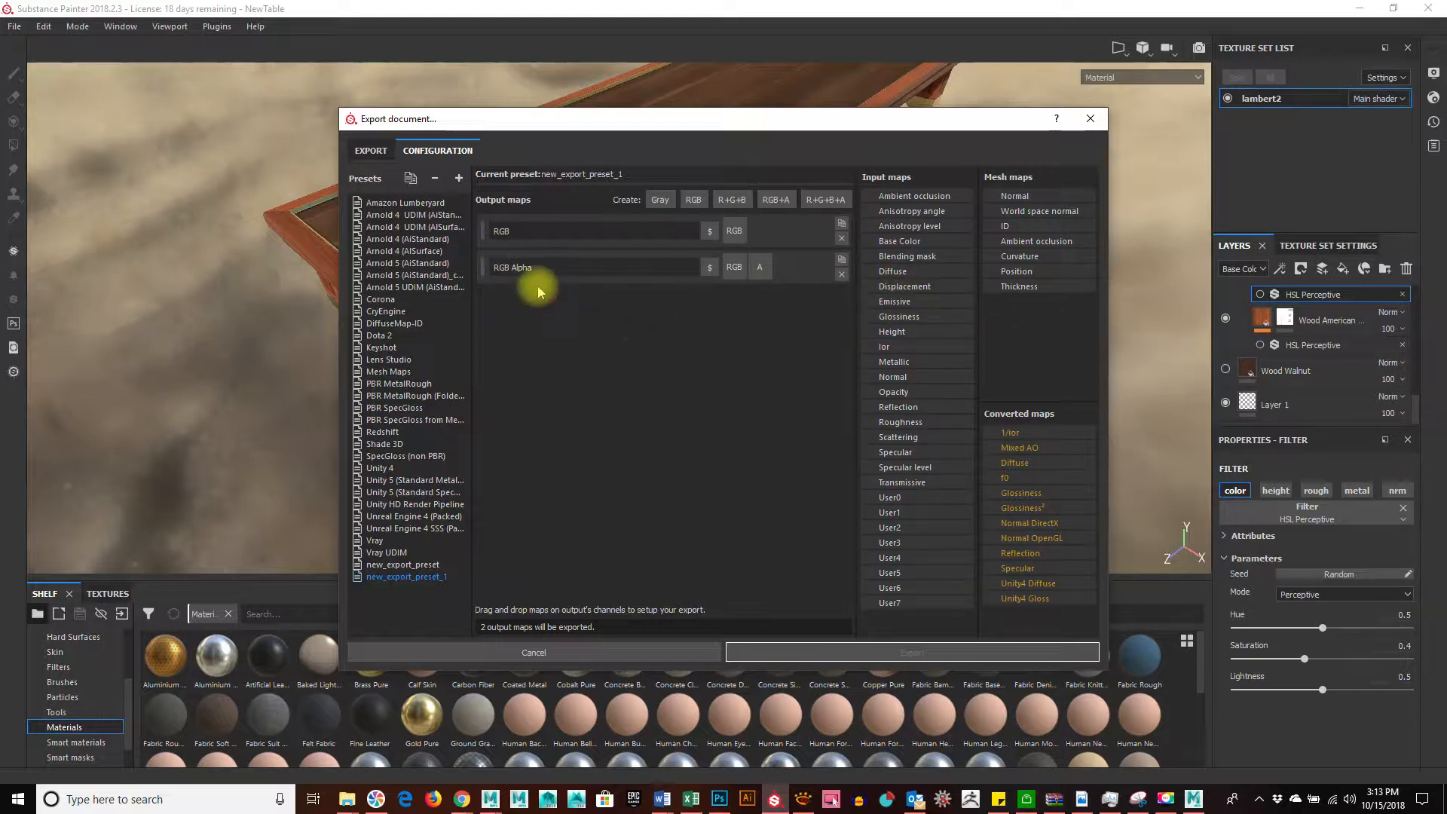
left_click(660, 203)
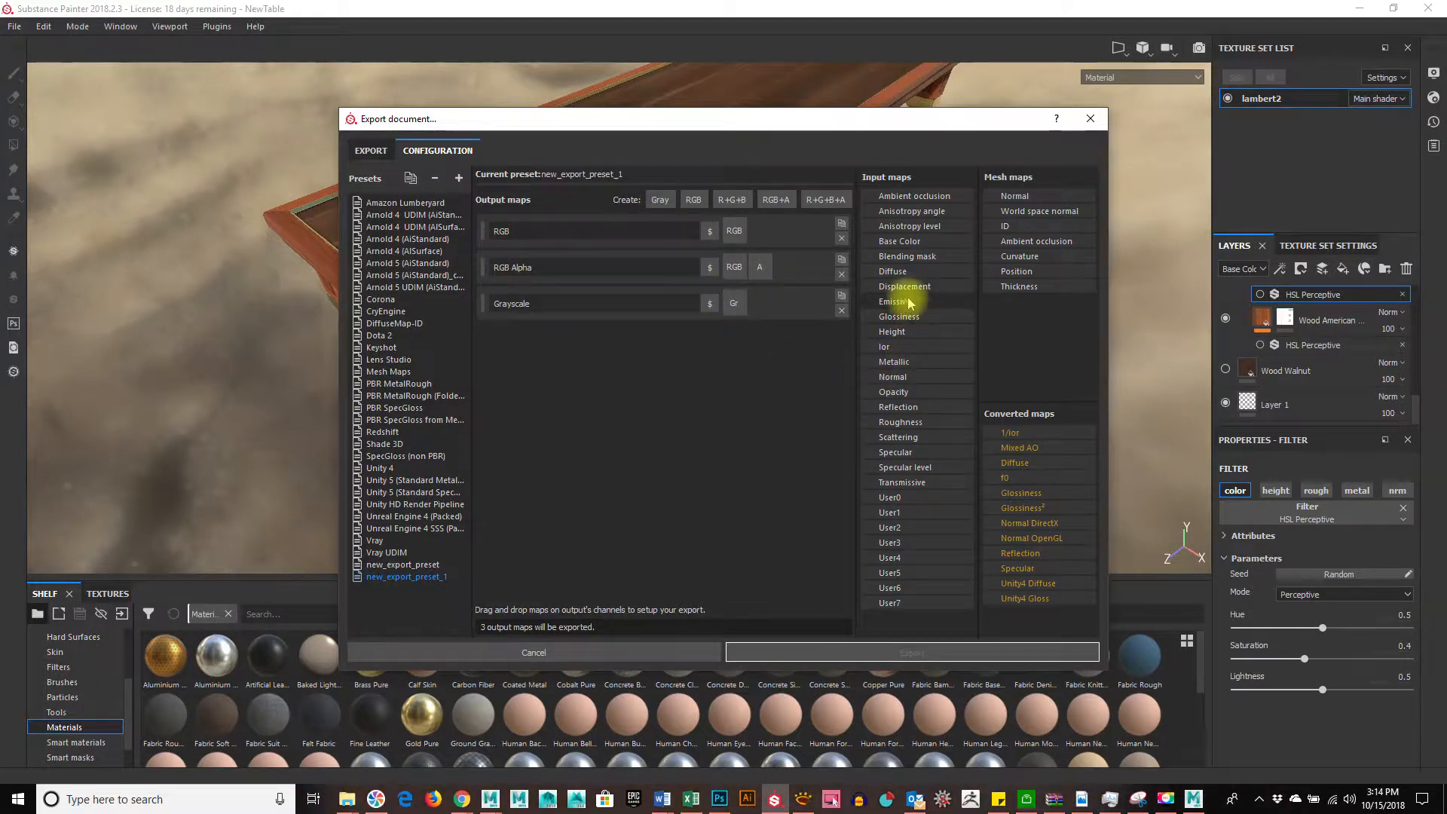
Assign the Displacement input map to the Grayscale output map as Gray Channel
left_click_drag(908, 287, 743, 304)
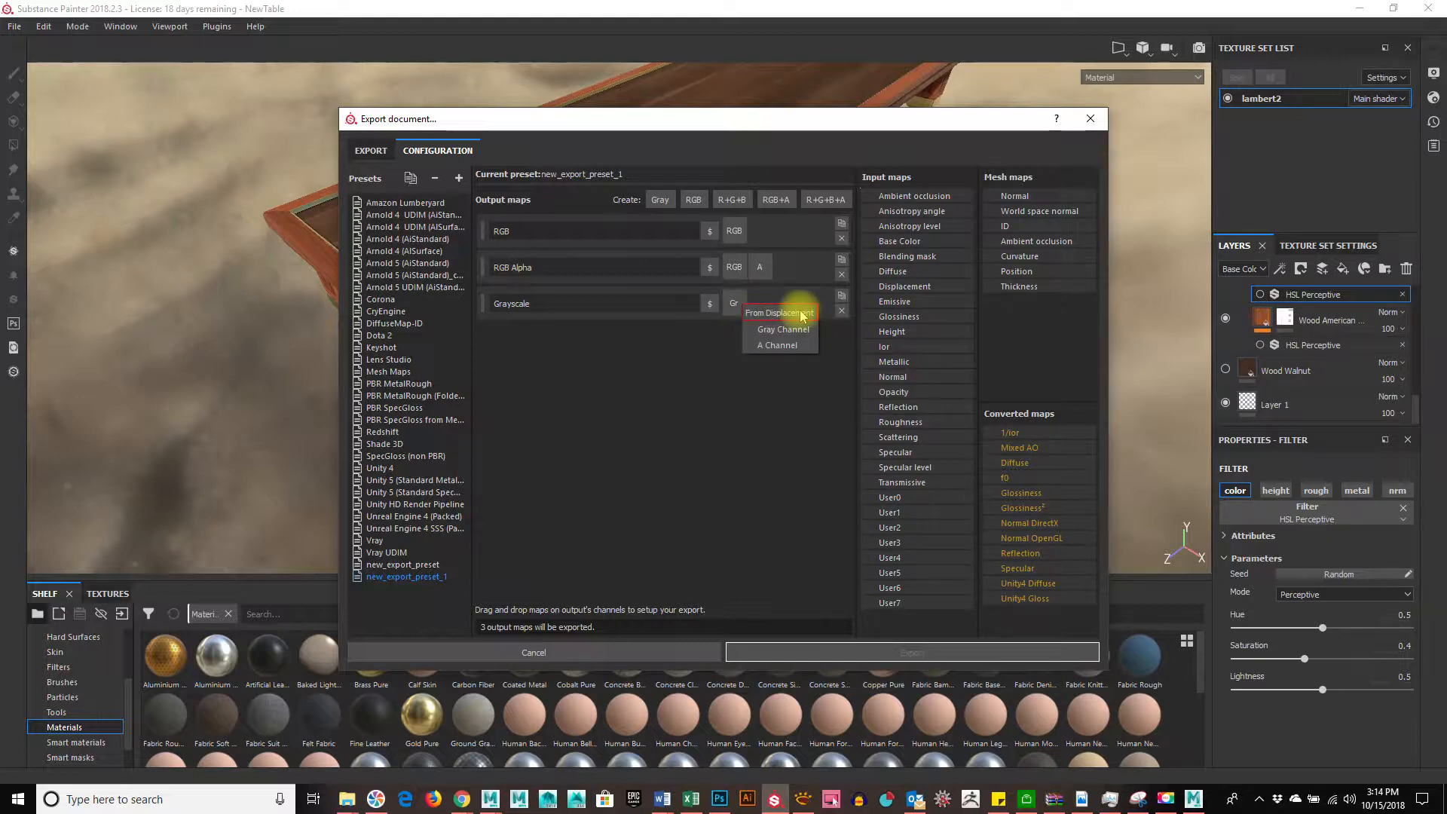
left_click(789, 365)
left_click_drag(889, 288, 746, 315)
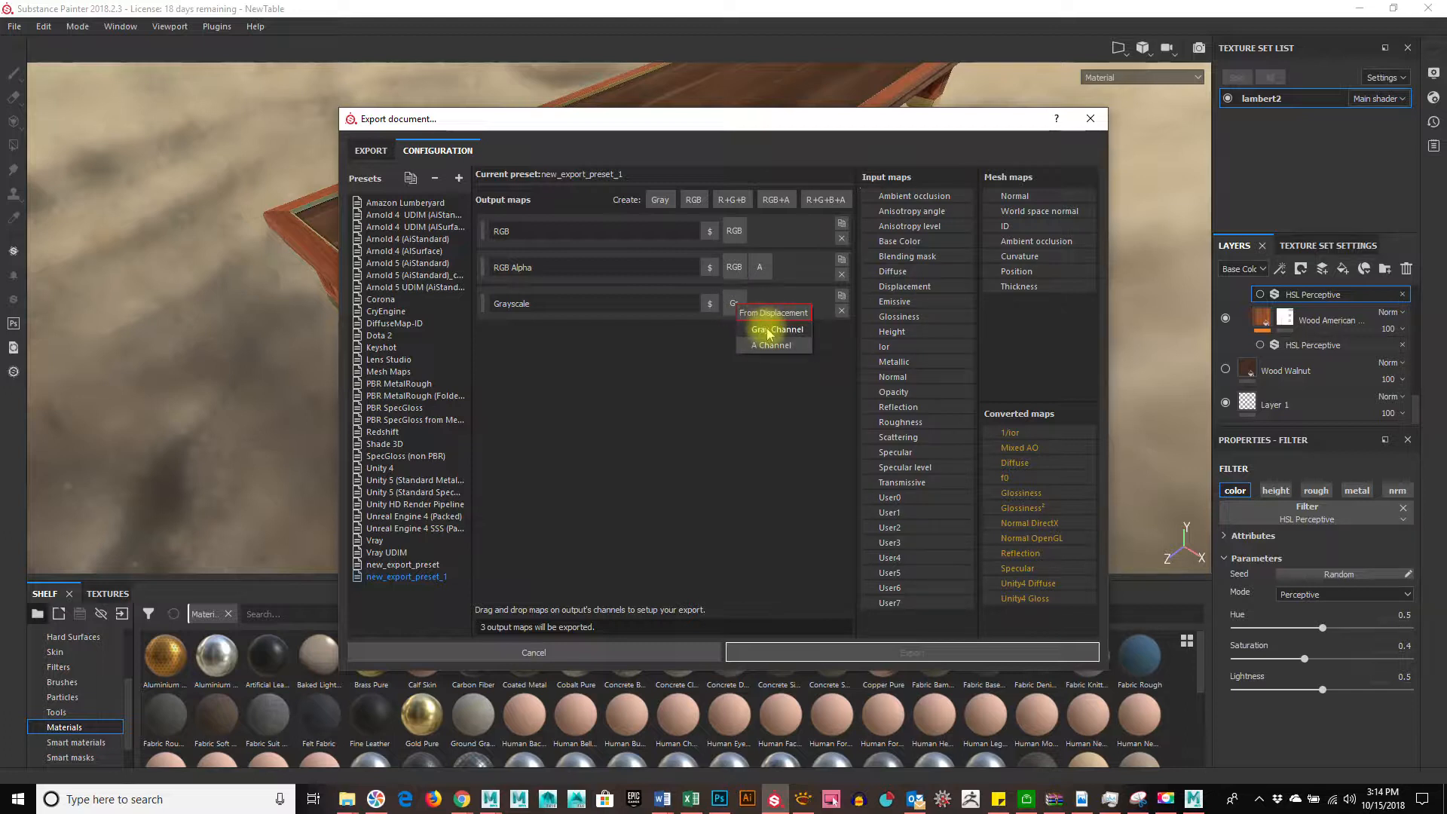
left_click(767, 332)
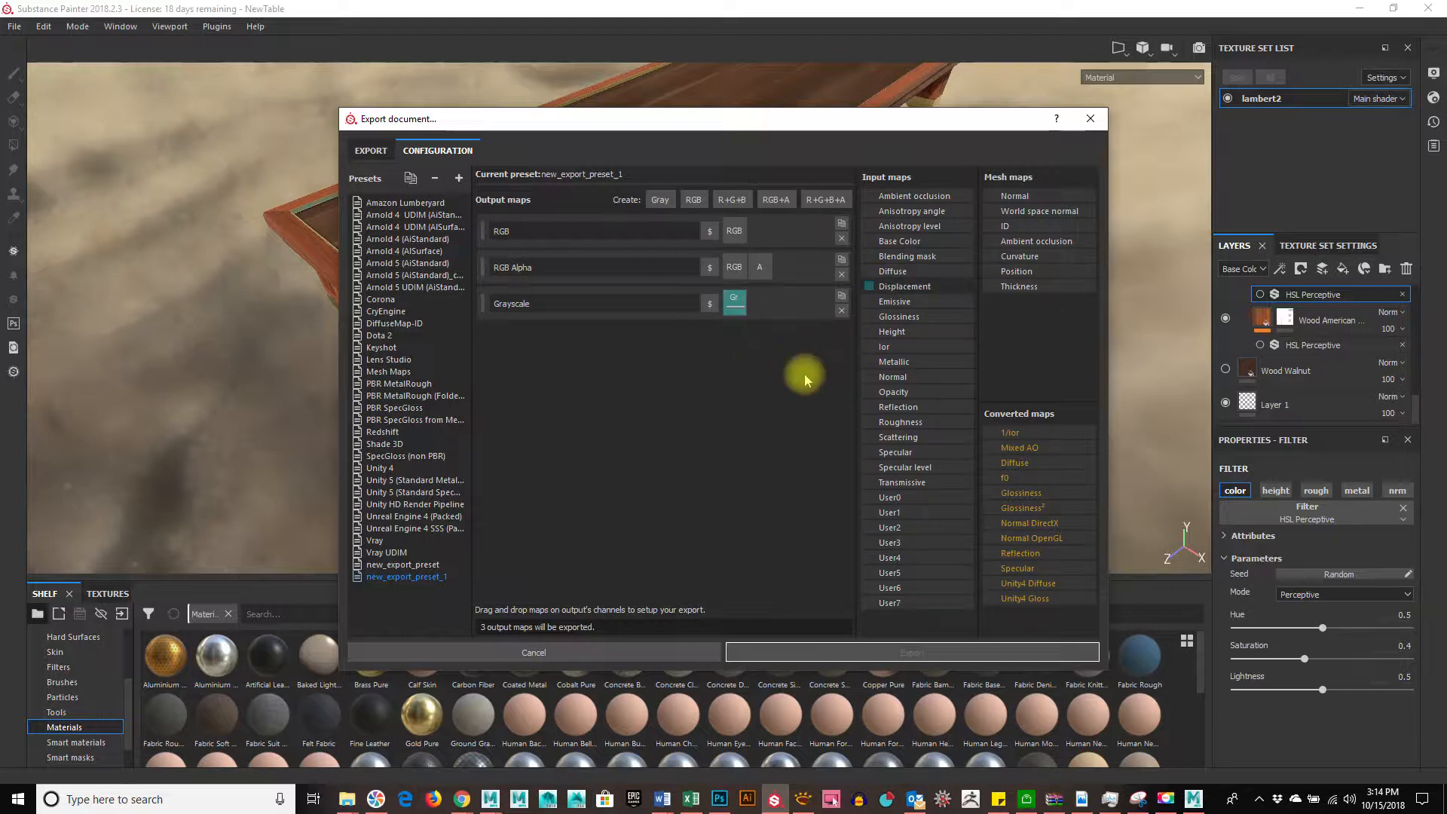
left_click(711, 304)
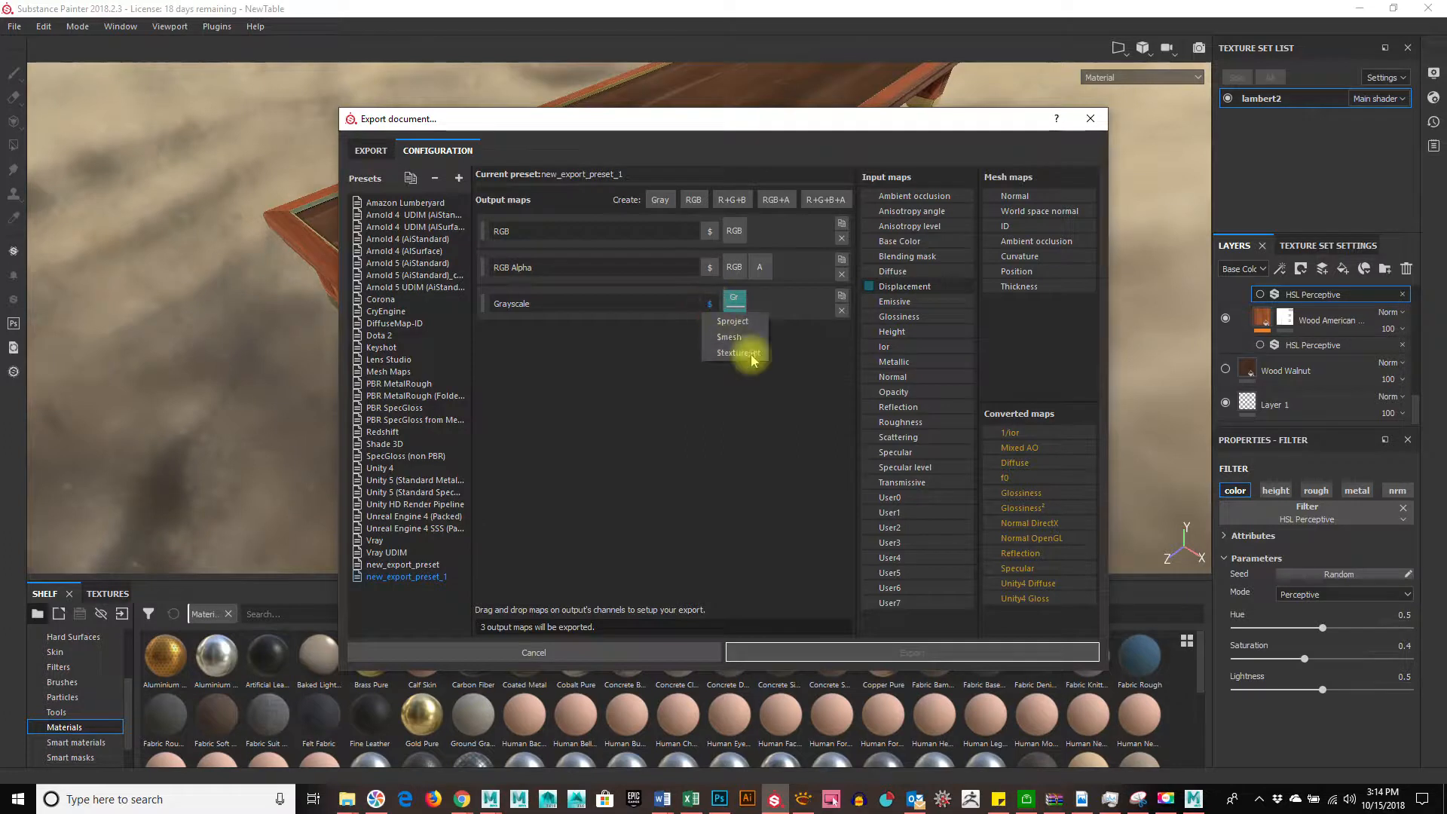
left_click(790, 376)
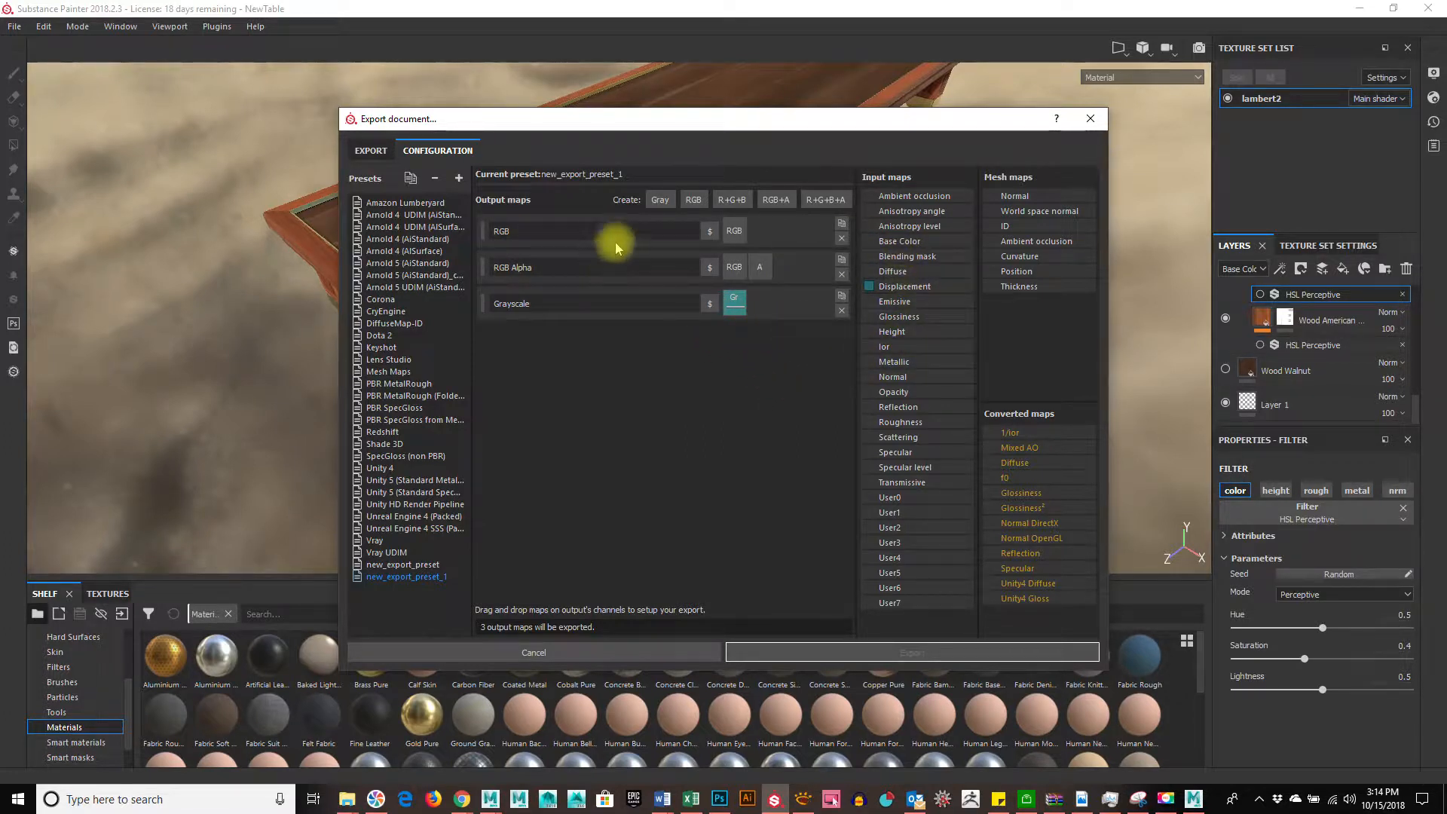
Assign the Diffuse input map to the RGB output map as RGB Channels
left_click_drag(896, 271, 737, 231)
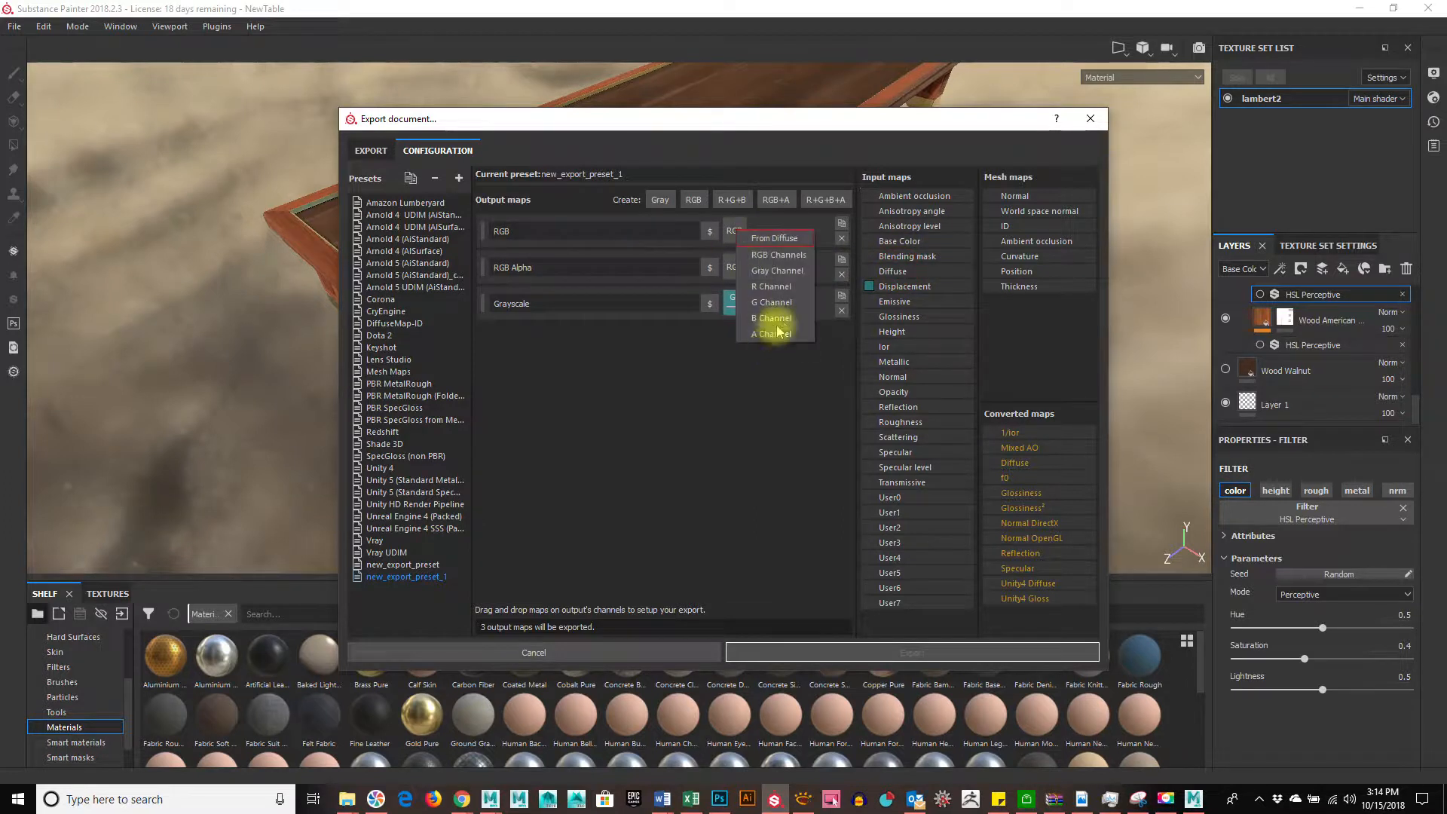
left_click(783, 250)
left_click_drag(888, 270, 732, 231)
left_click(767, 255)
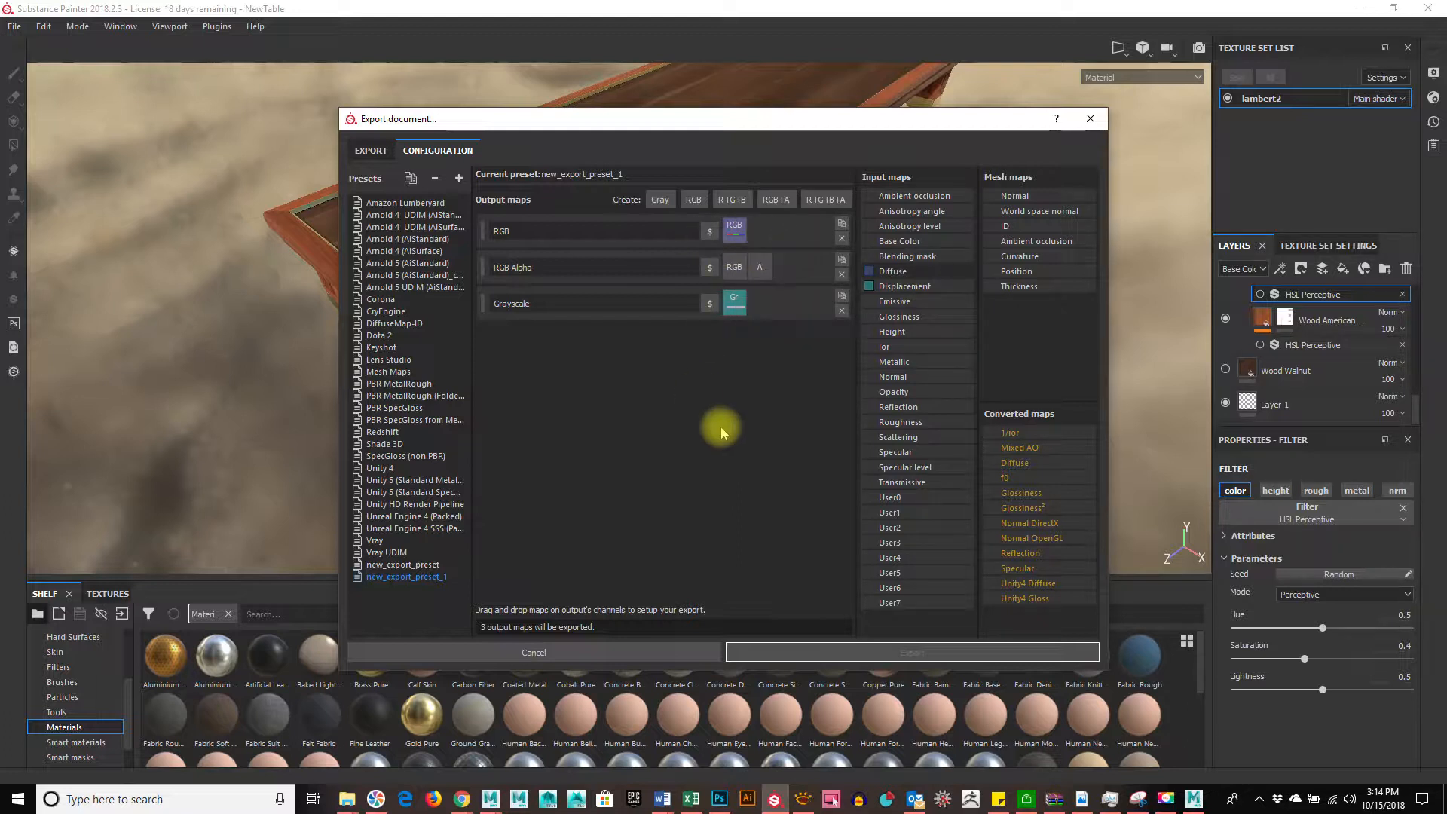
Examine the output maps of the Arnold 5 (AiStandard), its UDIM and copy variants, and the Unreal Engine 4 (Packed) preset
left_click(401, 265)
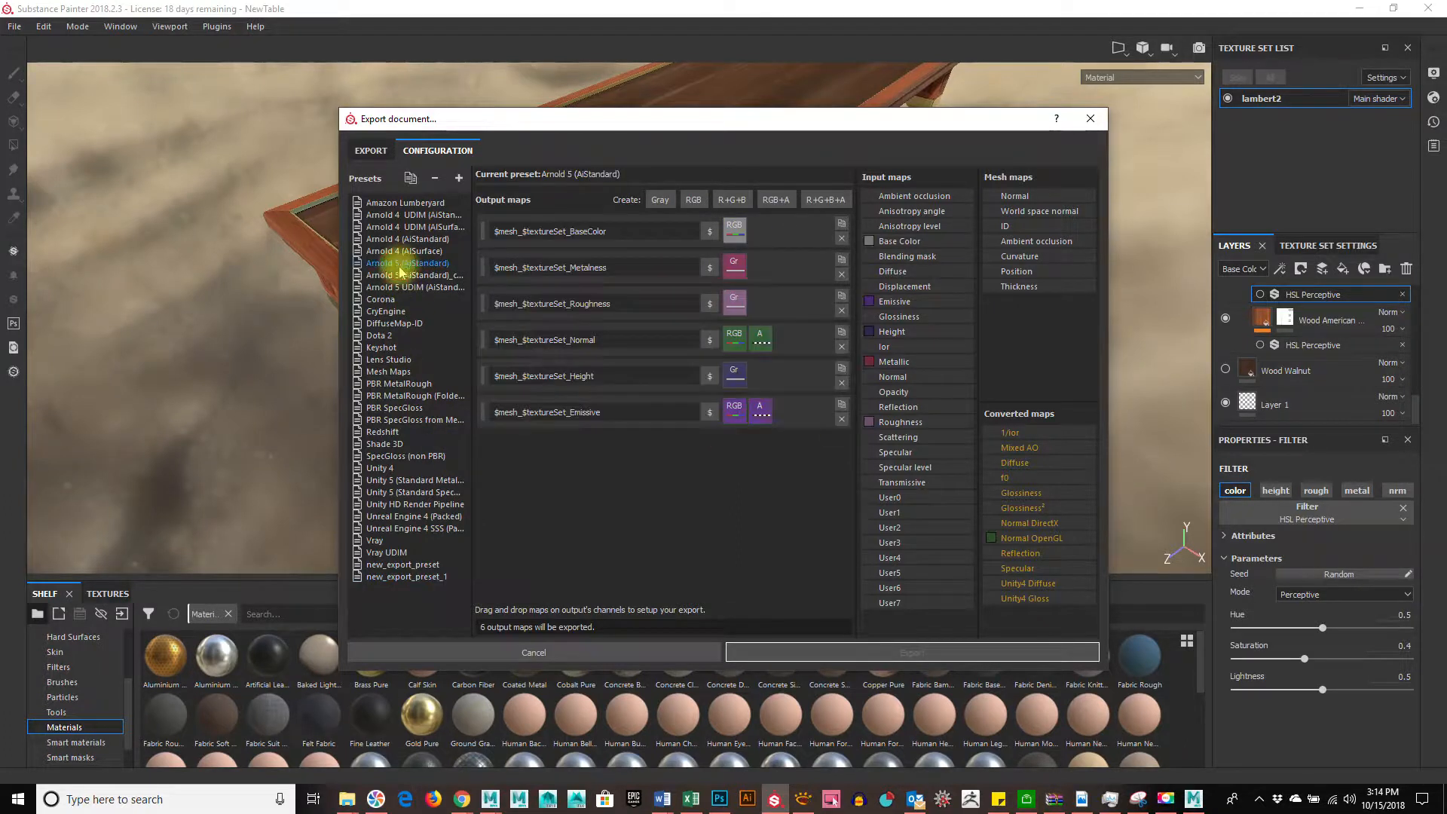
left_click(394, 287)
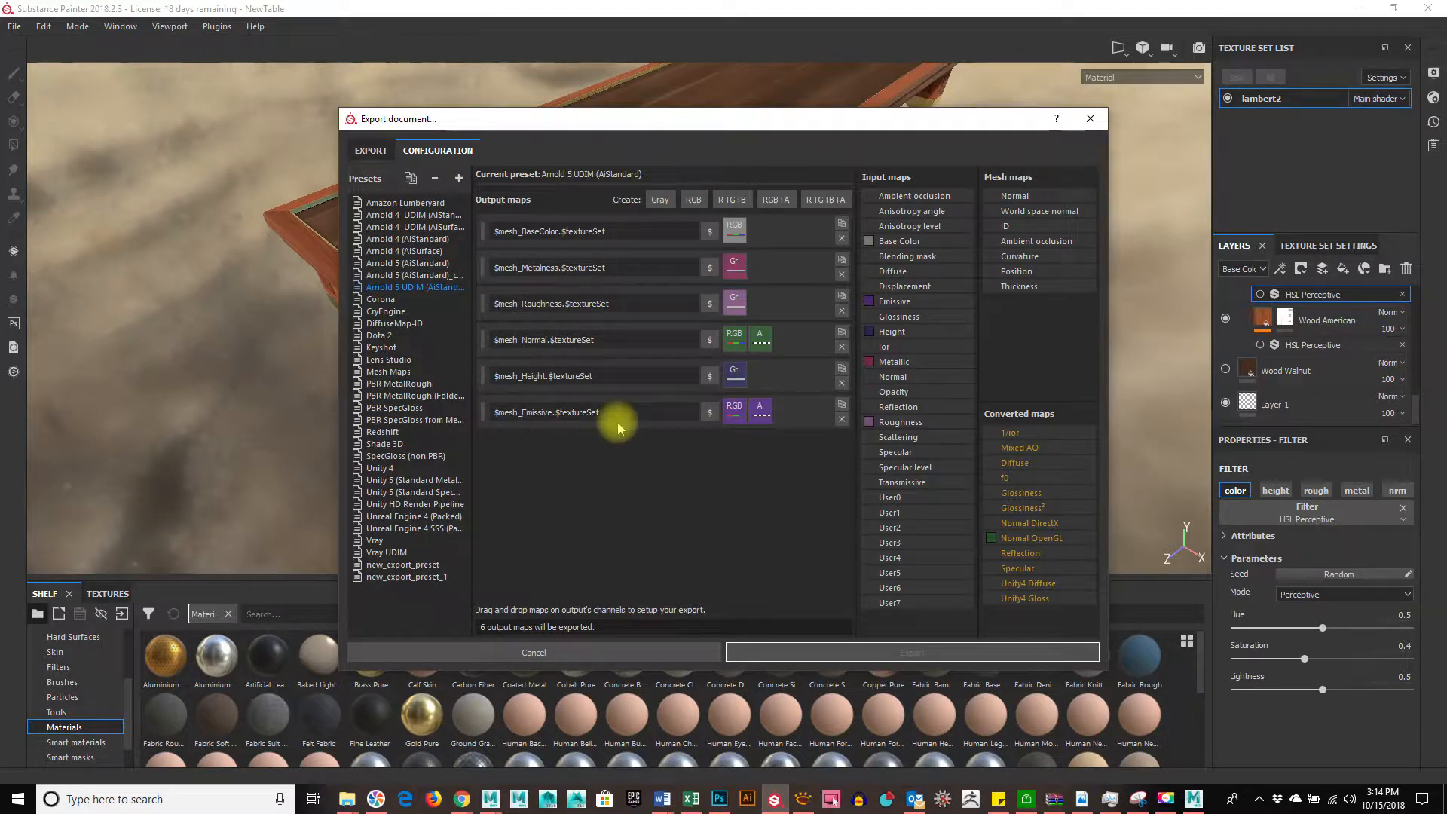
left_click(410, 276)
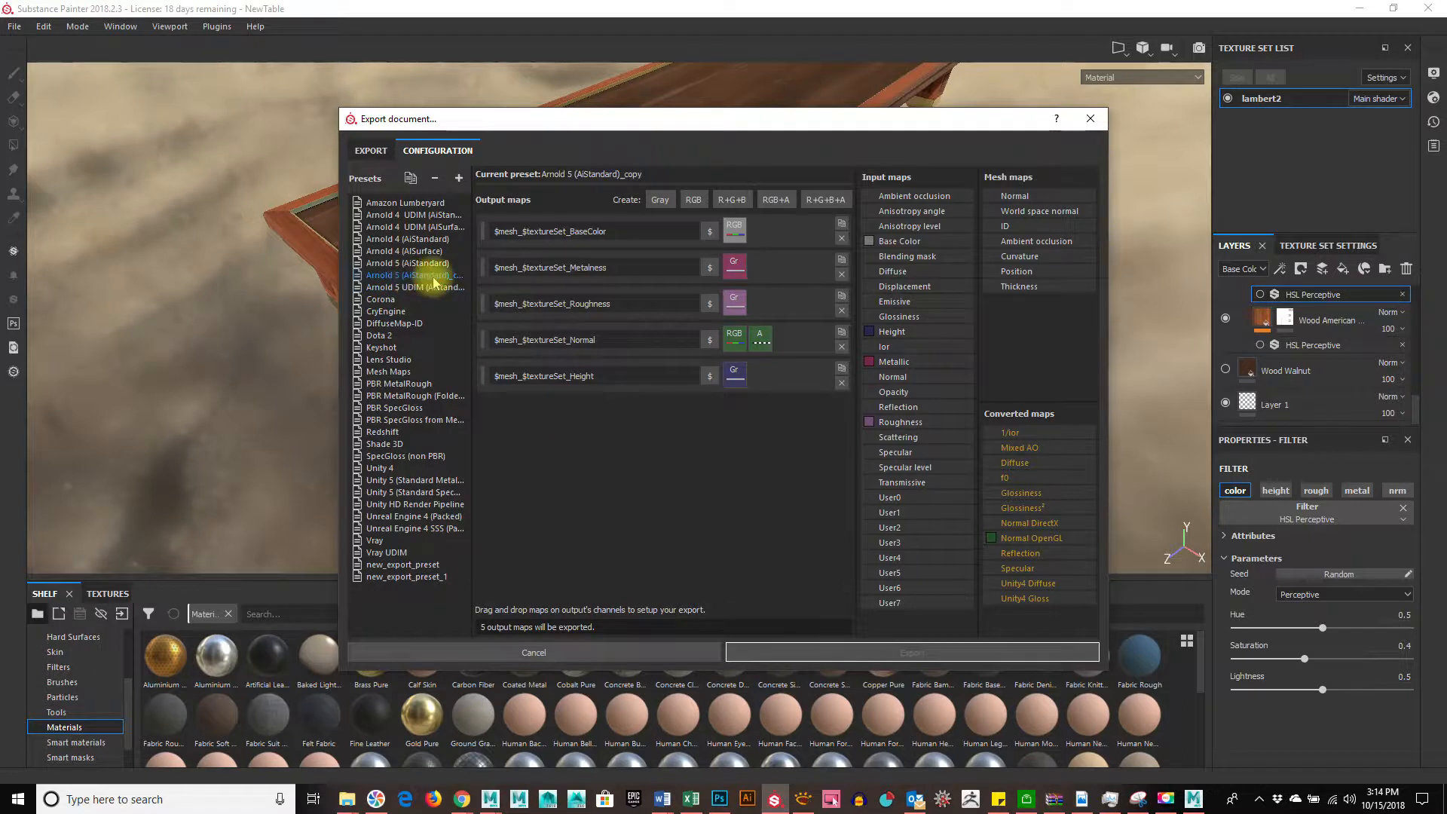
left_click(425, 264)
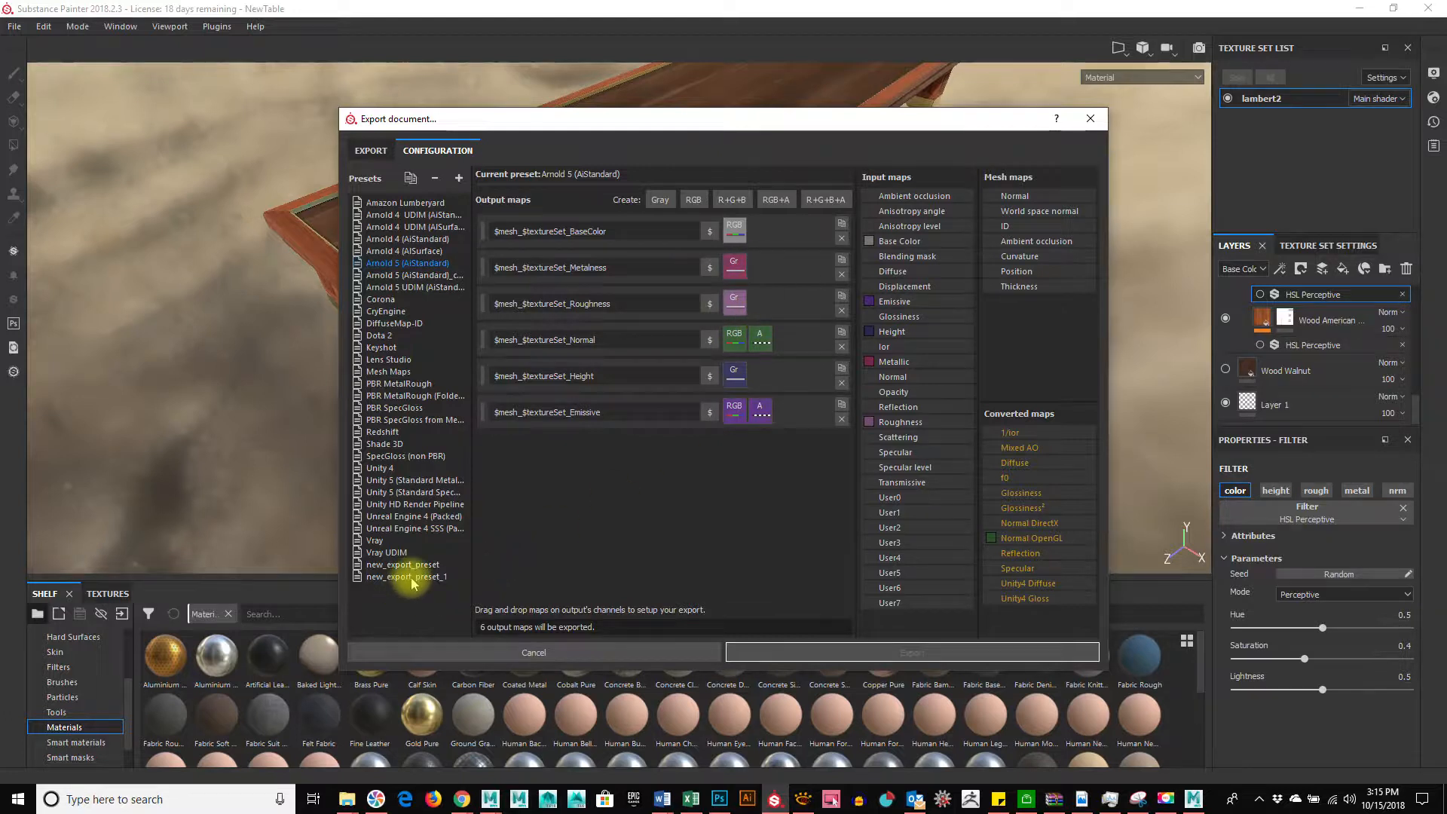
left_click(422, 517)
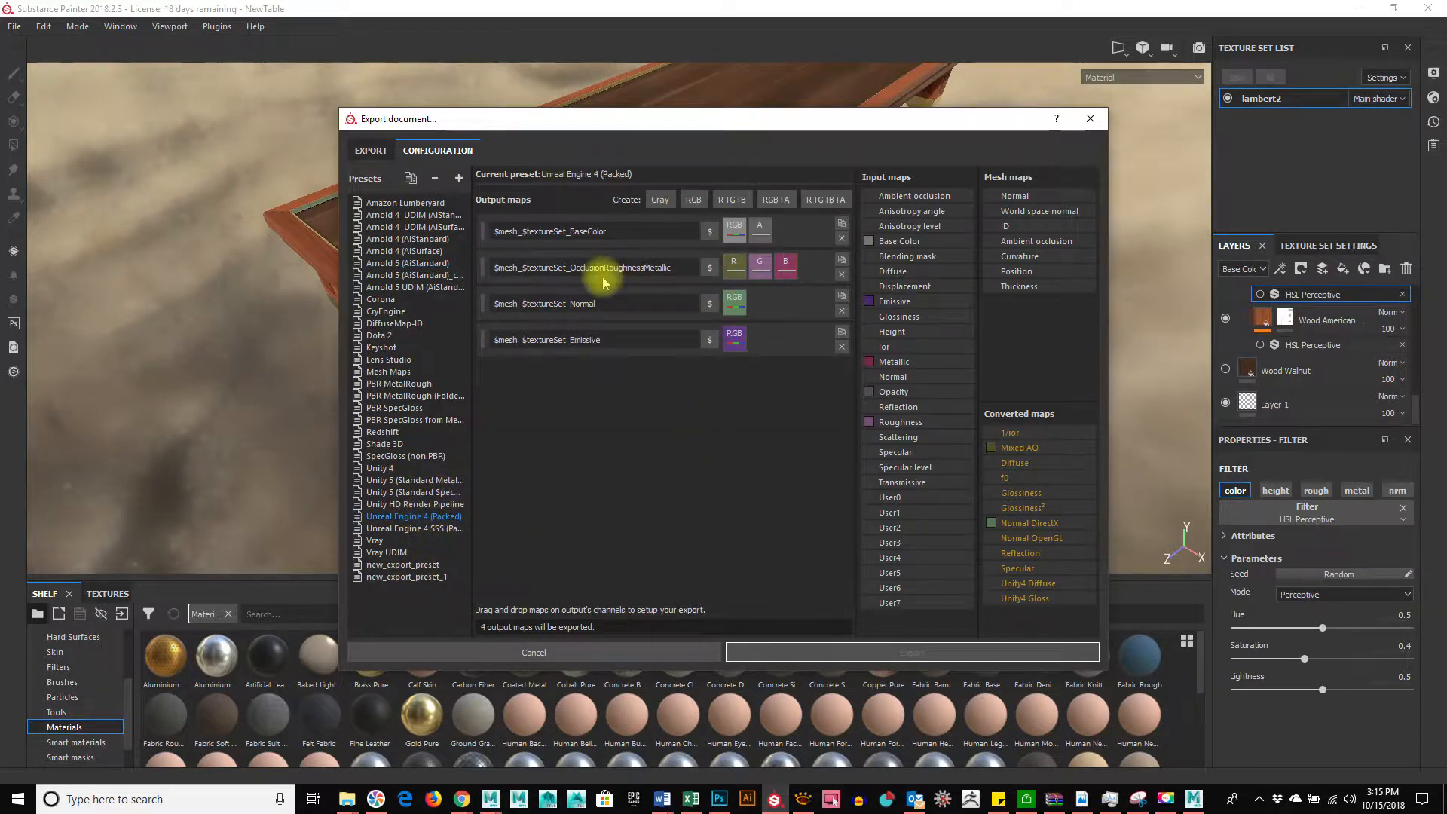
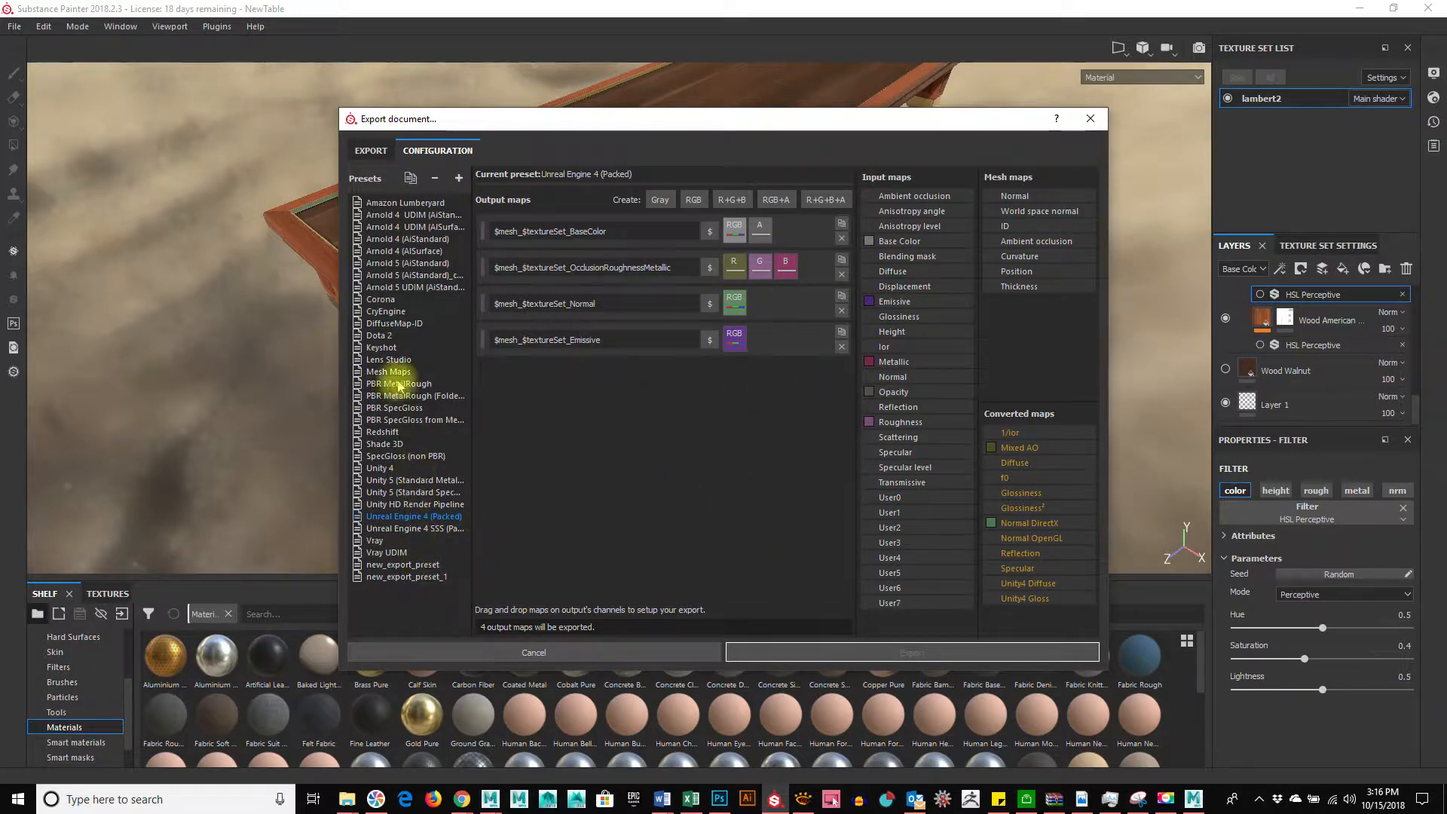
Select the Arnold 5 (AiStandard) export preset and move the export dialog slightly up and to the left
left_click(405, 312)
left_click(410, 288)
left_click(413, 277)
left_click(416, 266)
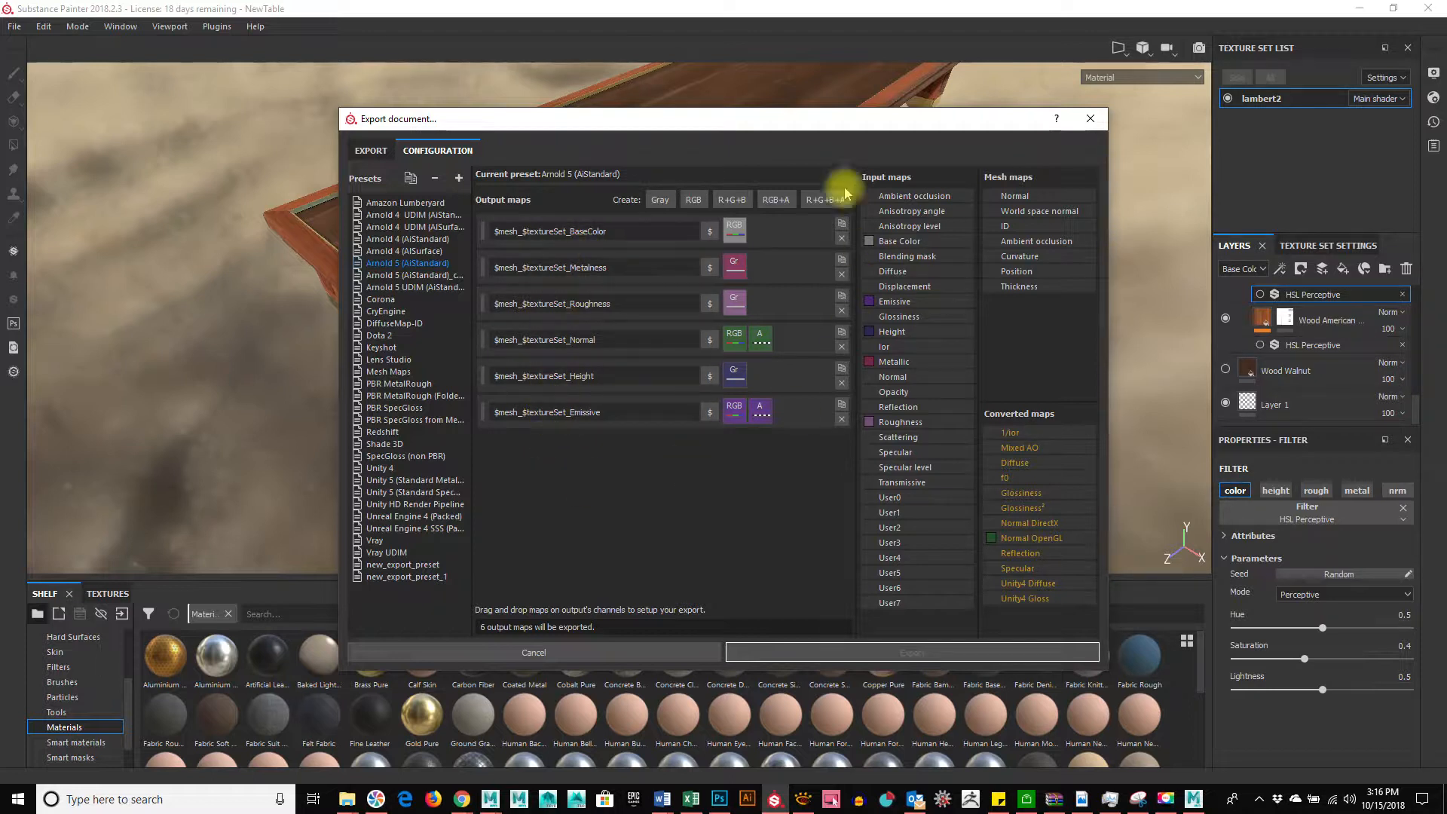
left_click_drag(772, 119, 694, 98)
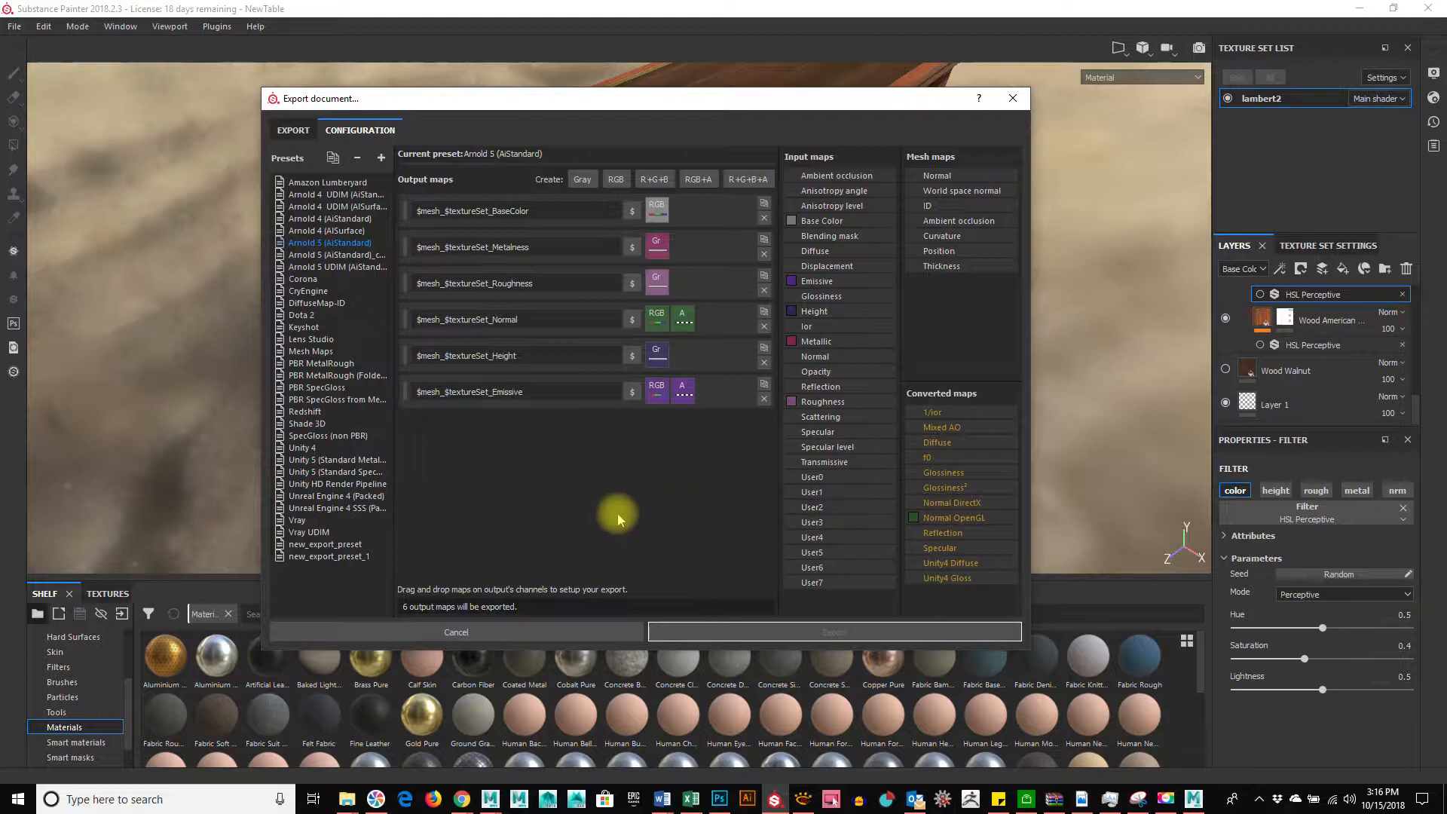
Review the list of textures in the export settings and close the export dialog without exporting
left_click(294, 130)
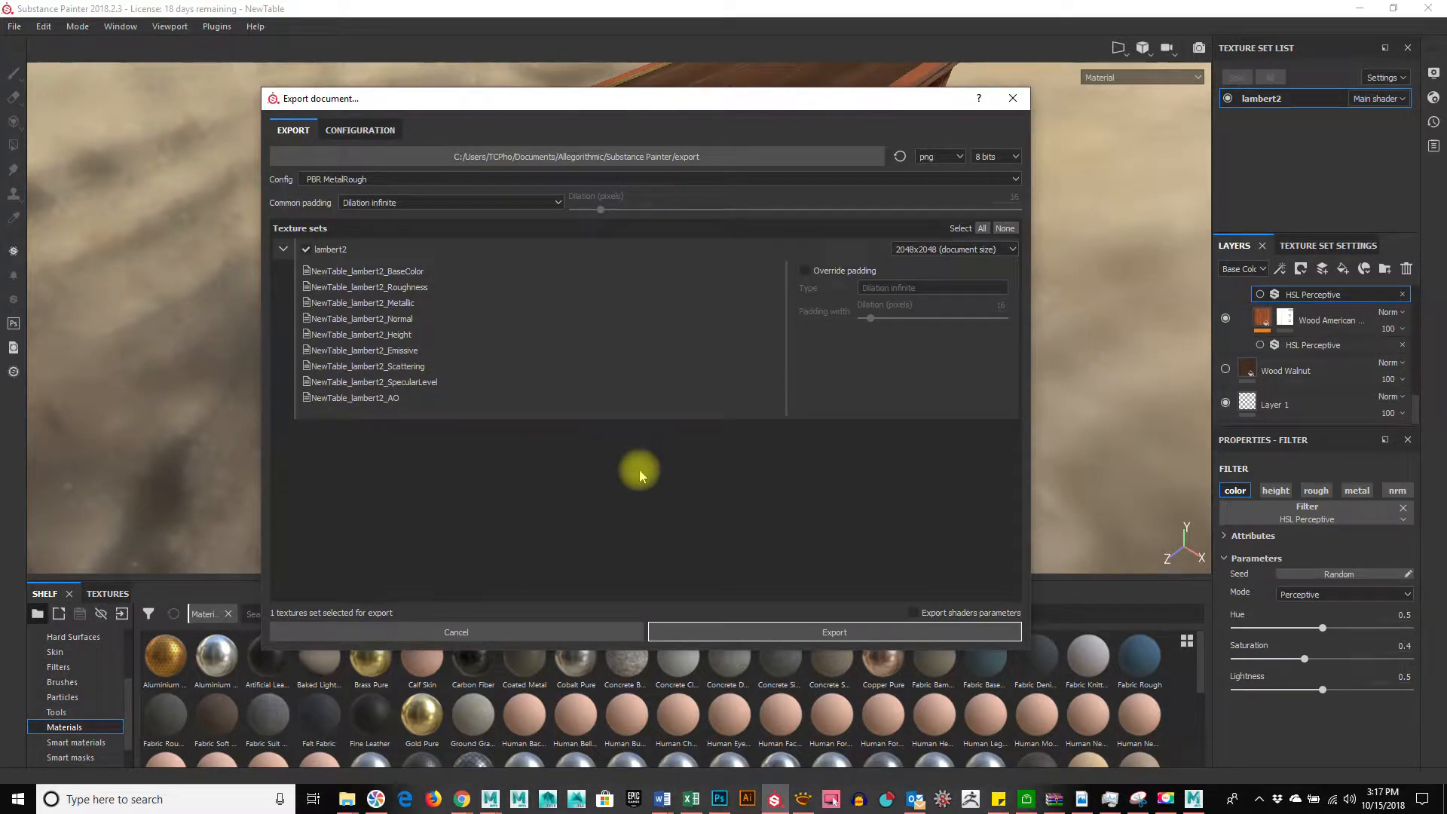
left_click(1013, 98)
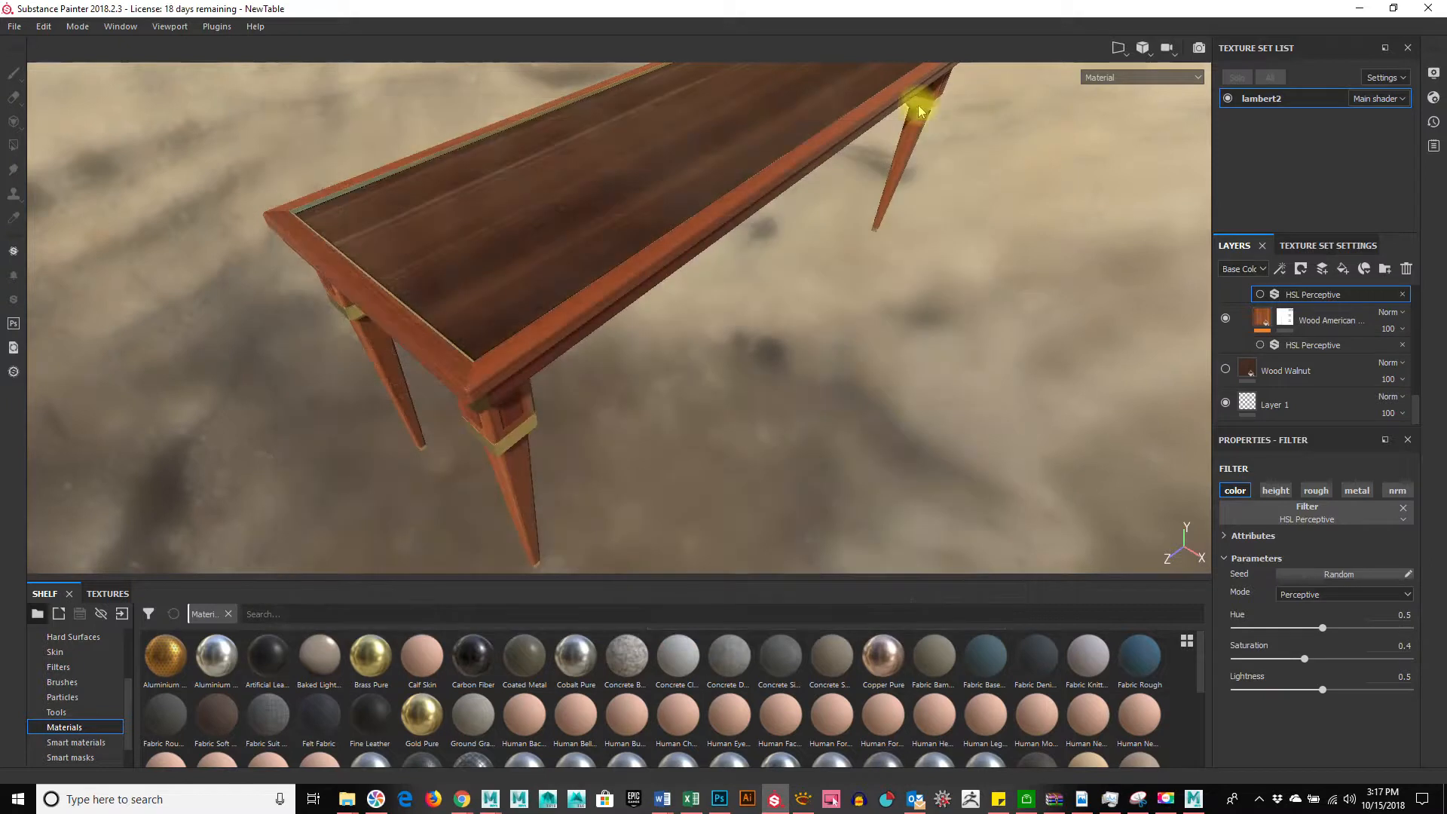
Start a new project and choose the Roboto_LV1 mesh from the scenes folder of the Ohlone-_Texture_for_3D project as its file
left_click(14, 27)
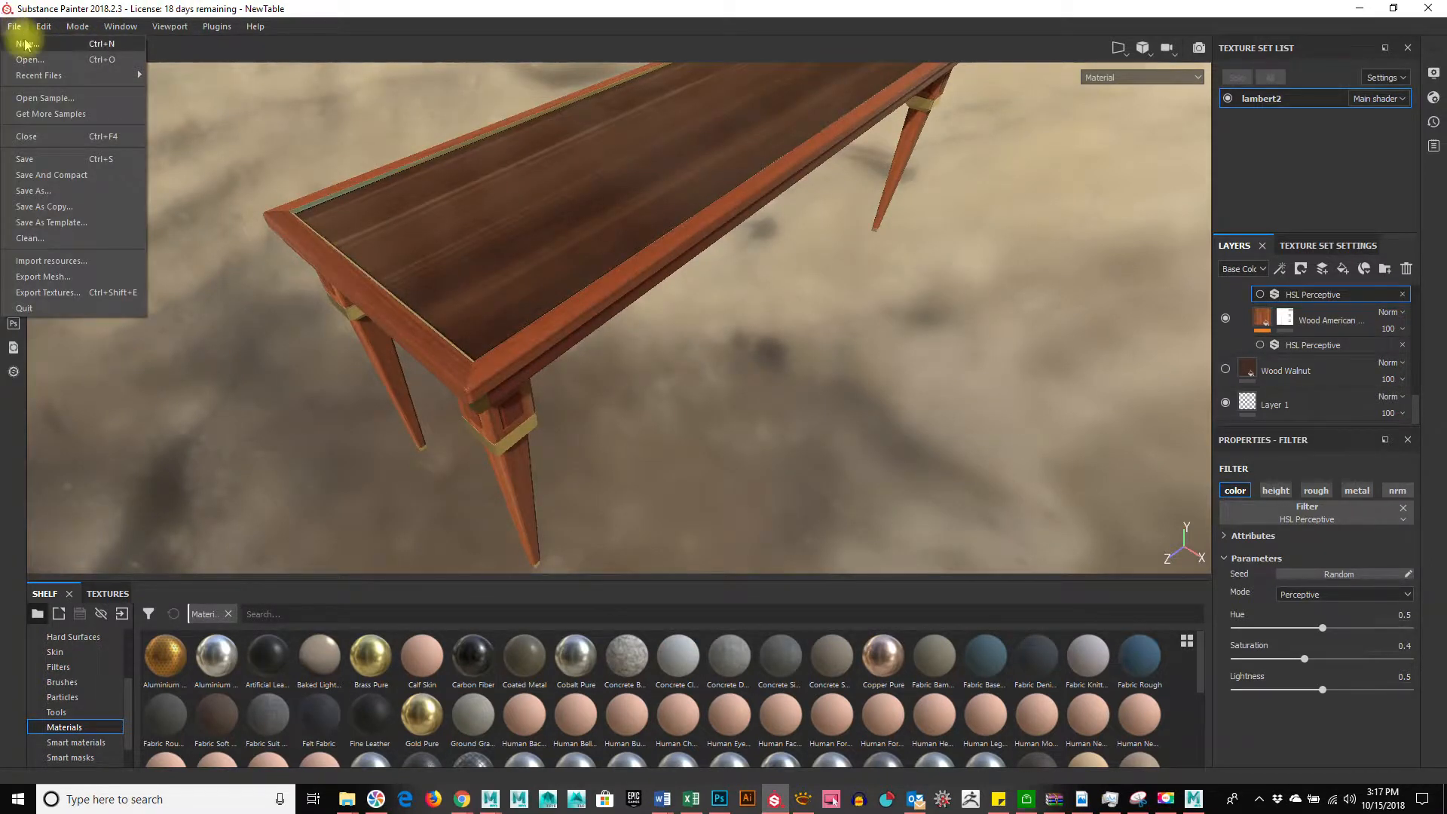
left_click(23, 44)
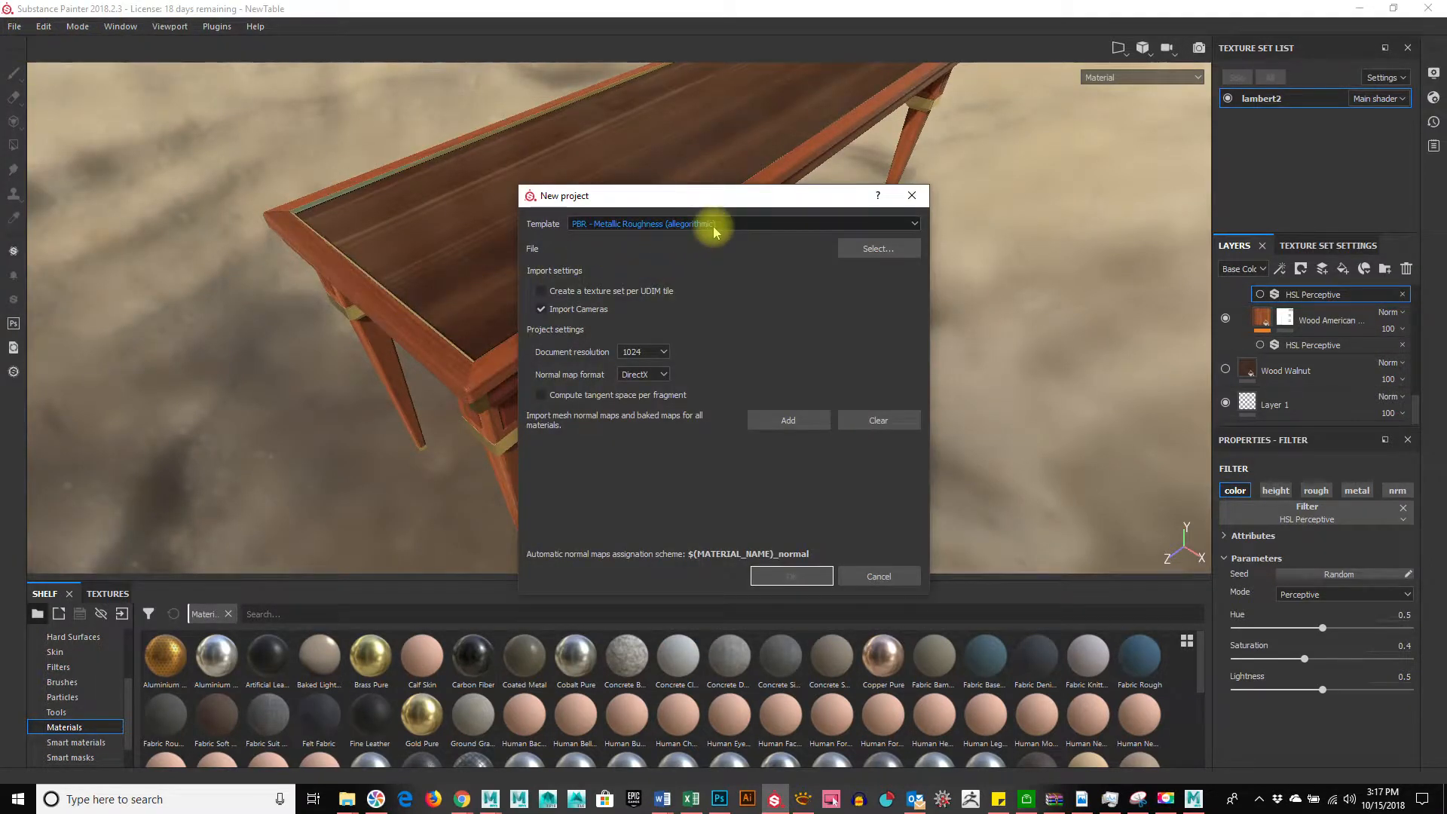
left_click(872, 252)
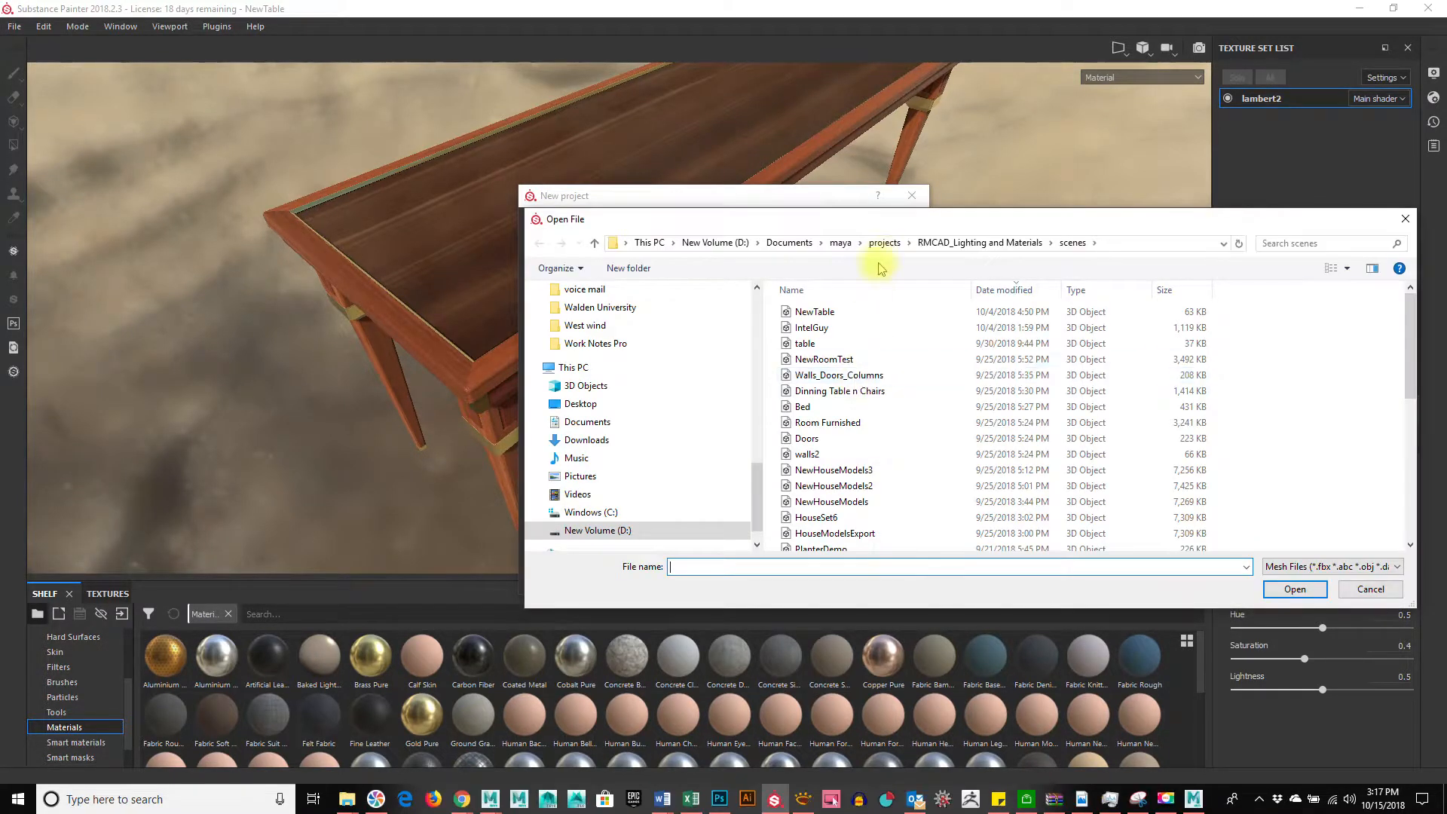
left_click_drag(1077, 214, 963, 204)
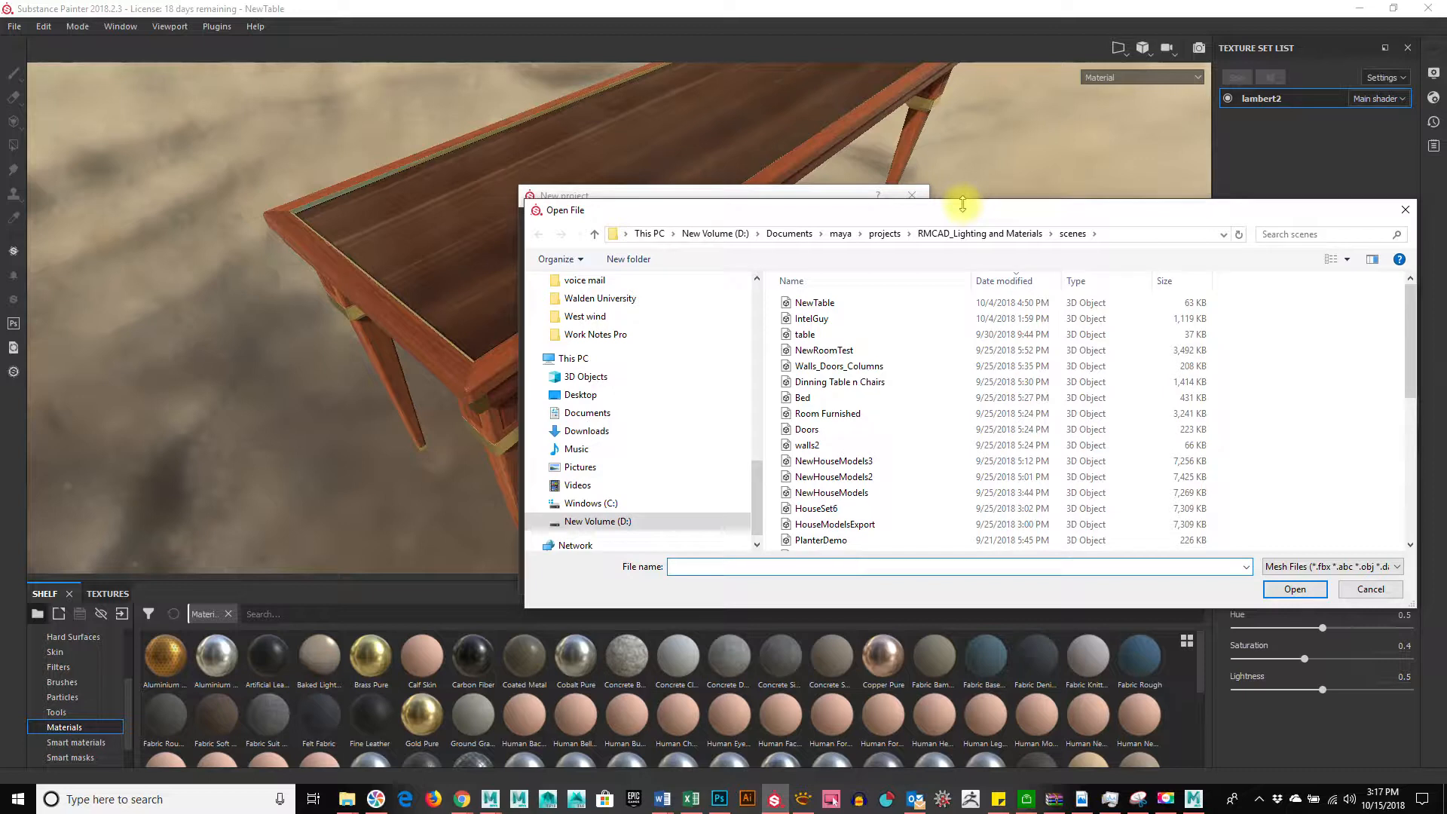
left_click(884, 233)
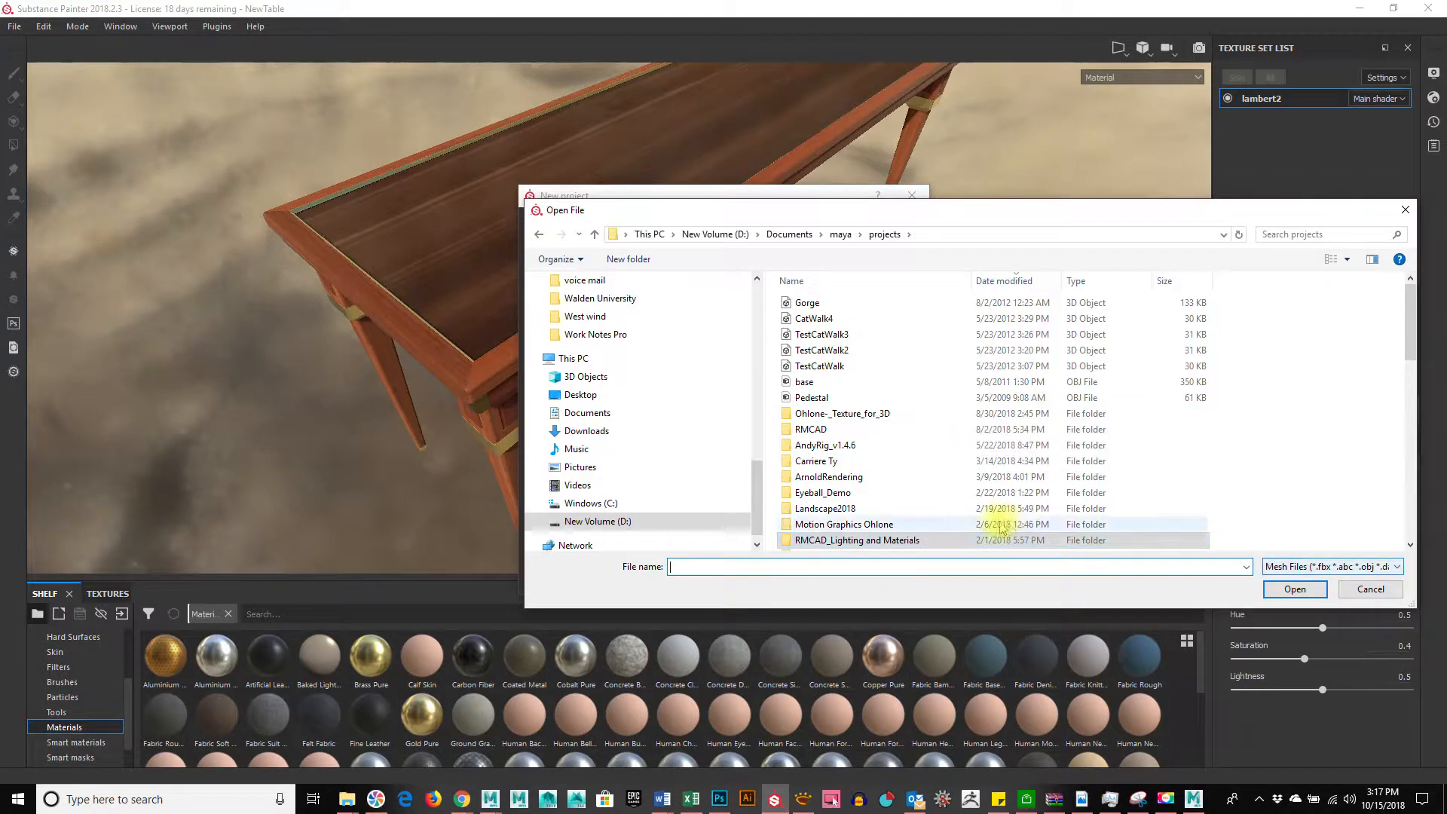
double_click(858, 414)
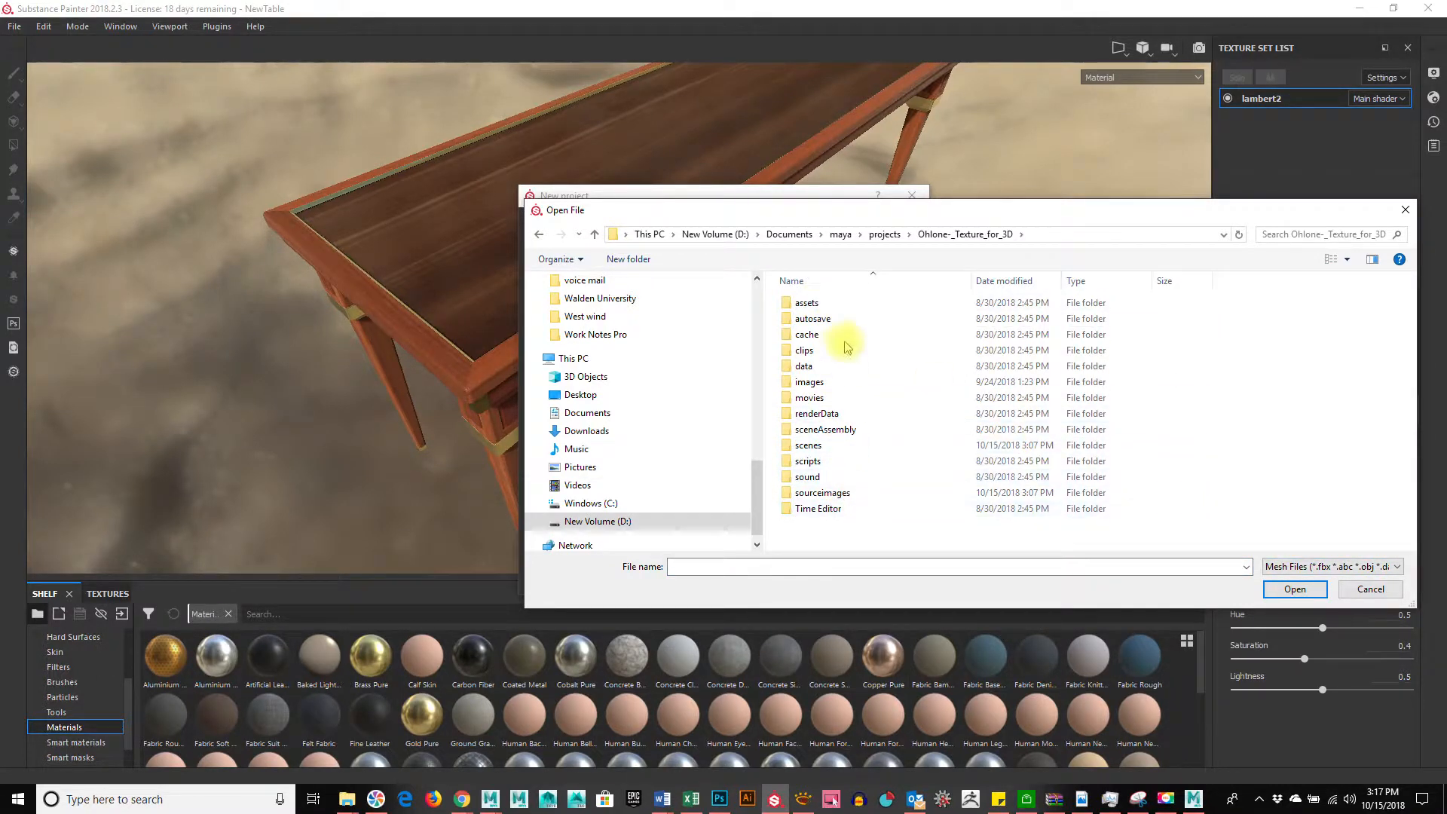
double_click(832, 449)
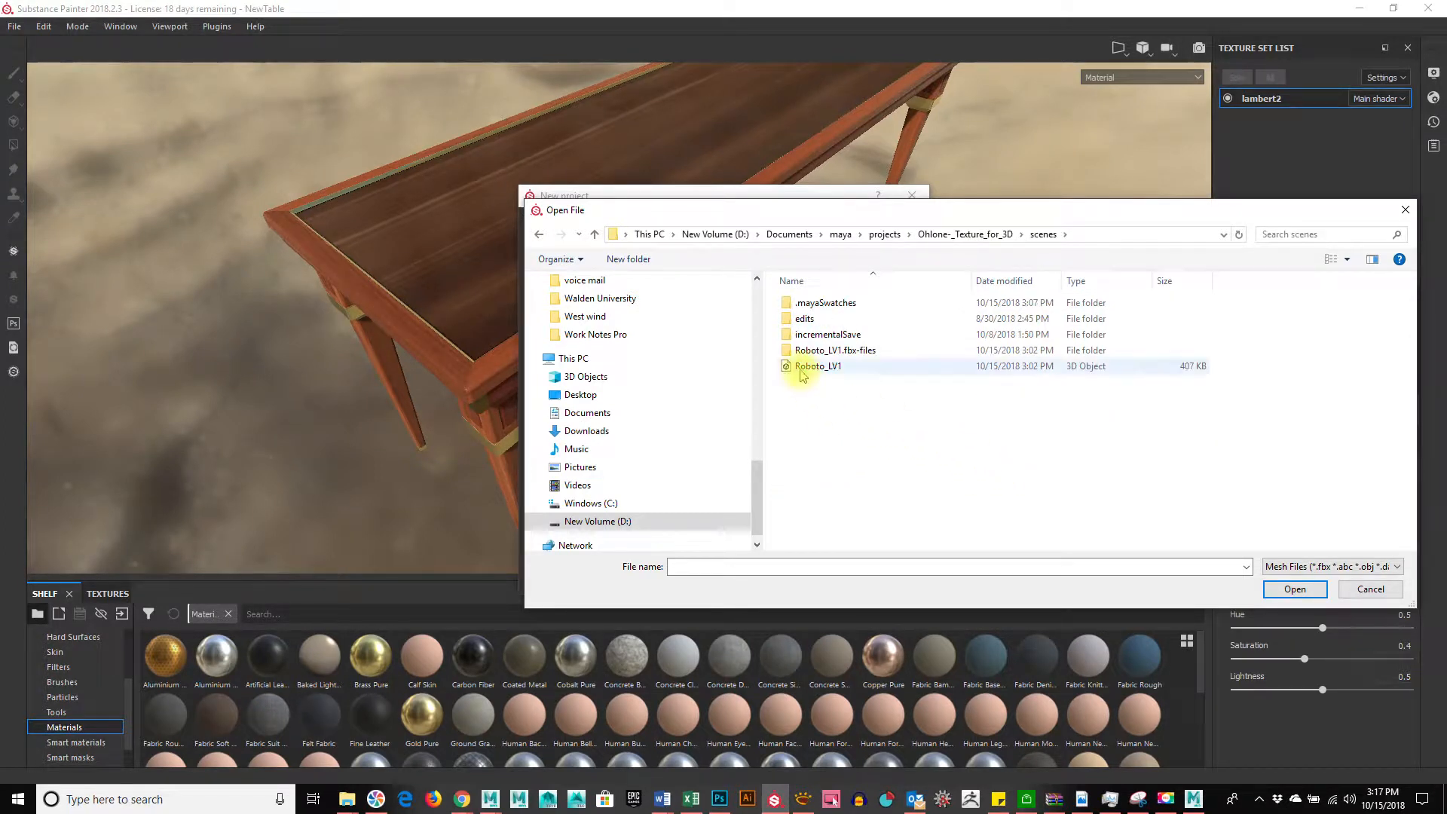
left_click(803, 370)
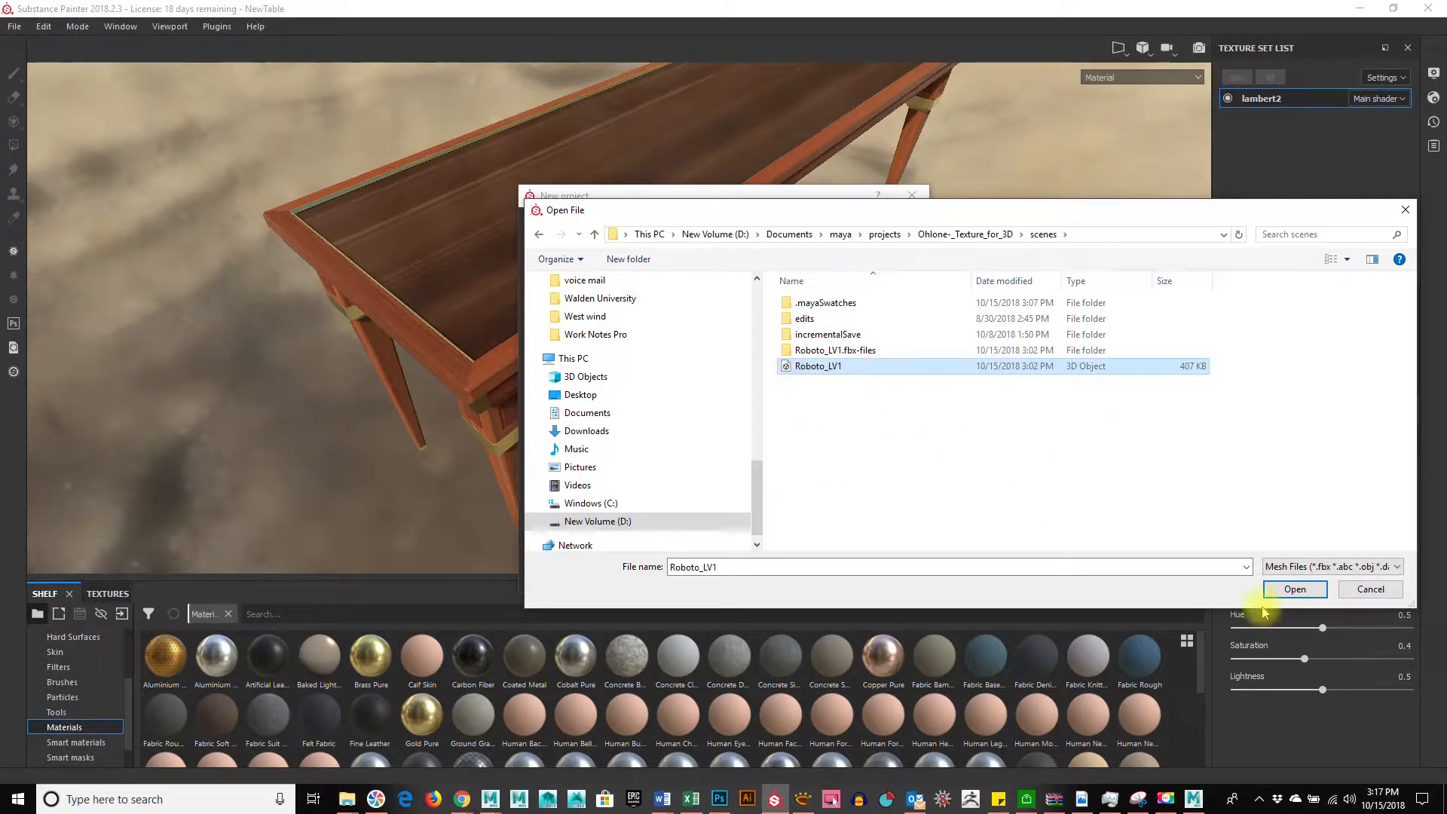
left_click(1292, 589)
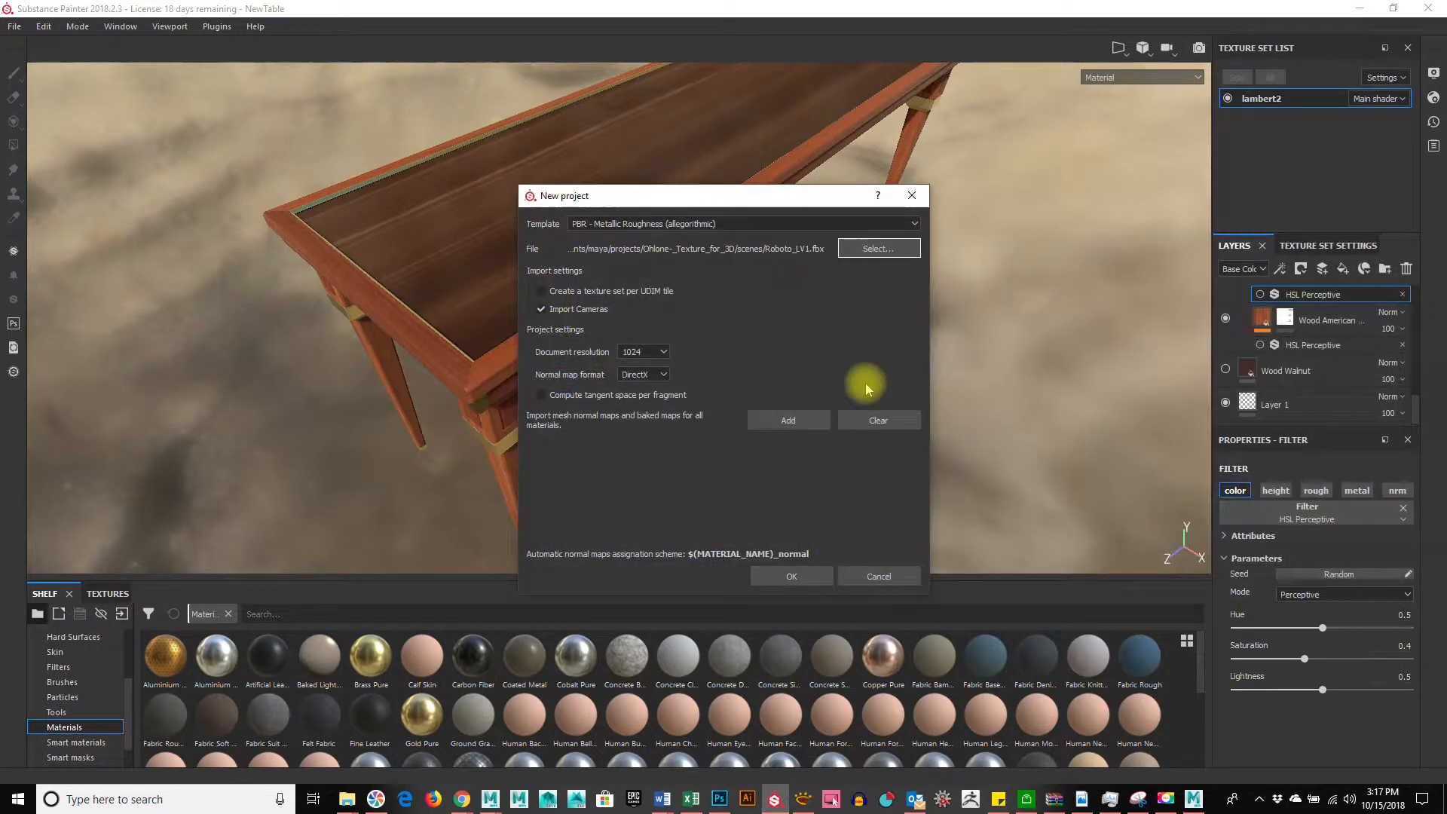
Set the new project's document resolution to 2048 and create the project
left_click(665, 354)
left_click(645, 398)
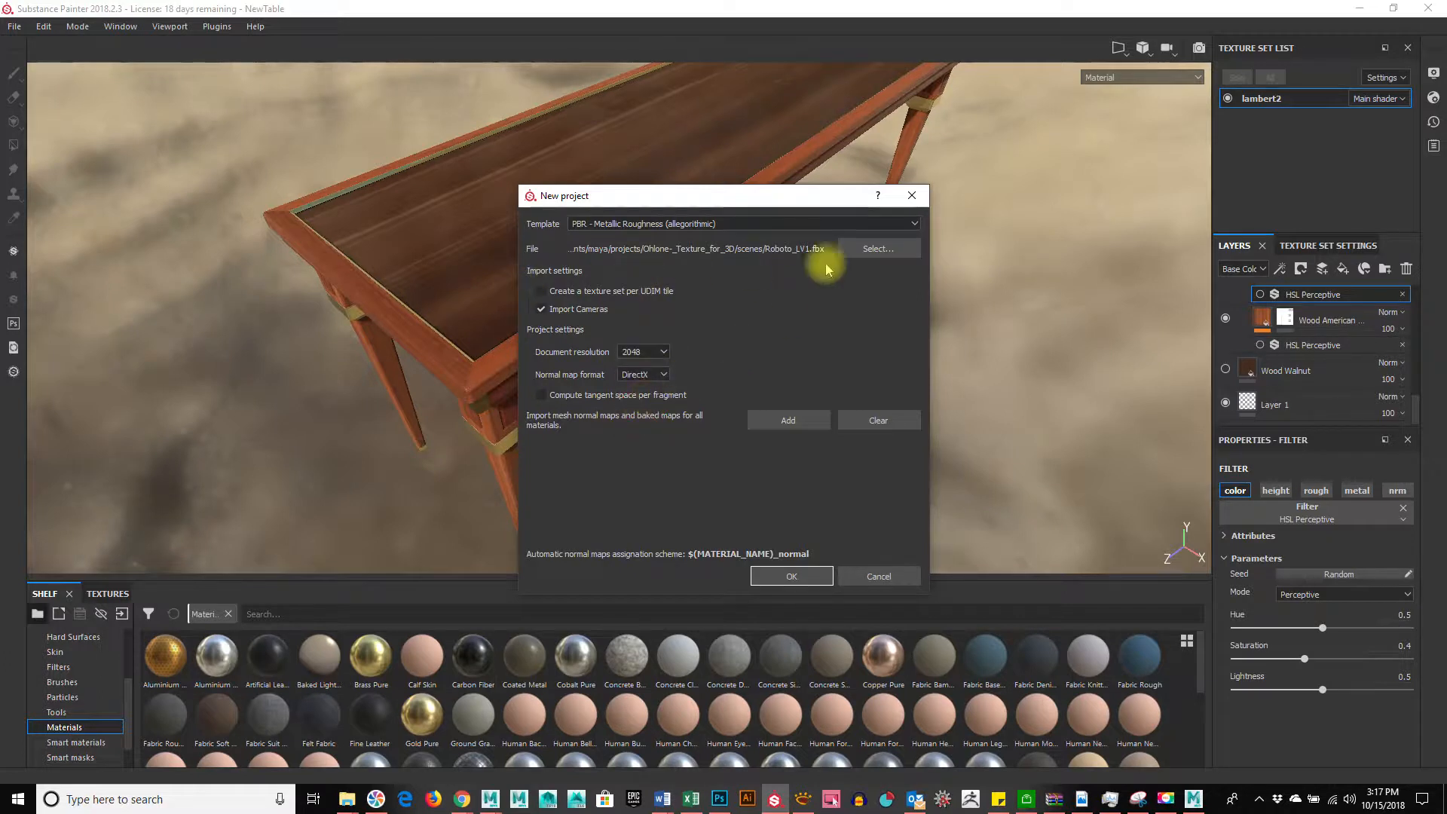
left_click(784, 576)
left_click(686, 420)
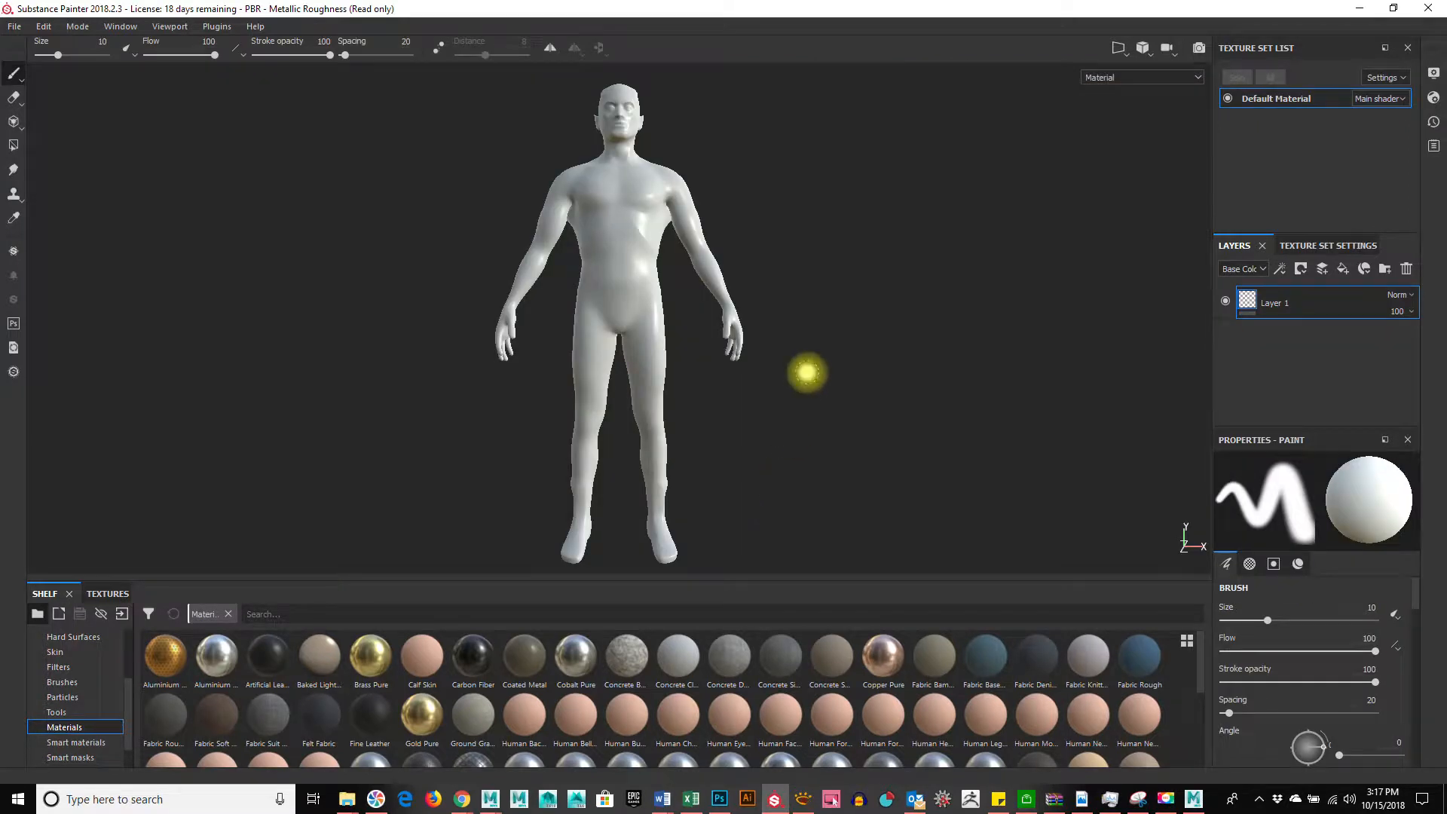
Examine the imported body mesh up close, focusing on the head and upper torso from an angled view
left_click_drag(811, 410, 653, 439, "alt")
right_click_drag(652, 439, 830, 410, "alt")
middle_click_drag(830, 410, 834, 462, "alt")
right_click_drag(641, 433, 825, 445, "alt")
middle_click_drag(740, 408, 799, 497, "alt")
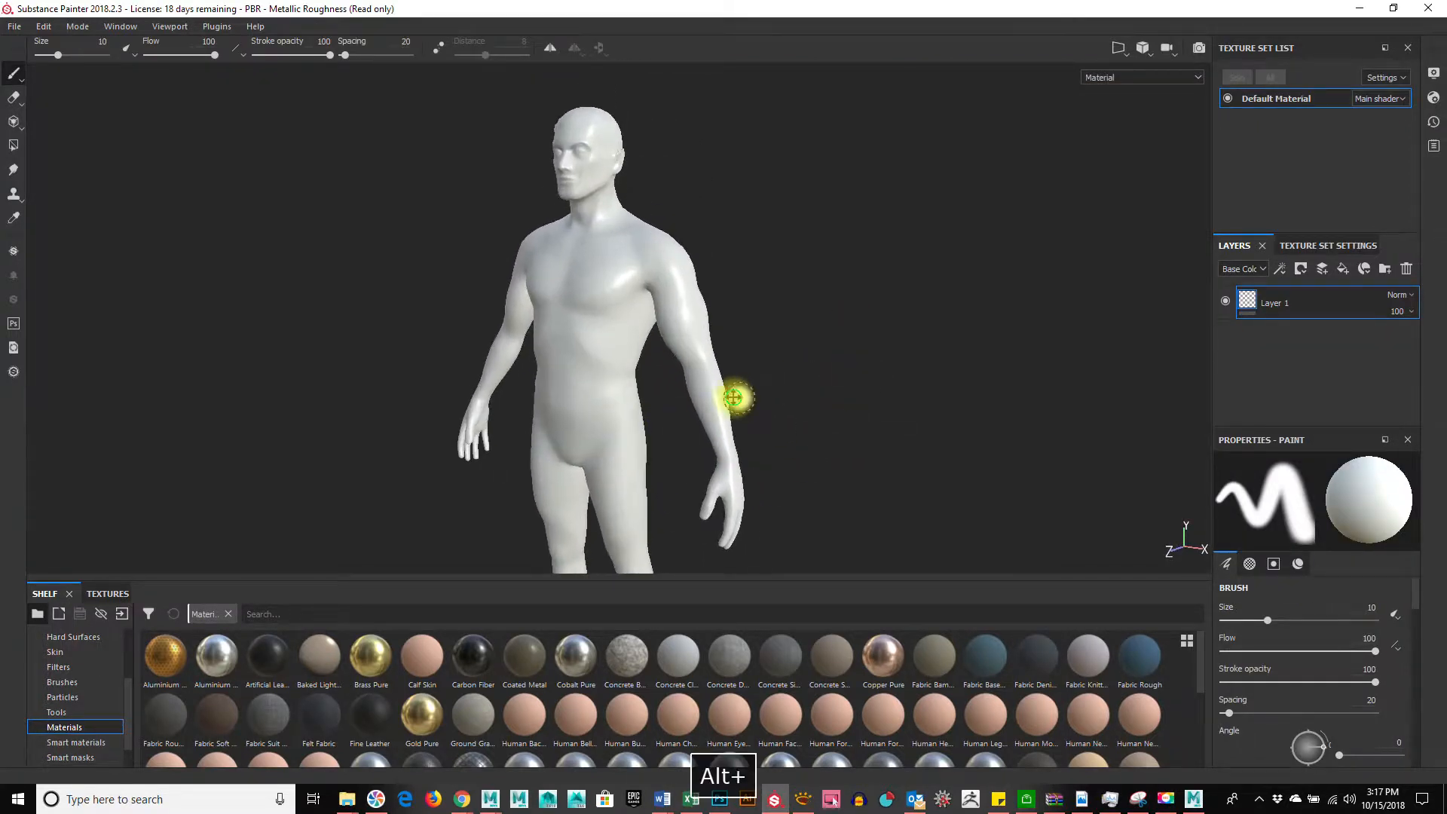
right_click_drag(623, 449, 954, 458, "alt")
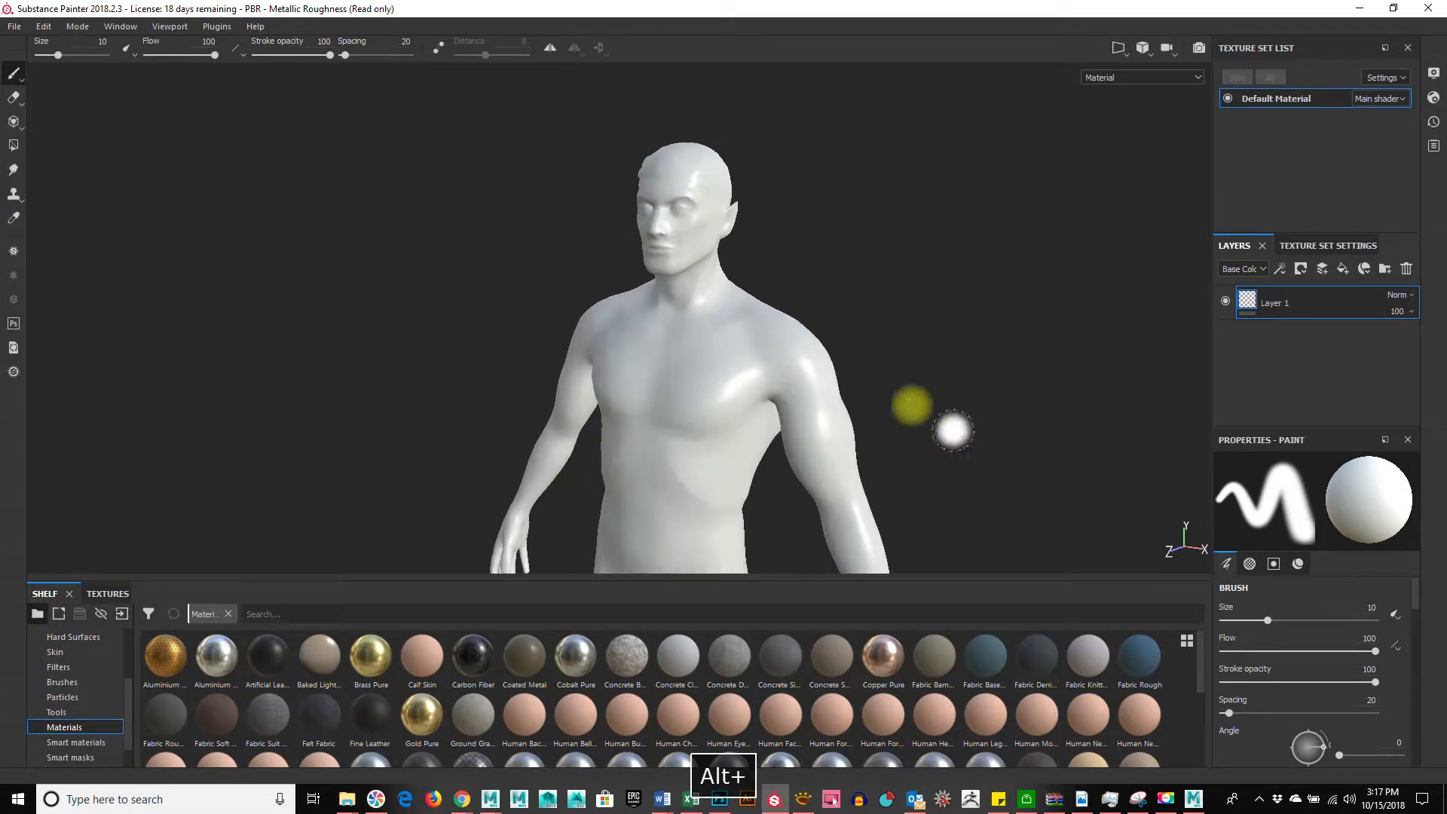
middle_click_drag(884, 406, 805, 452, "alt")
right_click_drag(619, 417, 844, 396, "alt")
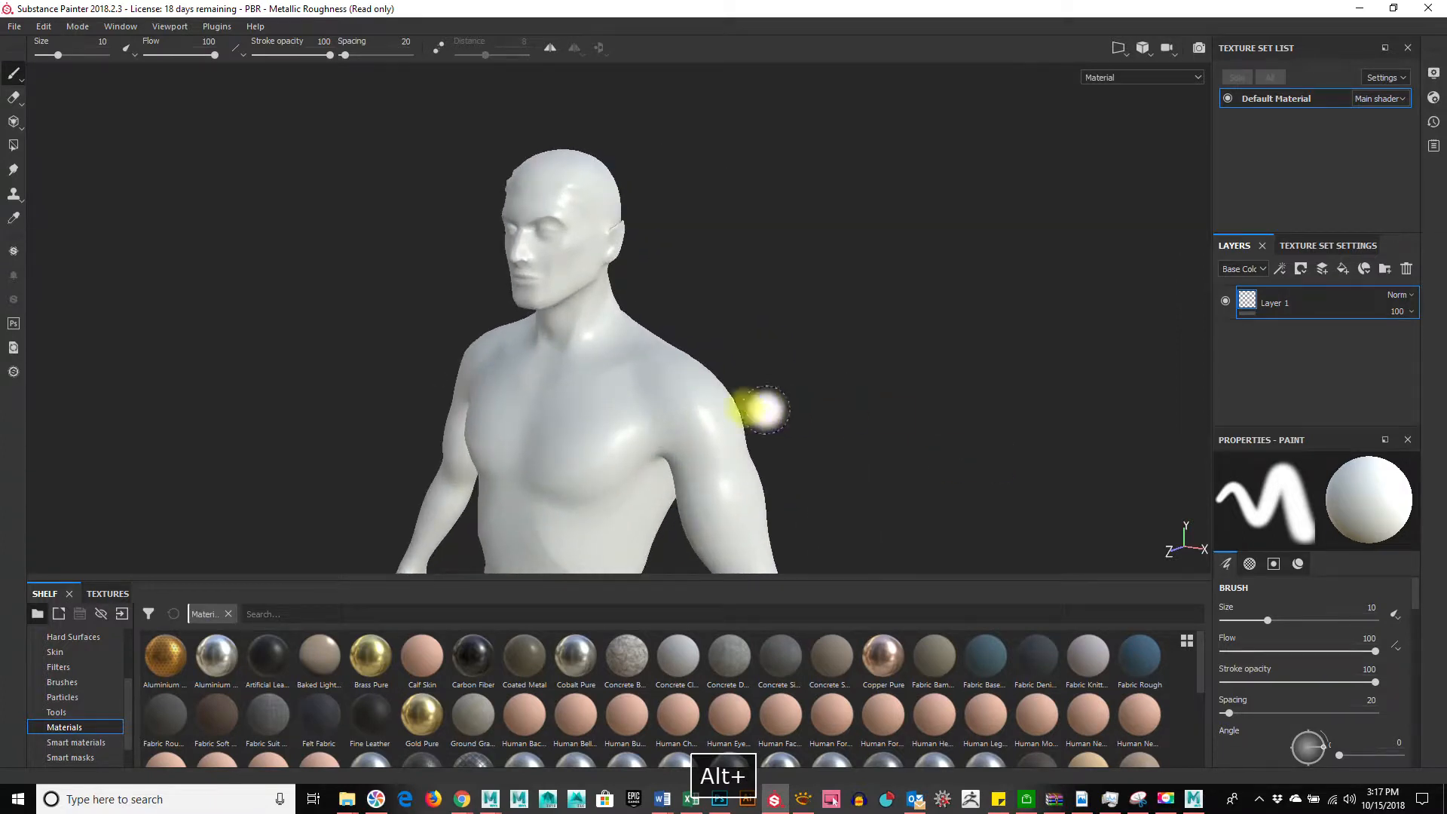
middle_click_drag(765, 409, 838, 398, "alt")
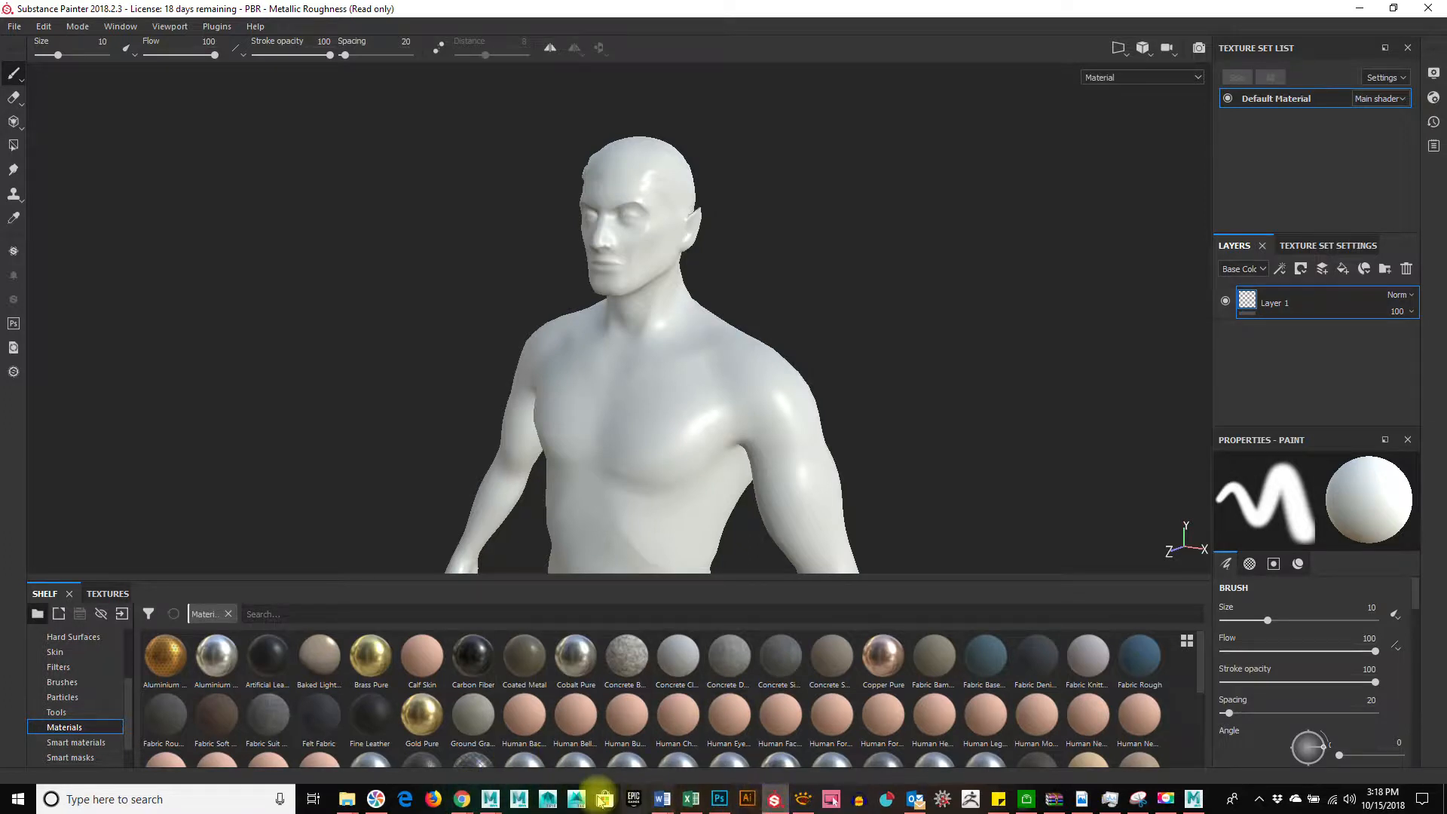
Switch to Mudbox, select the humanBody mesh and set it to its highest subdivision level, 5
left_click(1193, 799)
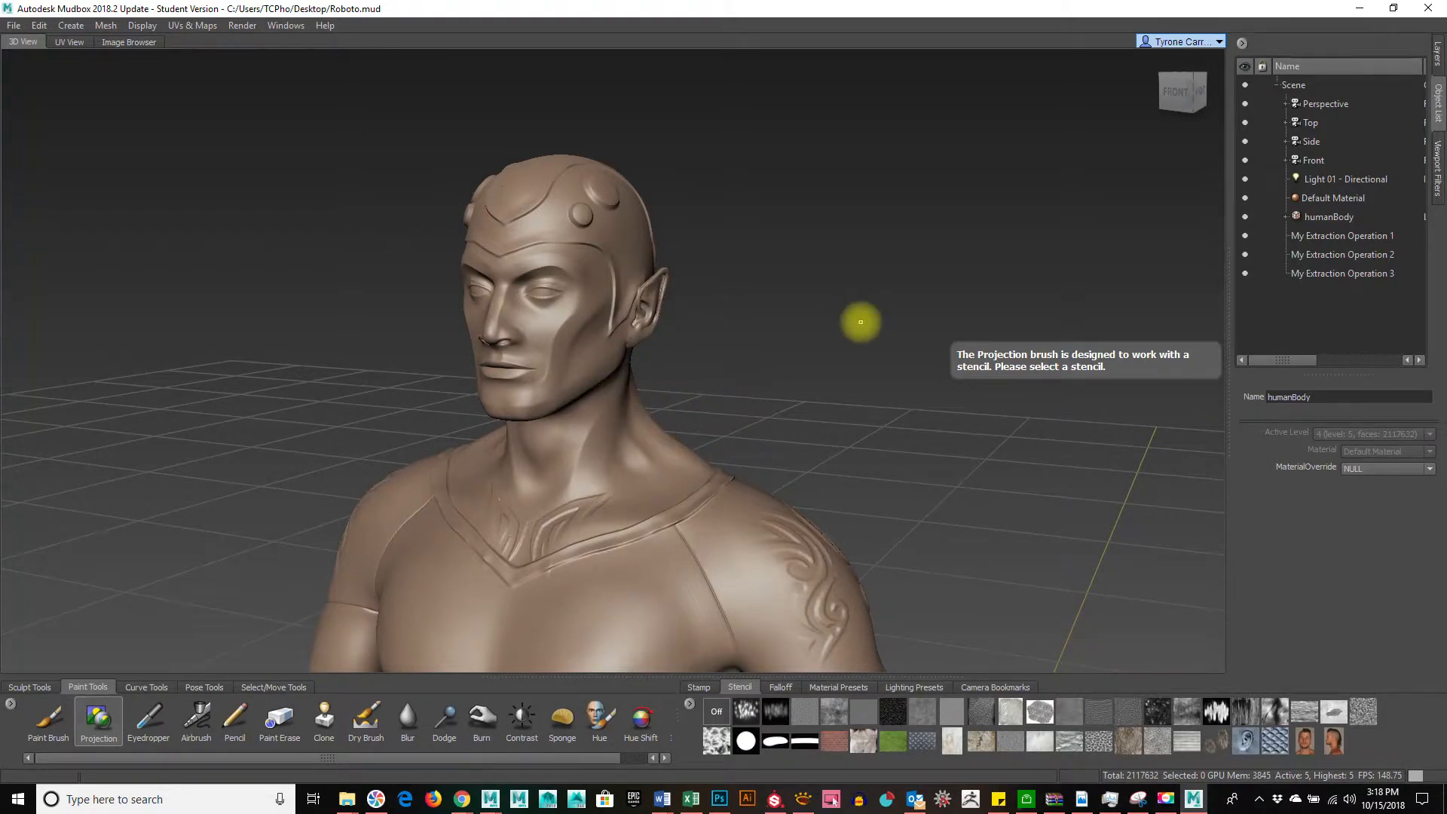
left_click(1330, 217)
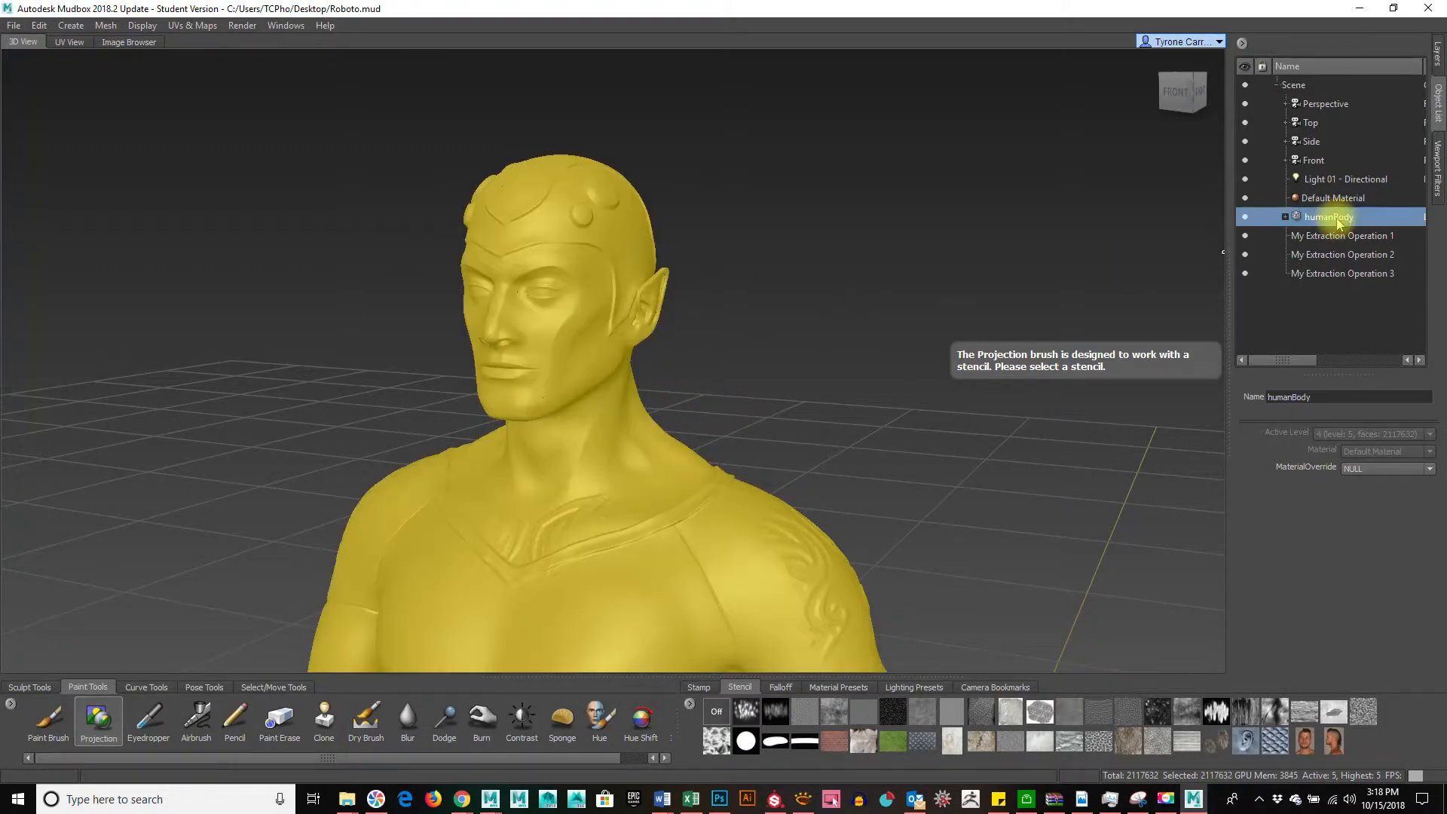
key("Page_Up")
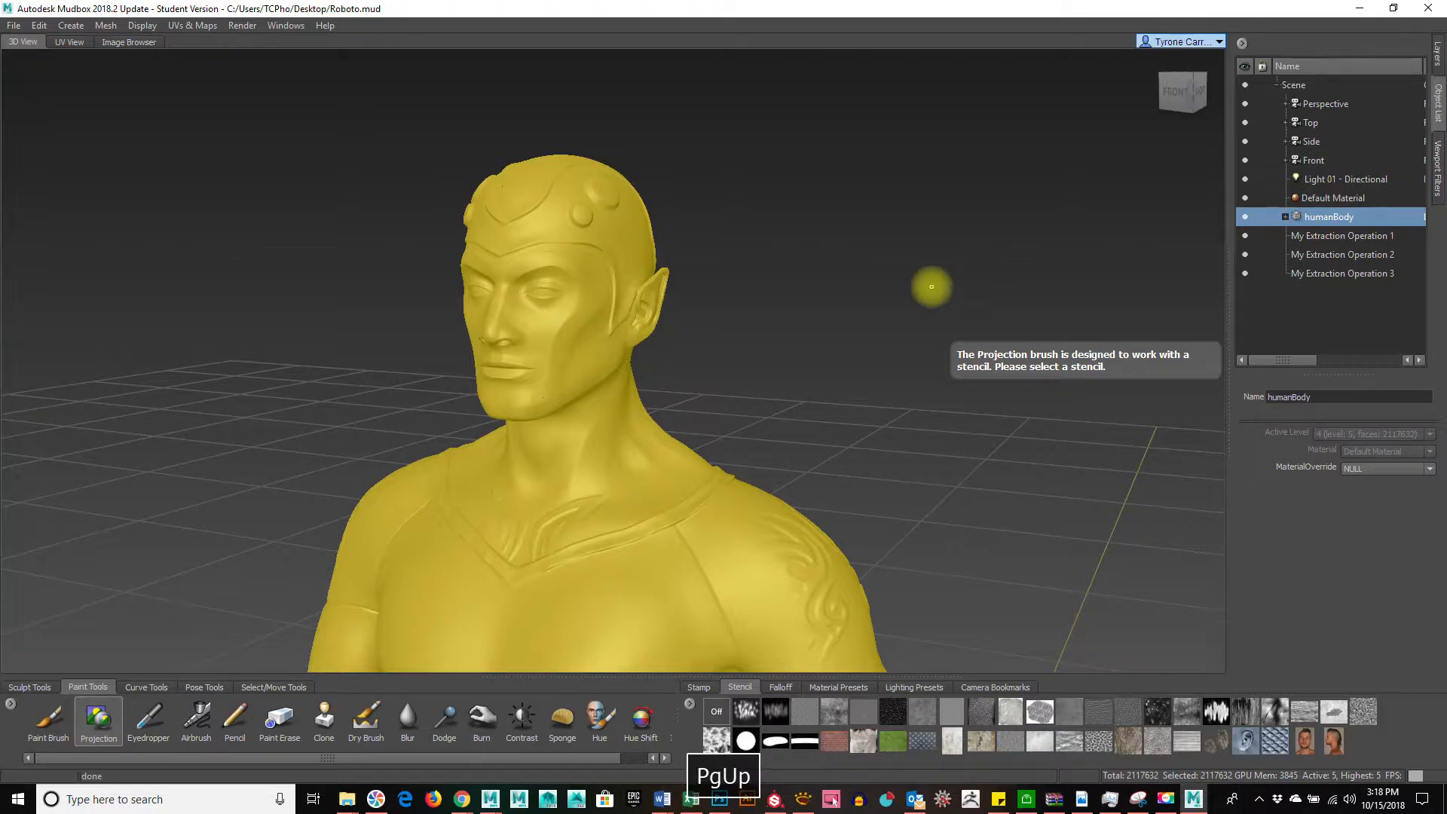
key("Page_Down")
key("Page_Up")
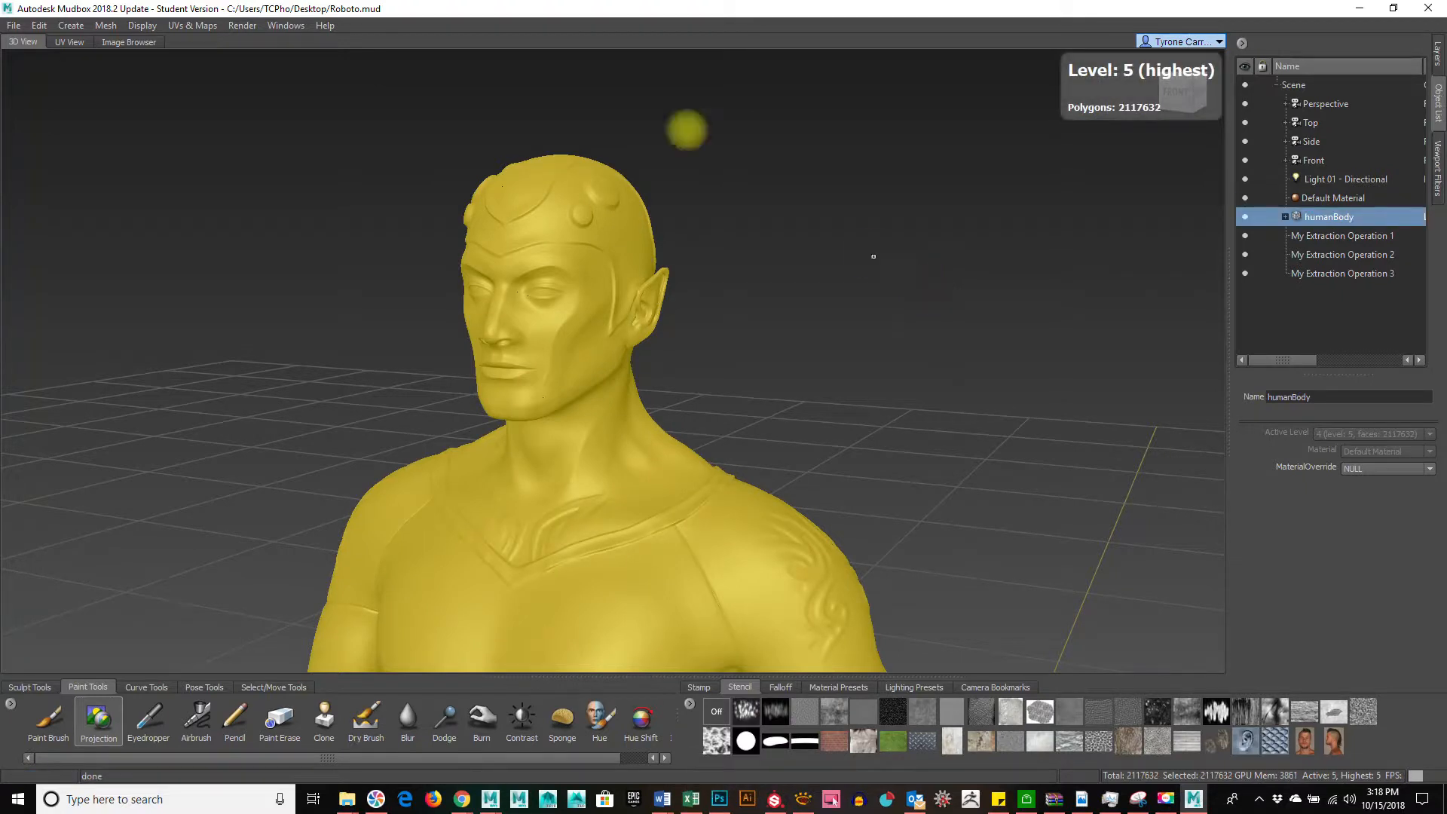
Export the selected body as the FBX file Roboto_LV5 in the Ohlone-_Texture_for_3D scenes folder, copying the folder path before saving
left_click(13, 26)
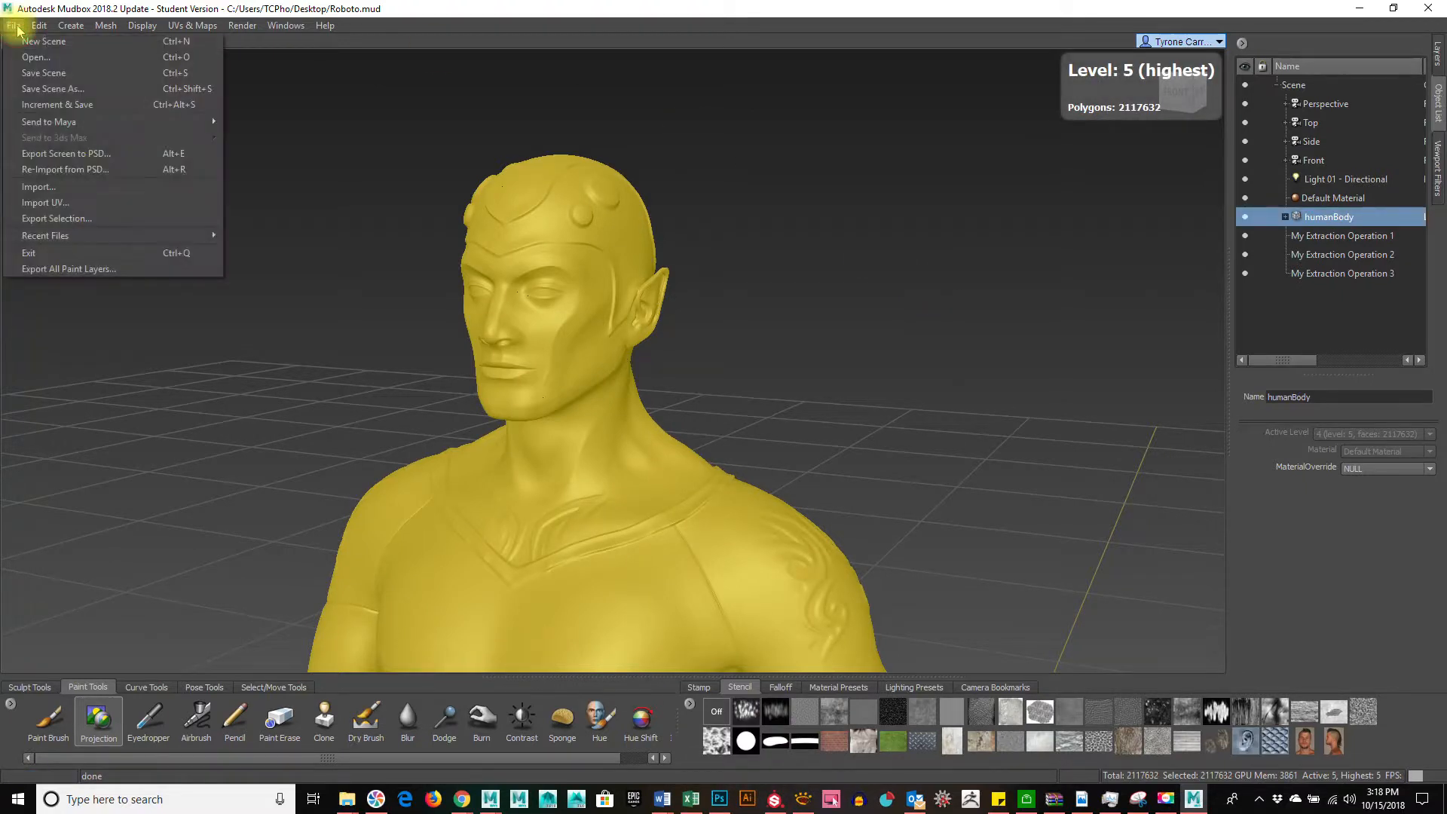
left_click(65, 217)
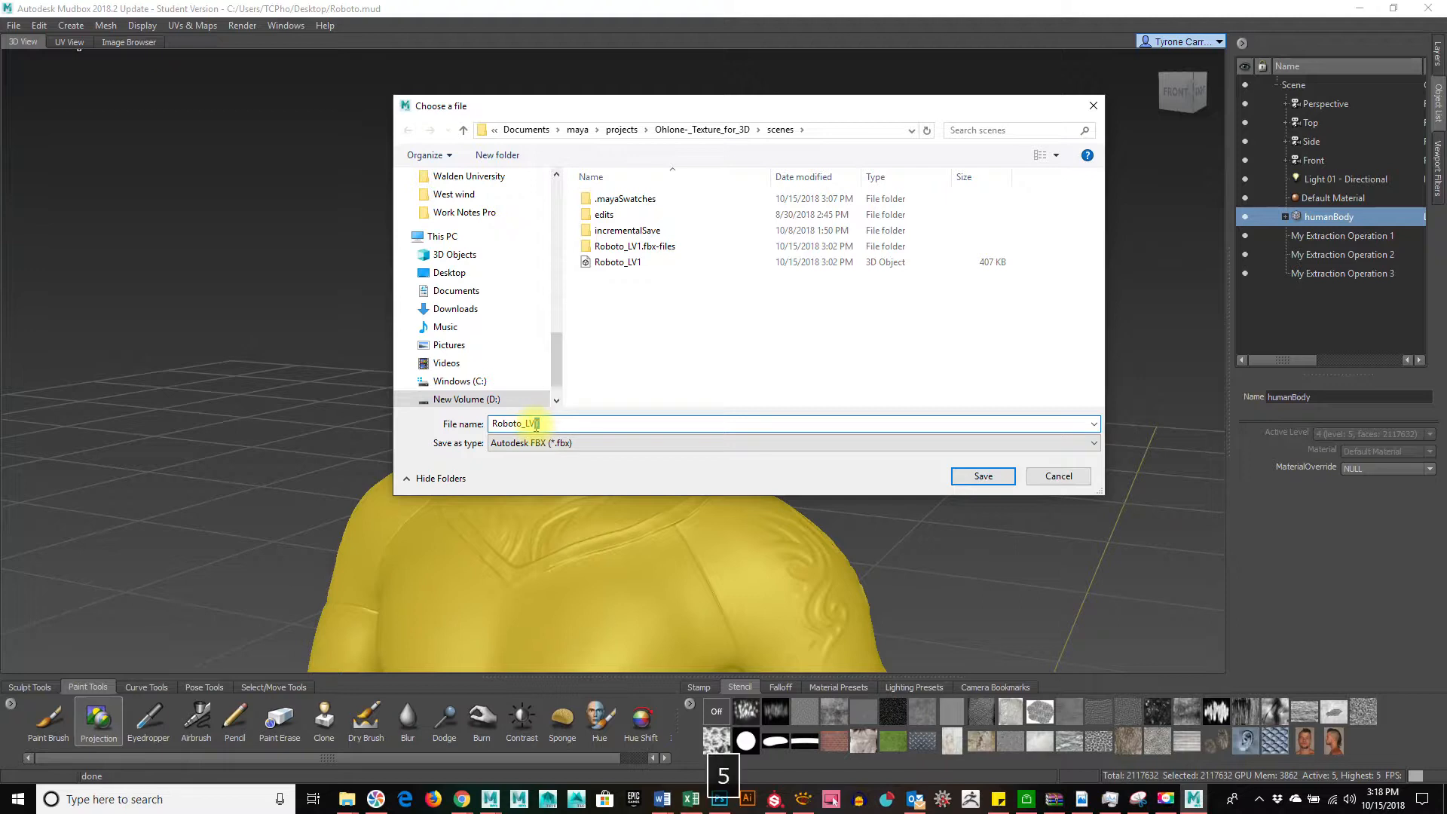
left_click(828, 125)
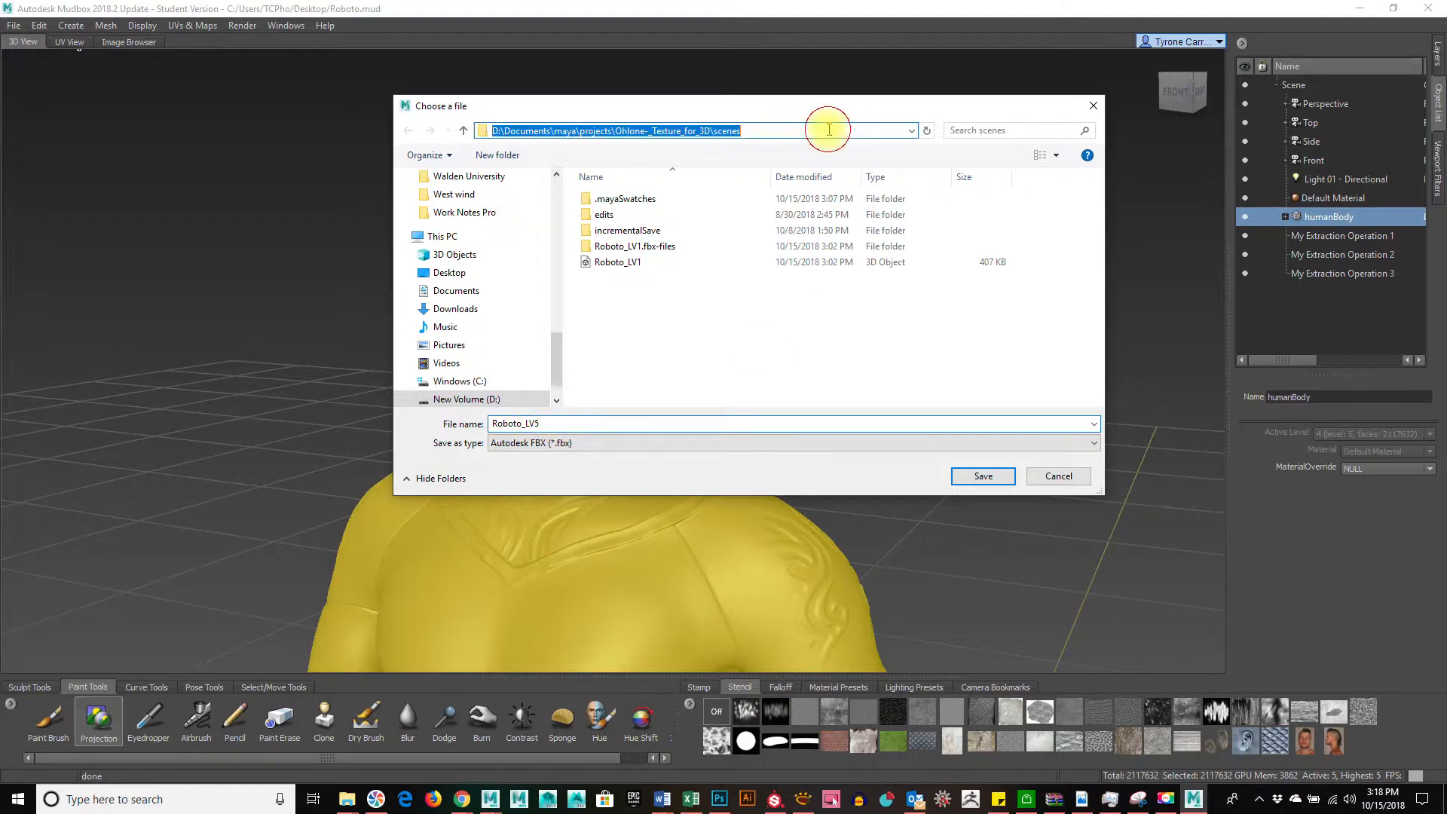
right_click(721, 128)
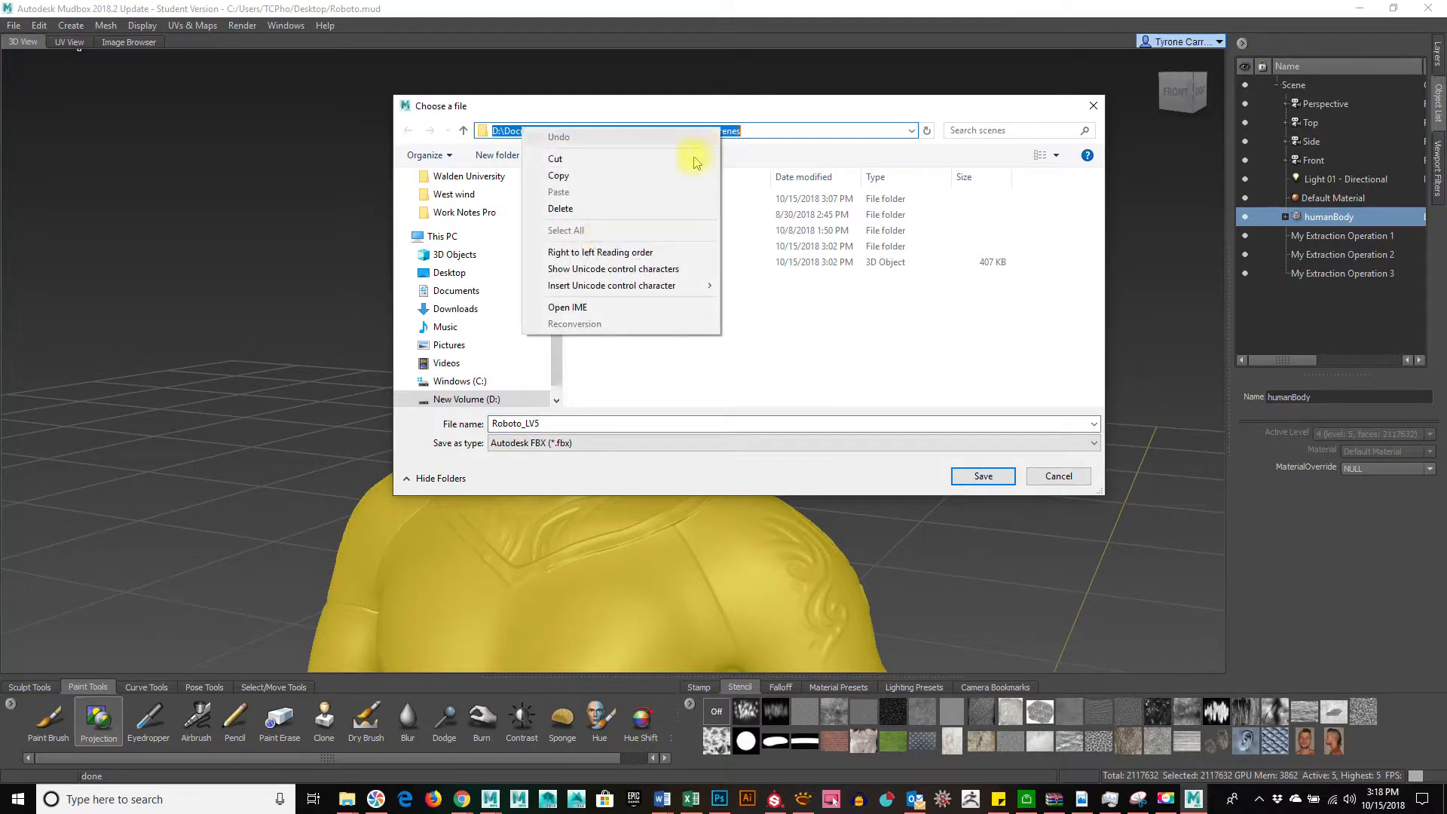
left_click(663, 180)
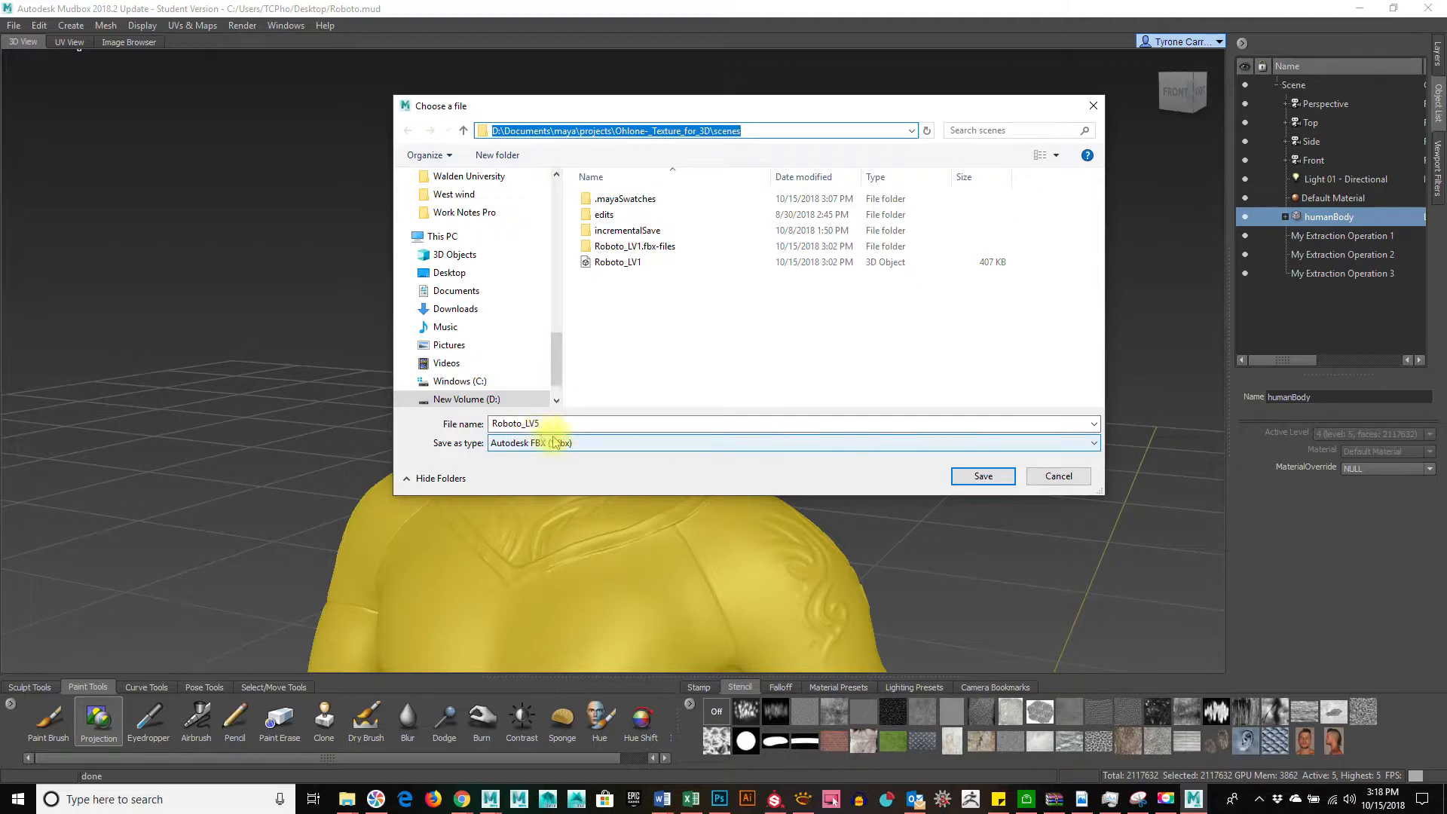
left_click(977, 476)
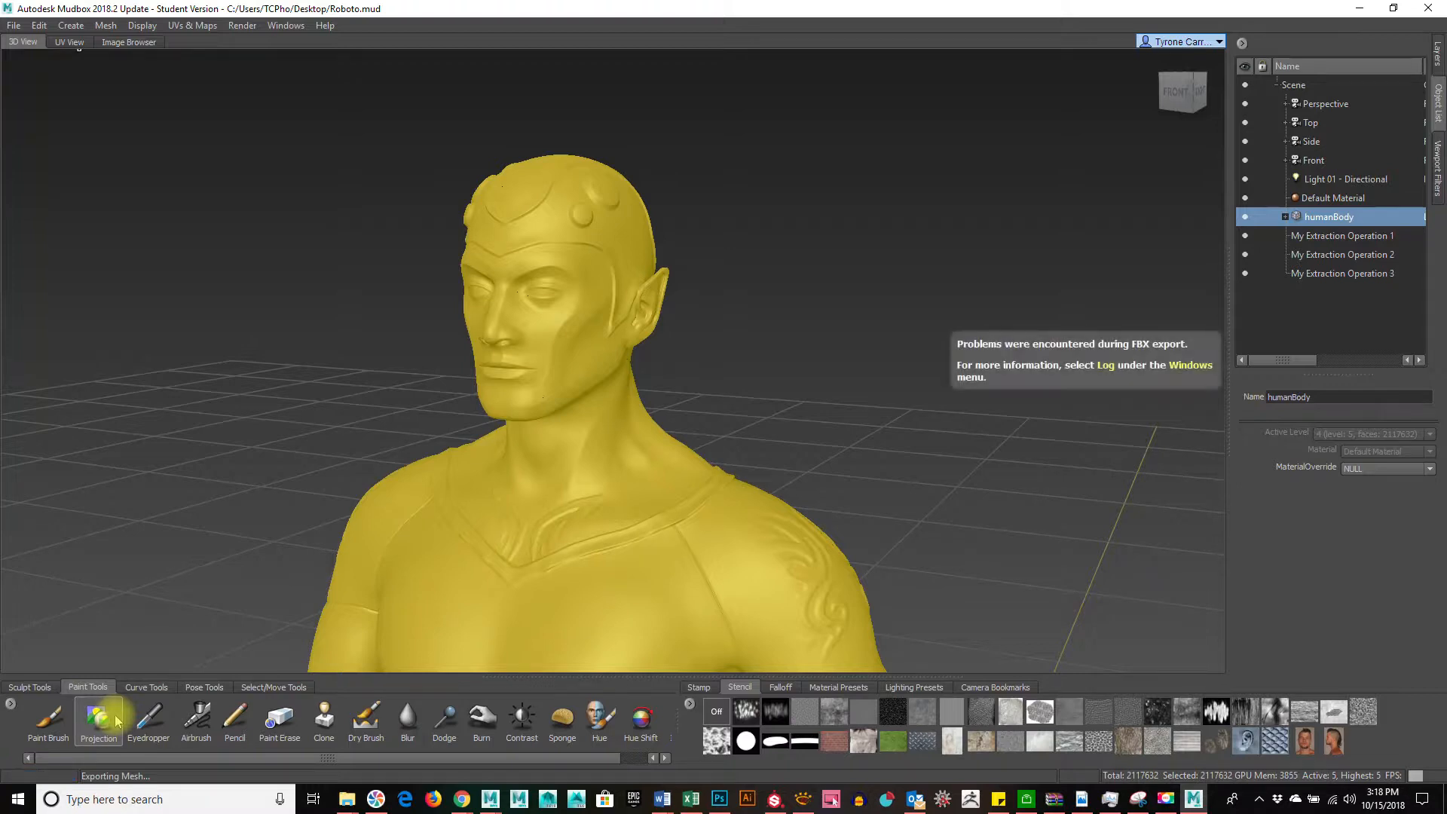
Switch back to Substance Painter and open the mesh map baking settings for the Default Material texture set
left_click(1359, 7)
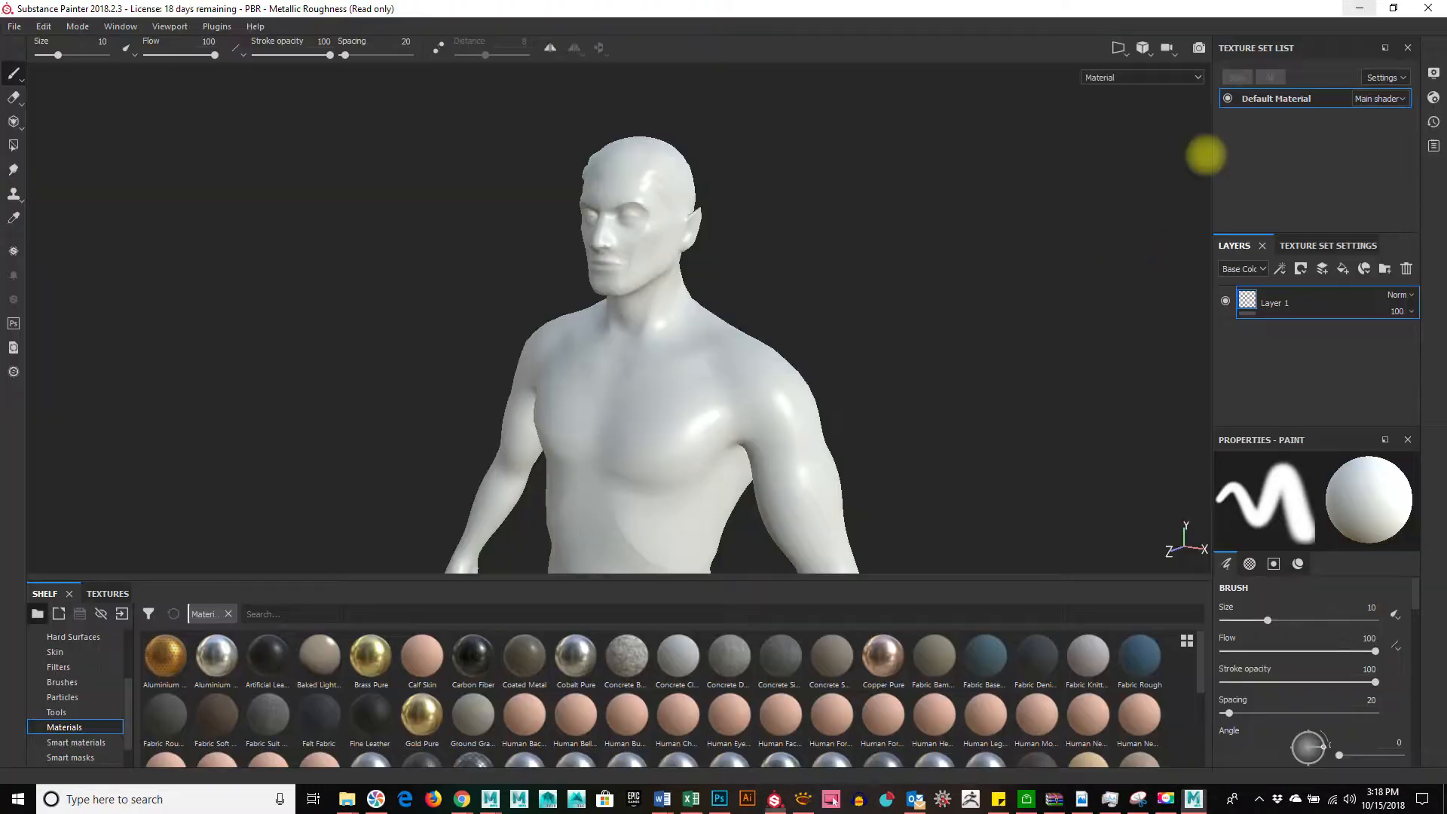
scroll(727, 341, "down", 2)
scroll(727, 341, "up", 4)
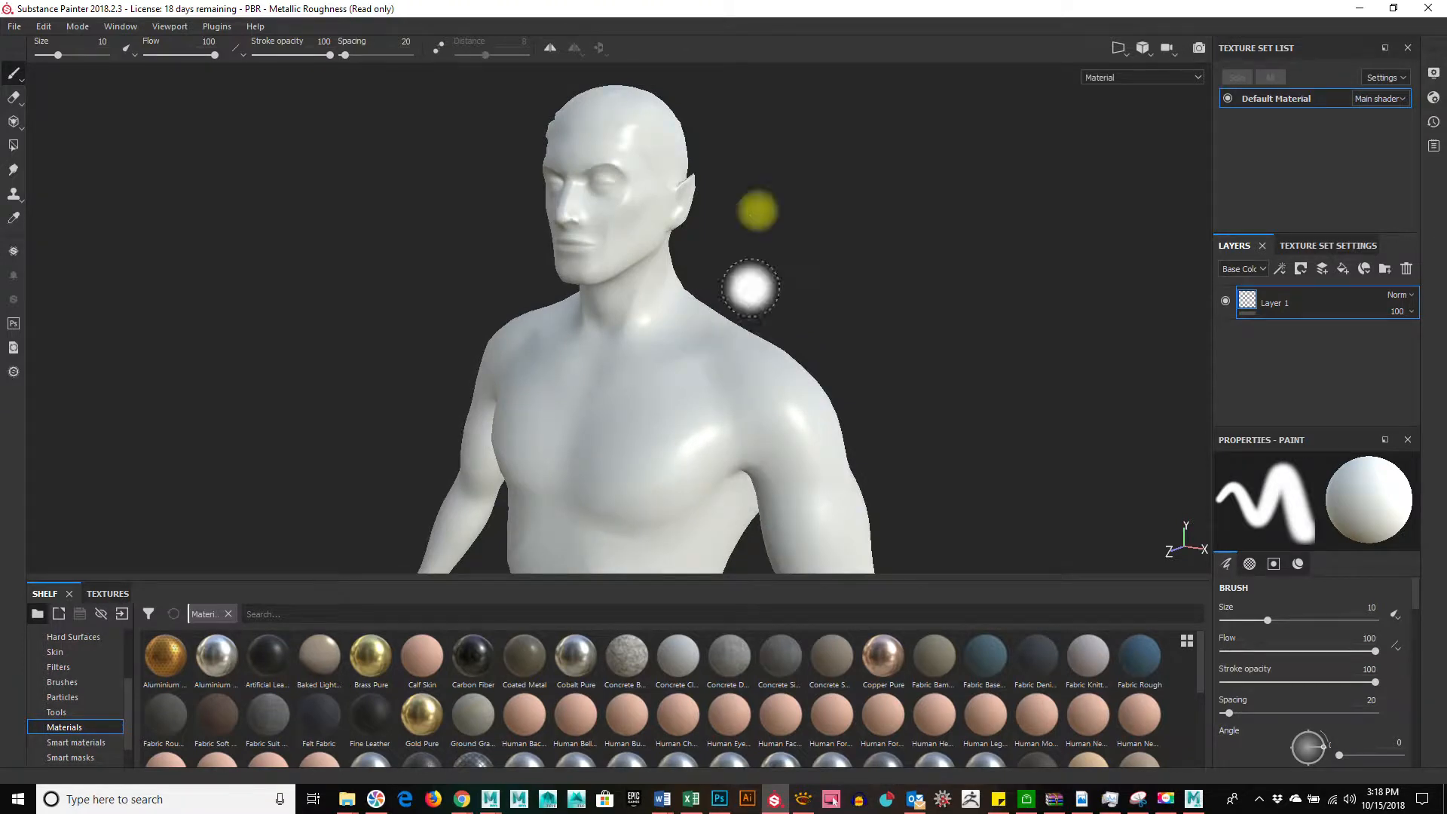
left_click(1341, 248)
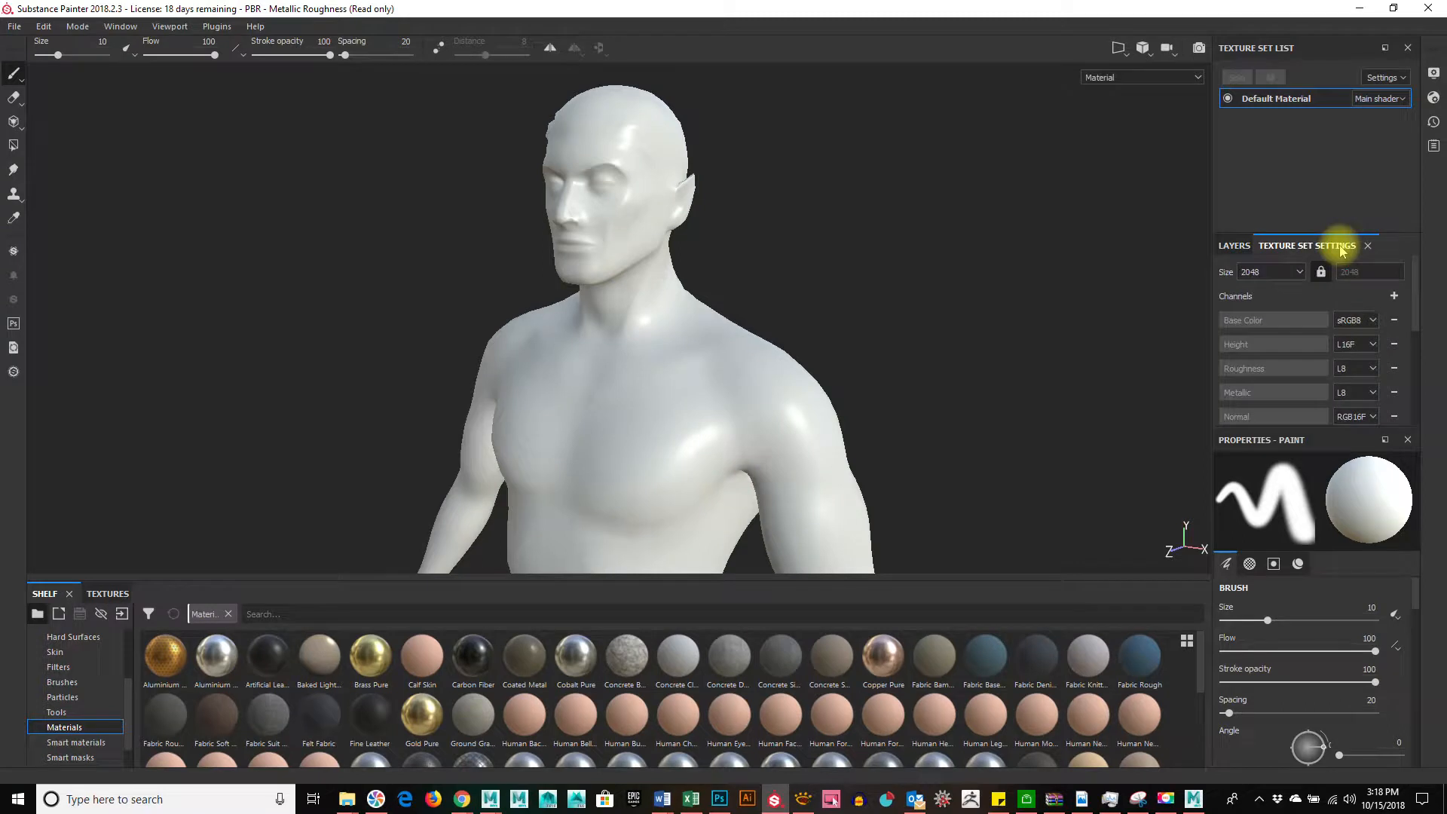
left_click_drag(1417, 279, 1419, 359)
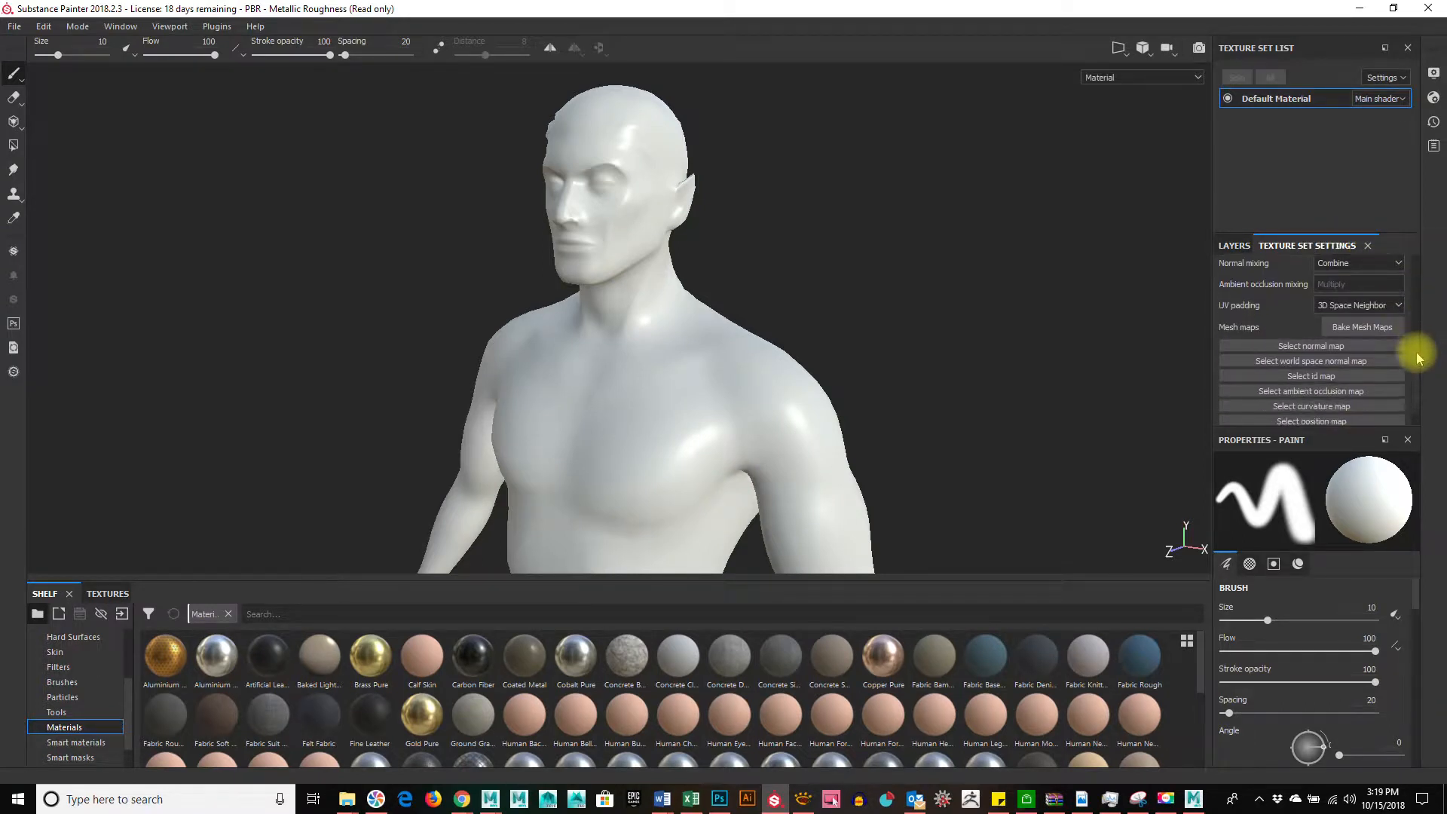
left_click(1336, 326)
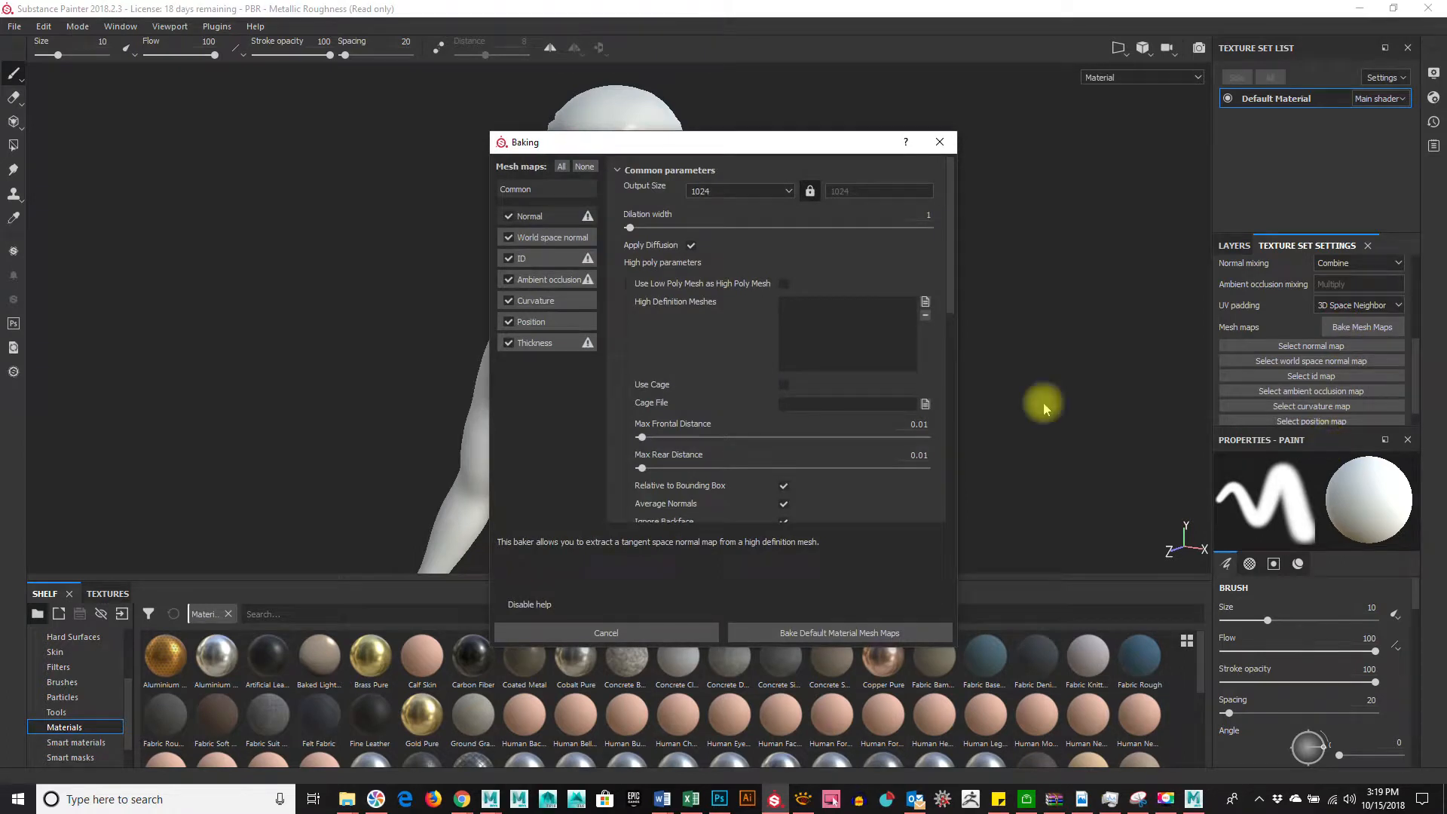
Restrict the bake to the Normal, Ambient occlusion and Curvature mesh maps
left_click(584, 167)
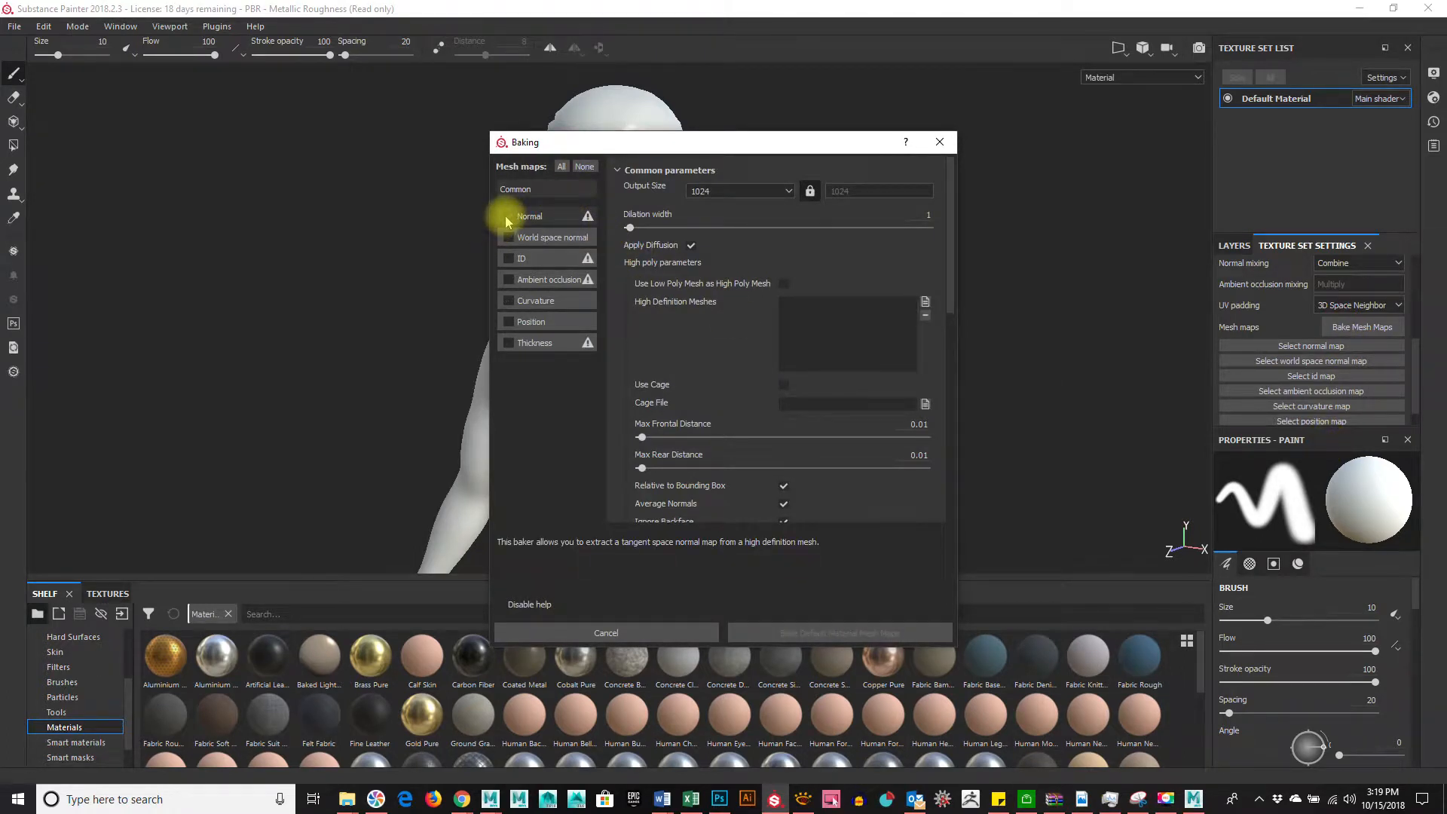
left_click(506, 217)
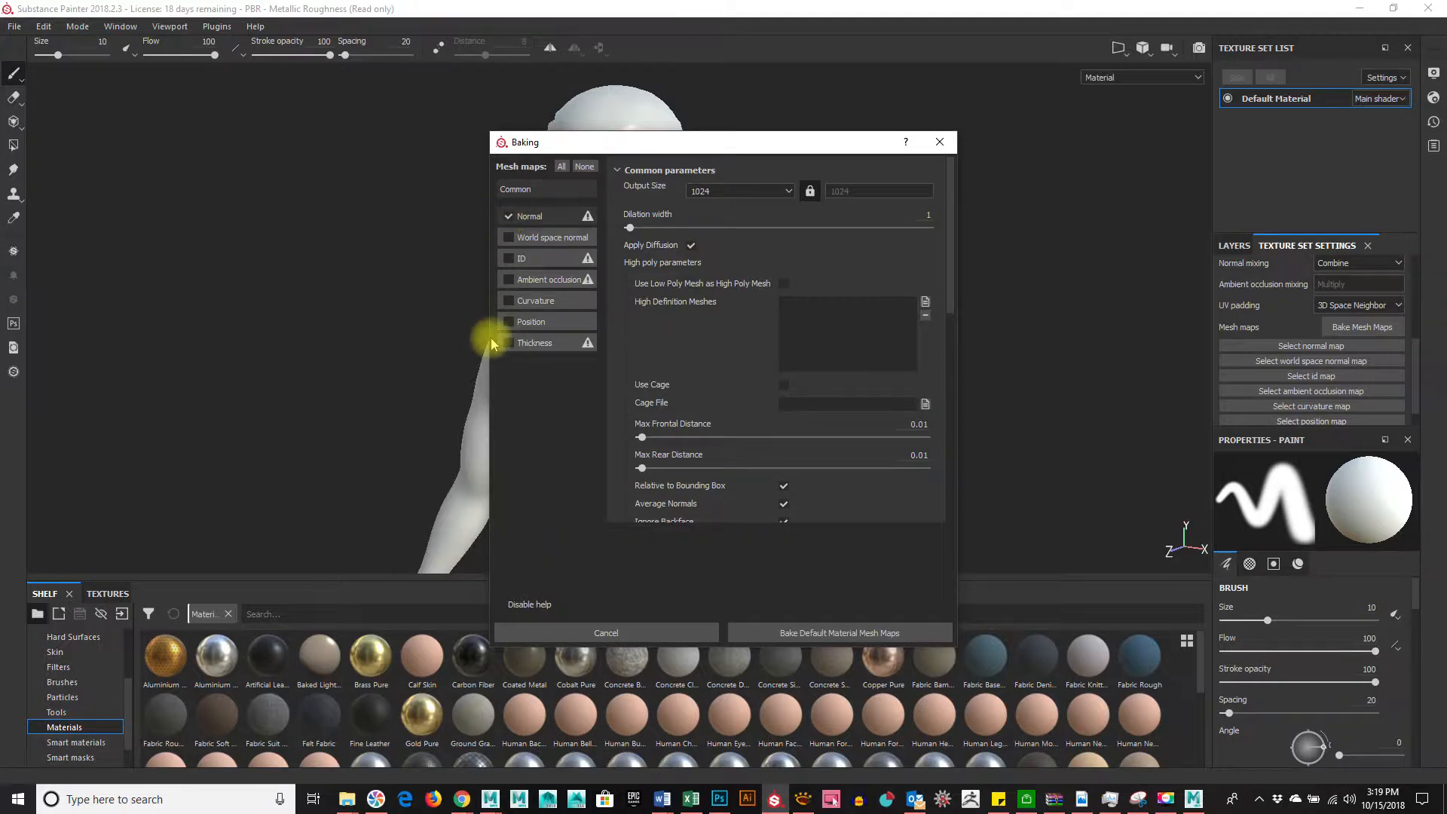
left_click(508, 282)
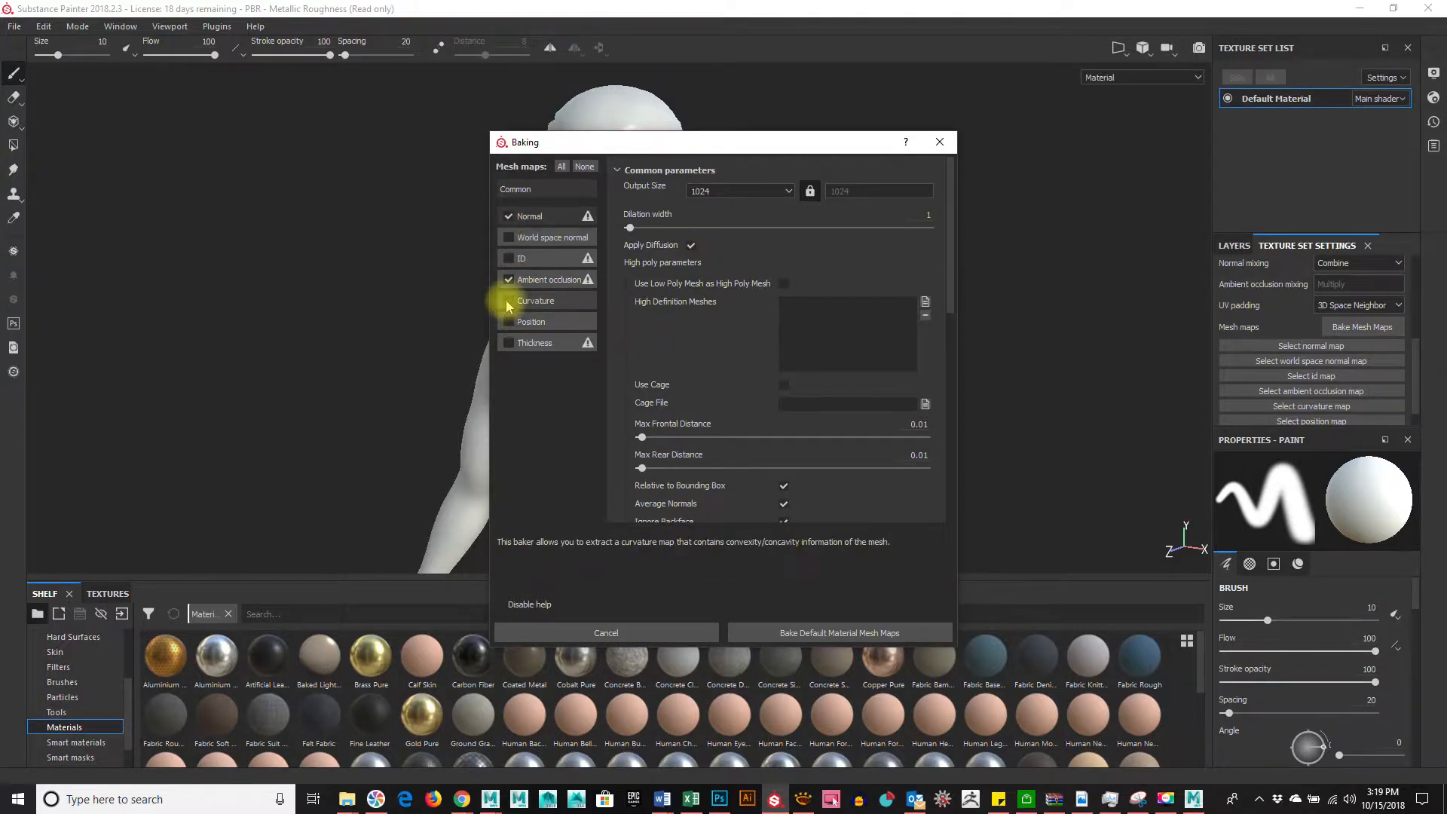
left_click(506, 301)
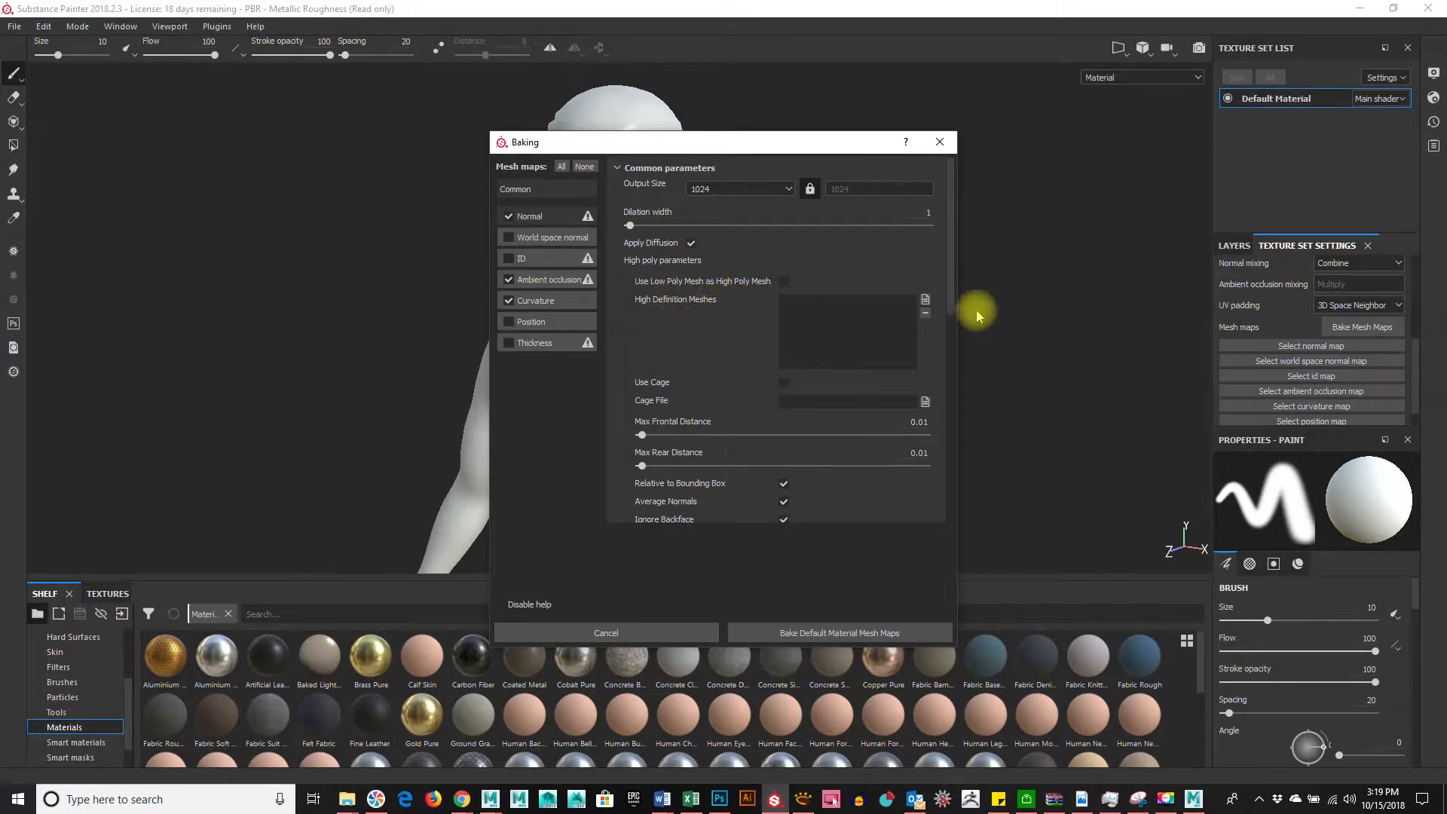
Add the Roboto_LV5 file from the scenes folder as the high definition mesh and set the bake output size to 2048
left_click(925, 301)
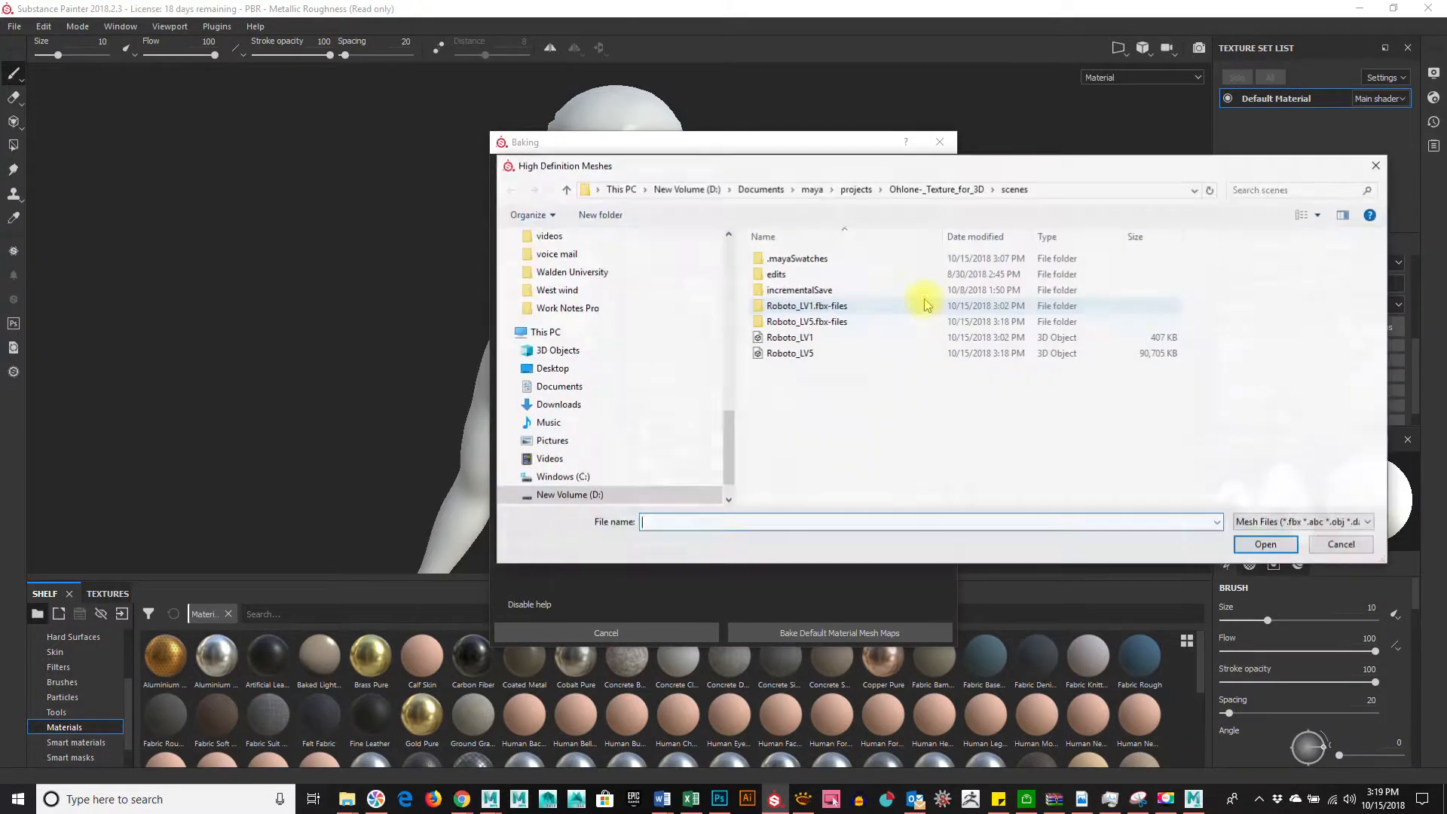
left_click(796, 355)
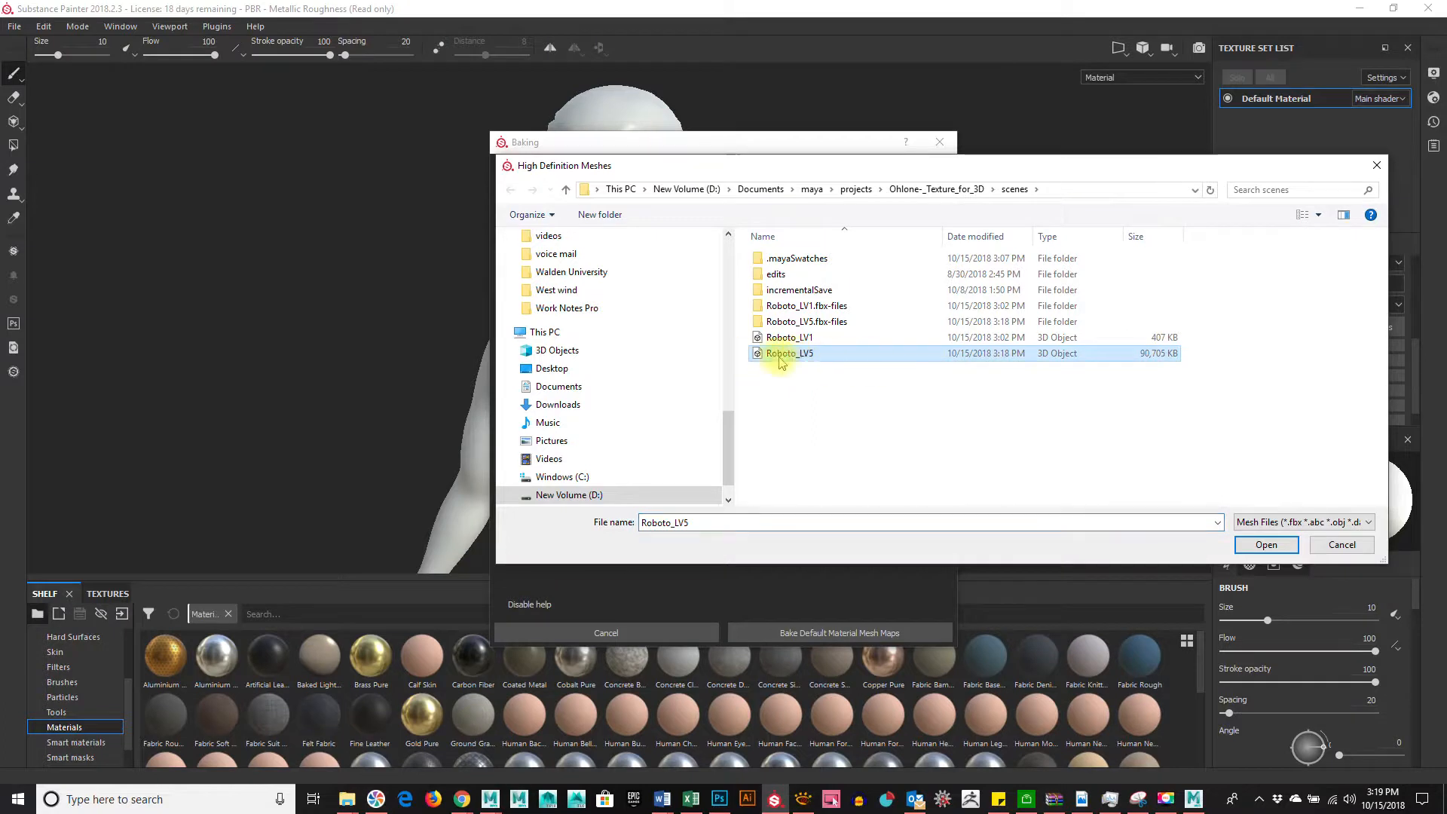
left_click(1274, 544)
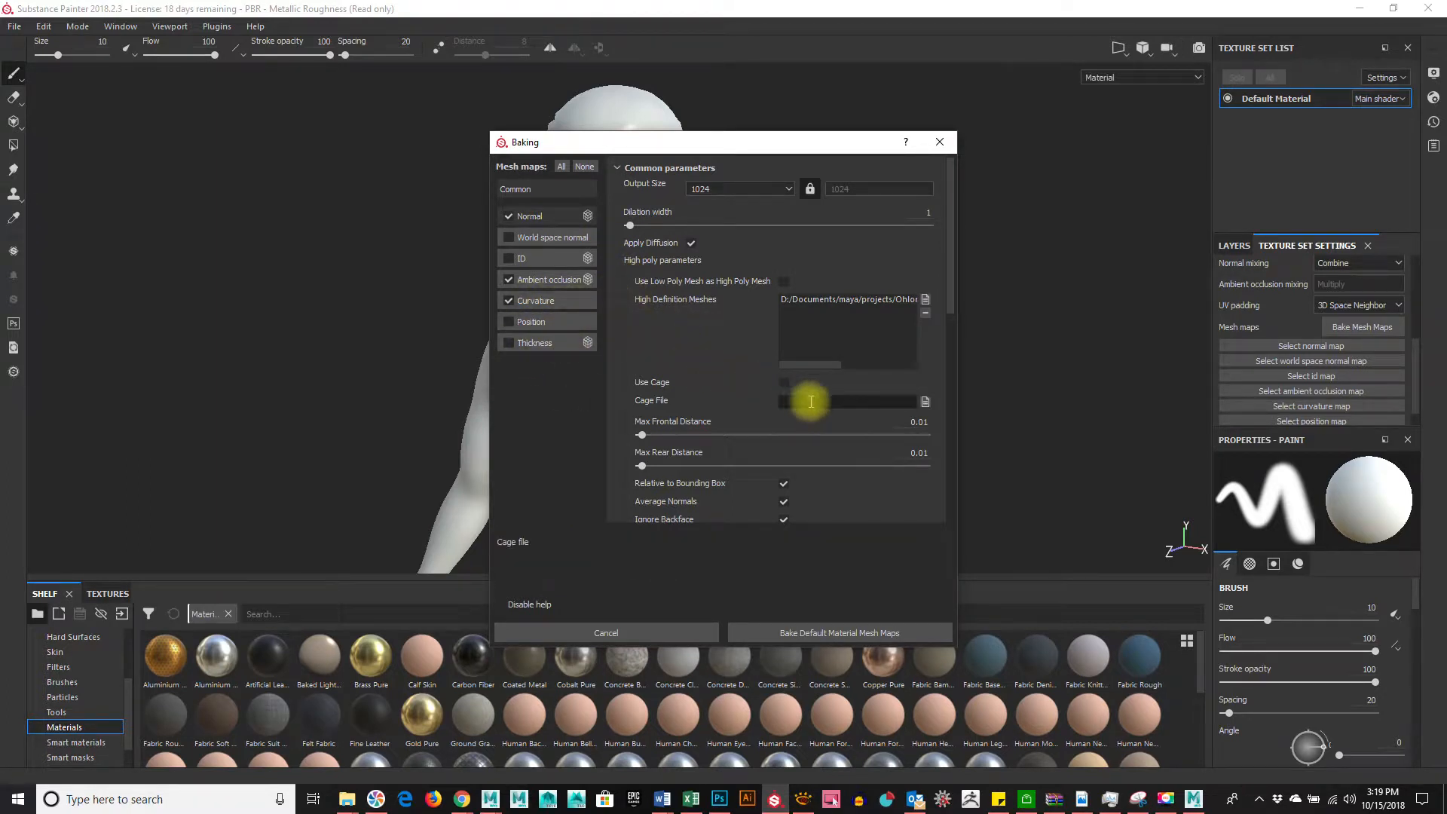
left_click(788, 188)
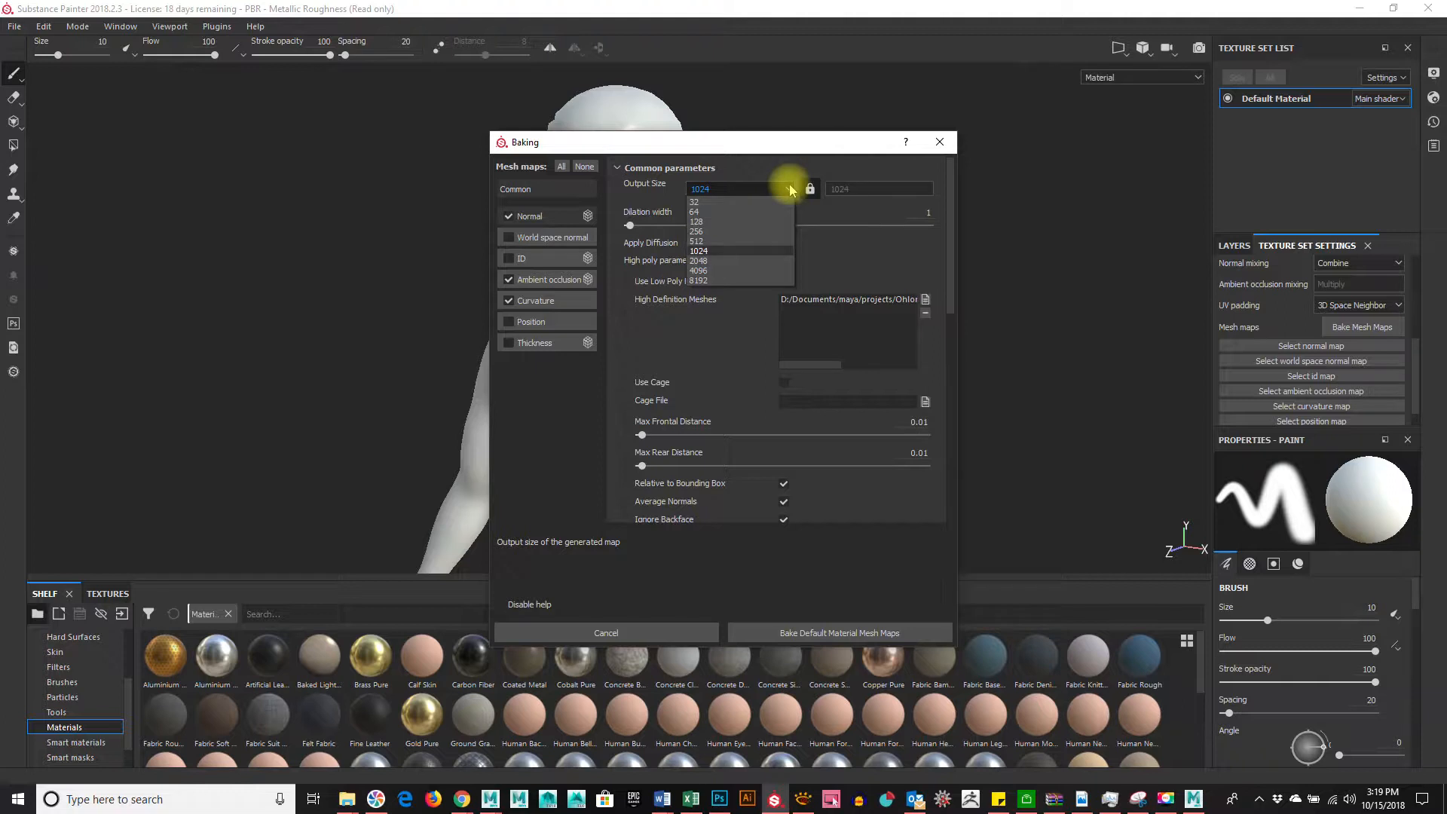
left_click(758, 262)
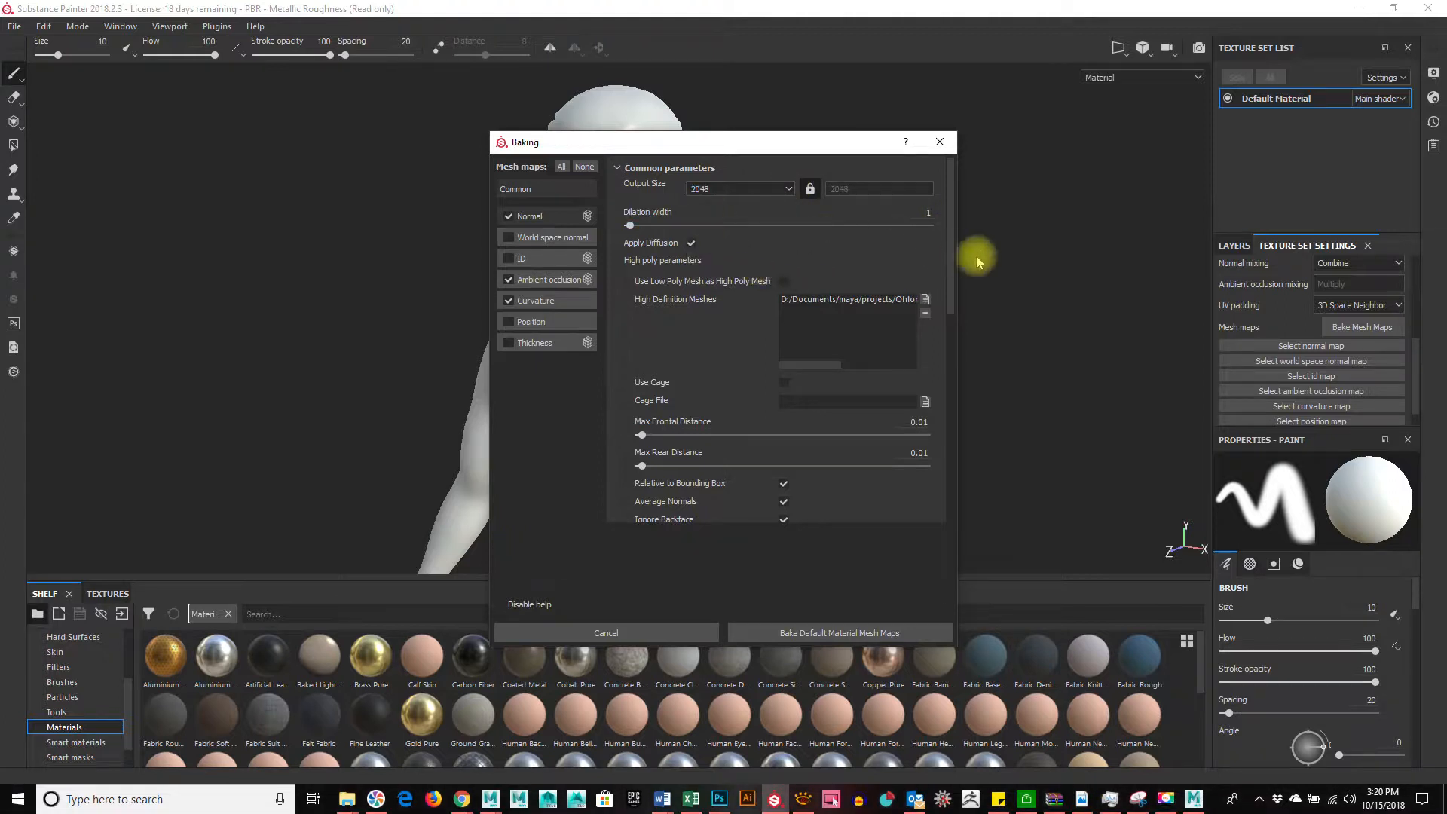
Review the common, ambient occlusion and curvature baker parameters, and bake the Default Material mesh maps
left_click_drag(949, 259, 943, 350)
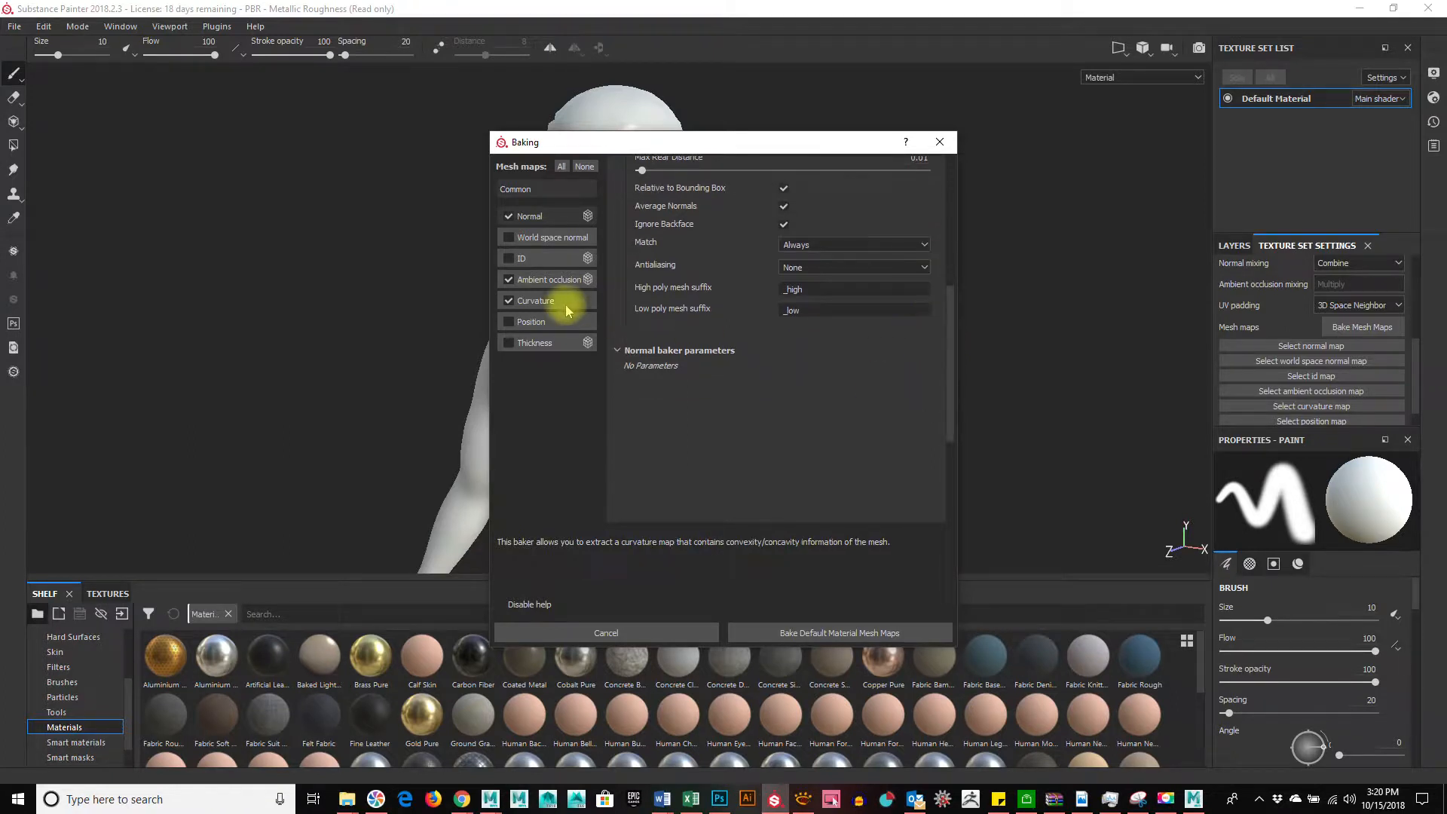
left_click(550, 283)
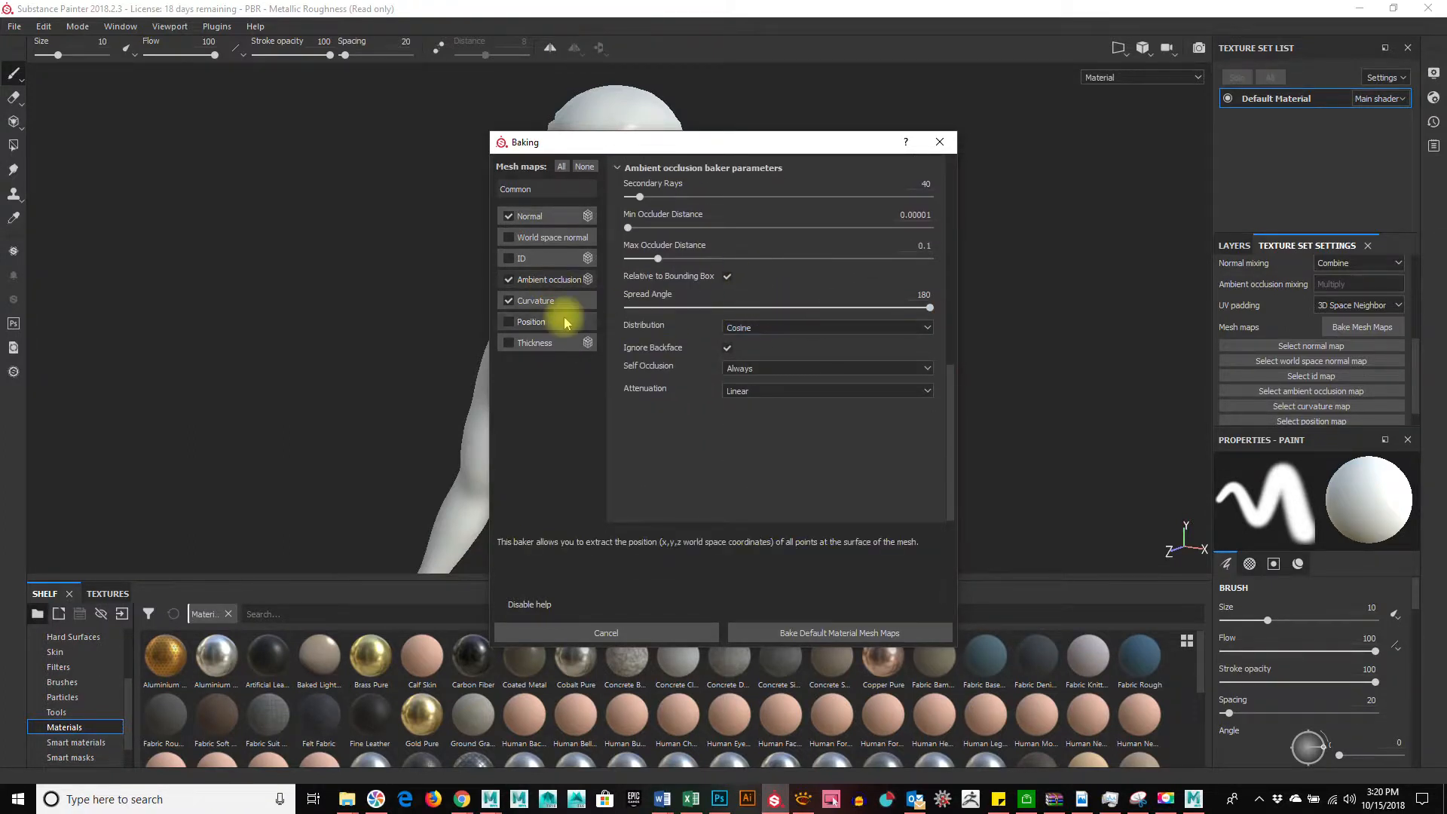
left_click(560, 308)
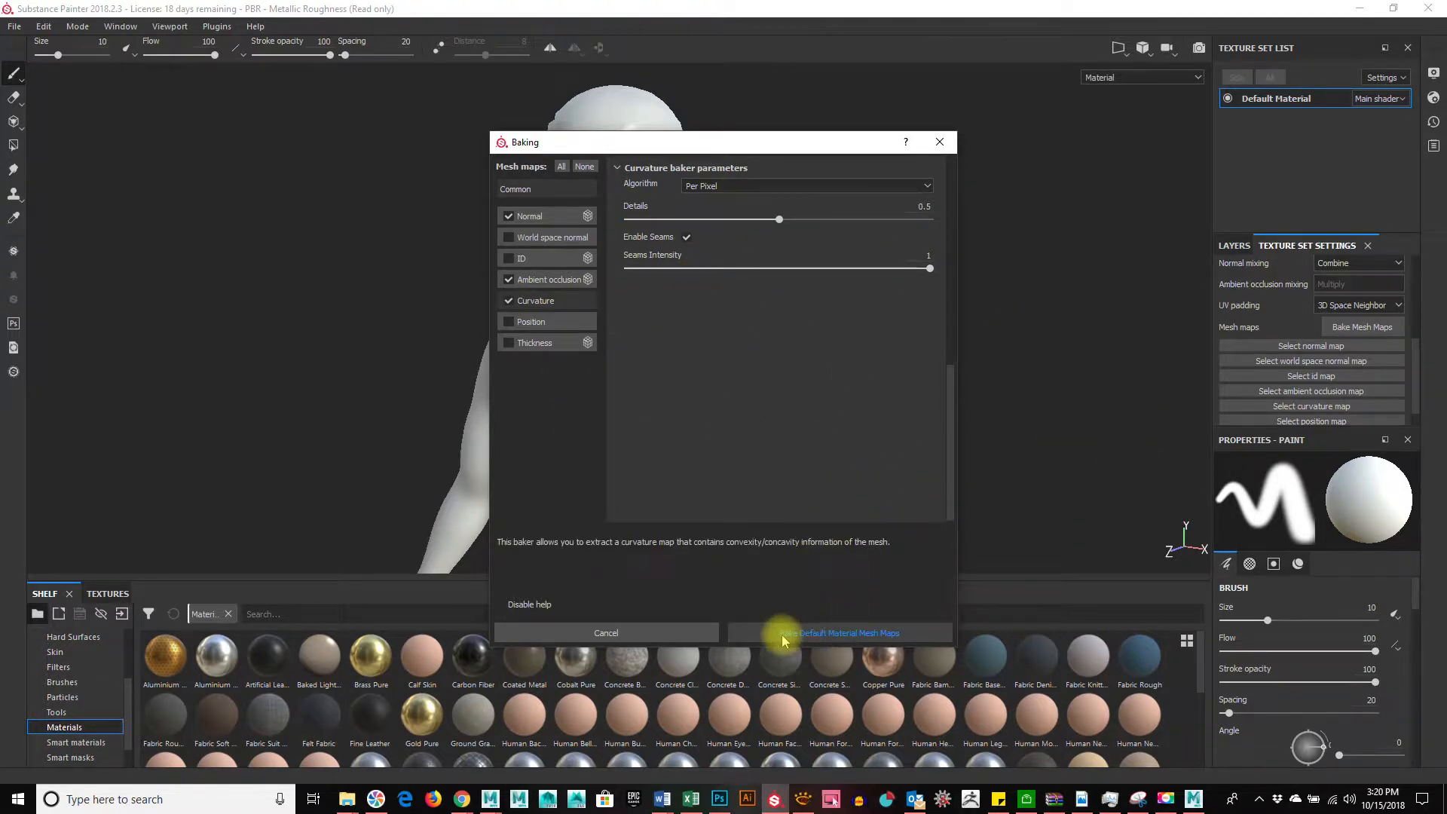
left_click_drag(737, 143, 1070, 119)
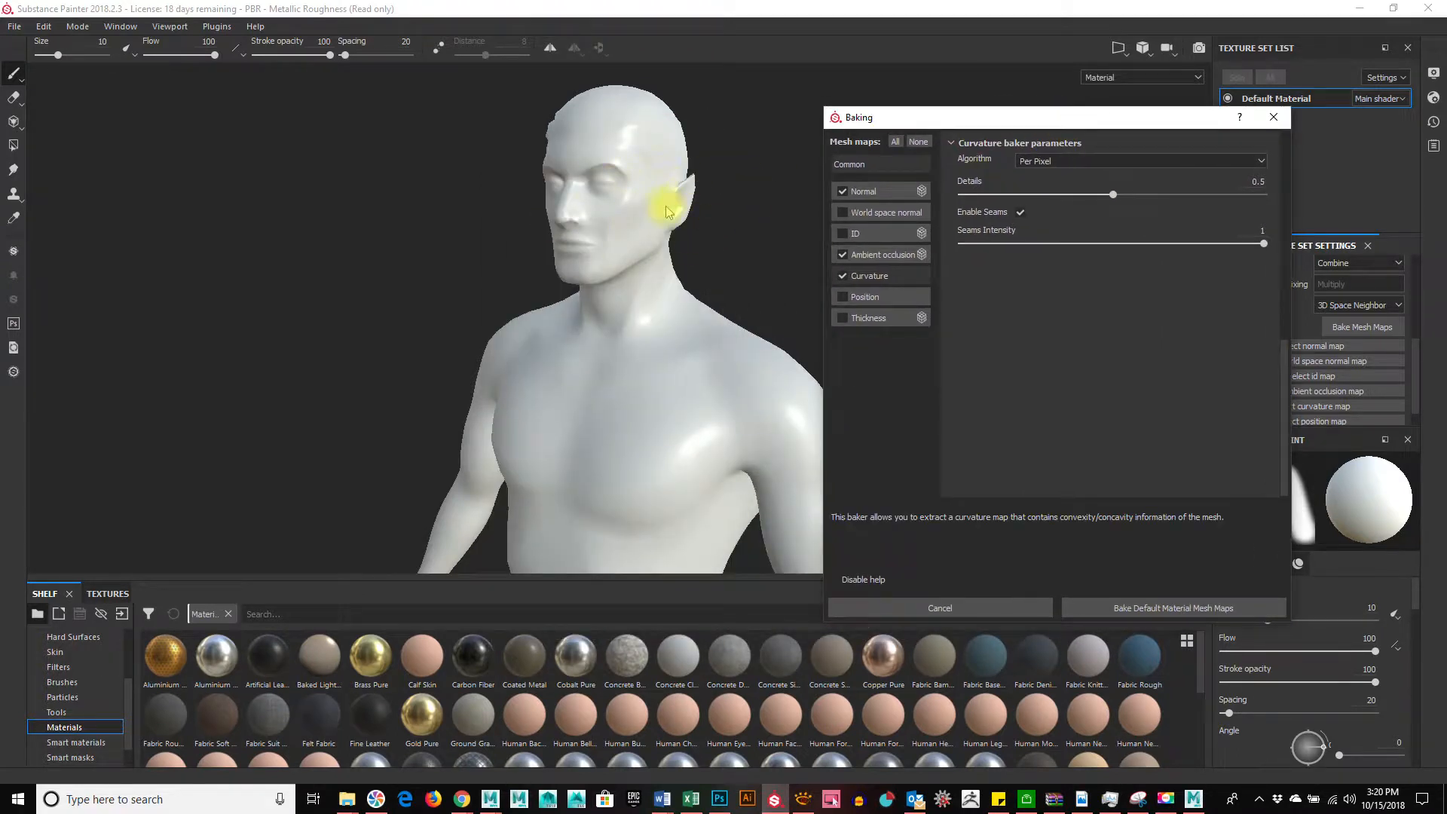
left_click(1155, 614)
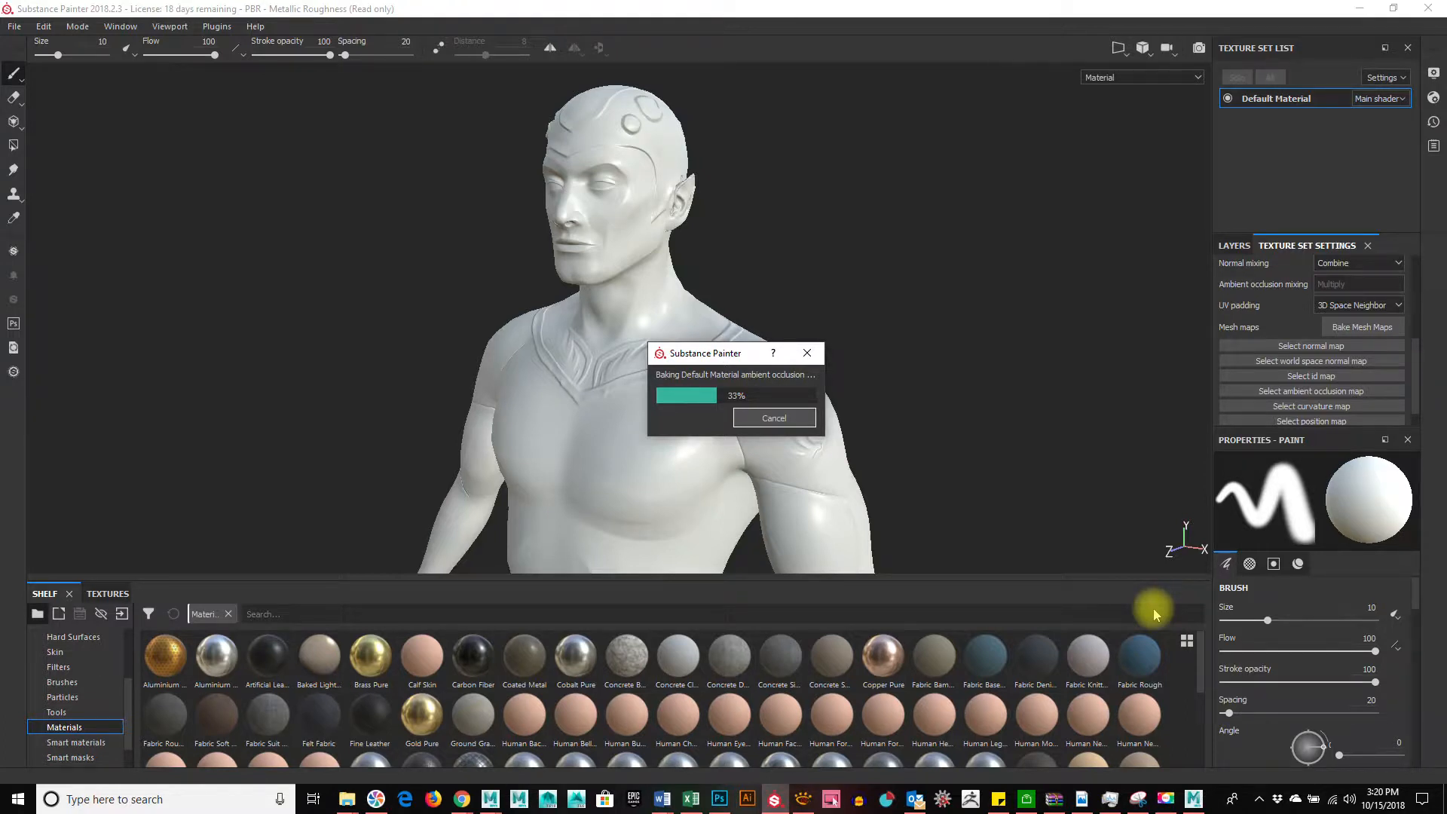
left_click(1154, 609)
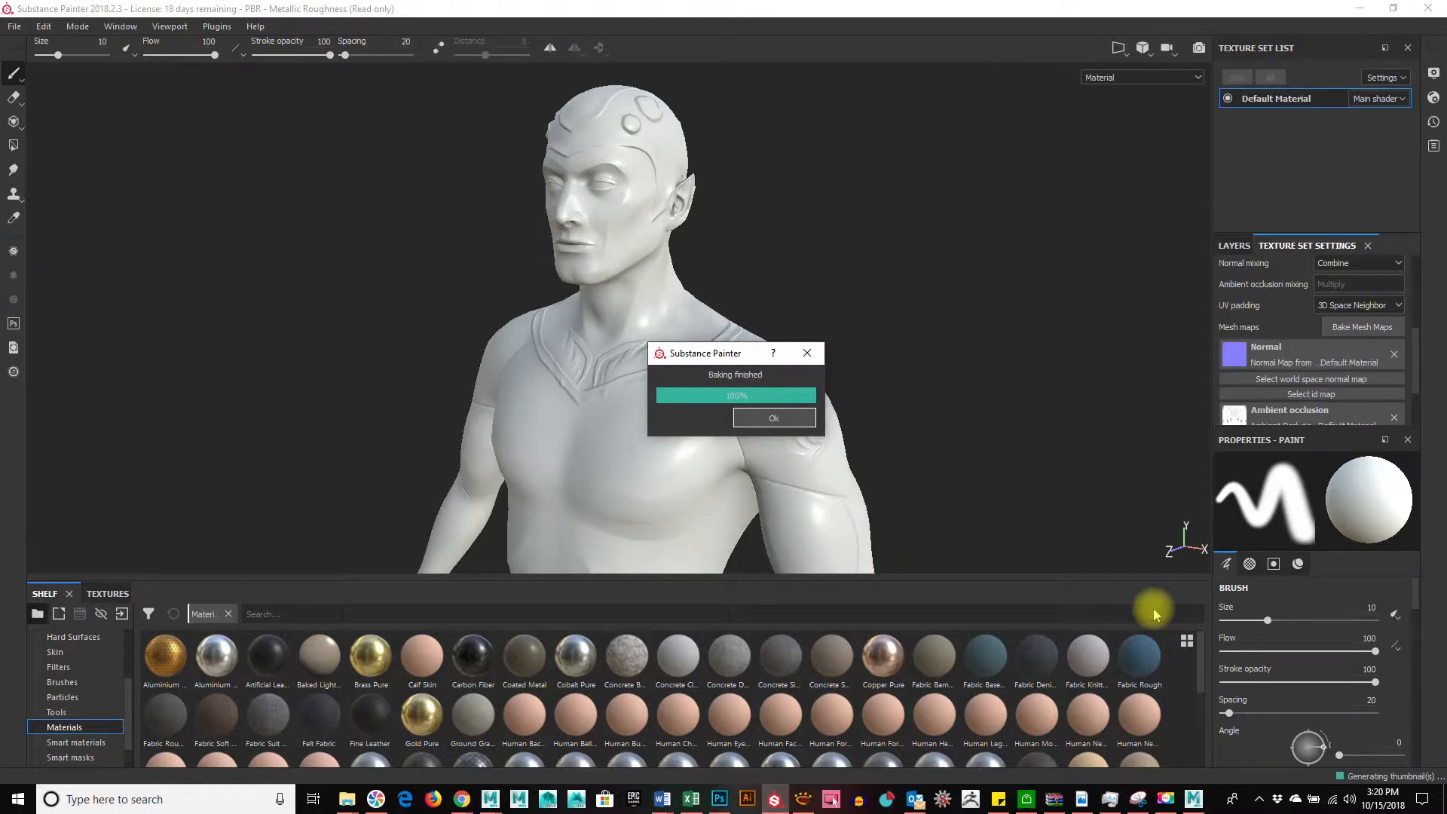
key("Return")
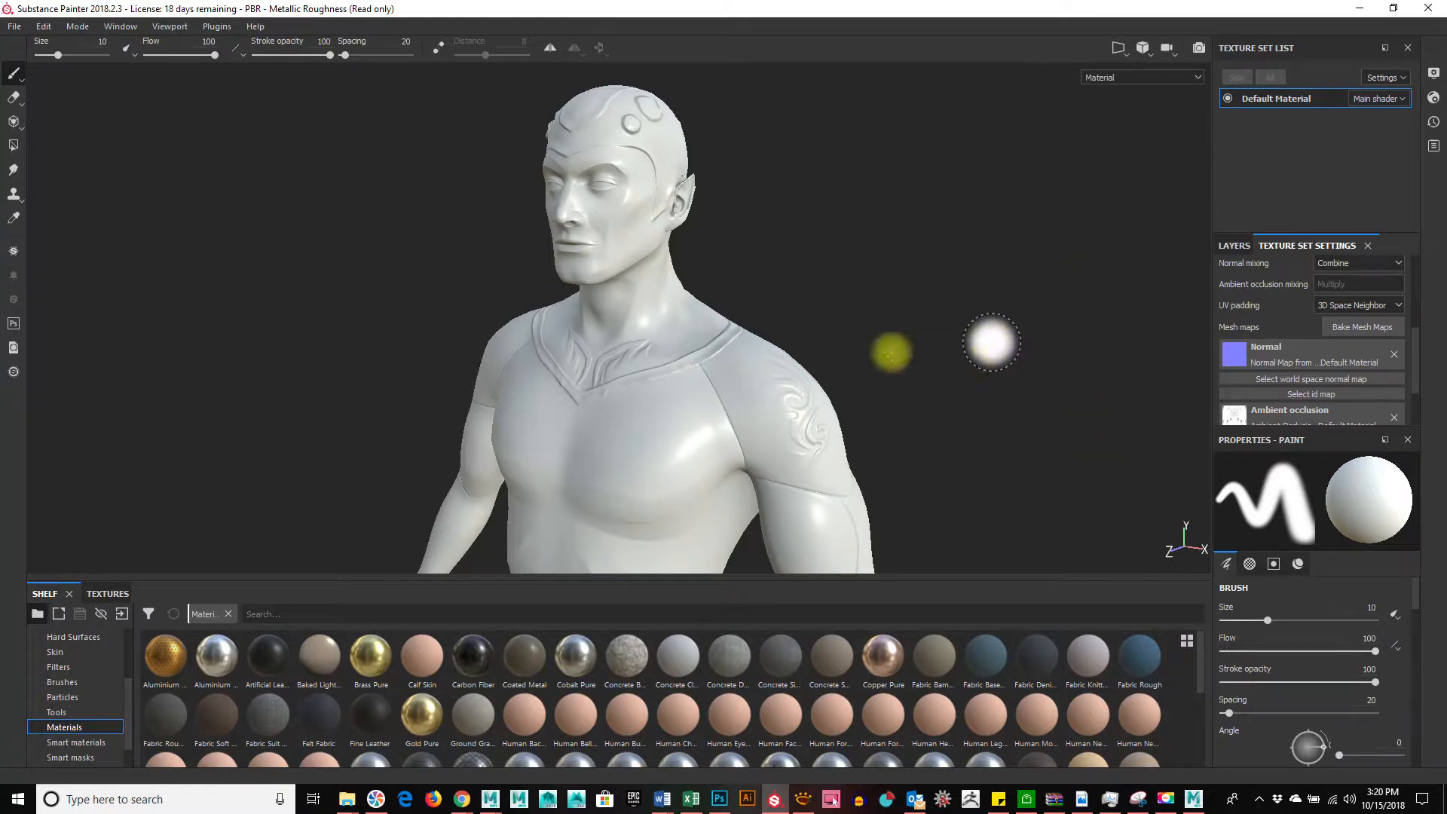
Check the baked maps in the texture set settings and examine the baked detail on the head and chest
scroll(1389, 386, "down", 2)
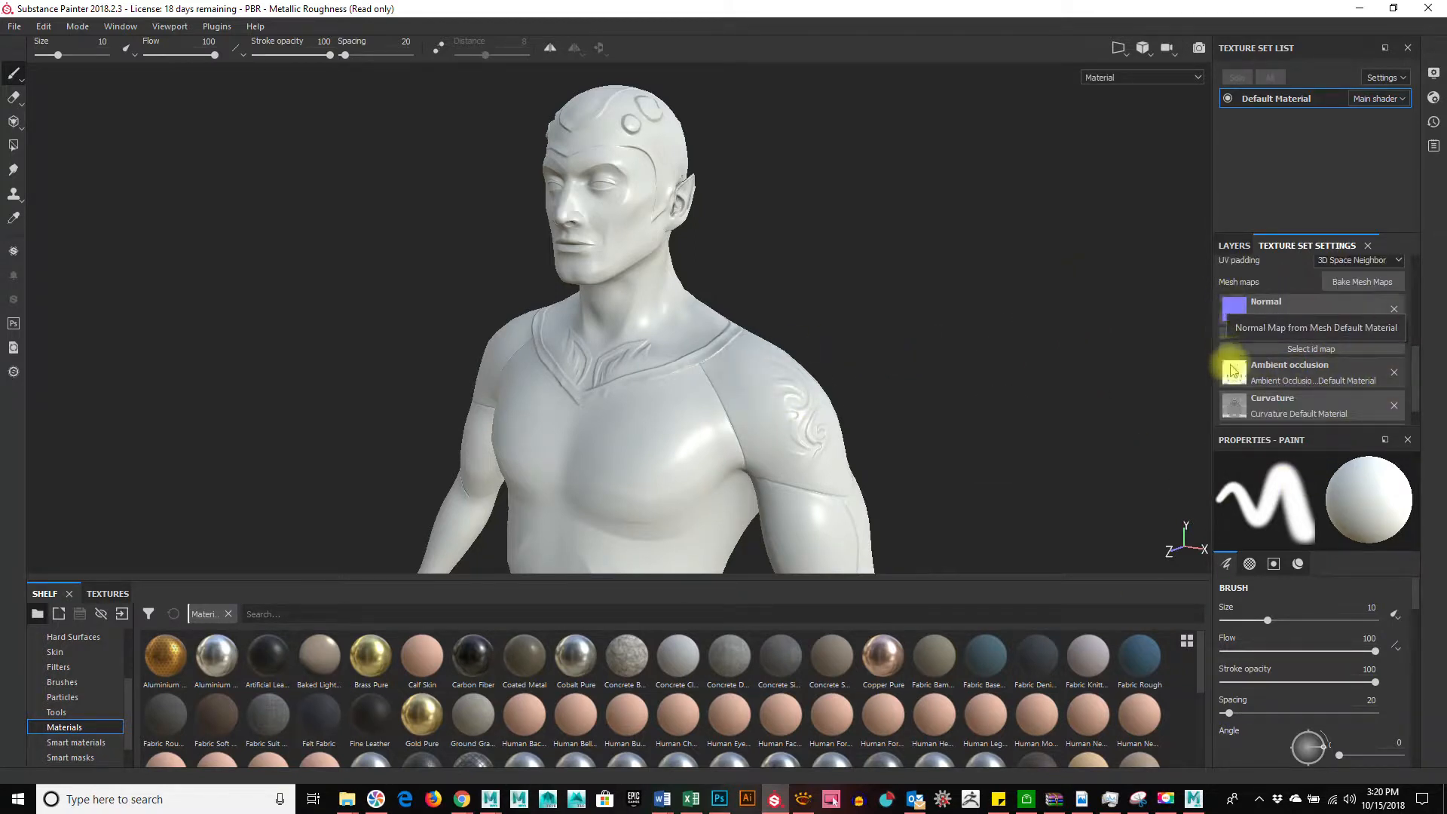
mouse_move(801, 404)
left_mouse_down("alt")
mouse_move(847, 390)
mouse_move(1141, 390)
mouse_move(817, 332)
mouse_move(889, 407)
mouse_move(1127, 414)
mouse_move(612, 377)
mouse_move(882, 374)
mouse_move(872, 414)
mouse_move(956, 404)
mouse_move(887, 357)
left_mouse_up("alt")
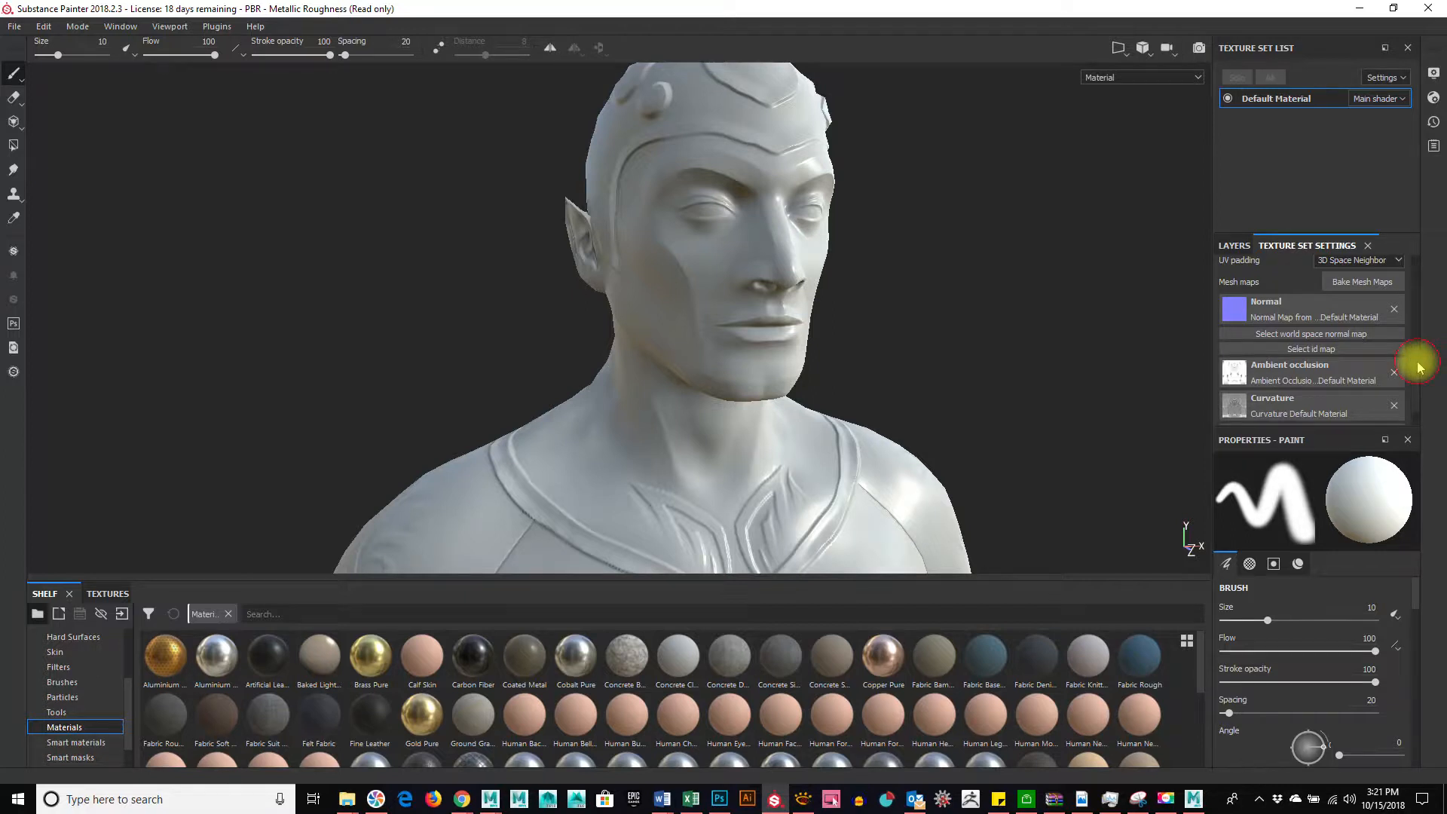
scroll(1418, 367, "up", 5)
scroll(1432, 300, "down", 1)
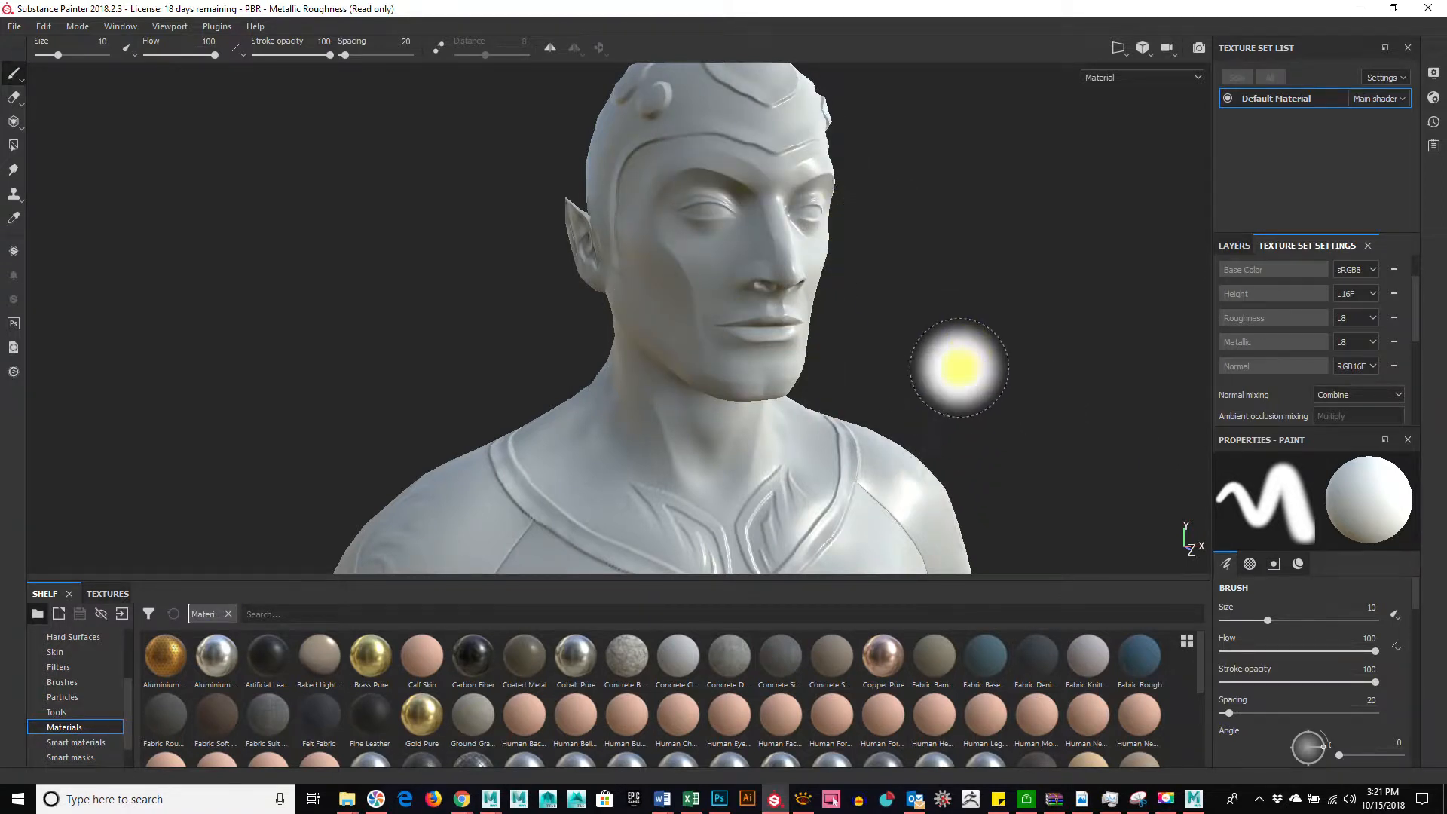
mouse_move(979, 349)
left_mouse_down("alt")
mouse_move(382, 362)
mouse_move(901, 423)
mouse_move(1047, 365)
mouse_move(847, 378)
mouse_move(846, 365)
mouse_move(959, 336)
mouse_move(850, 339)
mouse_move(866, 365)
mouse_move(601, 281)
left_mouse_up("alt")
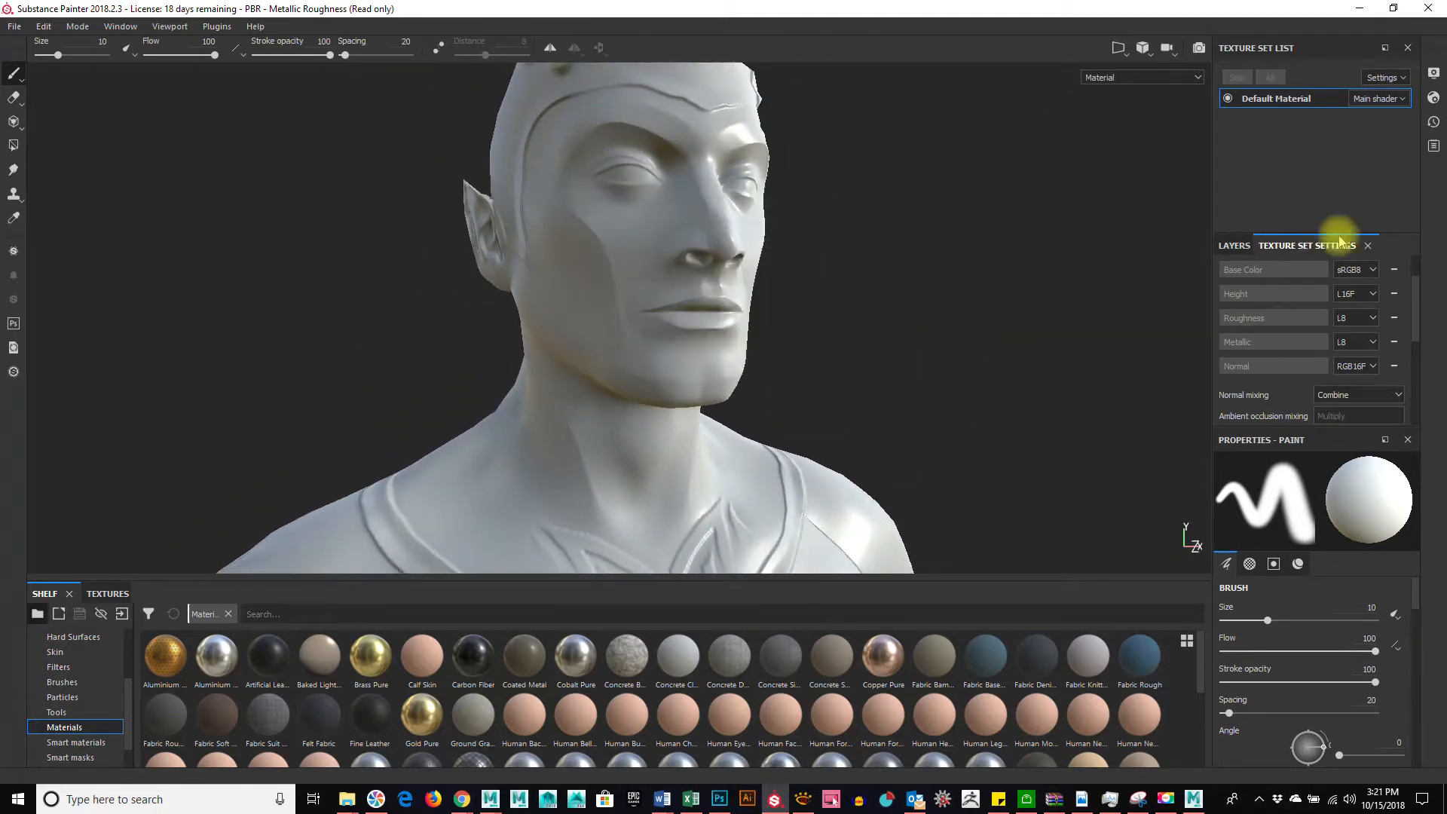
Try the Human Mouth Skin material as a fill layer above Layer 1, inspect it on the body, and remove that layer
left_click(1234, 247)
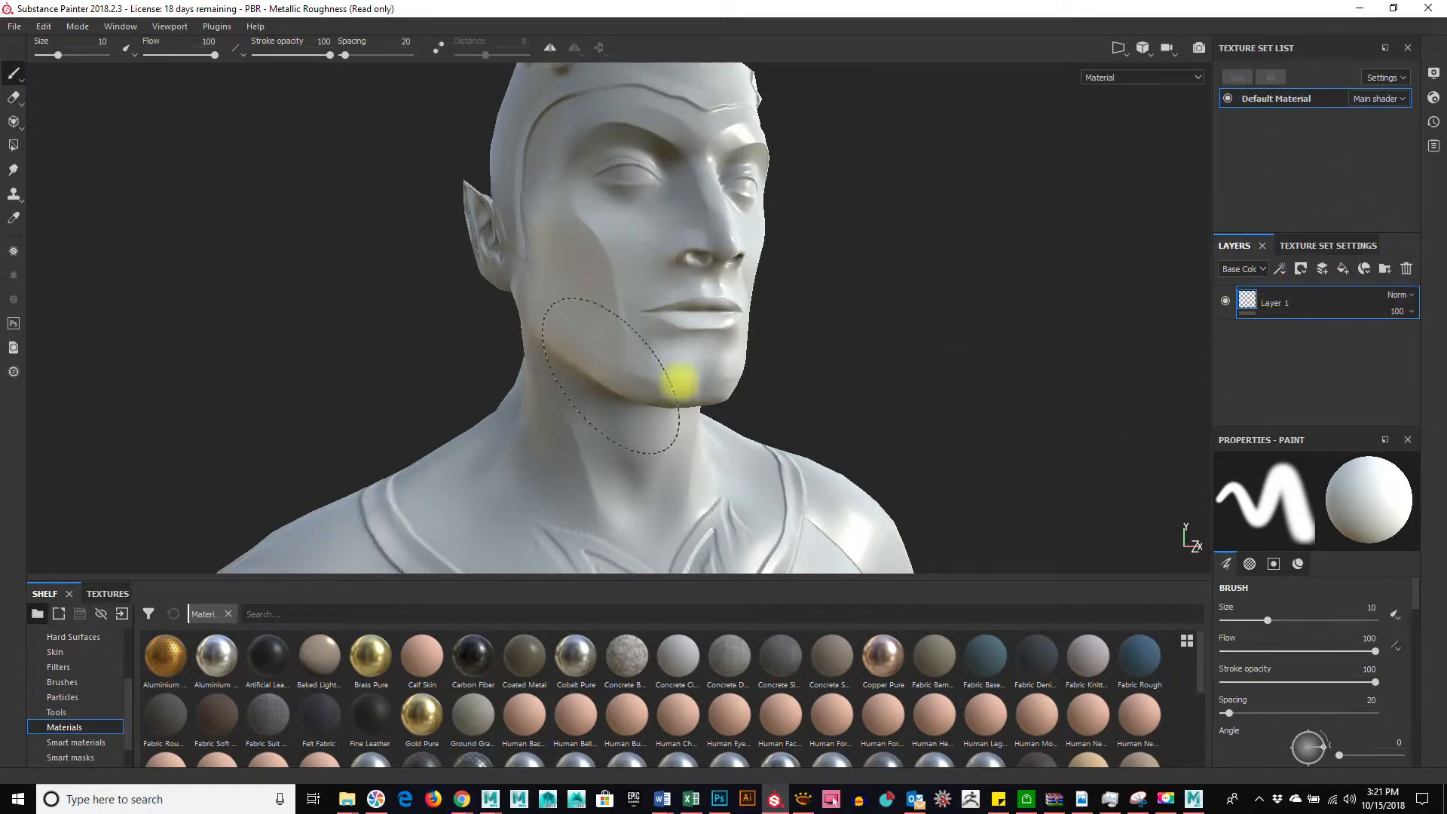
key("ctrl+z")
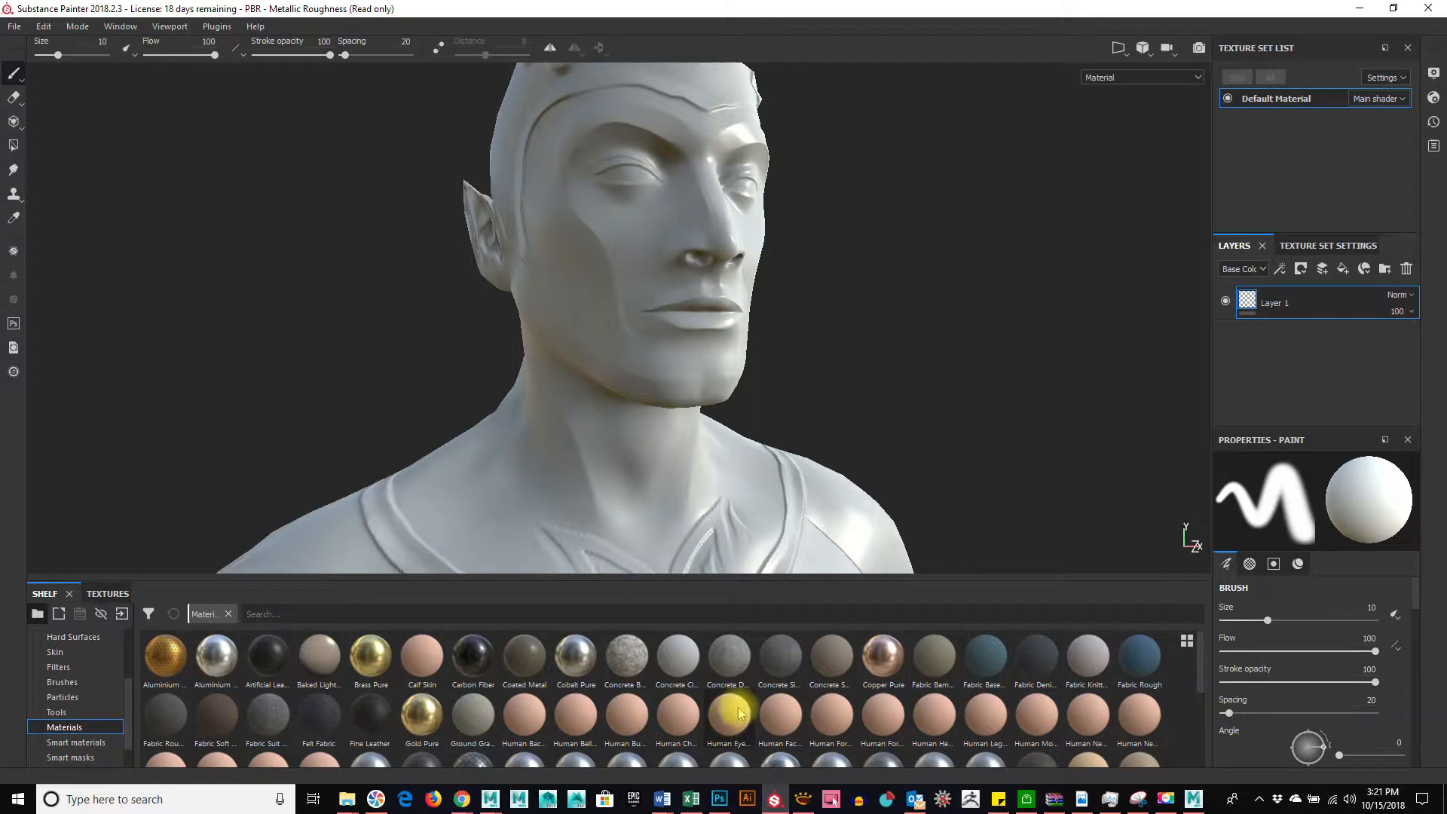
left_click_drag(1050, 716, 1316, 292)
left_click_drag(1029, 433, 851, 426, "alt")
right_click_drag(850, 425, 956, 417, "alt")
middle_click_drag(988, 413, 934, 349, "alt")
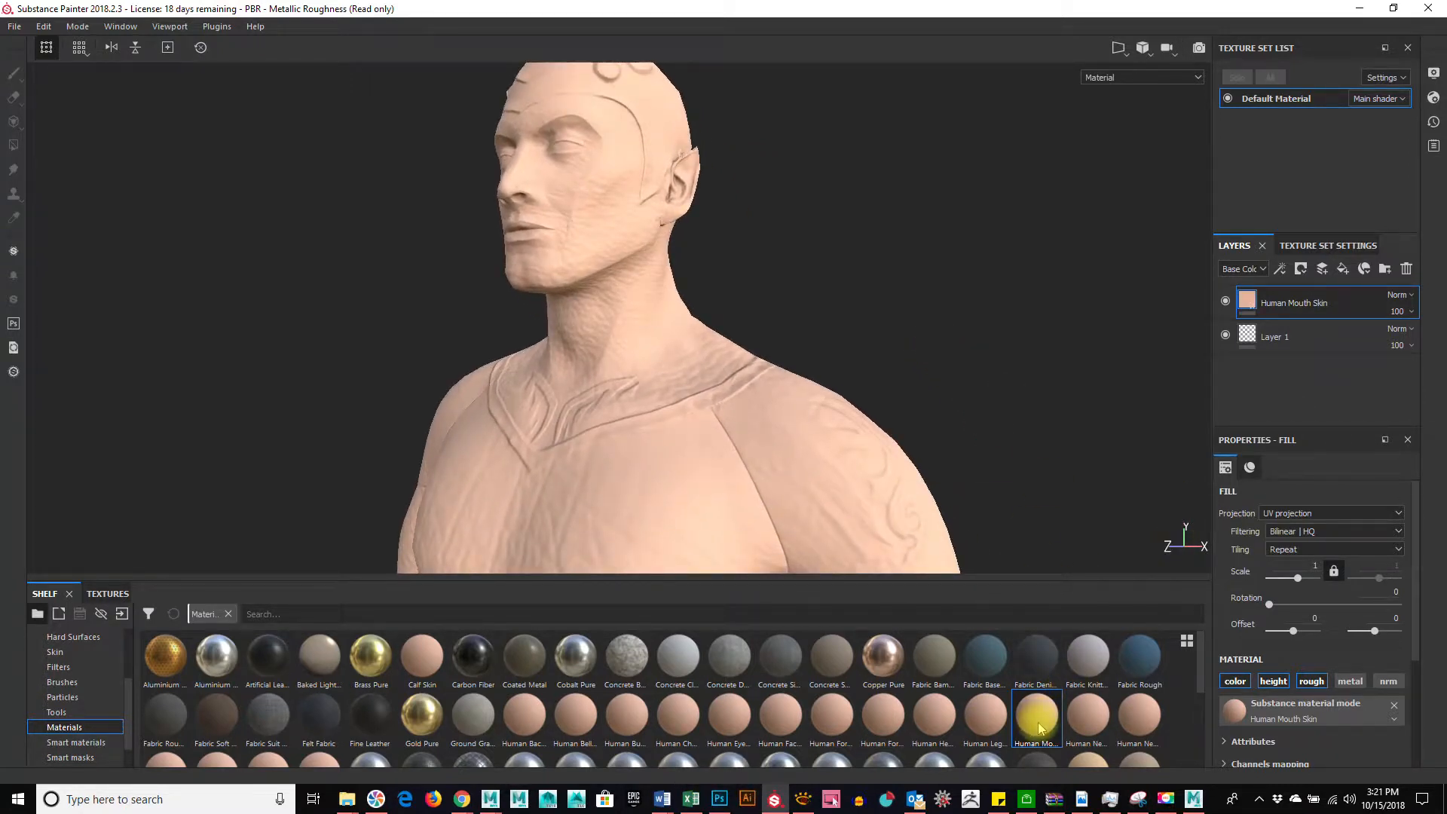
mouse_move(1039, 728)
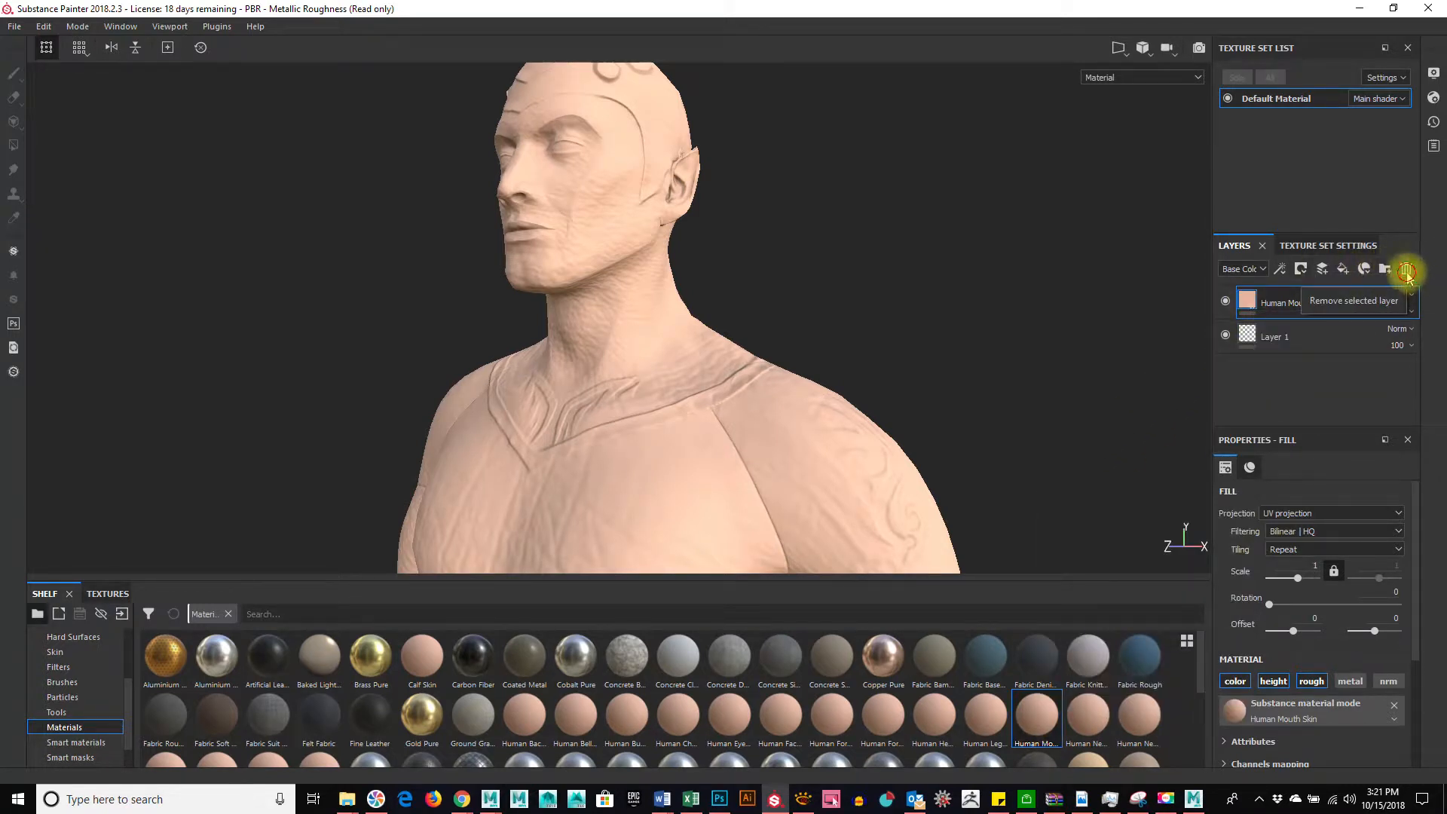
left_click(1407, 268)
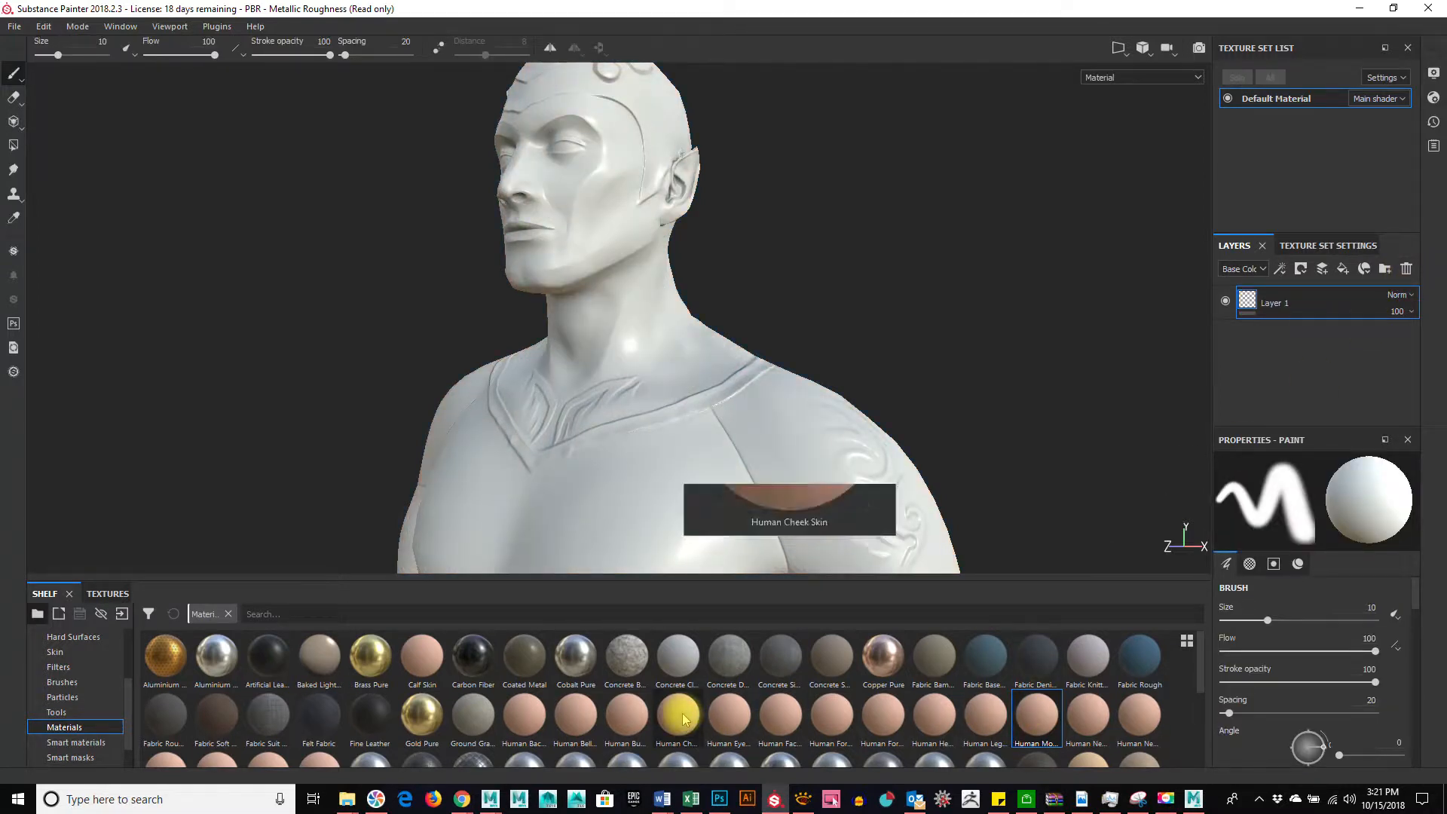
Compare the previews of the human skin materials and apply Human Facial Hair Skin to the body as a fill layer
mouse_move(683, 717)
mouse_move(639, 719)
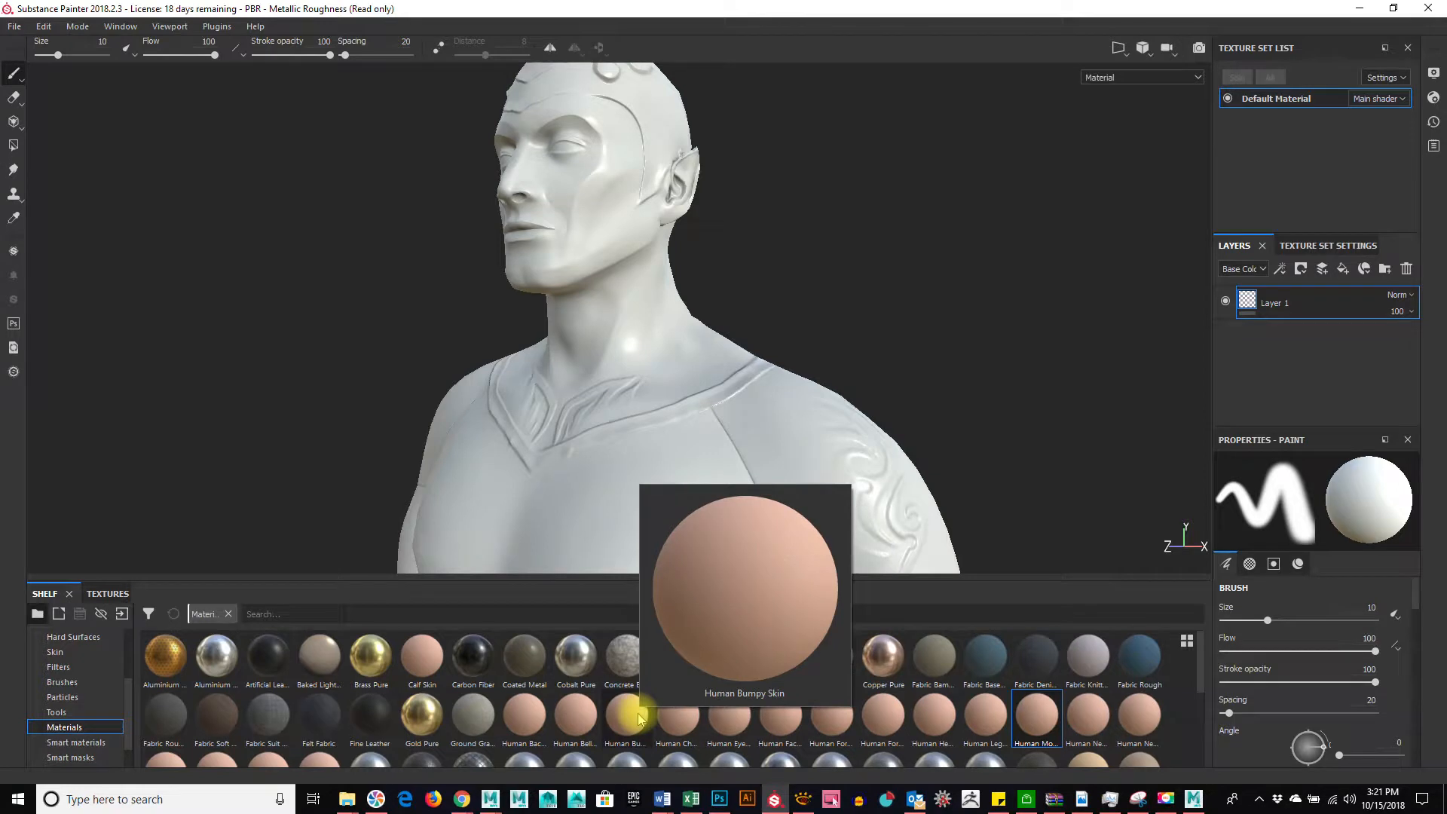
mouse_move(571, 720)
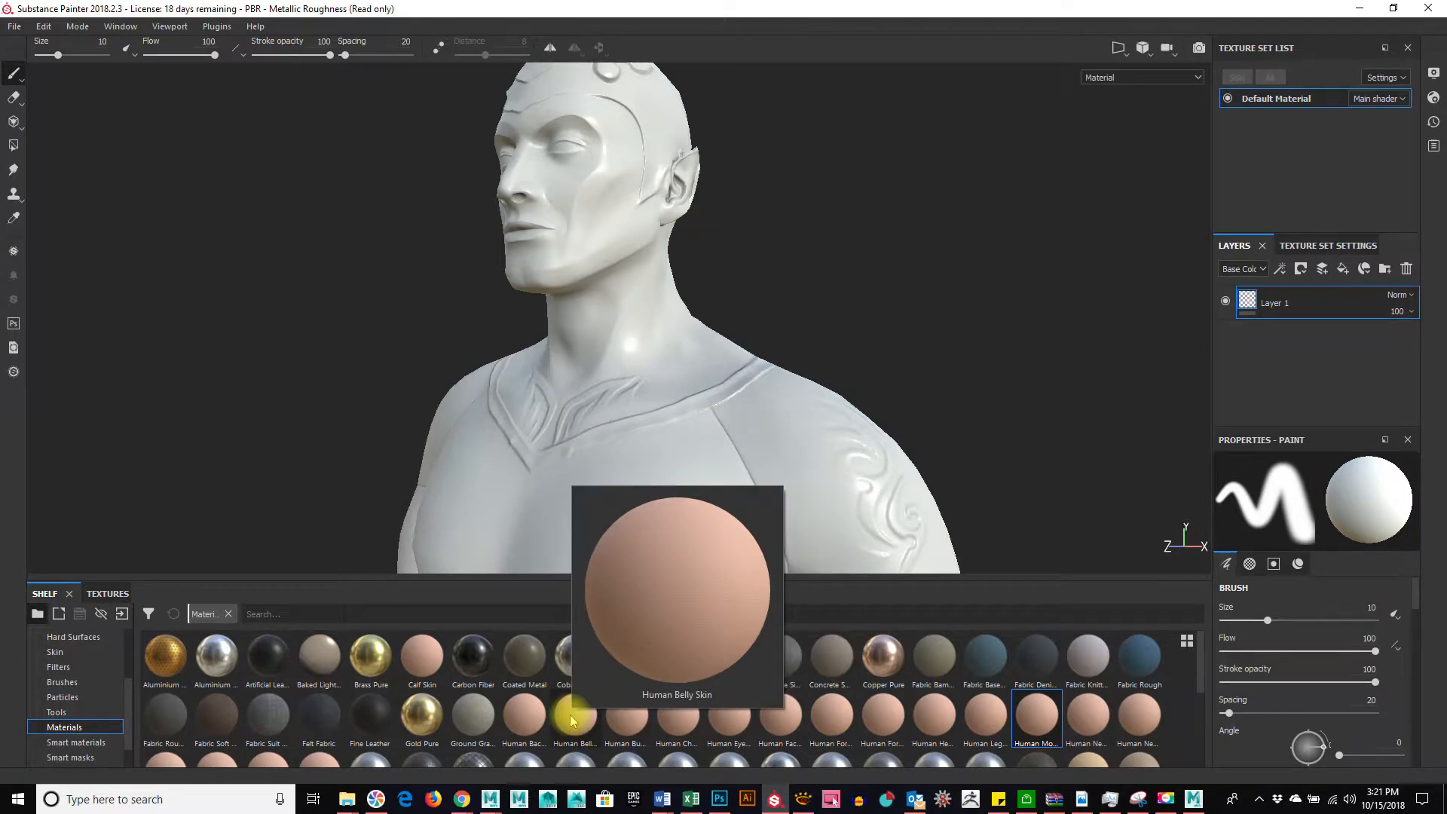
mouse_move(1100, 716)
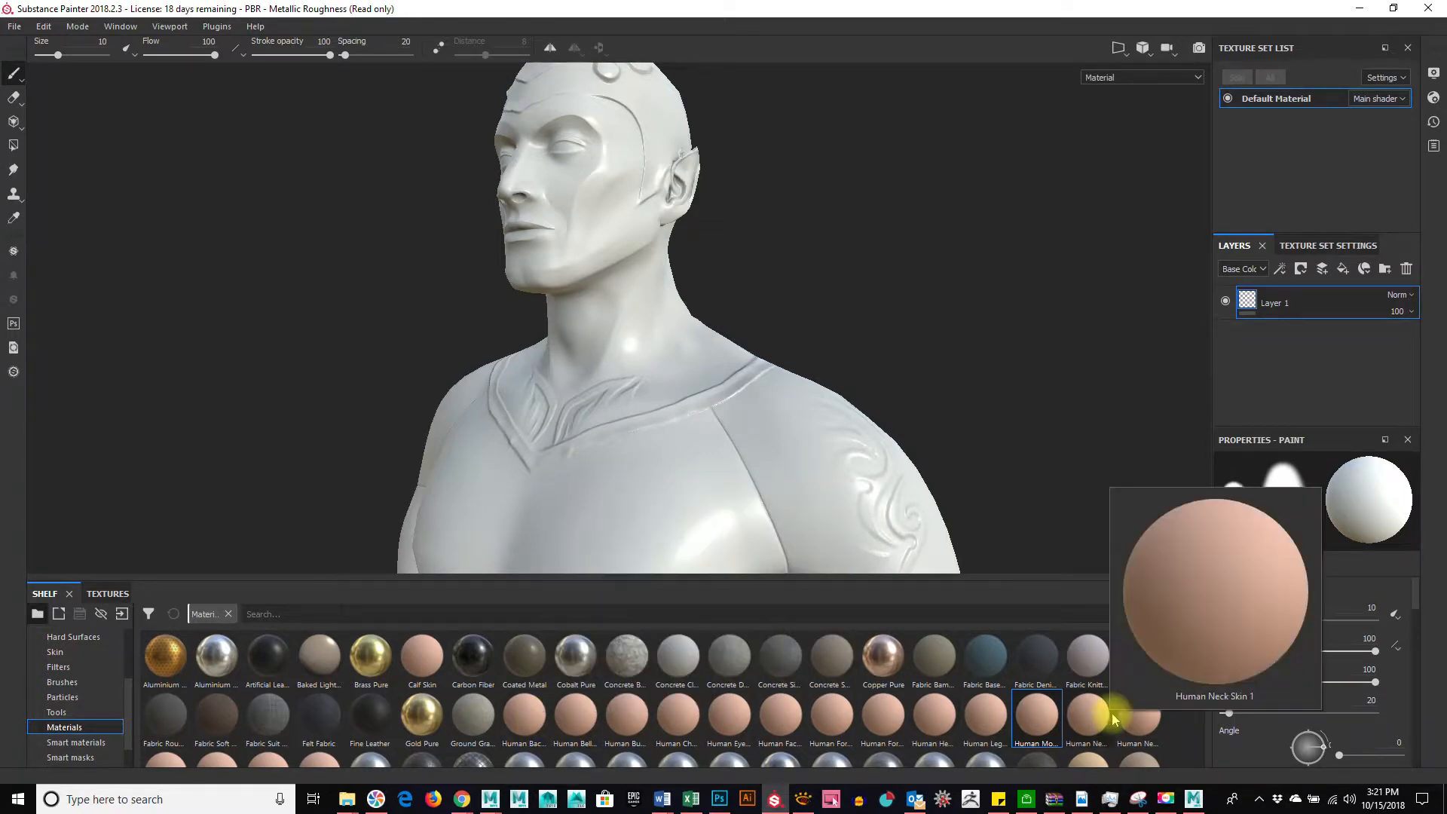
mouse_move(1152, 725)
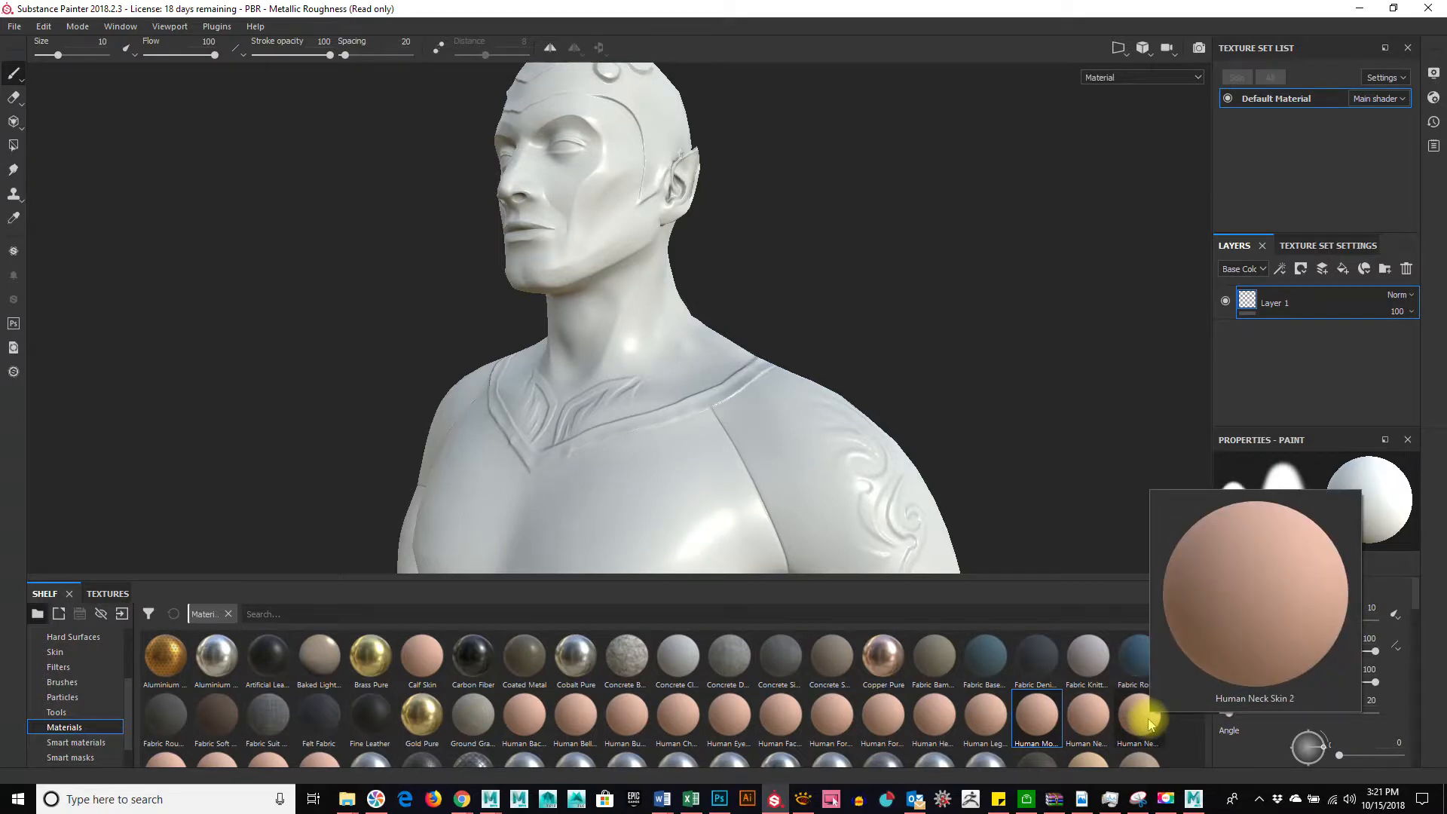
mouse_move(872, 716)
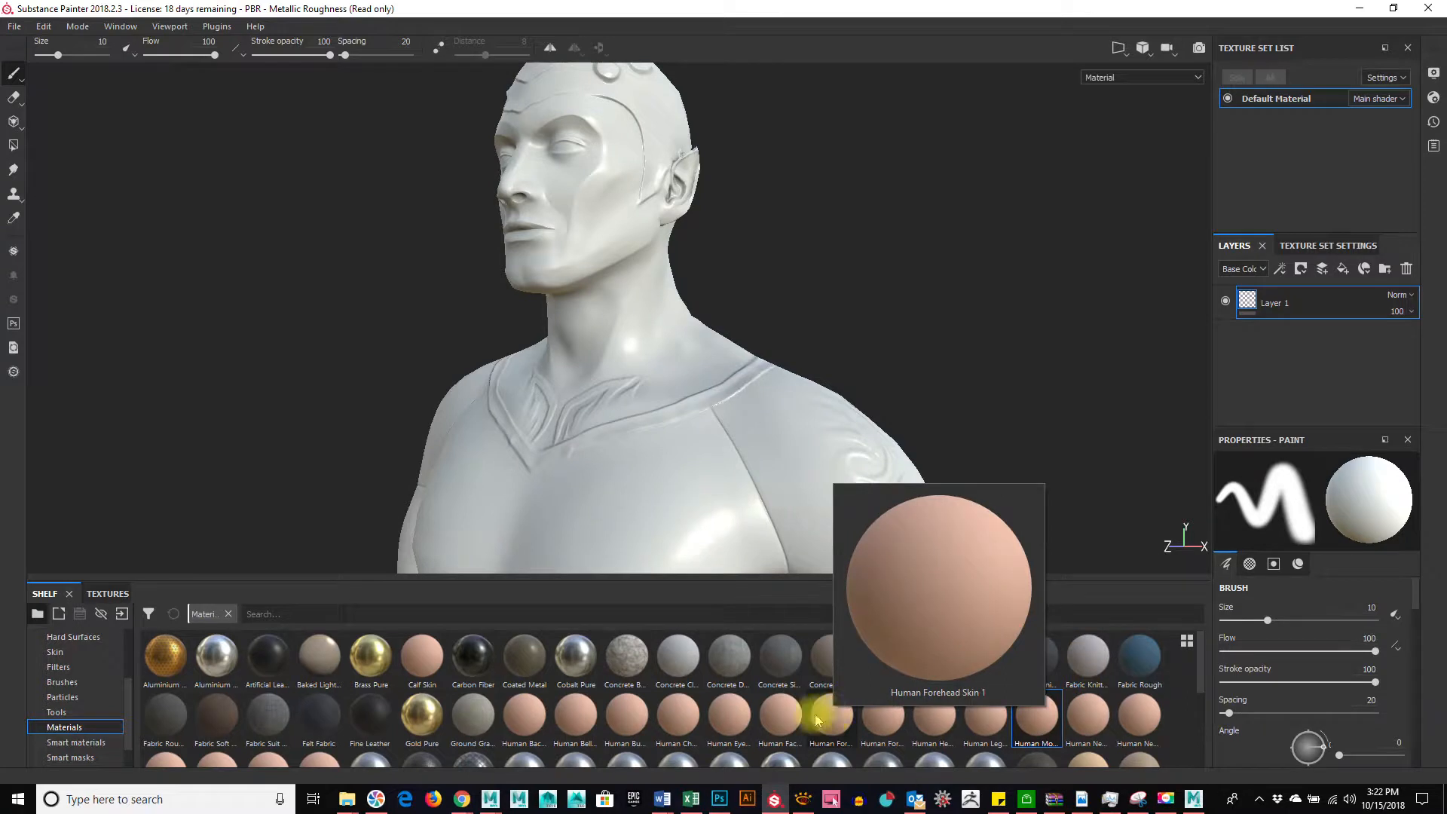
mouse_move(779, 721)
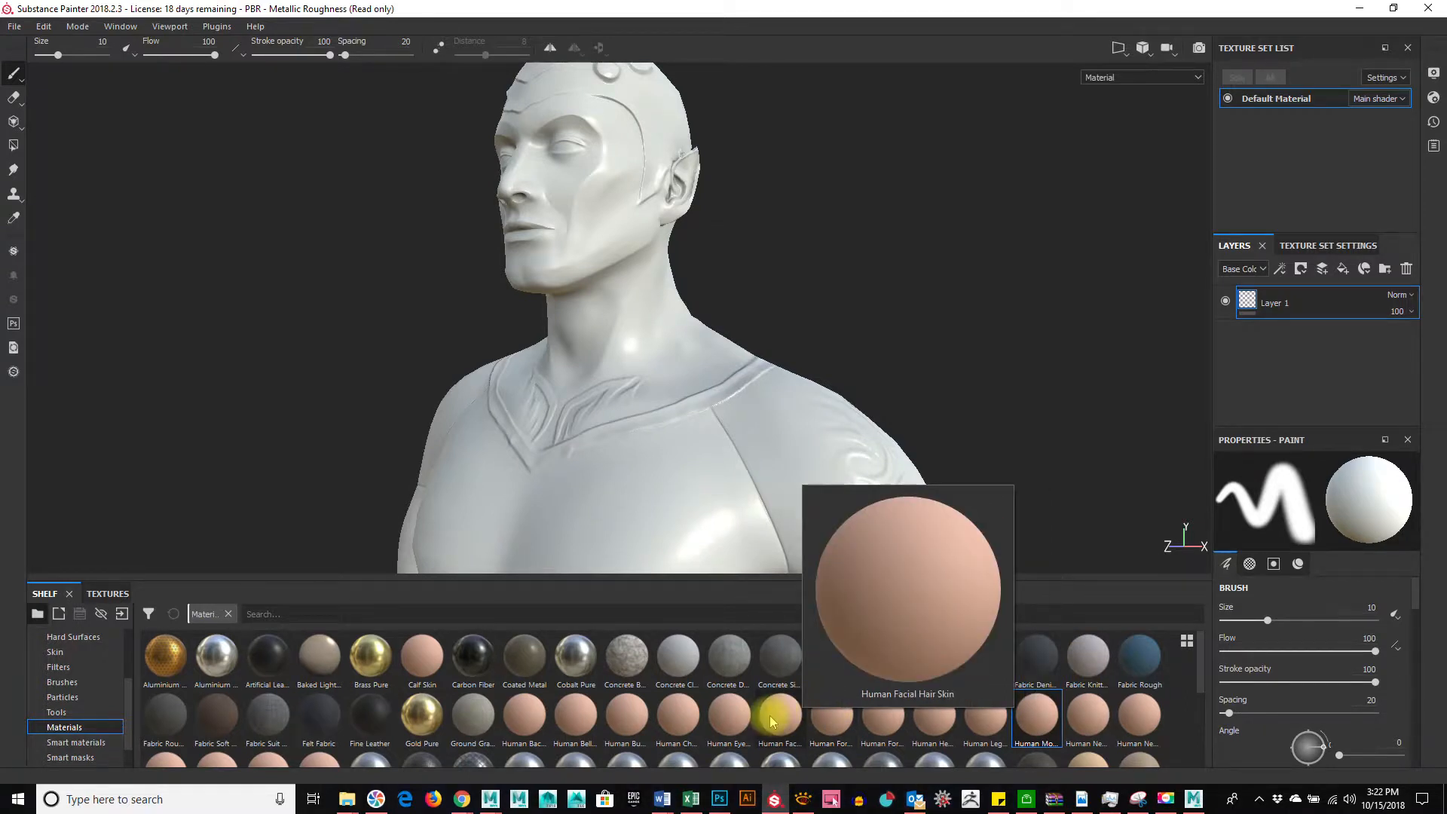
left_click_drag(772, 721, 837, 416)
Examine the applied skin material up close on the face, neck and chest from several angles
right_click_drag(766, 323, 1014, 309, "alt")
middle_click_drag(716, 326, 830, 465, "alt")
right_click_drag(611, 404, 1003, 355, "alt")
left_click_drag(869, 415, 640, 402, "alt")
right_click_drag(507, 404, 1010, 376, "alt")
right_click_drag(918, 383, 439, 386, "alt")
left_click_drag(436, 387, 864, 383, "alt")
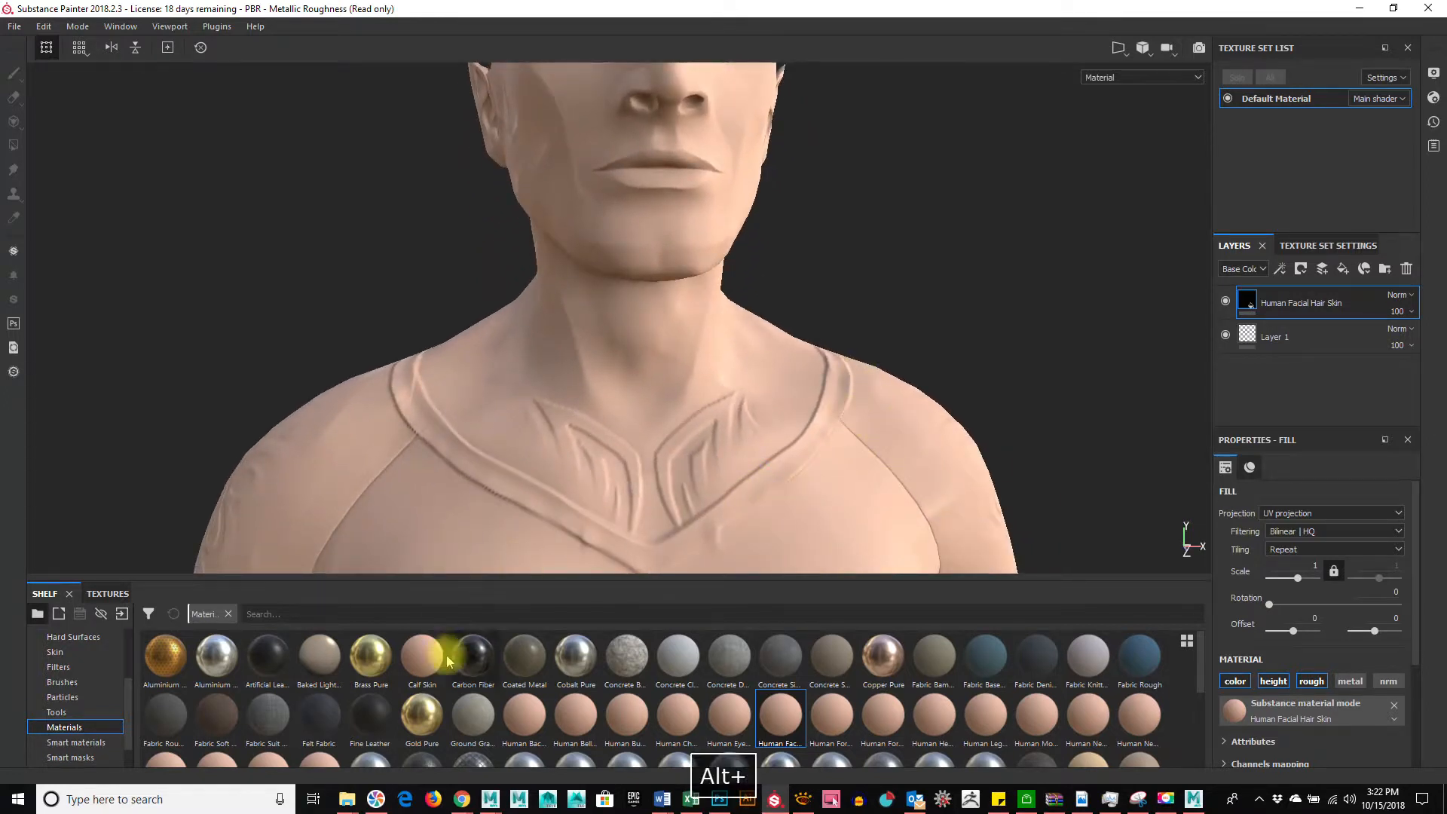
Apply the Zombie Bubbles Skin material as a fill layer above Human Facial Hair Skin and hide the Human Facial Hair Skin layer
scroll(433, 663, "down", 3)
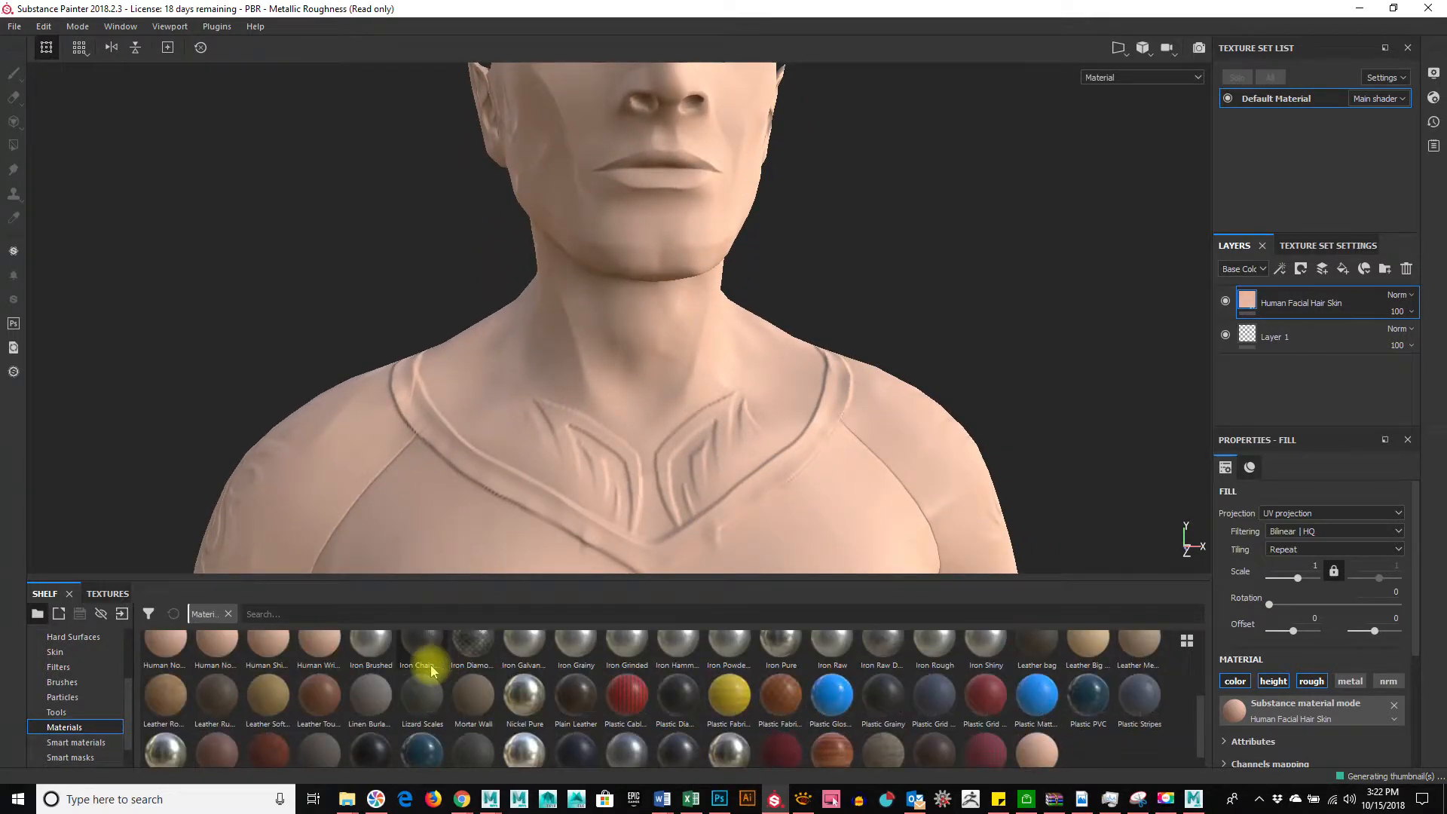
mouse_move(285, 655)
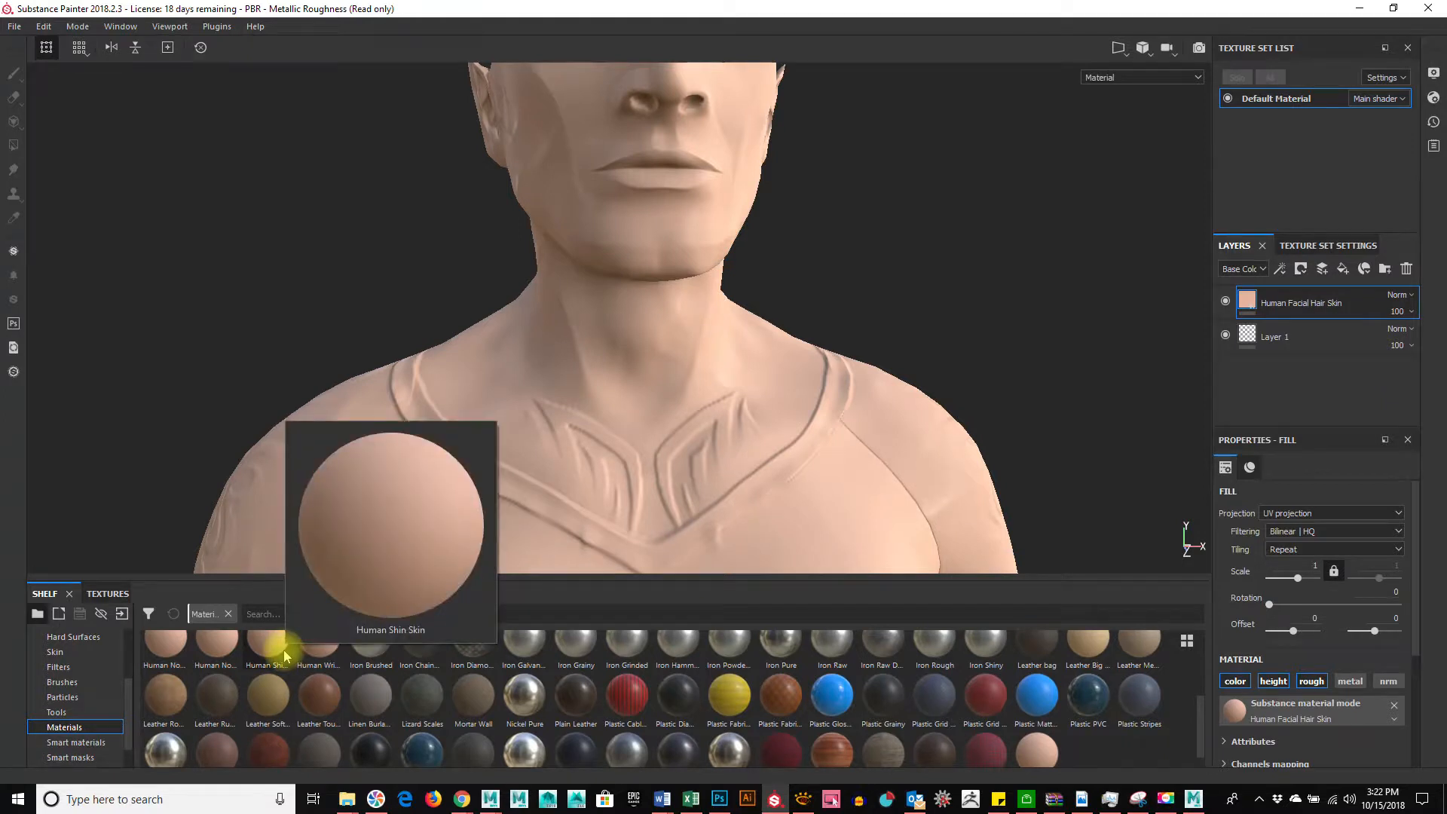
mouse_move(233, 652)
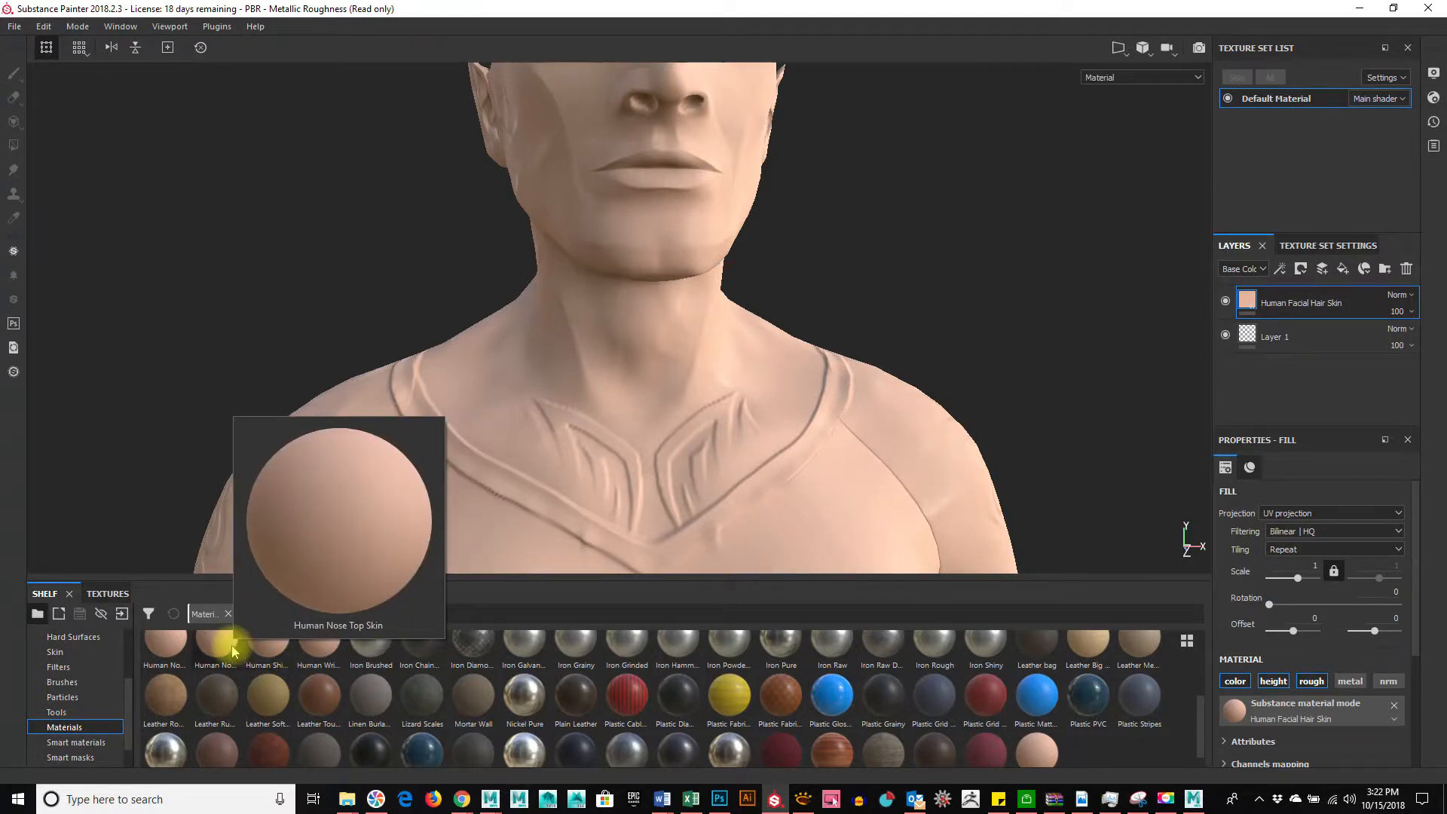
mouse_move(176, 645)
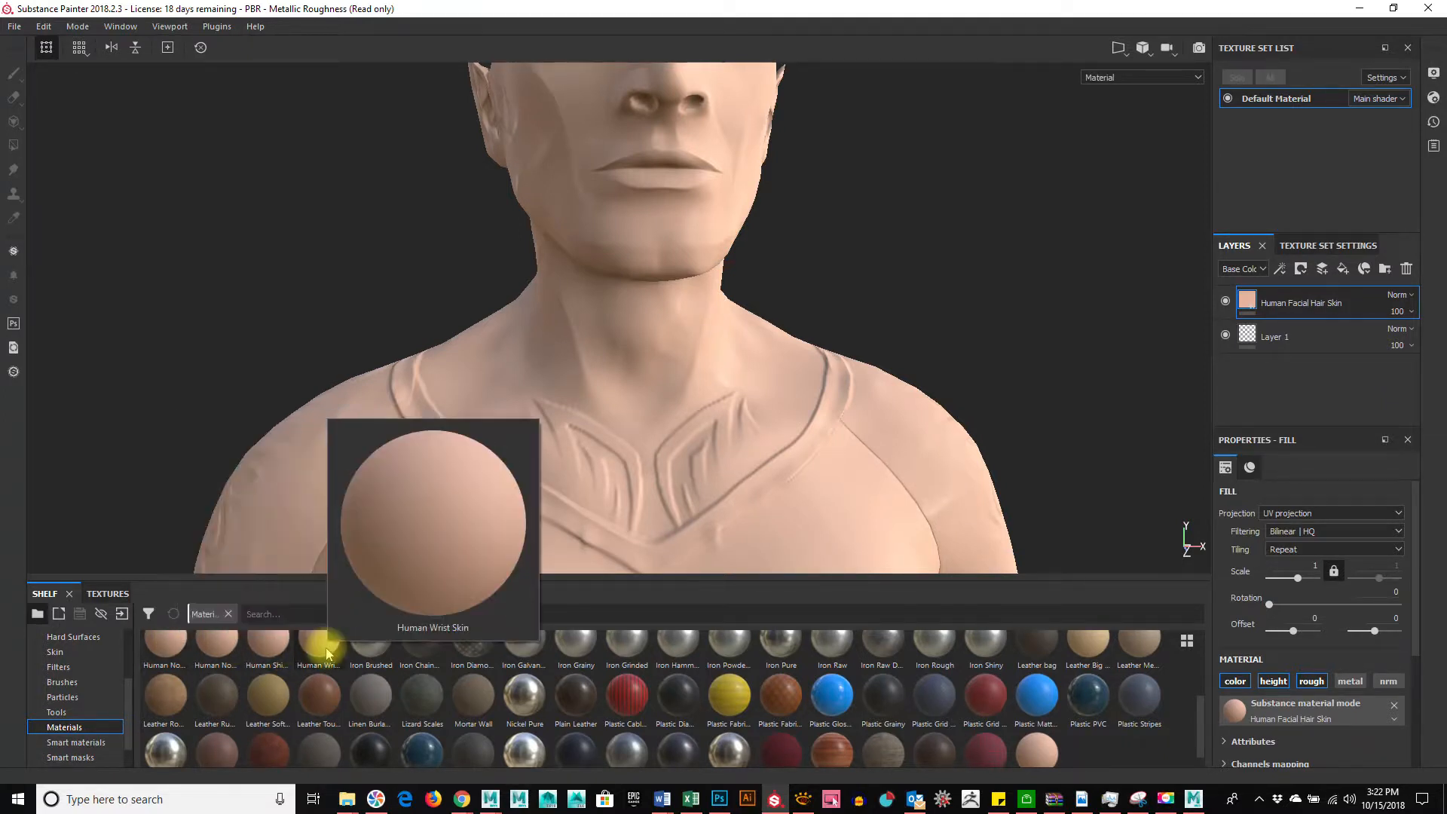
scroll(1027, 723, "down", 1)
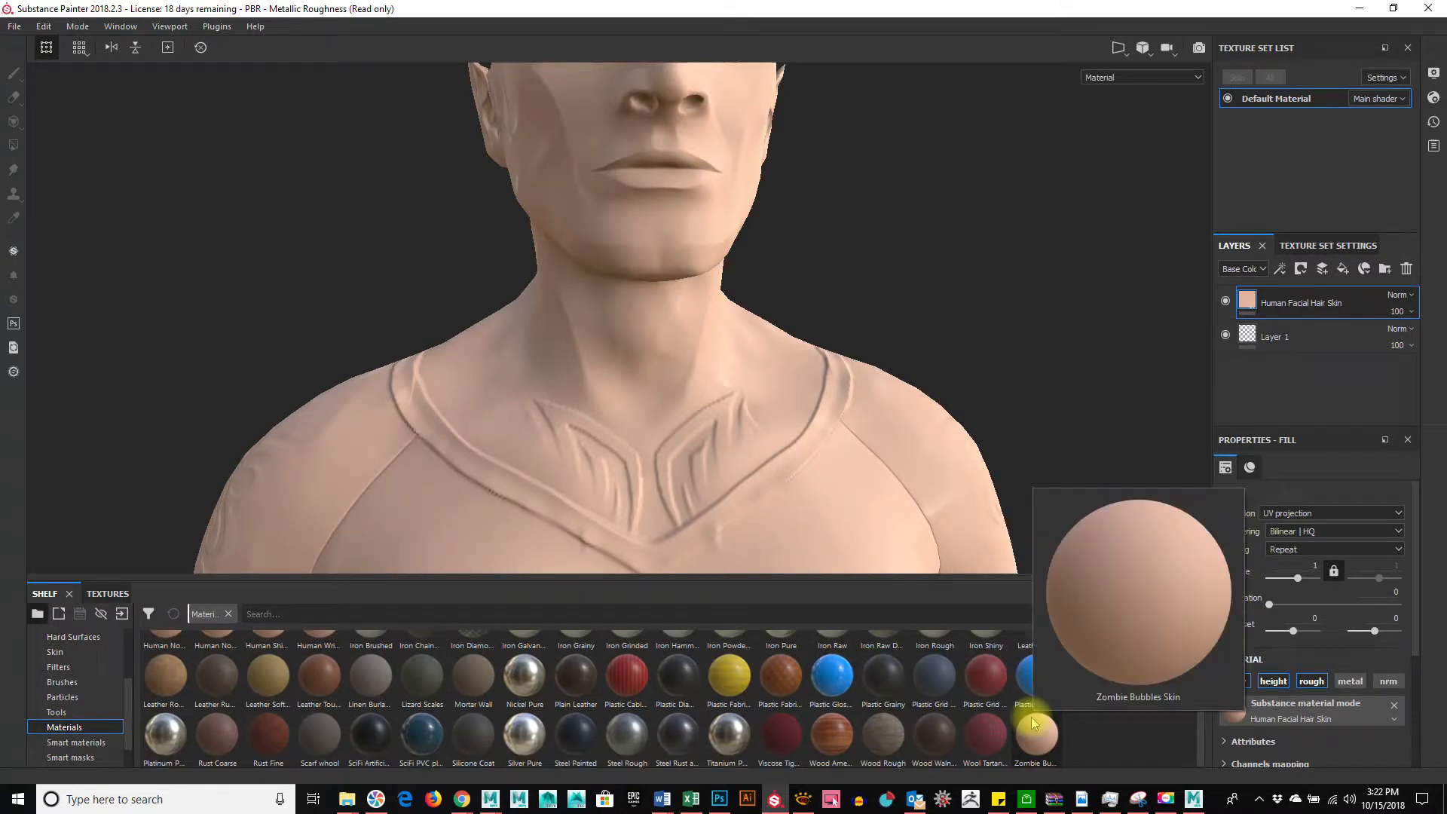
left_click_drag(1032, 724, 1308, 299)
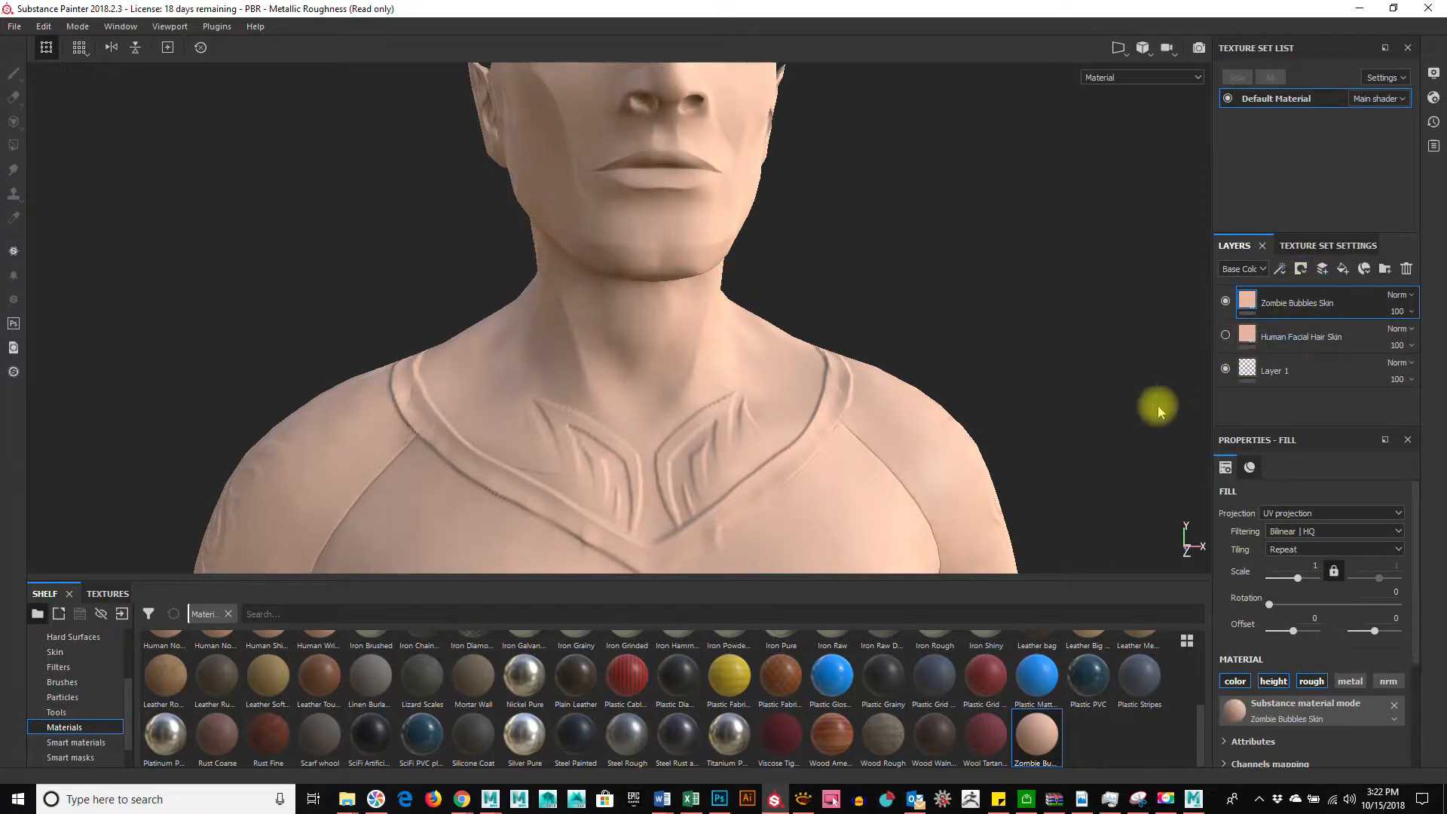
Try a green colour (RGB 0.316, 0.647, 0.308) on the Zombie Bubbles Skin fill and inspect it on the face
left_click_drag(997, 365, 1025, 349, "alt")
right_click_drag(1024, 349, 894, 300, "alt")
scroll(1326, 640, "down", 3)
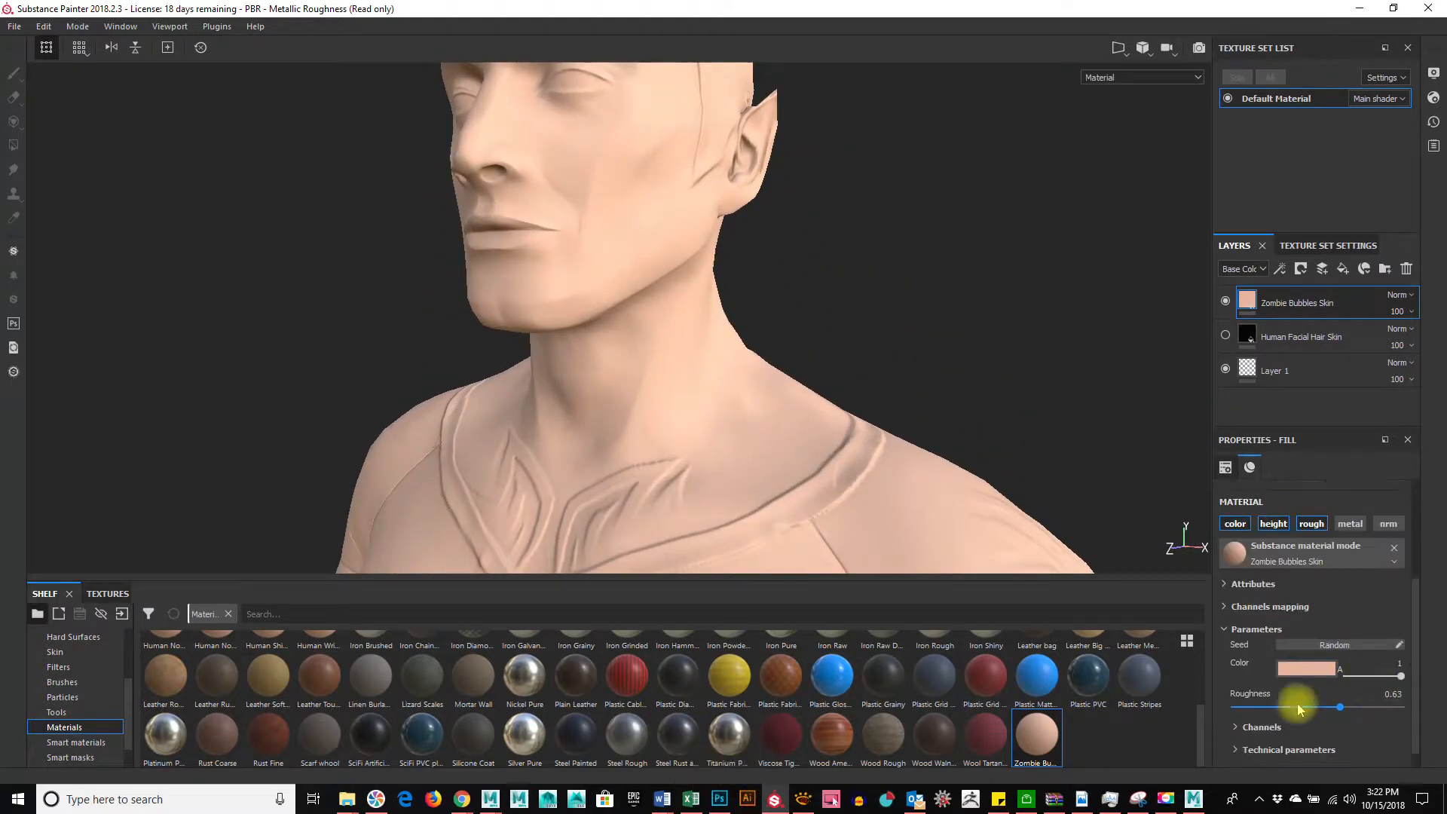
left_click(1330, 678)
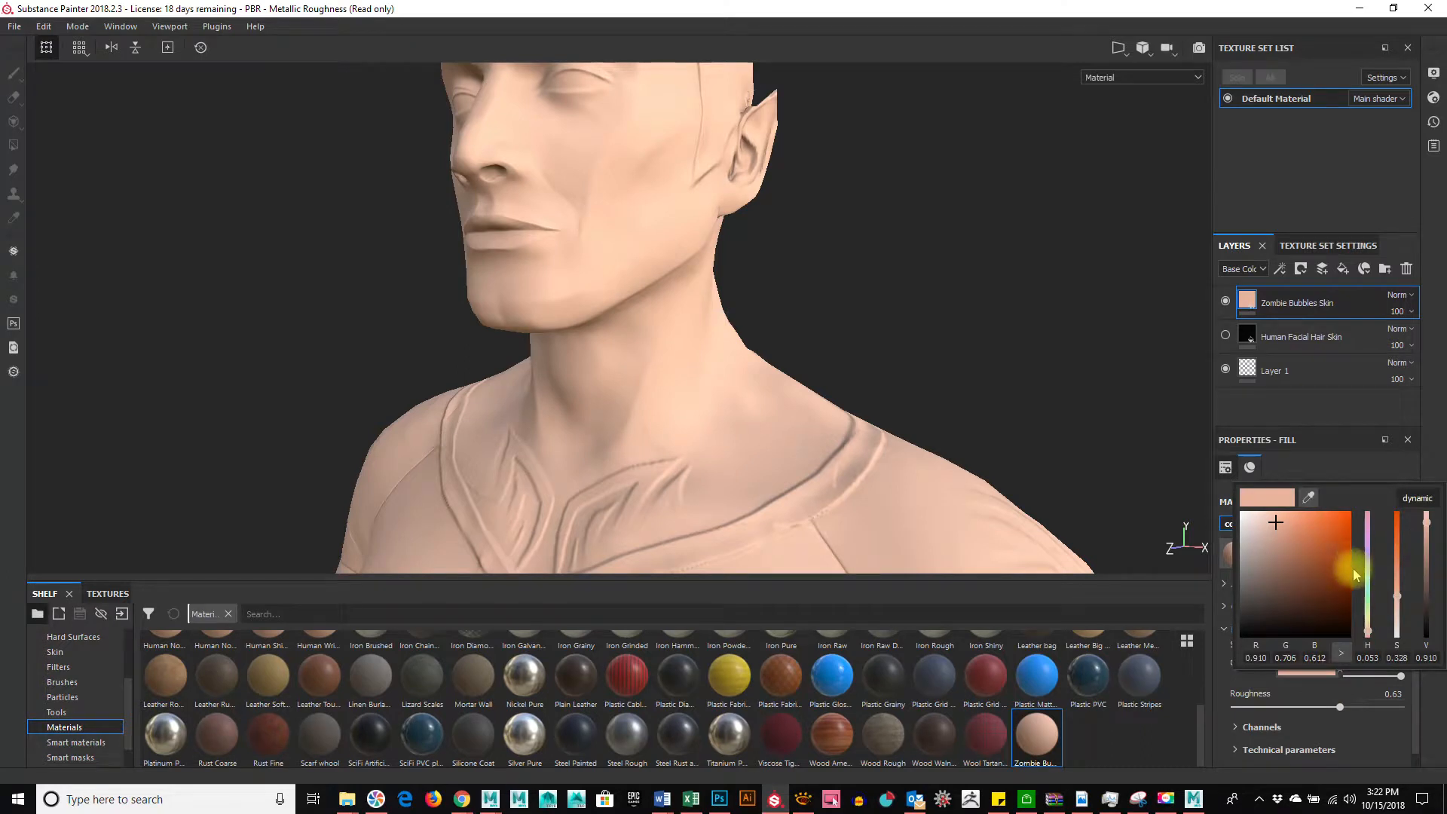
mouse_move(1370, 584)
left_mouse_down()
mouse_move(1379, 620)
mouse_move(1376, 601)
left_mouse_up()
left_click_drag(1290, 536, 1299, 556)
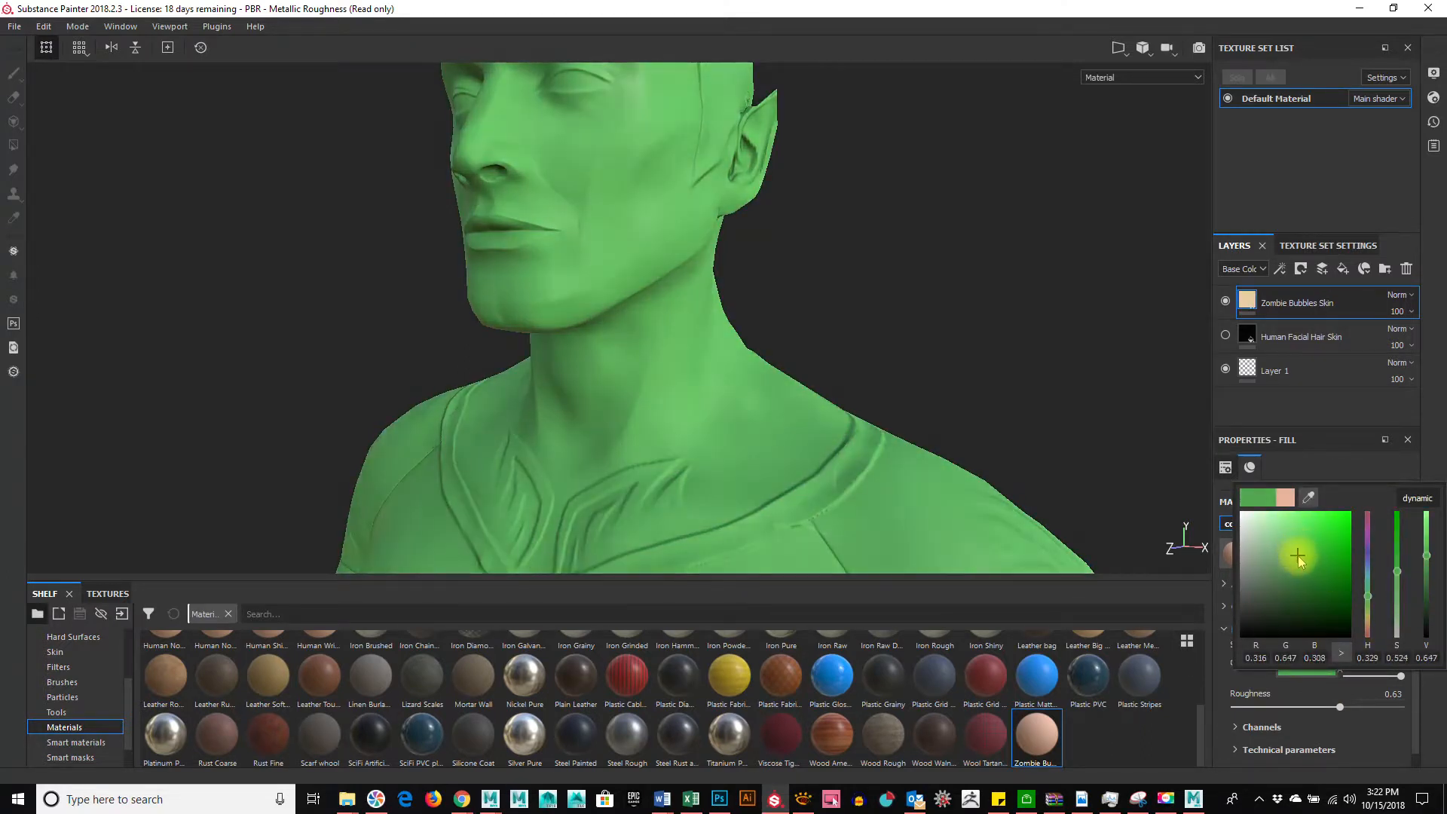
left_click_drag(830, 329, 694, 436, "alt")
right_click_drag(643, 397, 852, 444, "alt")
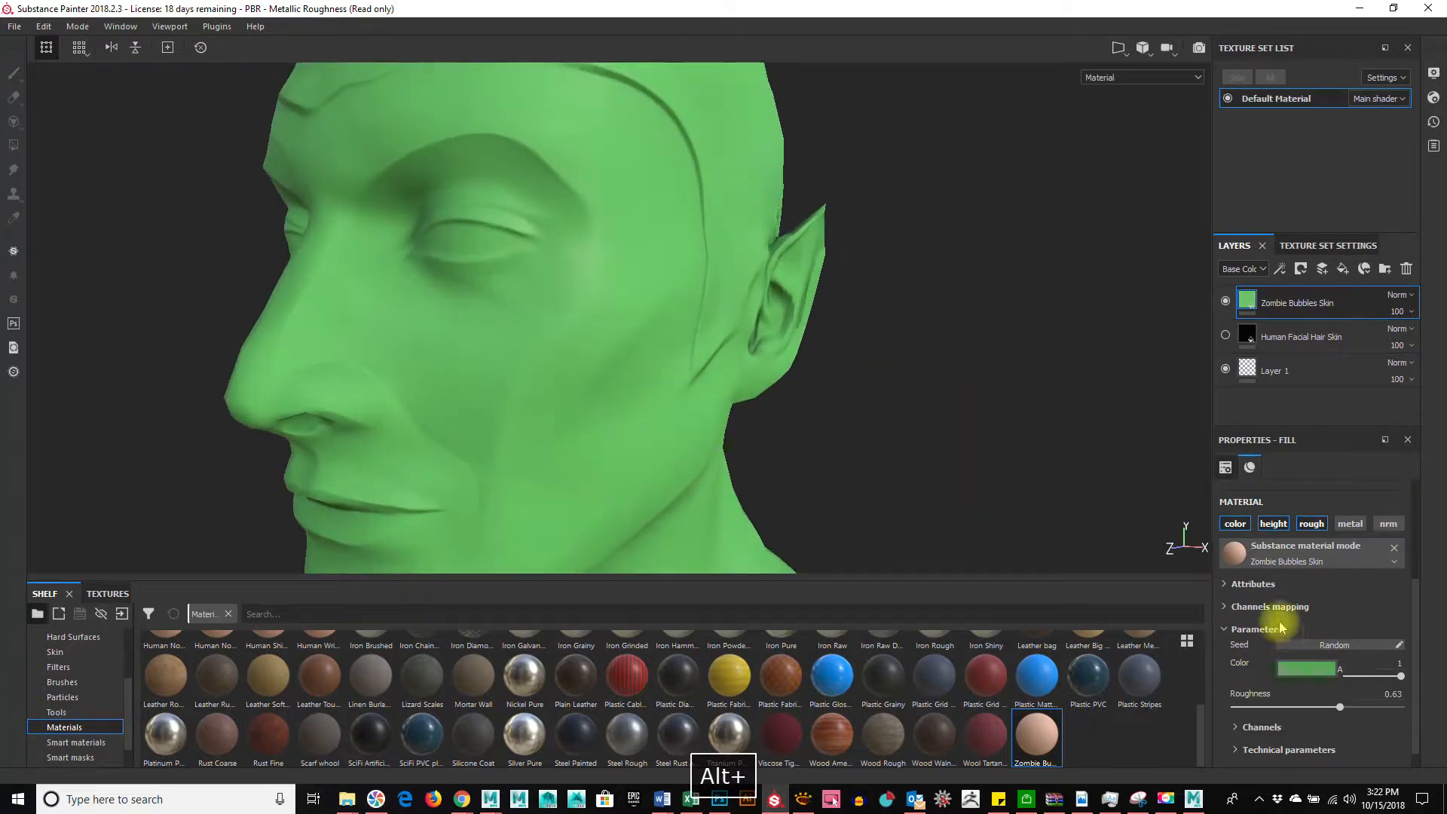
Show the skin fill's channel parameters, inspect the green head, and undo the colour change
left_click(1237, 727)
scroll(1243, 725, "down", 1)
left_click_drag(822, 473, 598, 142, "alt")
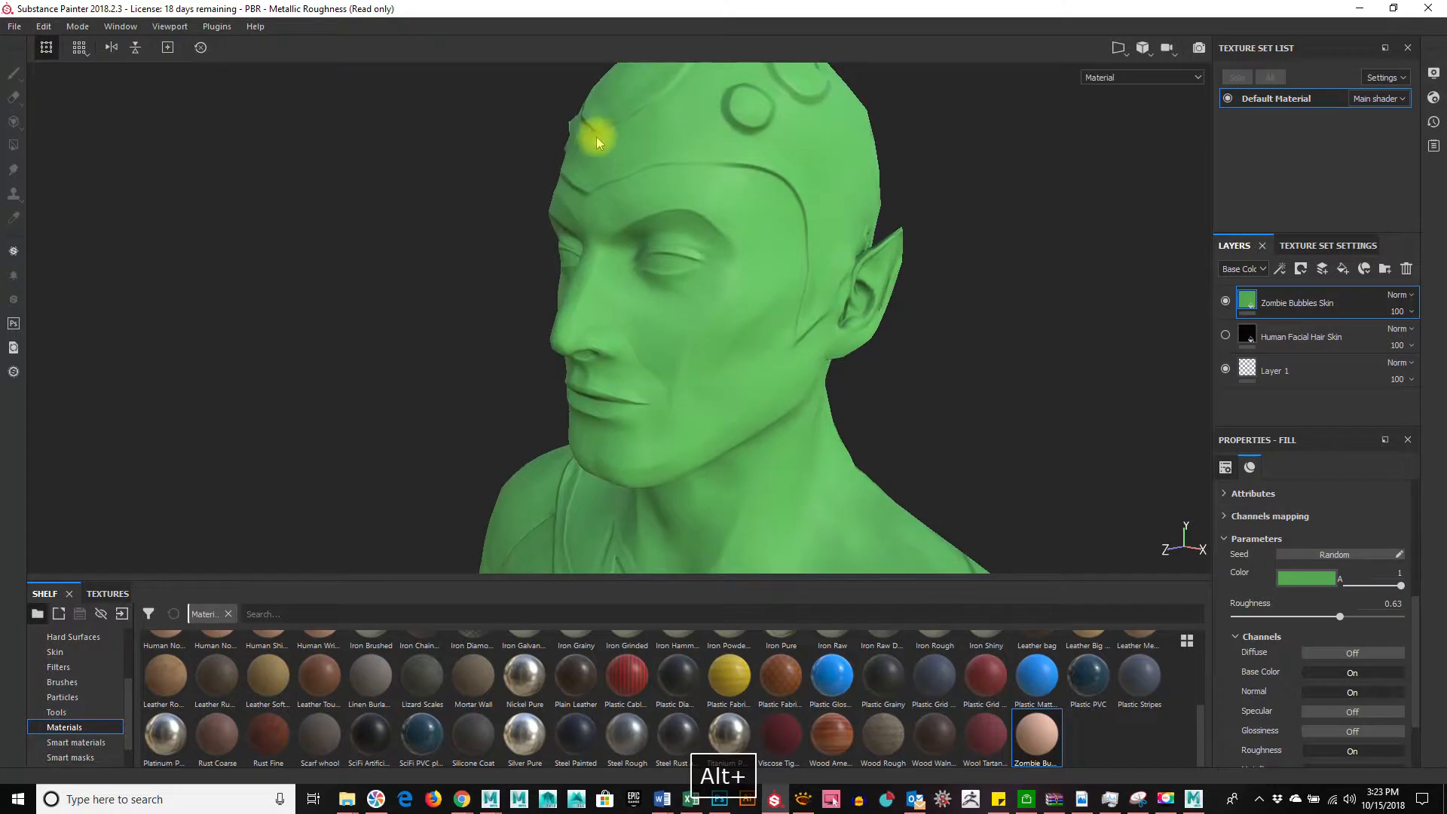
left_click_drag(864, 317, 1292, 565, "alt")
key("ctrl+z")
left_click_drag(1061, 564, 188, 133, "alt")
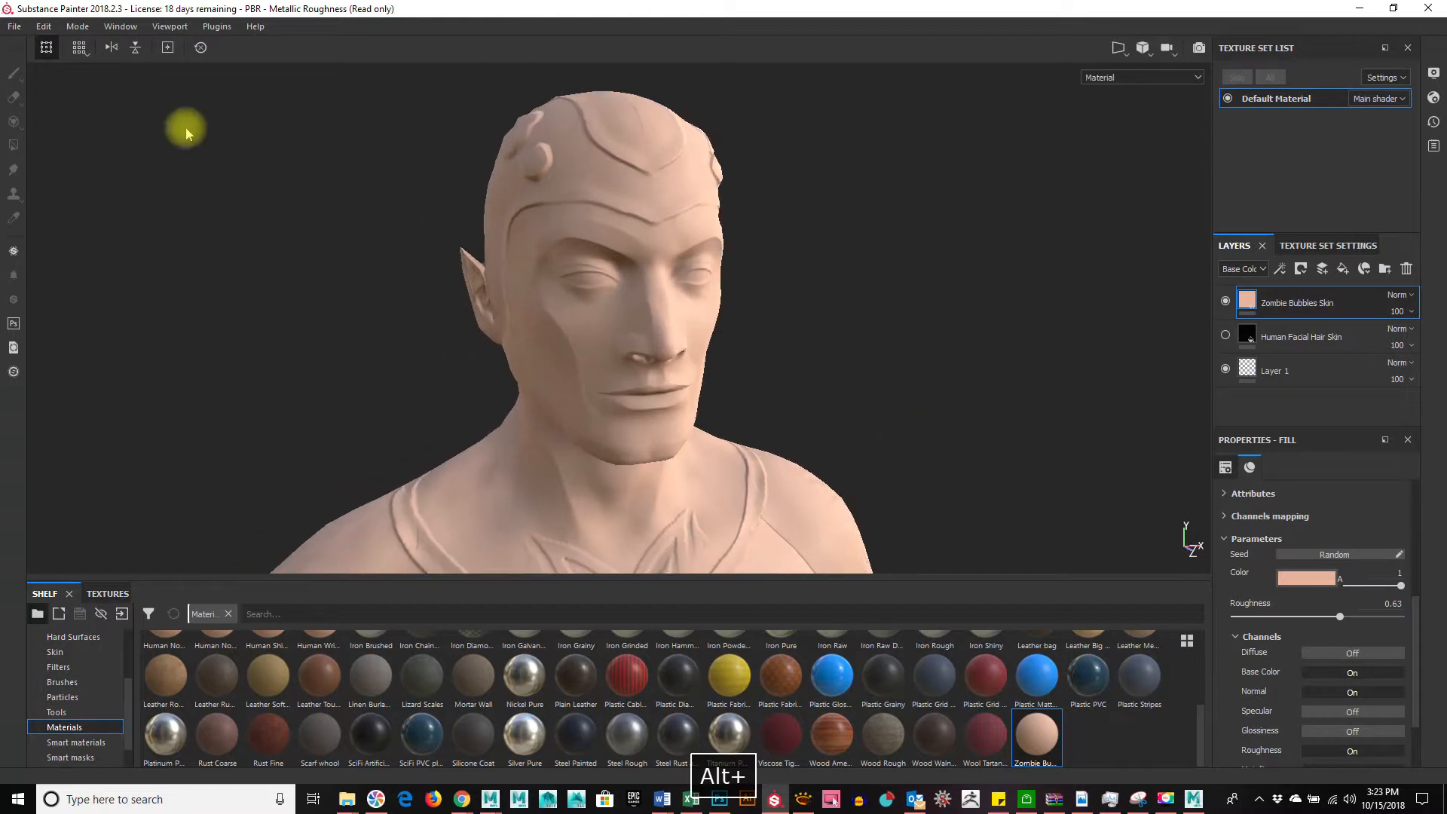
Open the texture export settings and list the maps of the Default Material texture set
left_click(14, 26)
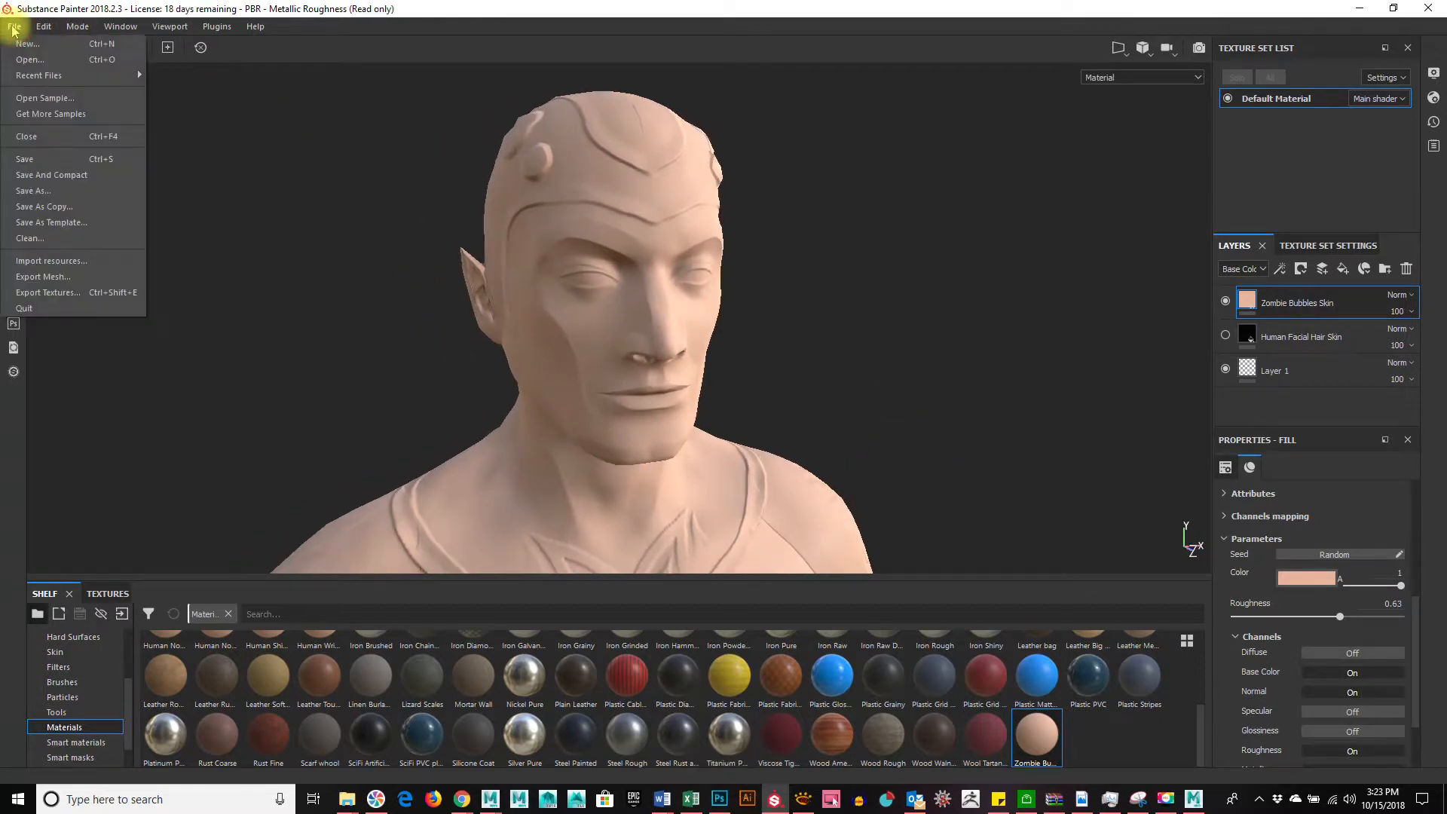
left_click(50, 293)
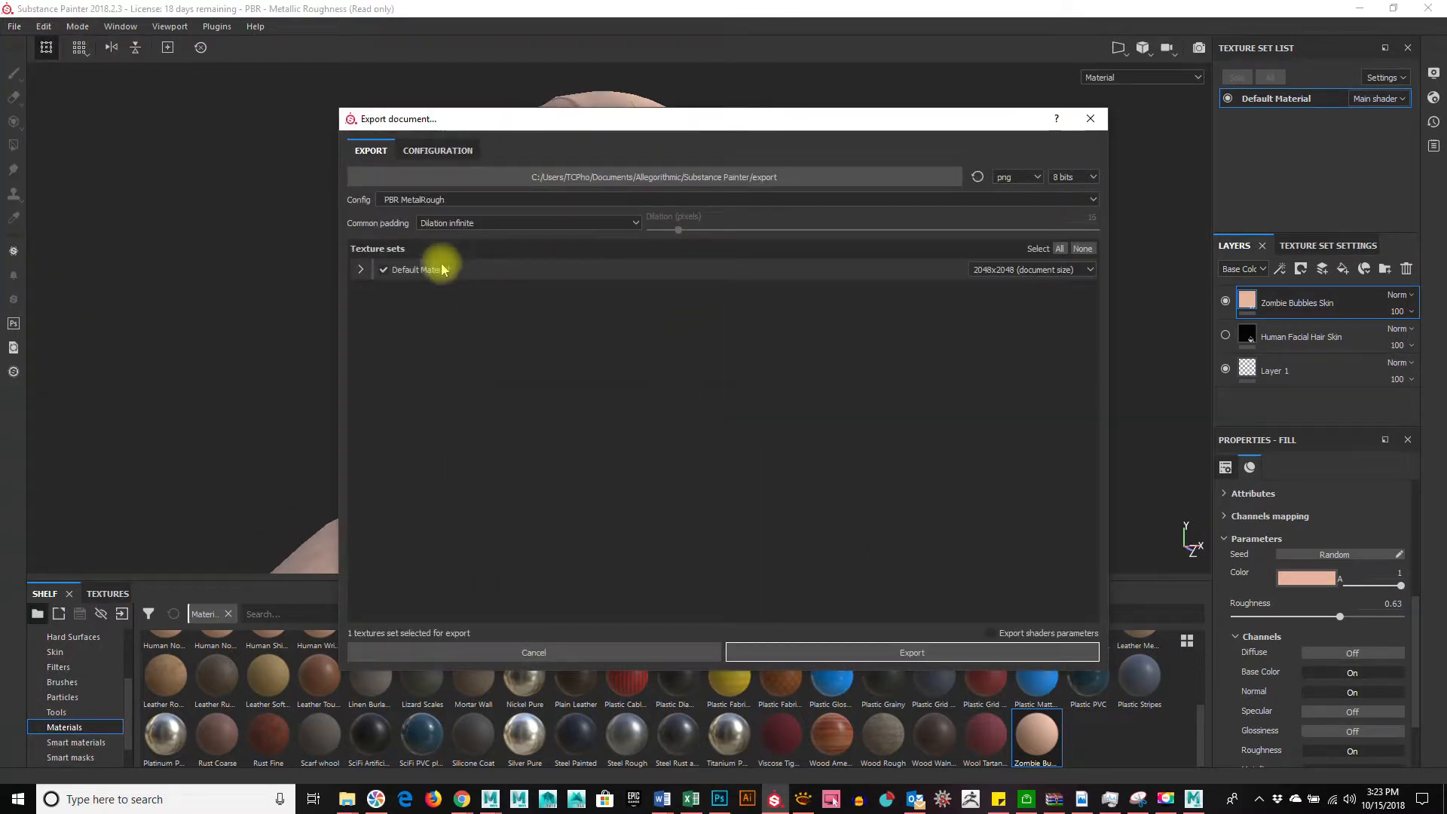
left_click(361, 269)
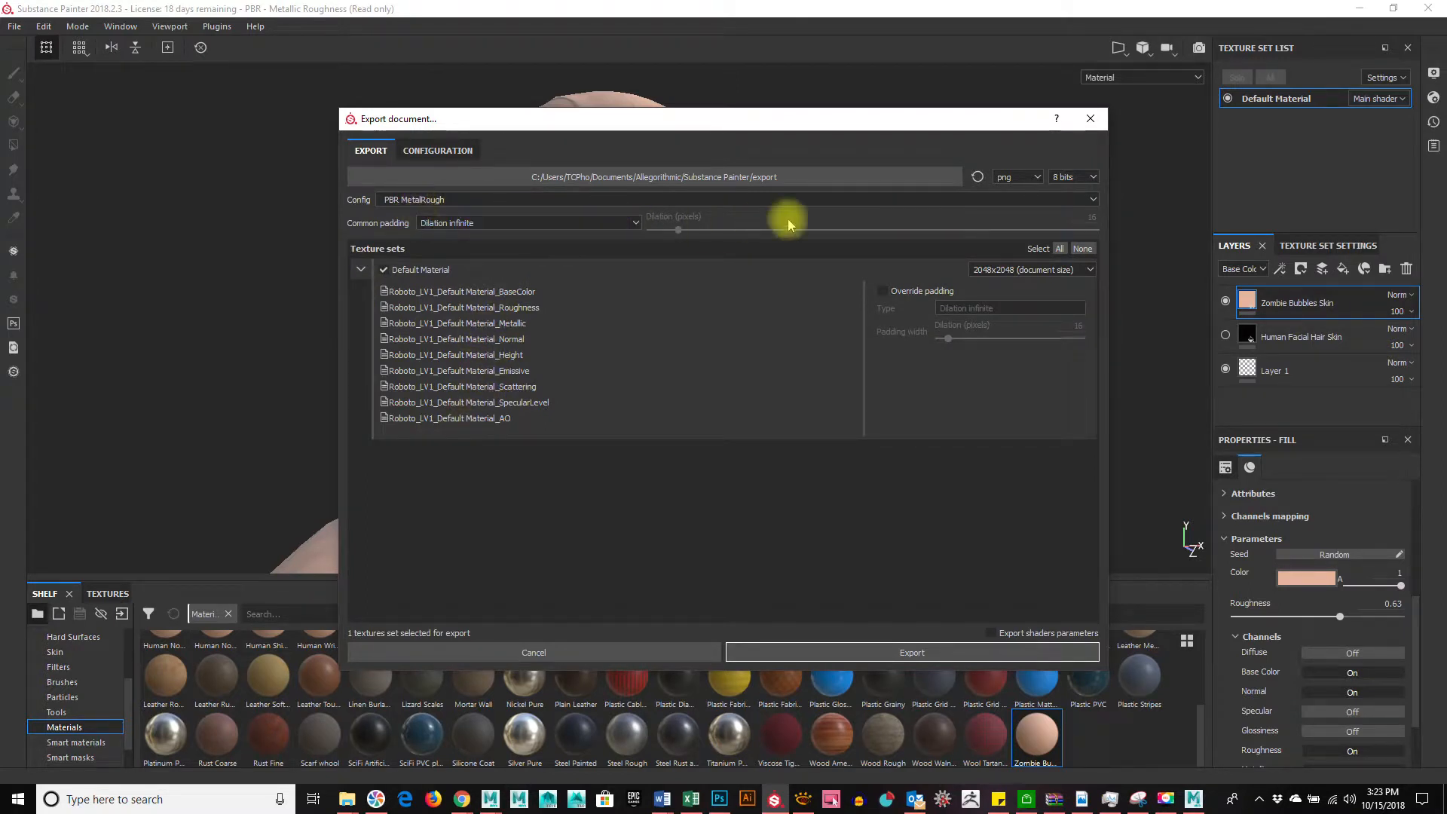
Browse for the export destination in the sourceimages folder of the Ohlone-_Texture_for_3D Maya project
left_click(954, 181)
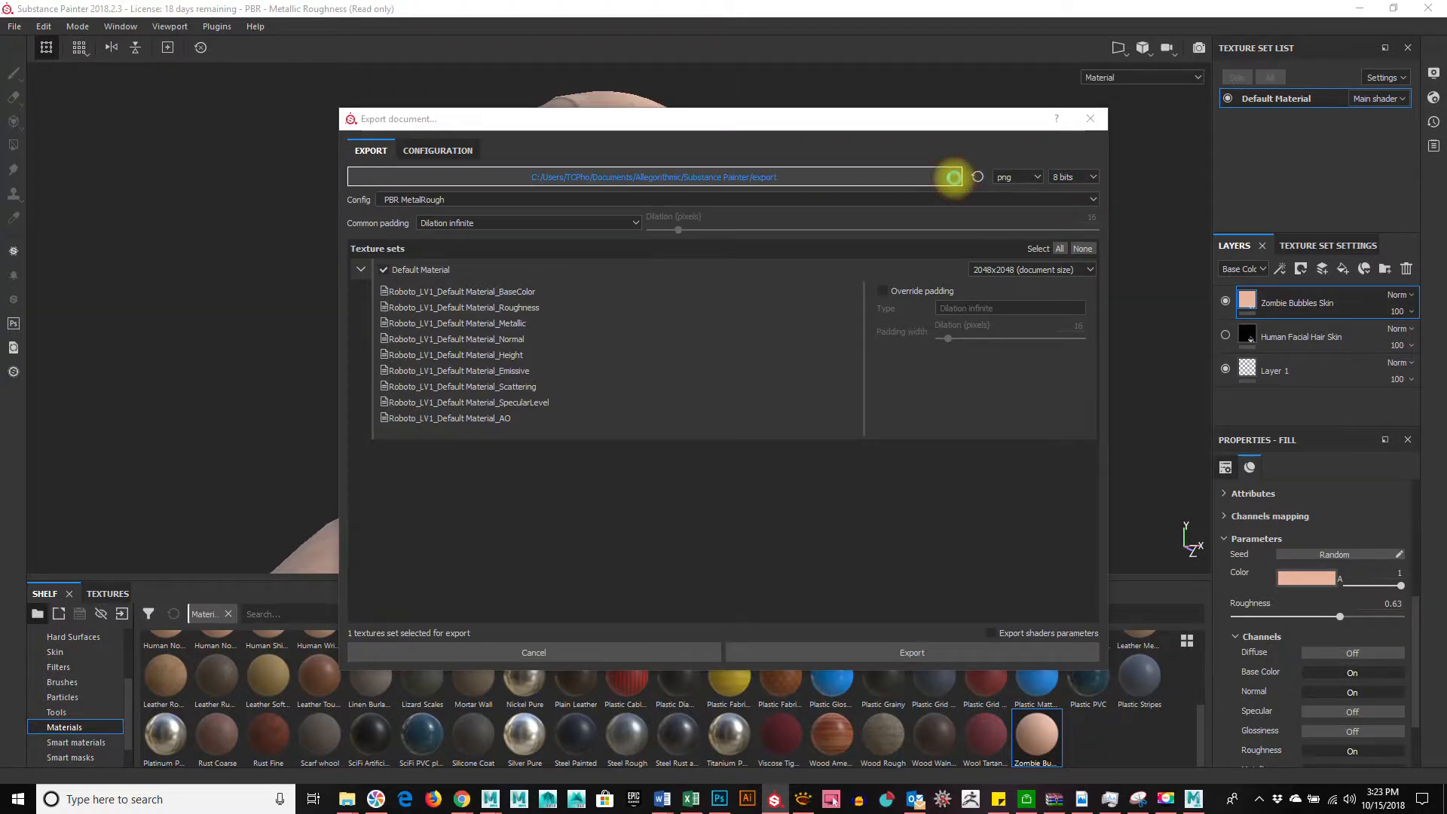
left_click(822, 169)
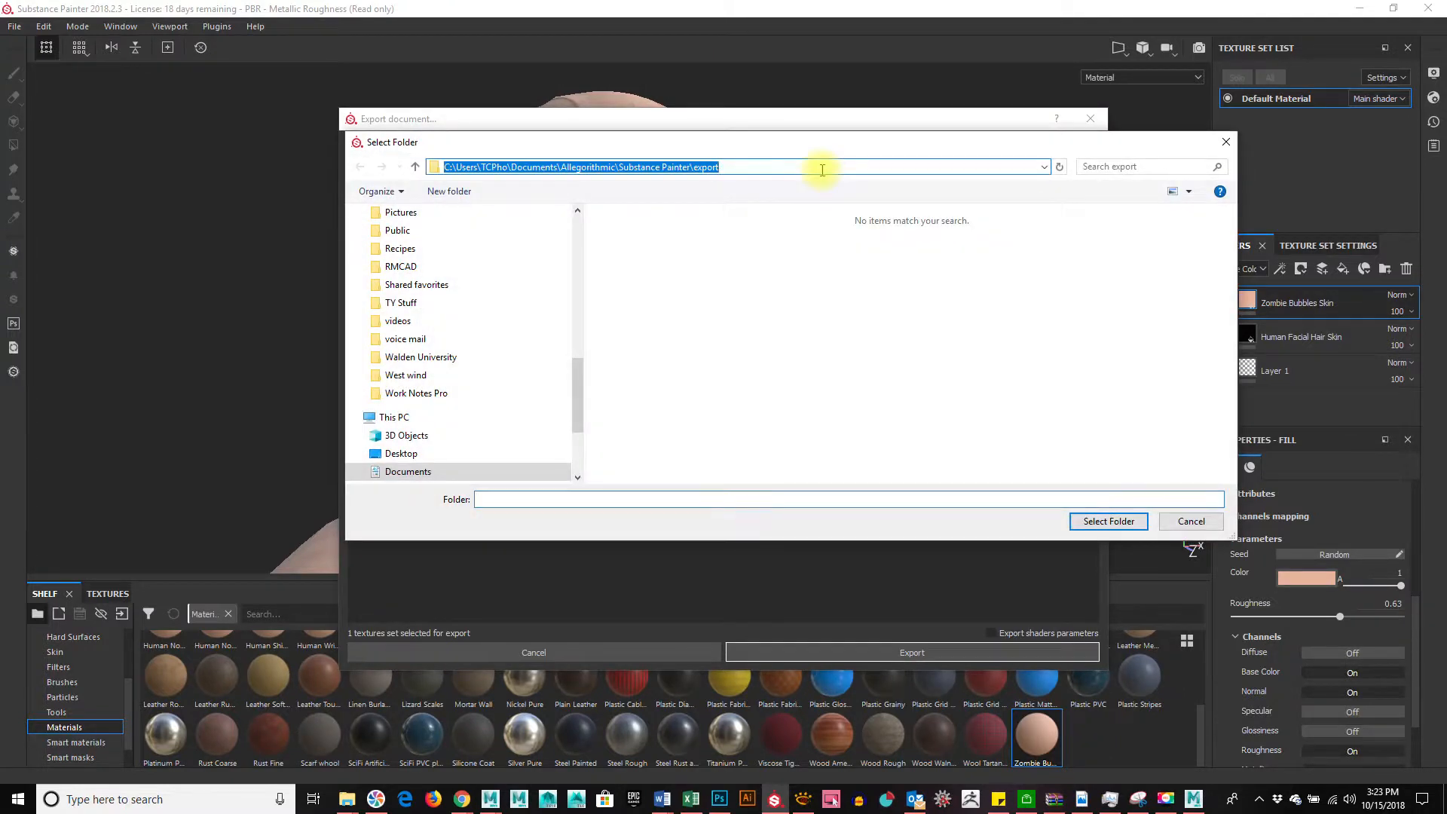
type("D:\\Documents\\maya\\projects\\Ohlone-_Texture_for_3D\\scenes")
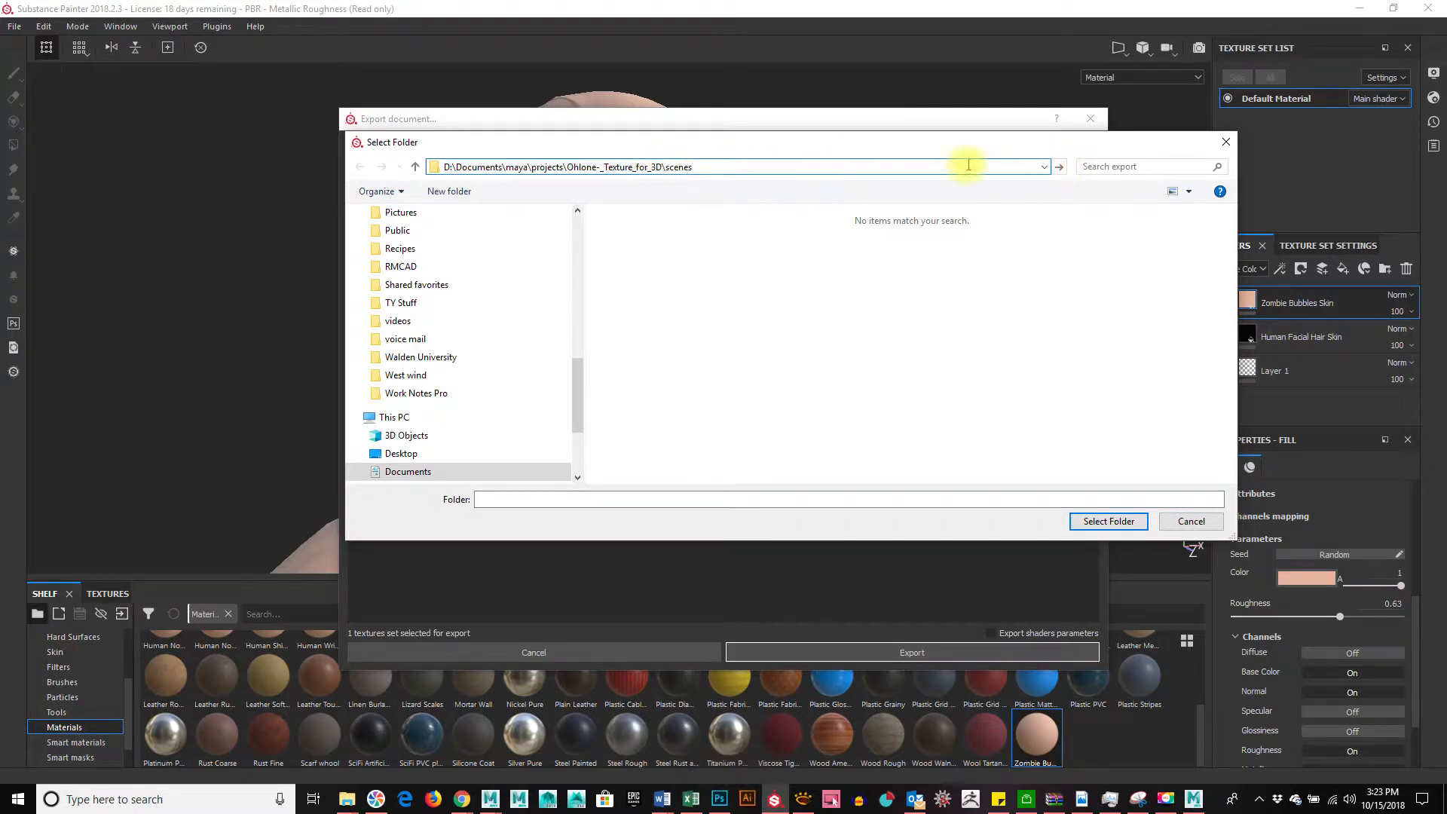
key("Return")
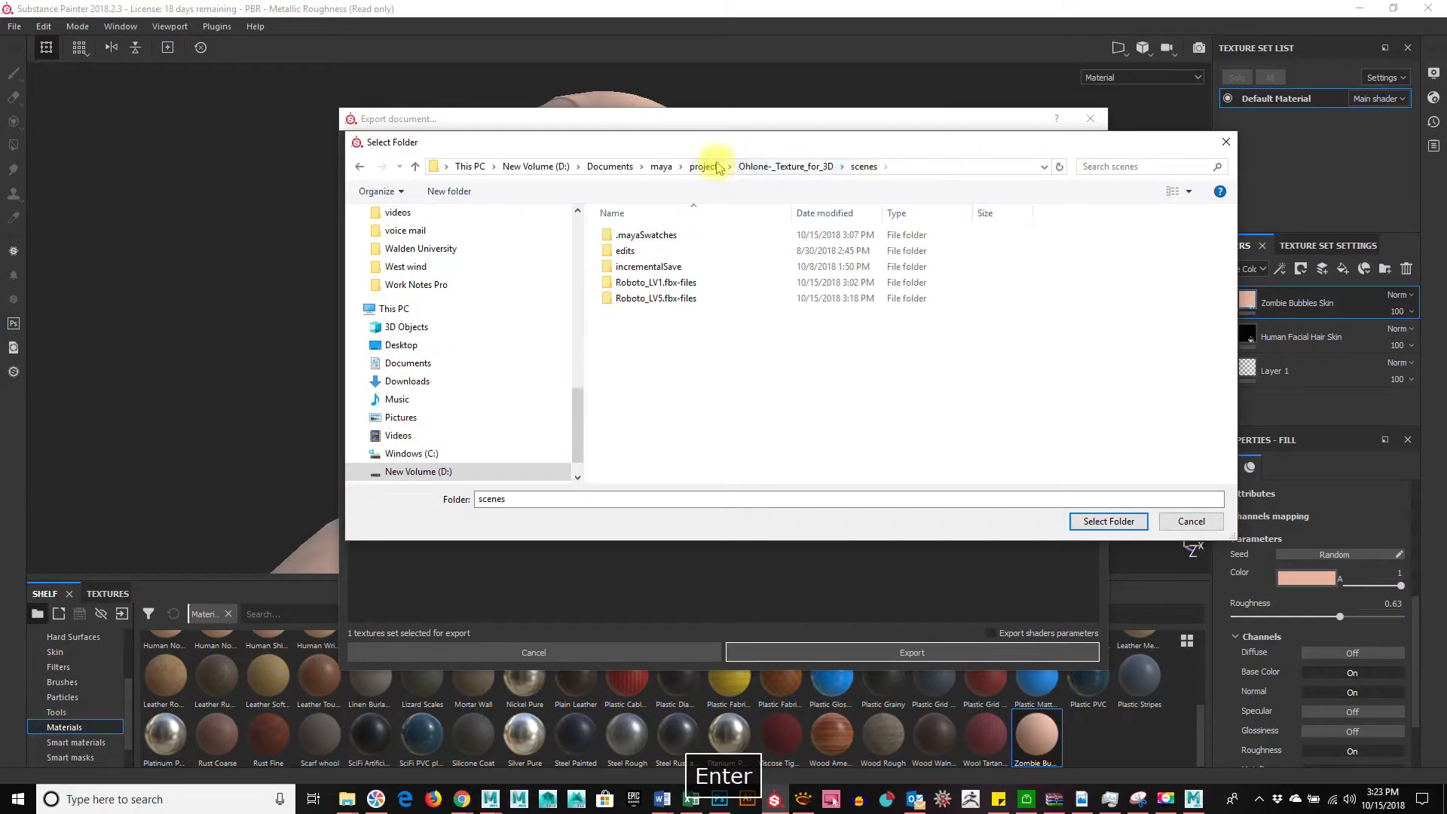
left_click(812, 169)
left_click(642, 424)
double_click(642, 424)
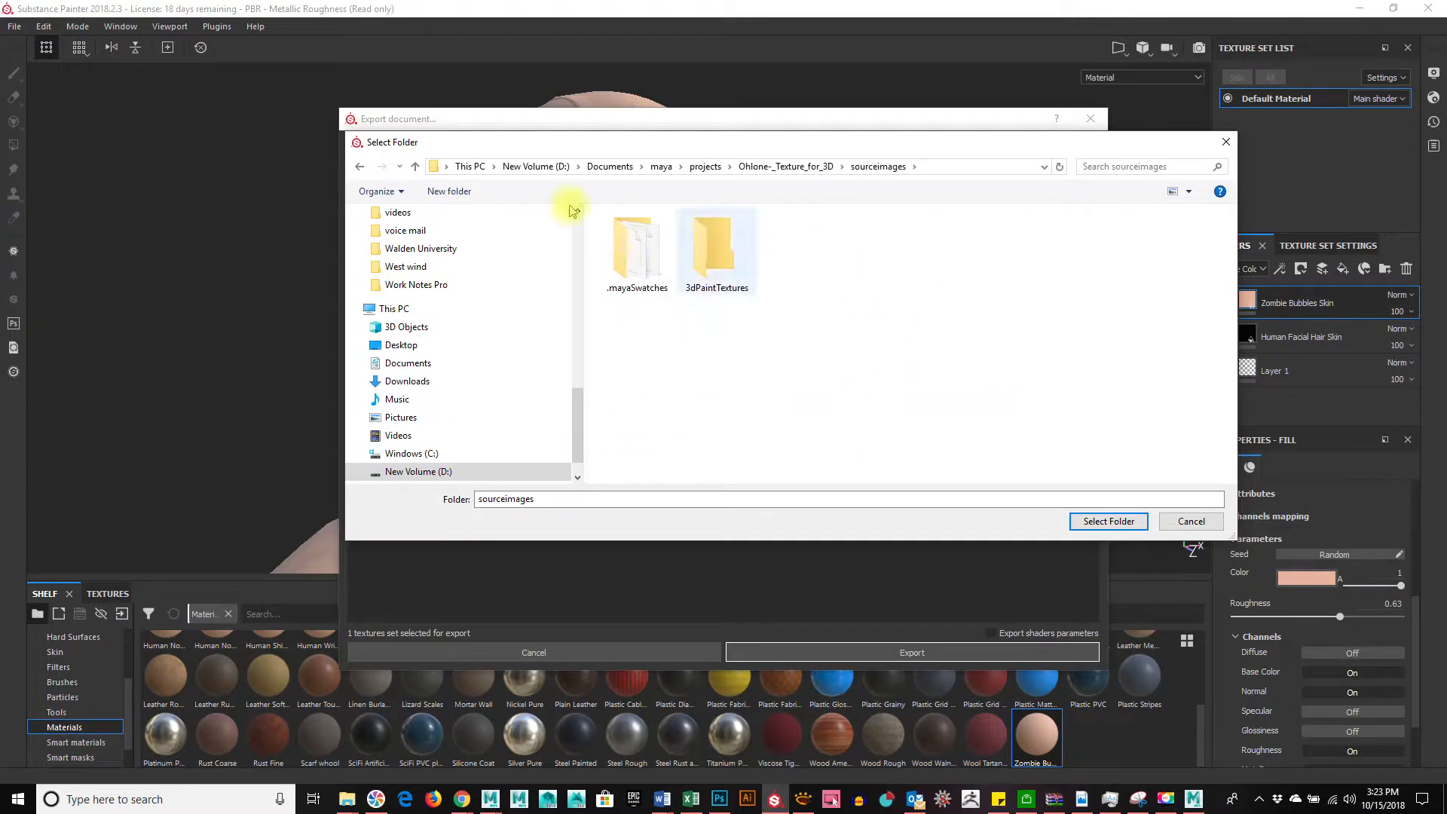
Export the textures as 8-bit PNG files with the PBR MetalRough configuration into a new folder named Roboto in sourceimages
left_click(456, 193)
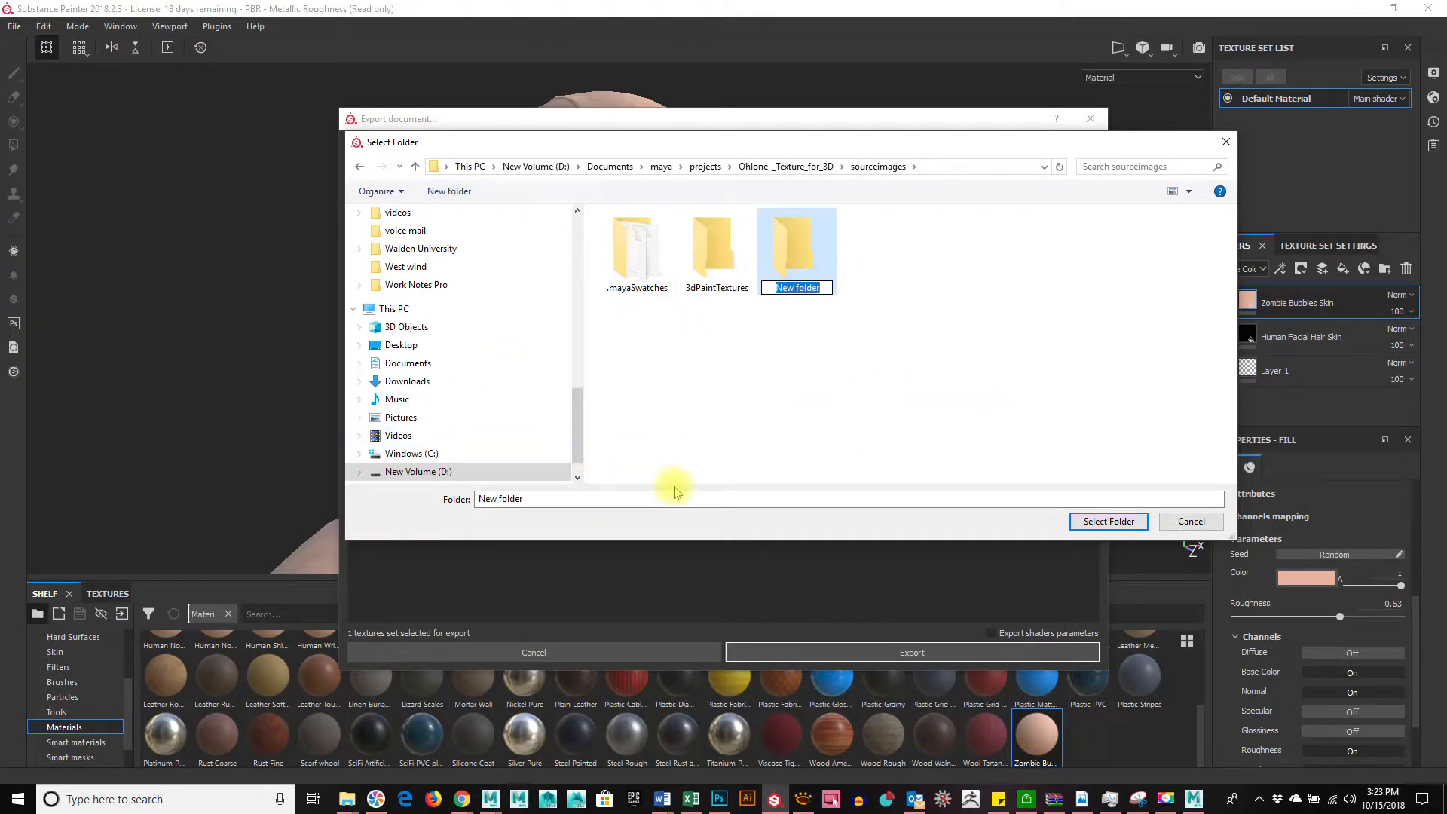
type("Roboto")
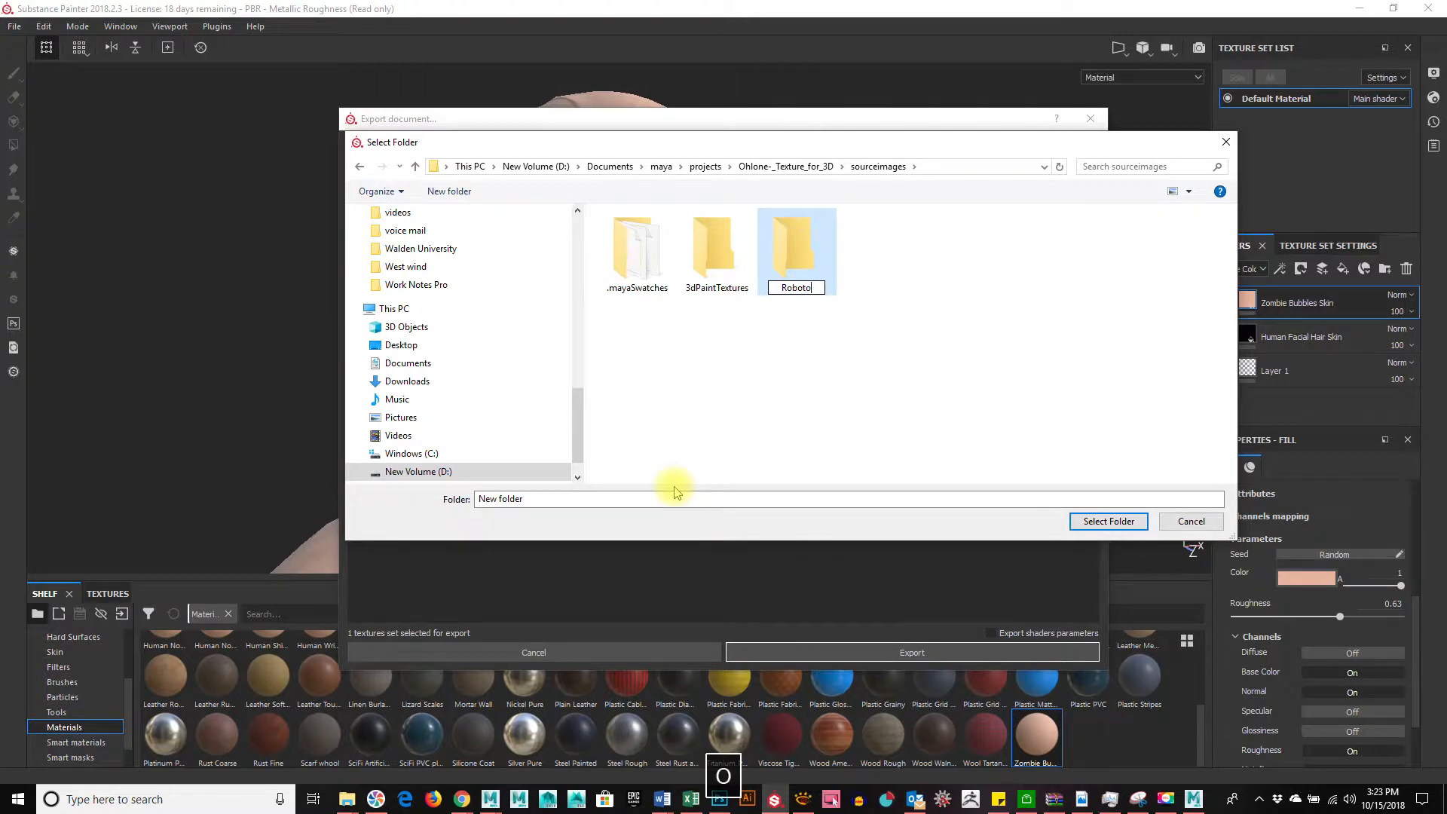
double_click(804, 276)
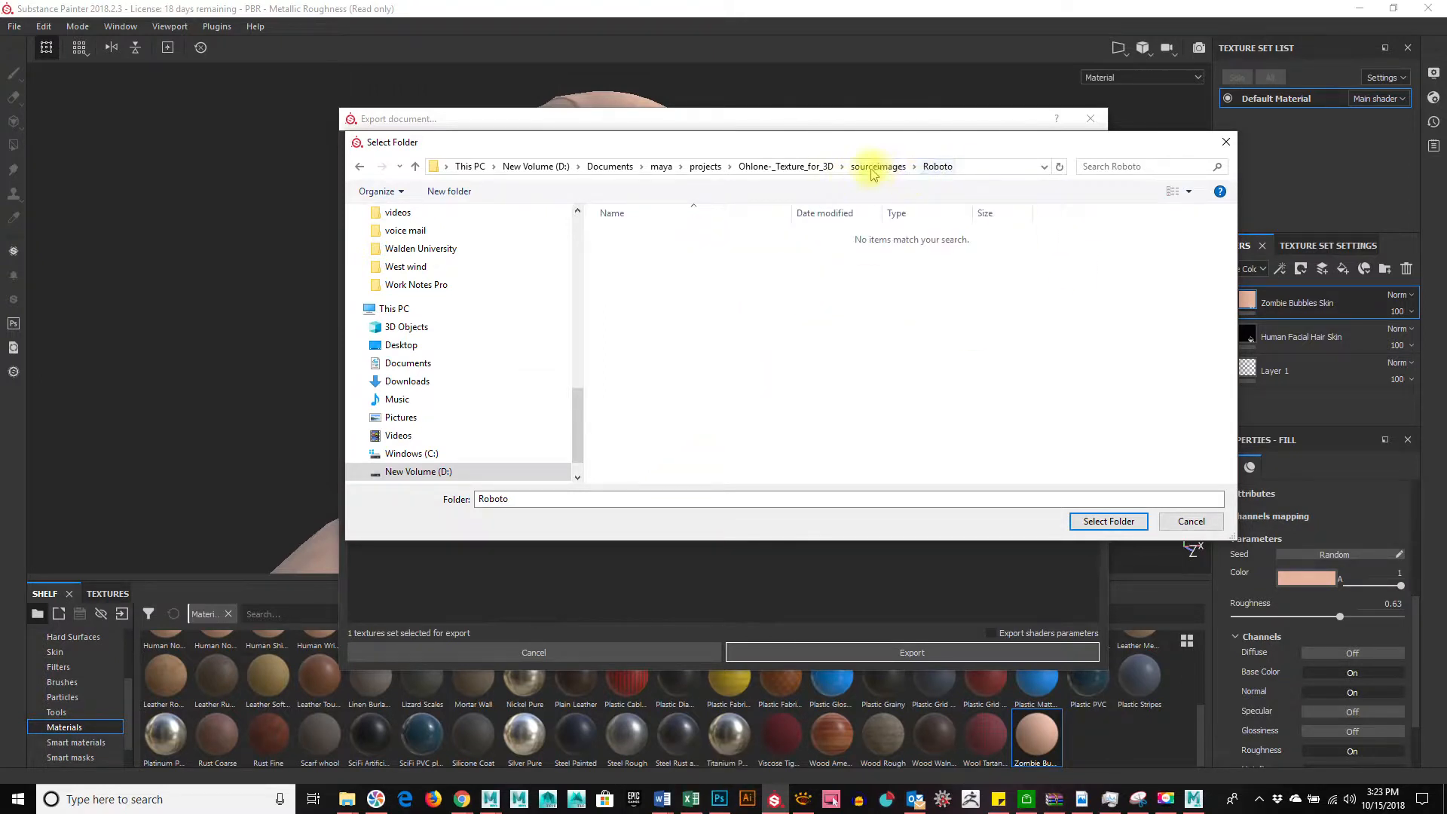
left_click(1105, 521)
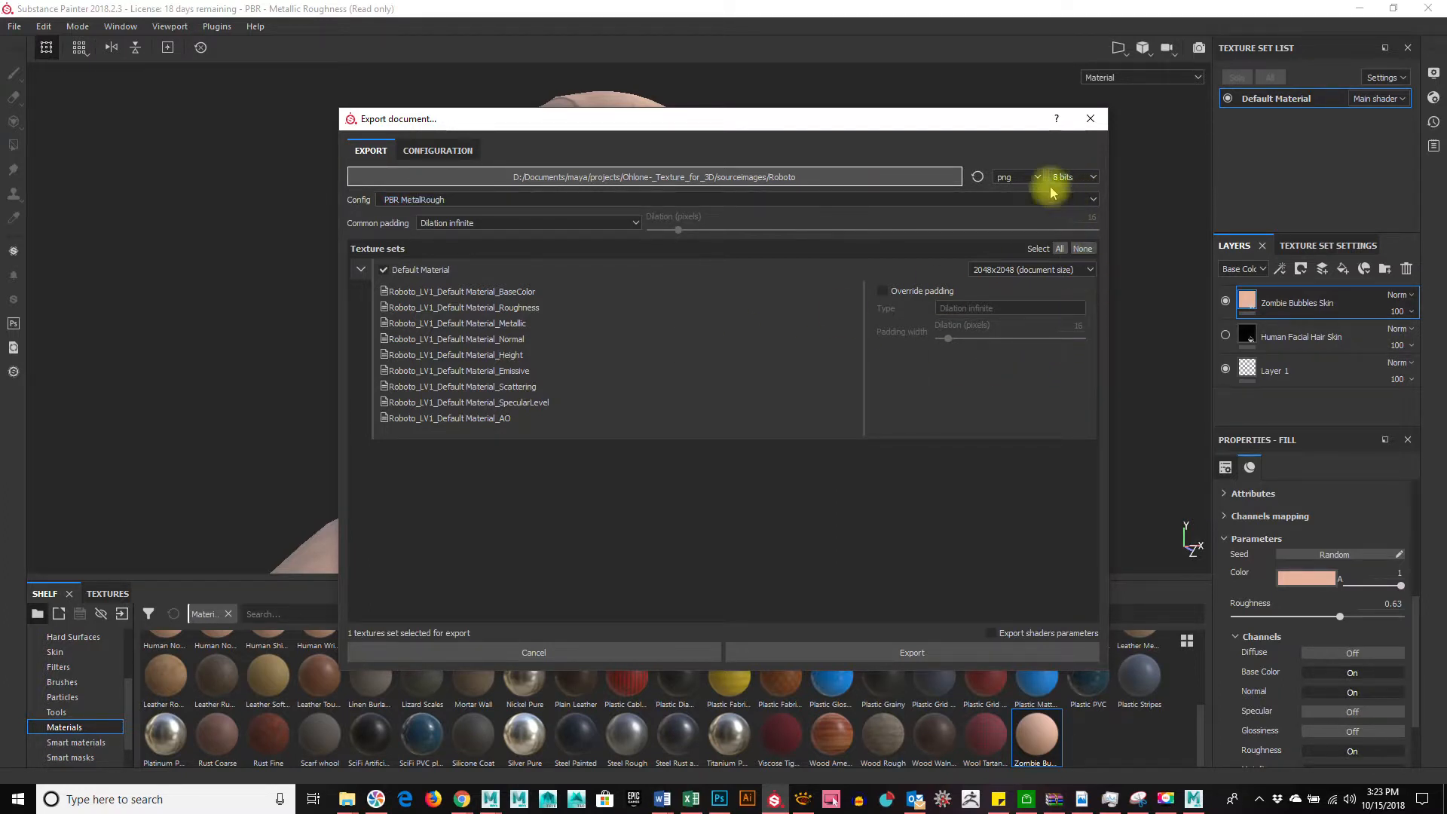
left_click(917, 654)
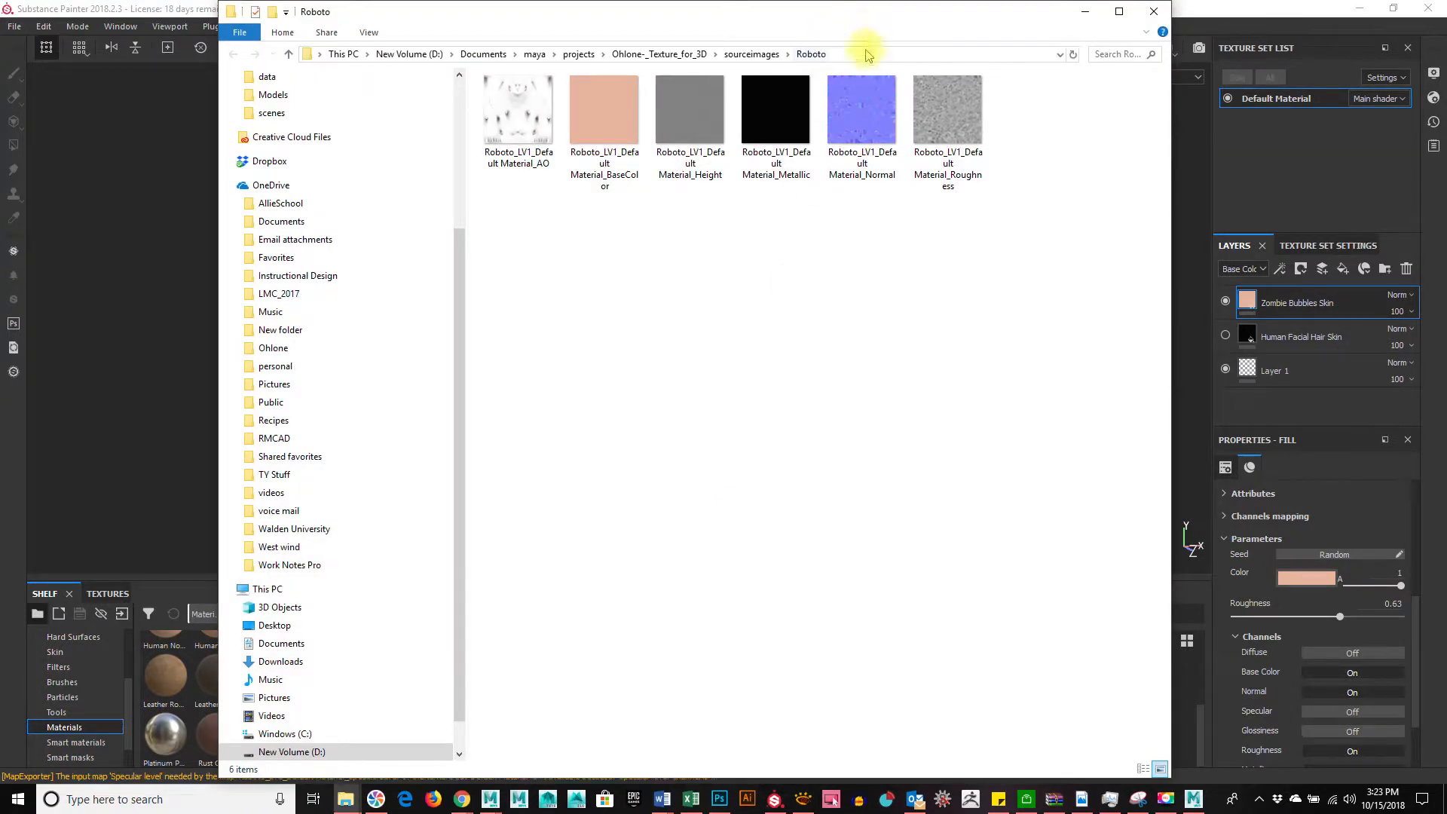
Copy the path of the exported Roboto texture folder and open that folder in XnView
left_click(865, 53)
key("ctrl+c")
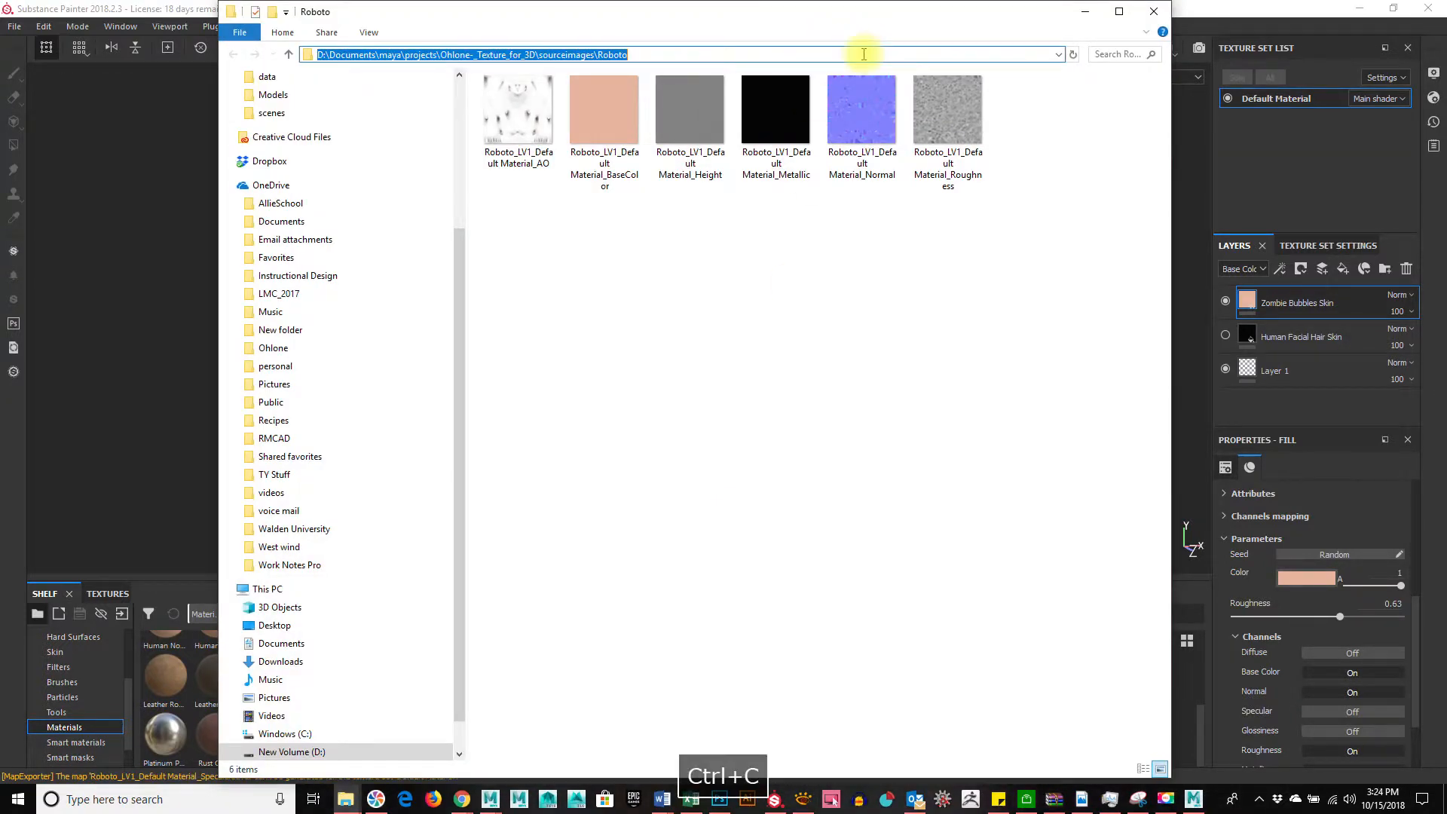
mouse_move(781, 806)
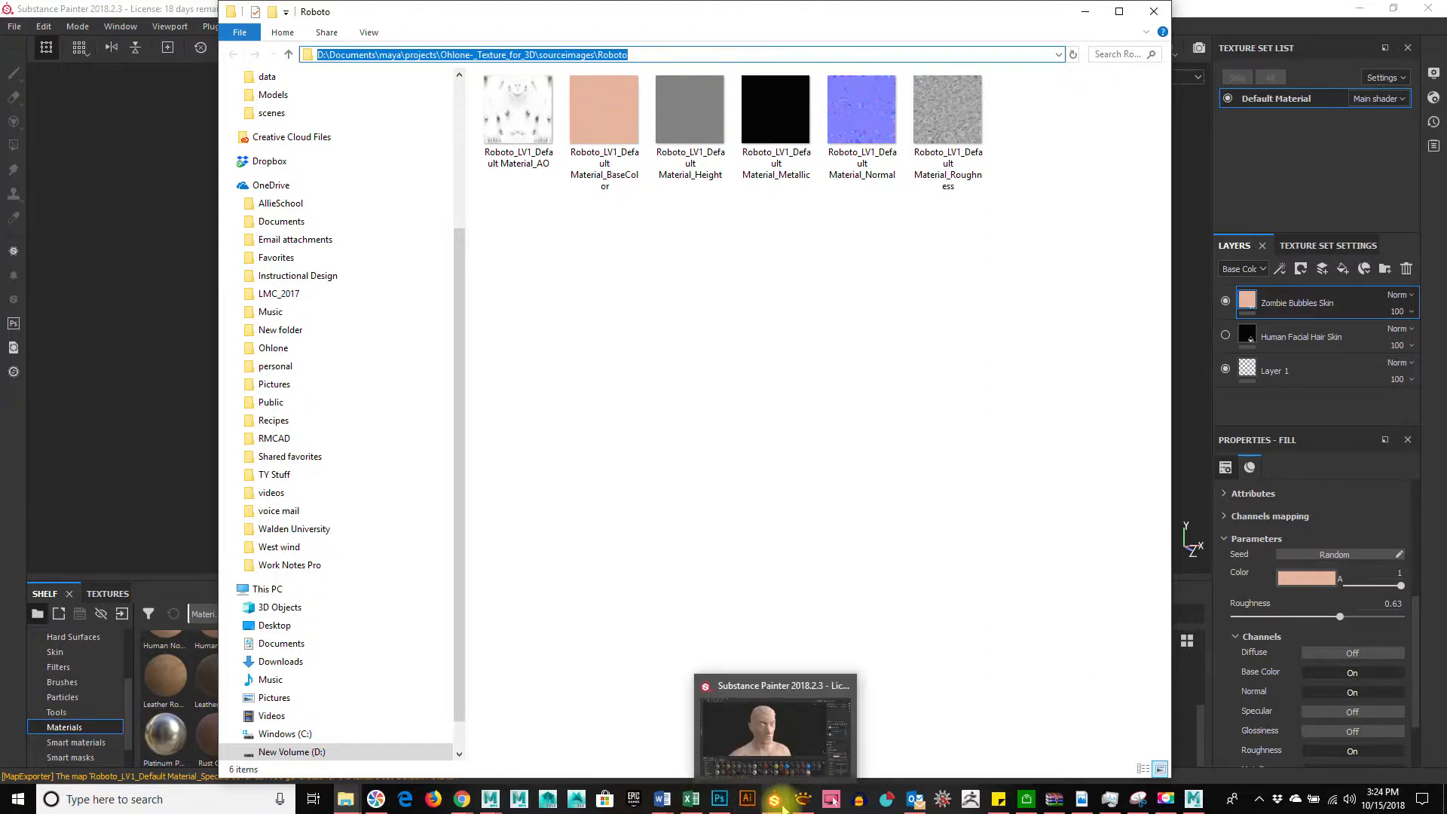
left_click(803, 800)
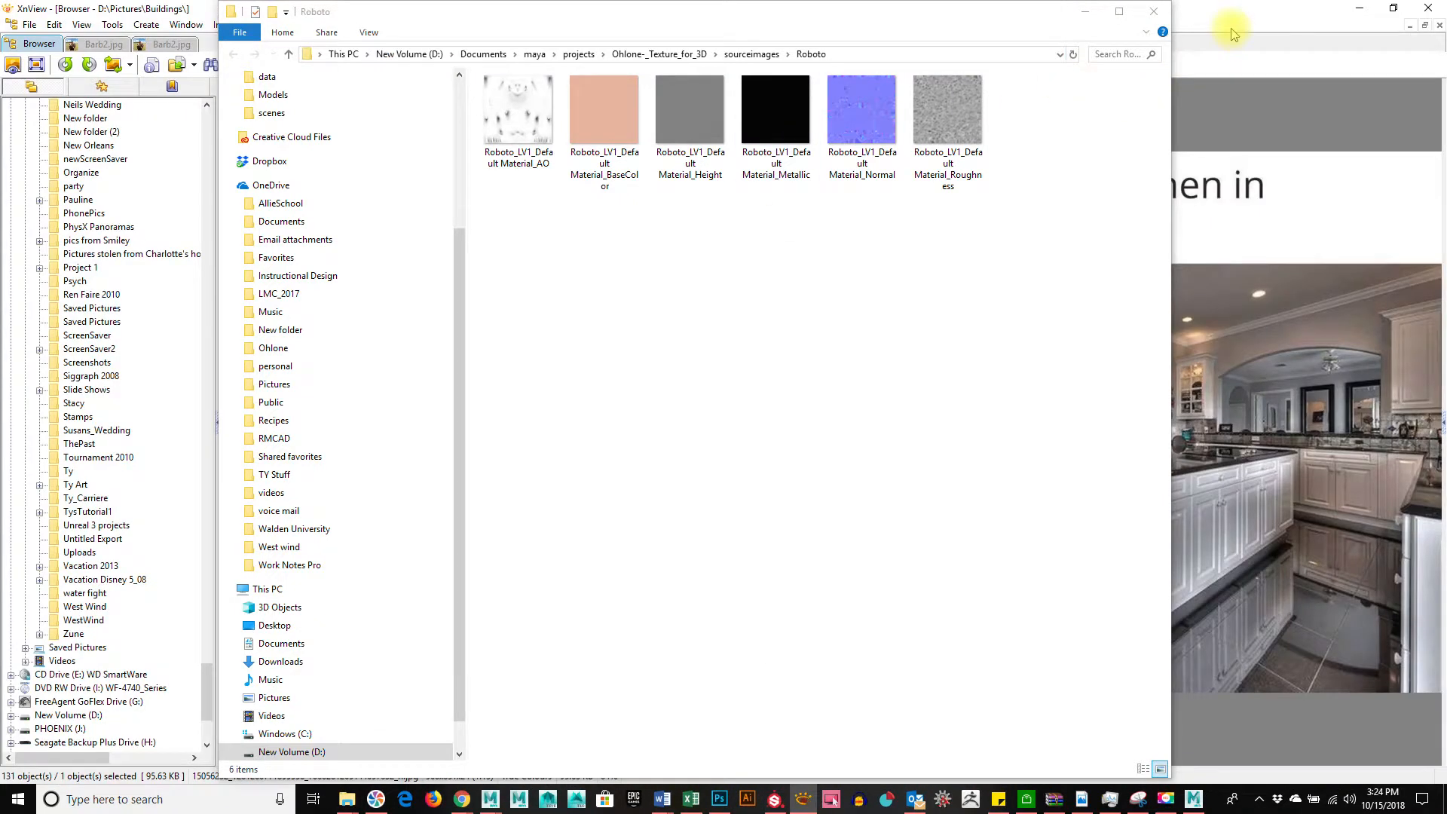
left_click(1085, 12)
left_click(655, 87)
key("ctrl+v")
key("Return")
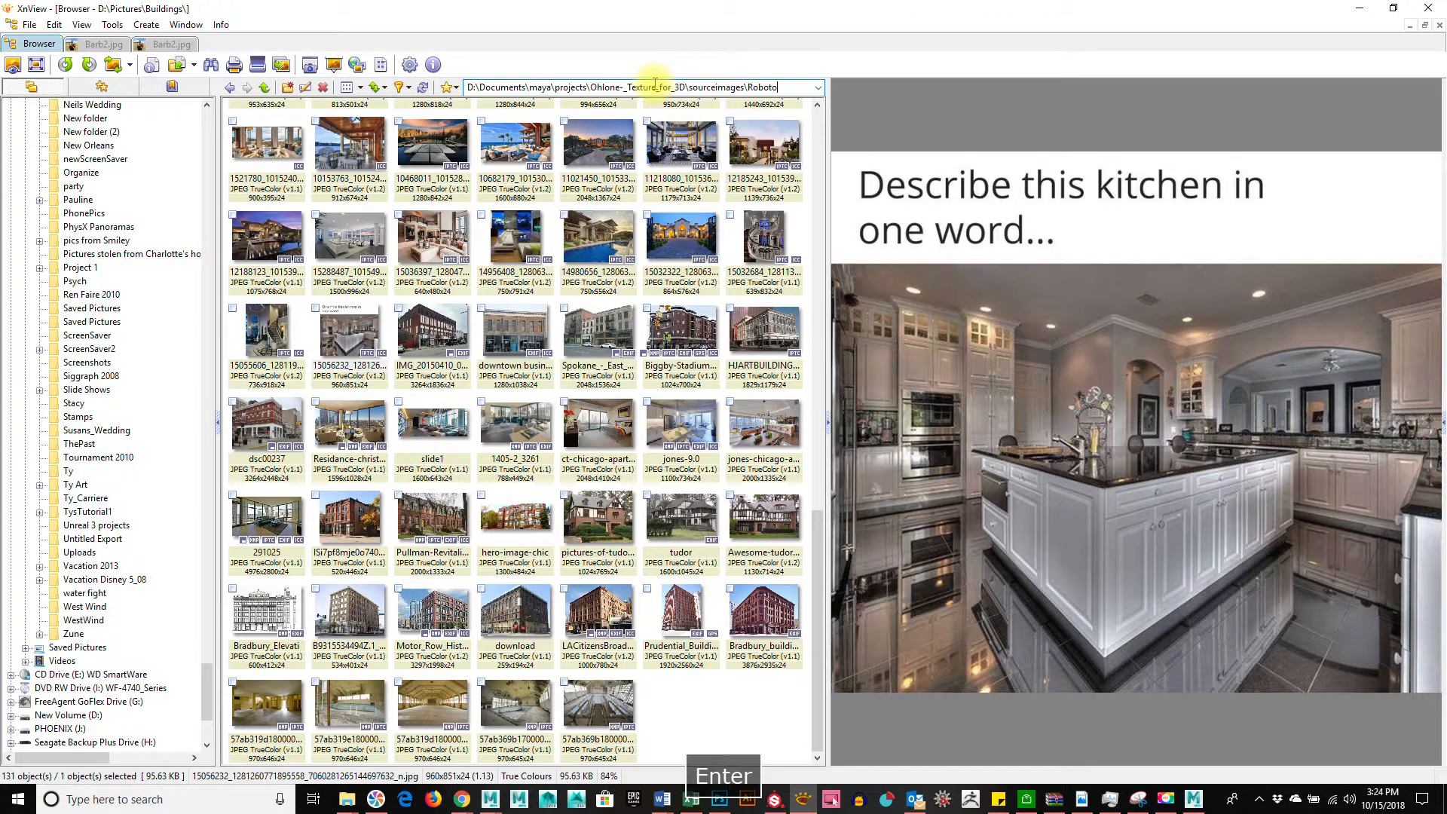
Examine the exported AO, height, normal, metallic, roughness and base colour maps one by one in the preview
left_click(252, 141)
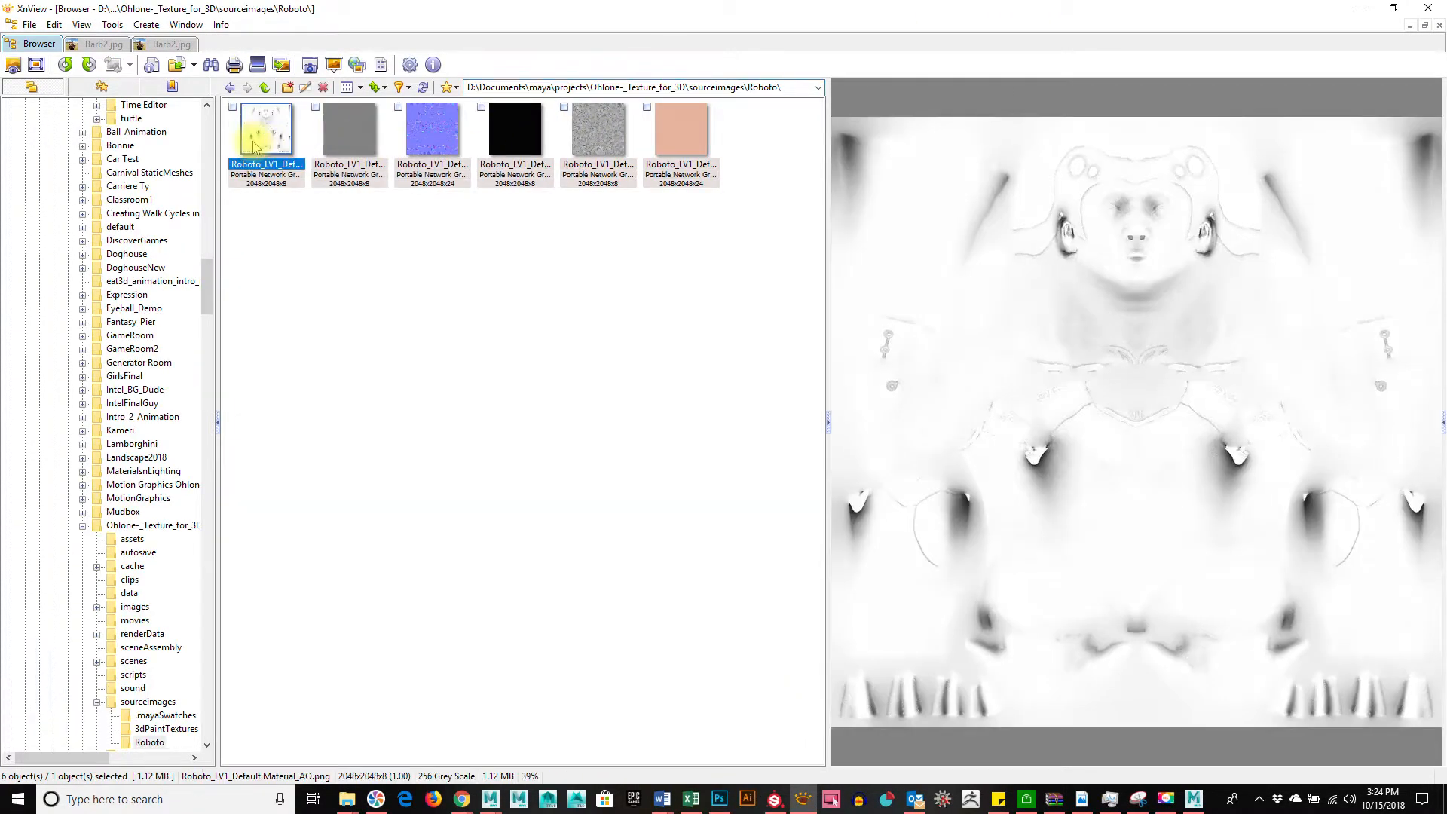
left_click(347, 139)
left_click(432, 145)
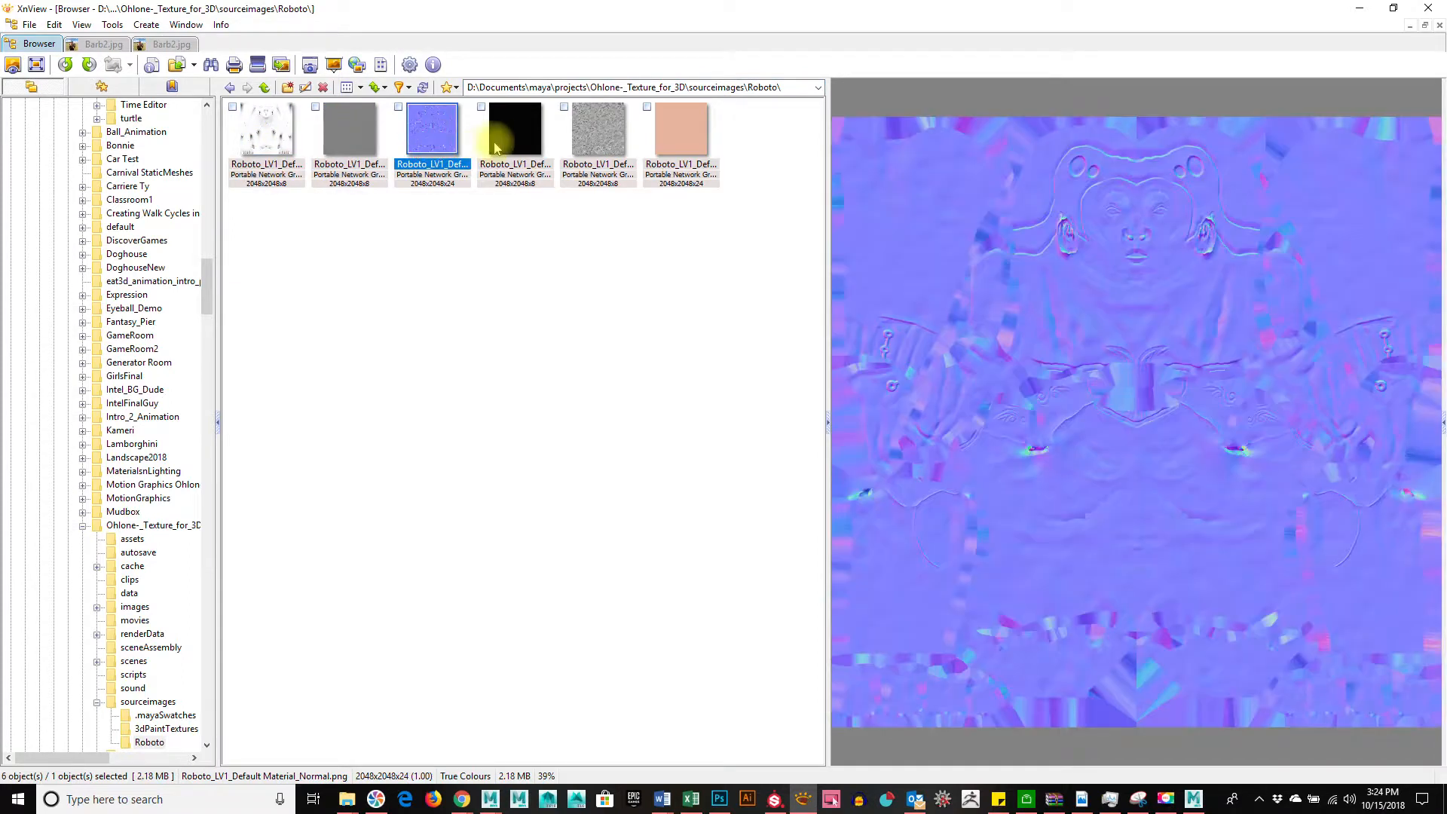
left_click(504, 144)
left_click(581, 139)
left_click(680, 130)
left_click(462, 135)
left_click(516, 134)
left_click(437, 139)
left_click(273, 149)
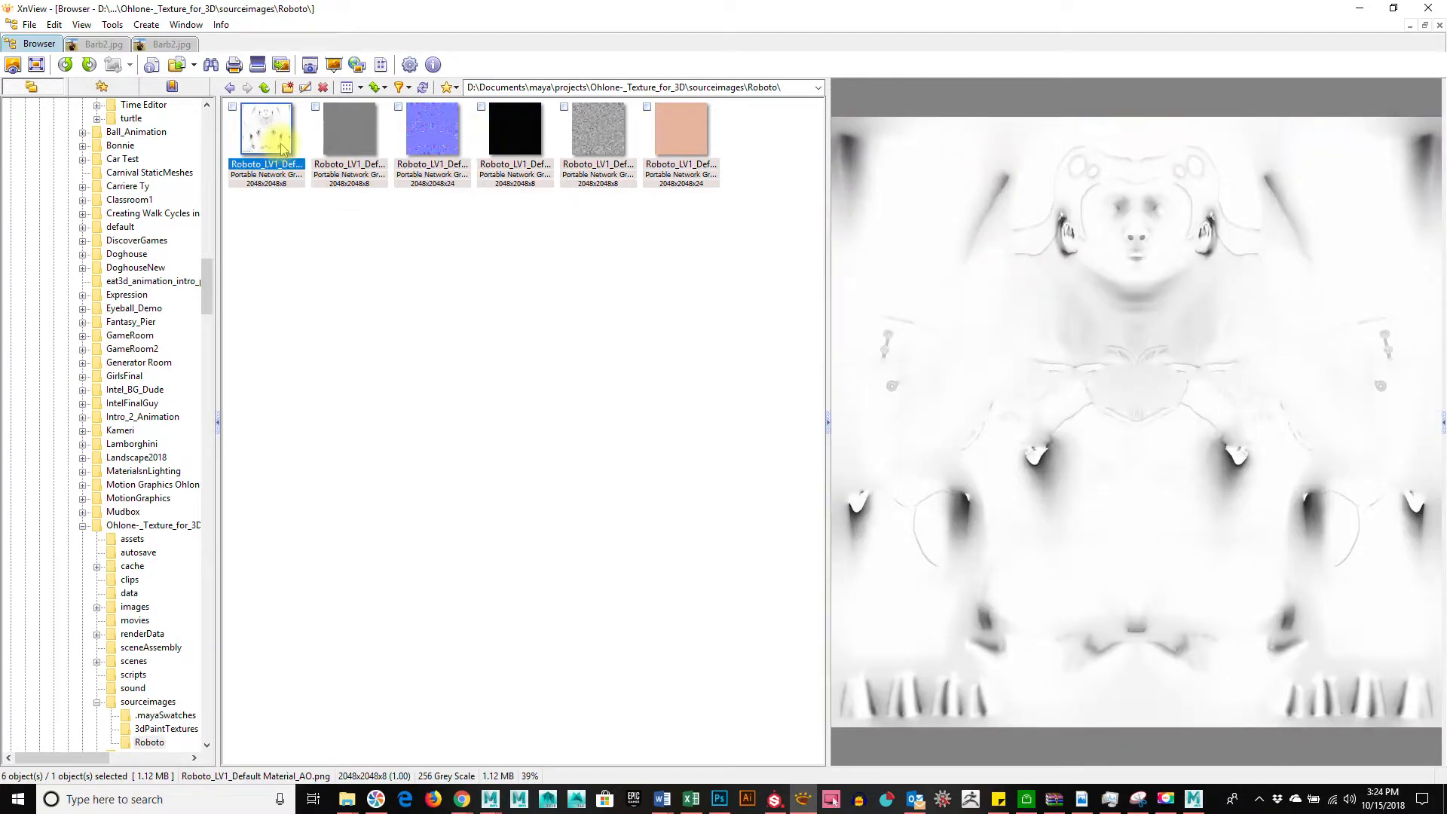
Return to Substance Painter, open the texture export settings, and choose the new_export_preset_1 configuration for the Default Material texture set
left_click(1360, 7)
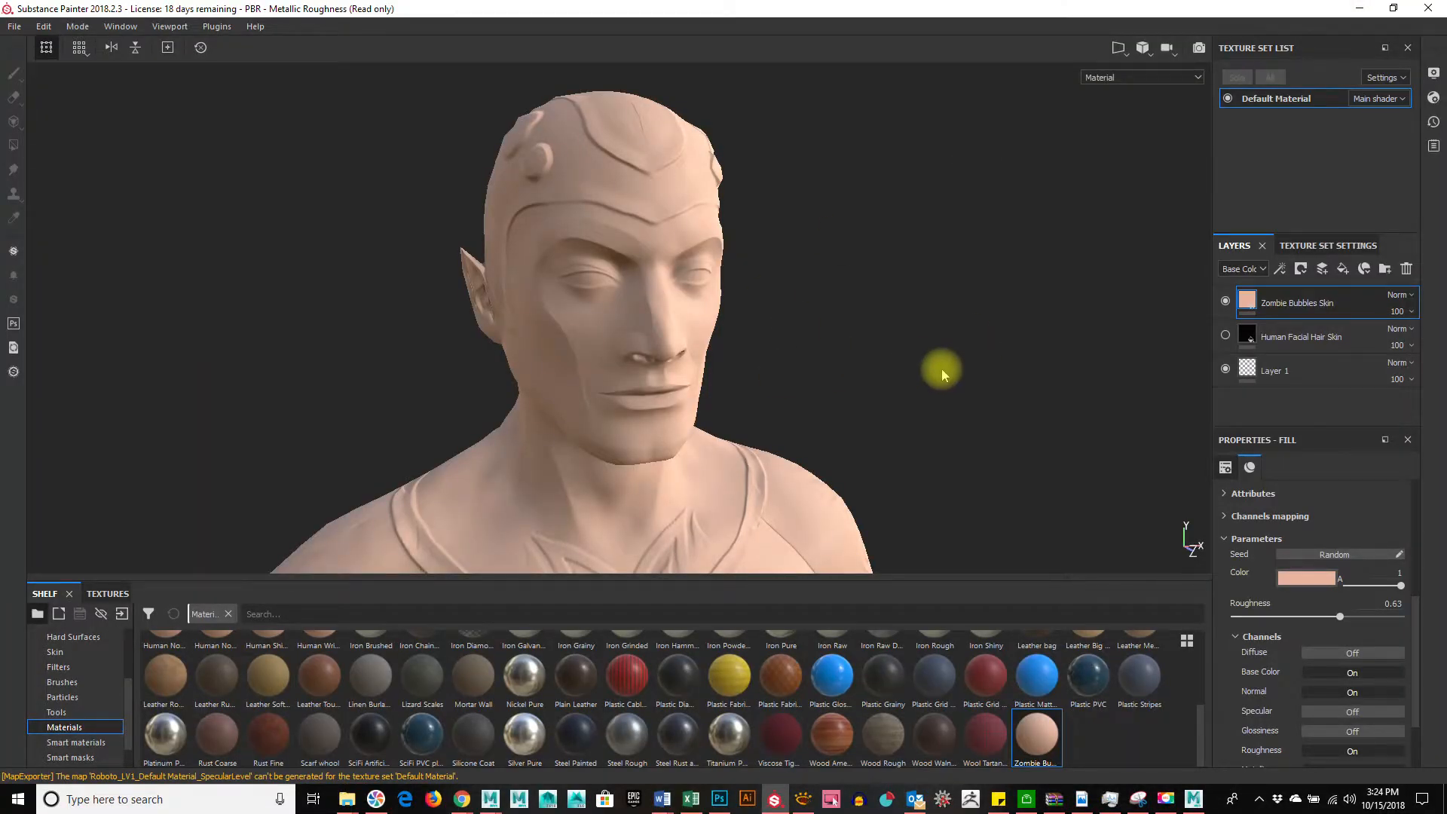
left_click(13, 26)
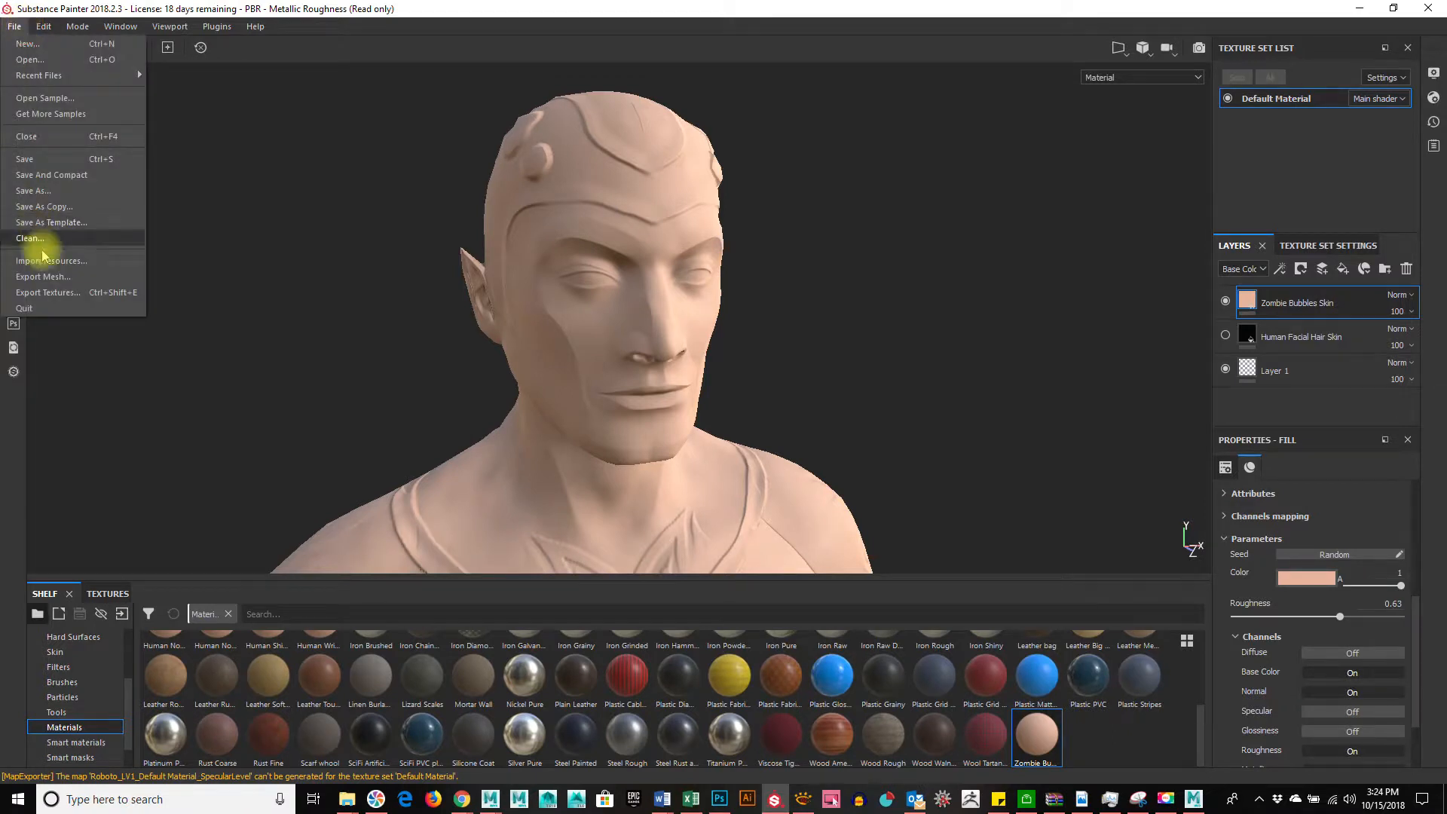
left_click(52, 295)
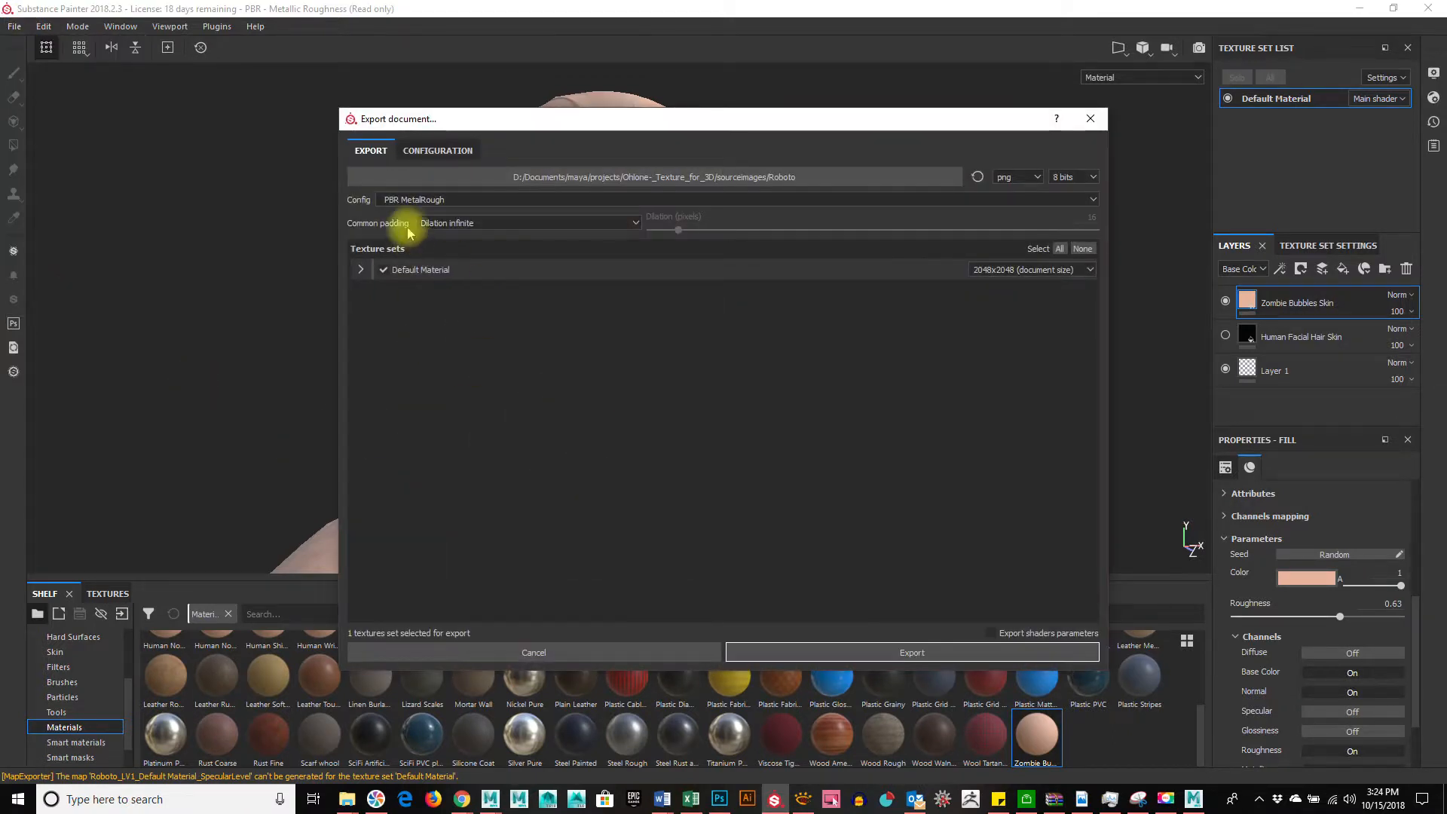
left_click(468, 199)
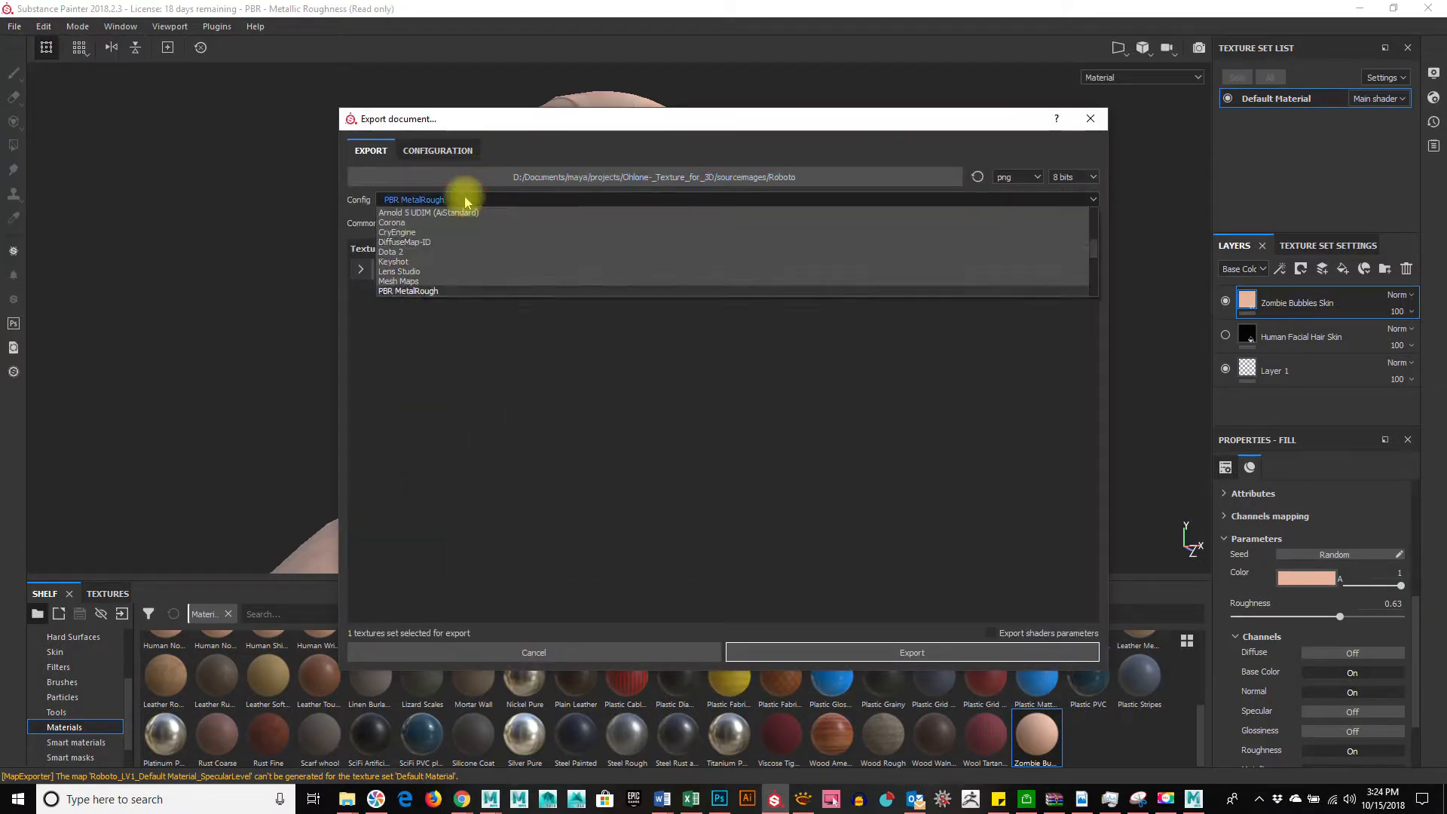
scroll(452, 284, "down", 3)
left_click(453, 291)
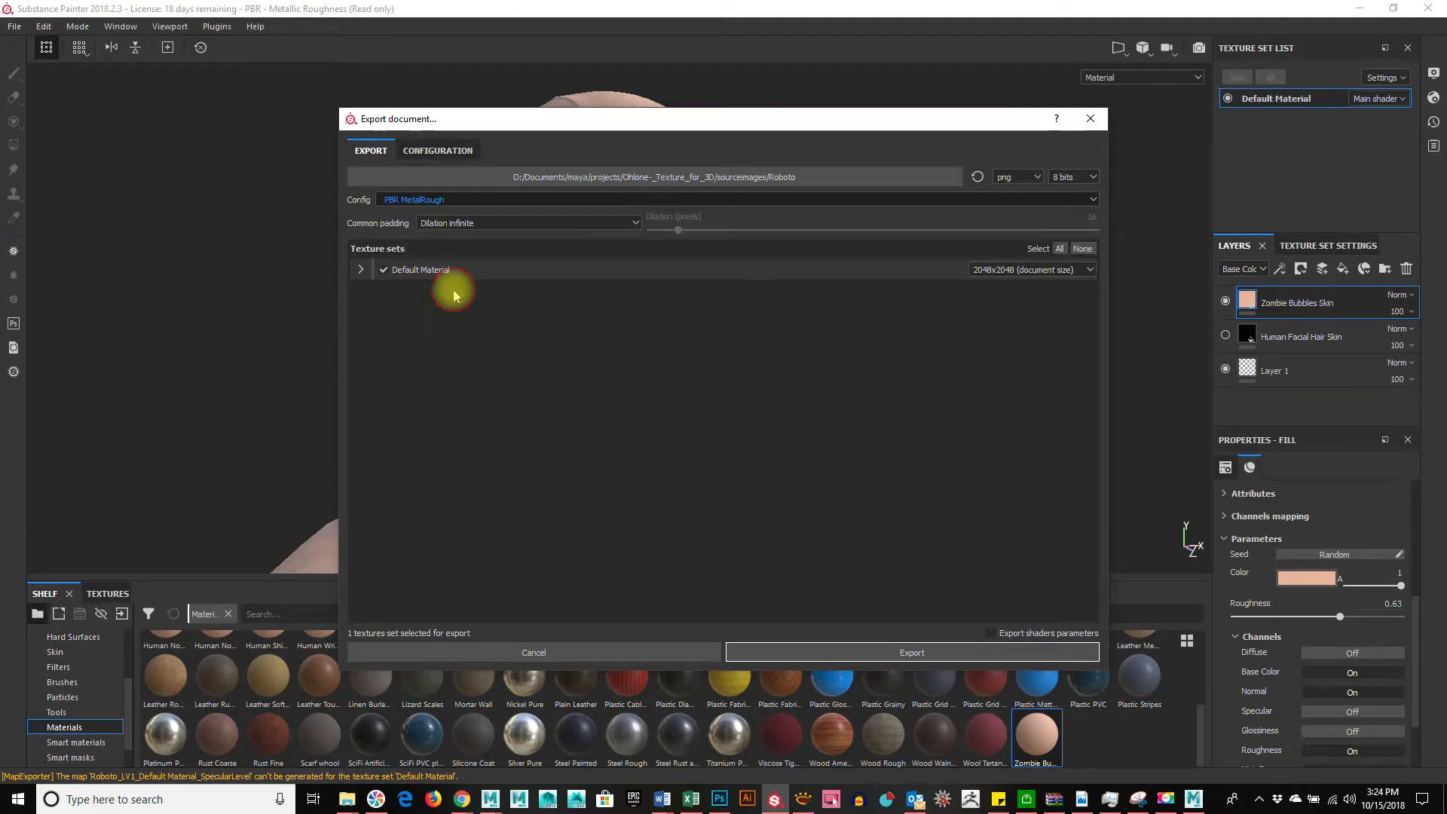
left_click(360, 269)
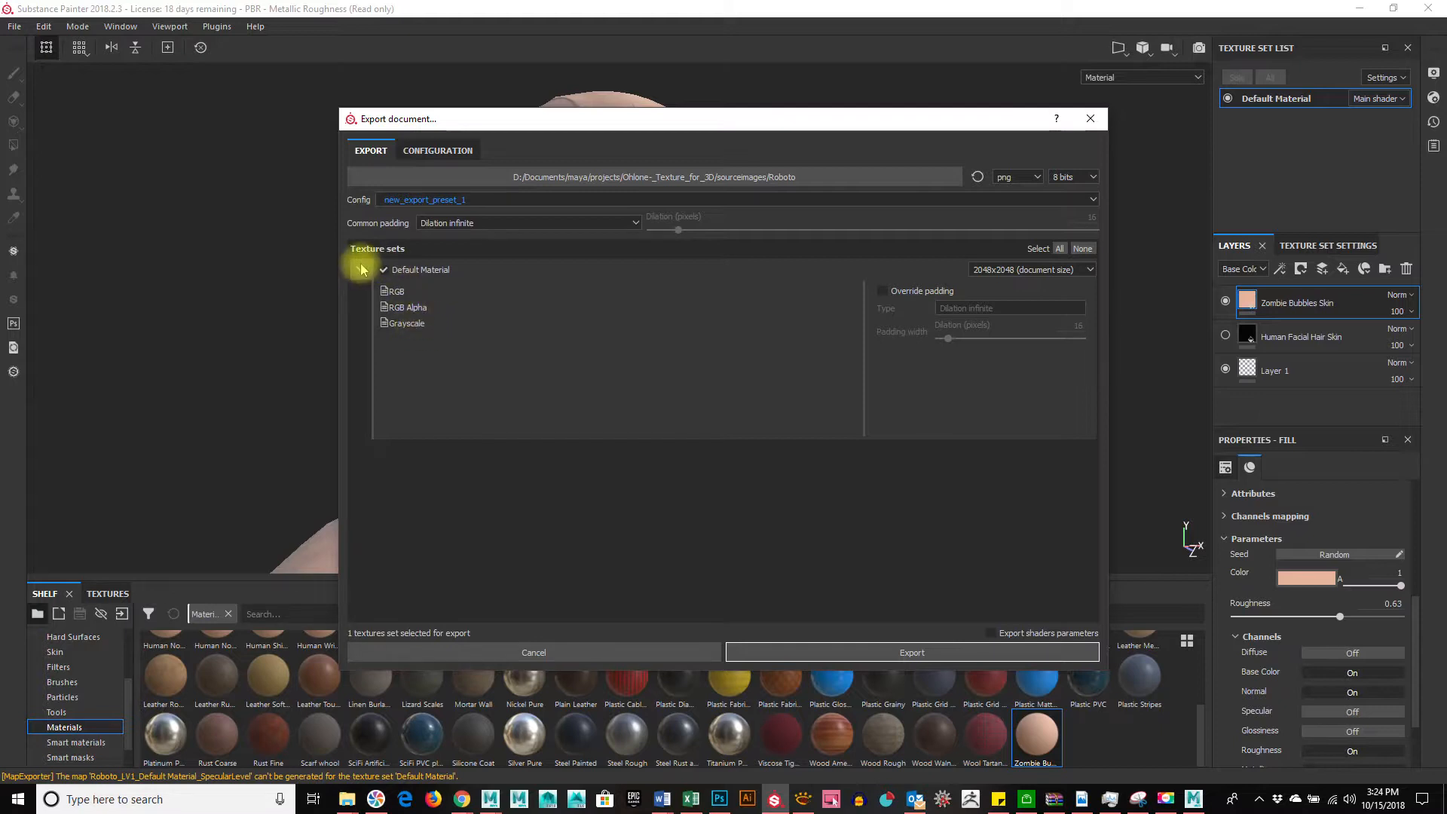
In new_export_preset_1, rename the Grayscale output map to Displacement and delete the RGB and RGB Alpha output maps
left_click(438, 150)
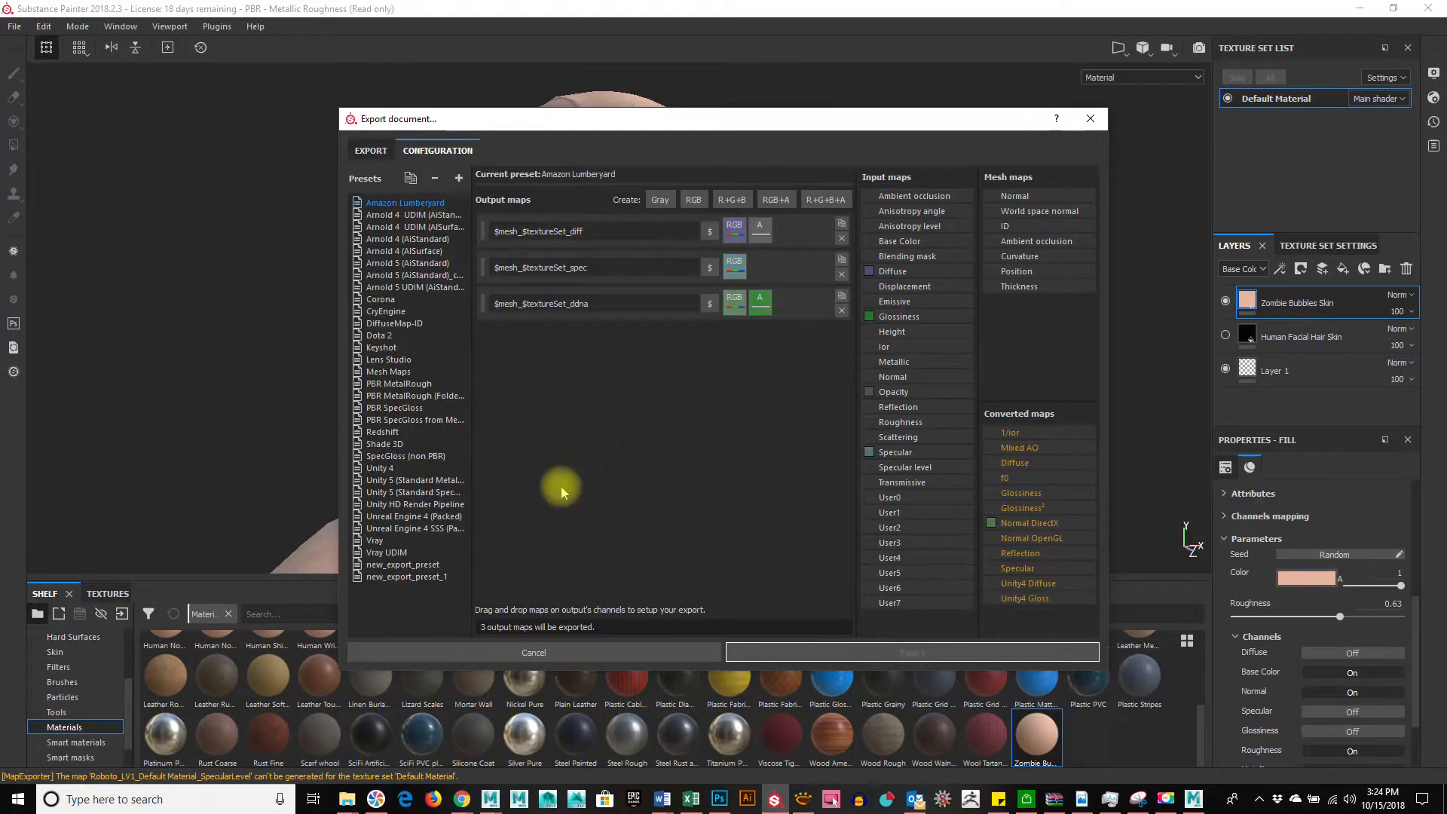
left_click(419, 577)
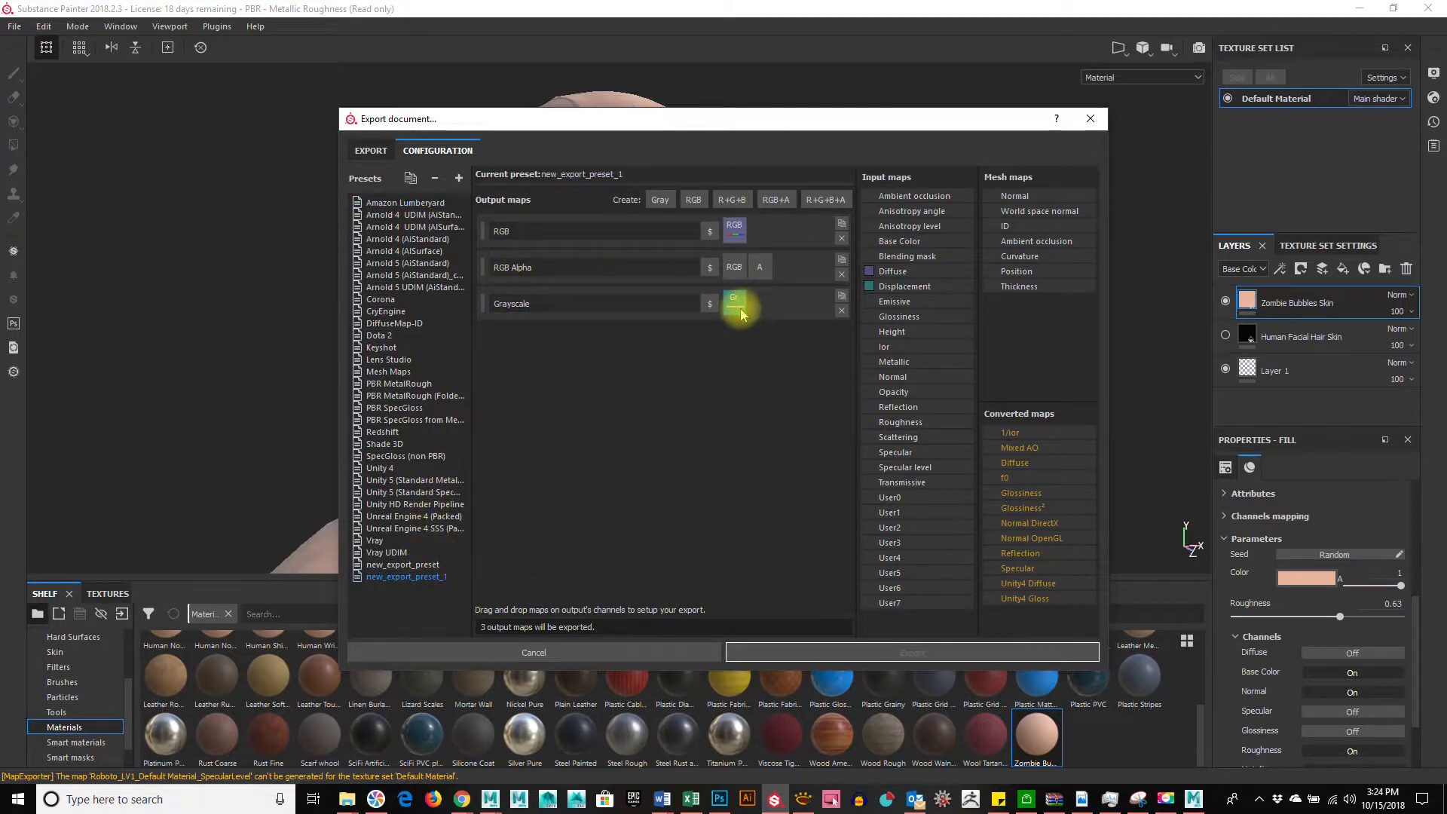
left_click_drag(578, 306, 424, 295)
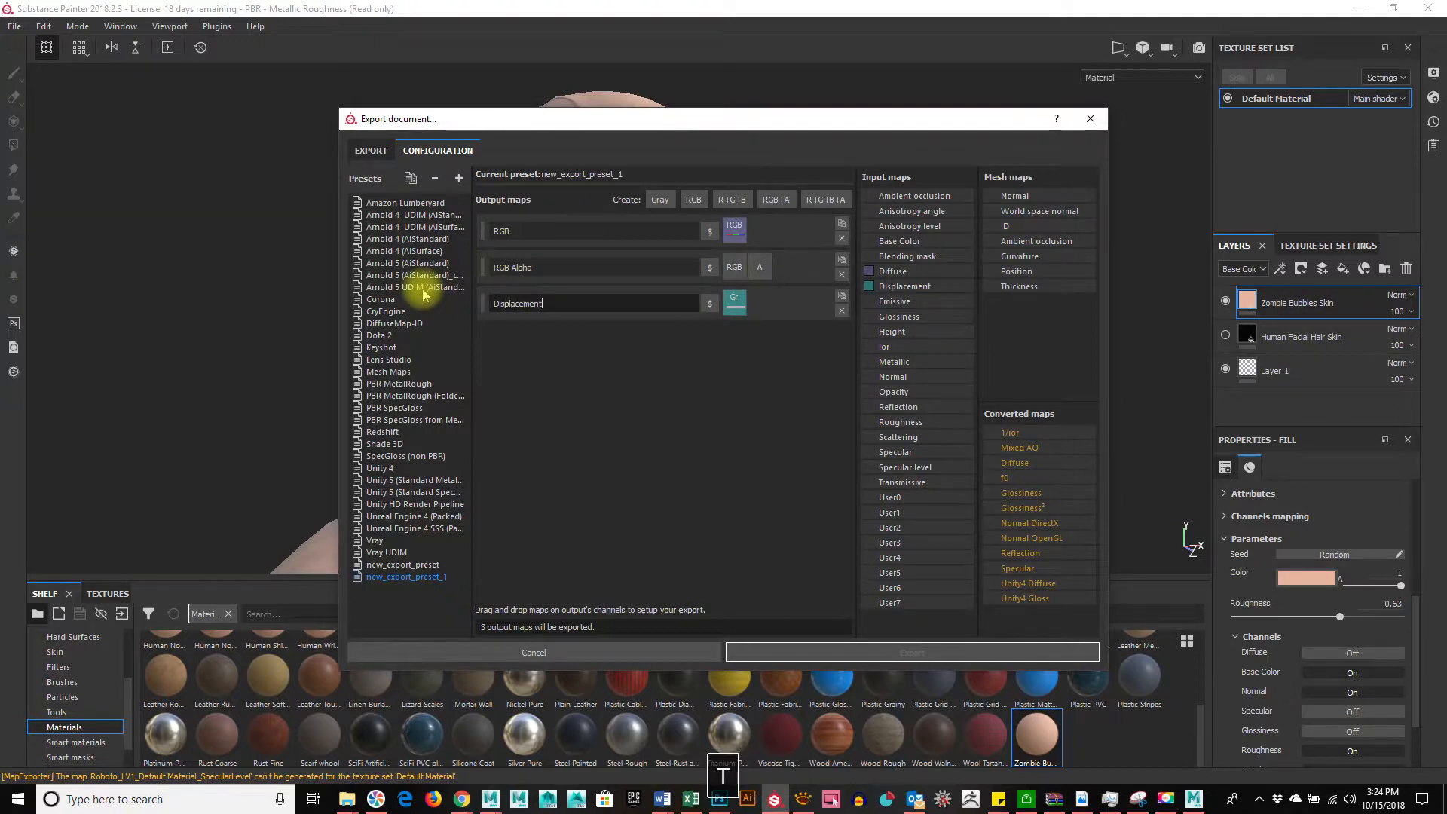
left_click(842, 239)
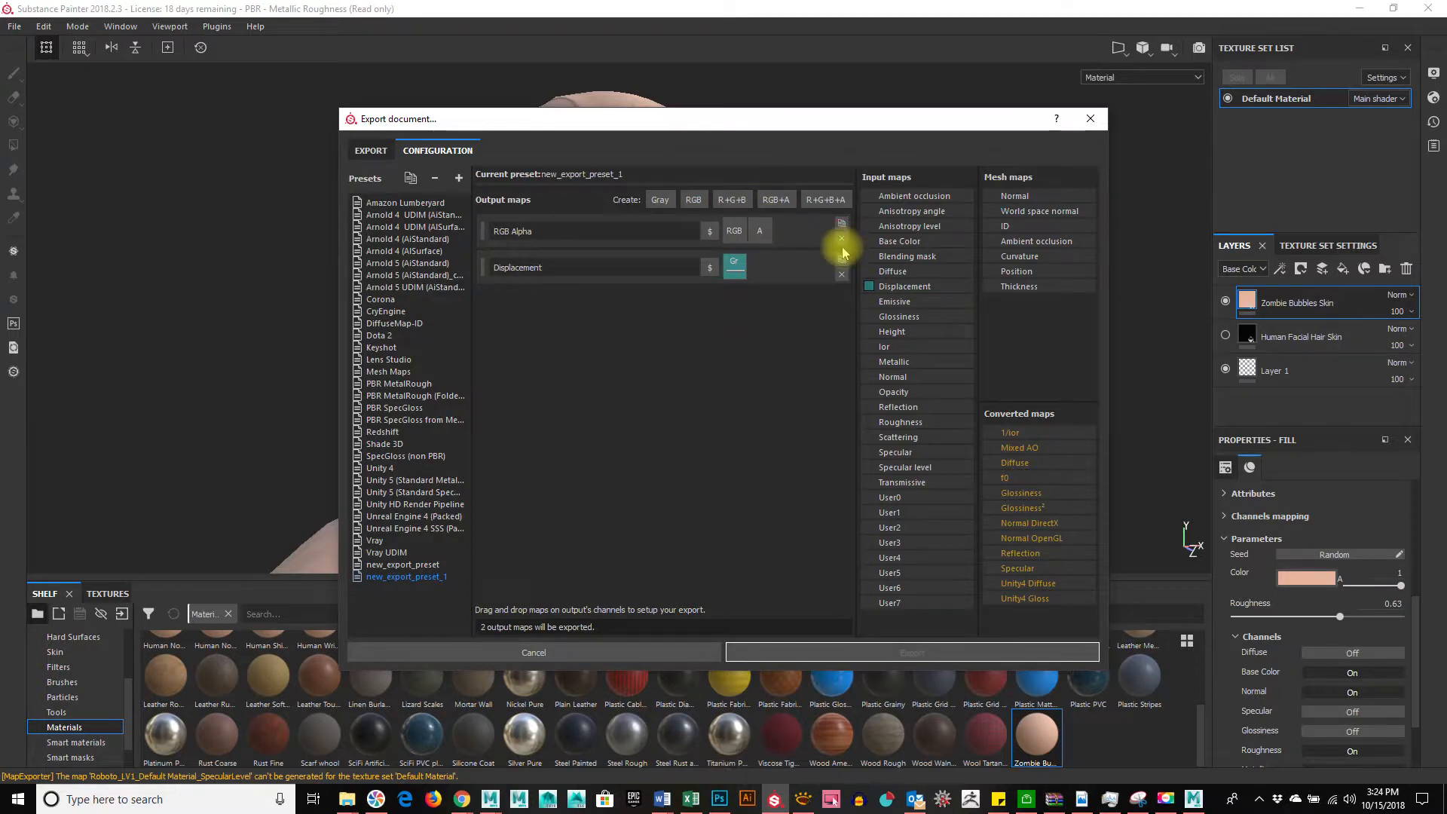
left_click(842, 239)
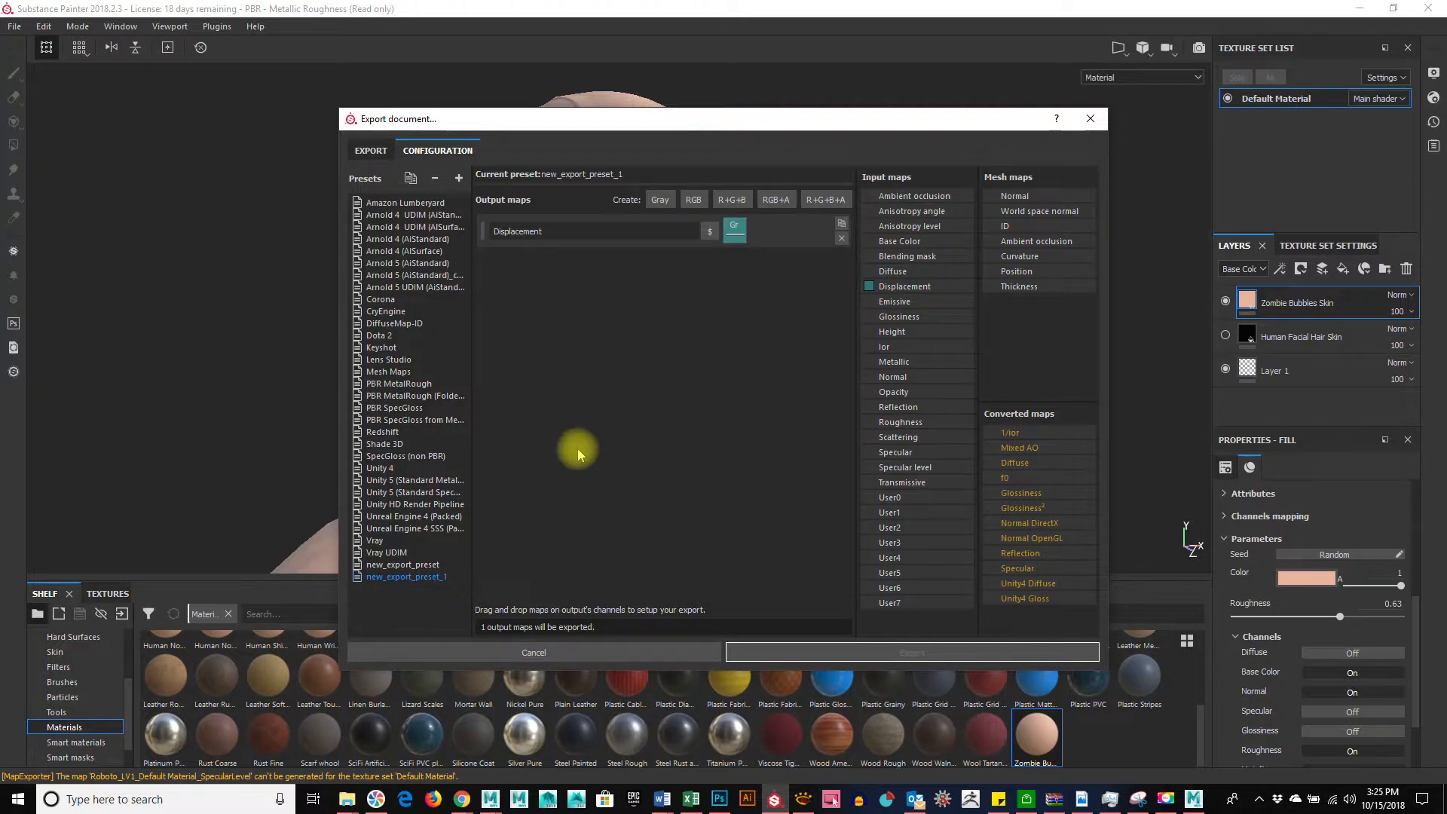
left_click_drag(784, 124, 724, 96)
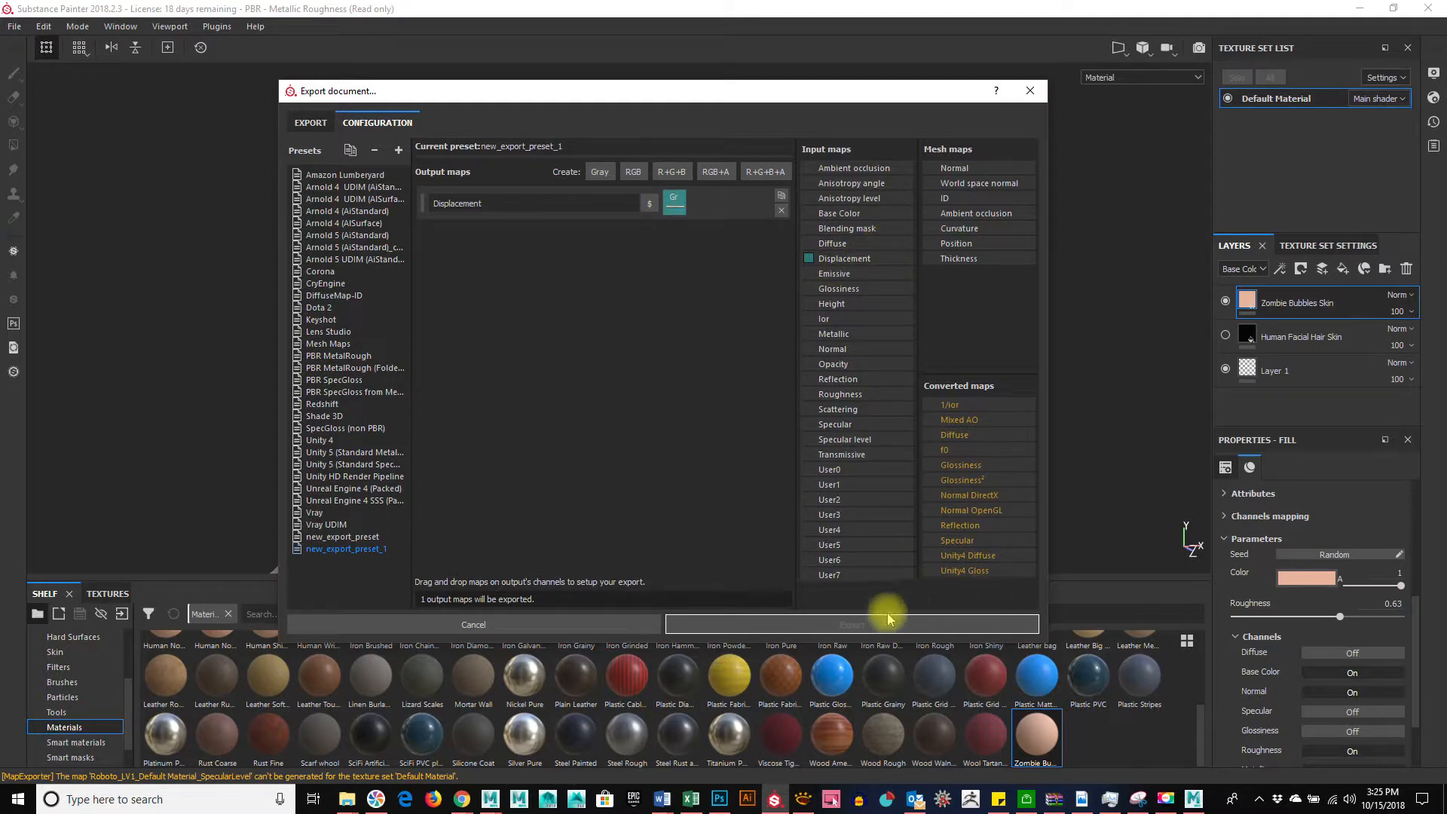
Reload the new_export_preset_1 configuration and try to export the displacement map as an 8-bit PNG to the Roboto folder
left_click(311, 120)
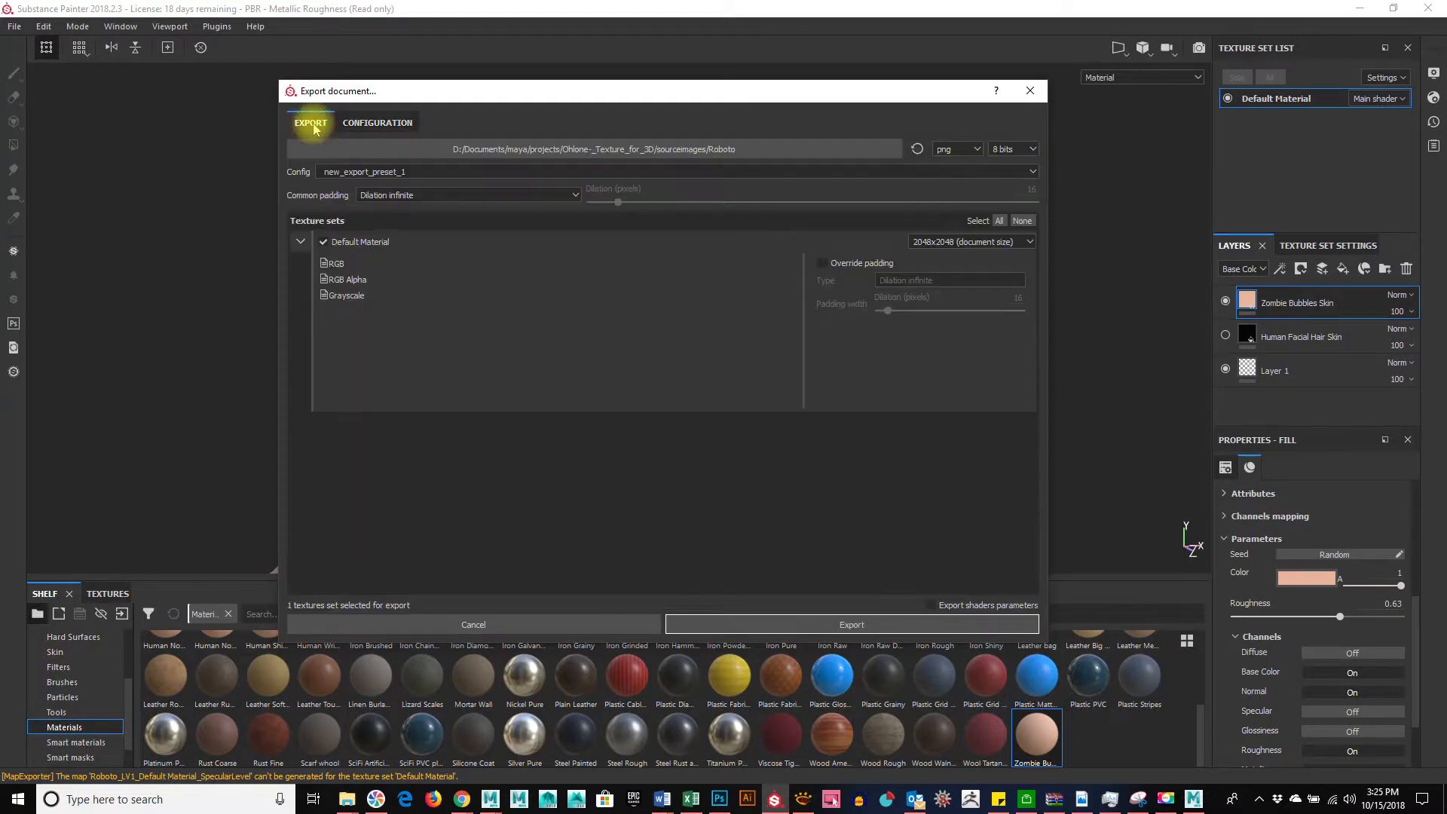
left_click(414, 173)
left_click(420, 262)
left_click(430, 171)
left_click(418, 262)
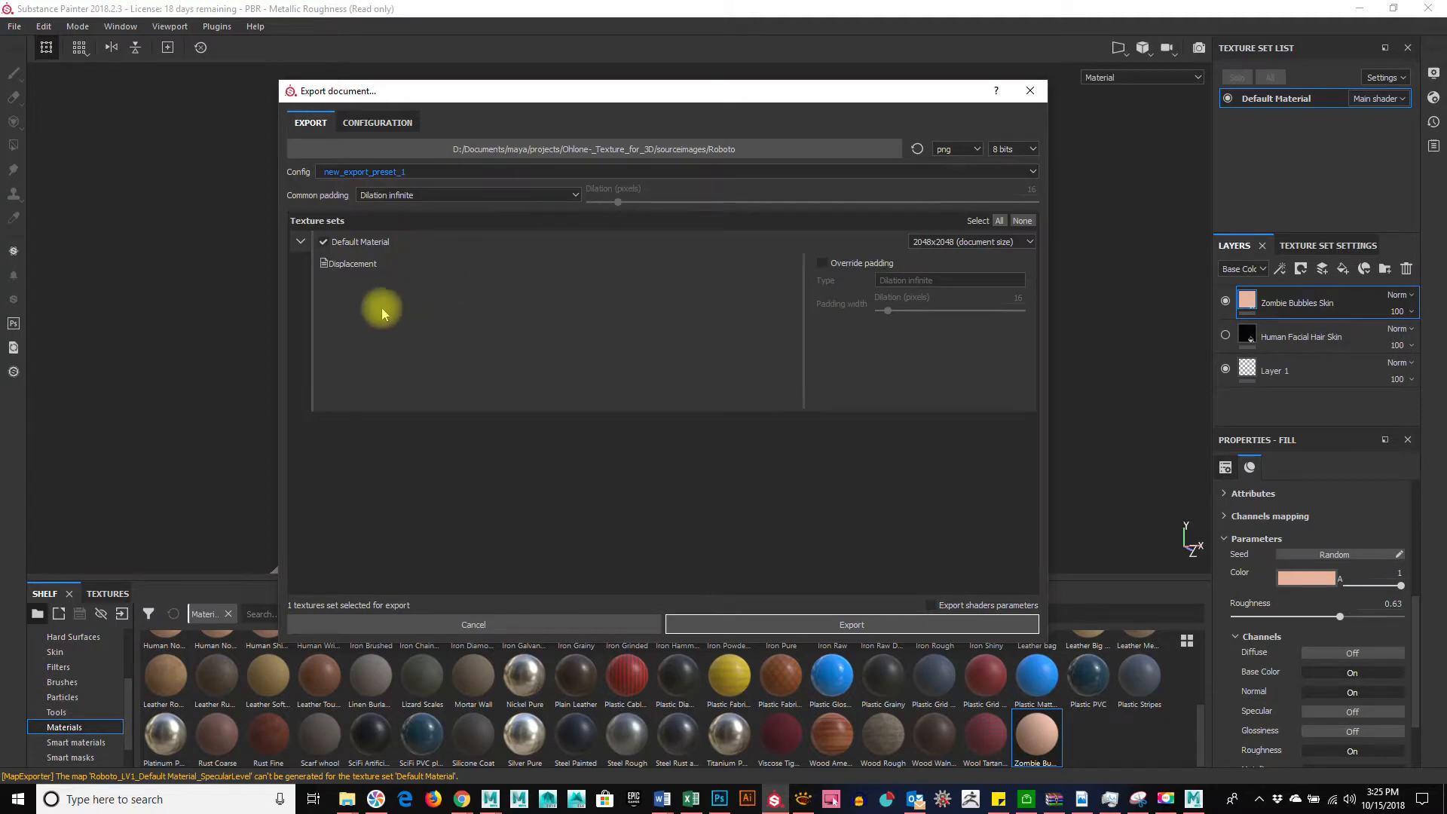
left_click(869, 623)
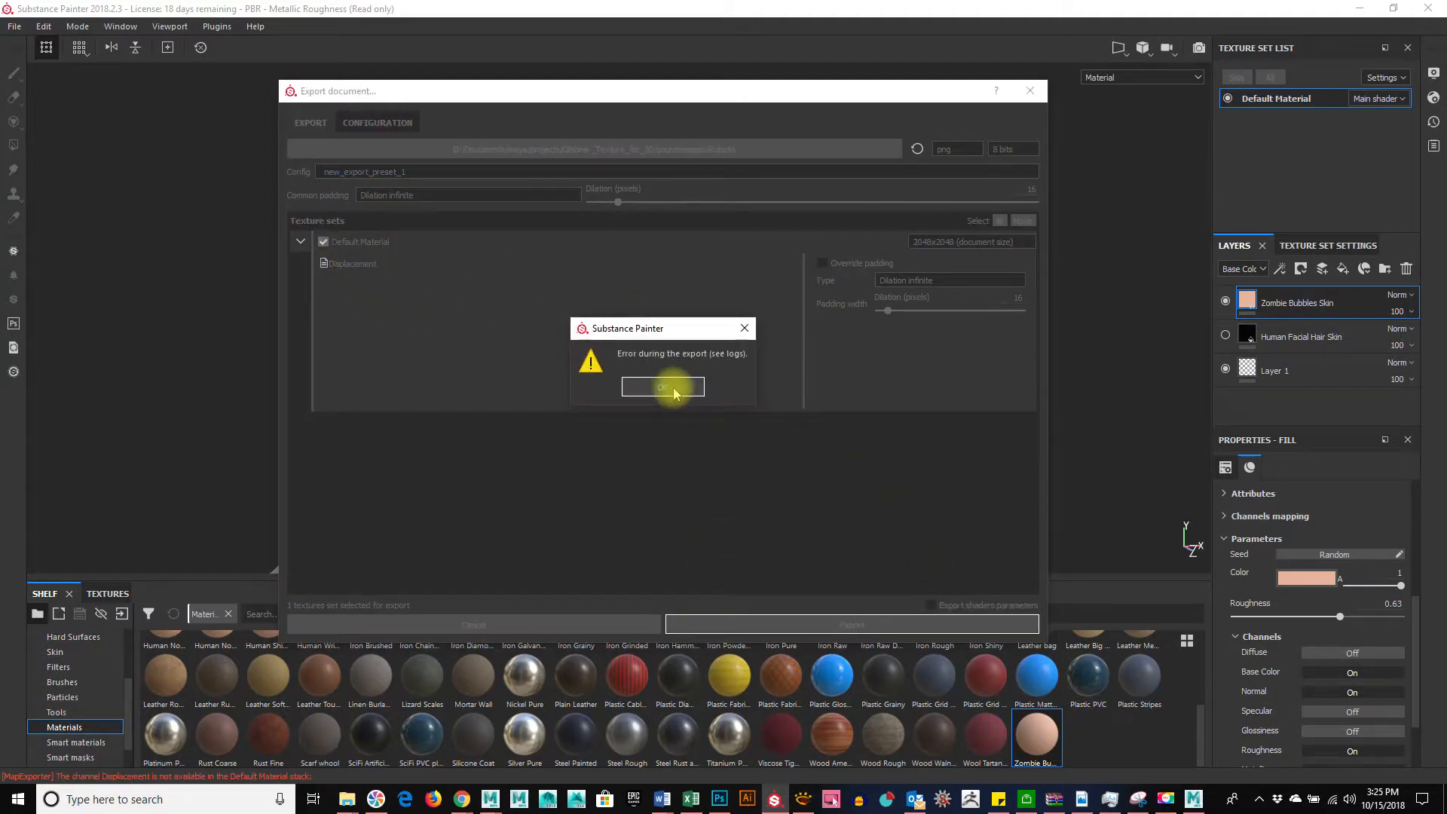
left_click(663, 387)
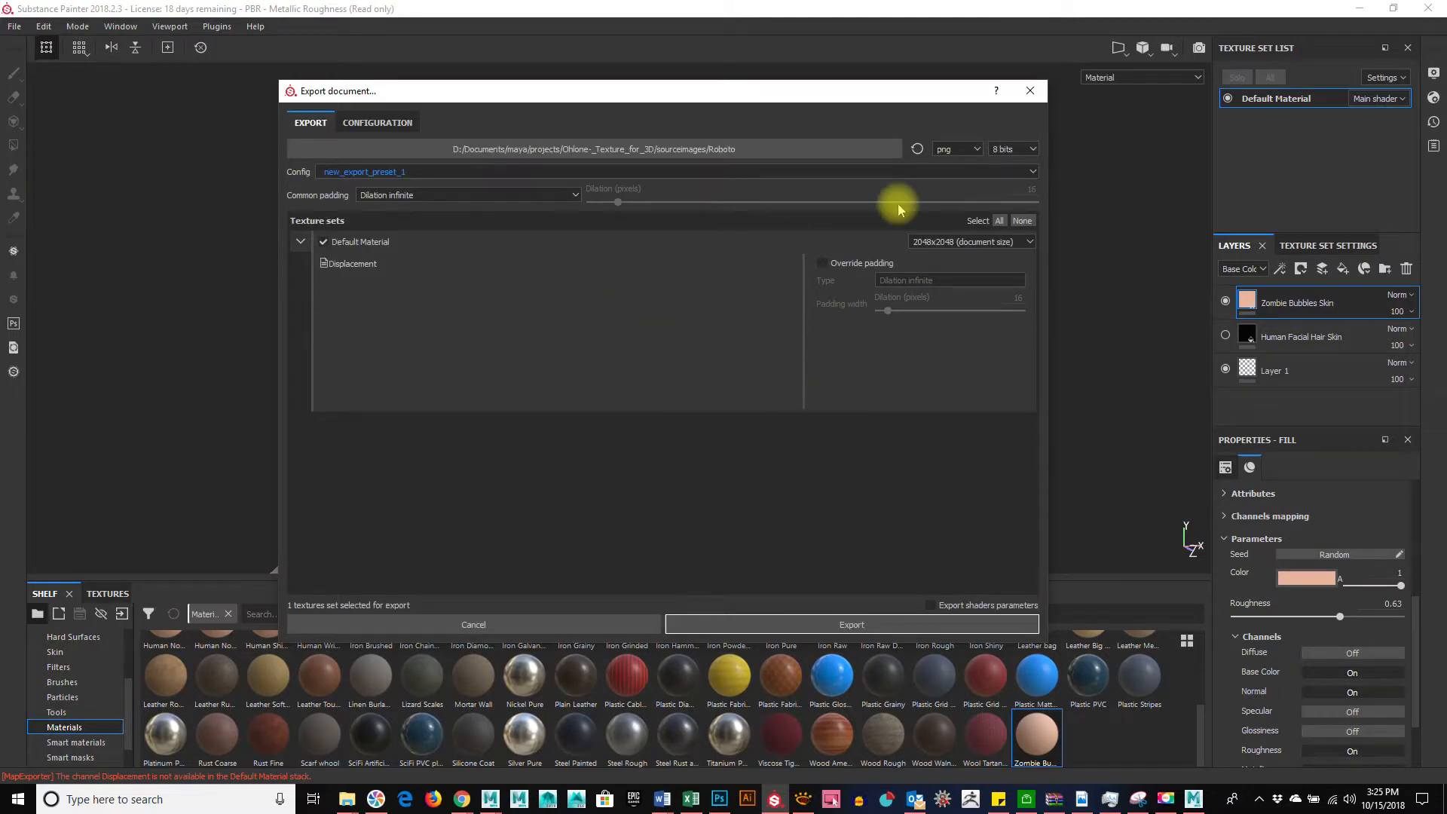
left_click(1014, 250)
left_click(1011, 243)
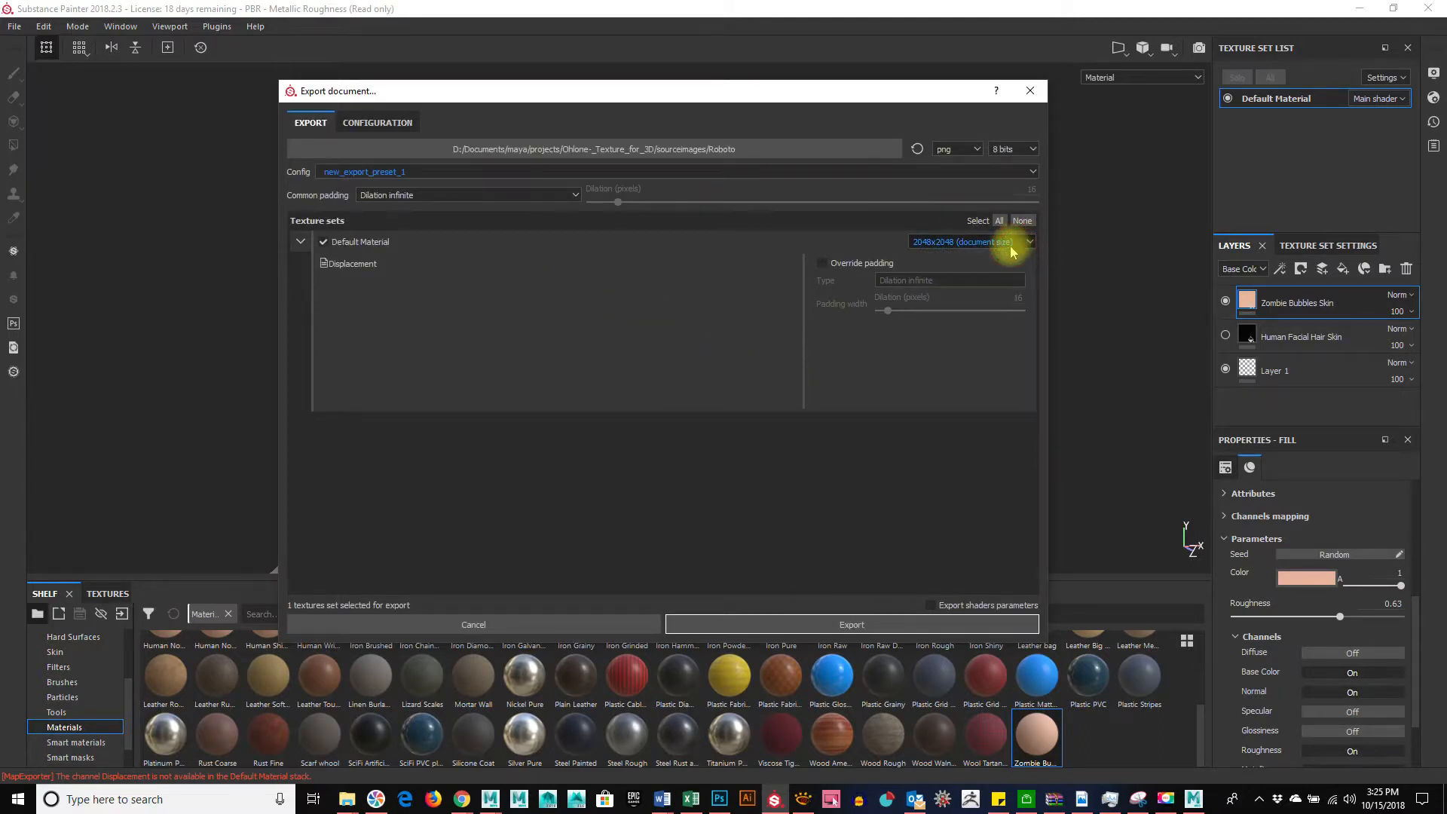
left_click(407, 195)
left_click(411, 194)
left_click(414, 196)
left_click(415, 196)
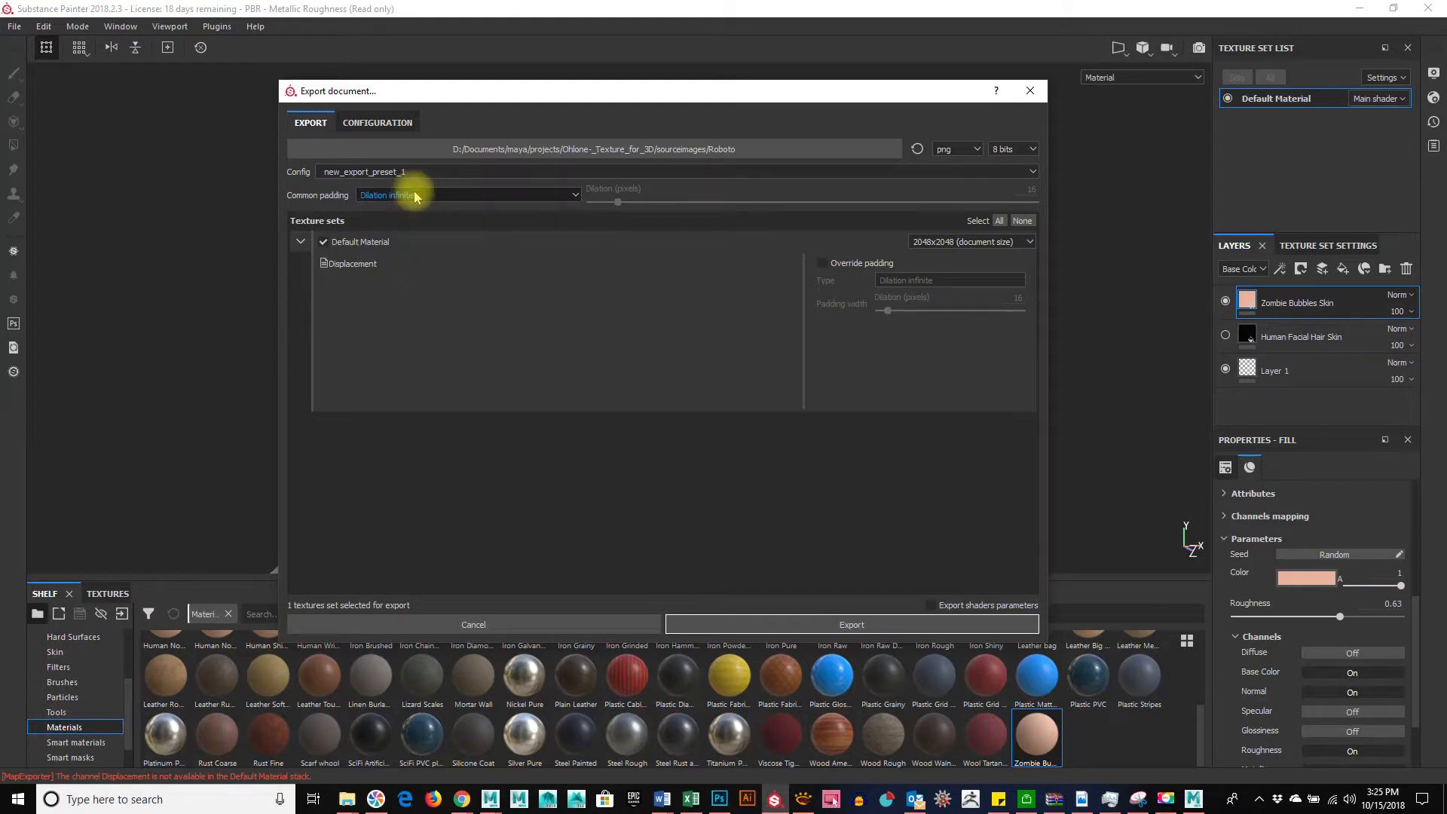
Close the export dialog and inspect the character's upper body and the Zombie Bubbles Skin layer's channel settings
left_click(1030, 90)
left_click_drag(807, 404, 682, 423, "alt")
right_click_drag(681, 422, 815, 397, "alt")
left_click_drag(656, 378, 834, 407, "alt")
middle_click_drag(828, 427, 791, 481, "alt")
right_click_drag(791, 479, 894, 484, "alt")
left_click_drag(895, 484, 834, 487, "alt")
middle_click_drag(834, 486, 773, 476, "alt")
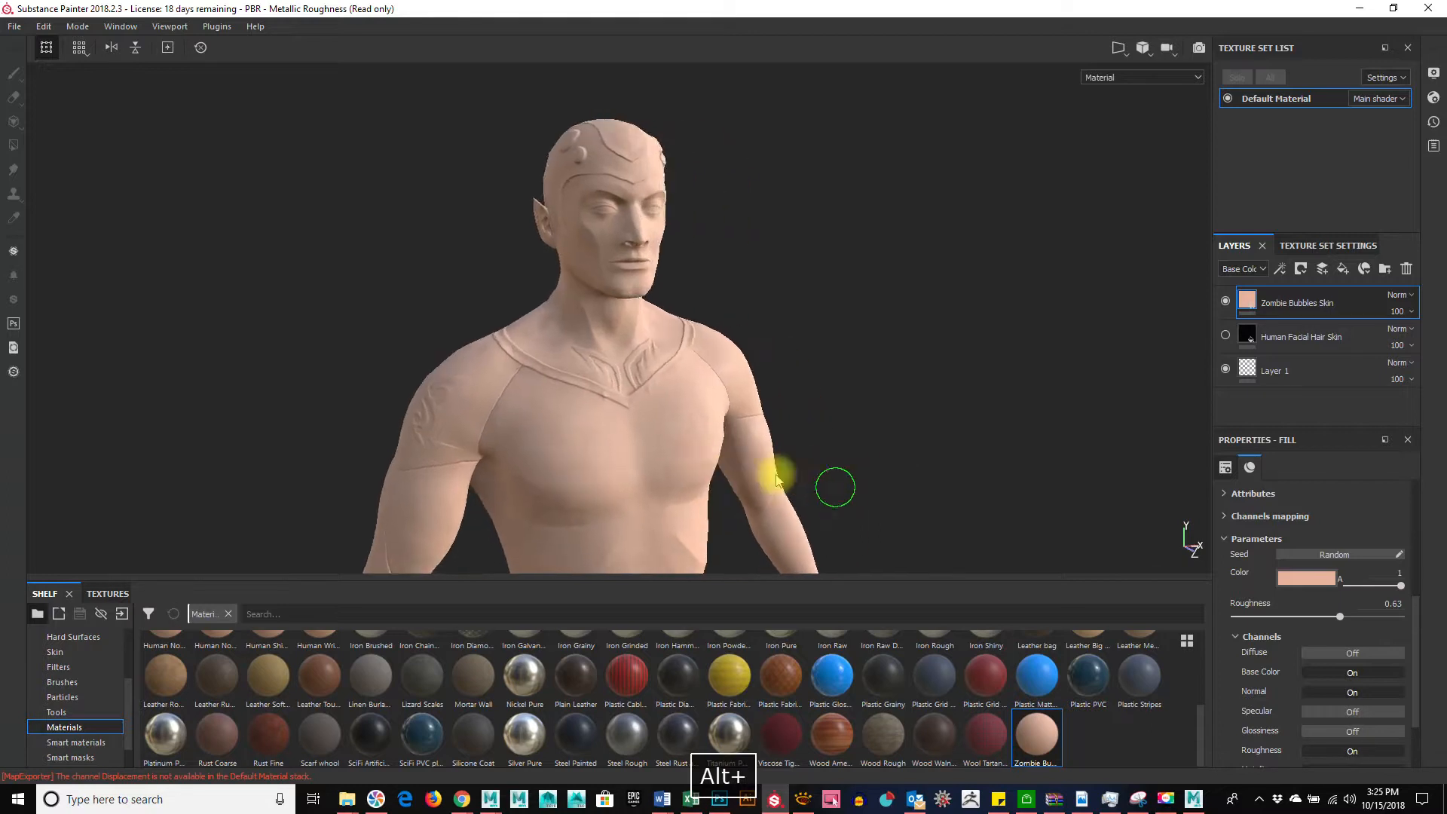
scroll(1281, 663, "down", 1)
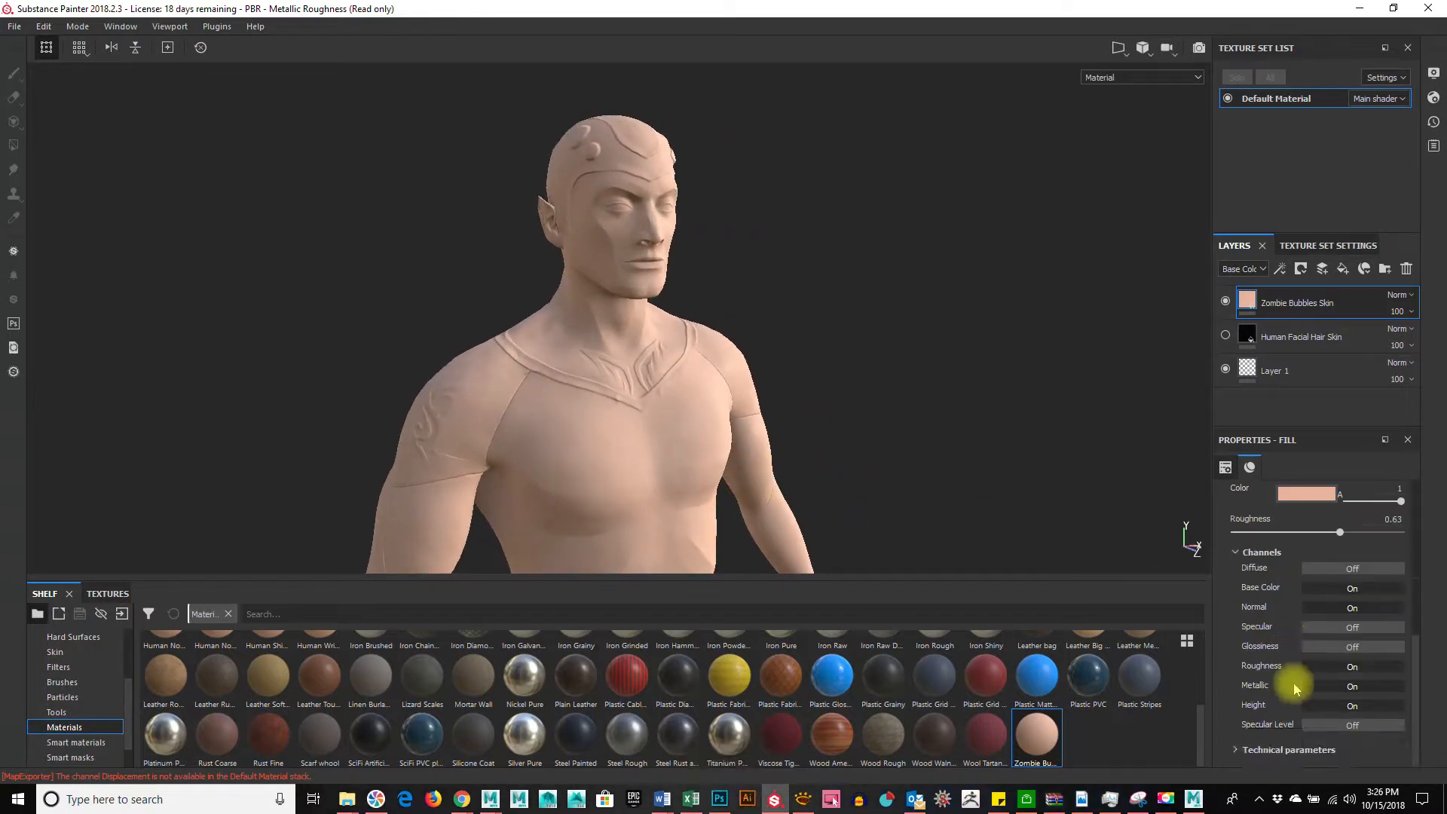
scroll(1309, 712, "up", 5)
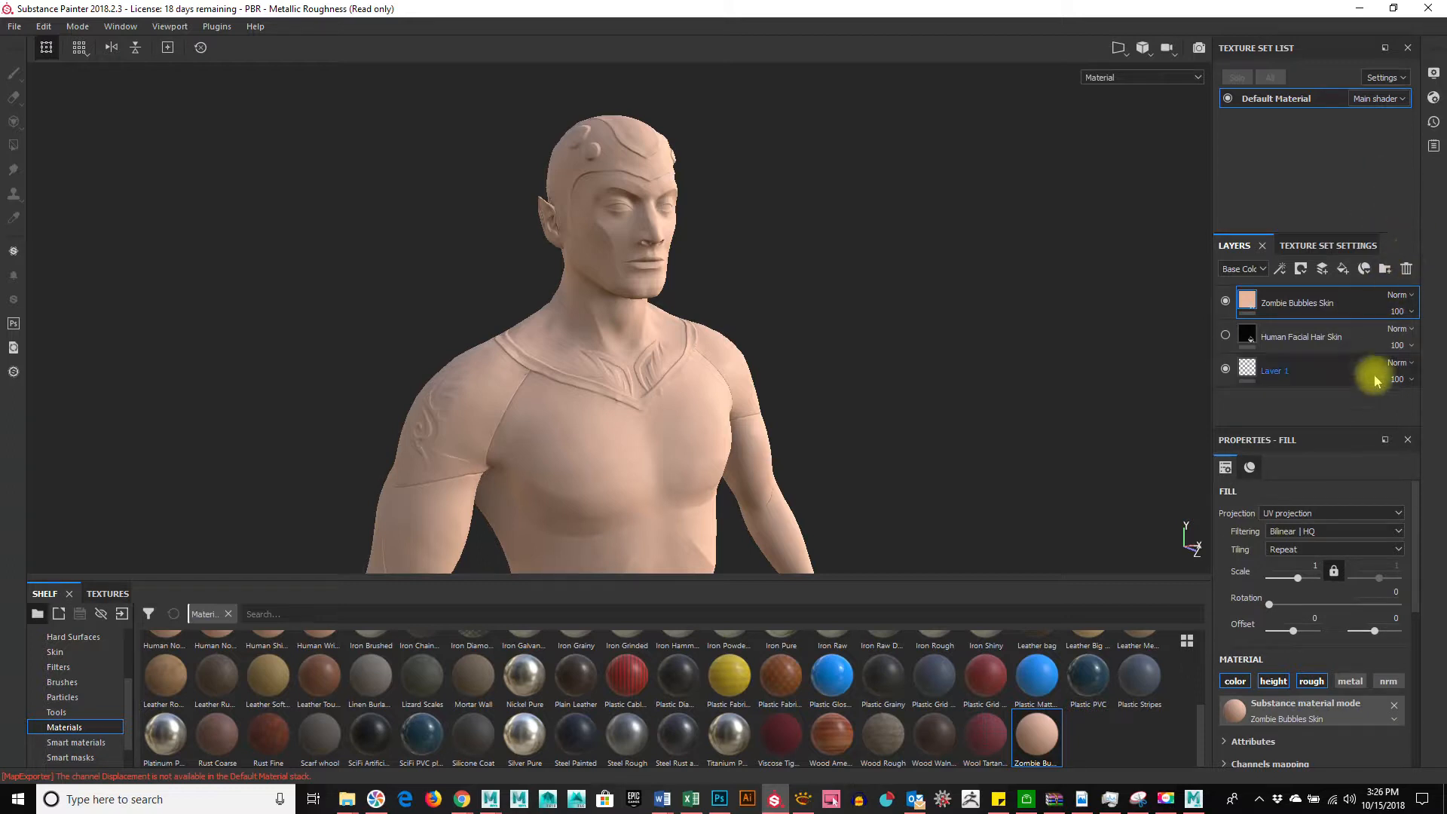
Add a Displacement channel to the Default Material texture set
left_click(1312, 245)
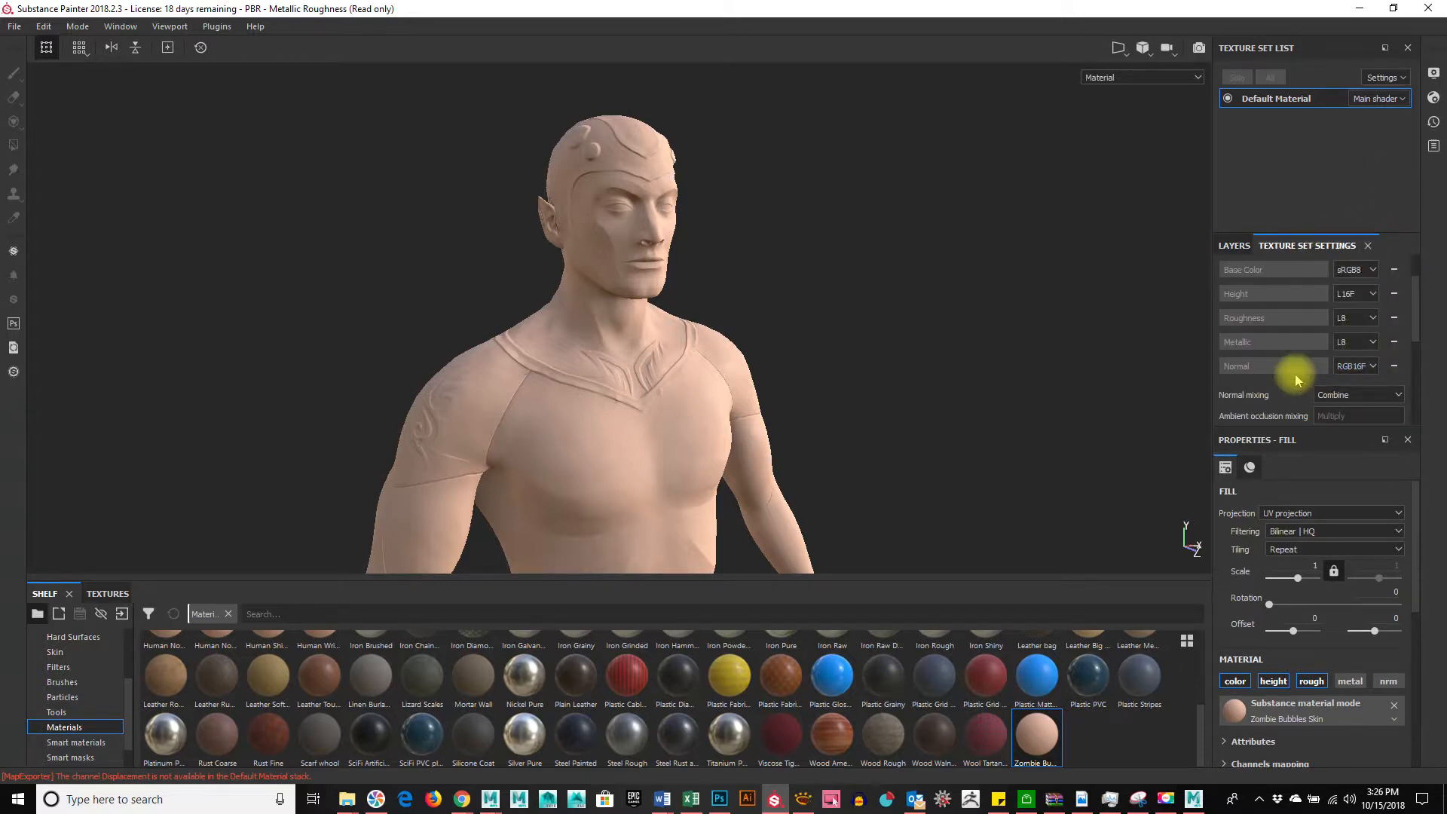
scroll(1394, 294, "up", 2)
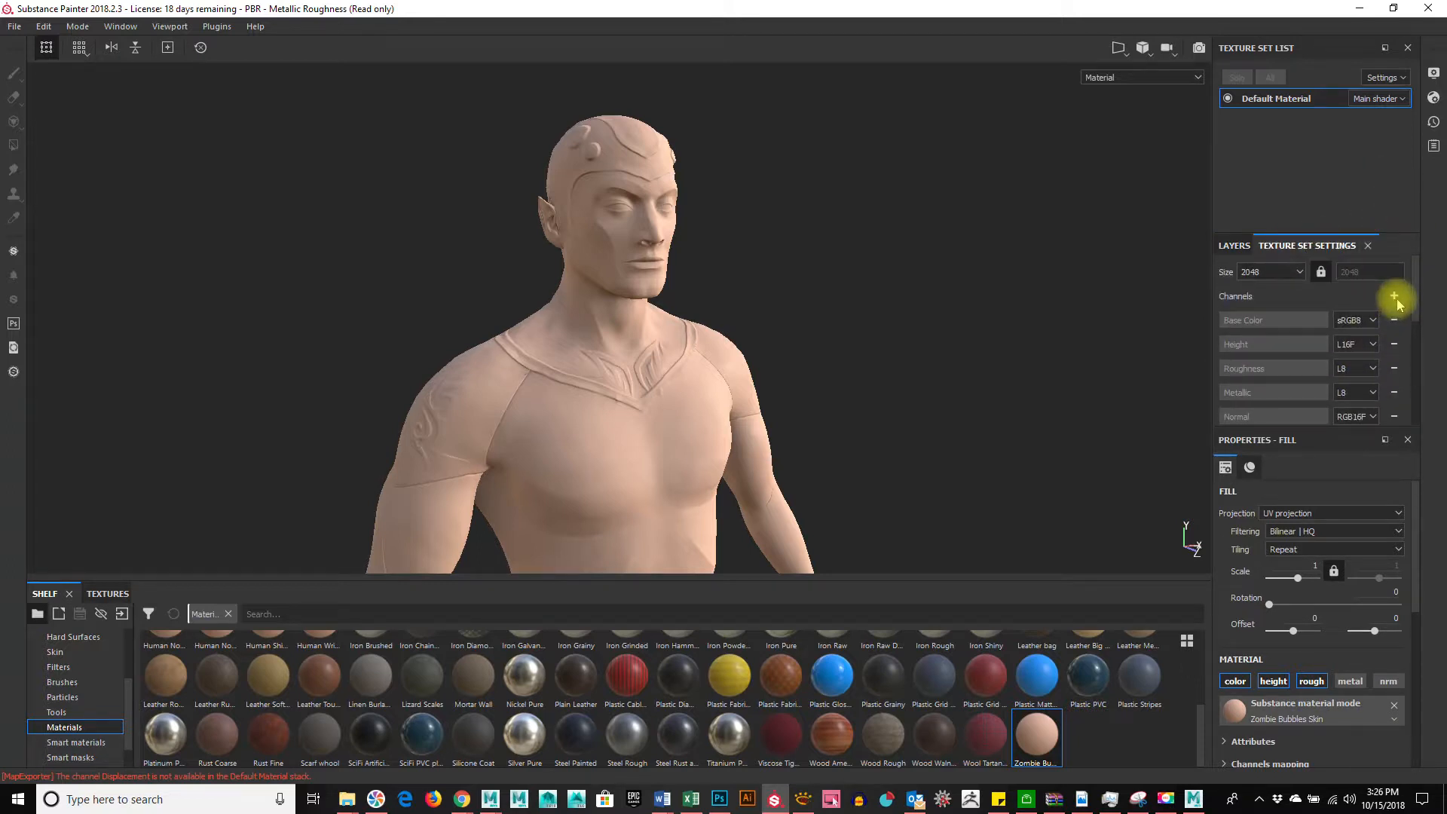
left_click(1394, 297)
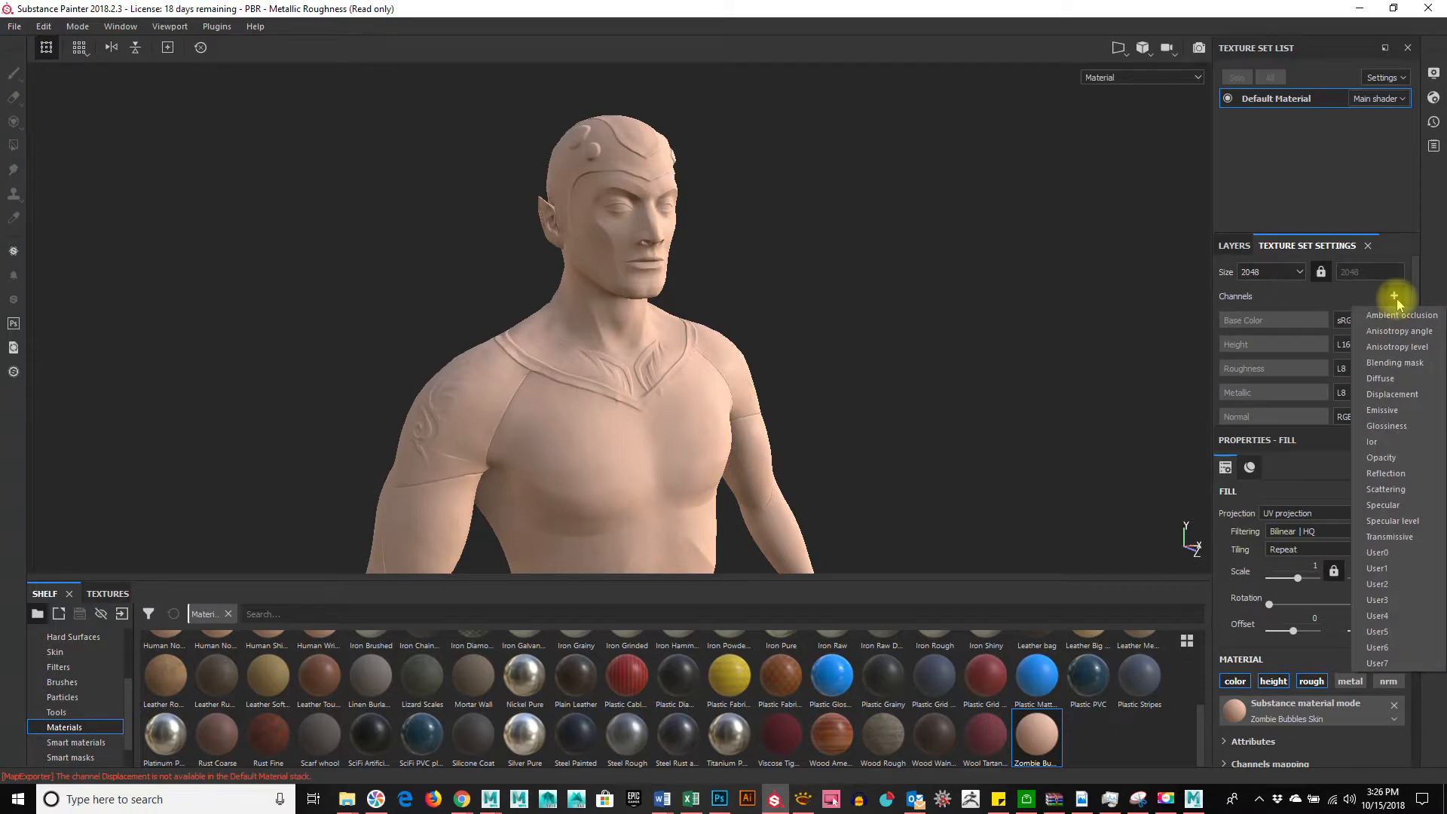
left_click(1342, 299)
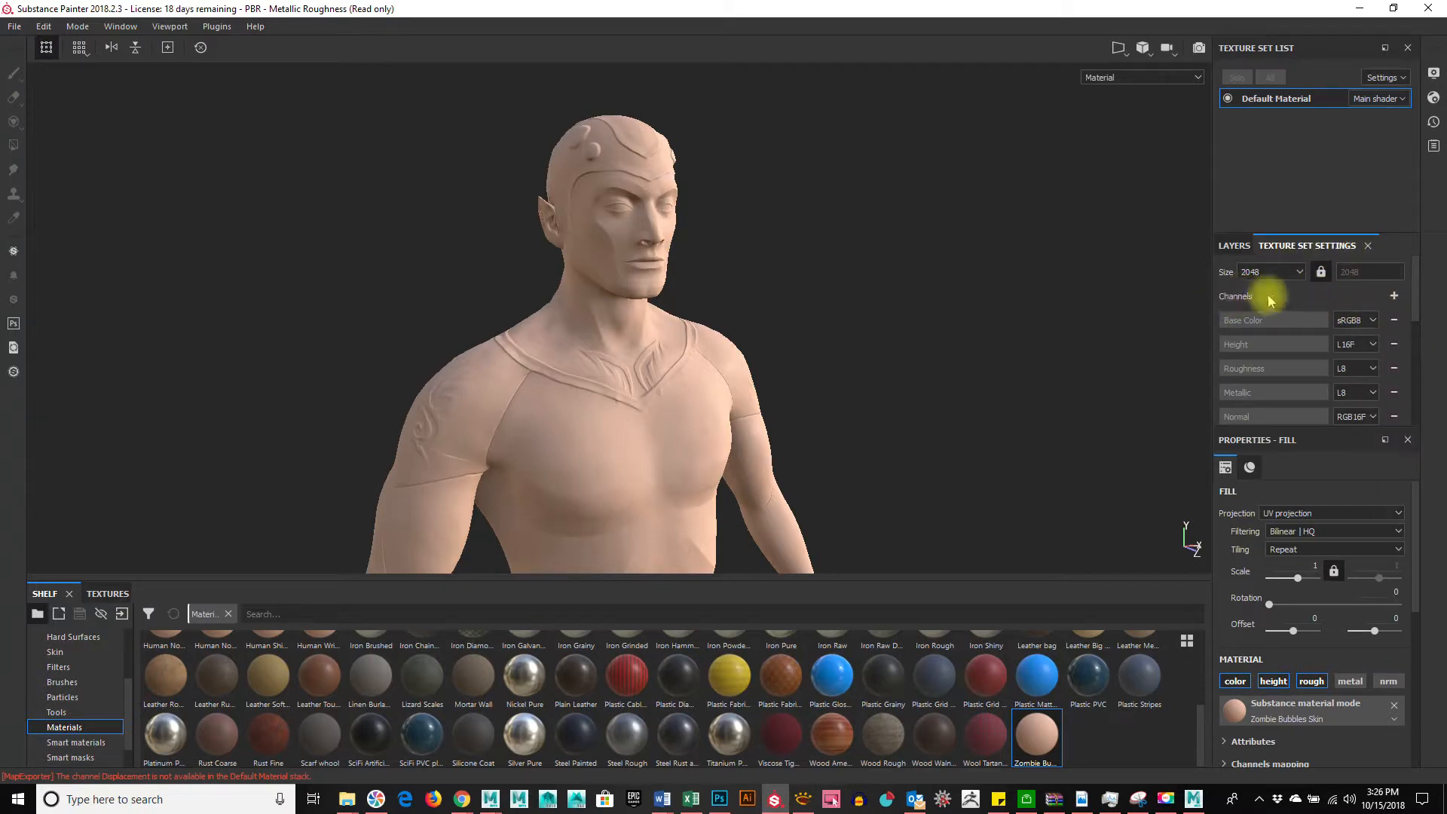
left_click(1394, 297)
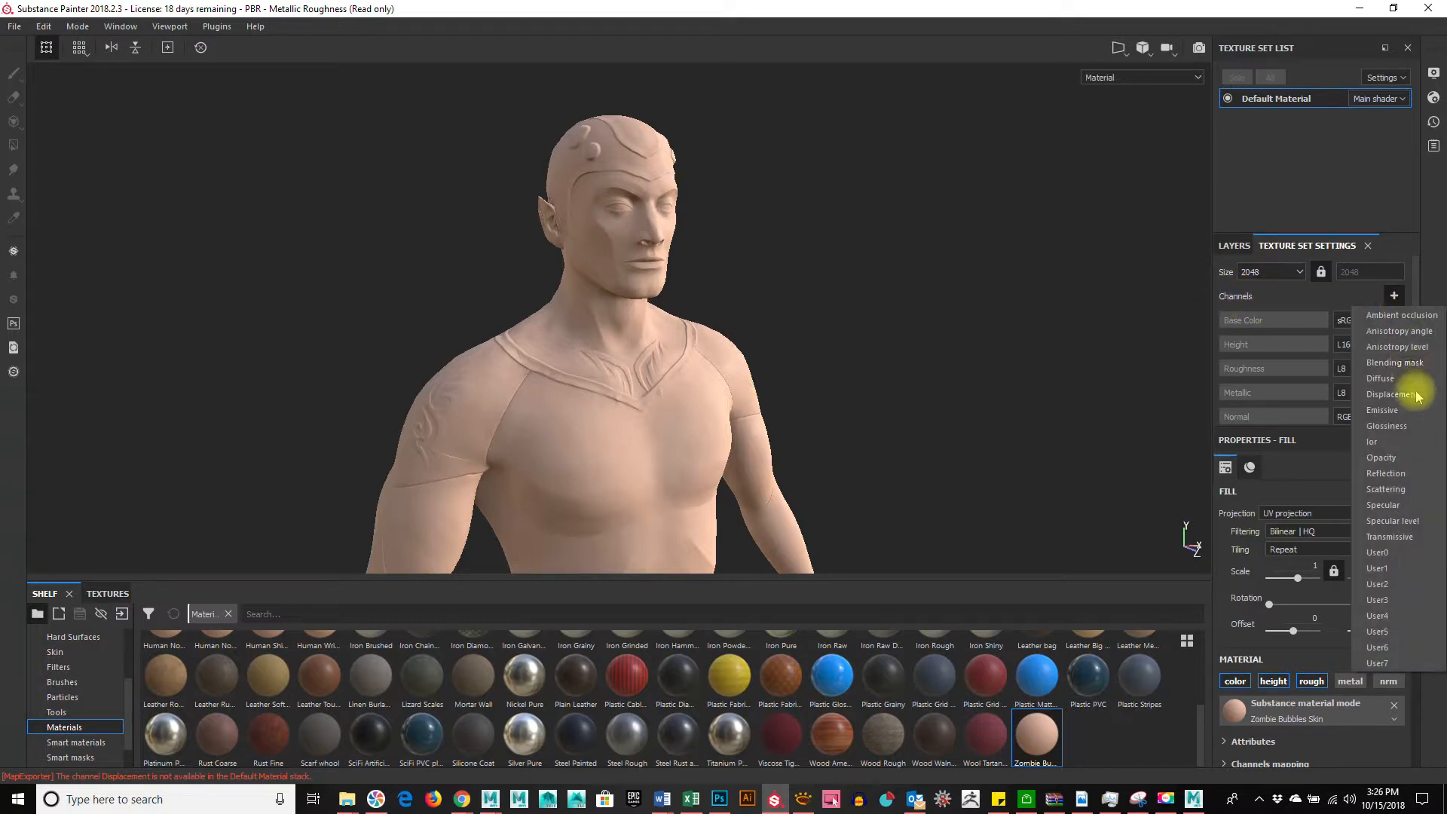
left_click(1392, 394)
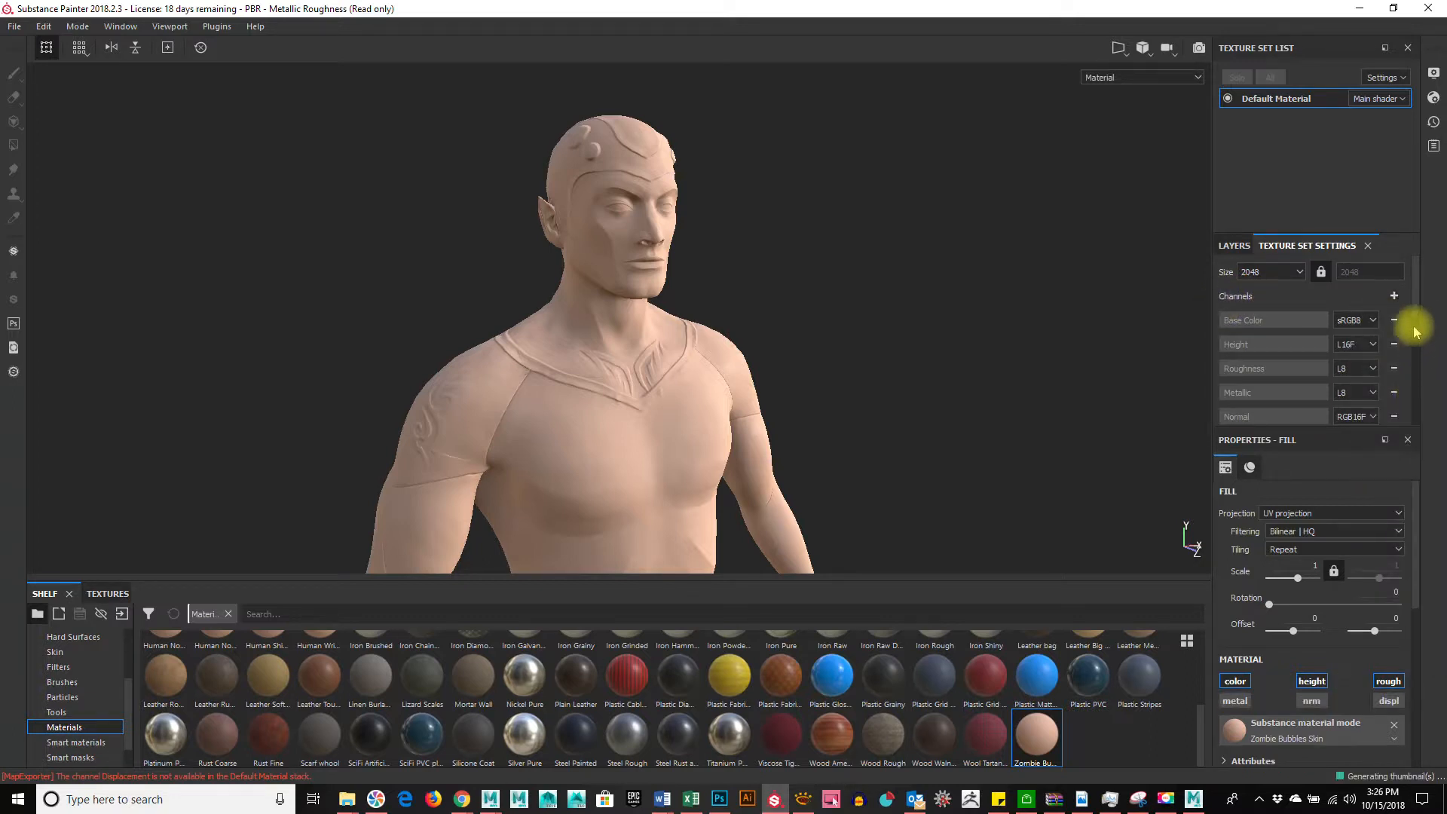
Set the Displacement channel's format to L32F in the texture set settings
left_click_drag(1414, 307, 1420, 365)
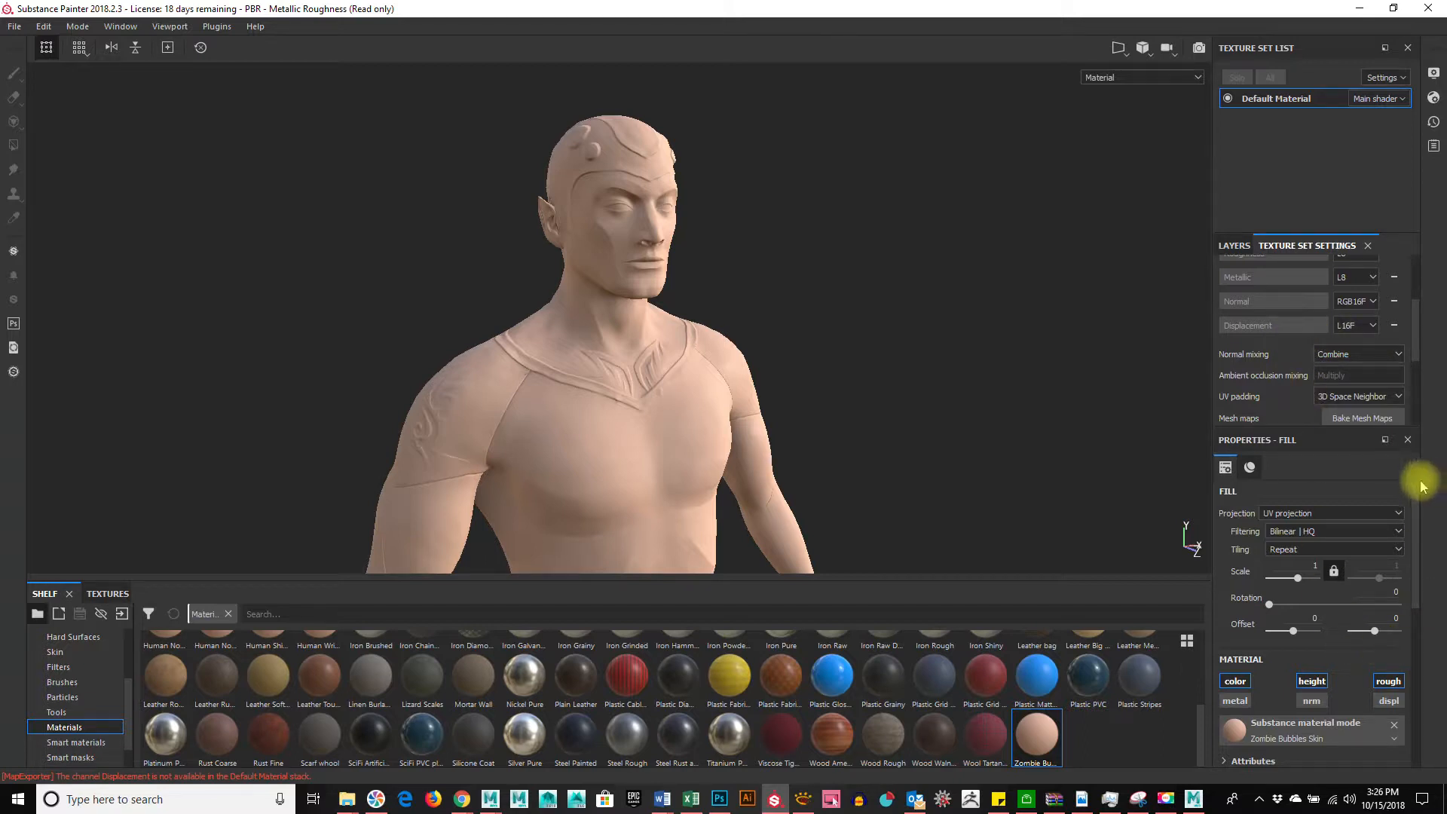
left_click_drag(1414, 521, 1439, 485)
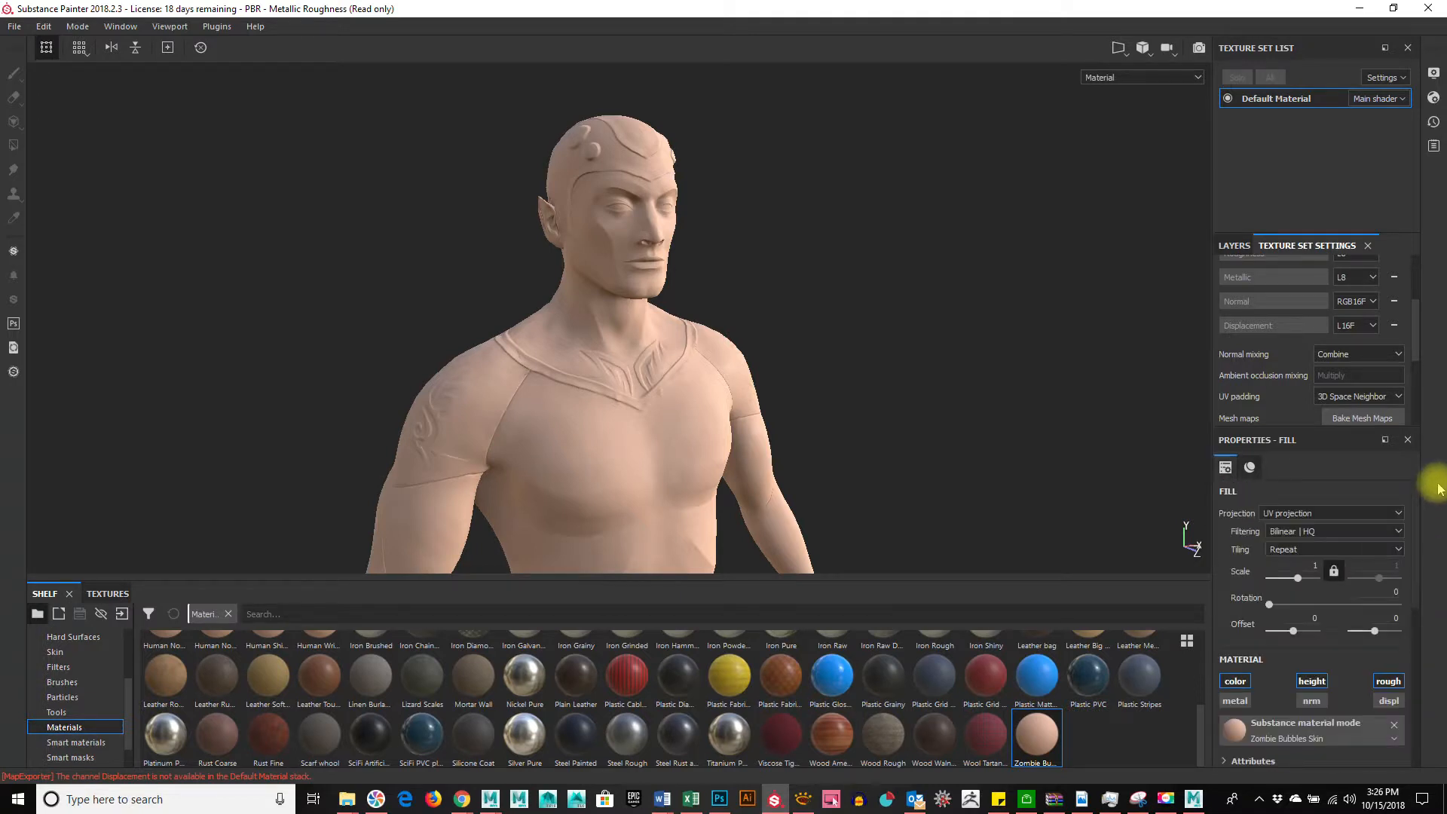
left_click(1353, 326)
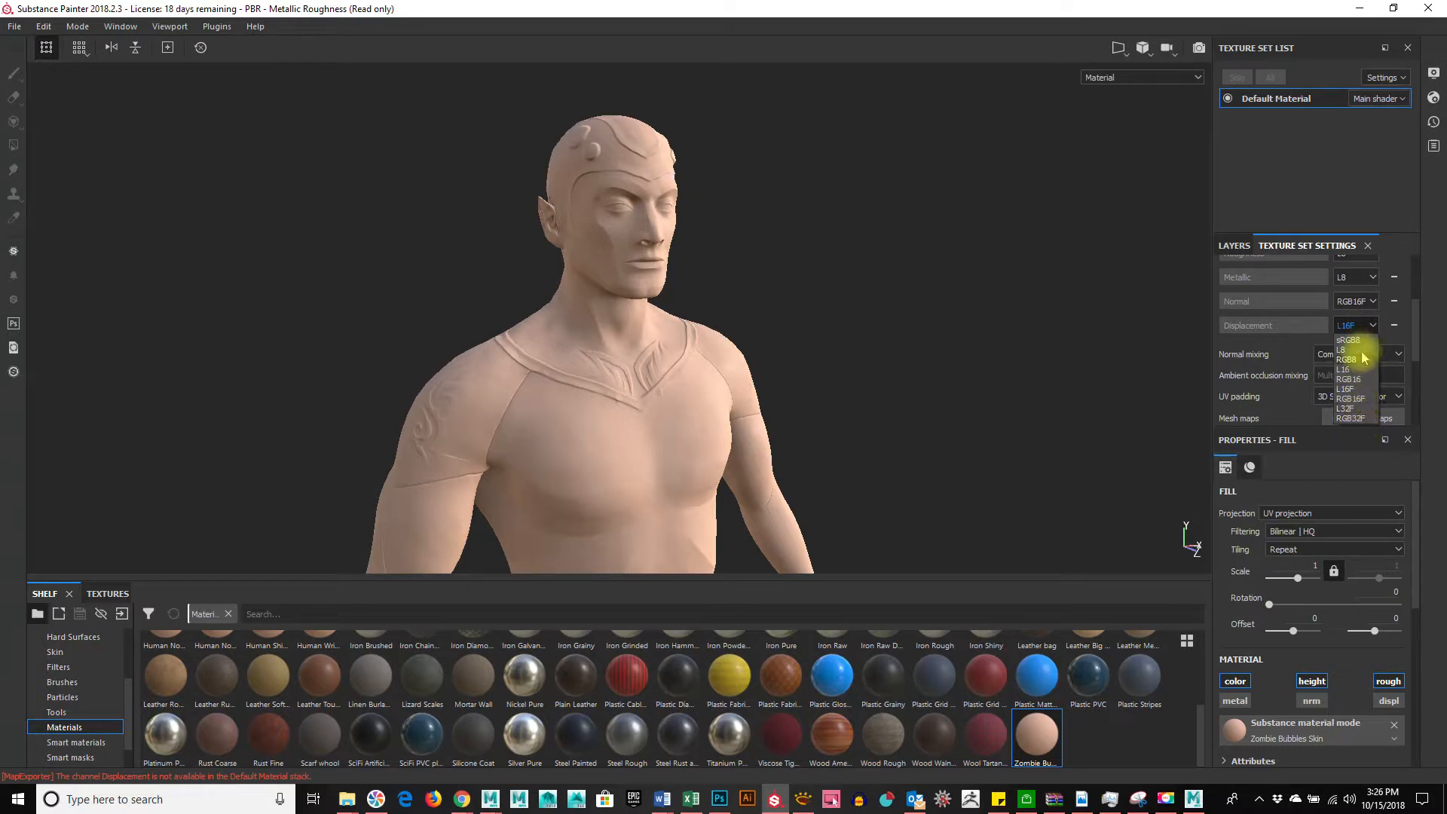
left_click(1370, 408)
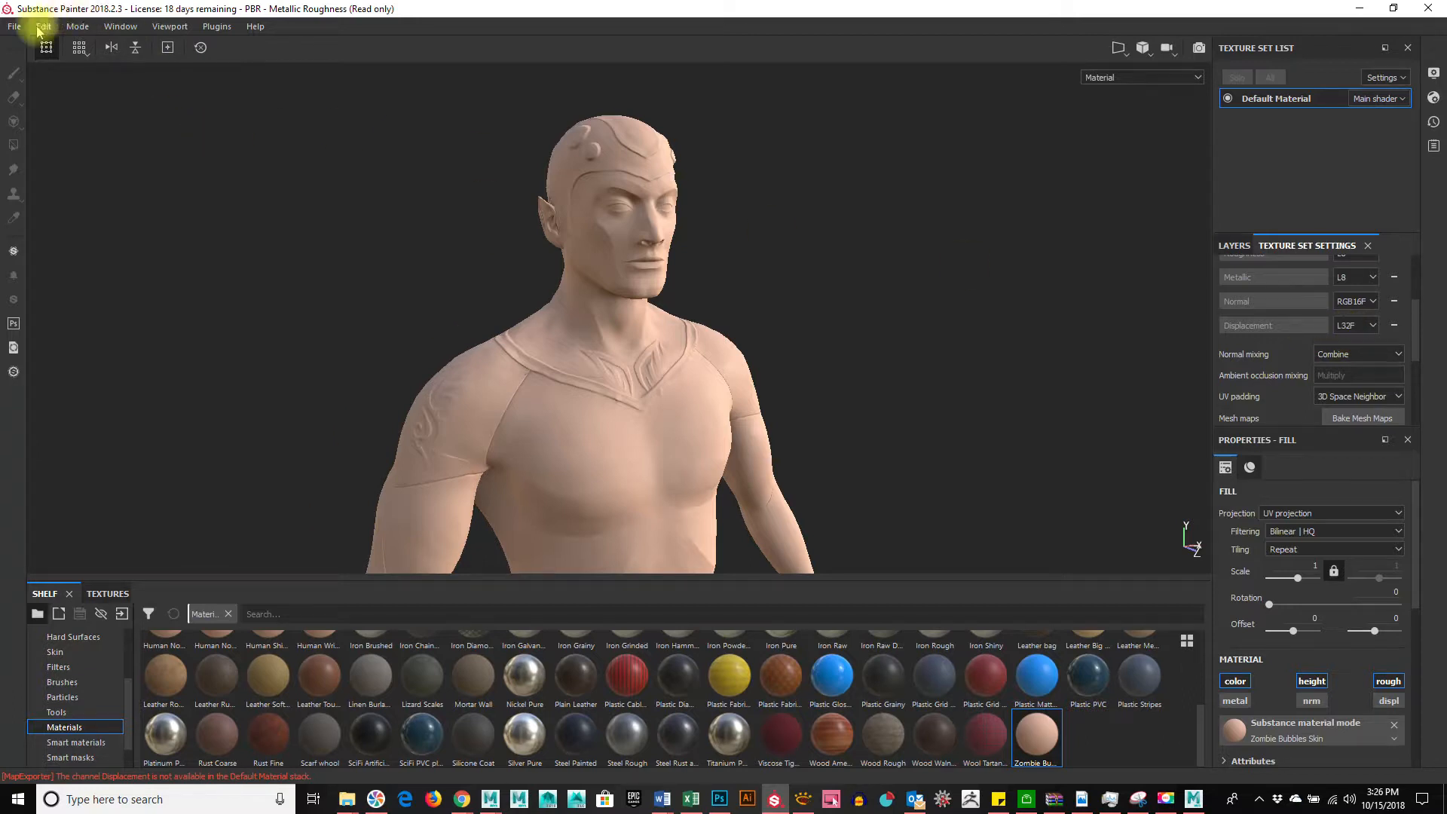
Export the displacement map as an 8-bit PNG to the Roboto folder with the new_export_preset_1 configuration
left_click(14, 26)
left_click(71, 287)
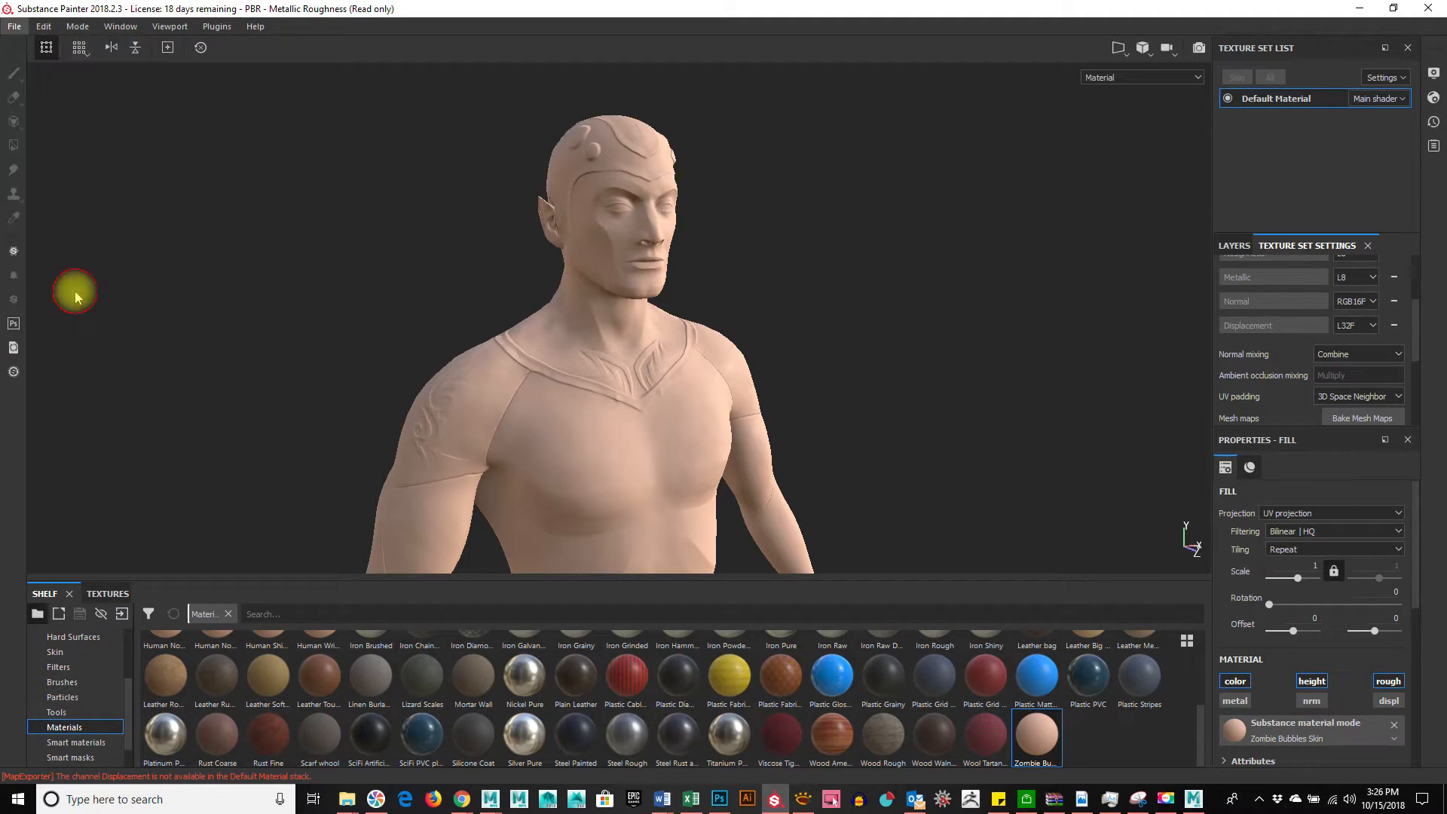
left_click(361, 270)
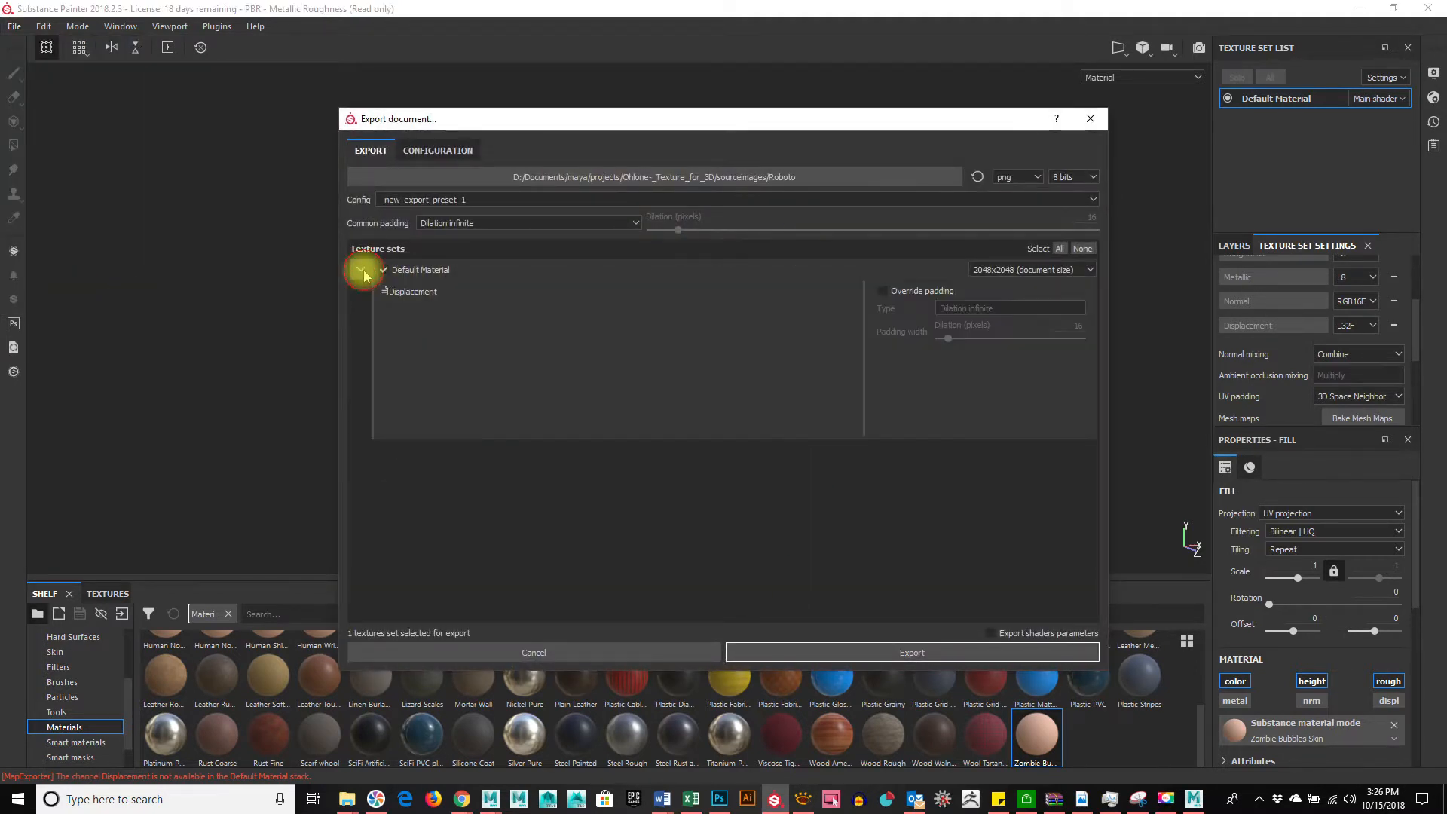
left_click(362, 272)
left_click(866, 649)
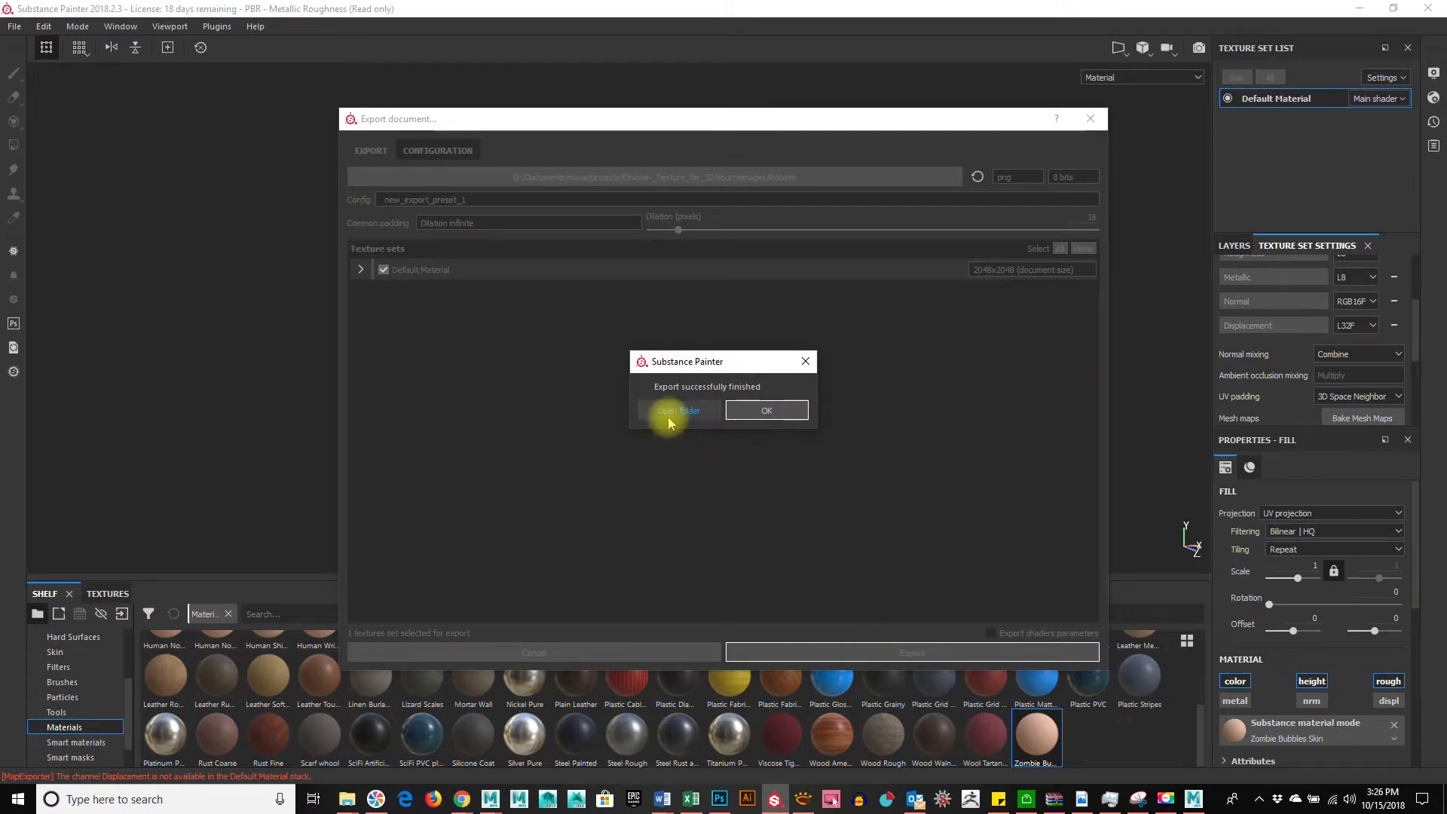
left_click(766, 410)
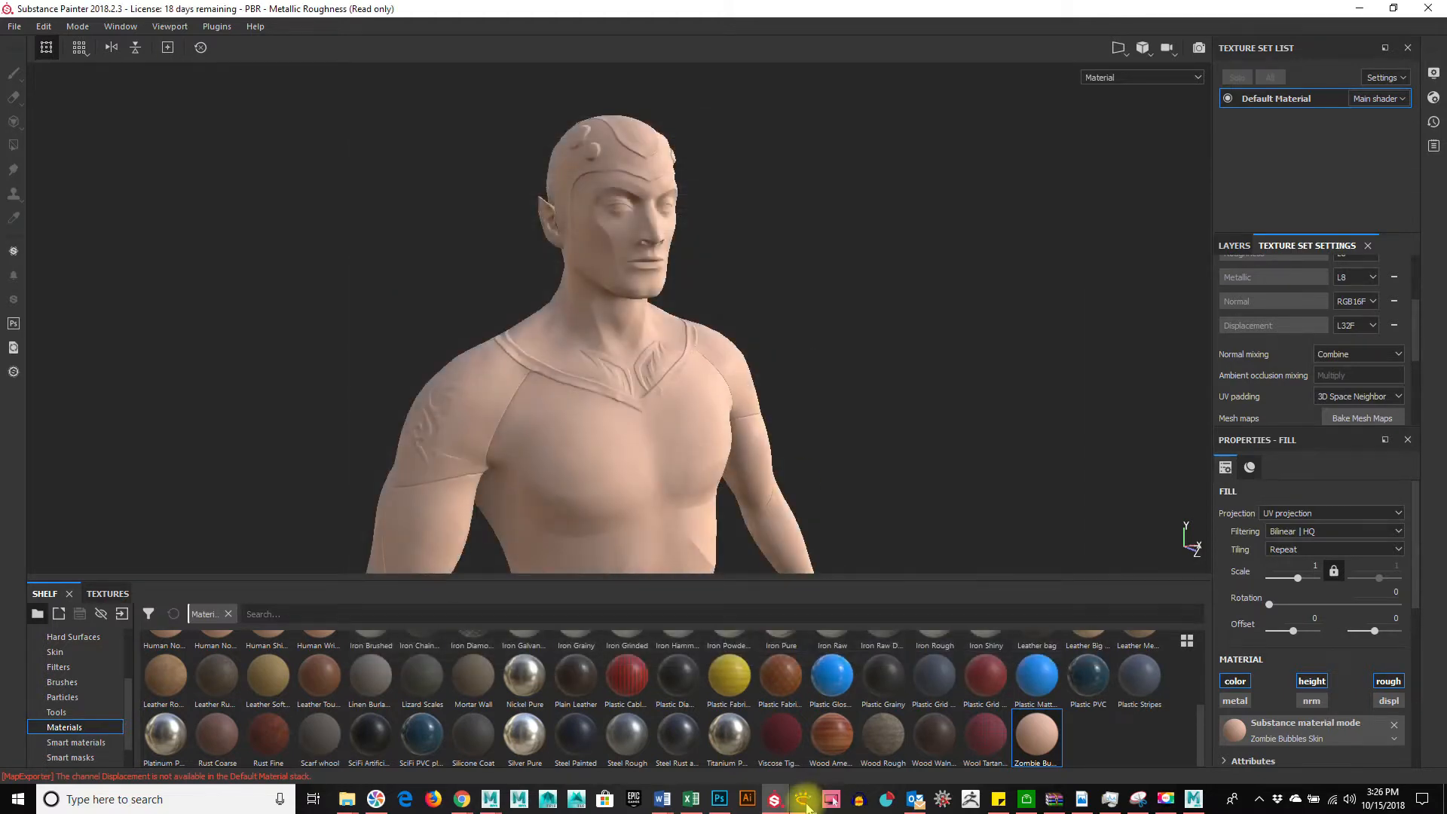
Switch to XnView and inspect the exported Displacement.png in the Roboto folder, leaving the image browser again
mouse_move(805, 801)
left_click(791, 749)
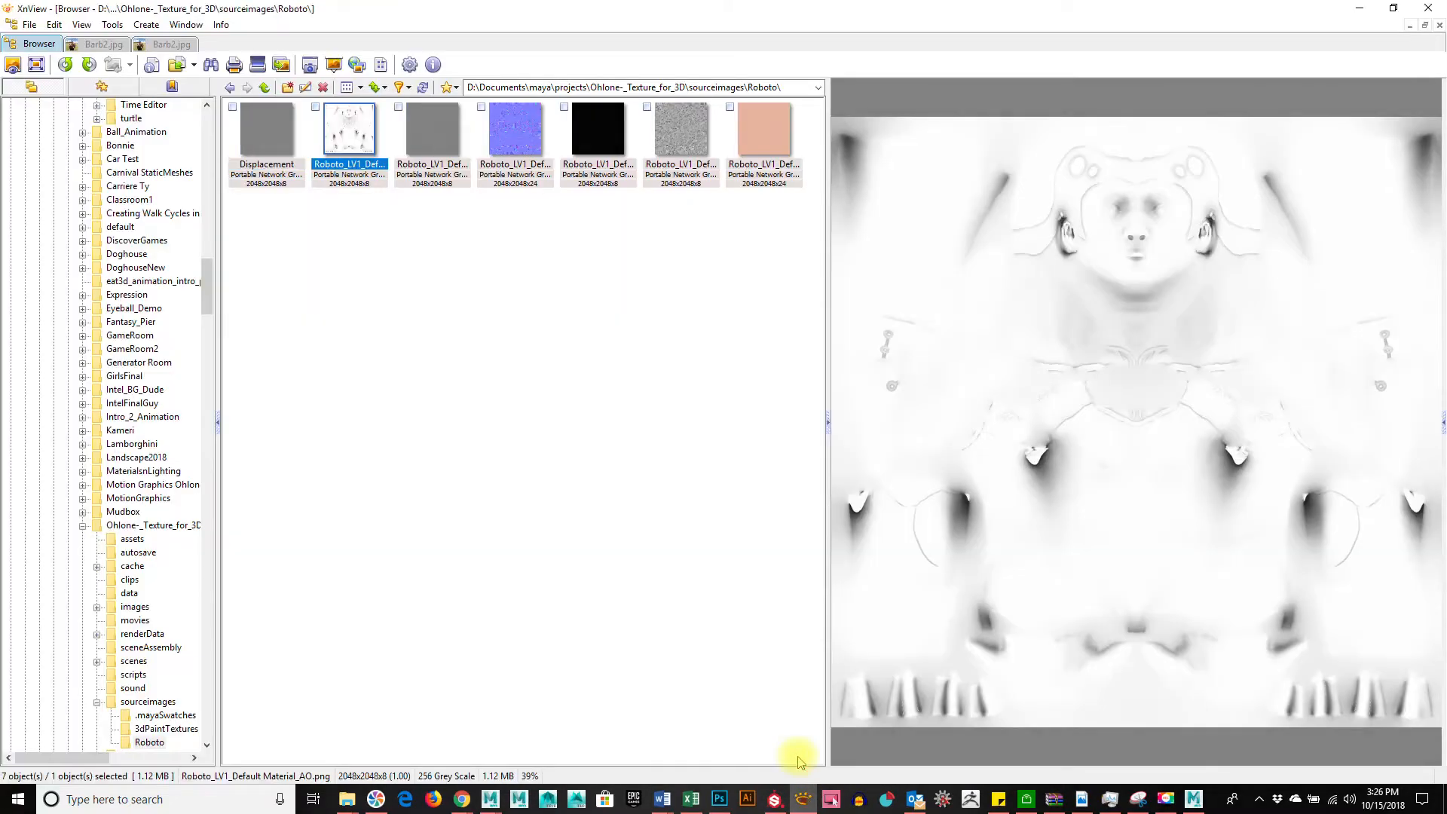
left_click(276, 142)
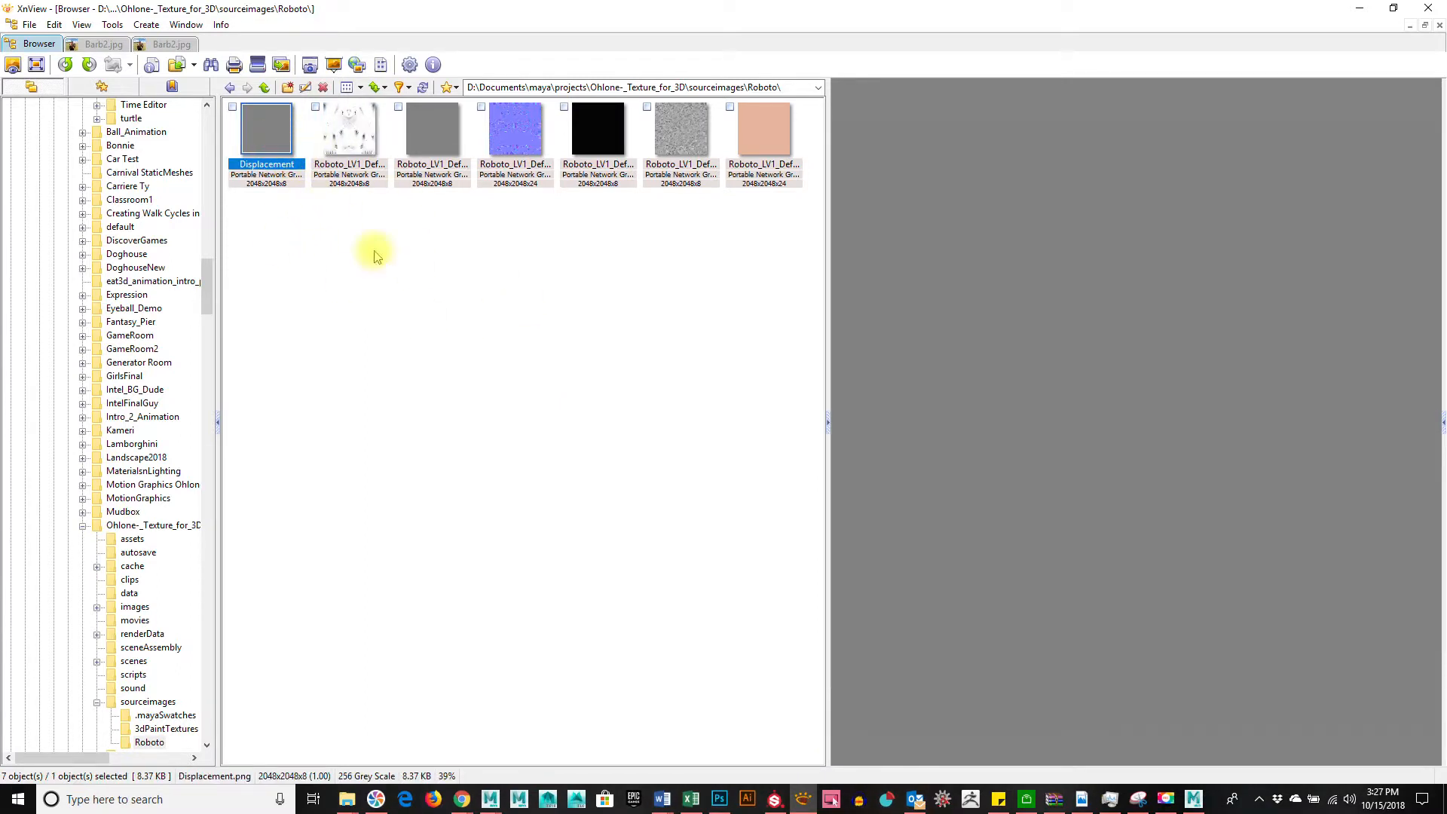
left_click(1357, 9)
Enable the displ channel for the Zombie Bubbles Skin material on the fill layer
mouse_move(1028, 411)
left_mouse_down("alt")
mouse_move(834, 434)
mouse_move(795, 352)
mouse_move(598, 362)
mouse_move(907, 392)
mouse_move(926, 411)
mouse_move(846, 423)
mouse_move(970, 417)
mouse_move(872, 410)
mouse_move(879, 440)
mouse_move(904, 441)
left_mouse_up("alt")
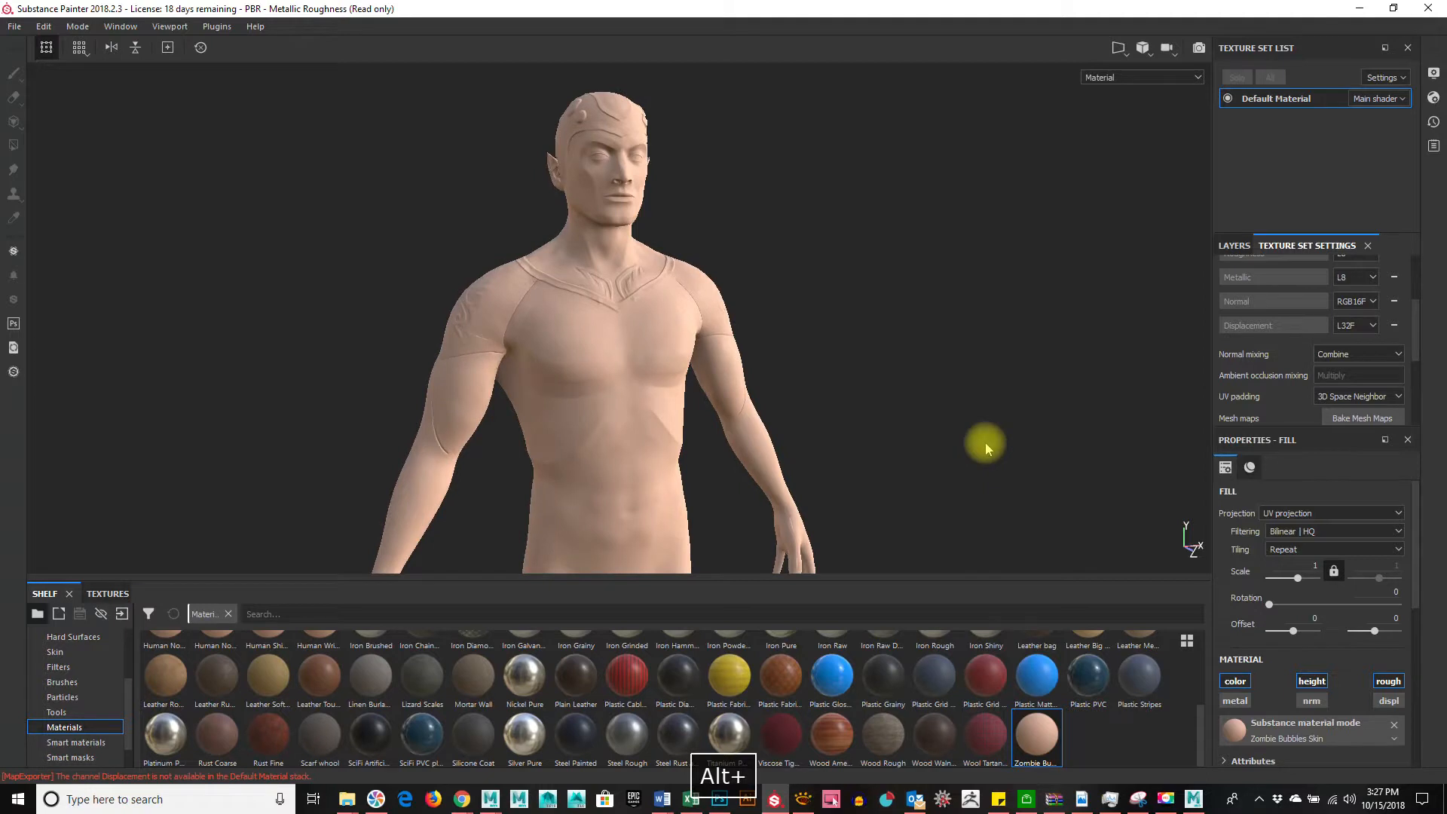
left_click_drag(1416, 345, 1411, 294)
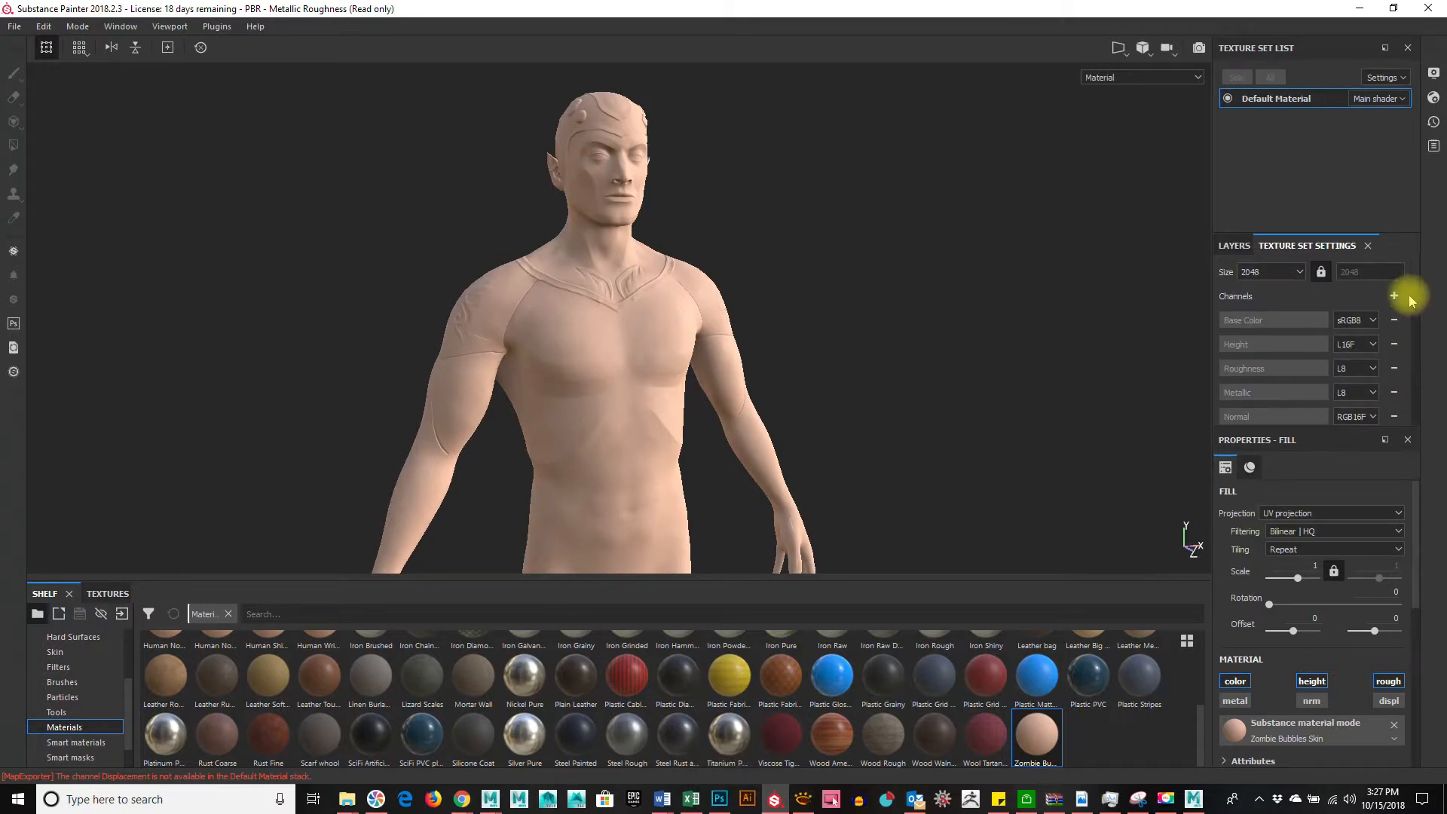
left_click_drag(888, 347, 900, 361, "alt")
right_click_drag(899, 361, 921, 401, "alt")
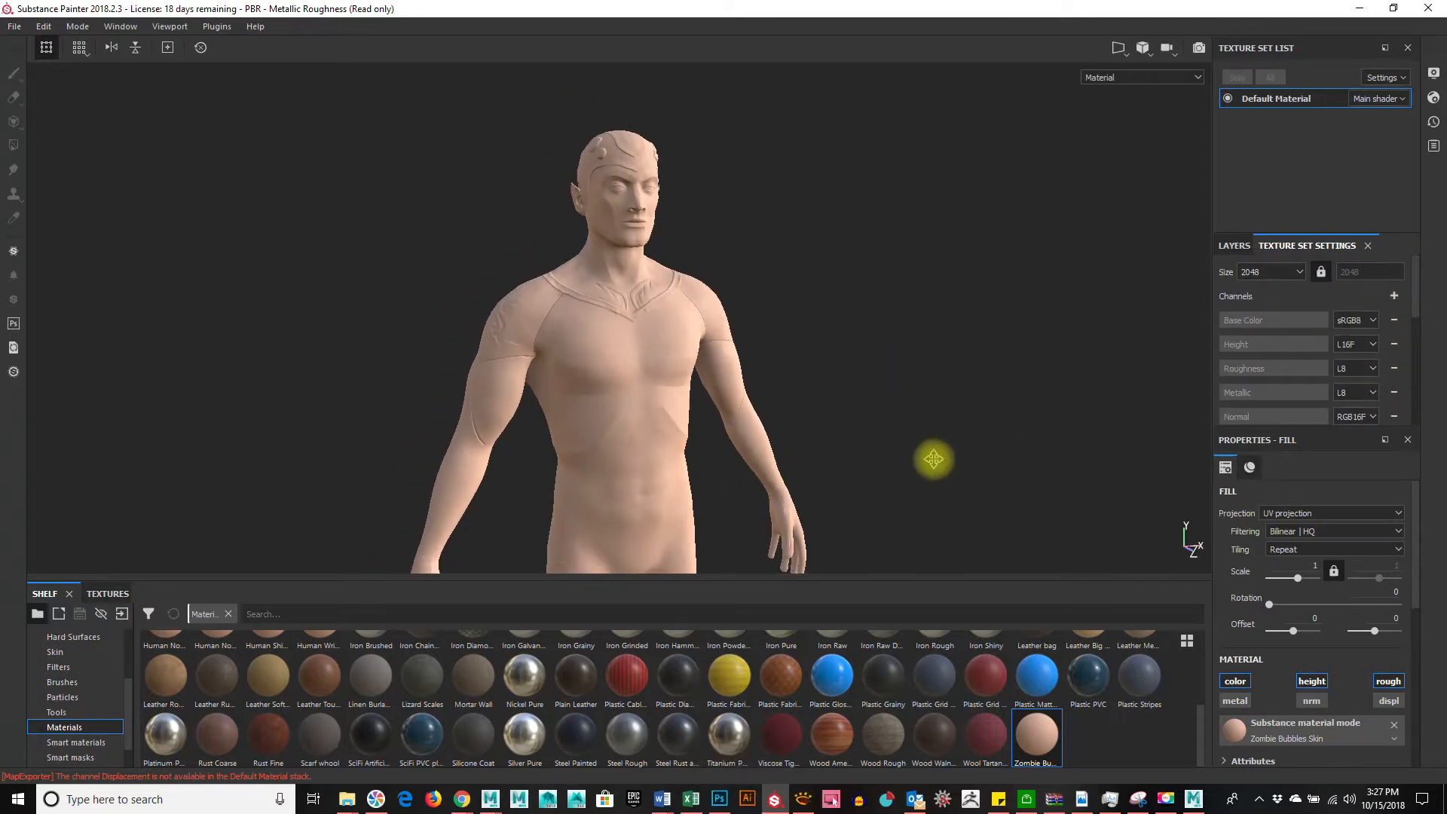
middle_click_drag(934, 460, 946, 400, "alt")
left_click_drag(939, 479, 969, 480, "alt")
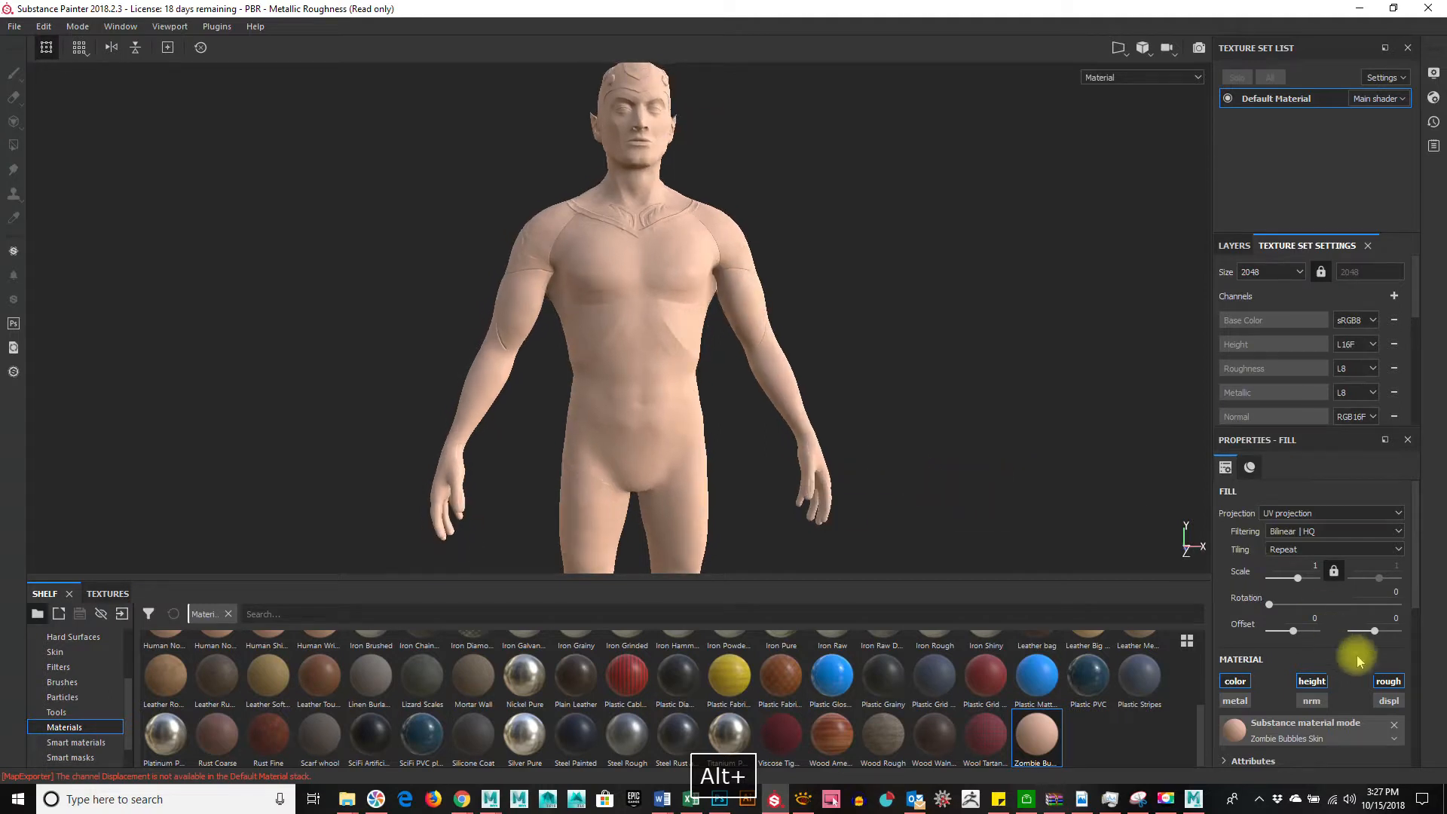
left_click(1389, 701)
Examine the character's surface from the side and review the texture set's channel list and mesh map settings
left_click_drag(983, 437, 879, 437, "alt")
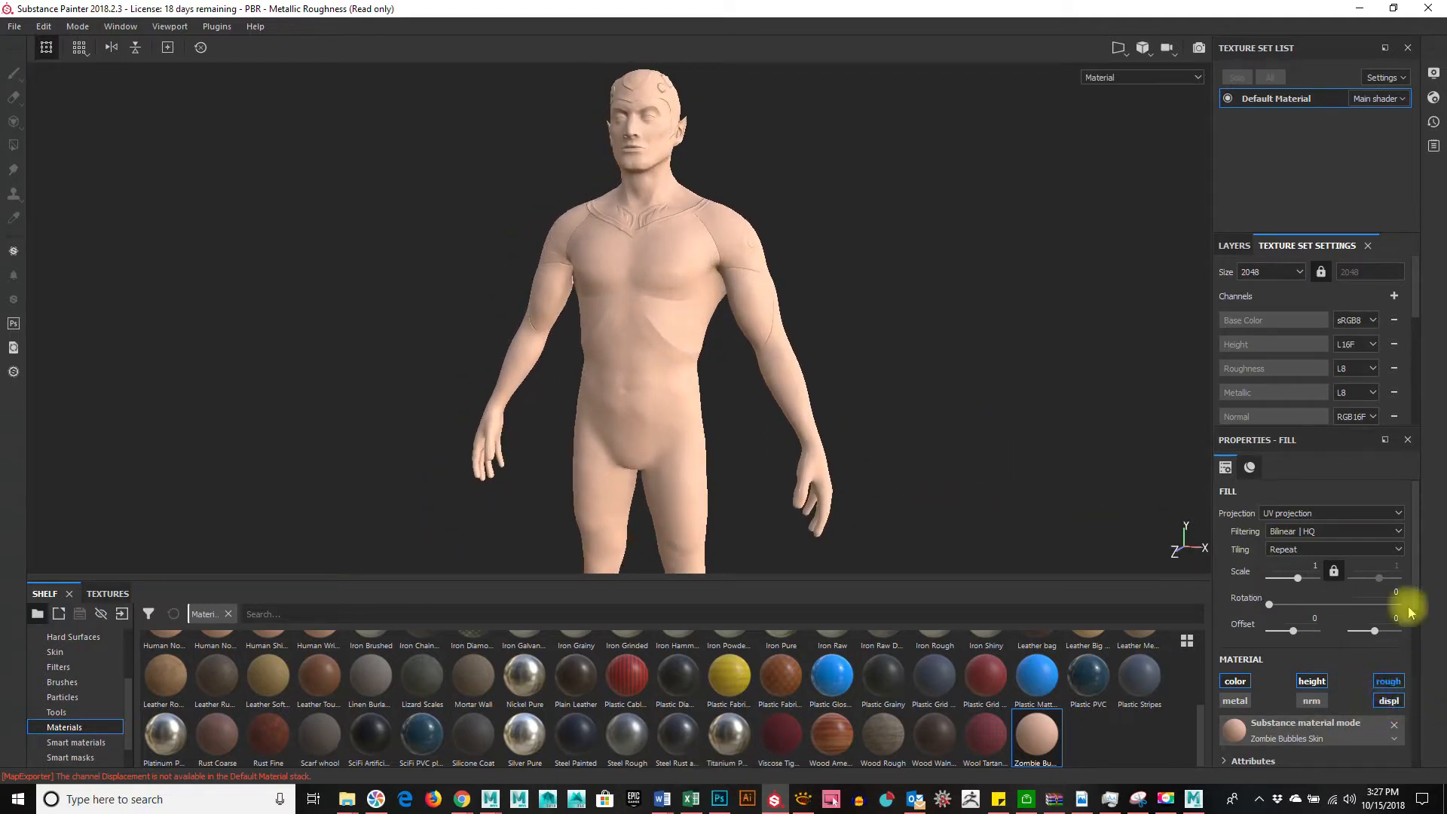
left_click_drag(1058, 445, 979, 445, "alt")
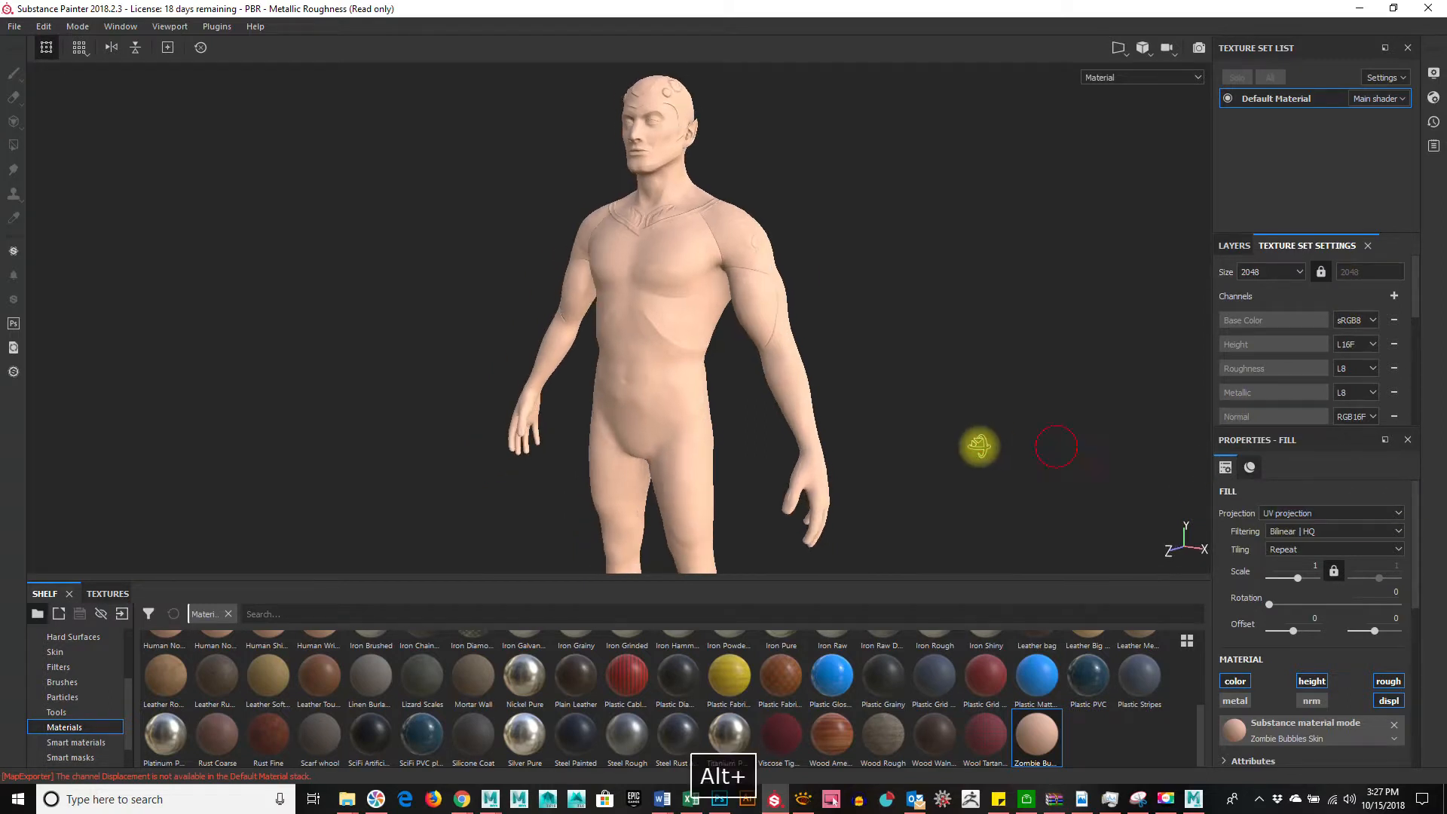
scroll(1266, 377, "down", 2)
scroll(1356, 351, "up", 2)
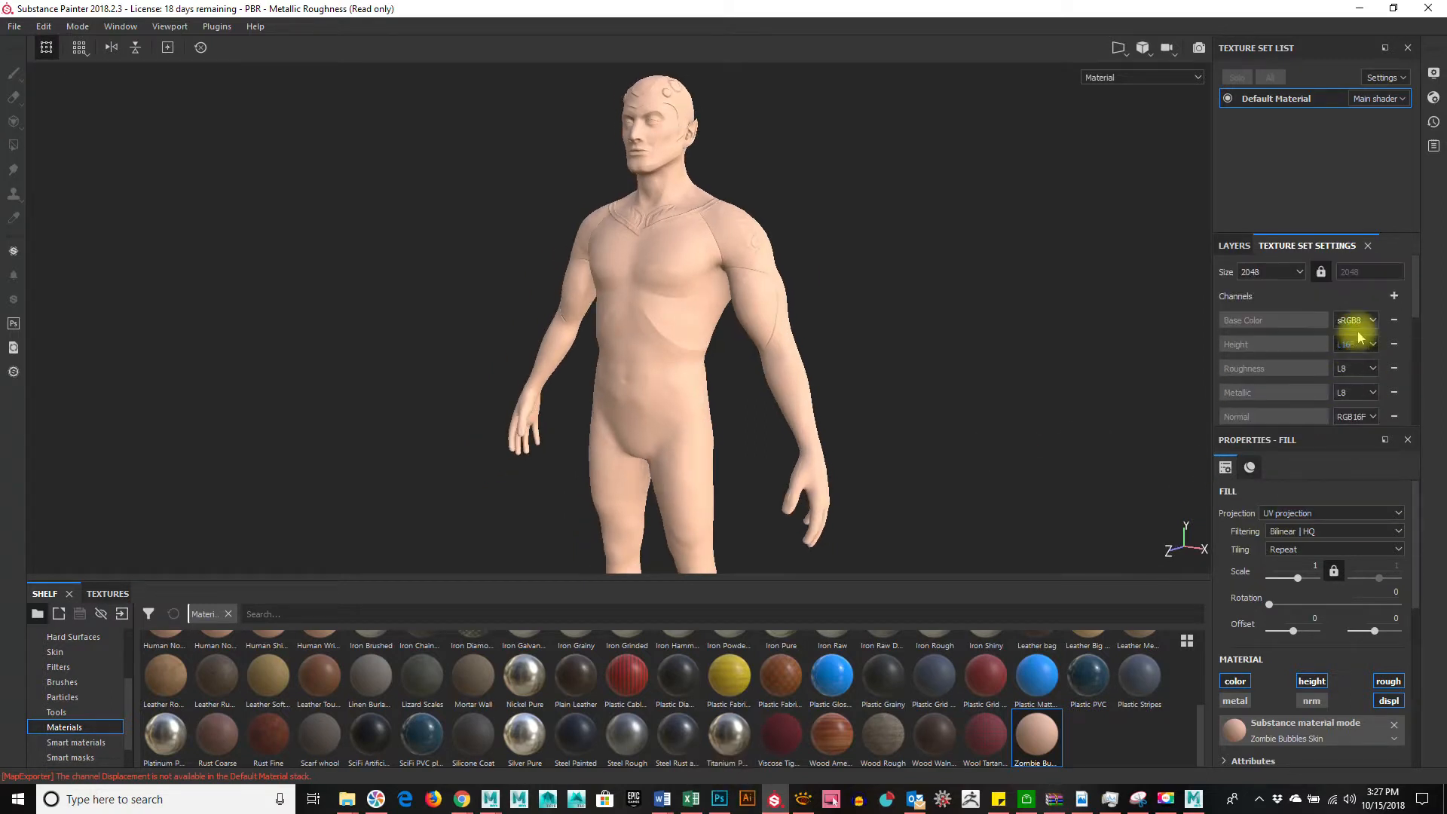
scroll(1289, 385, "down", 2)
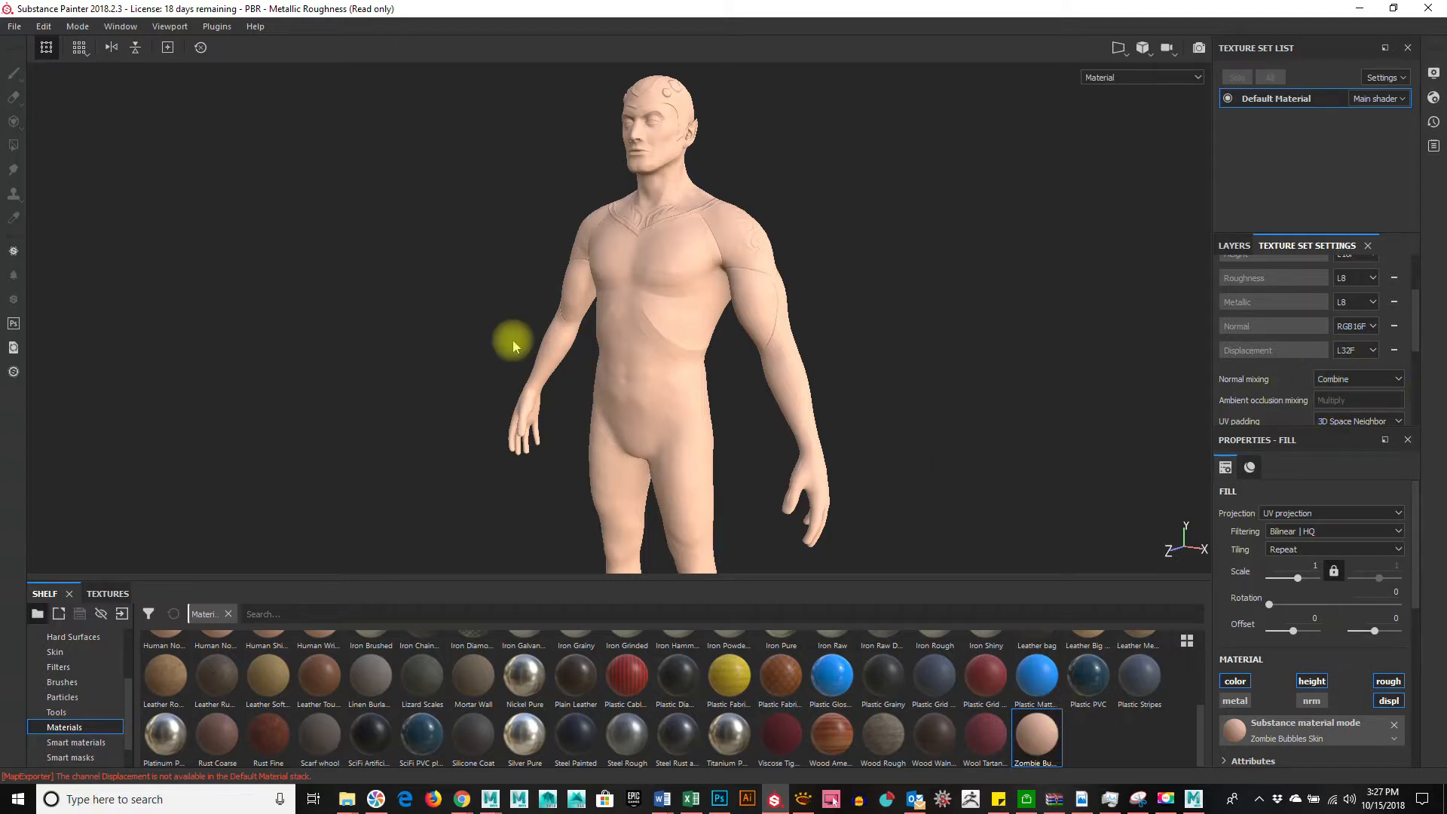
left_click(13, 27)
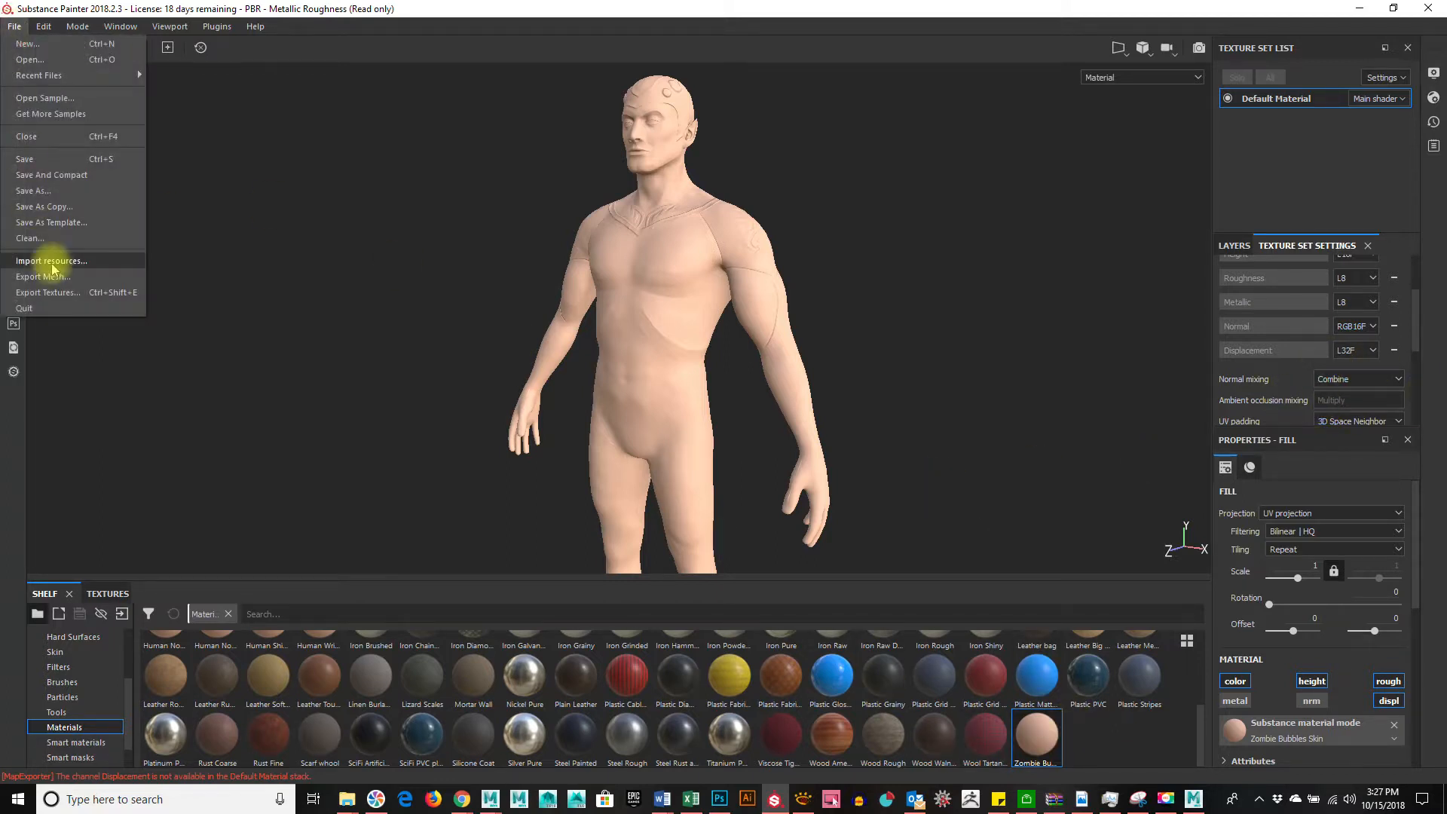
left_click(322, 253)
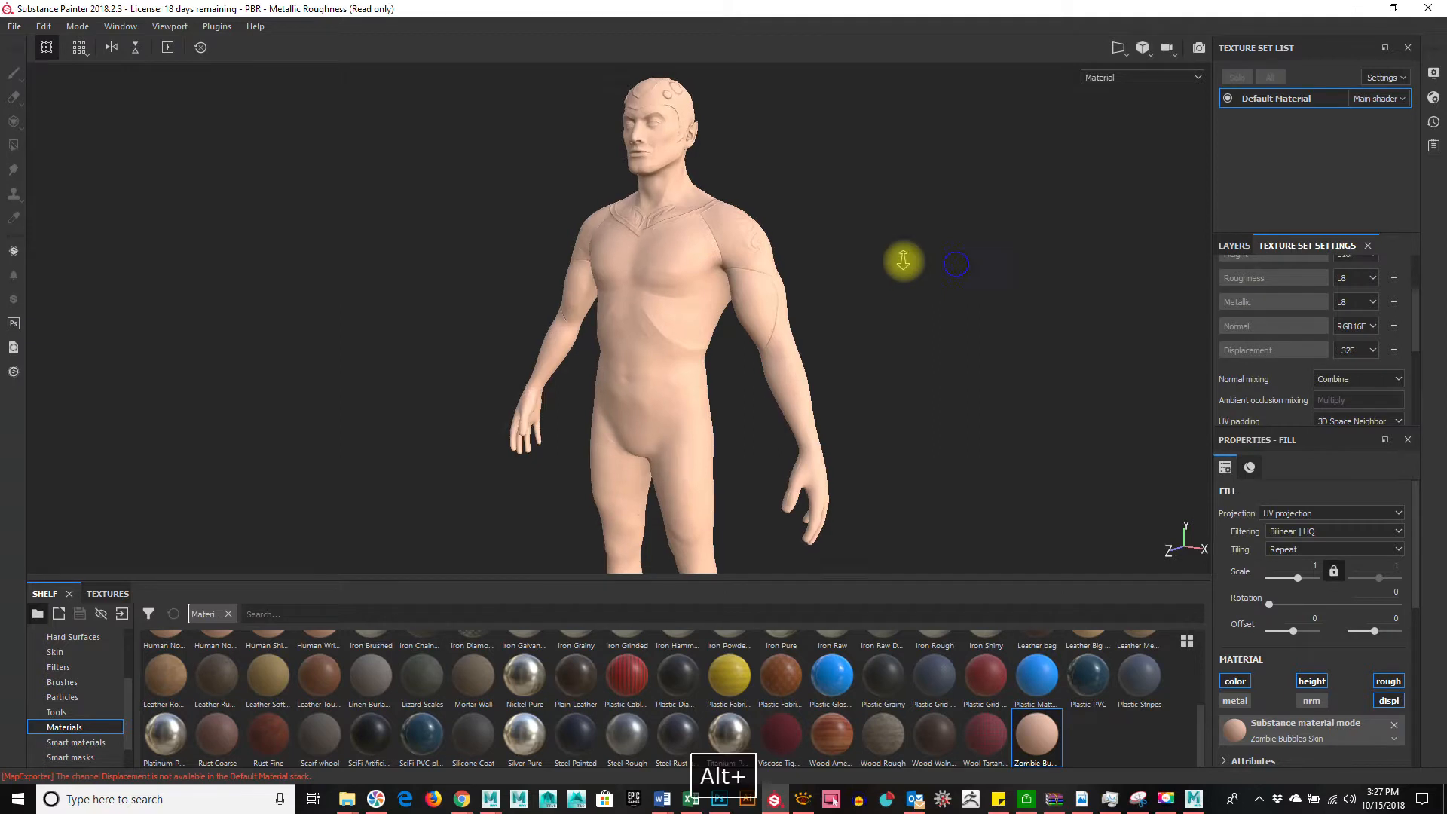
right_click_drag(905, 262, 1056, 253, "alt")
middle_click_drag(1057, 253, 1055, 267, "alt")
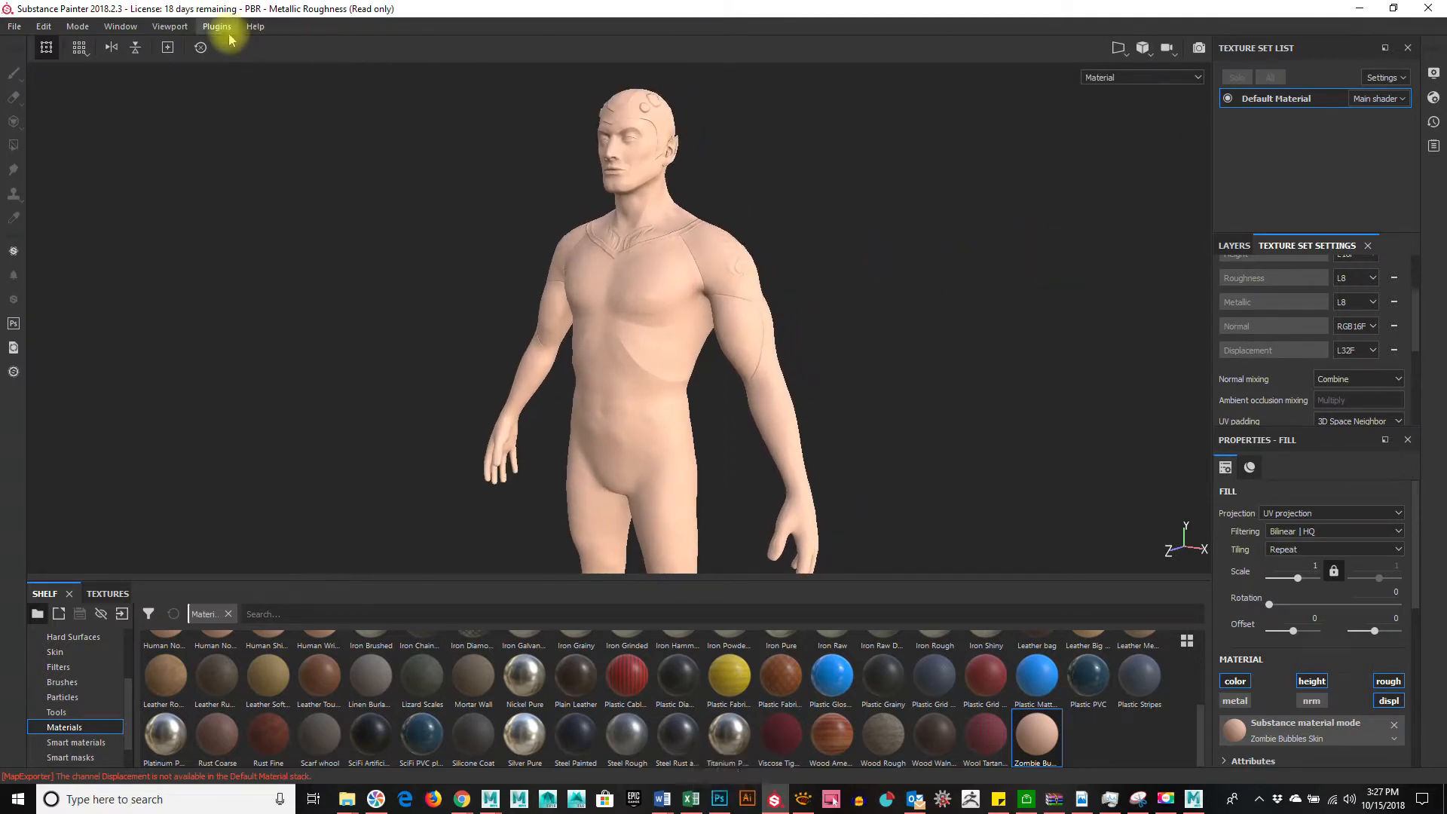
scroll(1334, 316, "up", 3)
scroll(1383, 375, "down", 5)
scroll(1393, 377, "up", 3)
Review the baking options for the common, normal and world space normal parameters, closing the dialog without baking
left_click(1383, 396)
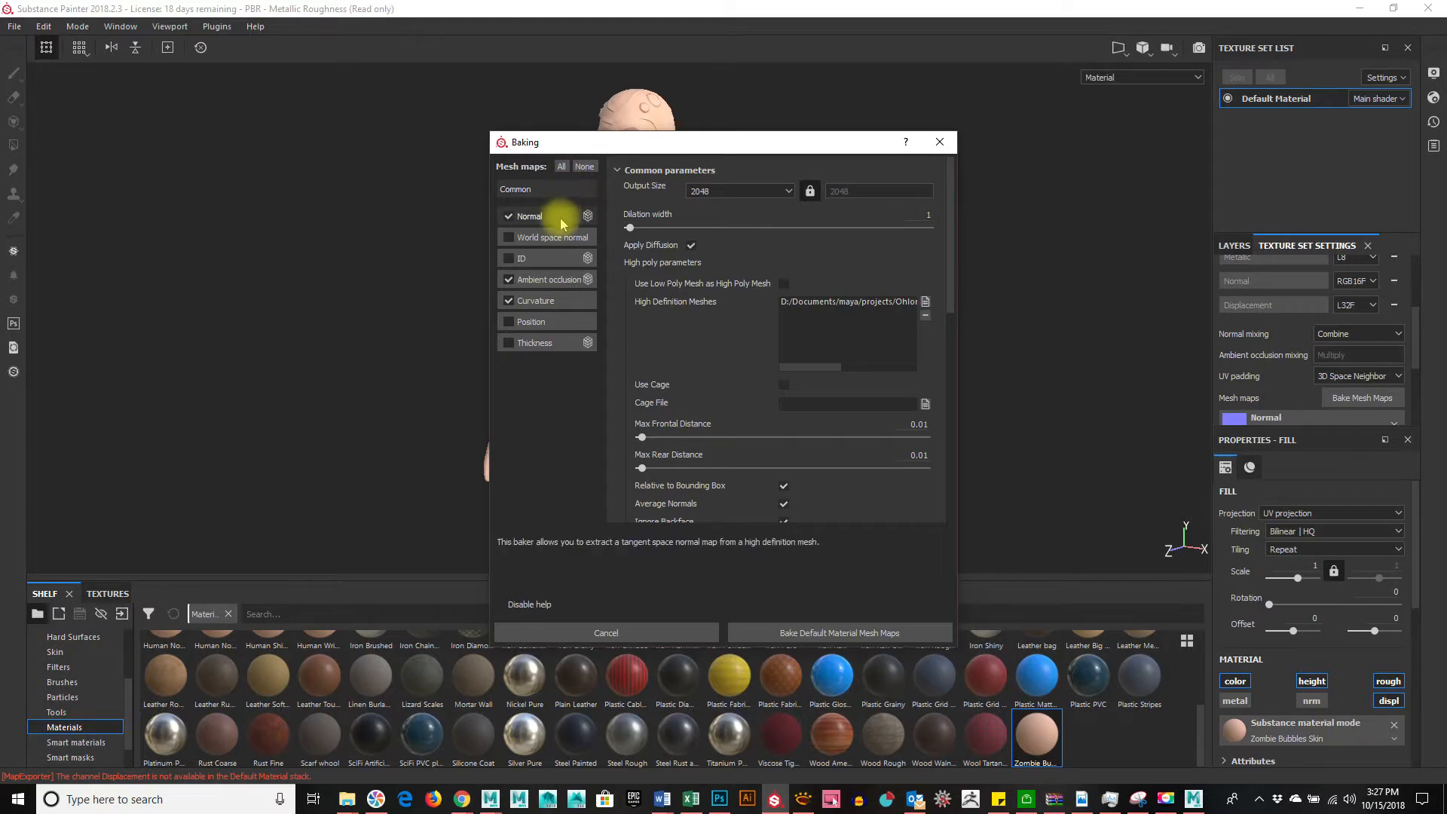
scroll(717, 388, "down", 5)
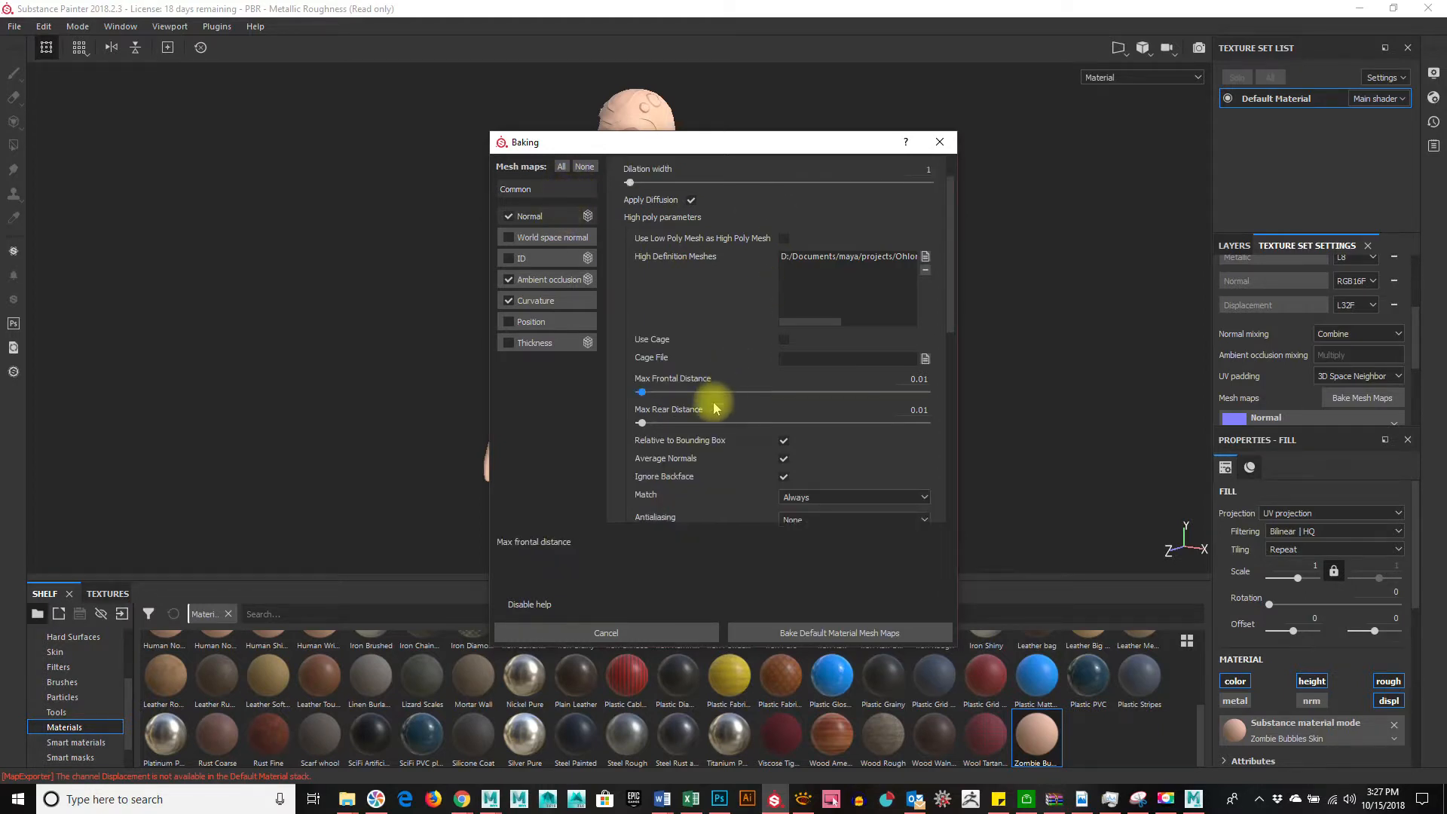
left_click(554, 241)
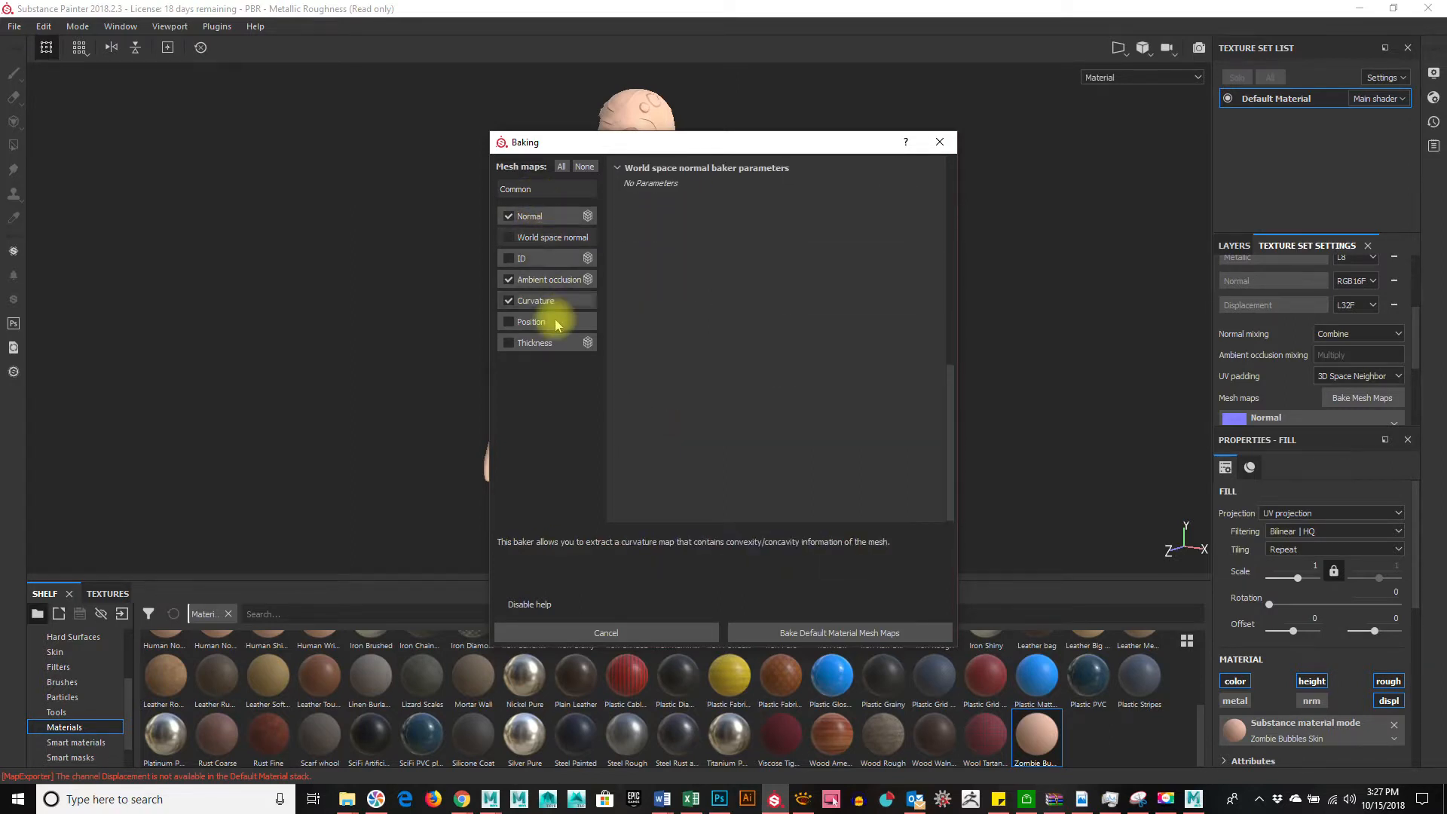
left_click(517, 192)
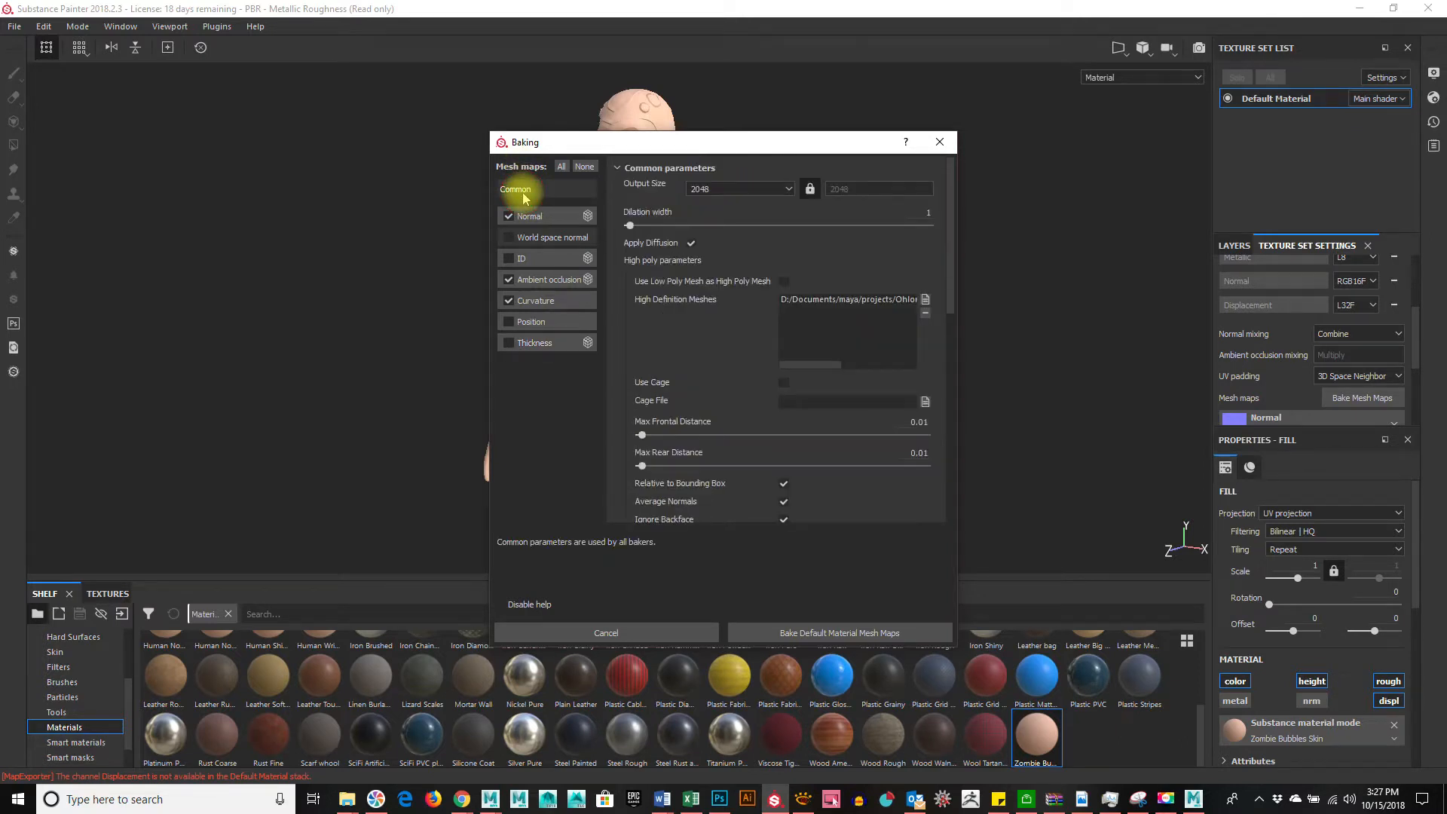
left_click(939, 142)
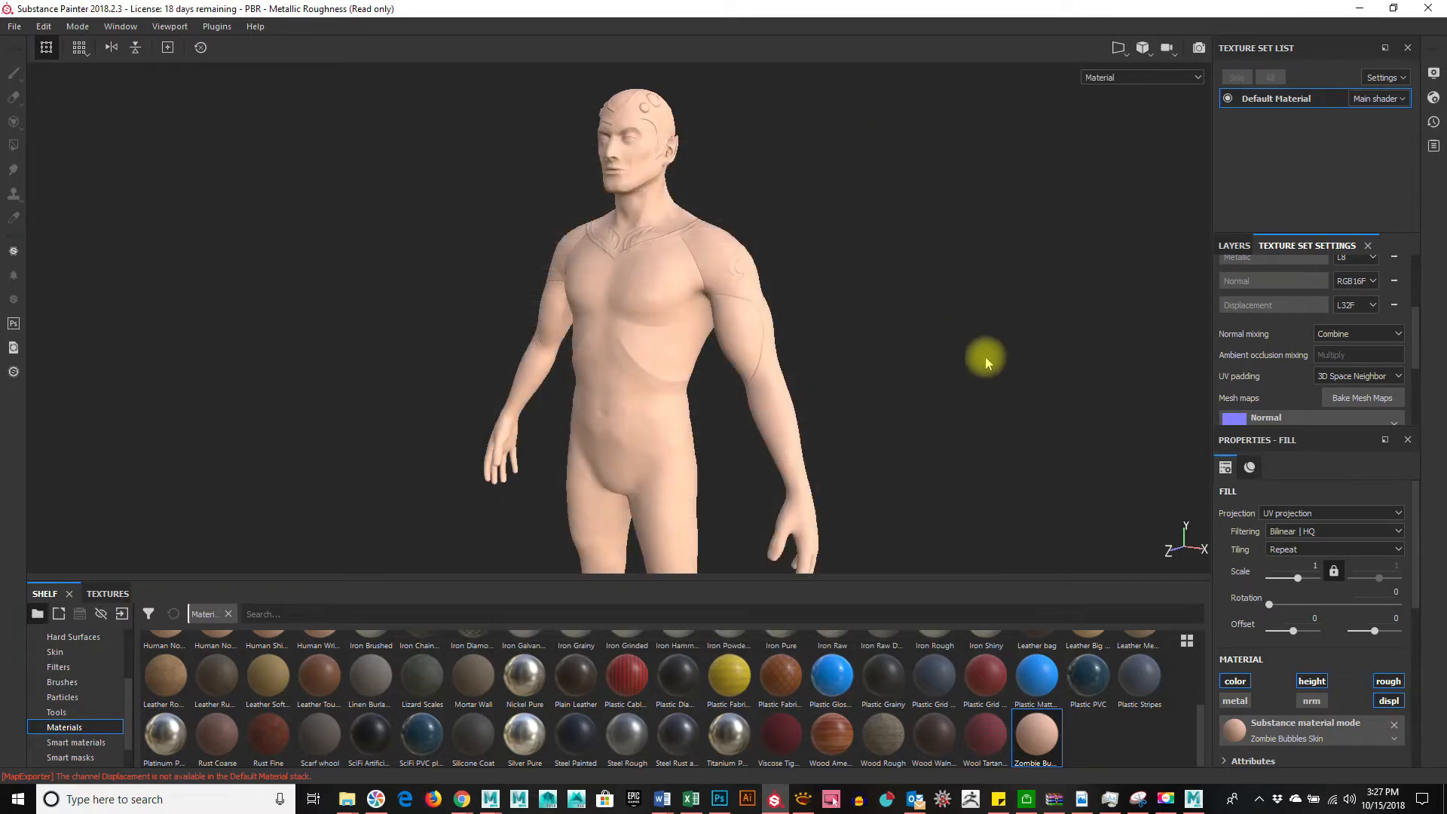
Switch to Maya and launch Bitmap2Material 3.1.3 from a system search for "bit"
key("alt+Tab")
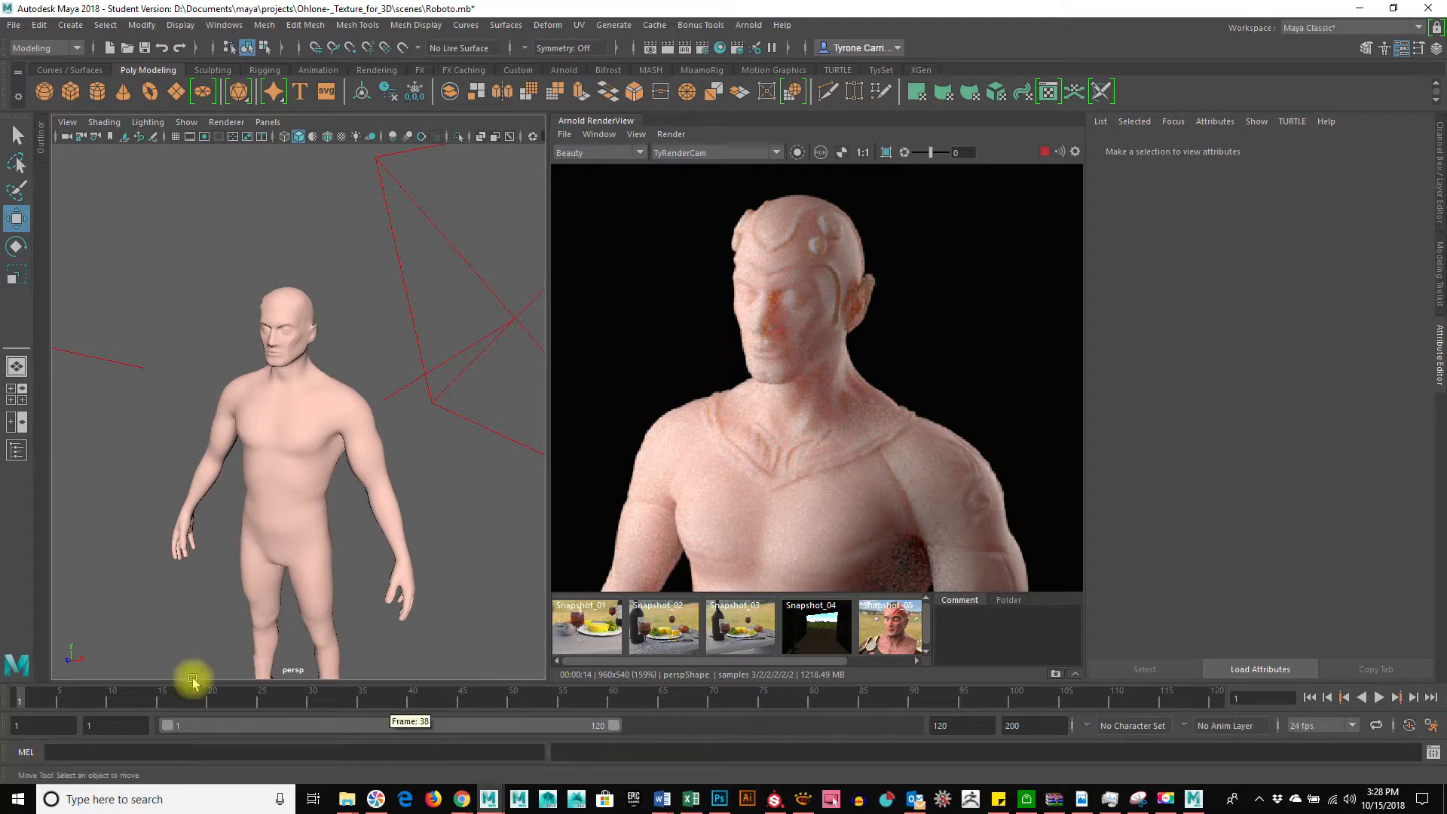
left_click(177, 804)
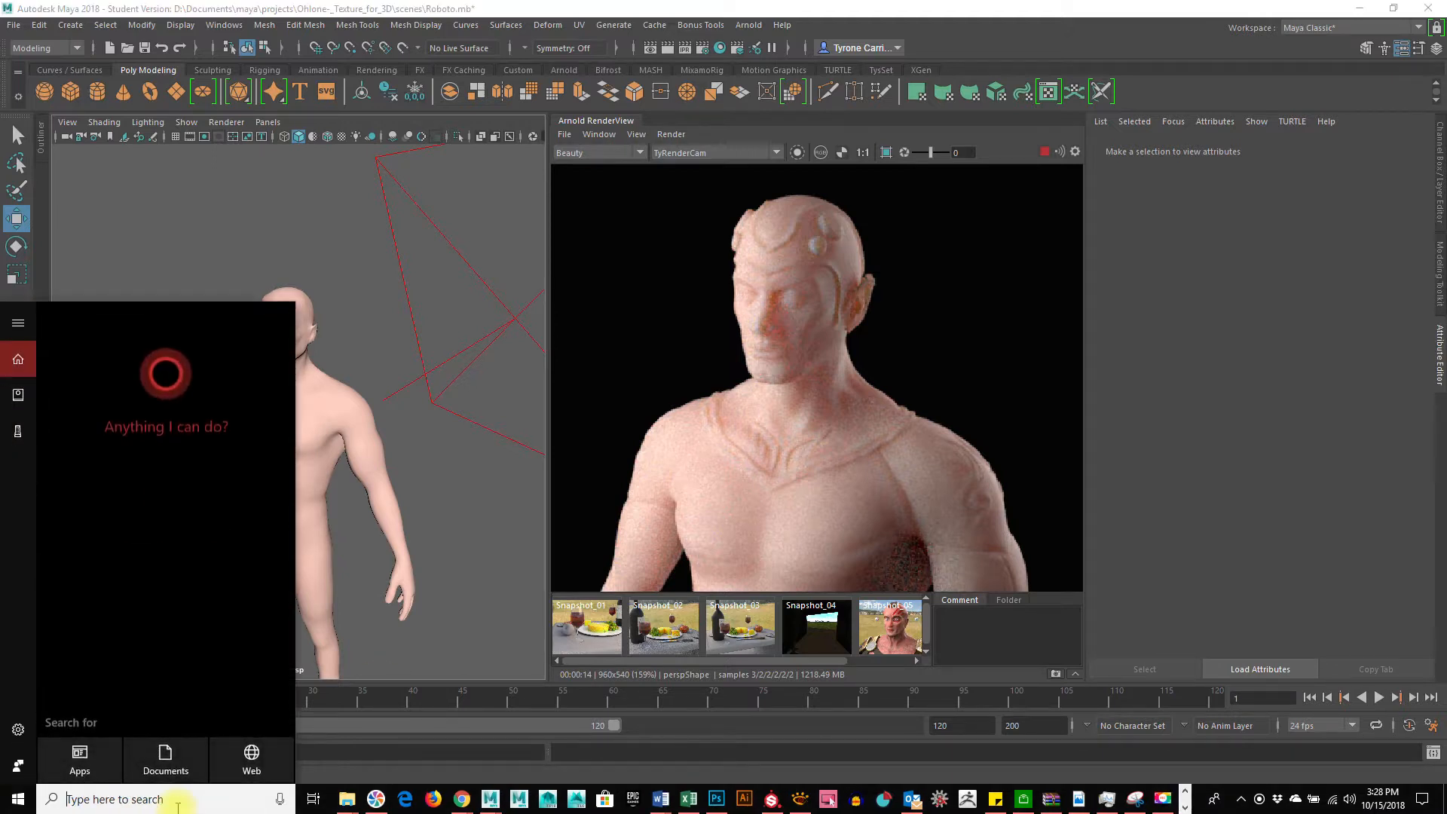
type("bit")
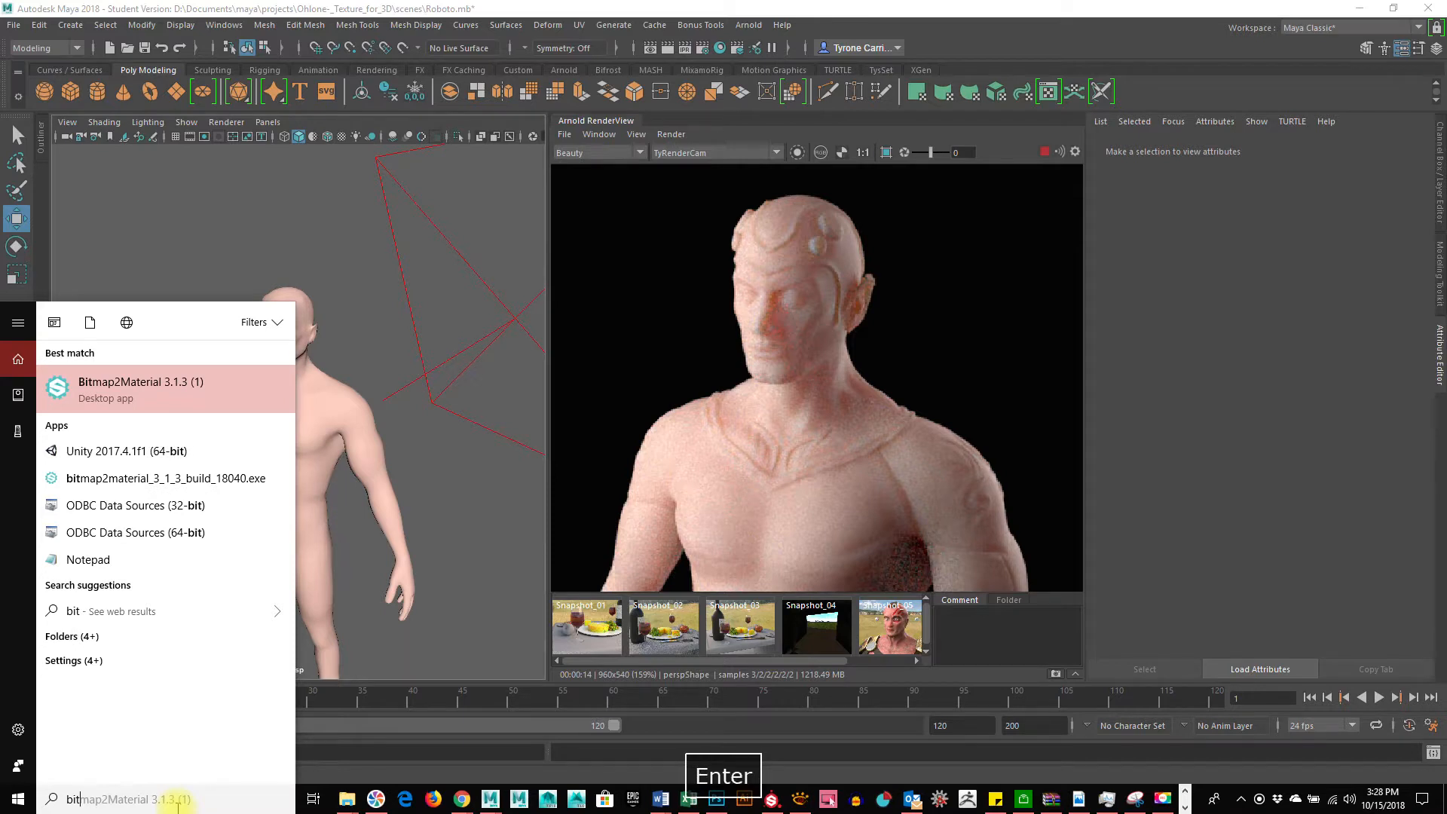
left_click(149, 392)
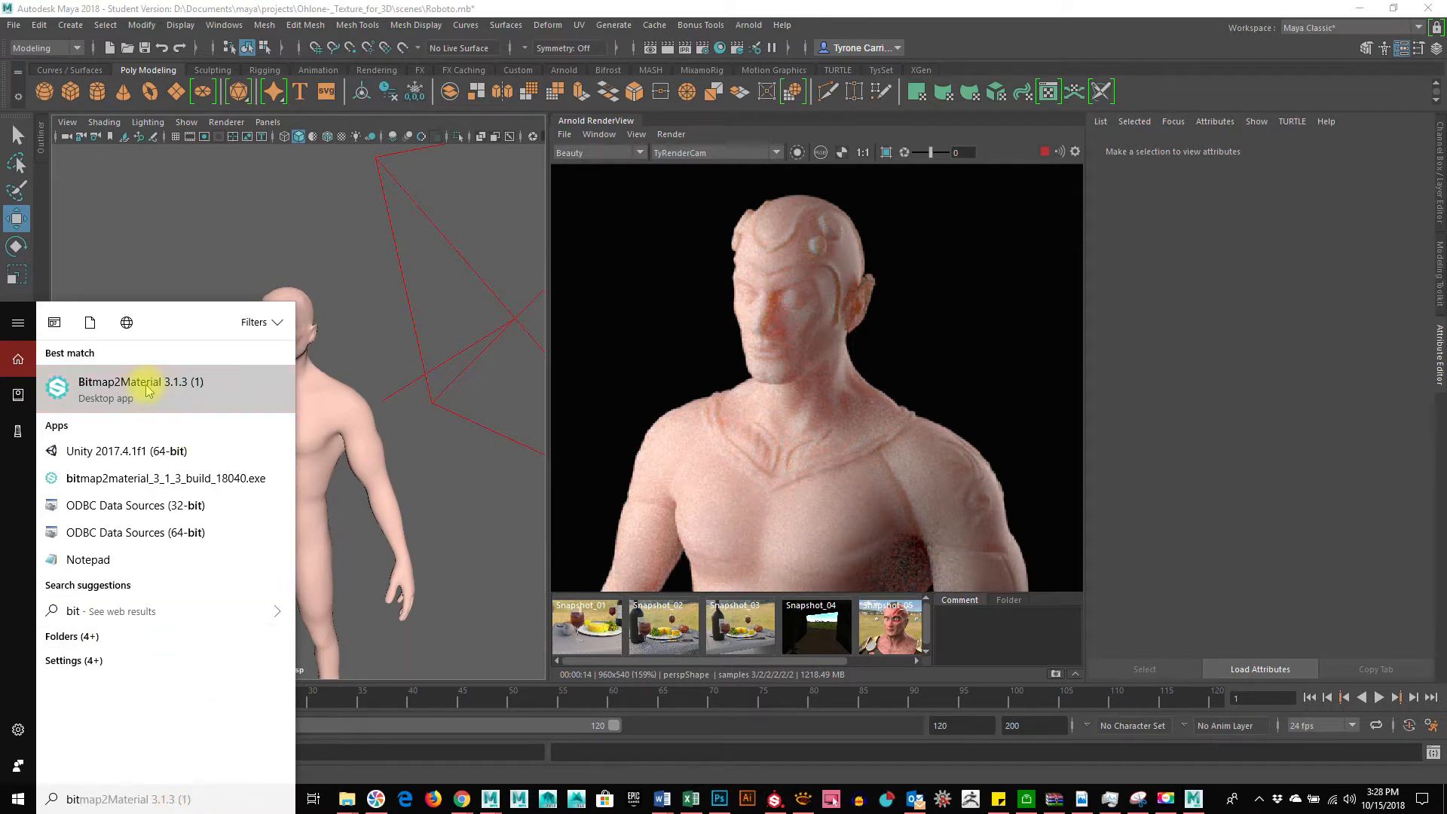
left_click(178, 396)
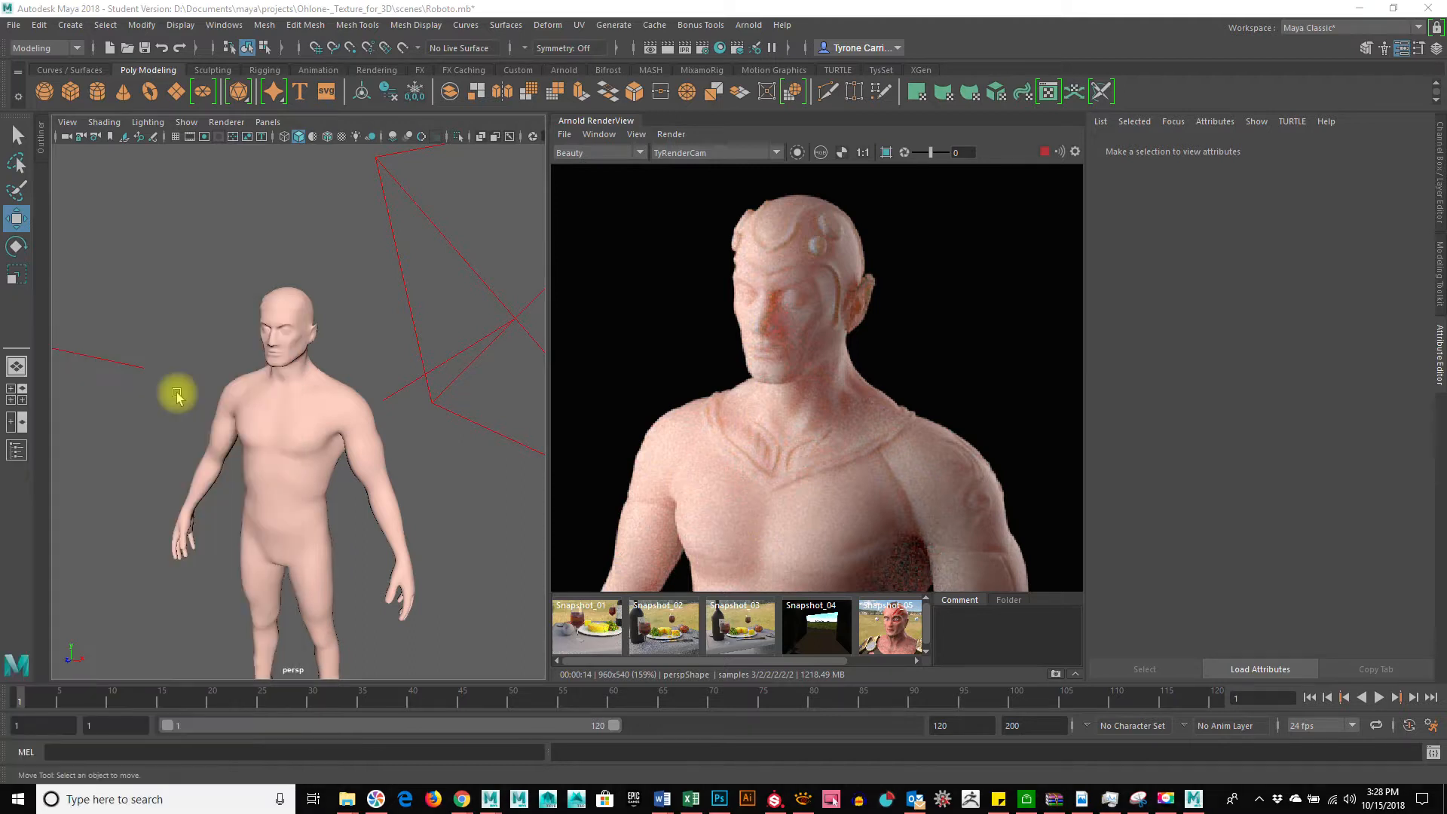
Browse to the D:\Resources\Bricks folder in XnView and reduce its window to a floating size
left_click(806, 802)
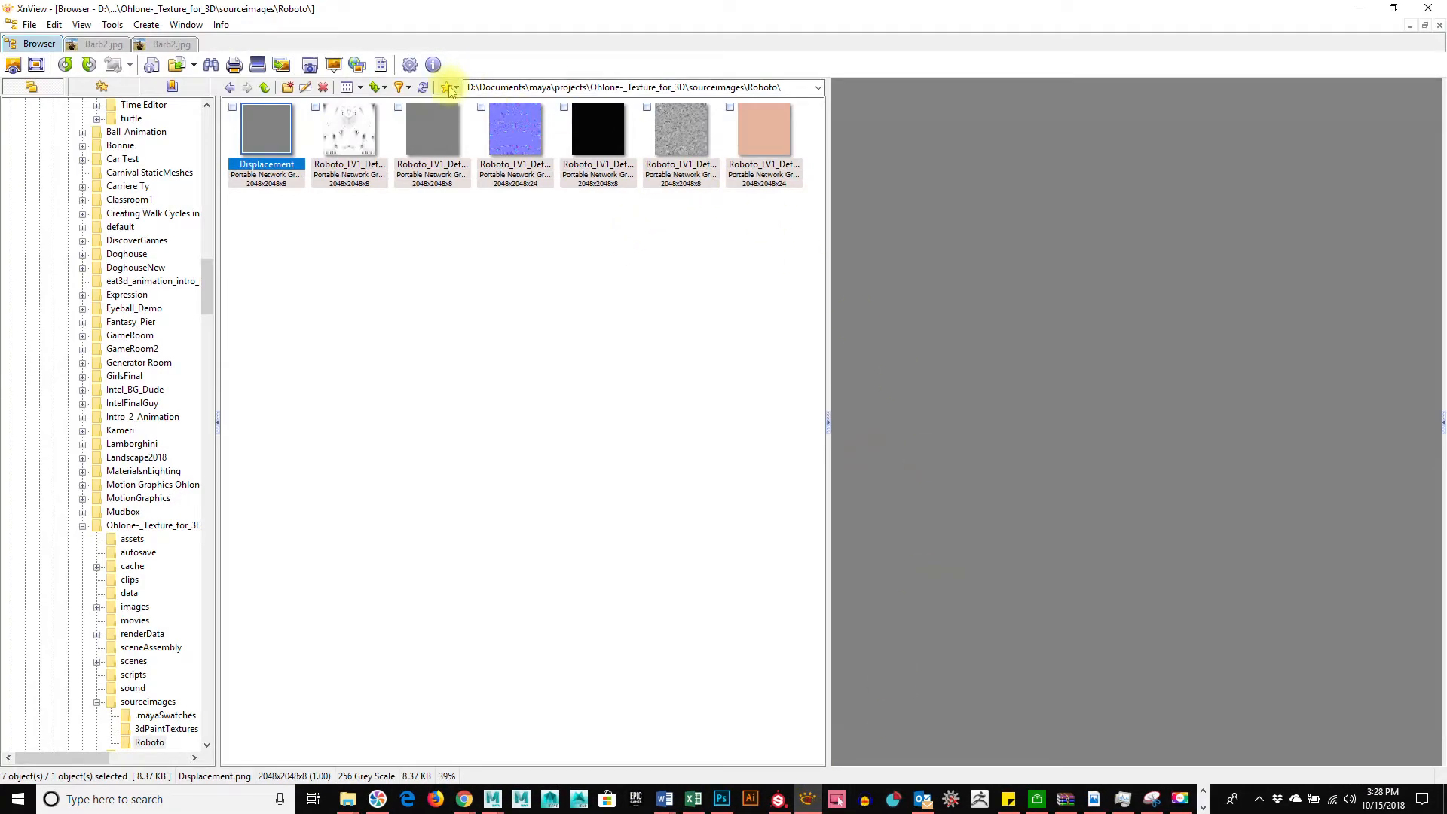
left_click(229, 88)
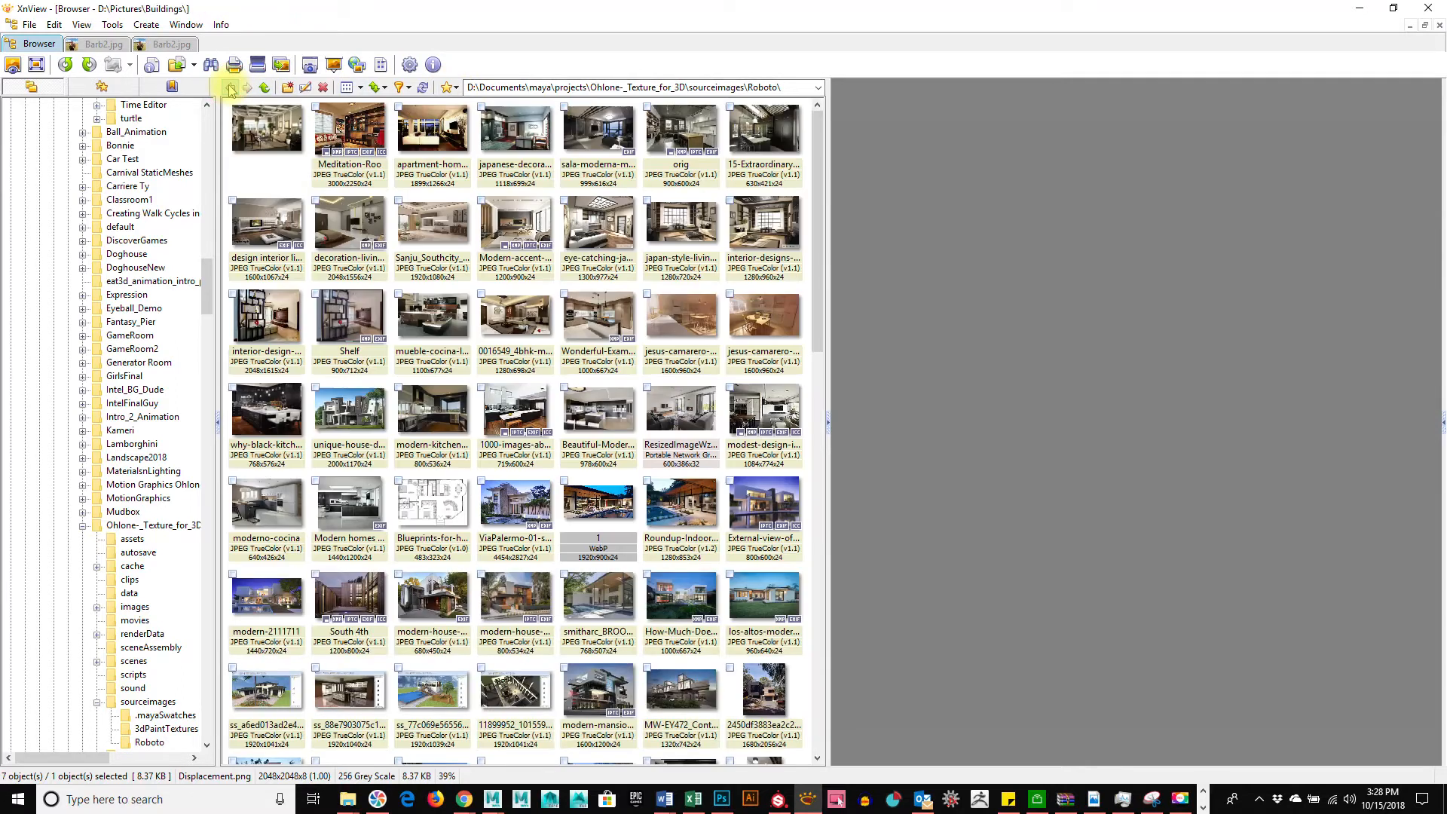
left_click(456, 87)
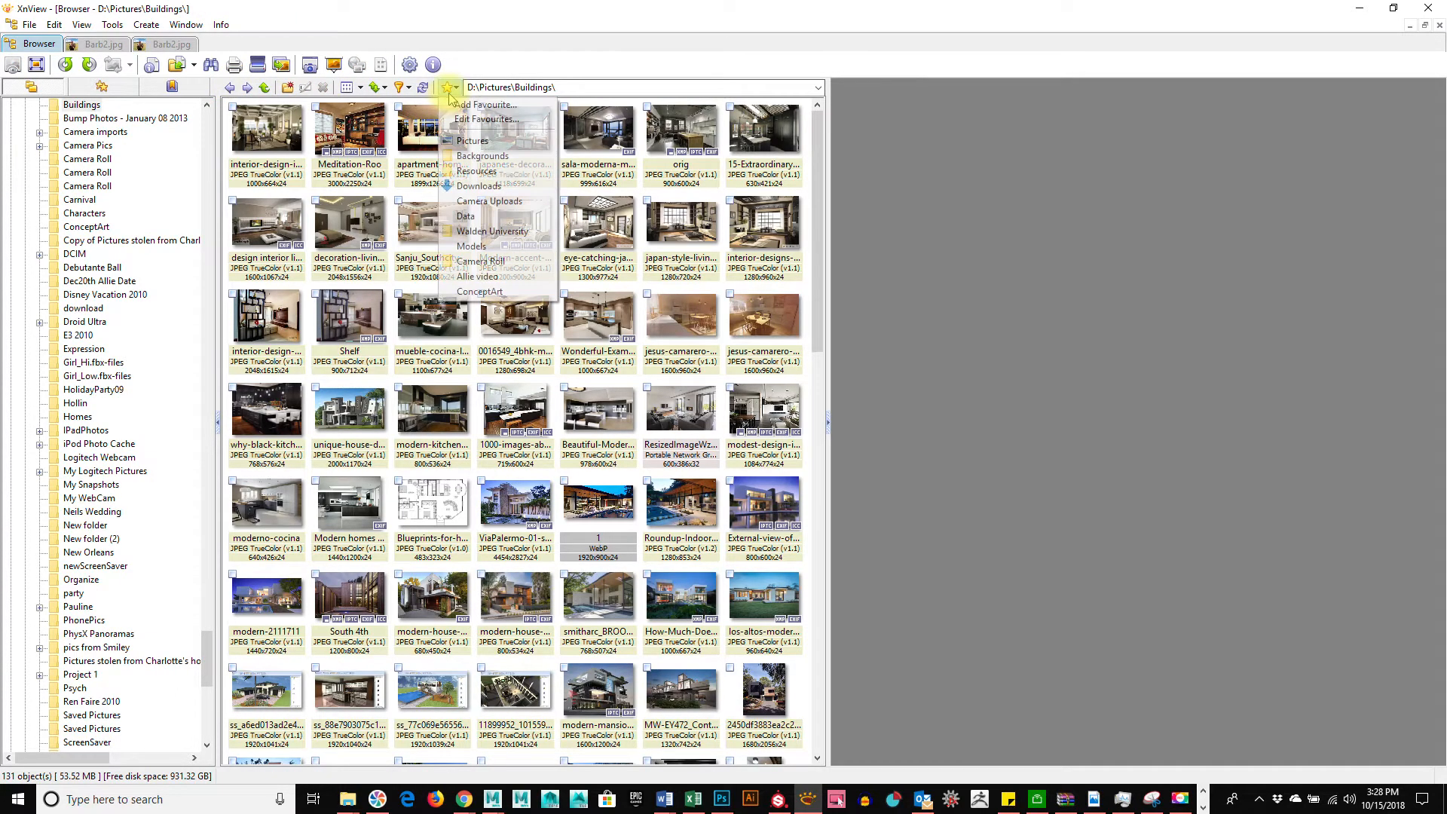
left_click(598, 57)
left_click(819, 88)
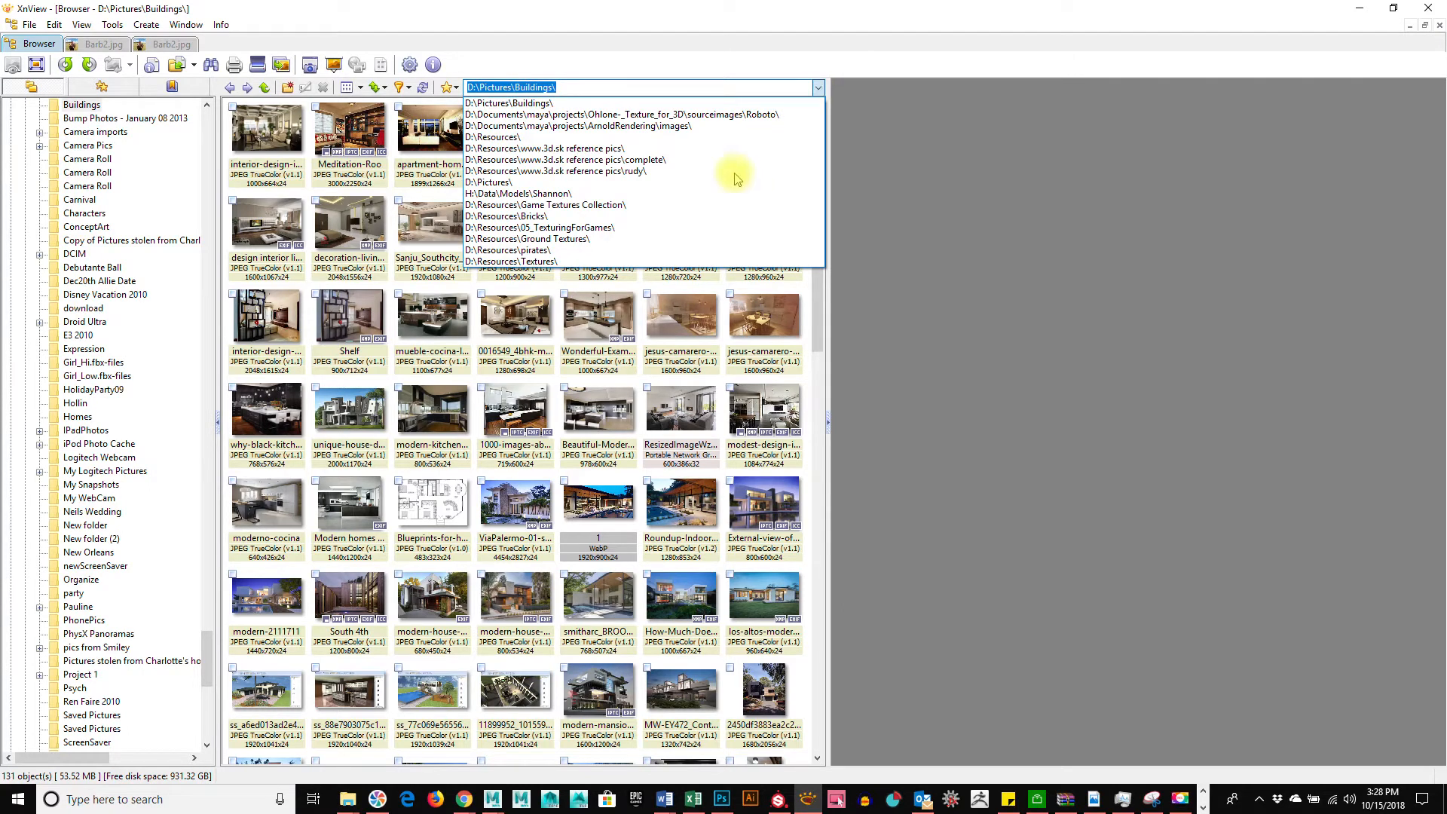
left_click(699, 219)
left_click_drag(784, 7, 654, 194)
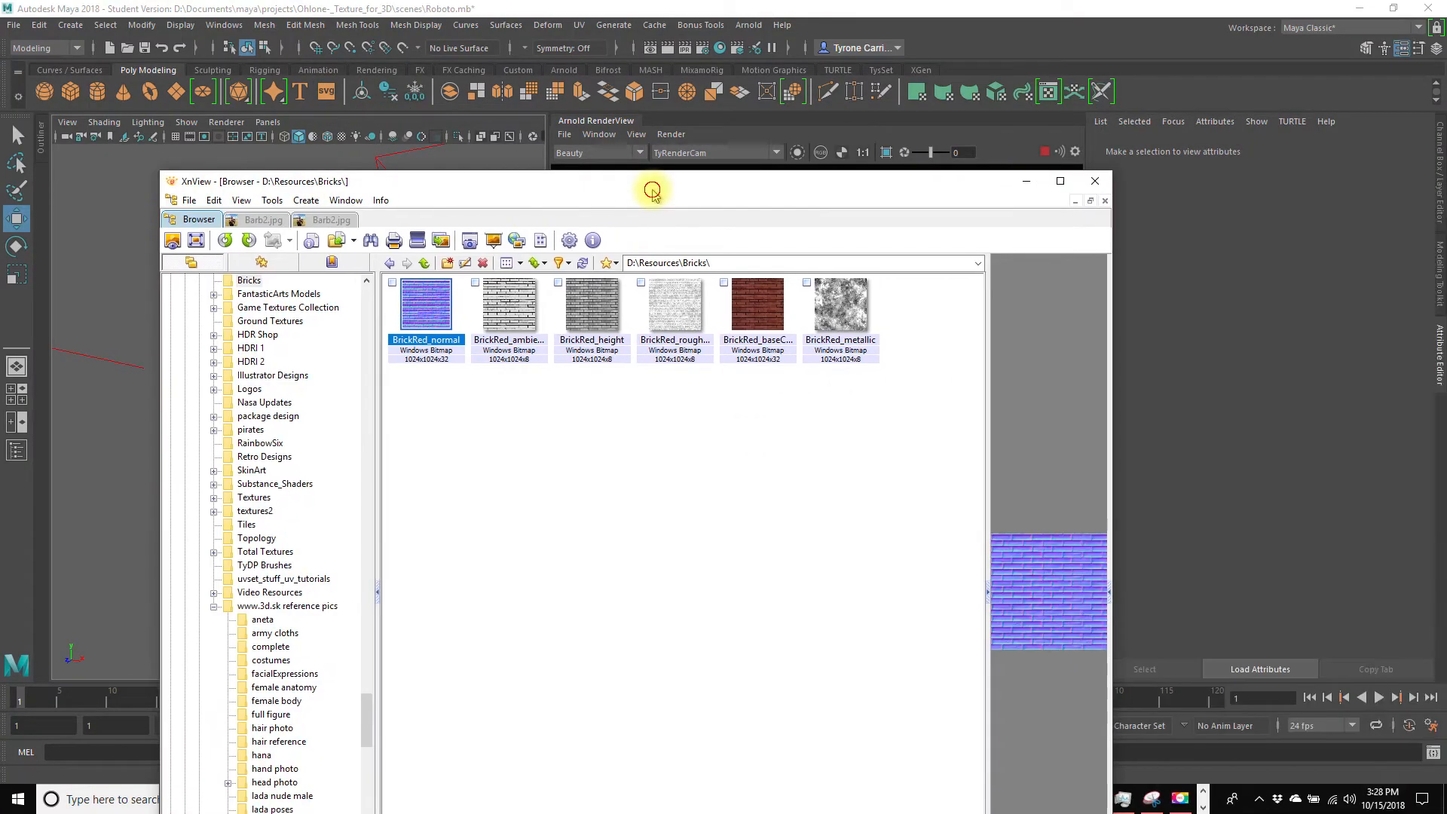
Close the duplicate Bitmap2Material window and bring the remaining instance to the front
left_click(1203, 803)
left_click(773, 307)
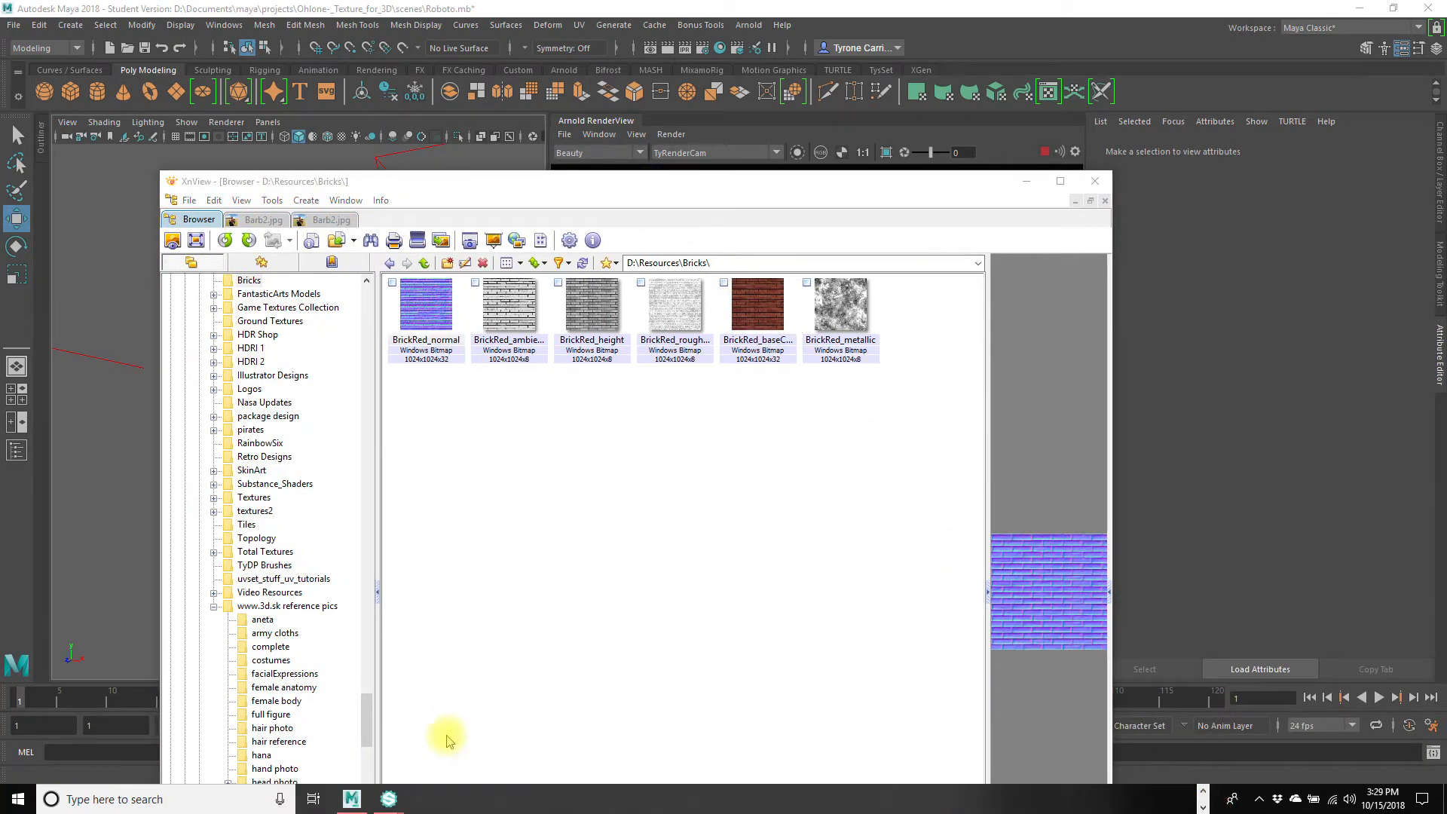
mouse_move(389, 799)
mouse_move(419, 757)
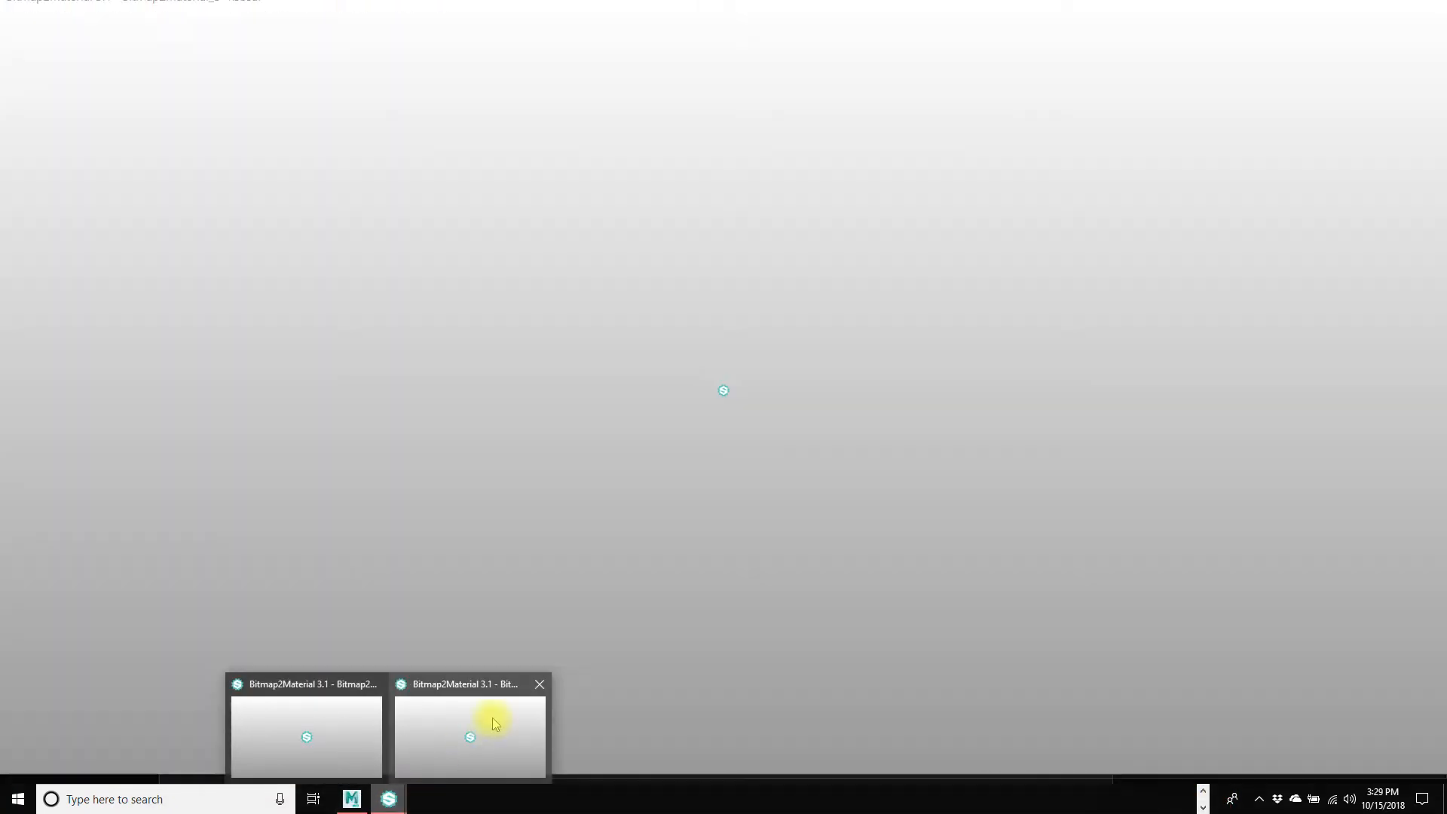
left_click(539, 689)
left_click(420, 727)
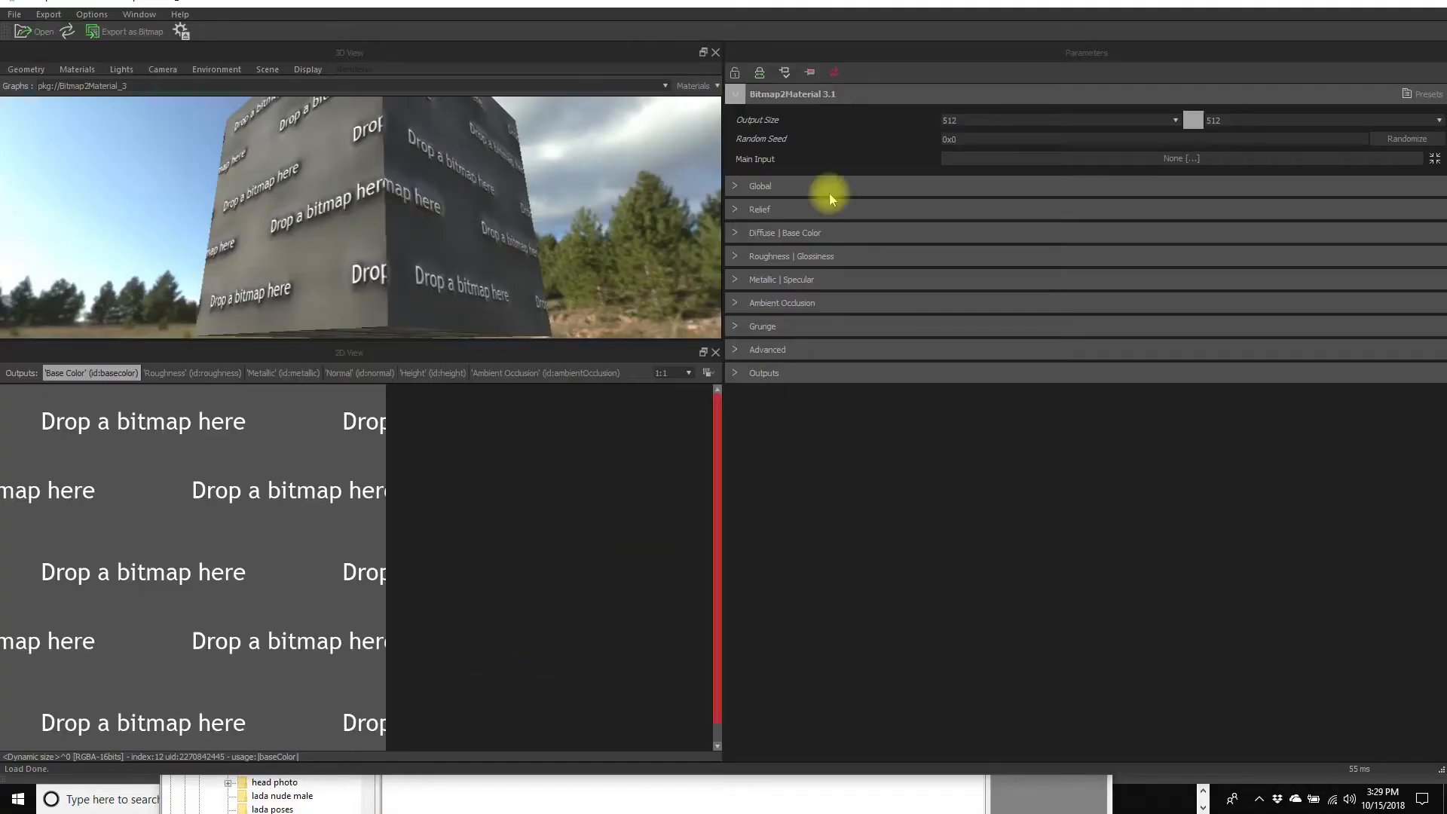
Restore the Bitmap2Material window to floating size and arrange it beside the XnView brick images
double_click(850, 4)
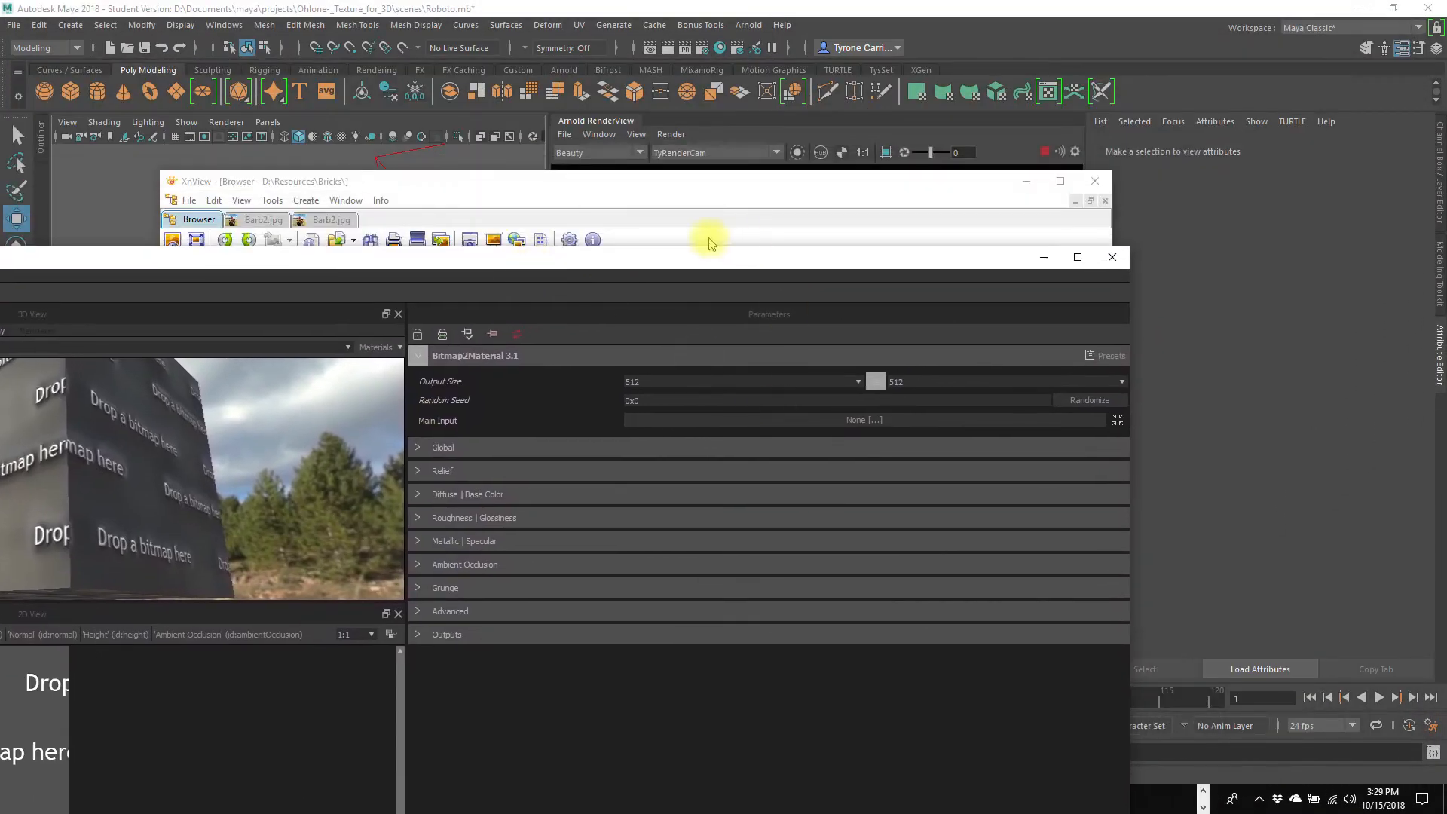
left_click_drag(609, 193, 1010, 155)
left_click_drag(519, 257, 752, 187)
left_click(1109, 160)
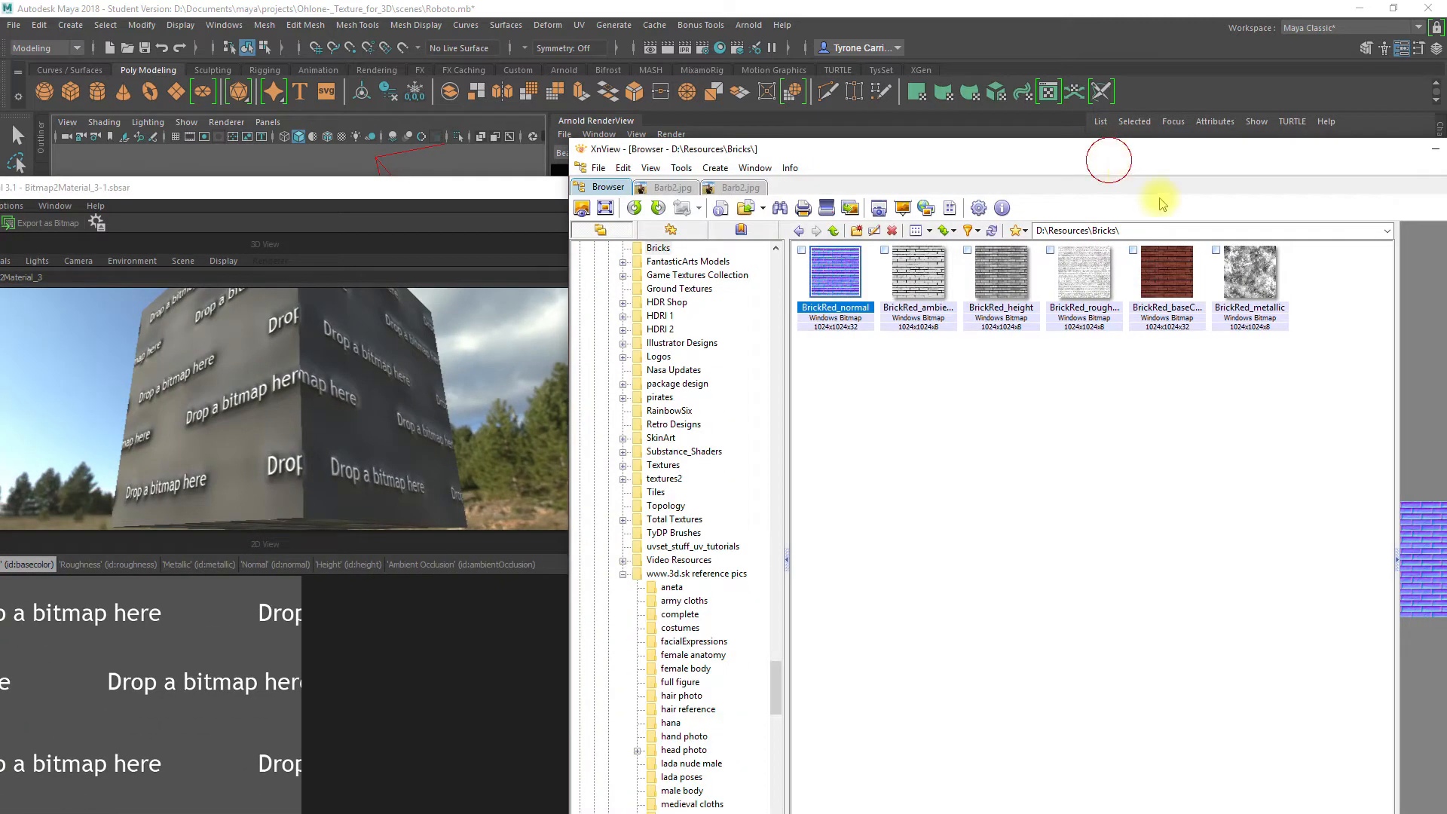
Load the BrickRed_baseColor image into Bitmap2Material as the Main Input and maximize the window
left_click_drag(1190, 288, 184, 640)
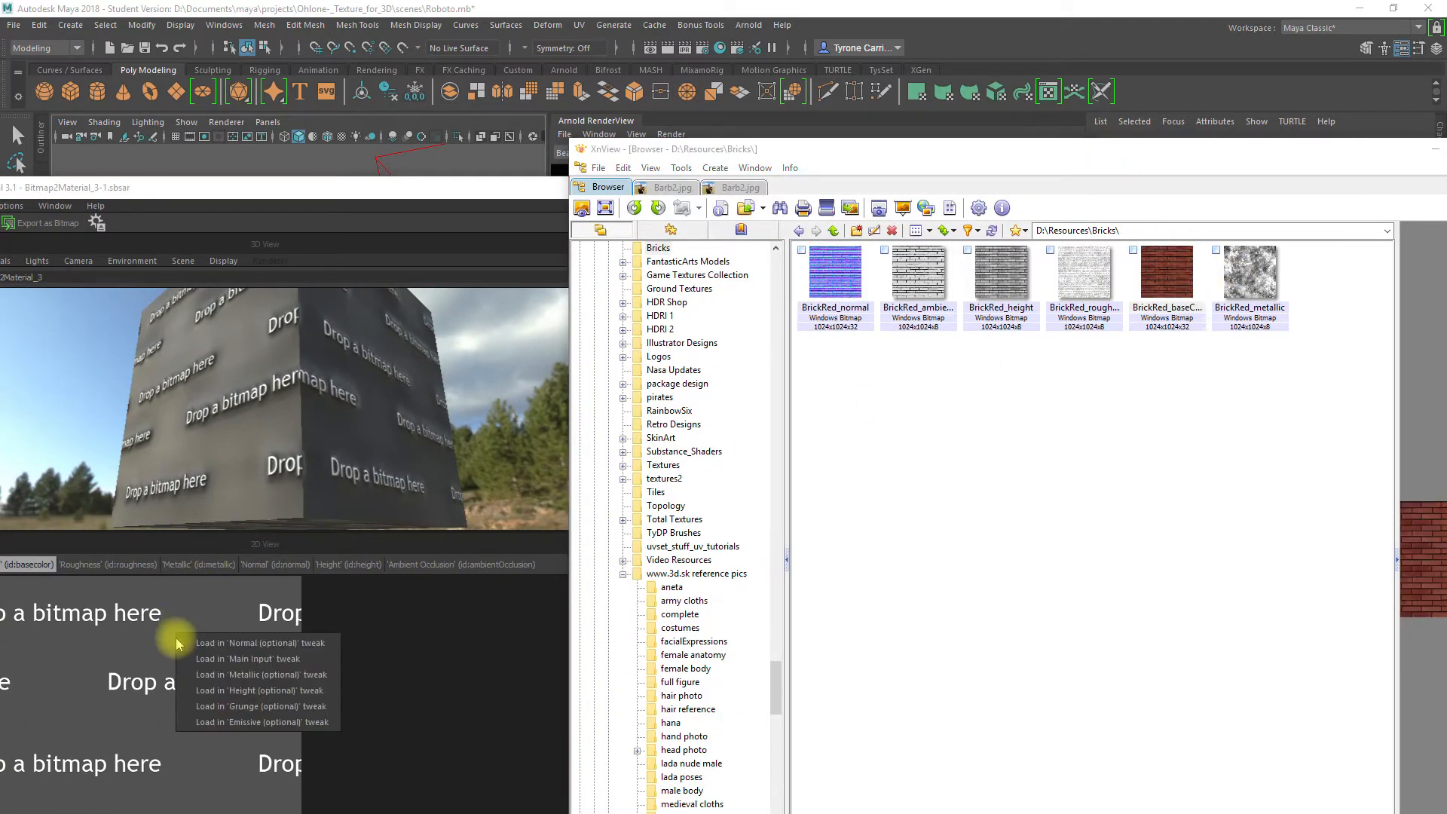
left_click(245, 660)
double_click(410, 186)
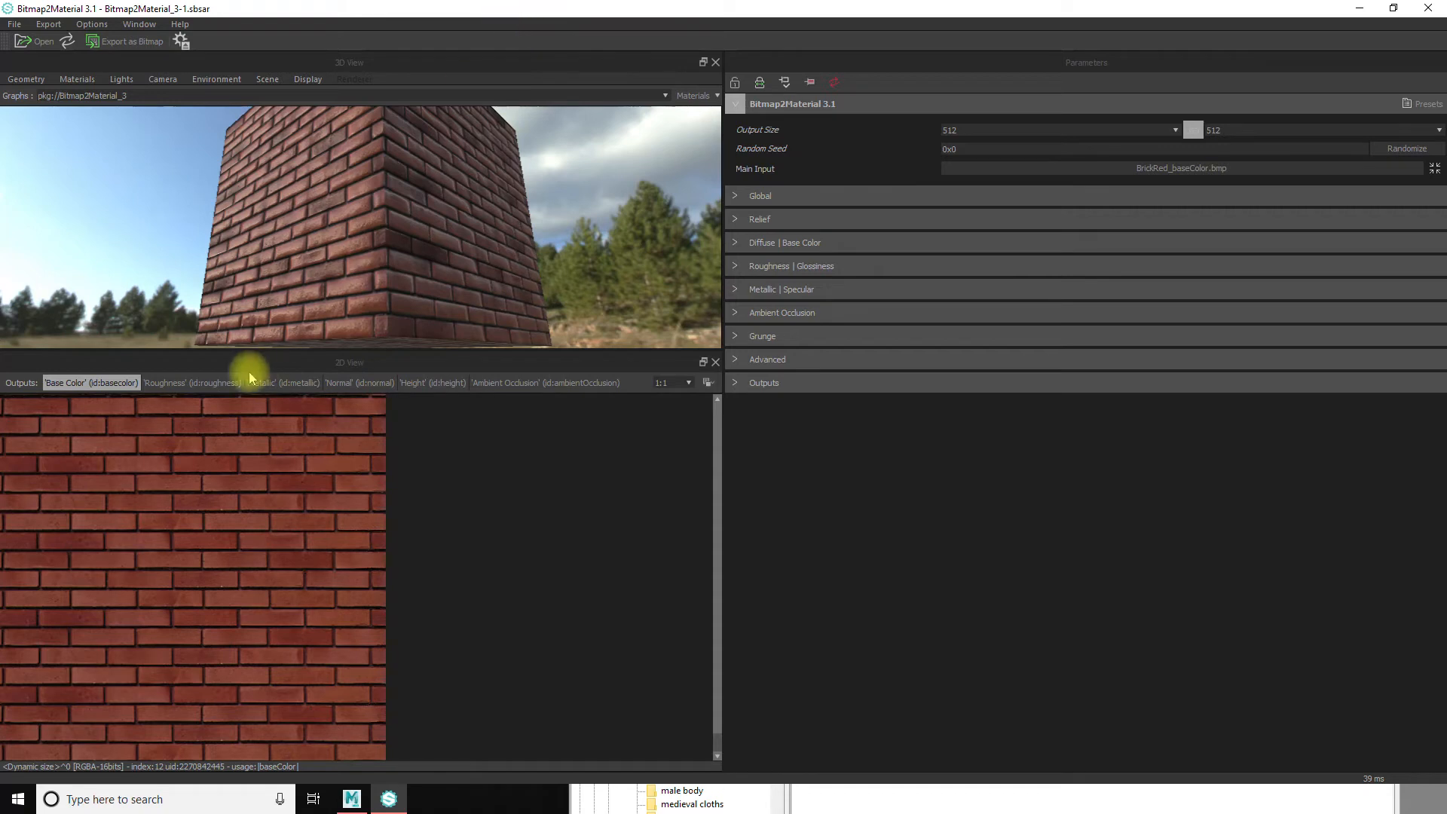
Review the brick's generated Roughness, Metallic, Normal, Height and Ambient Occlusion maps, and return to the Base Color output
left_click(163, 382)
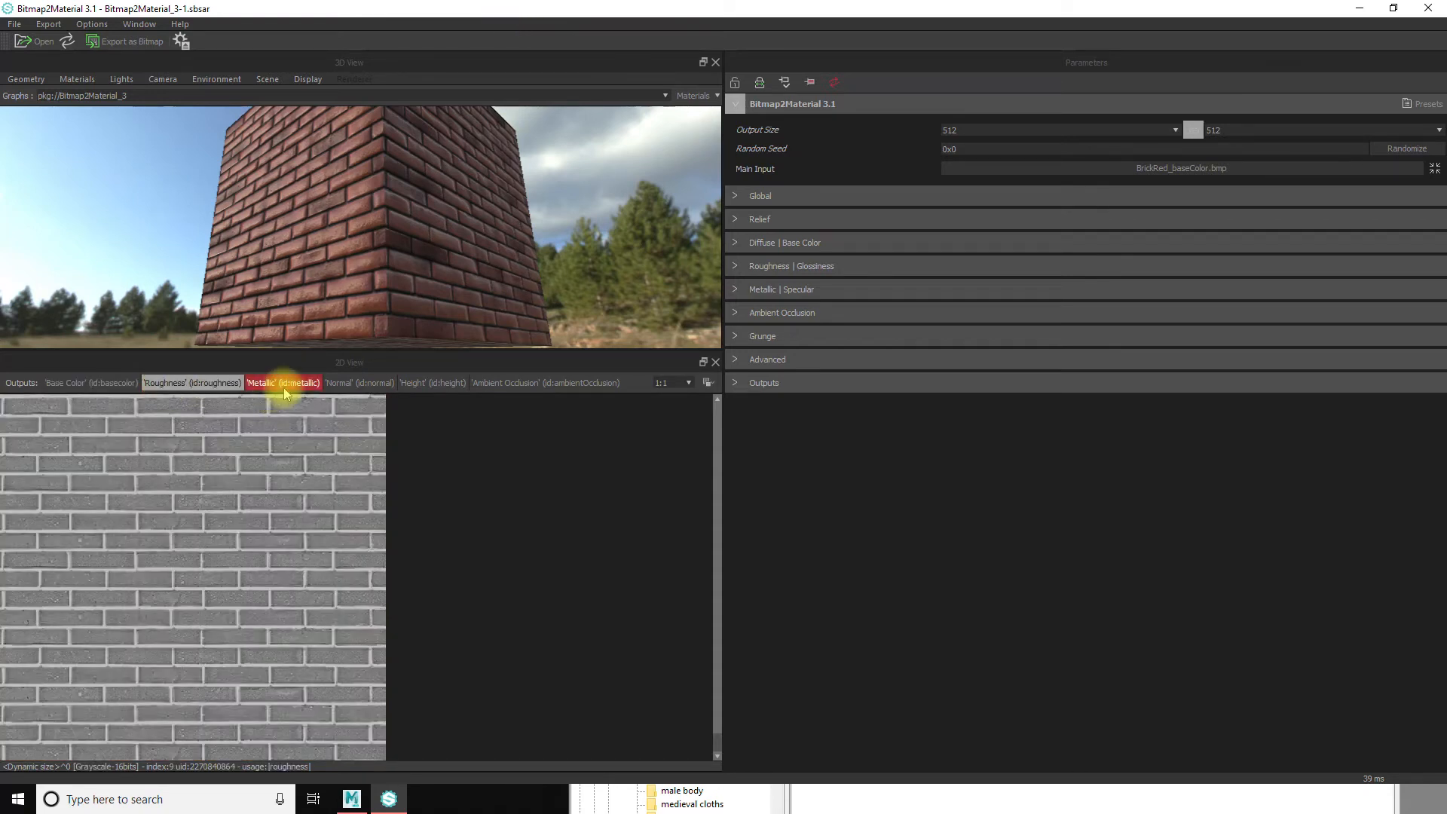
left_click(285, 391)
left_click(359, 384)
left_click(422, 383)
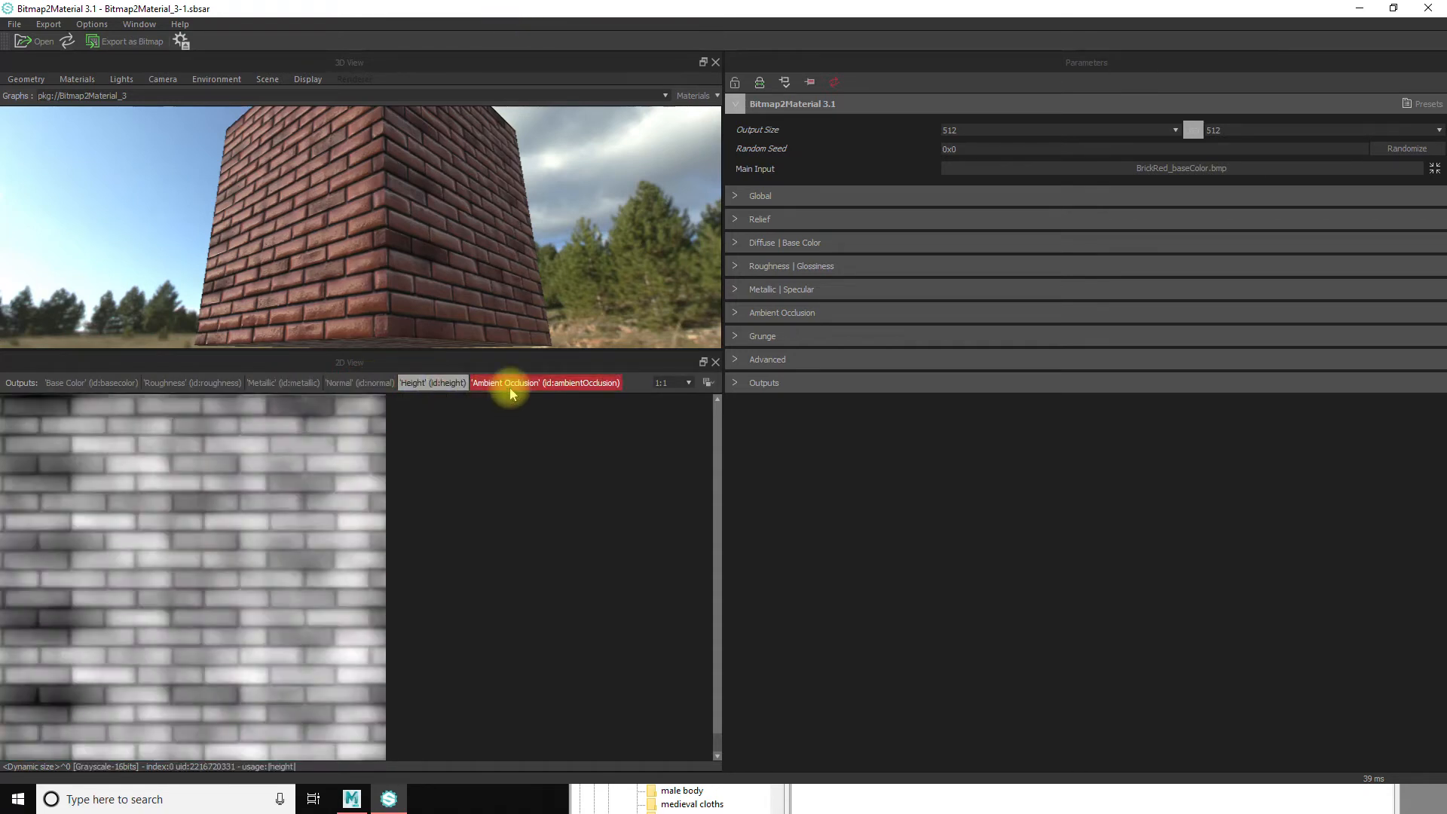
left_click(510, 386)
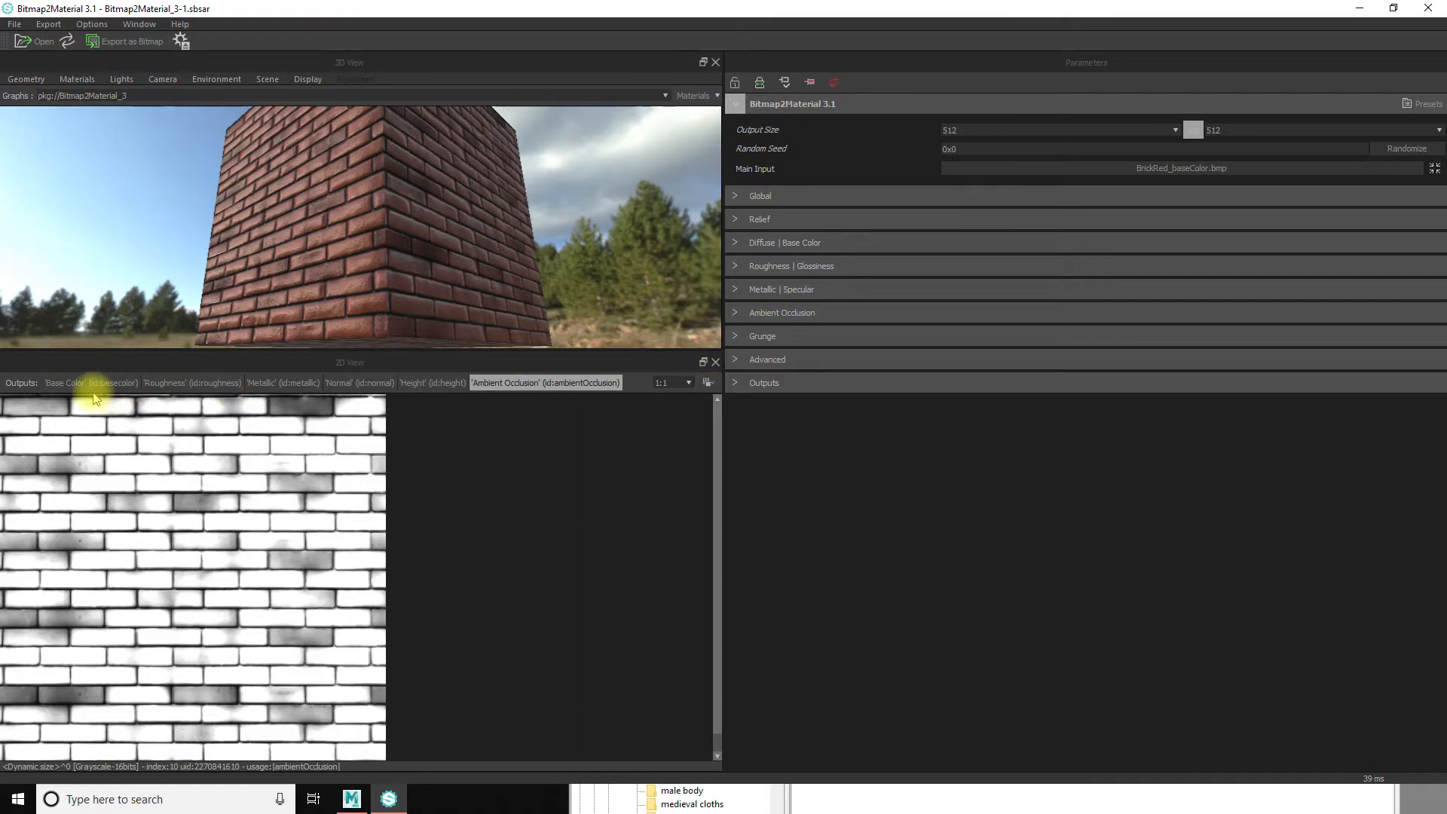
left_click(448, 383)
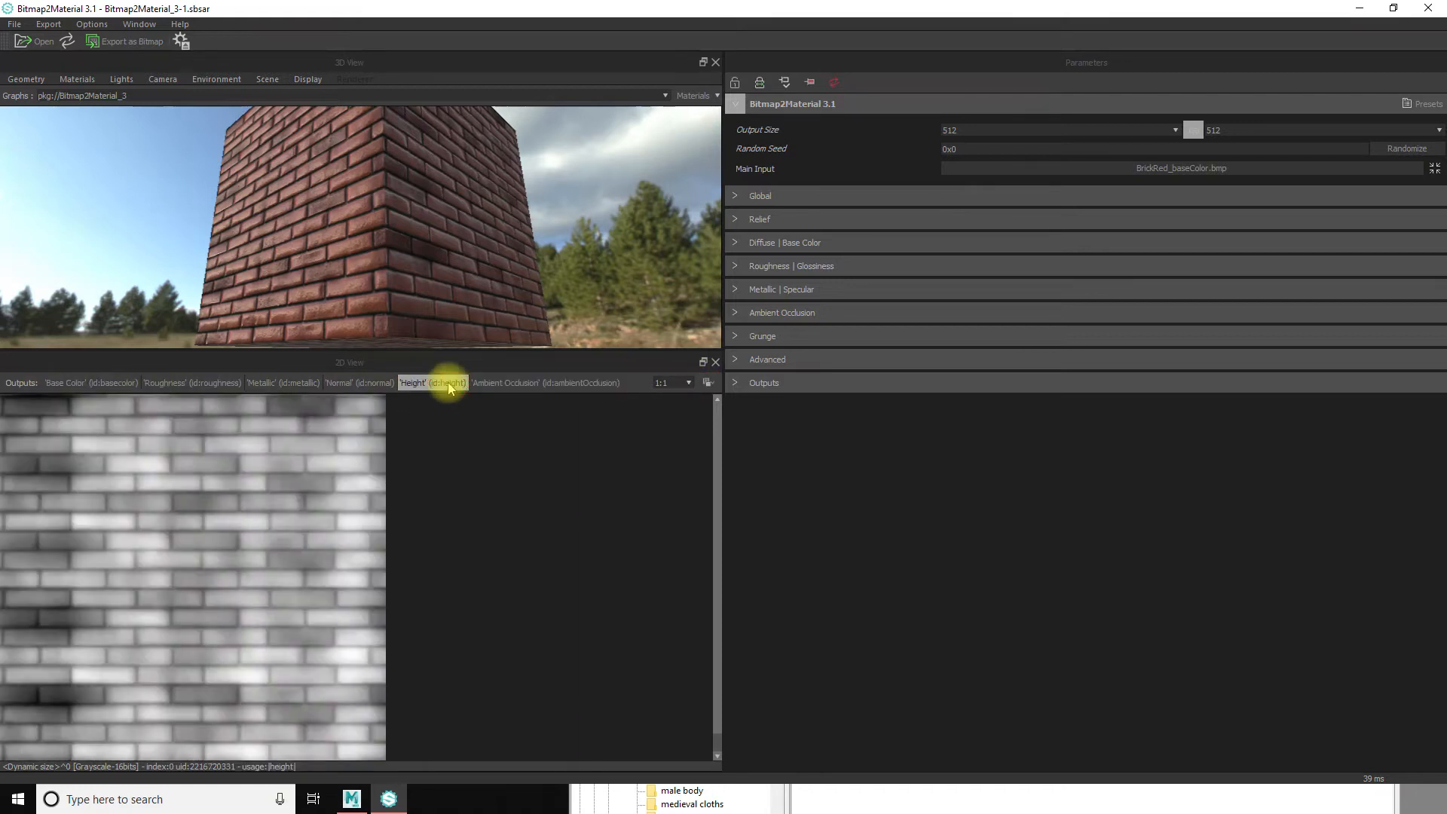
left_click(362, 384)
left_click(296, 384)
left_click(223, 386)
left_click(98, 384)
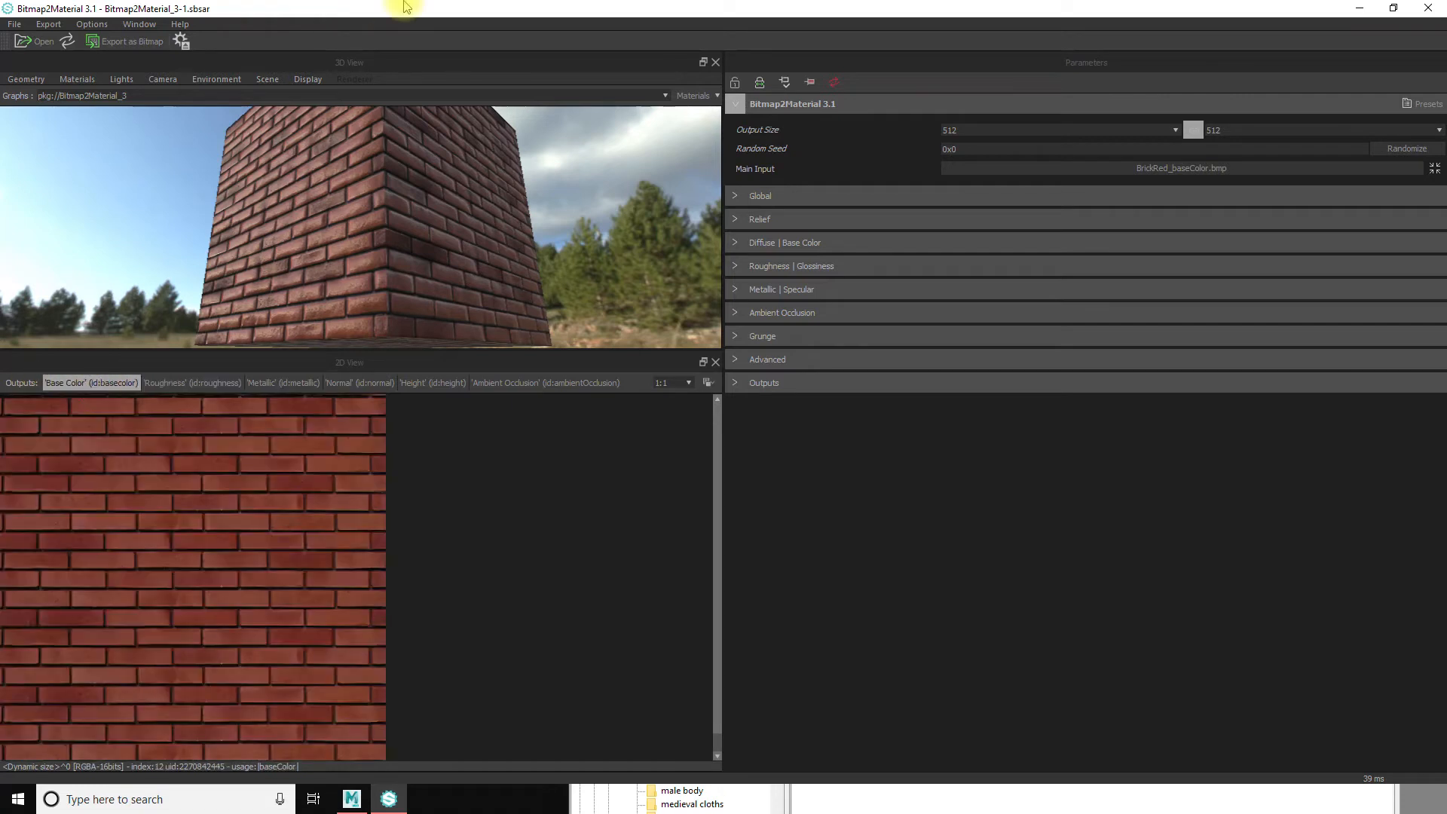
left_click(704, 382)
left_click(644, 446)
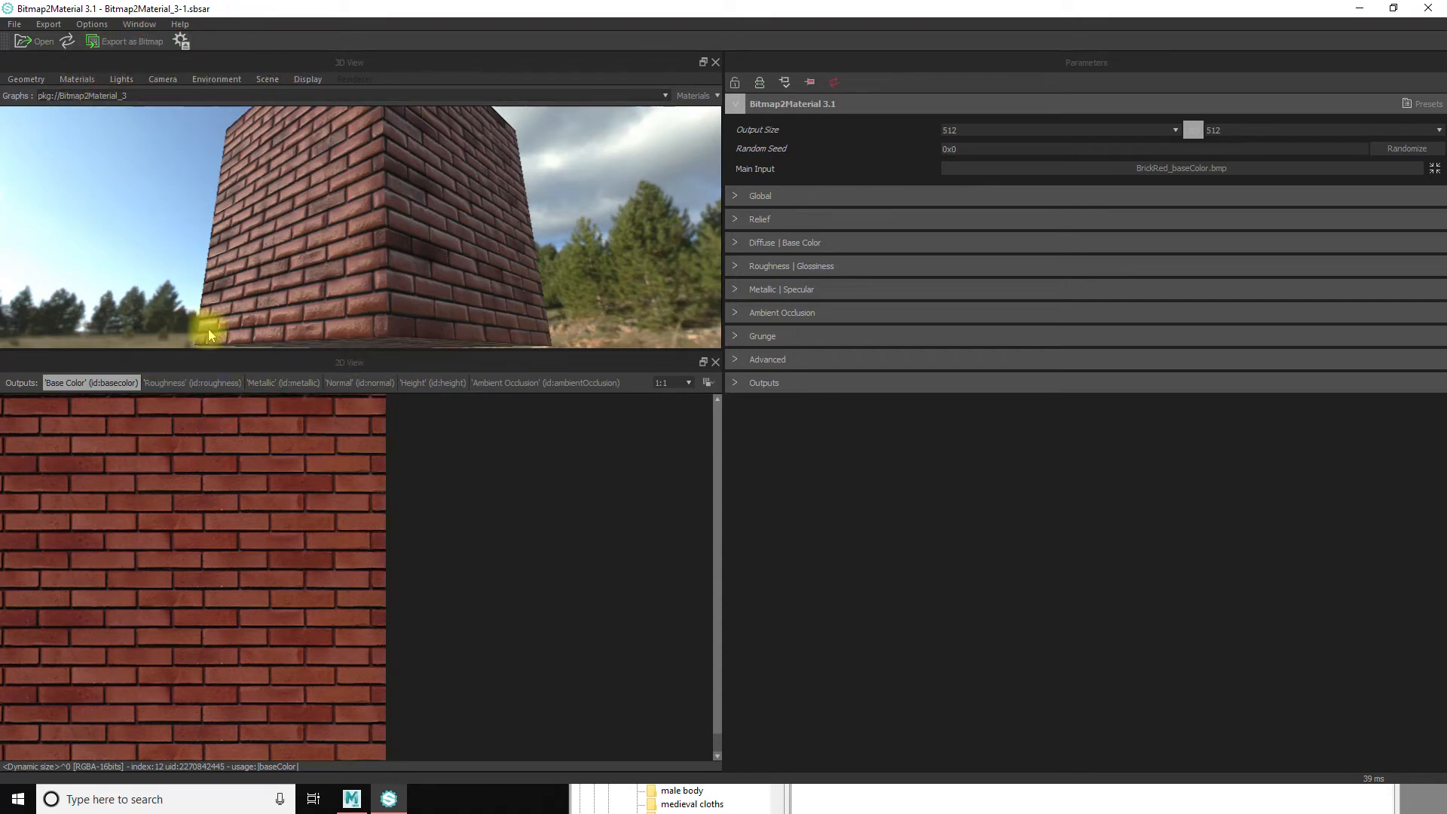
left_click(138, 24)
mouse_move(90, 26)
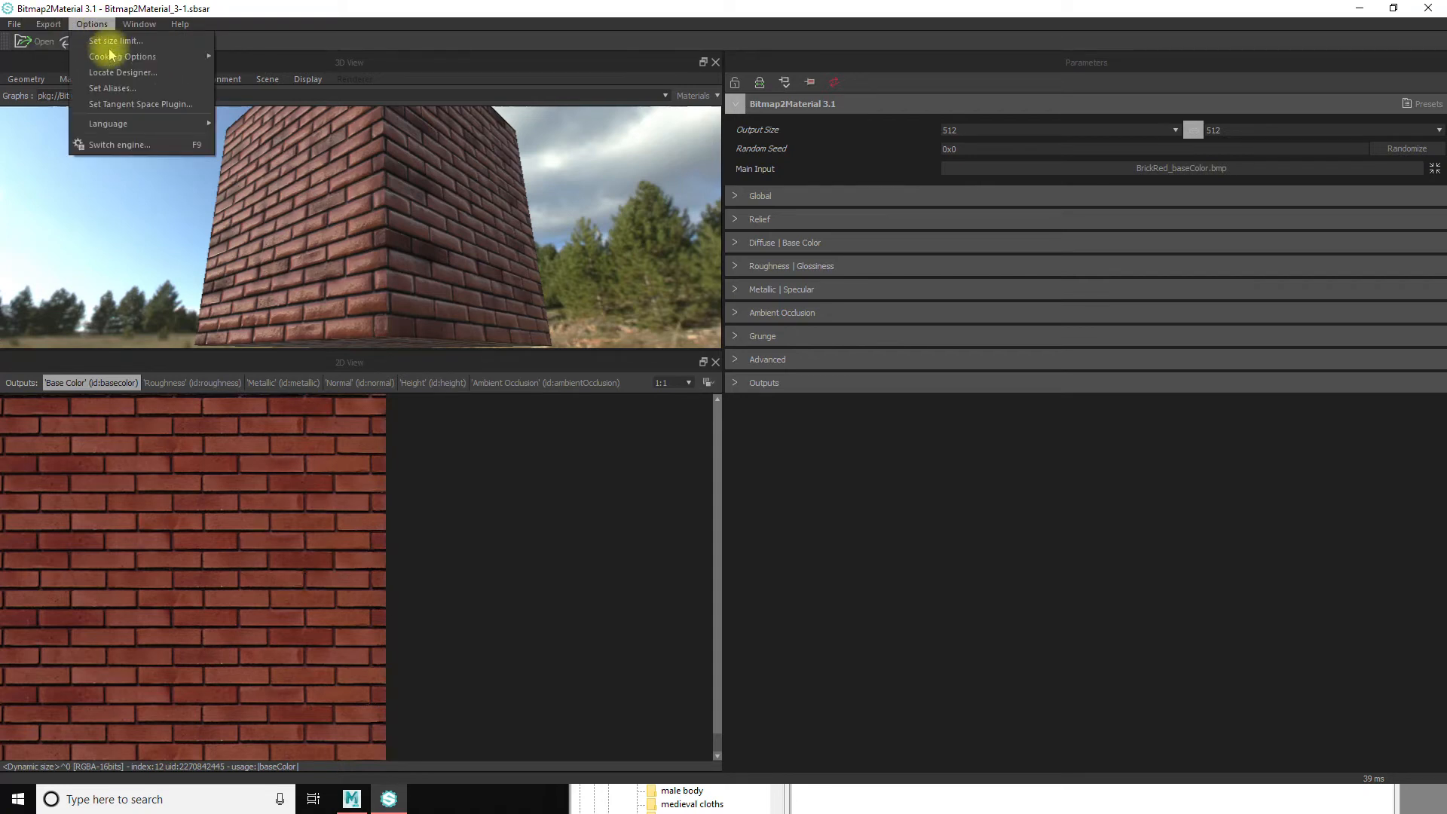
left_click(323, 5)
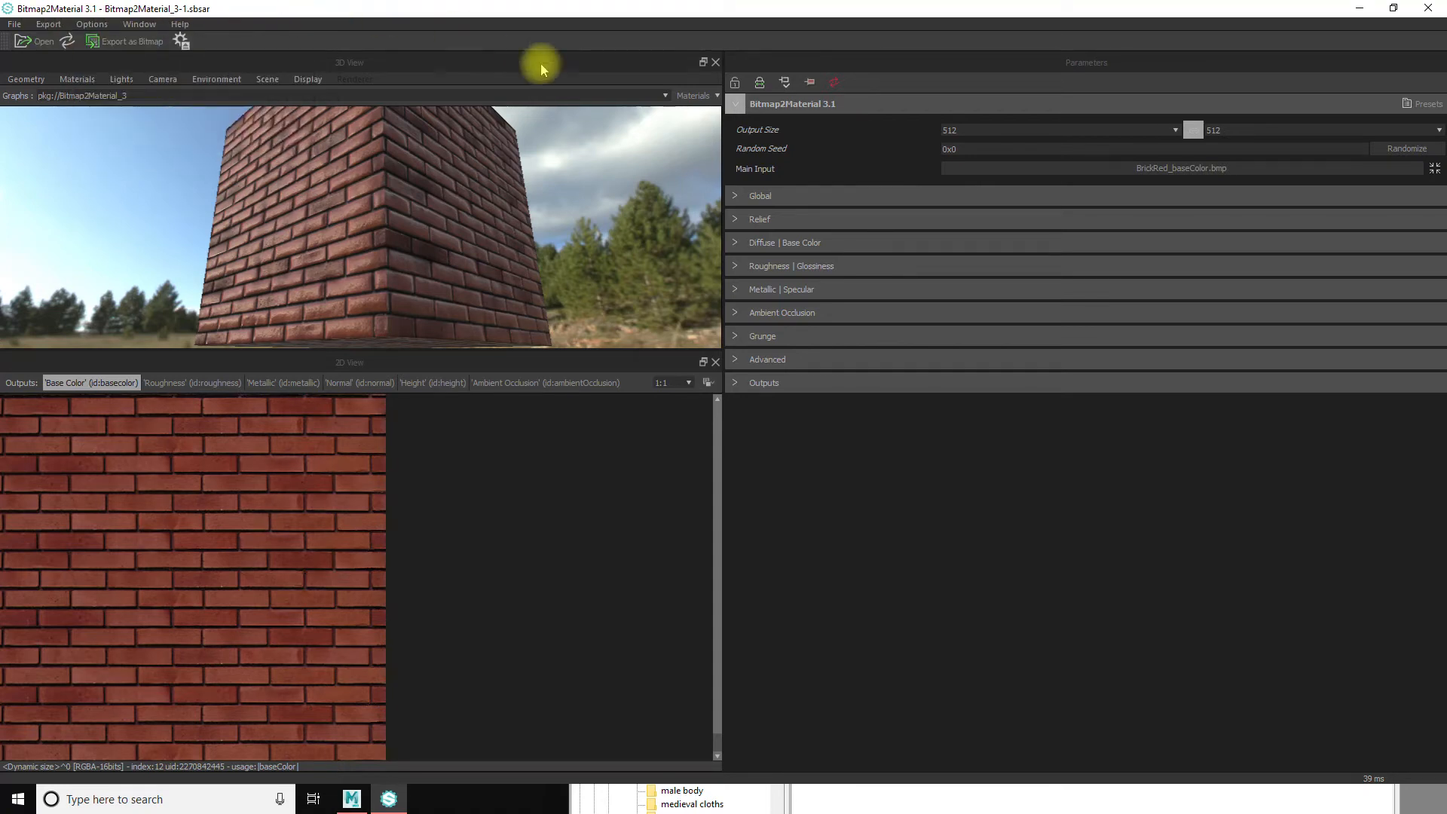
Examine the Default material's shader definitions and channels, and the preview geometry choices in the 3D view
left_click(694, 97)
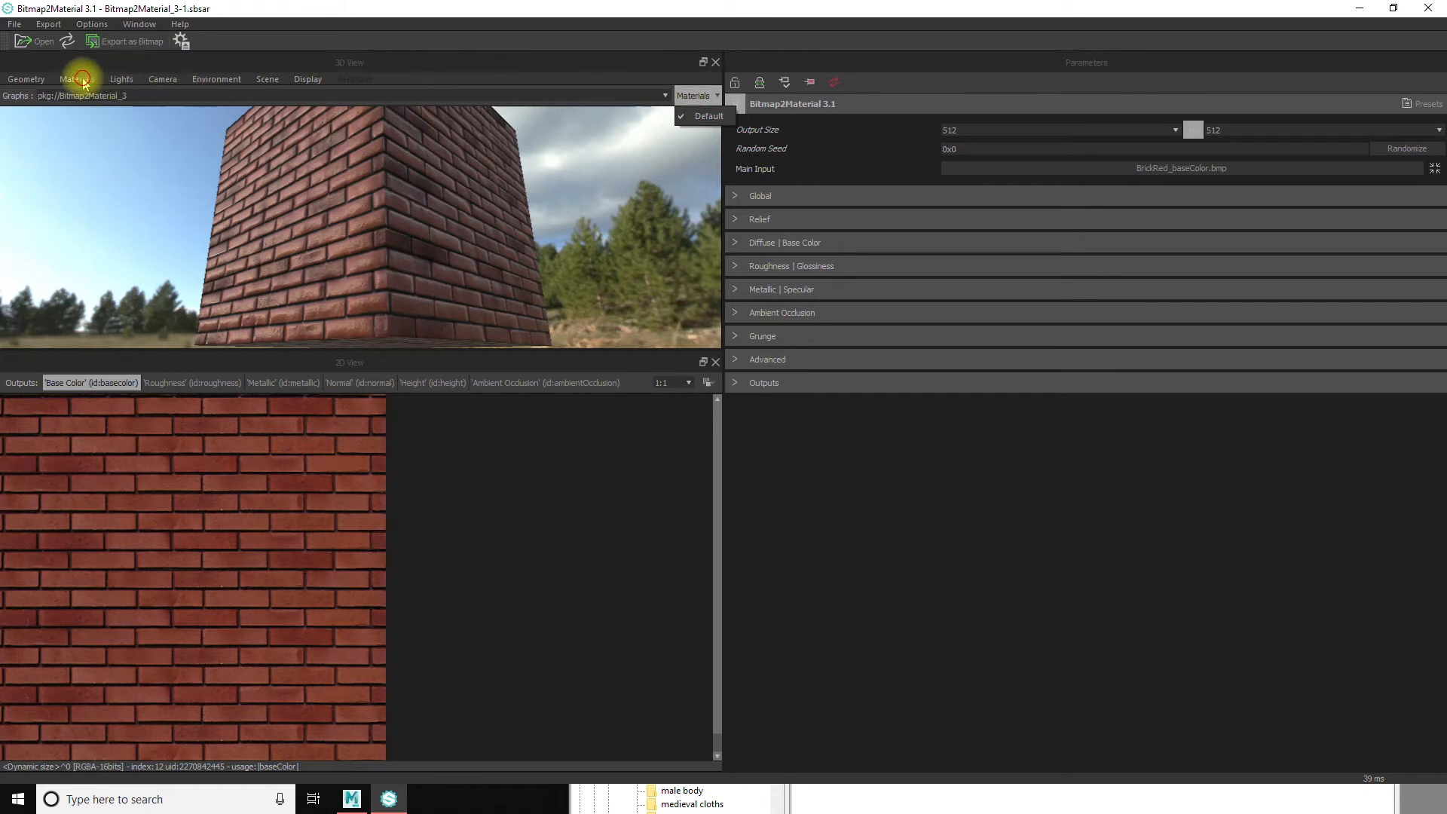
left_click(81, 81)
mouse_move(87, 97)
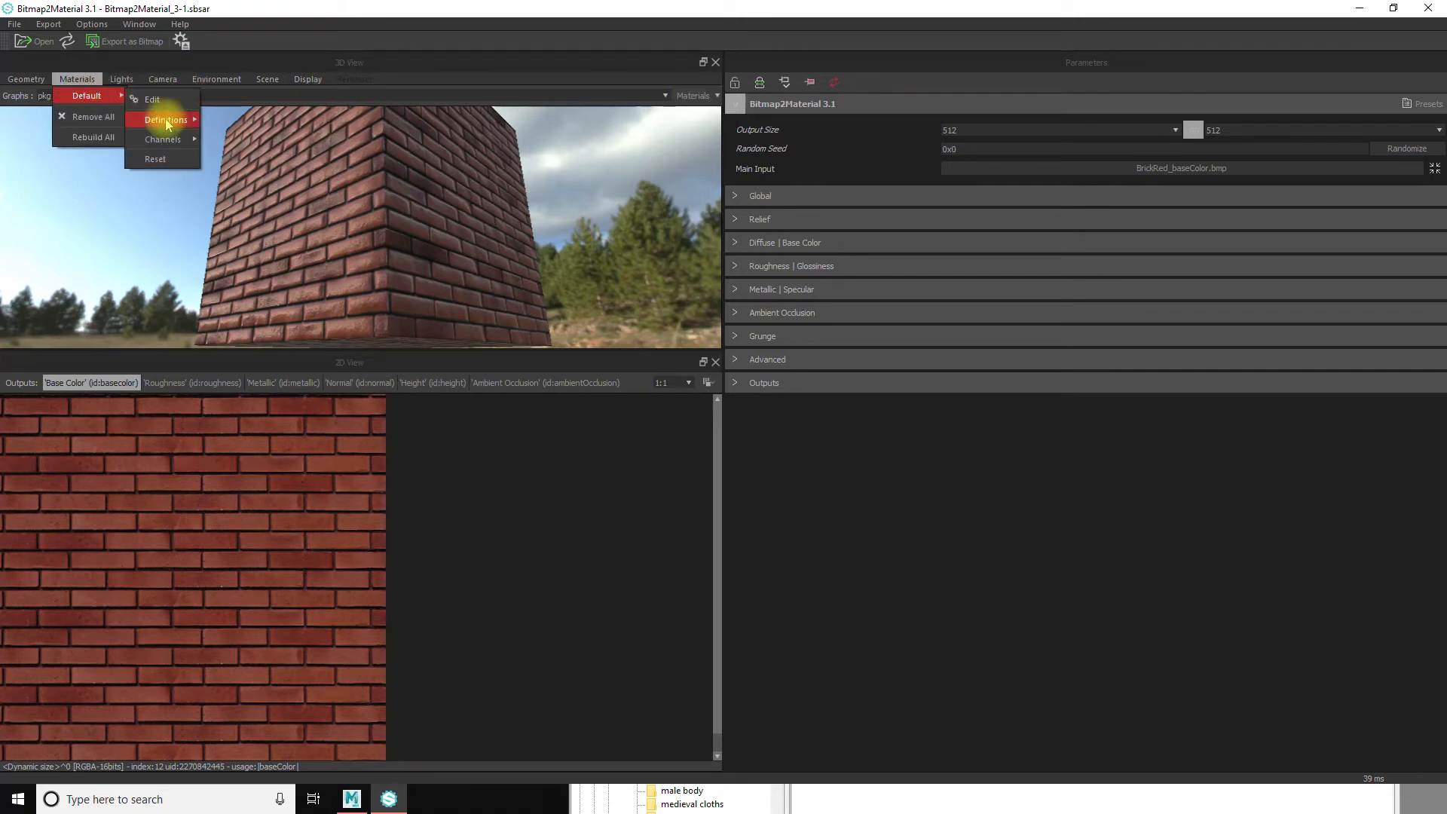
mouse_move(166, 121)
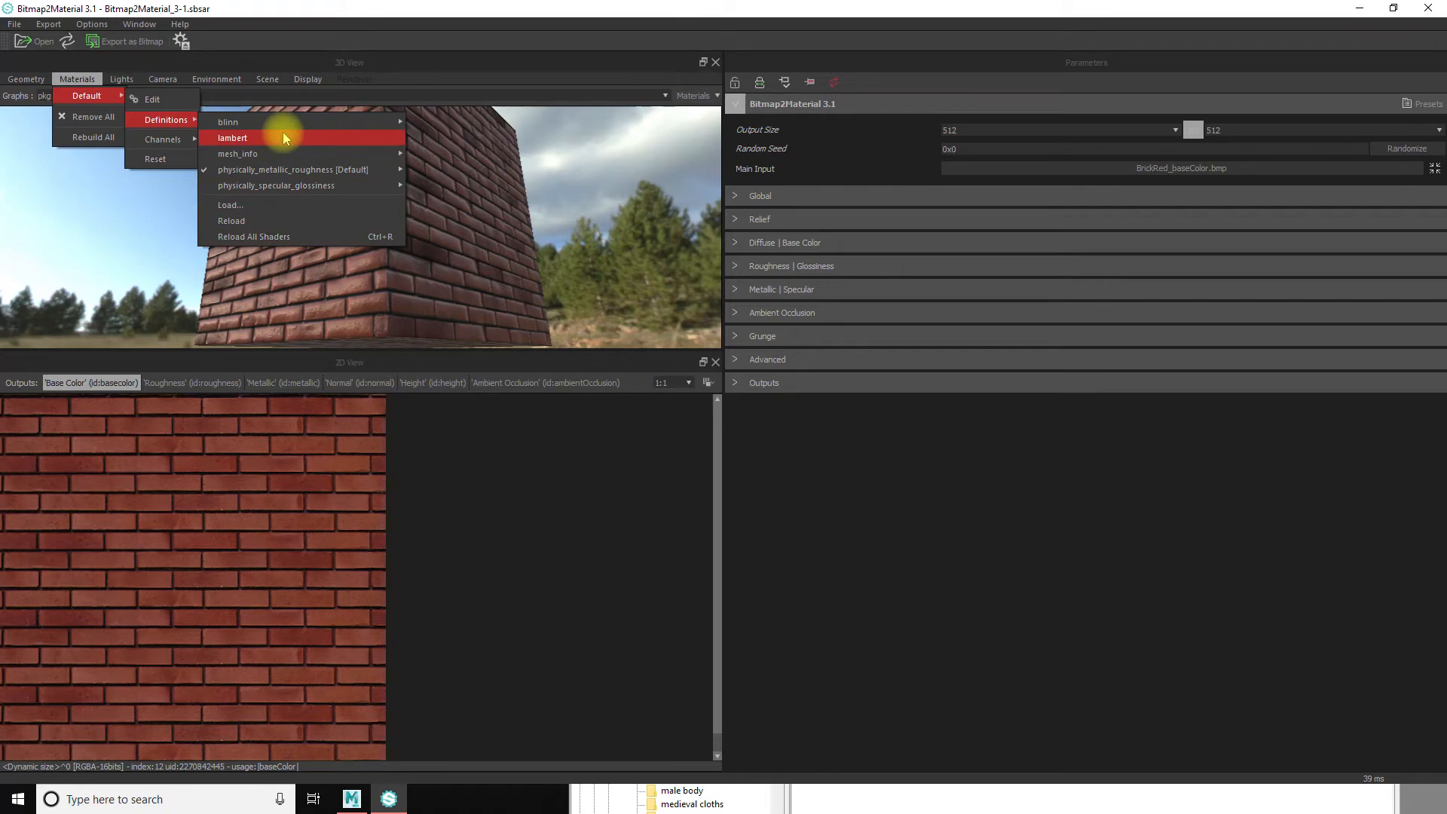
mouse_move(172, 147)
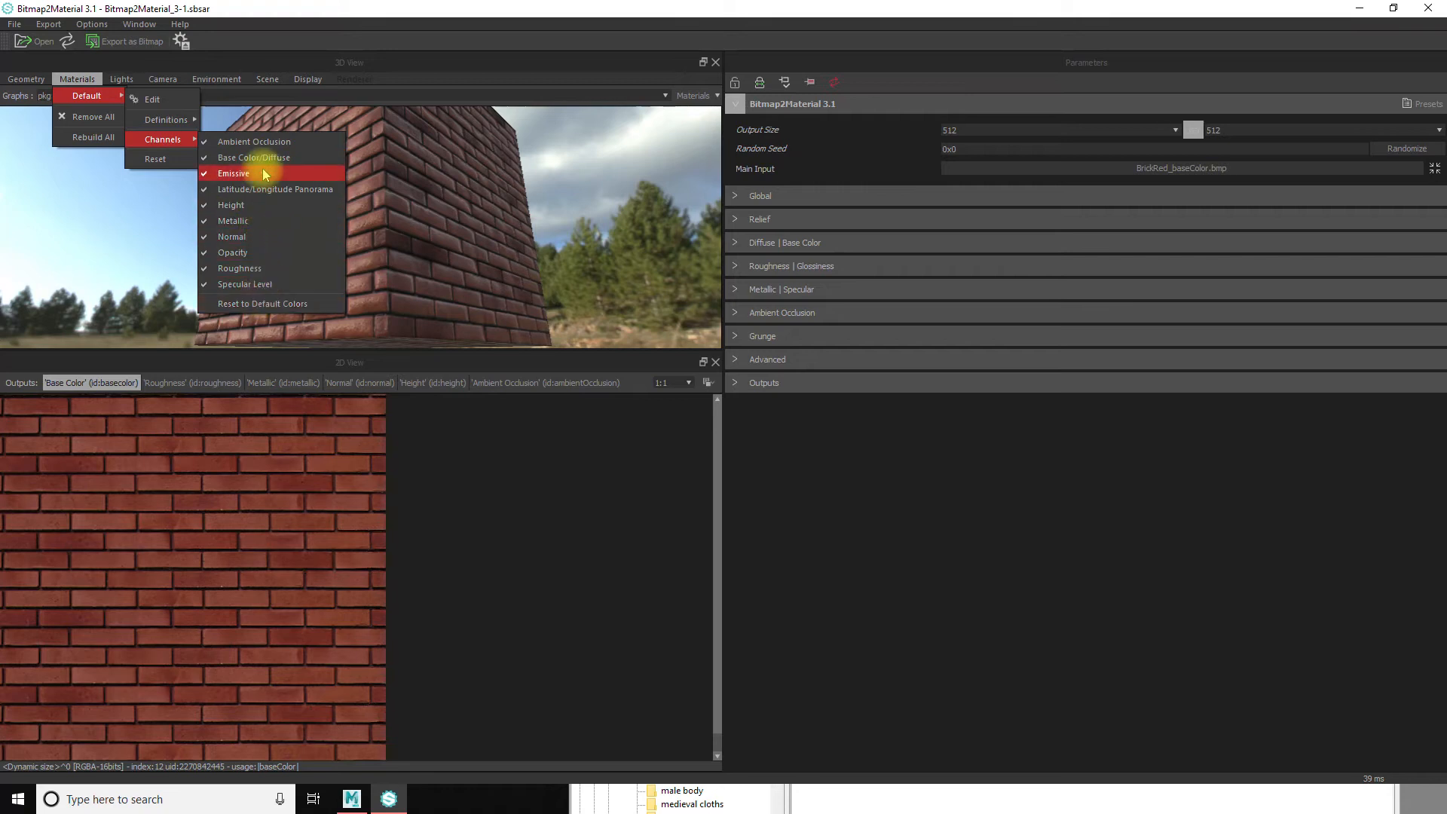
mouse_move(48, 81)
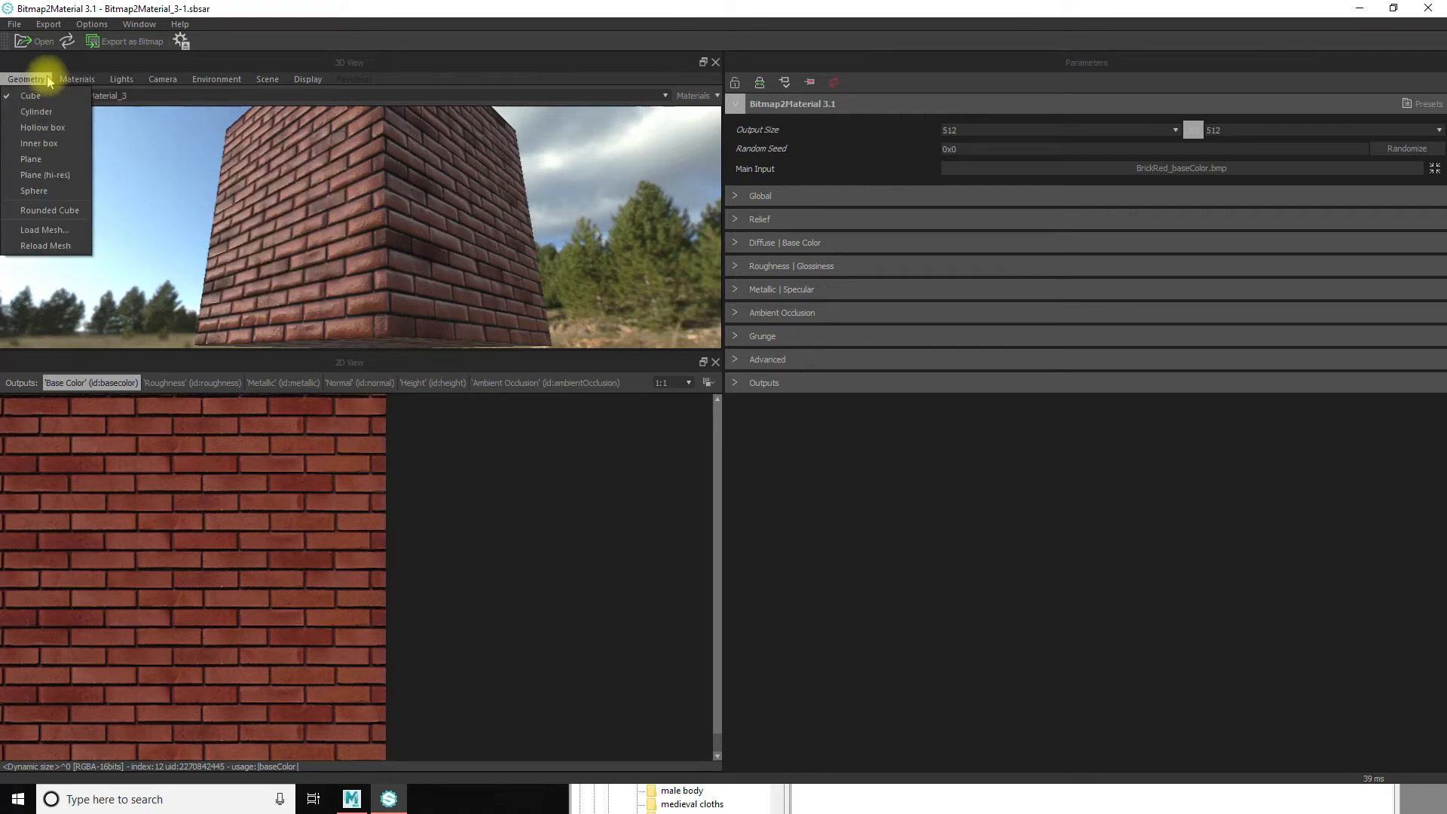
left_click(346, 20)
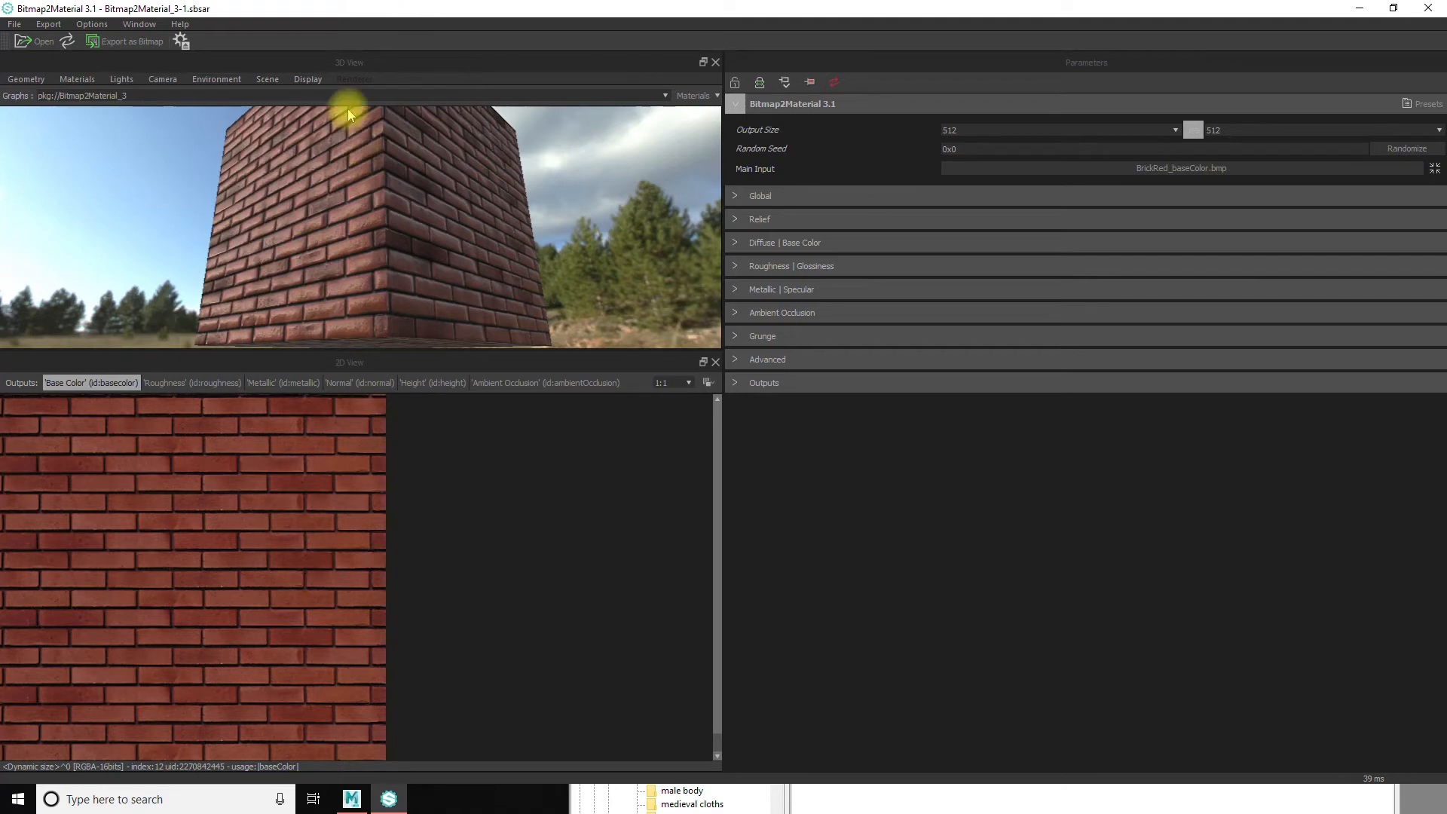
left_click(163, 79)
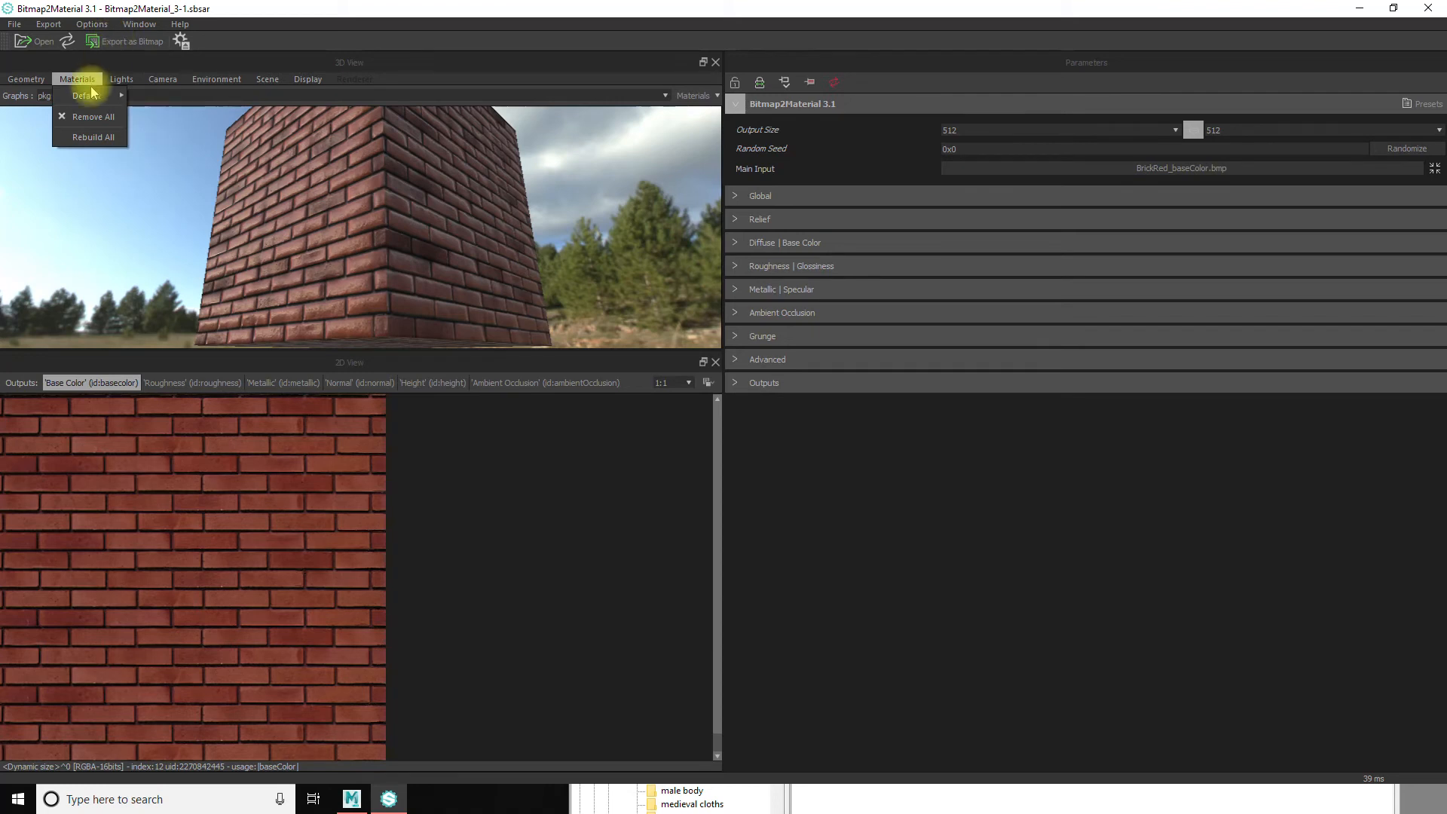
left_click(548, 6)
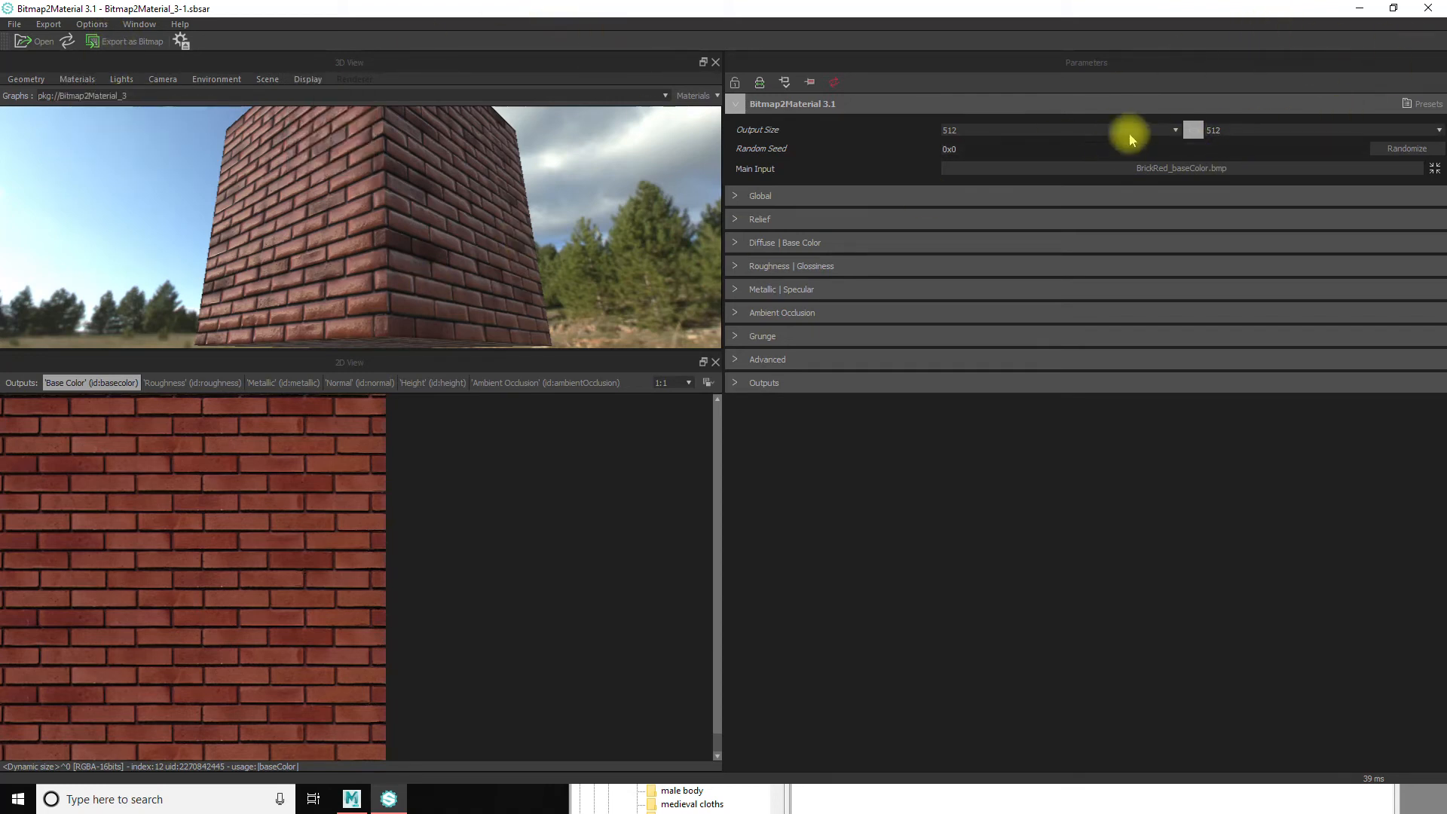
Set the output size to 1024 and turn on the Displacement output
left_click(1177, 132)
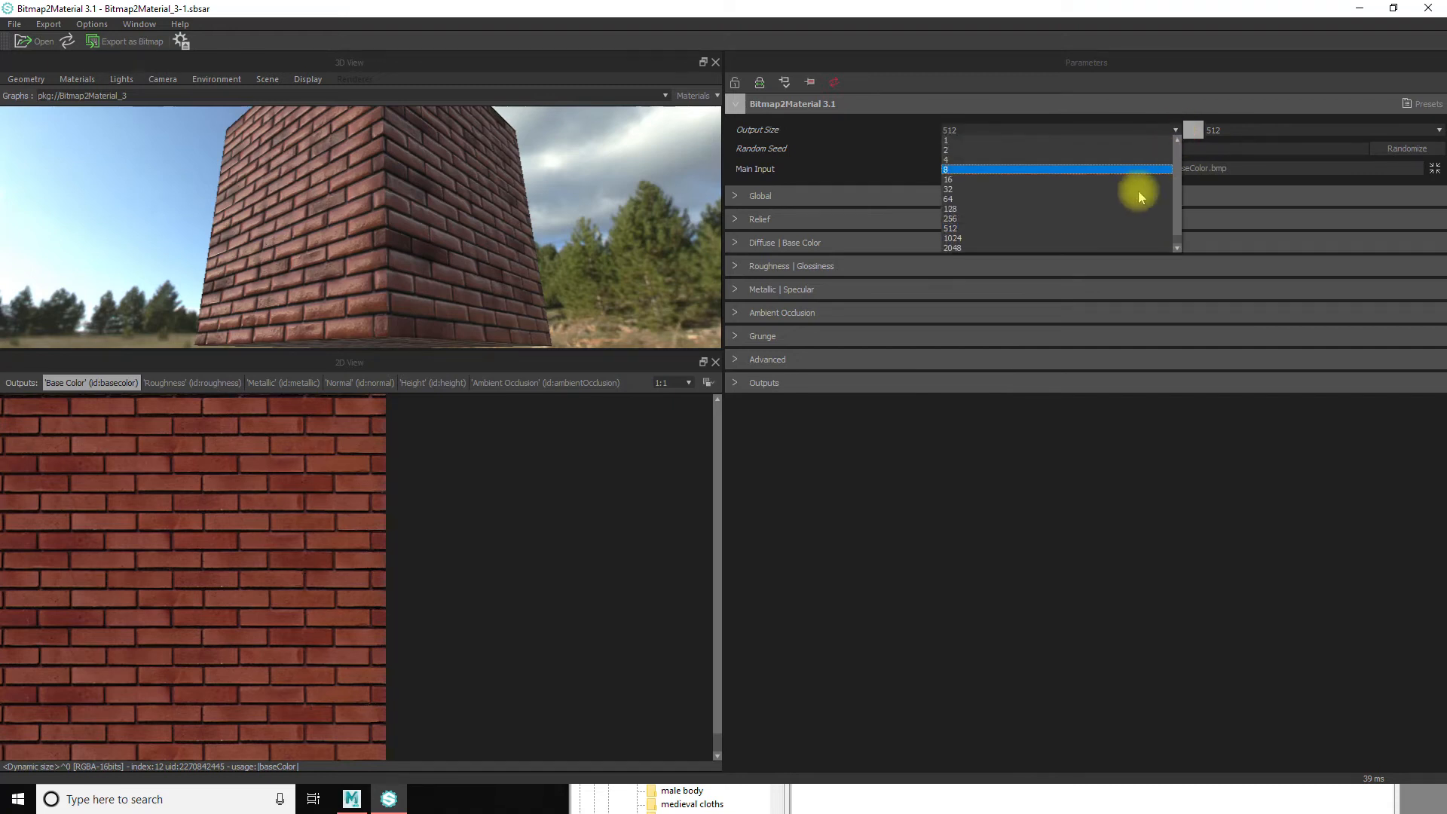
left_click(1115, 236)
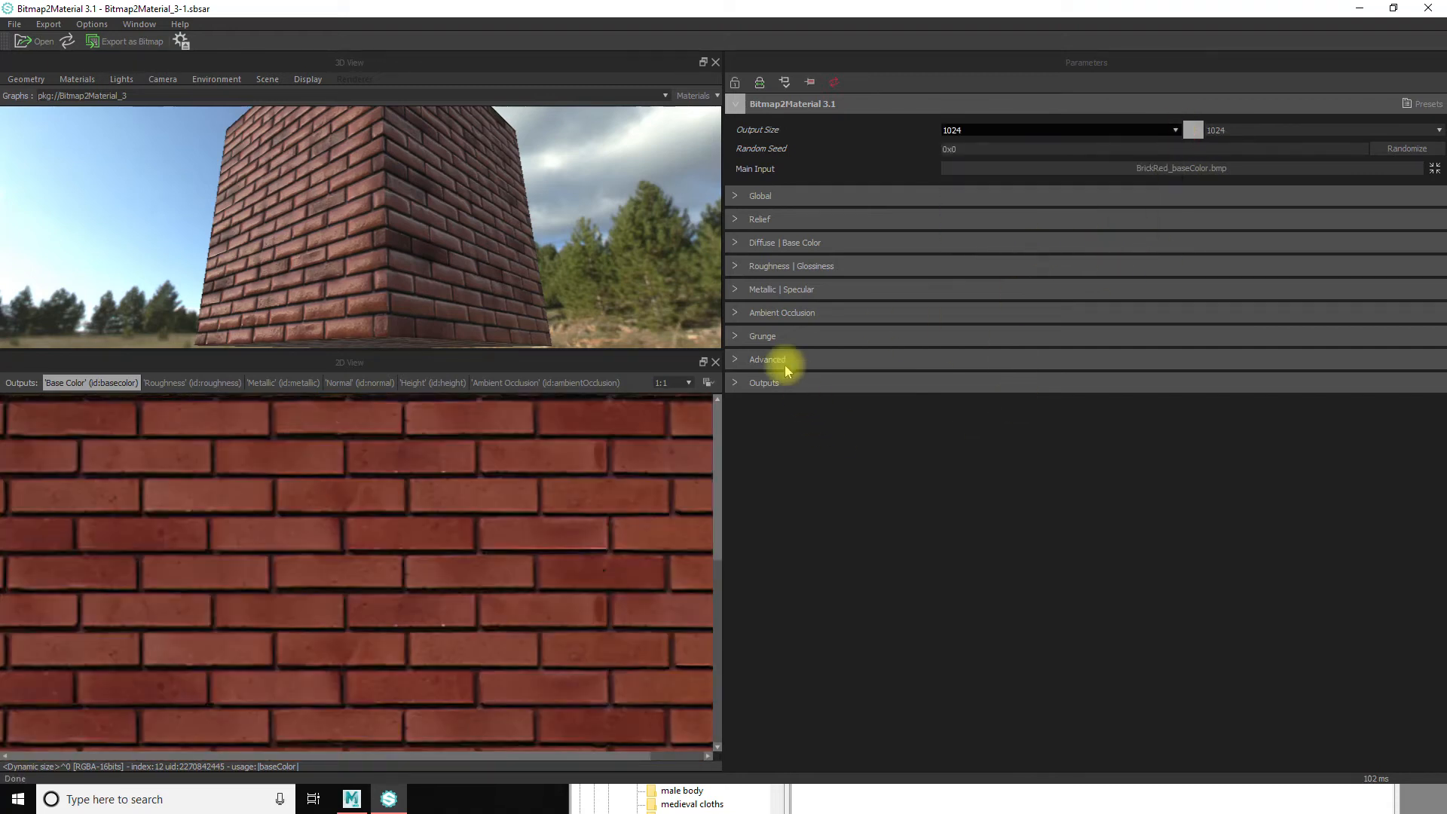
left_click(749, 385)
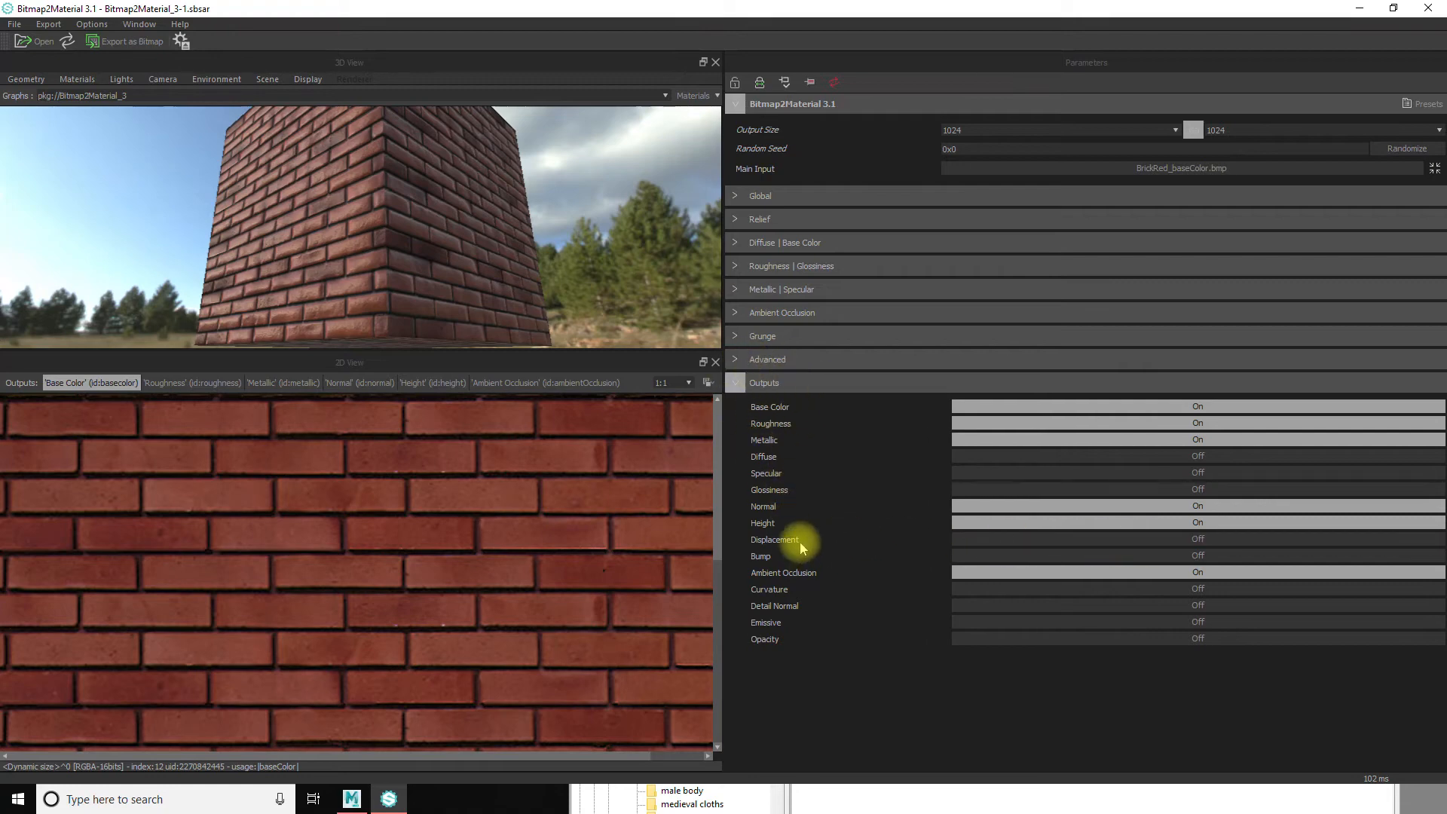
left_click(1186, 540)
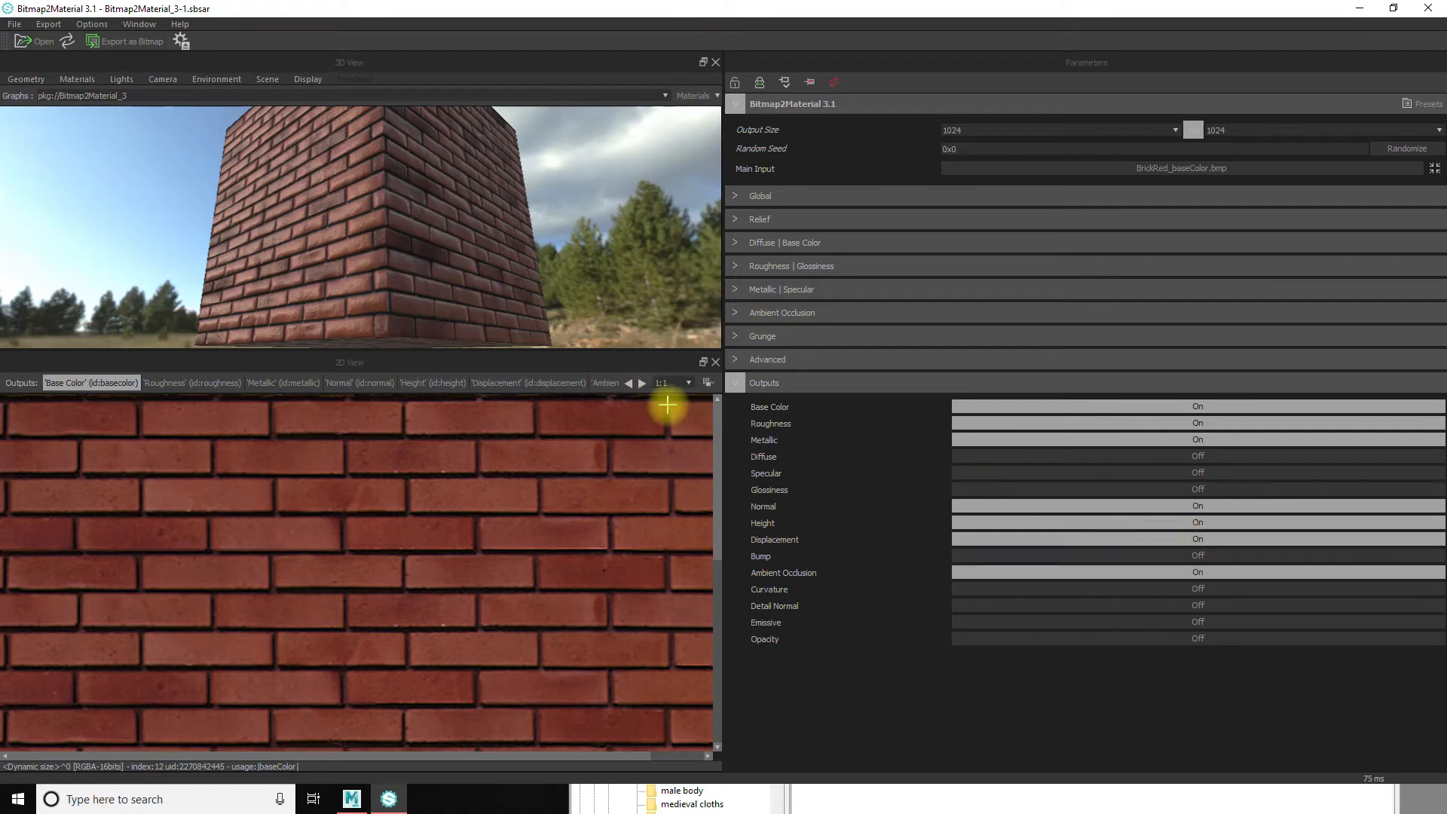
View the Displacement map in the 2D preview and compare it with the Height map
left_click(642, 383)
left_click(431, 384)
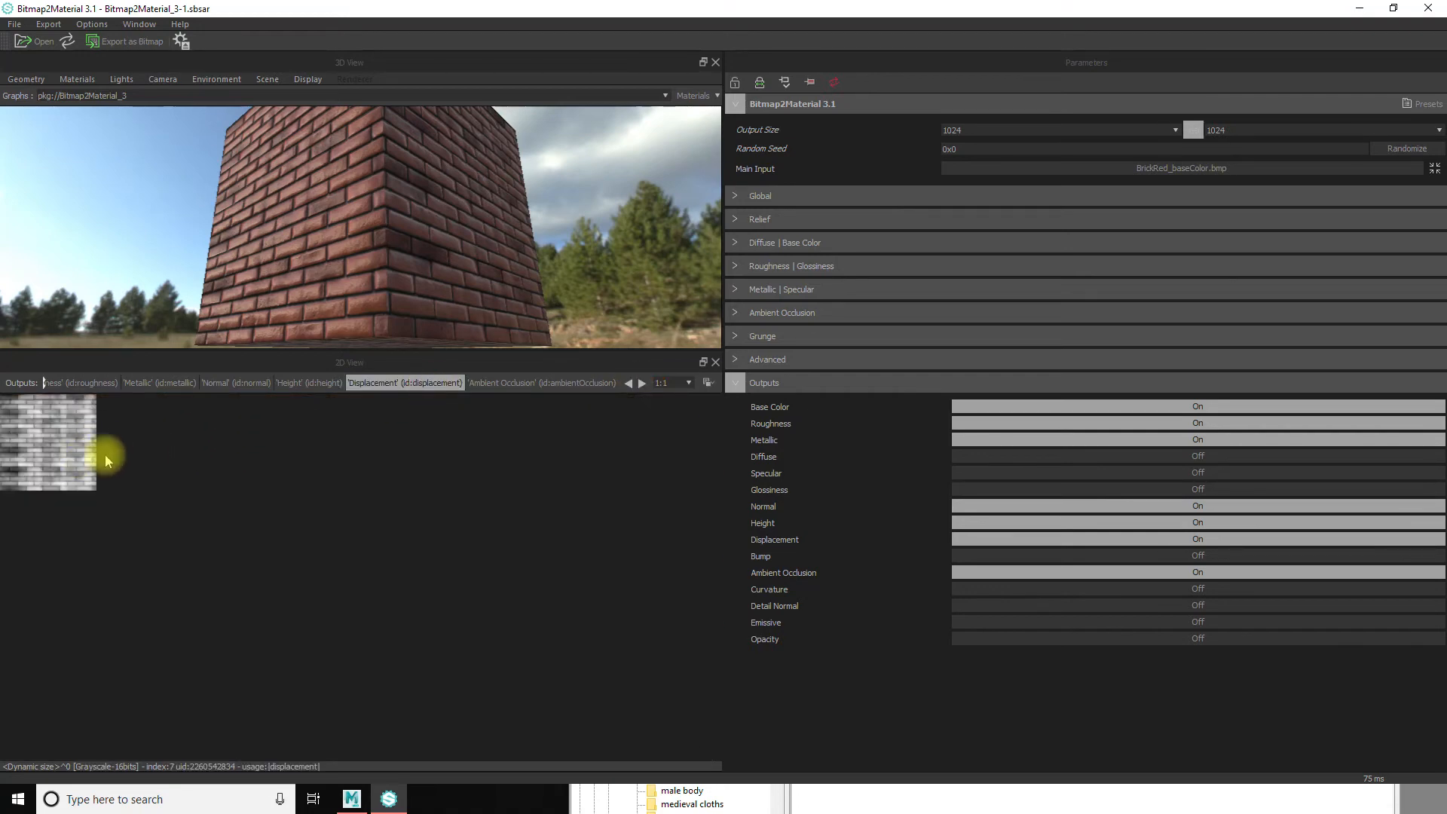
left_click(300, 382)
left_click(416, 382)
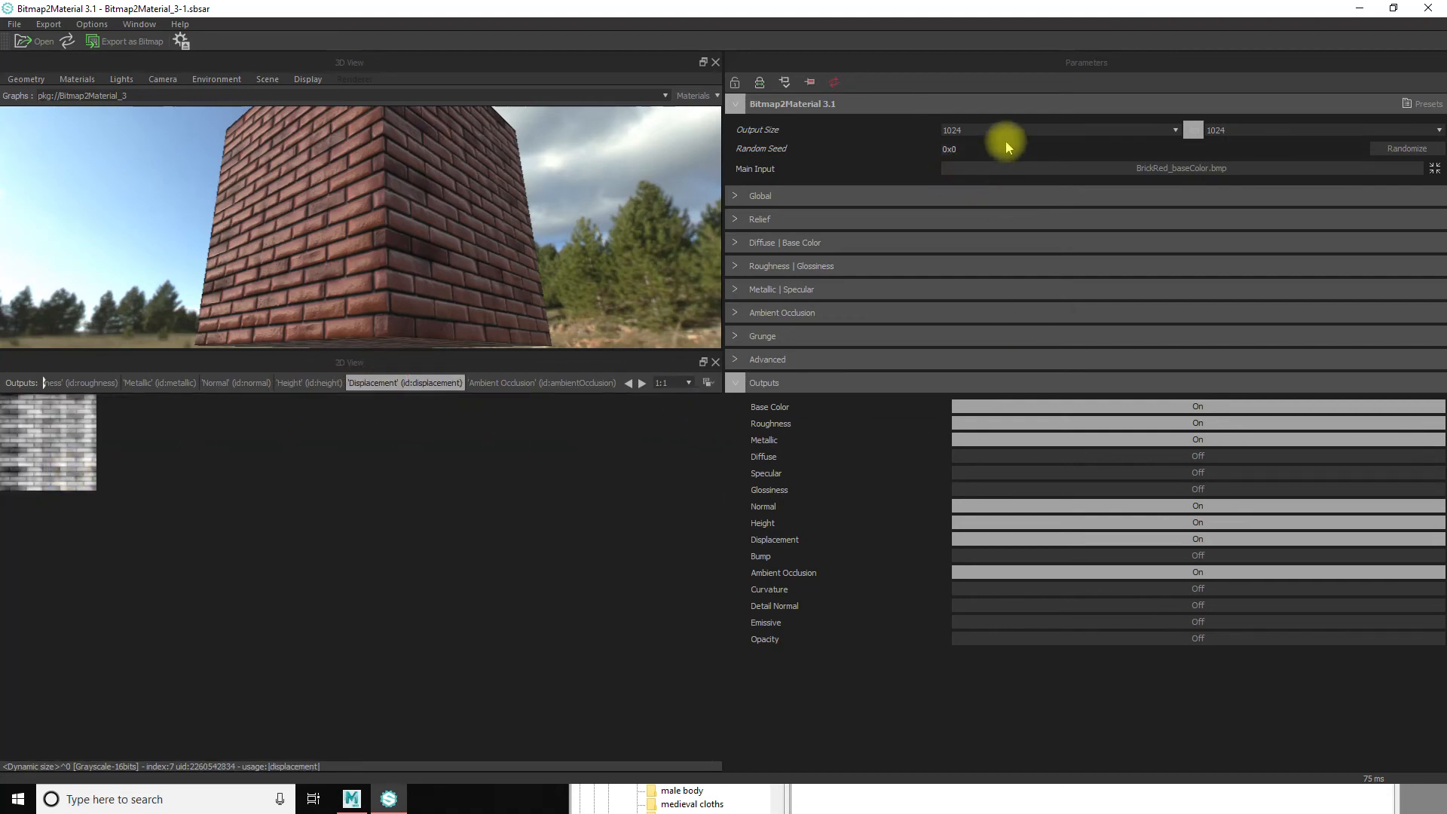
Set the output size to 2048, fit the Displacement map to the 2D view, and collapse the Outputs parameters
left_click(1175, 131)
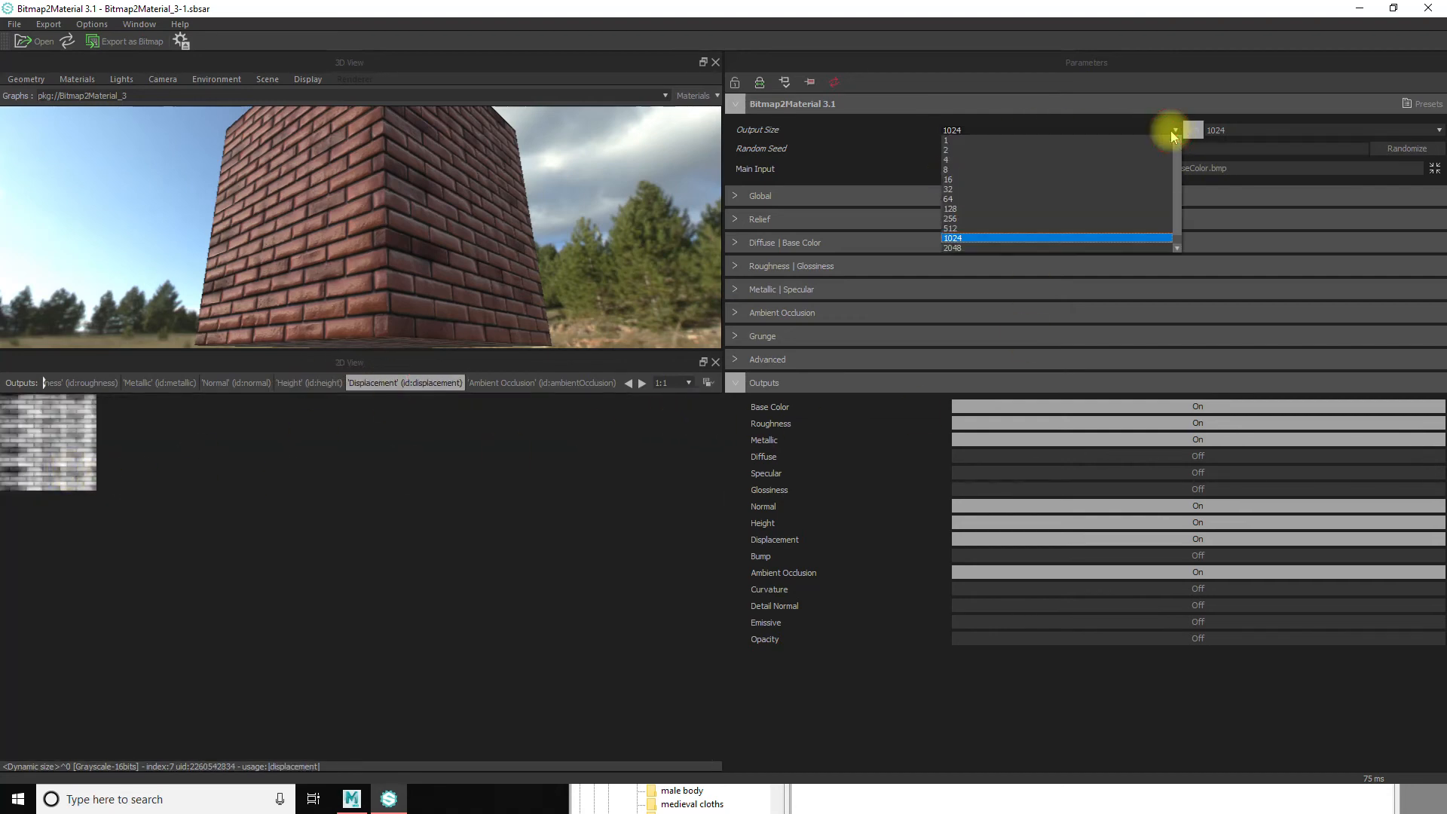
left_click(1138, 247)
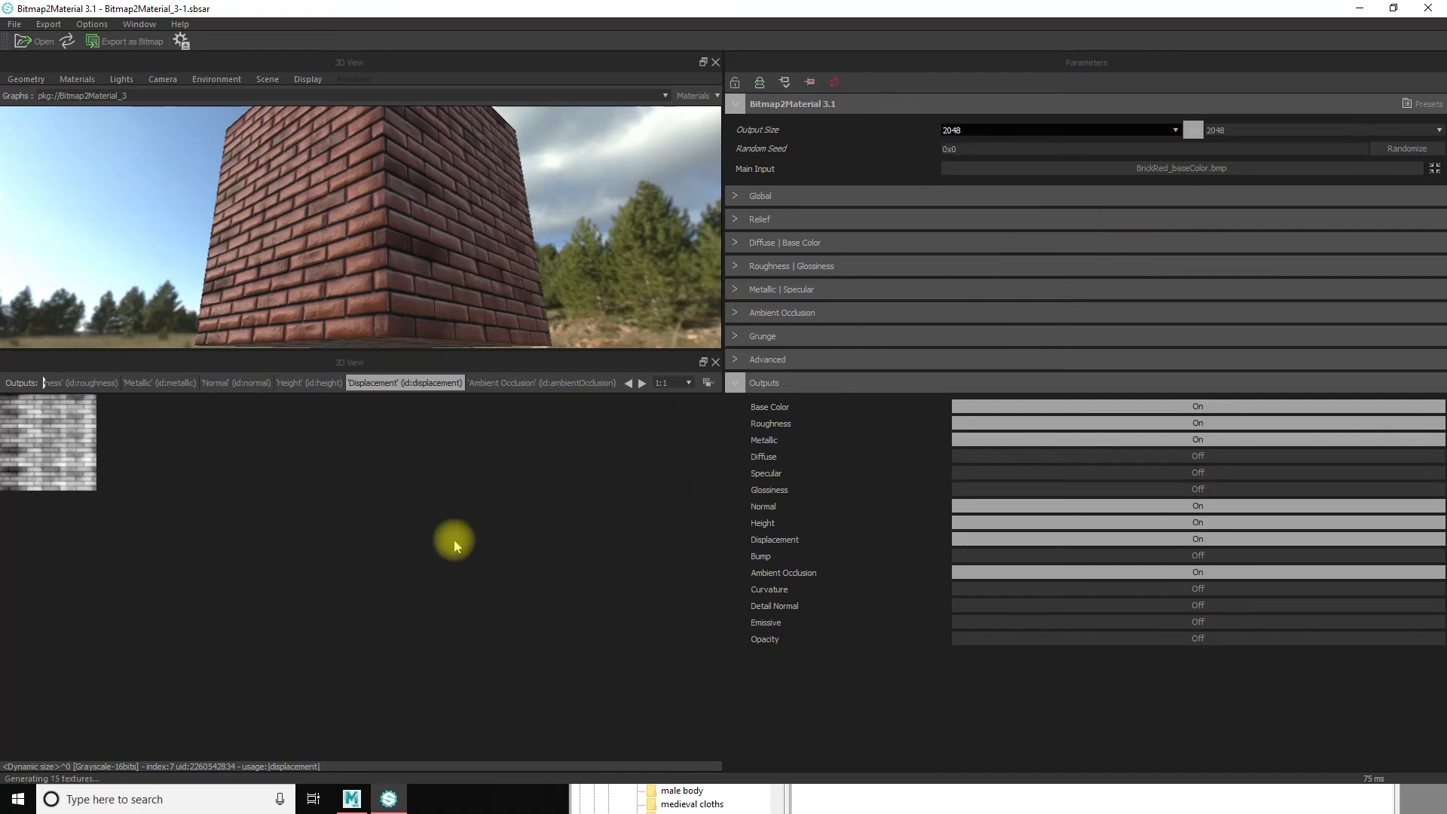
left_click(689, 383)
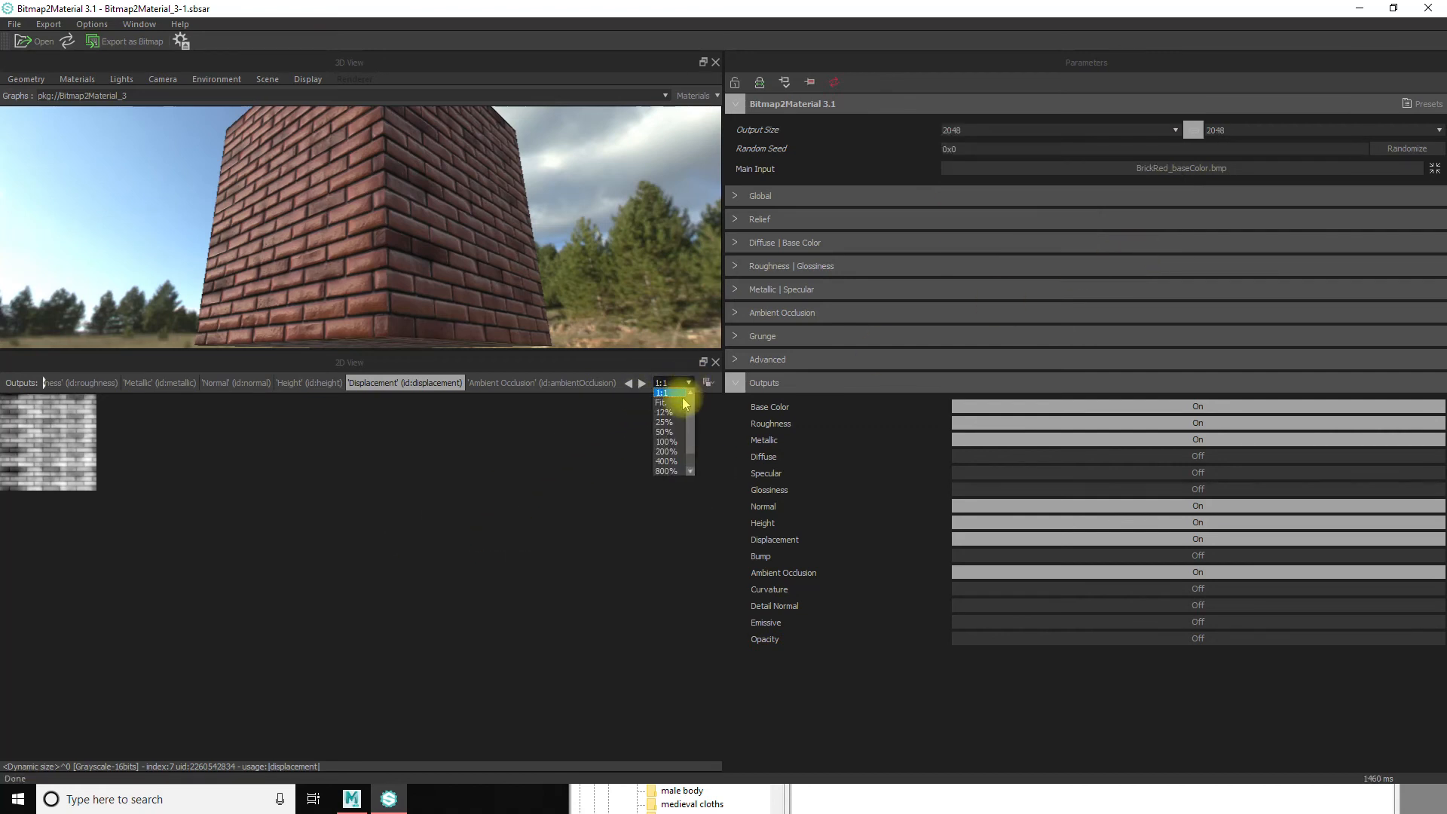
left_click(681, 404)
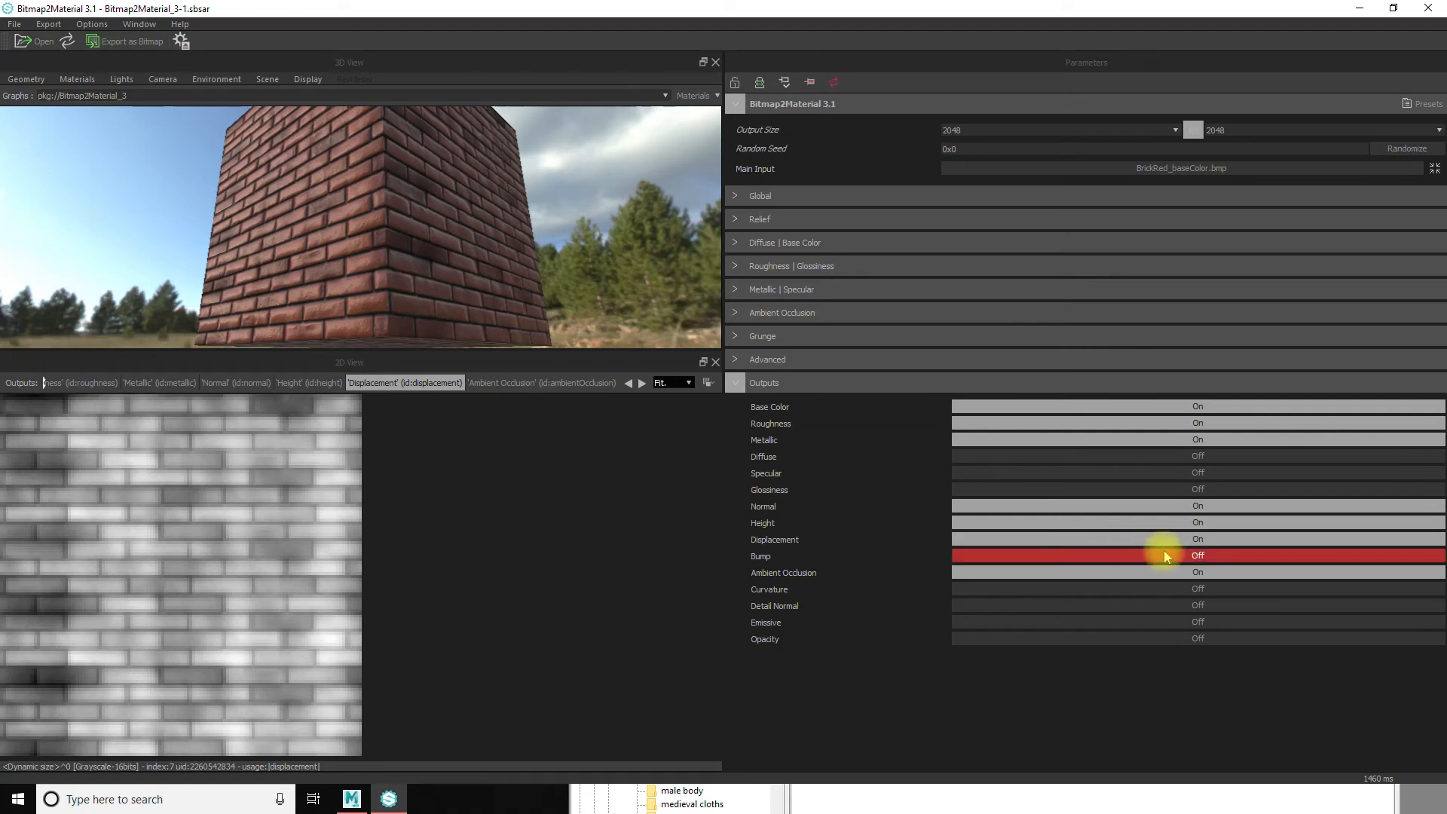
left_click(737, 385)
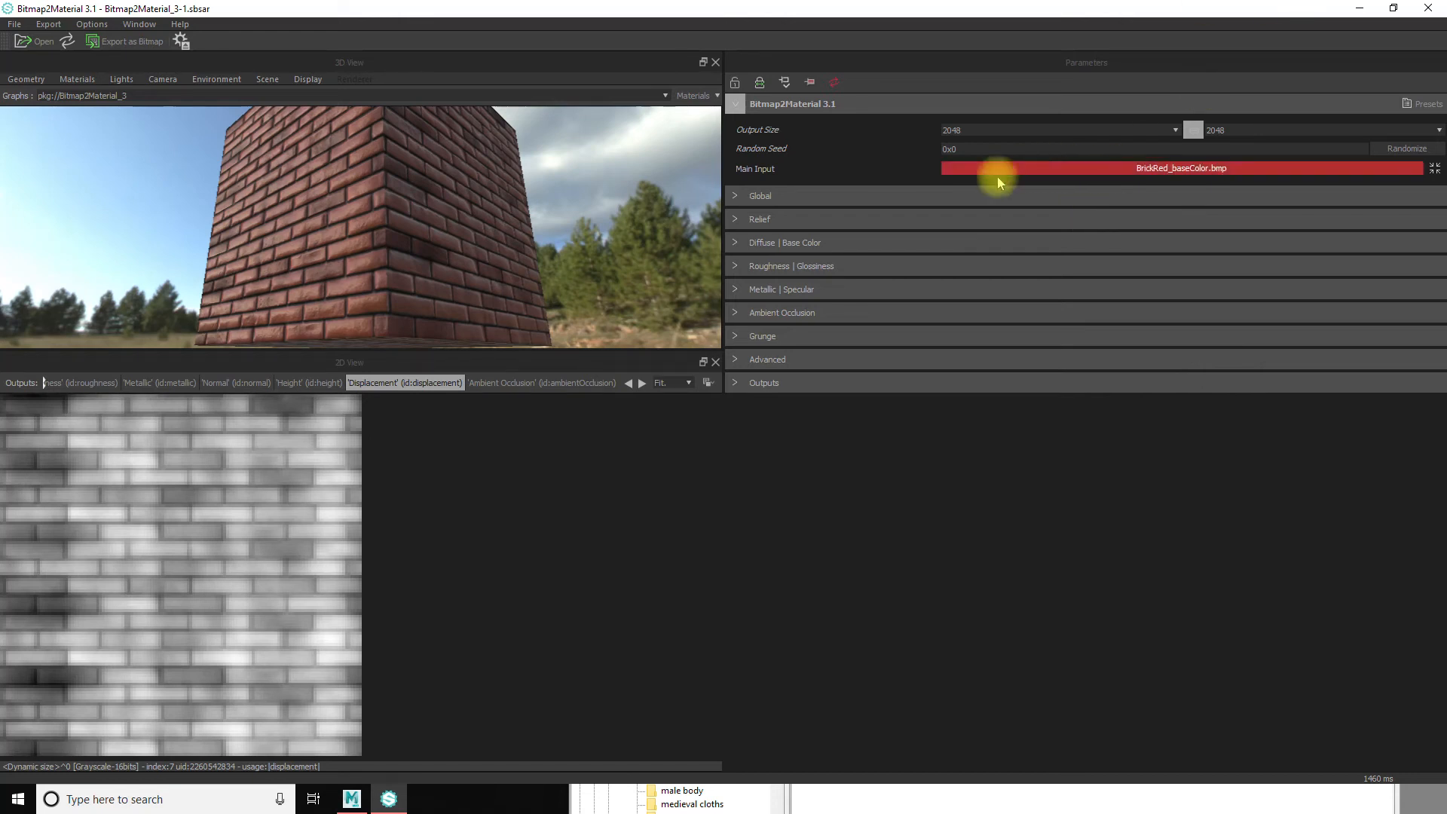
Start a bitmap export with only the Displacement output selected
left_click(127, 42)
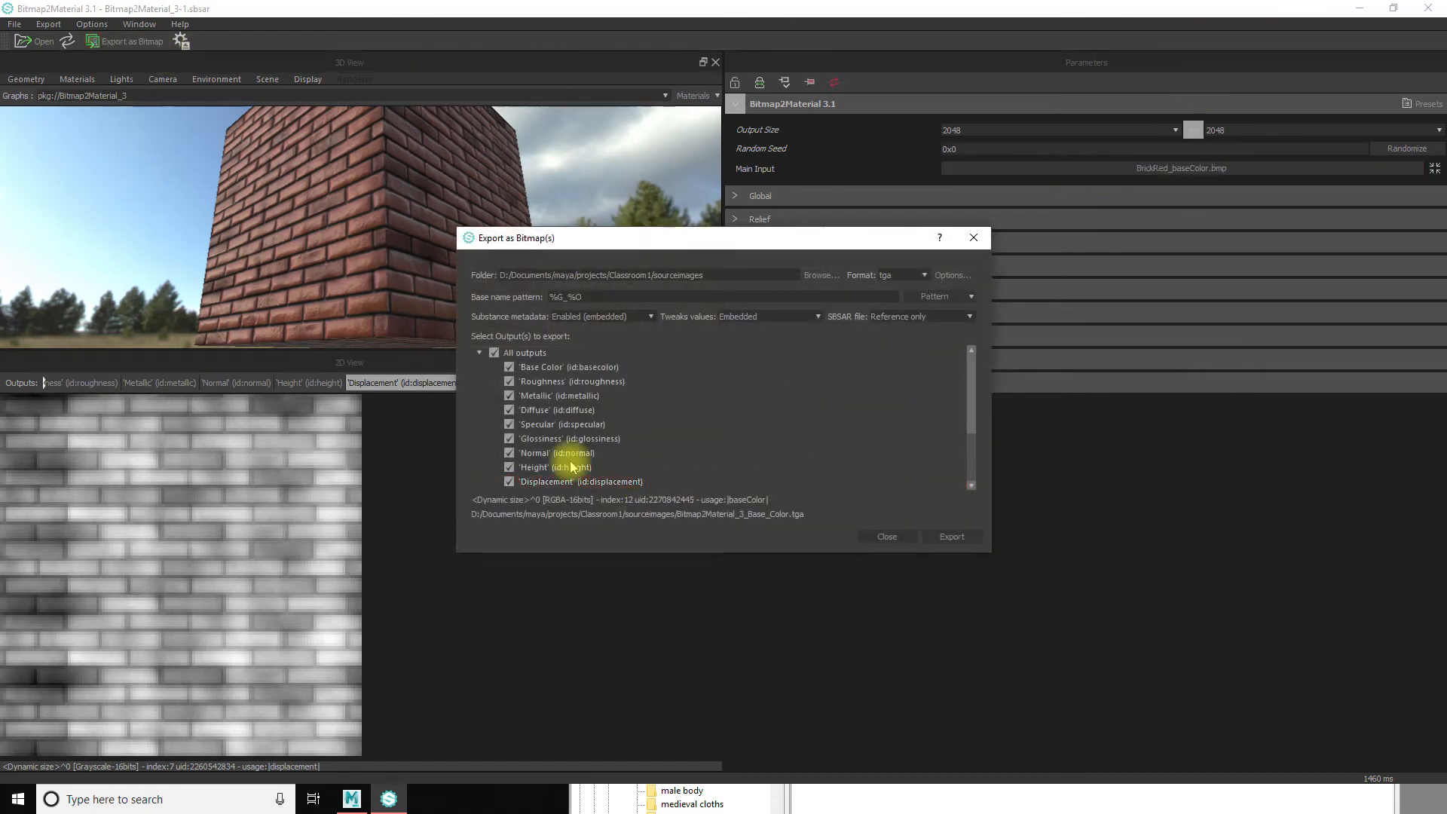
left_click(495, 353)
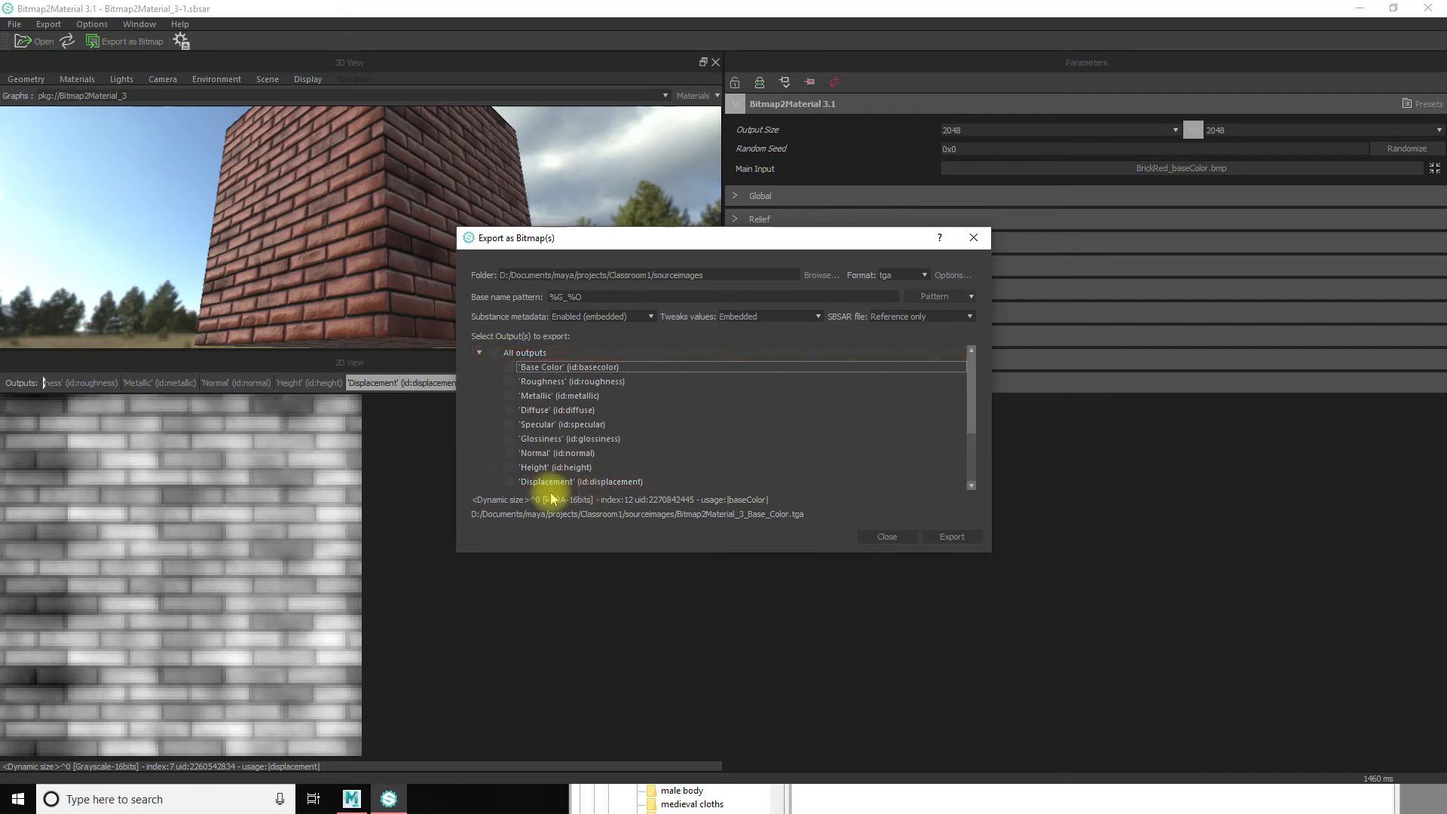
left_click(510, 482)
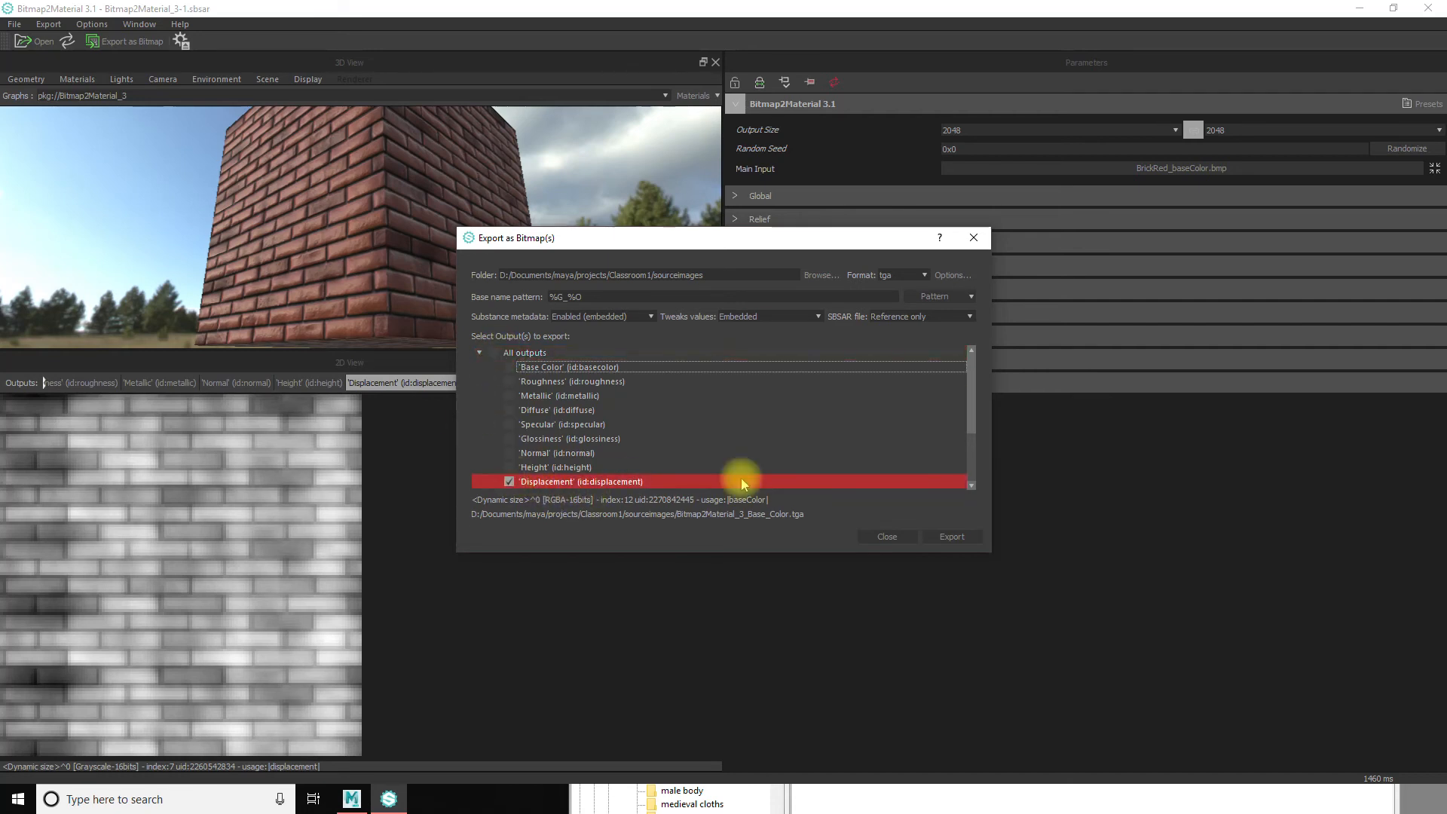
left_click(925, 276)
left_click(926, 278)
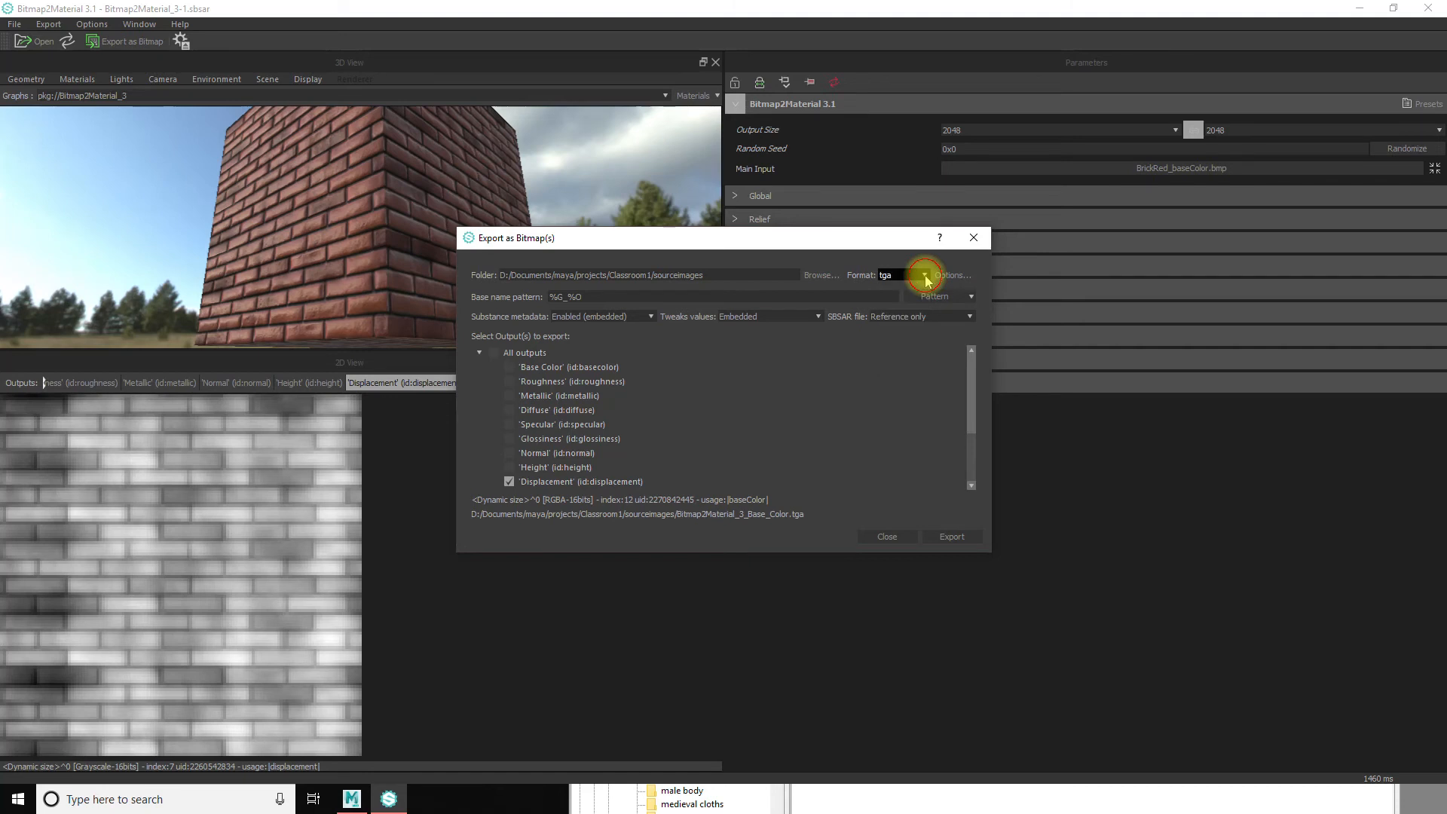
left_click(942, 278)
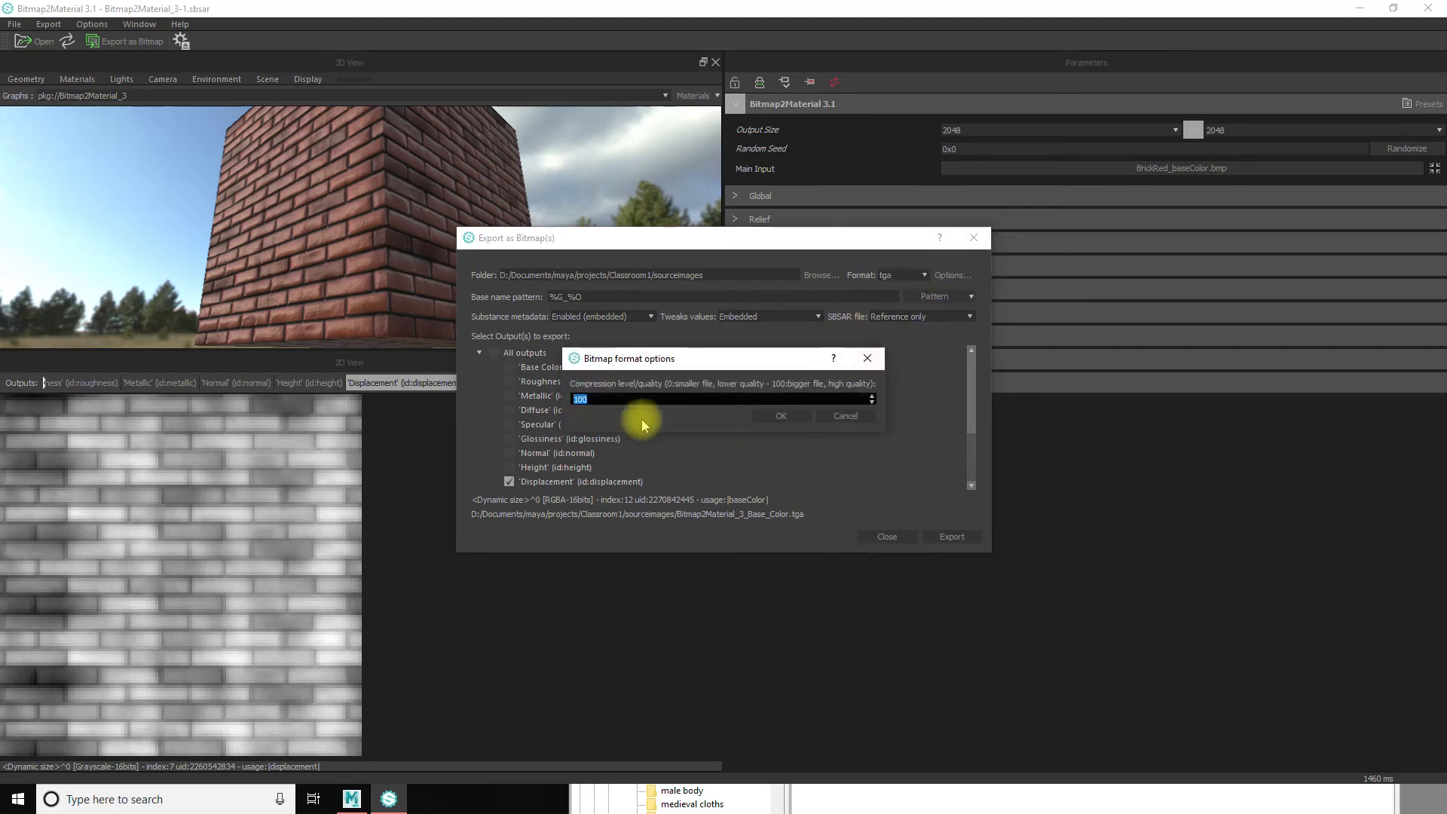
left_click(844, 416)
Set the bitmap export format to exr and check its compression options without changing them
left_click(916, 277)
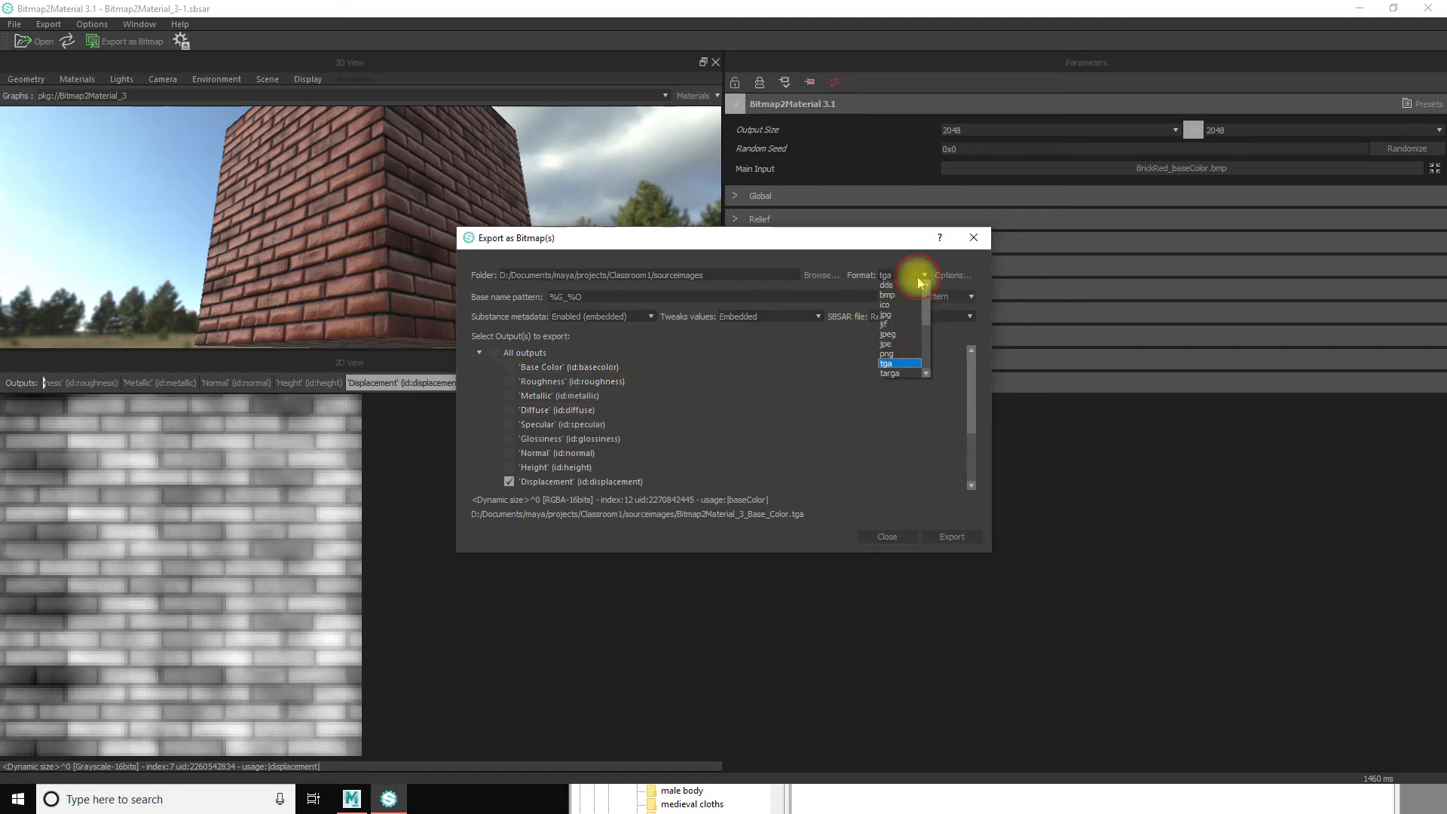
left_click_drag(926, 303, 944, 354)
left_click(911, 334)
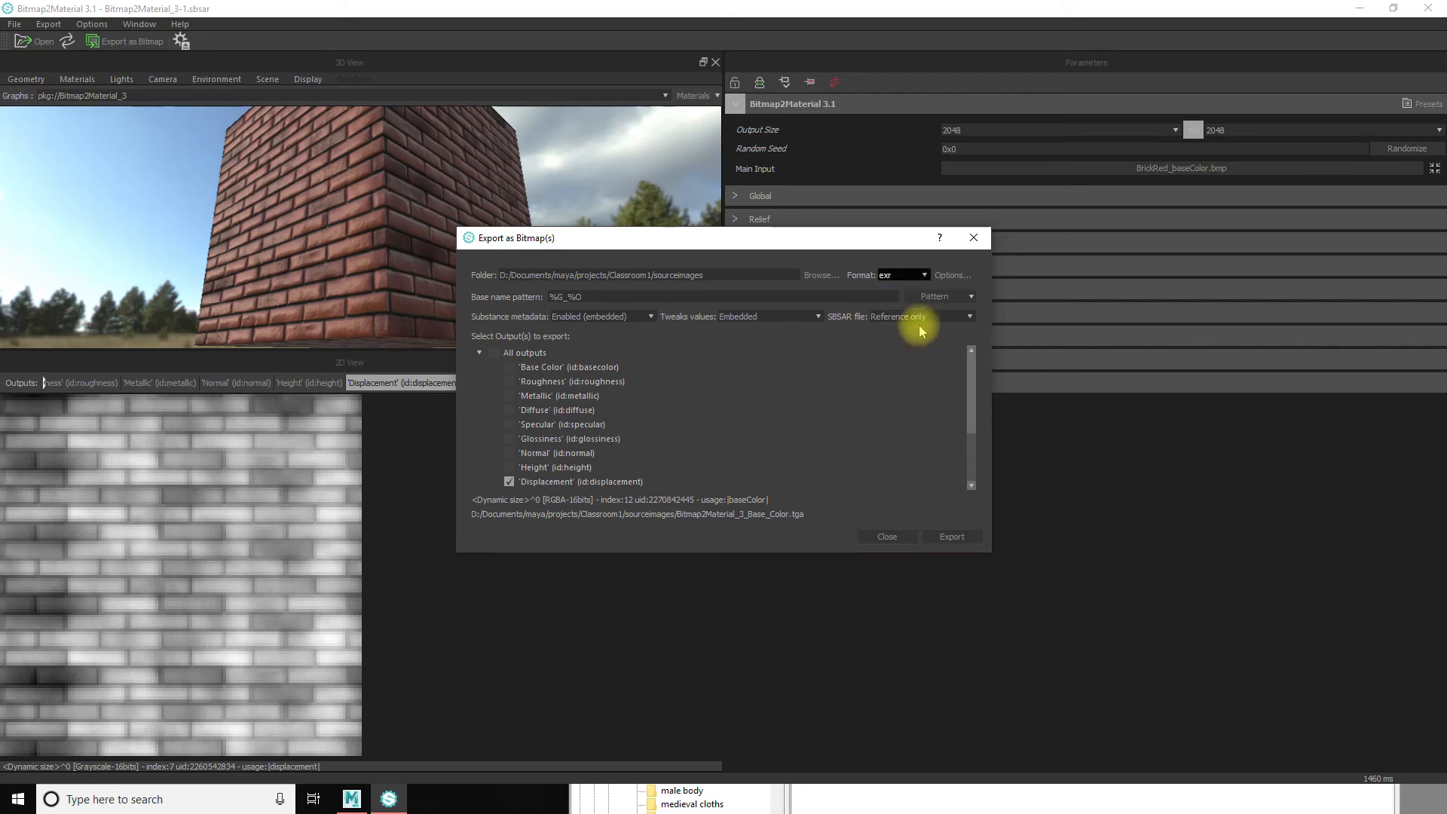
left_click(948, 277)
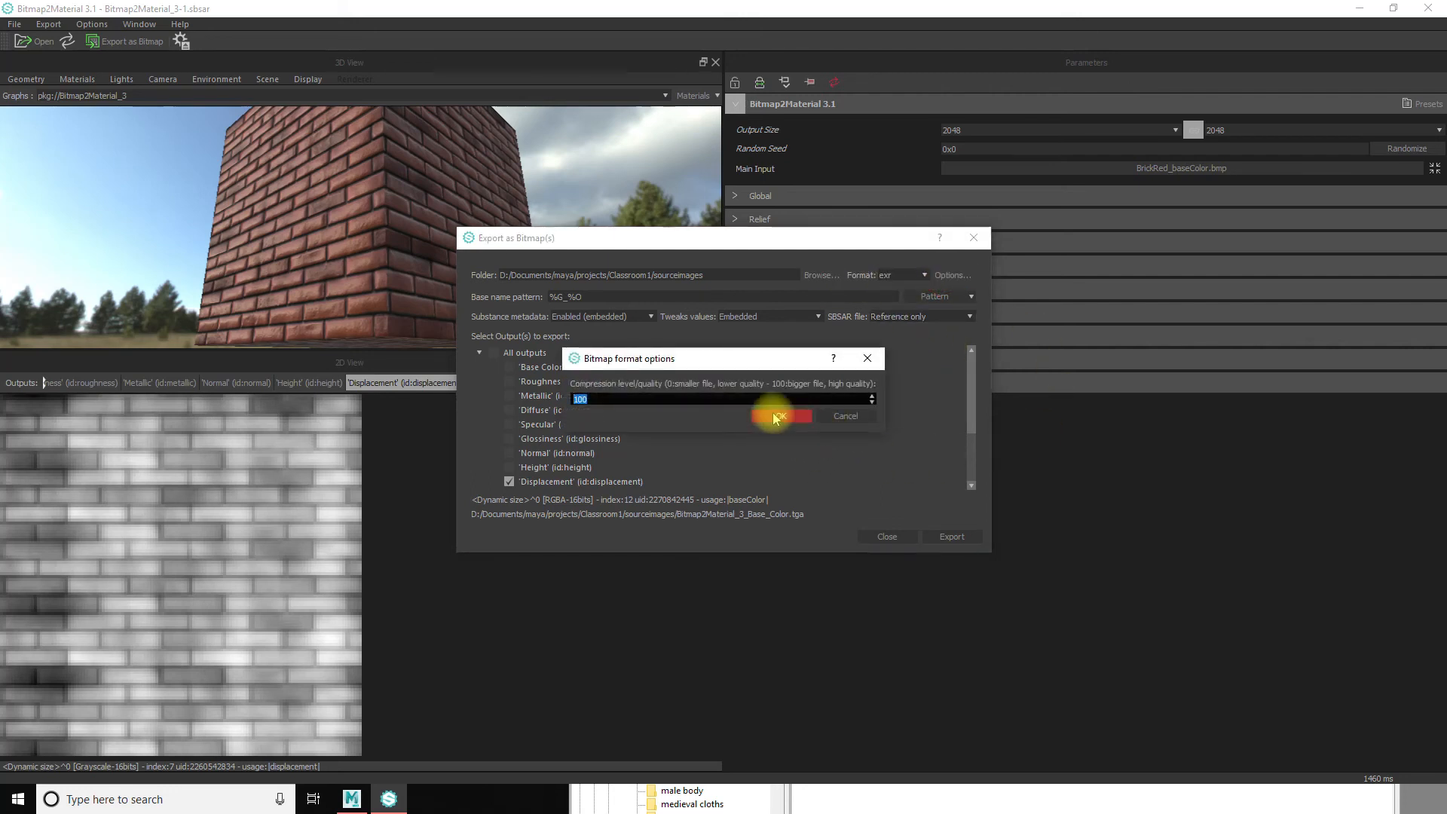
left_click(850, 415)
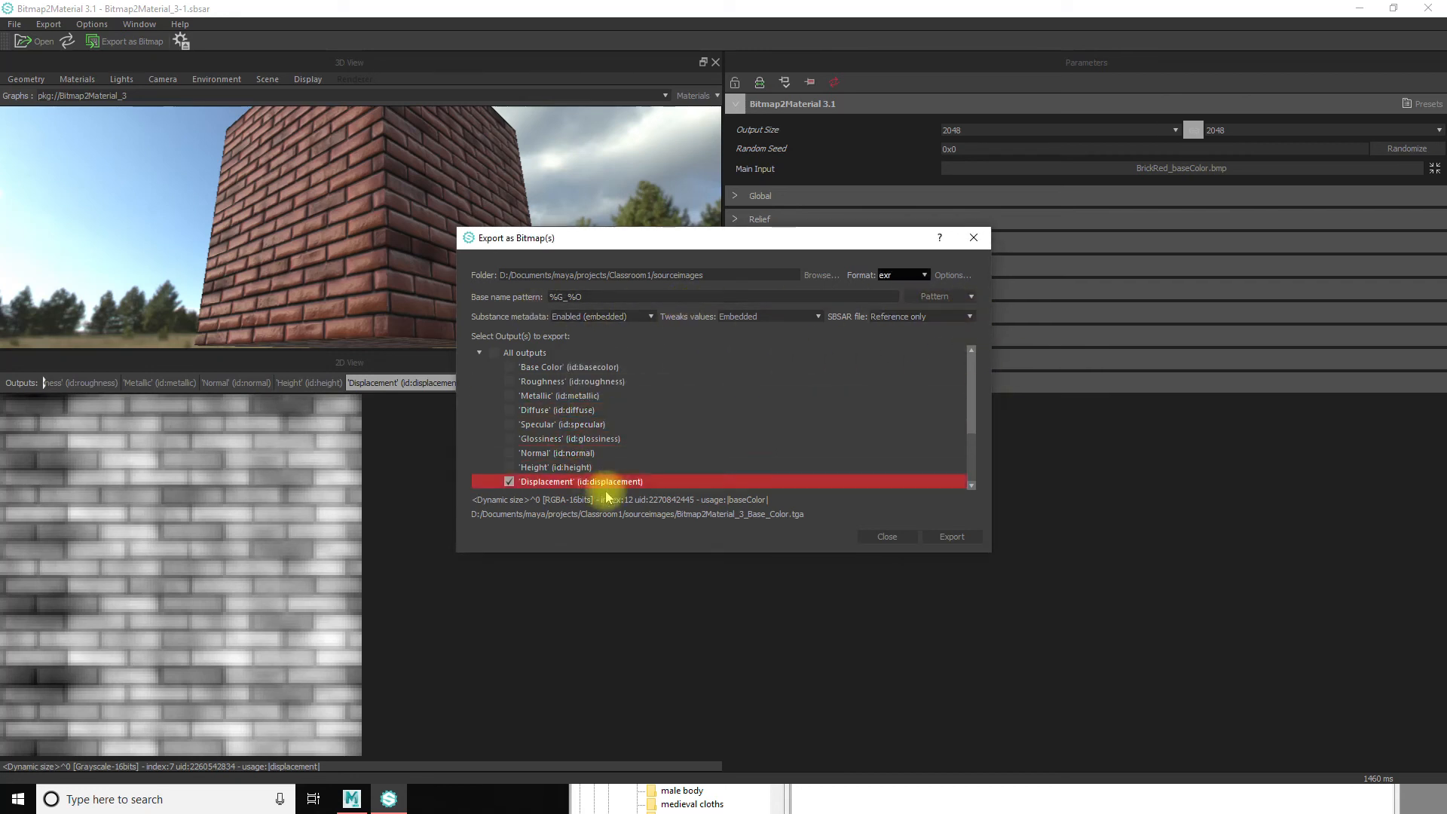
Review the base name pattern codes and the export path of the Displacement output
left_click(565, 297)
left_click(942, 297)
left_click(853, 266)
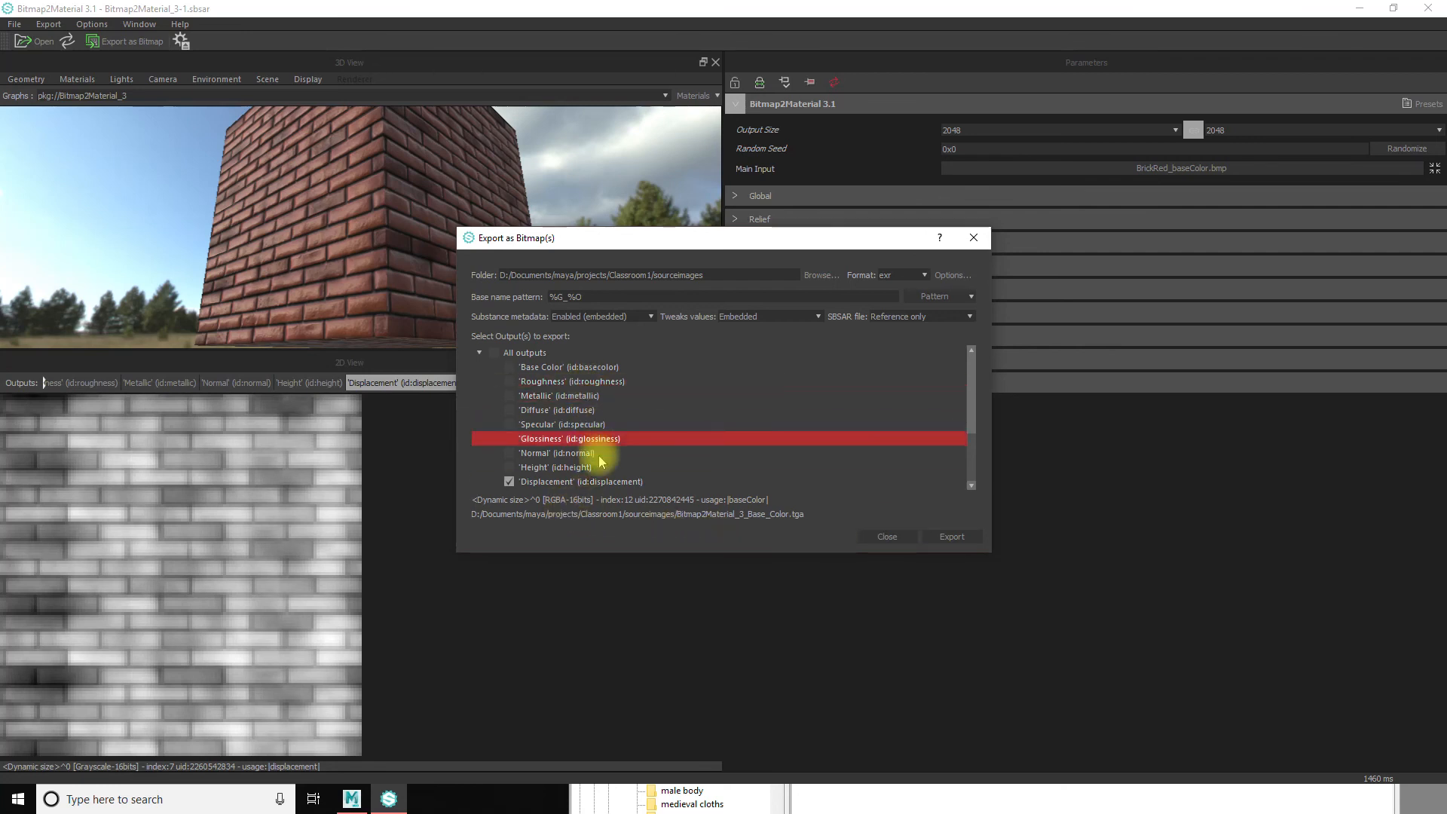
left_click(595, 483)
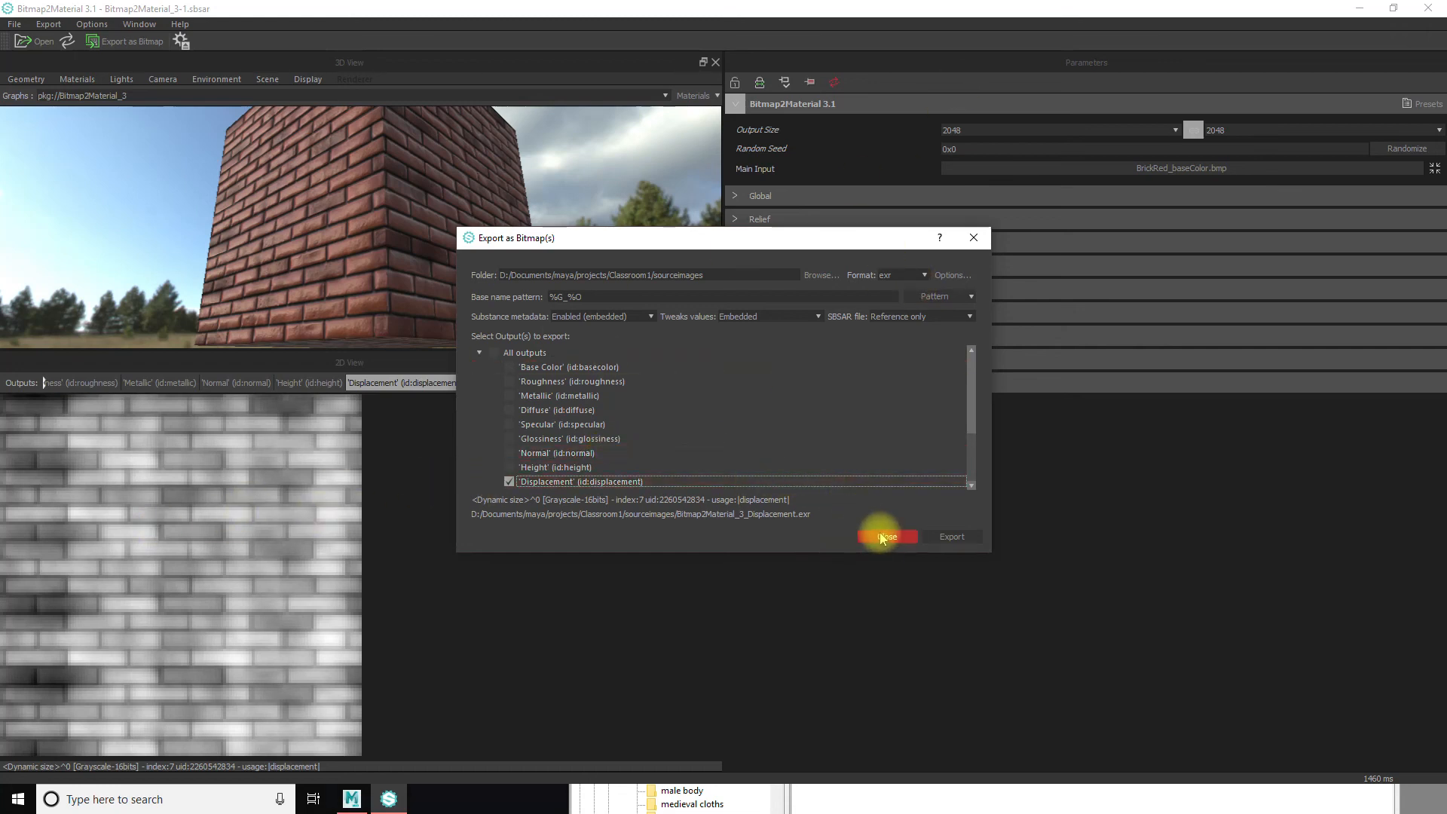
left_click(958, 297)
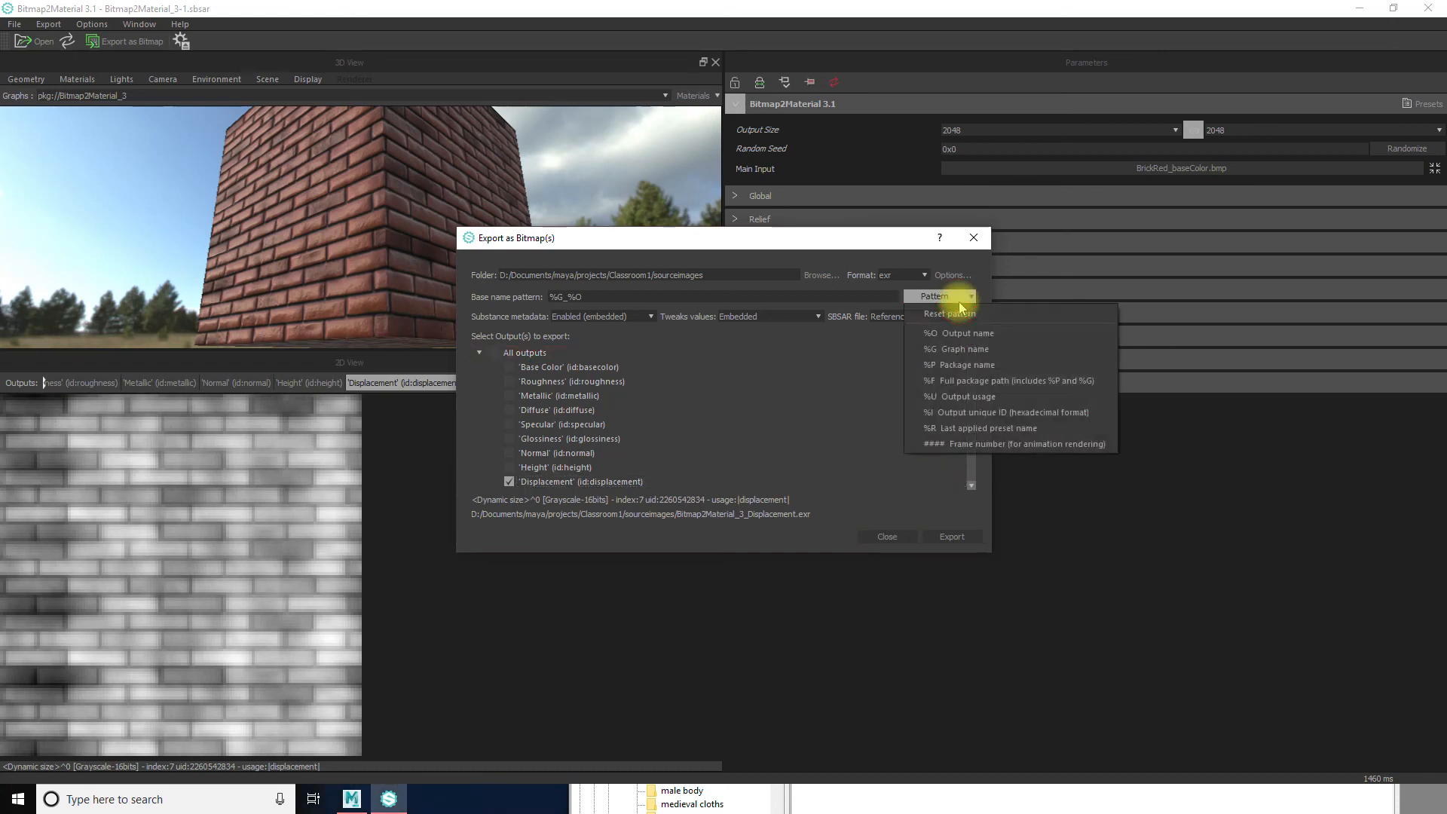
left_click(952, 297)
Check the exr quality options and the output folder choices, and close the bitmap export without exporting
left_click(952, 276)
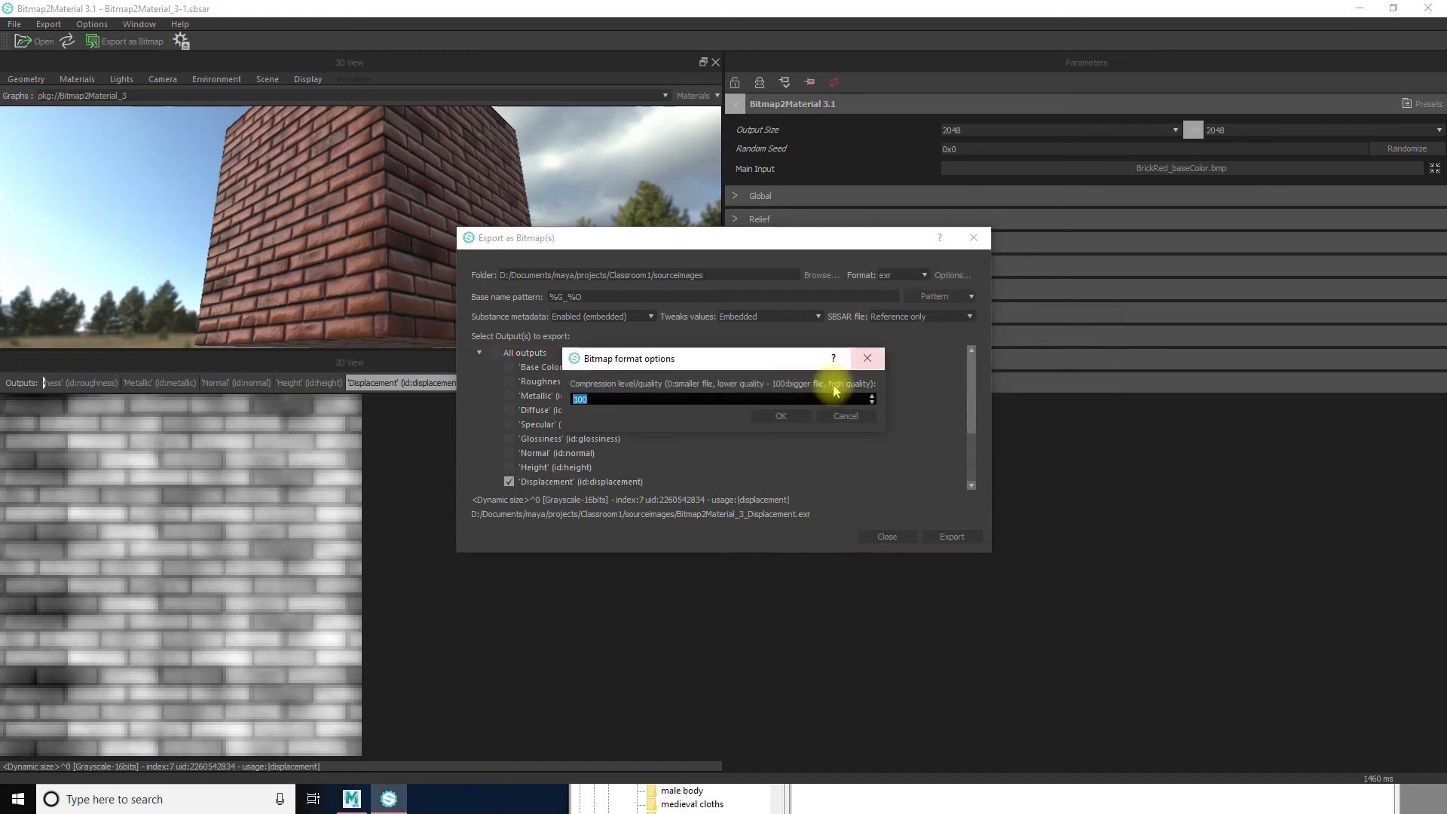
left_click(847, 416)
left_click(826, 272)
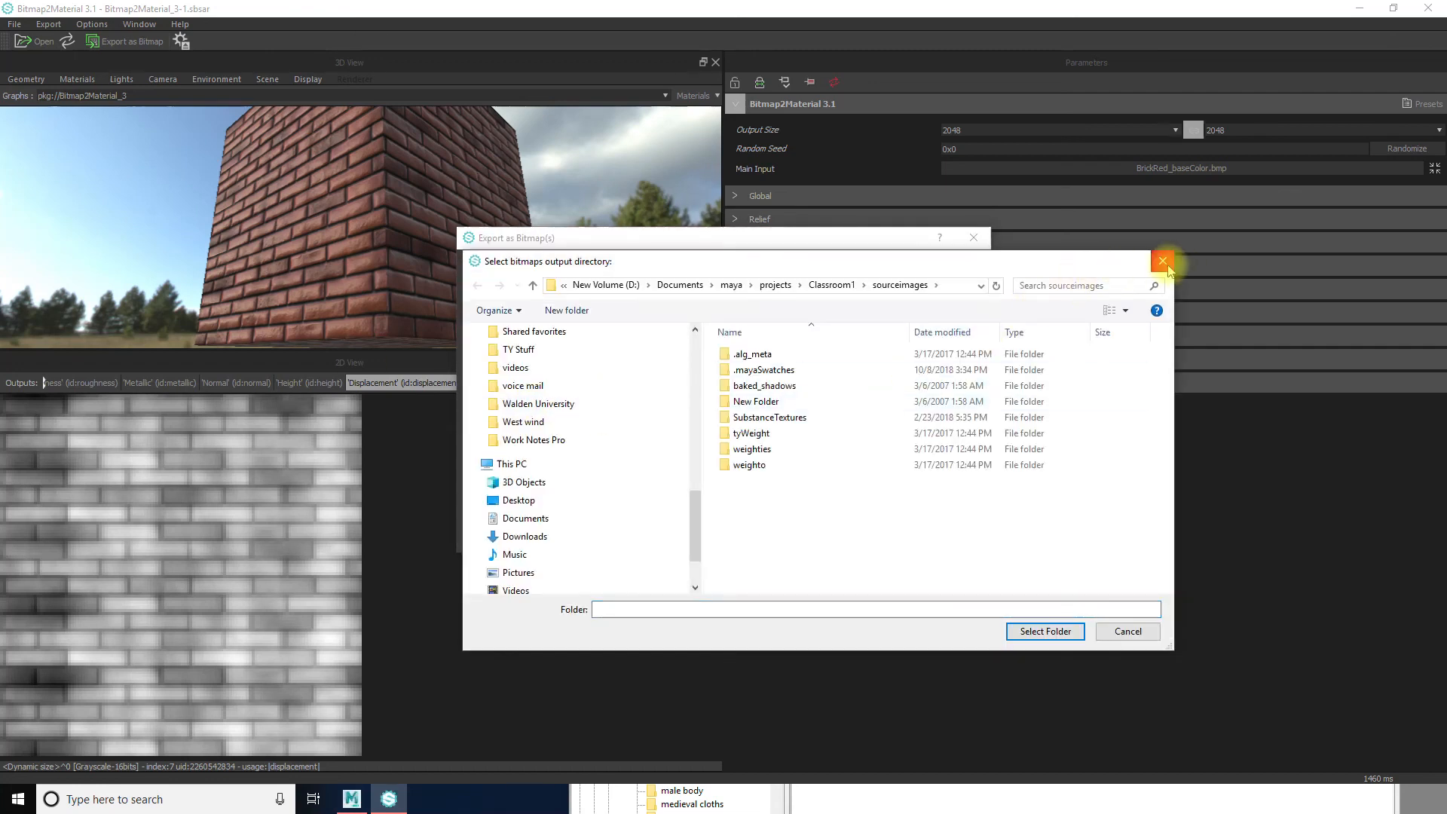
left_click(1163, 261)
left_click(972, 236)
Minimize Bitmap2Material and the XnView brick texture browser to return to the Roboto scene in Maya
left_click_drag(374, 255, 357, 209)
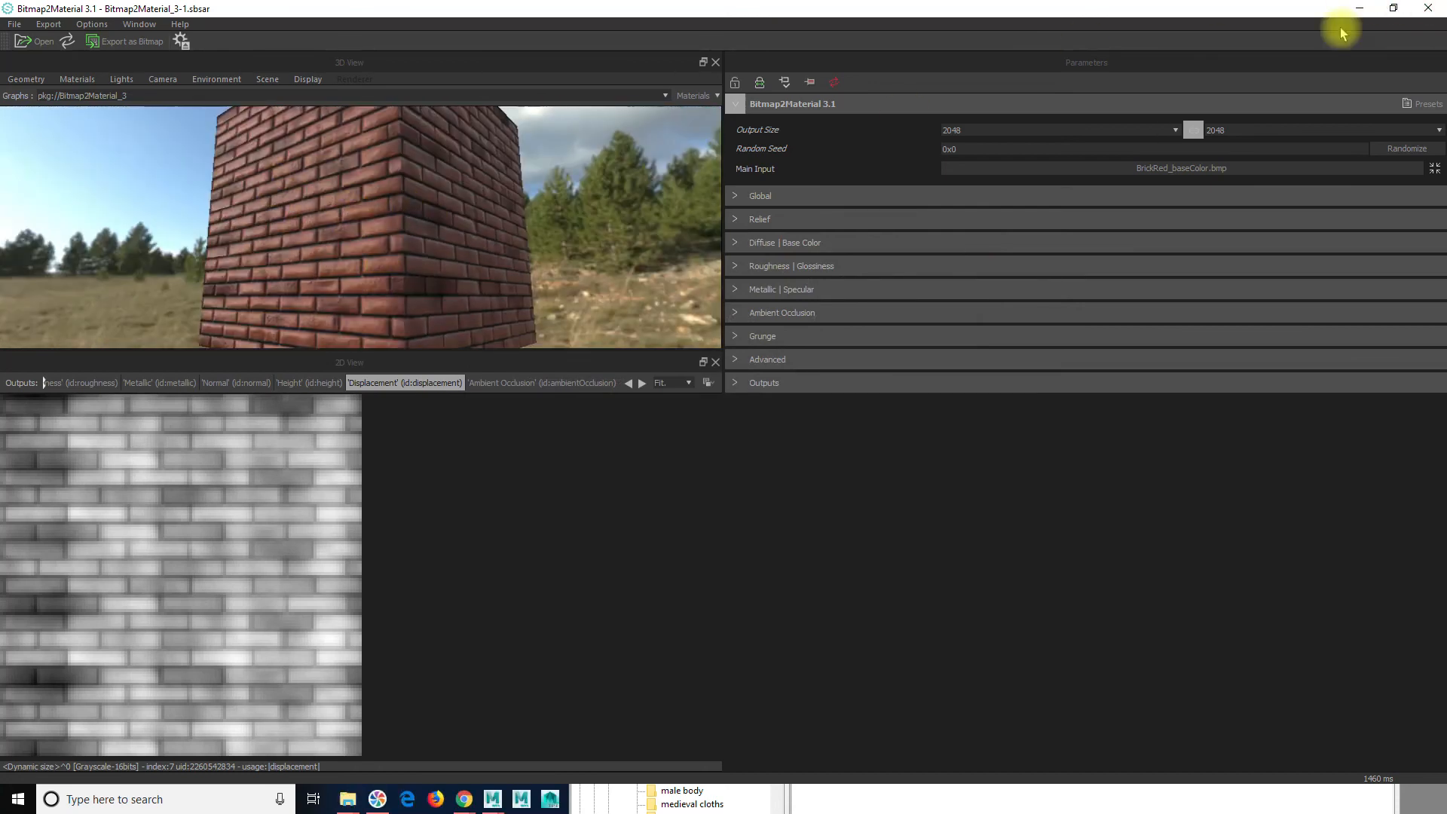
left_click(1359, 8)
left_click(1268, 160)
left_click_drag(1264, 158, 984, 127)
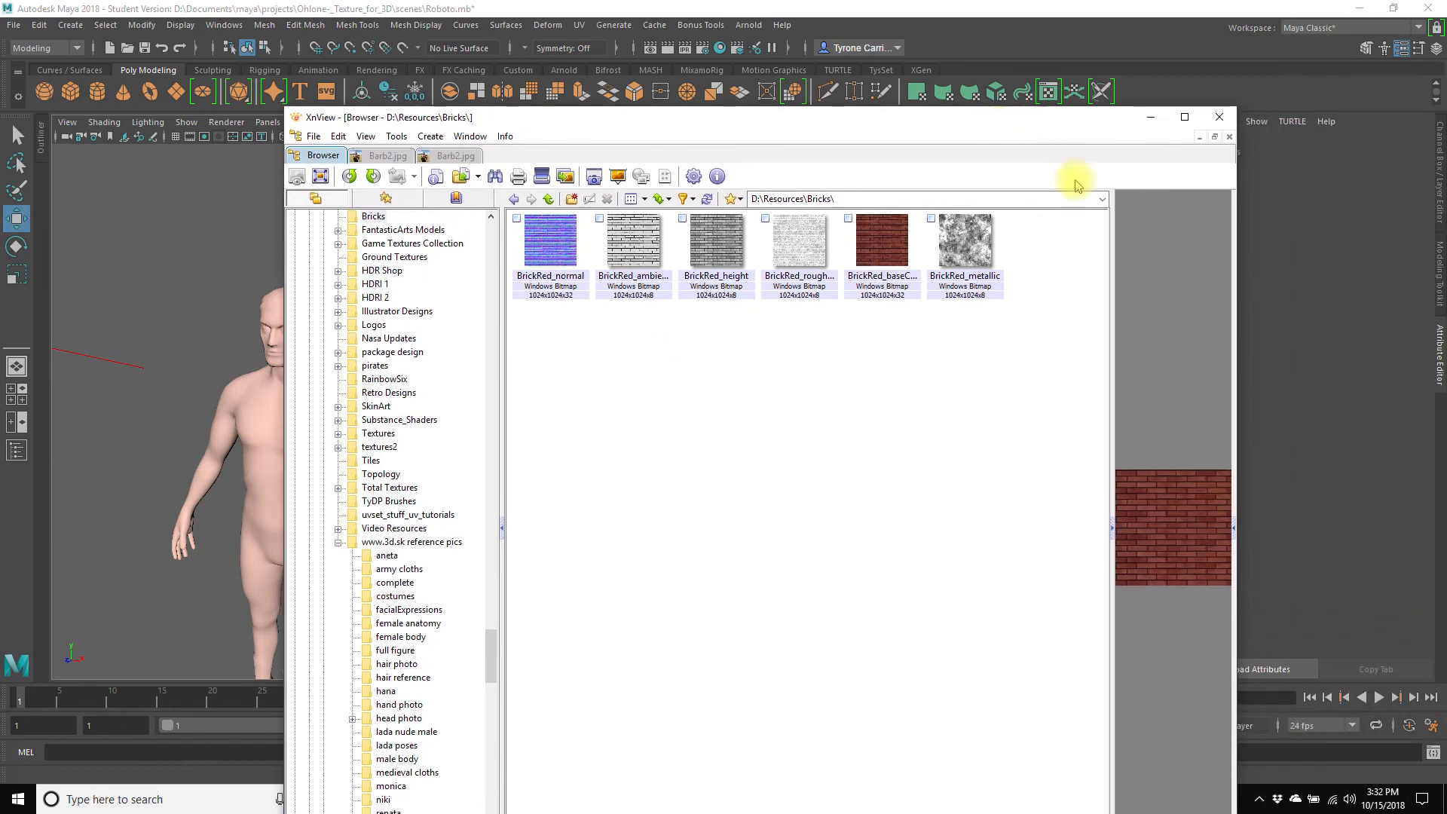
left_click(1150, 117)
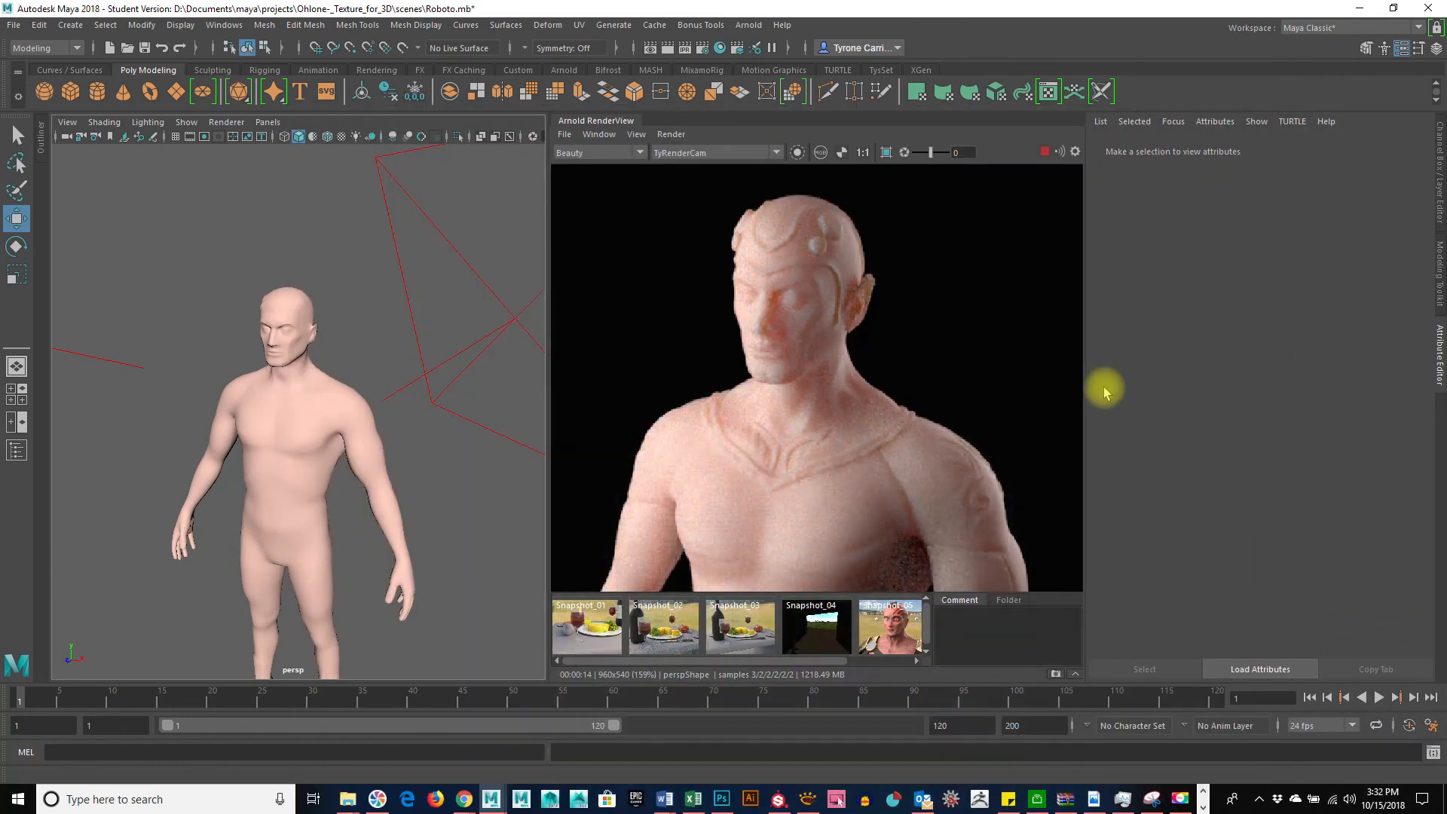